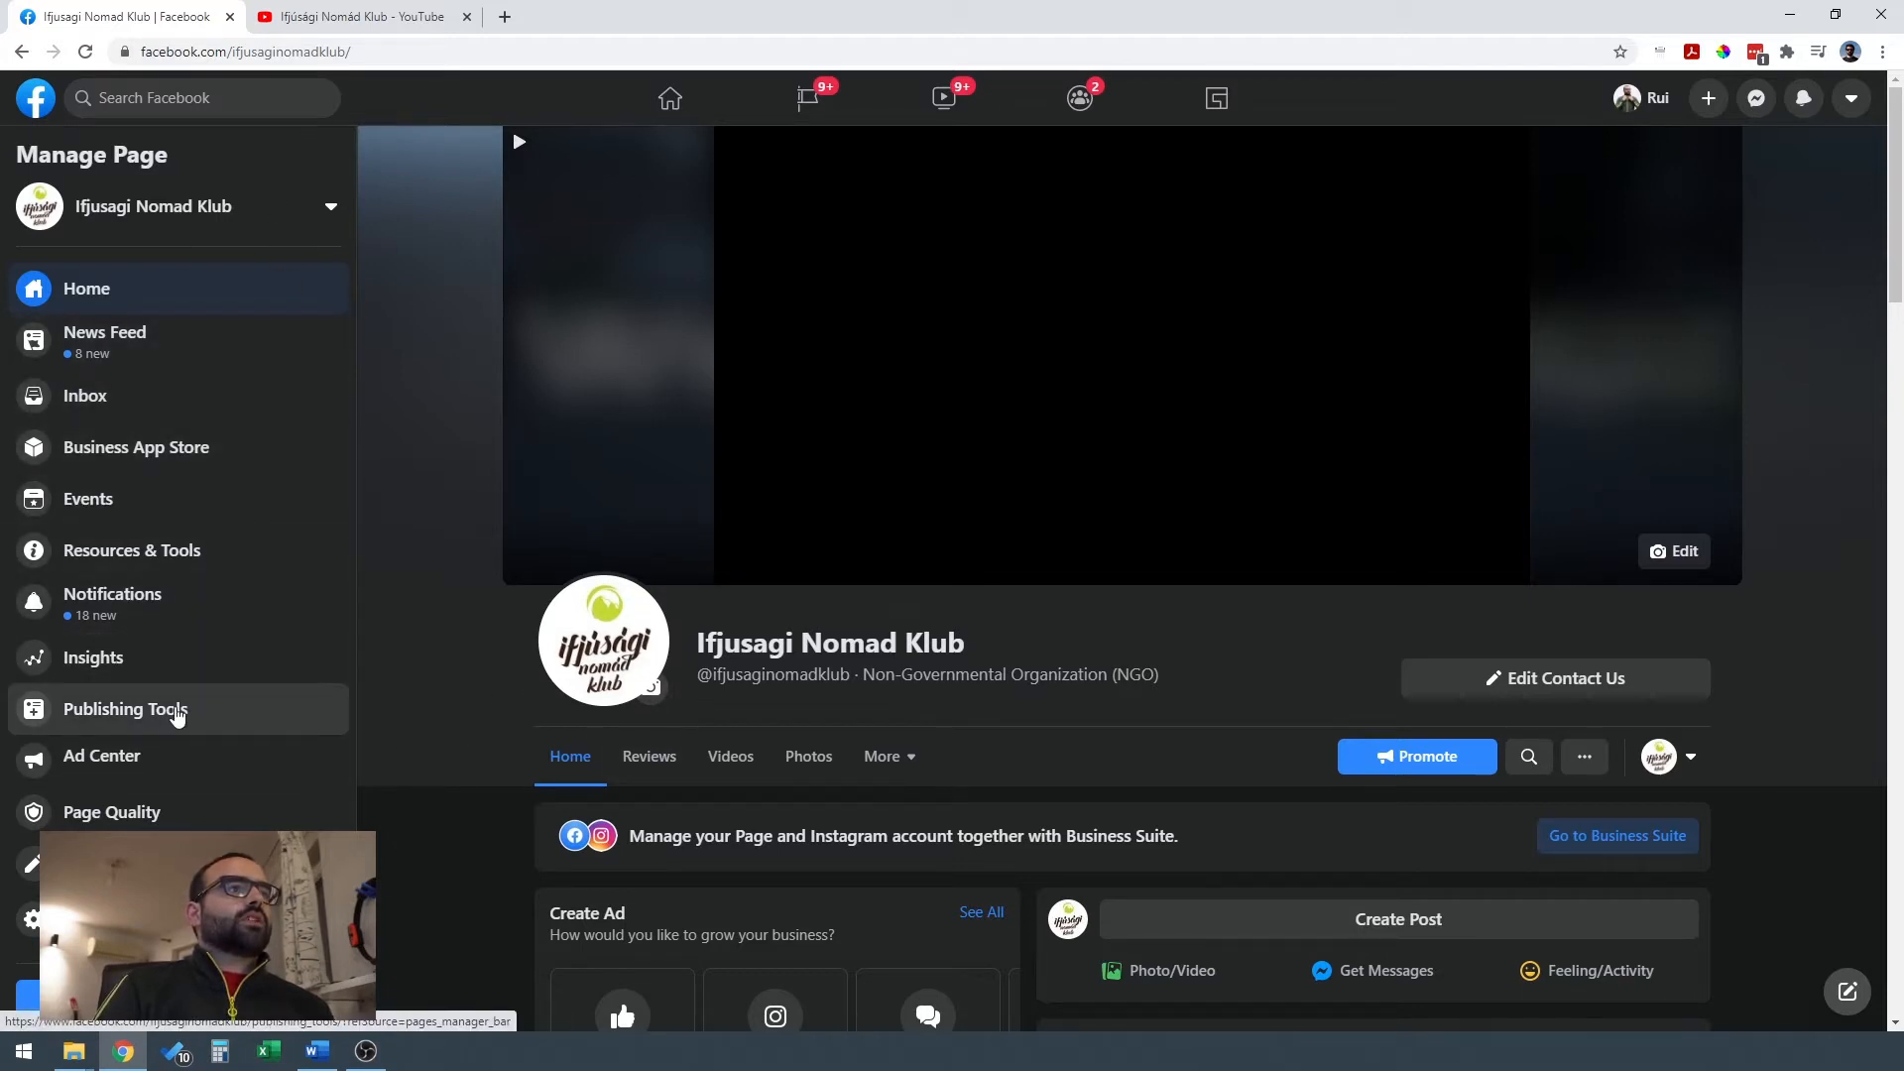
Open Creator Studio from the Ifjusagi Nomad Klub page's publishing tools and dismiss the insights tip.
left_click(177, 713)
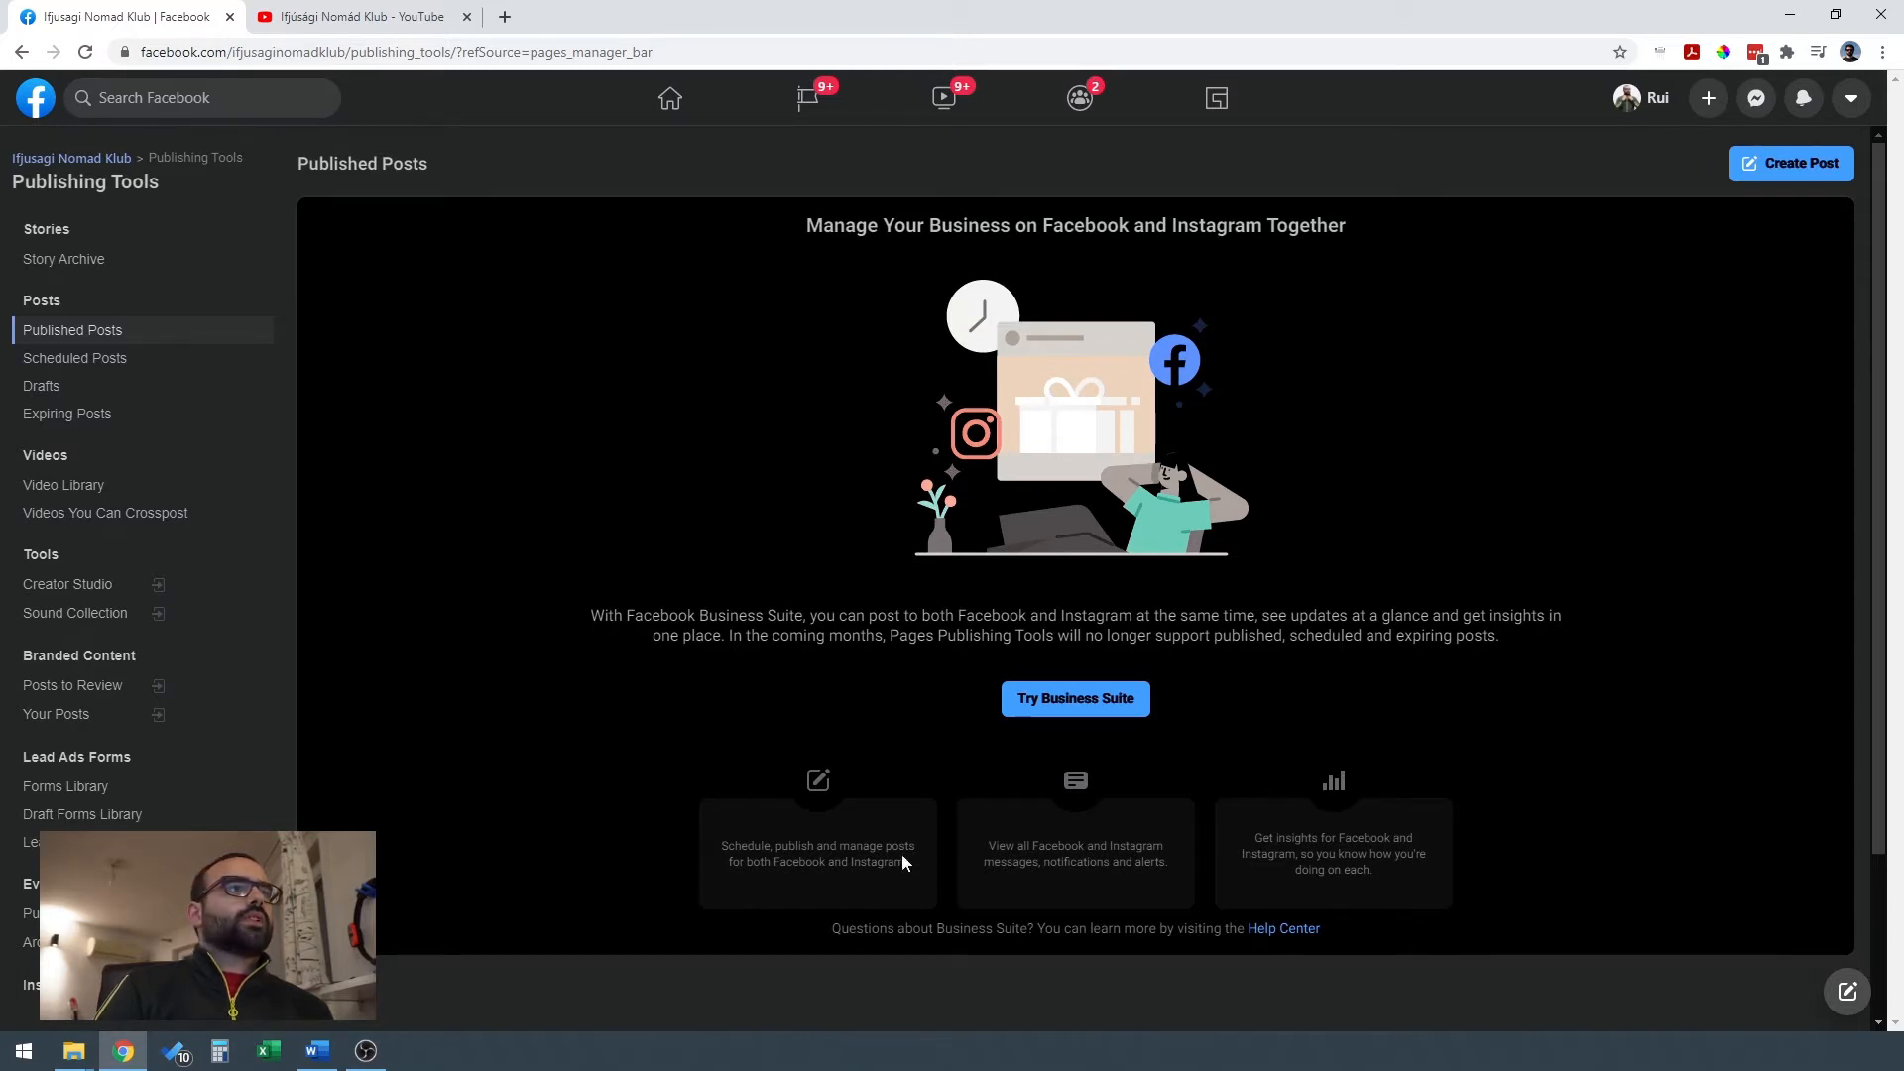
left_click(100, 593)
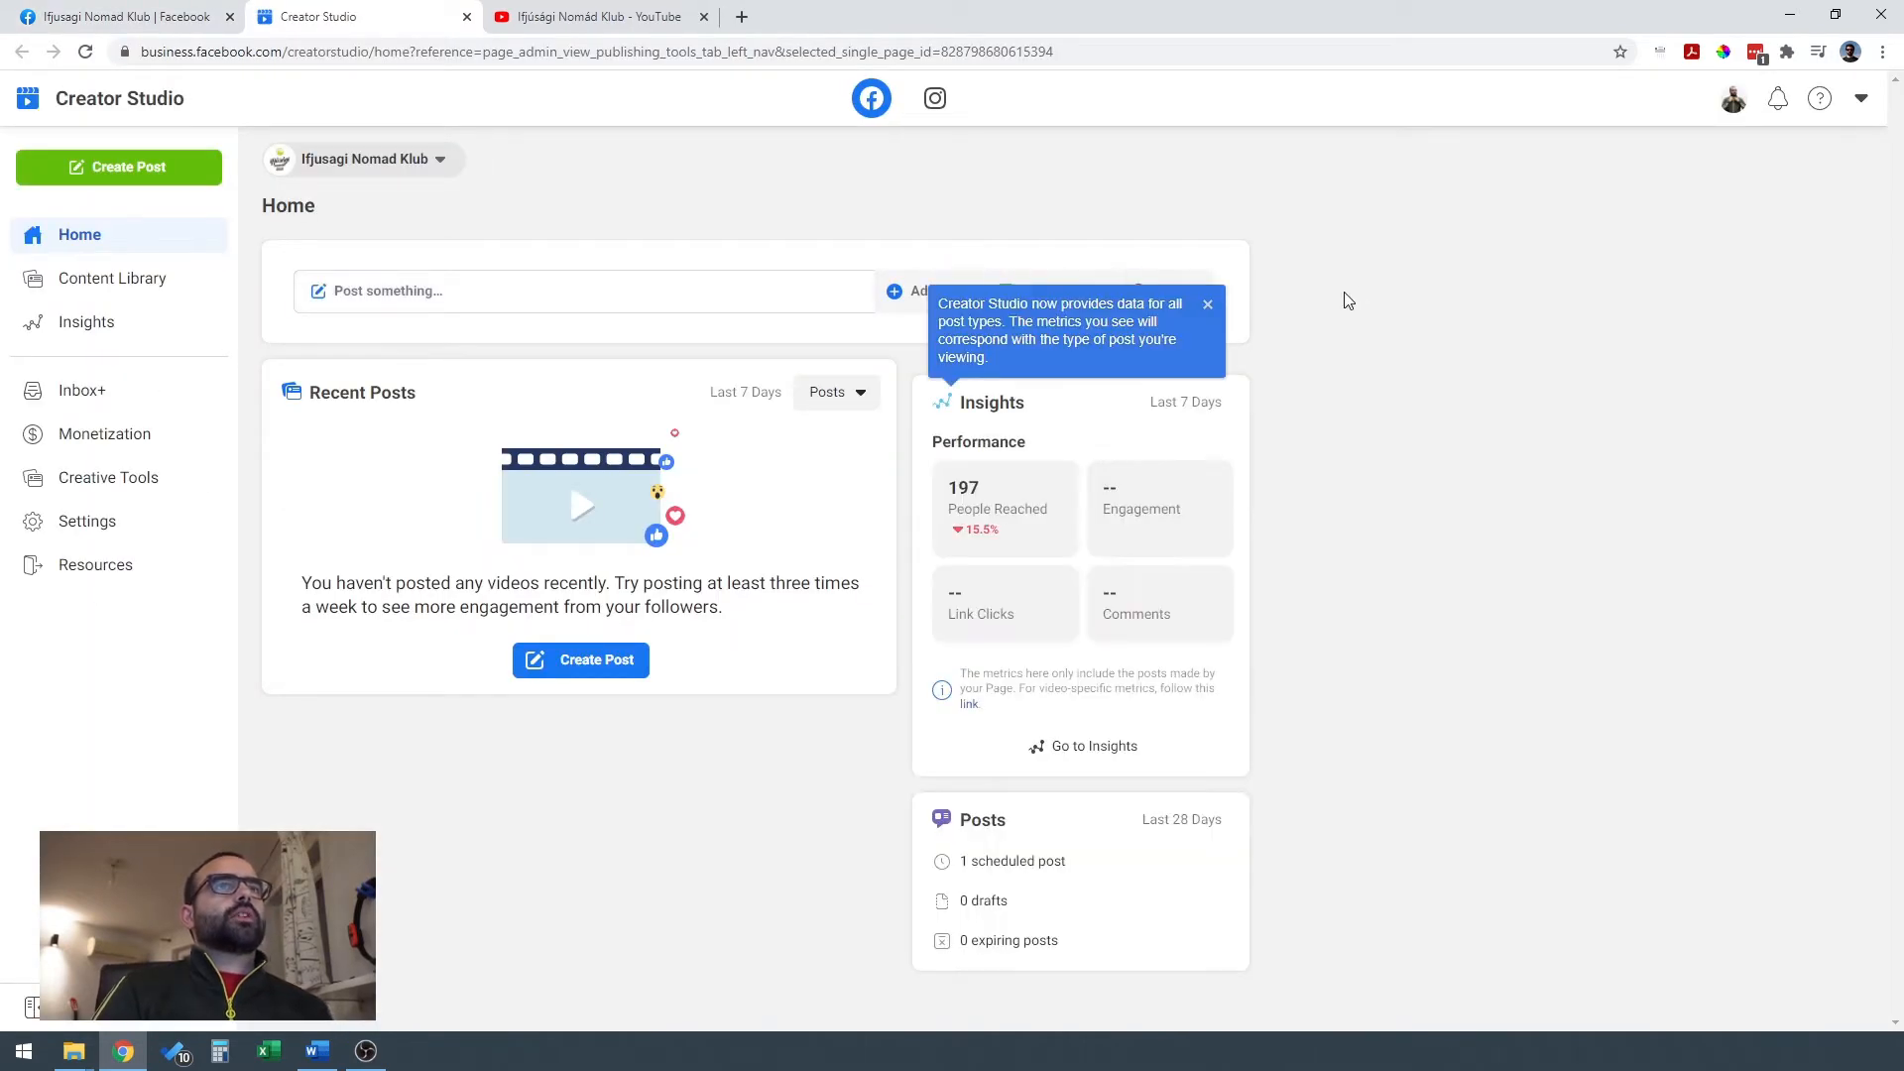
left_click(1208, 304)
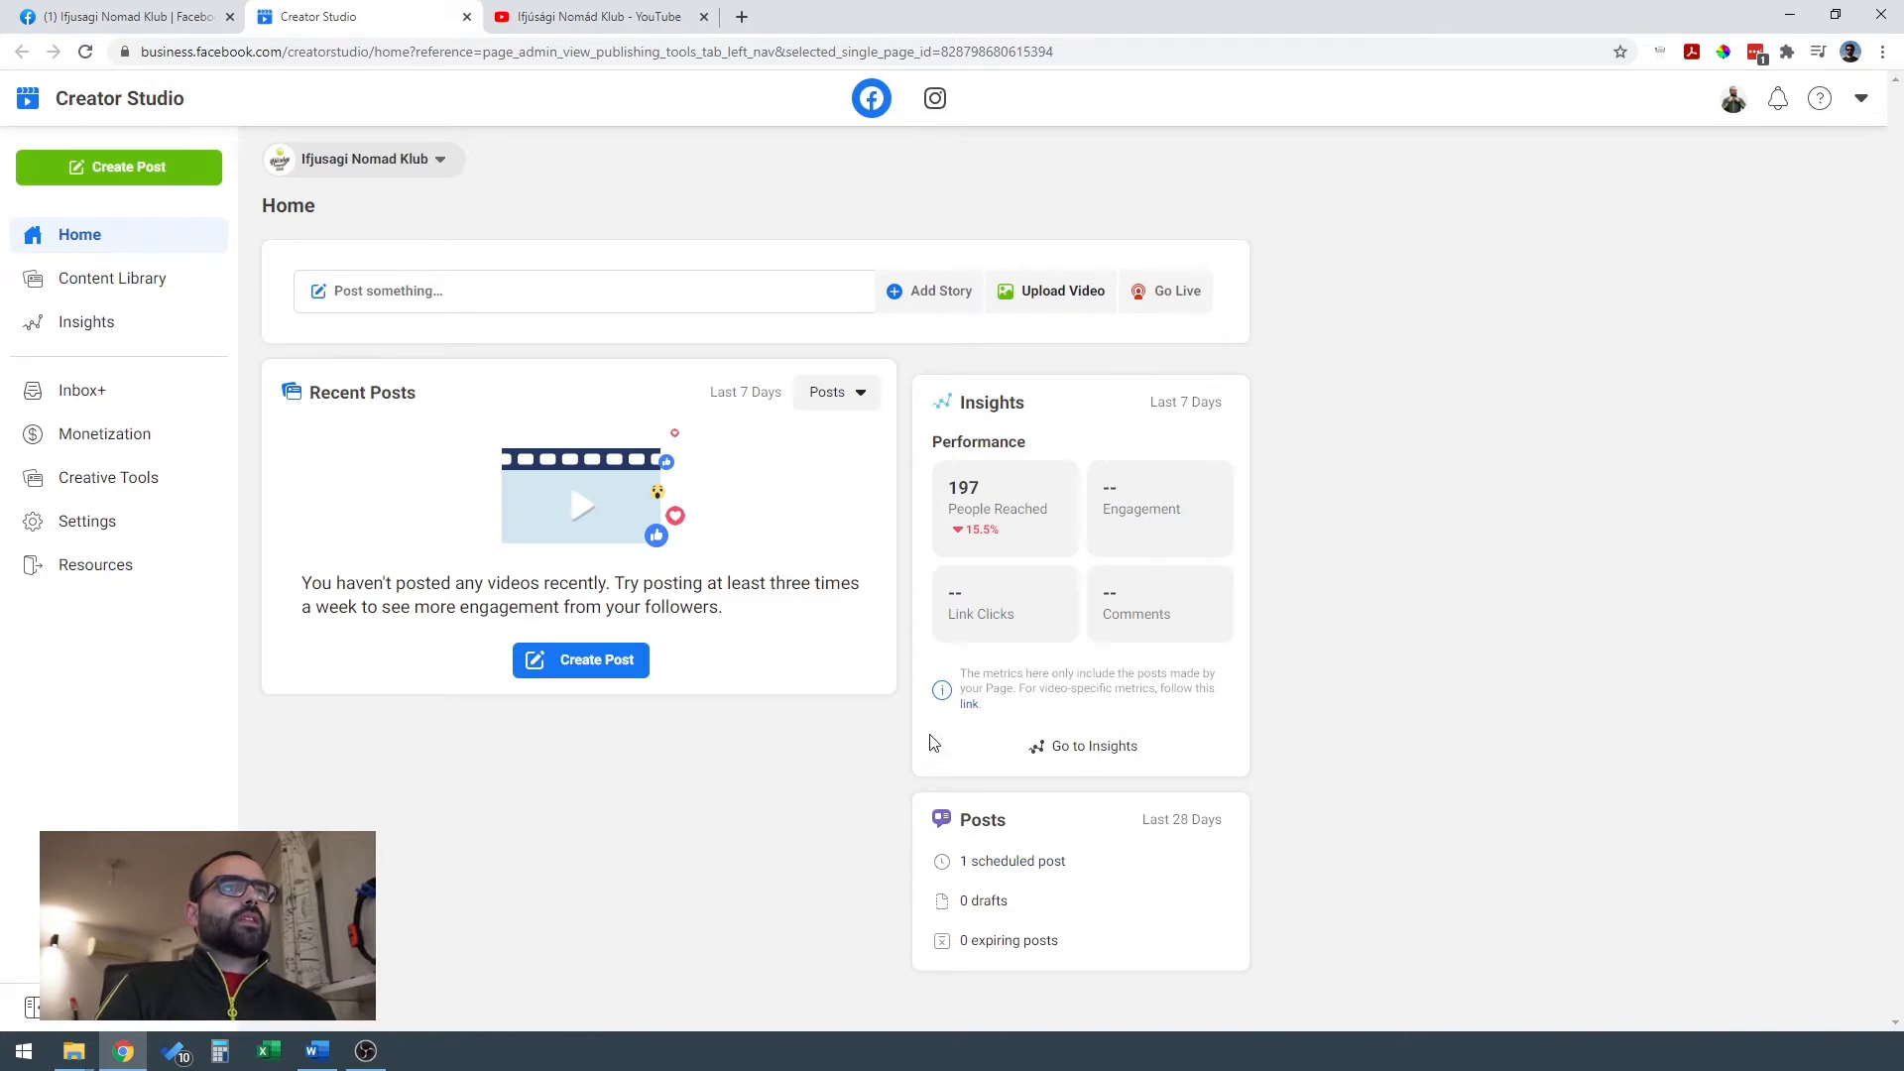
Look through the page's posts in the Content Library, and return to the Creator Studio home.
left_click(139, 285)
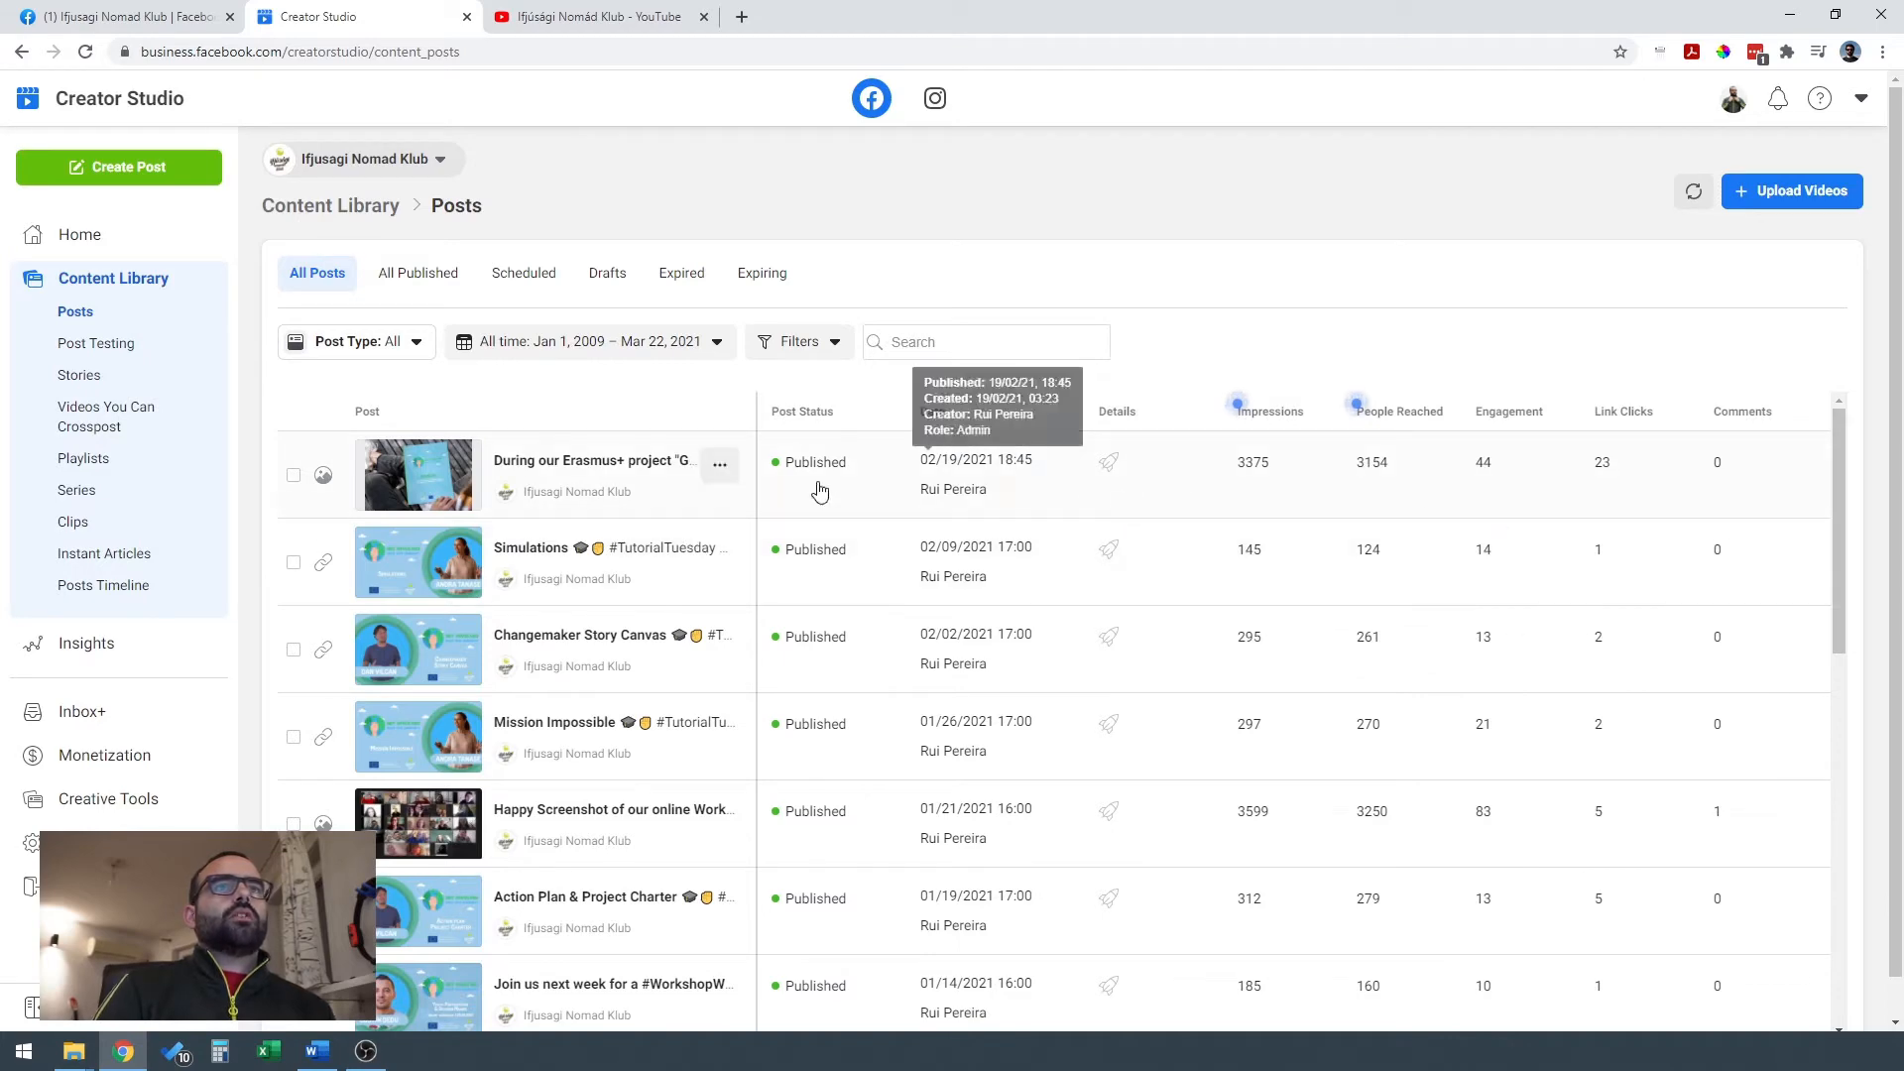
scroll(853, 577, "down", 5)
scroll(848, 581, "down", 5)
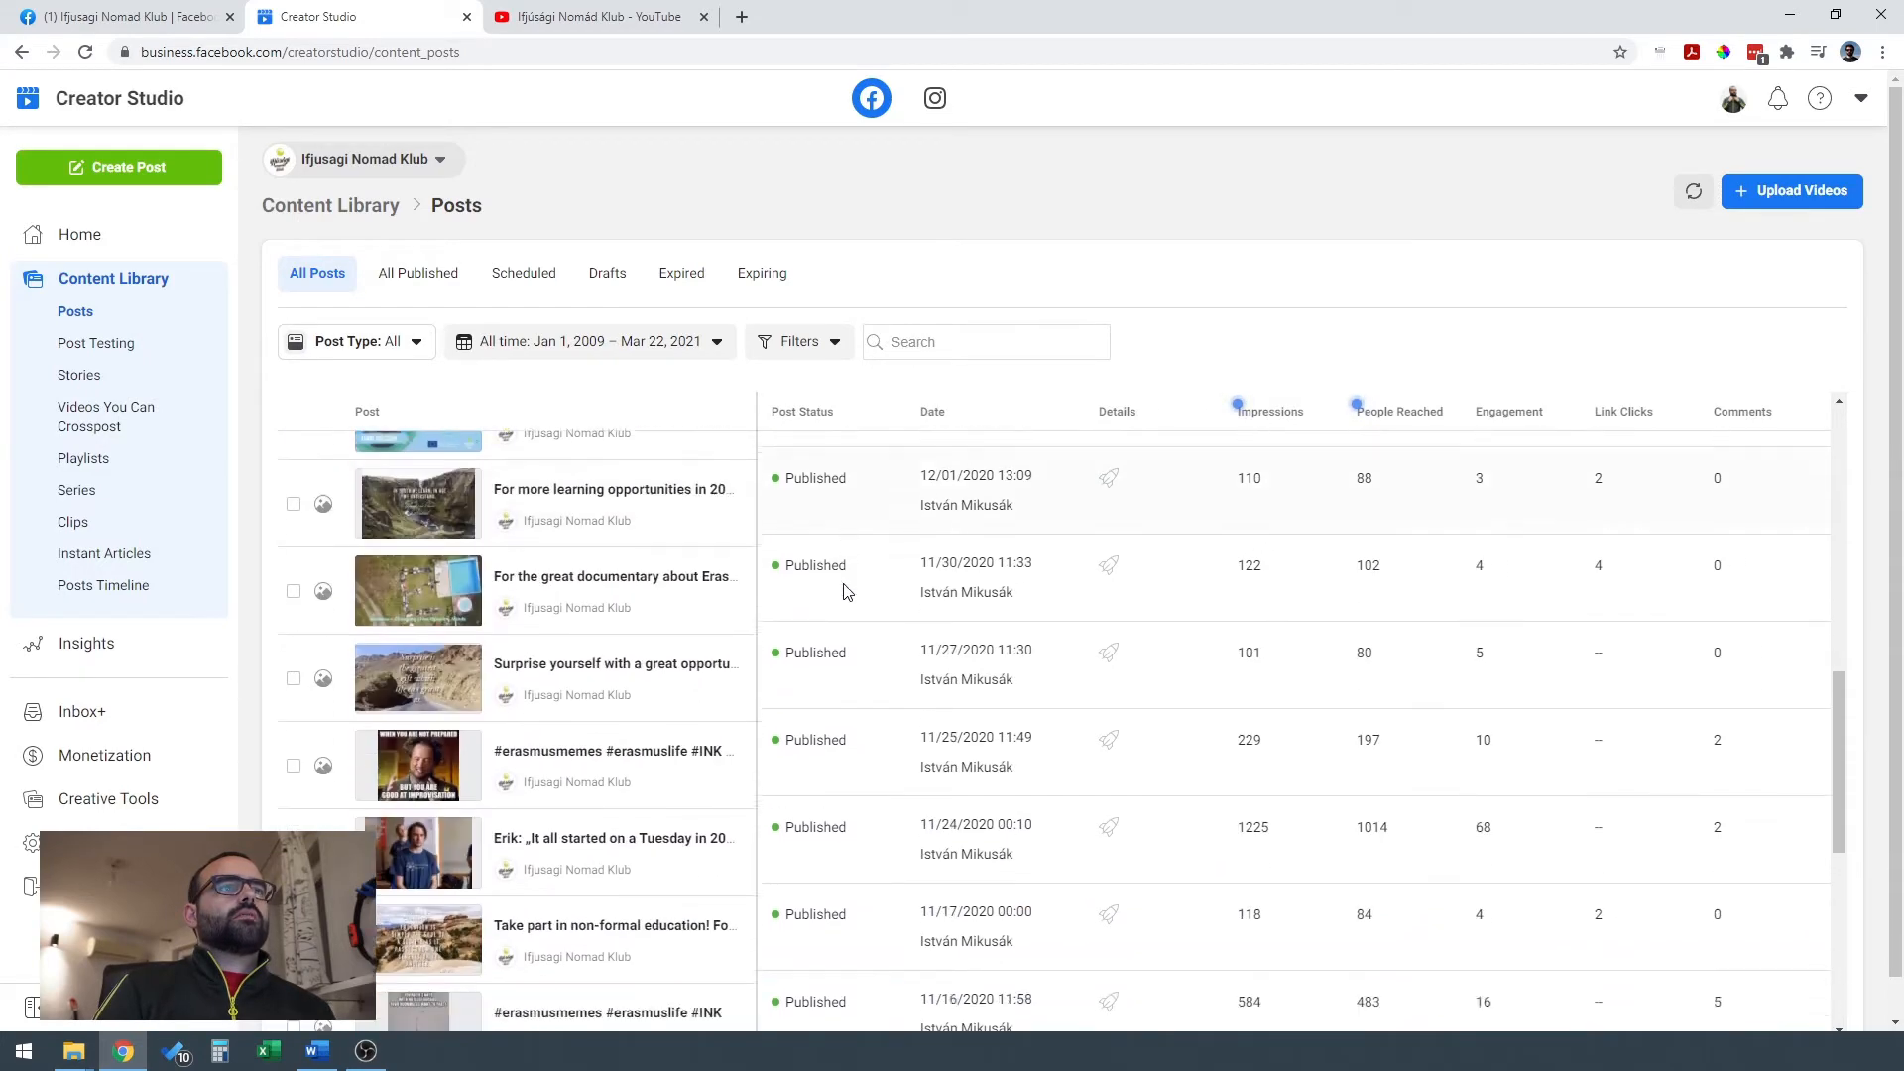
scroll(904, 773, "up", 10)
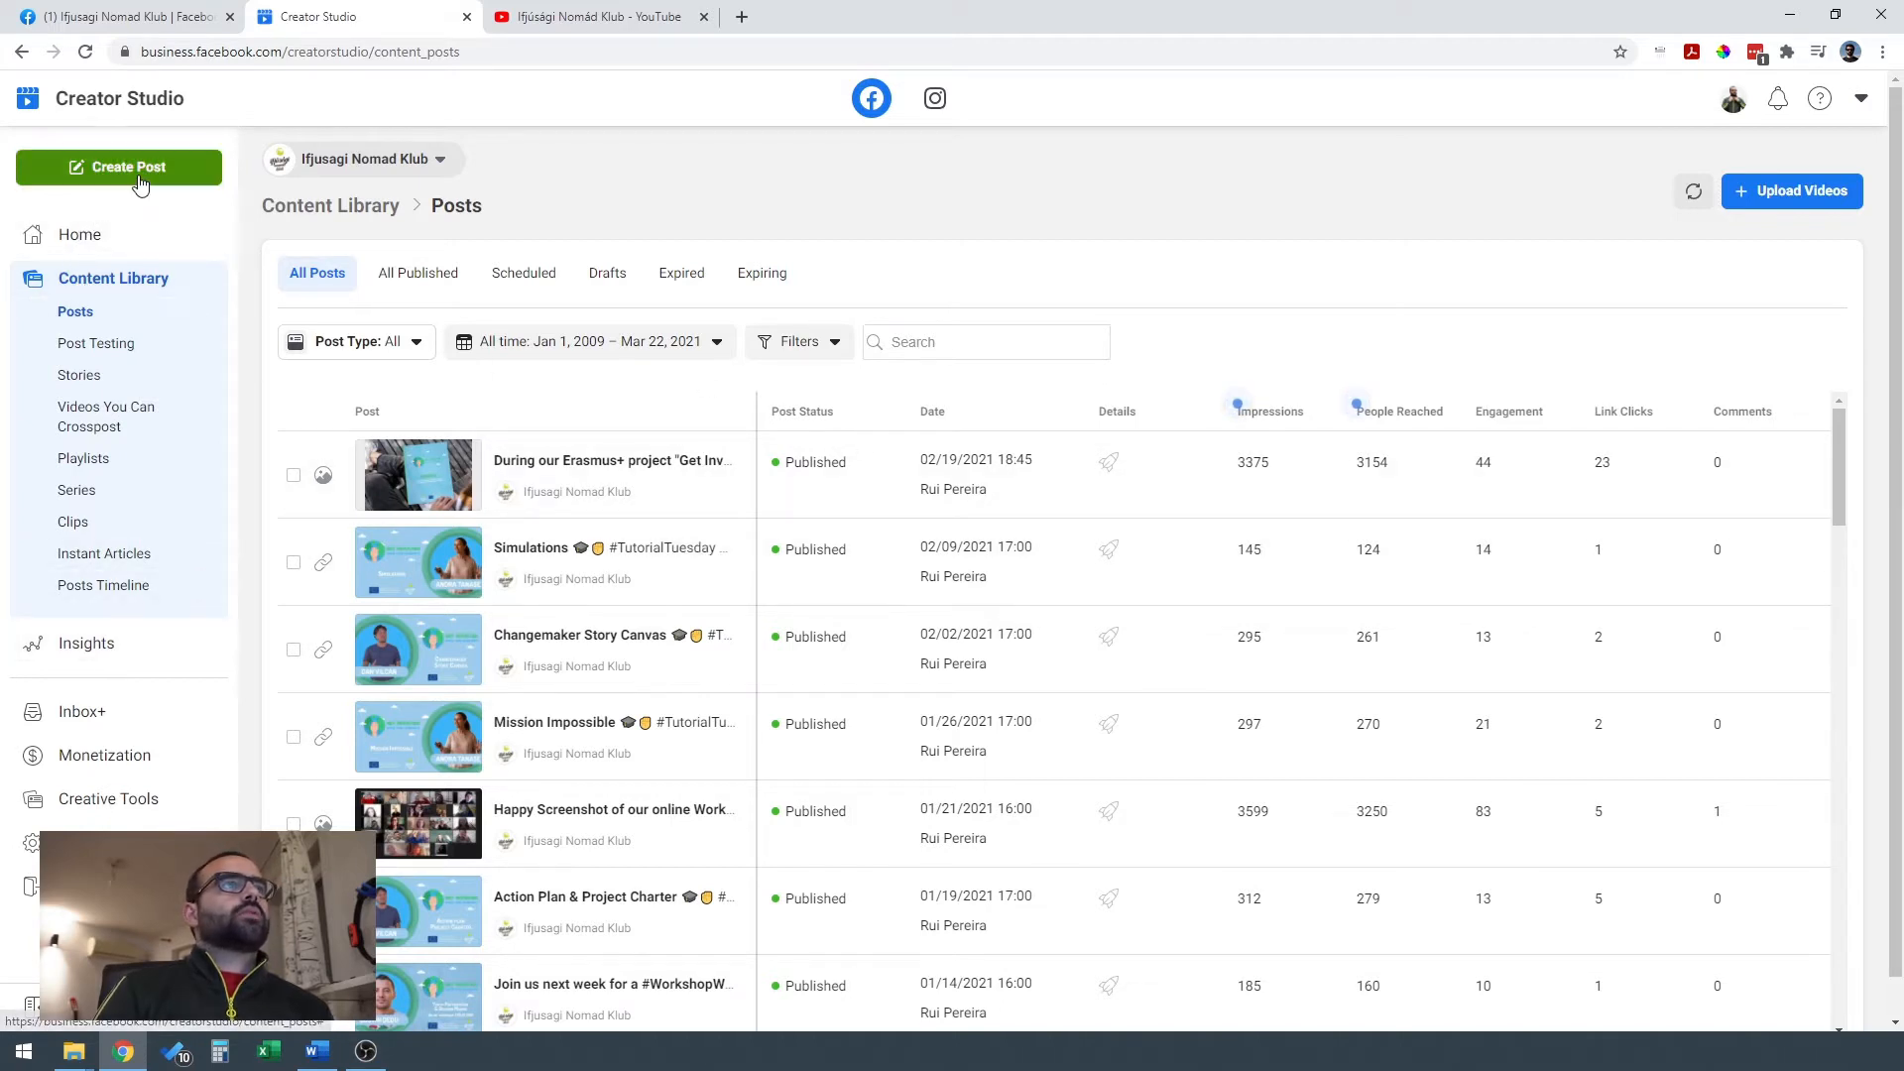
left_click(72, 246)
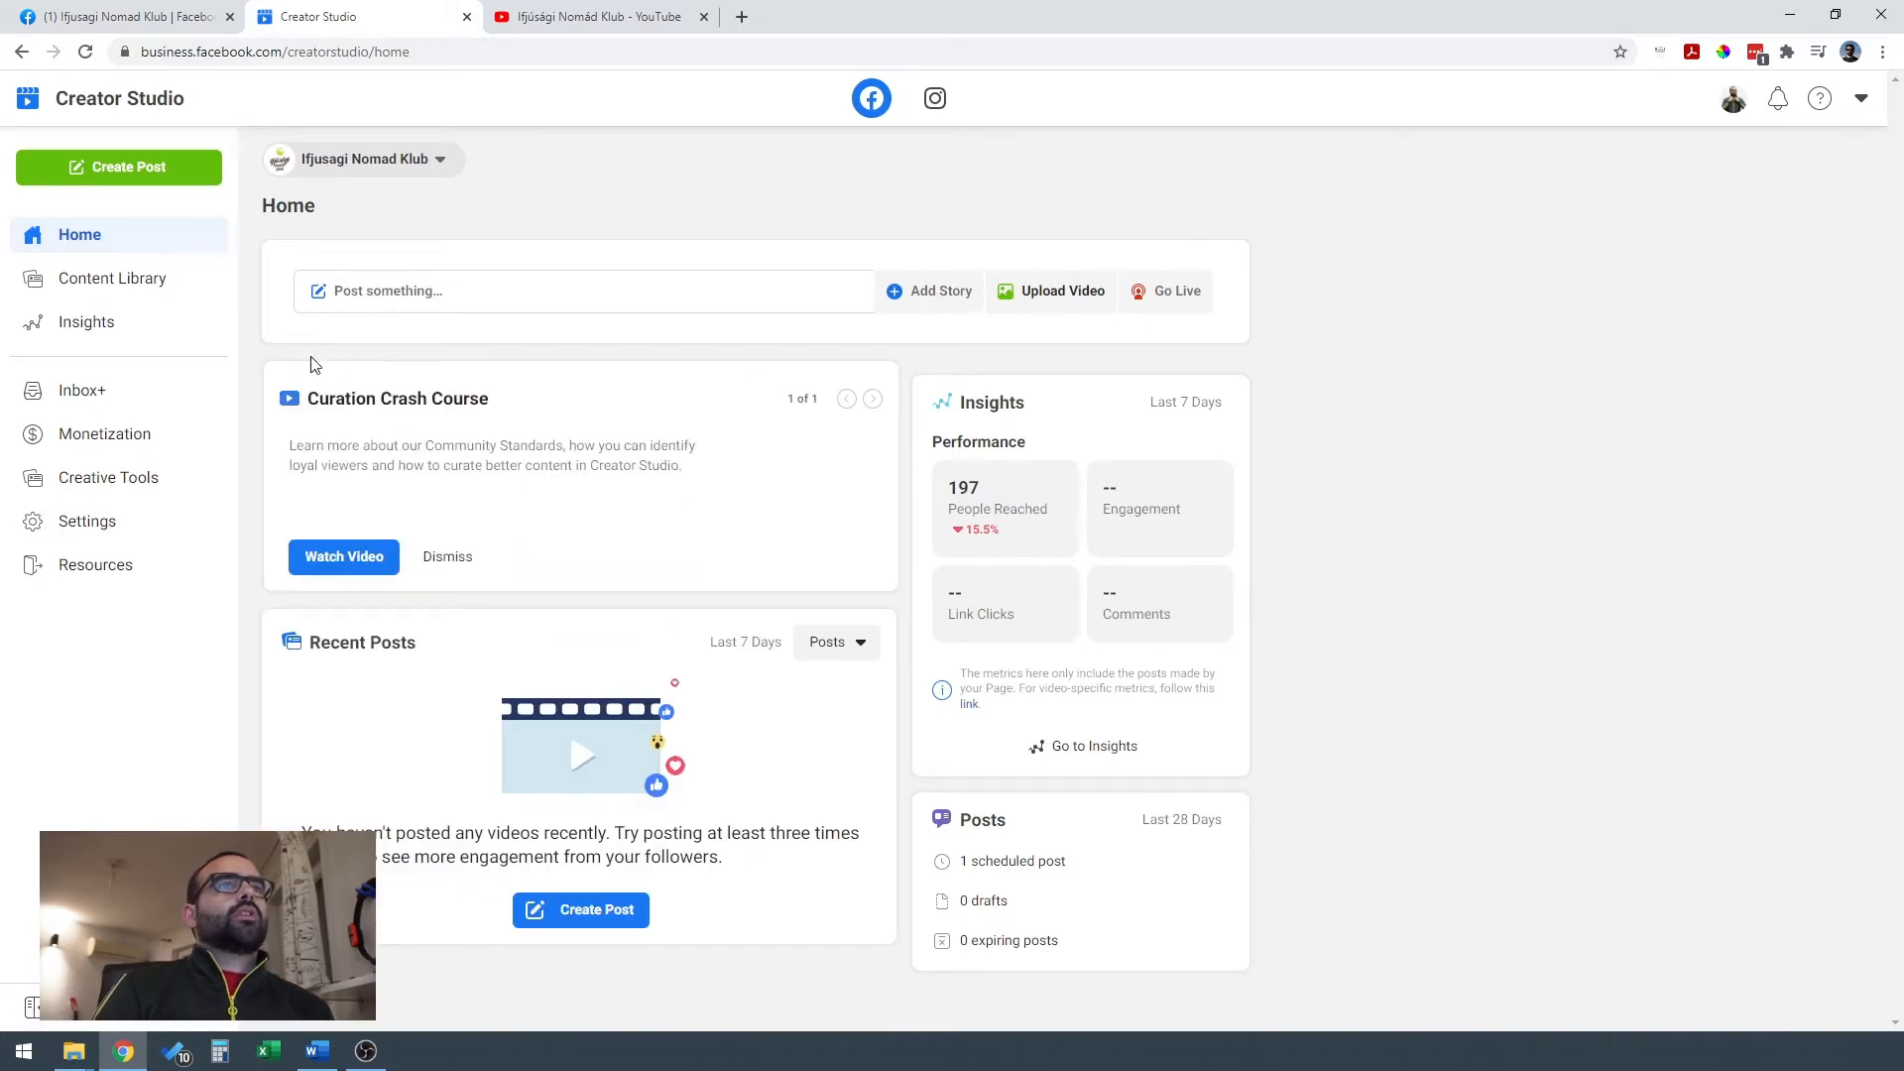
Start a video upload with the file "Designing Banners for Social Media 1080.mp4" and dismiss the post testing suggestion.
left_click(139, 176)
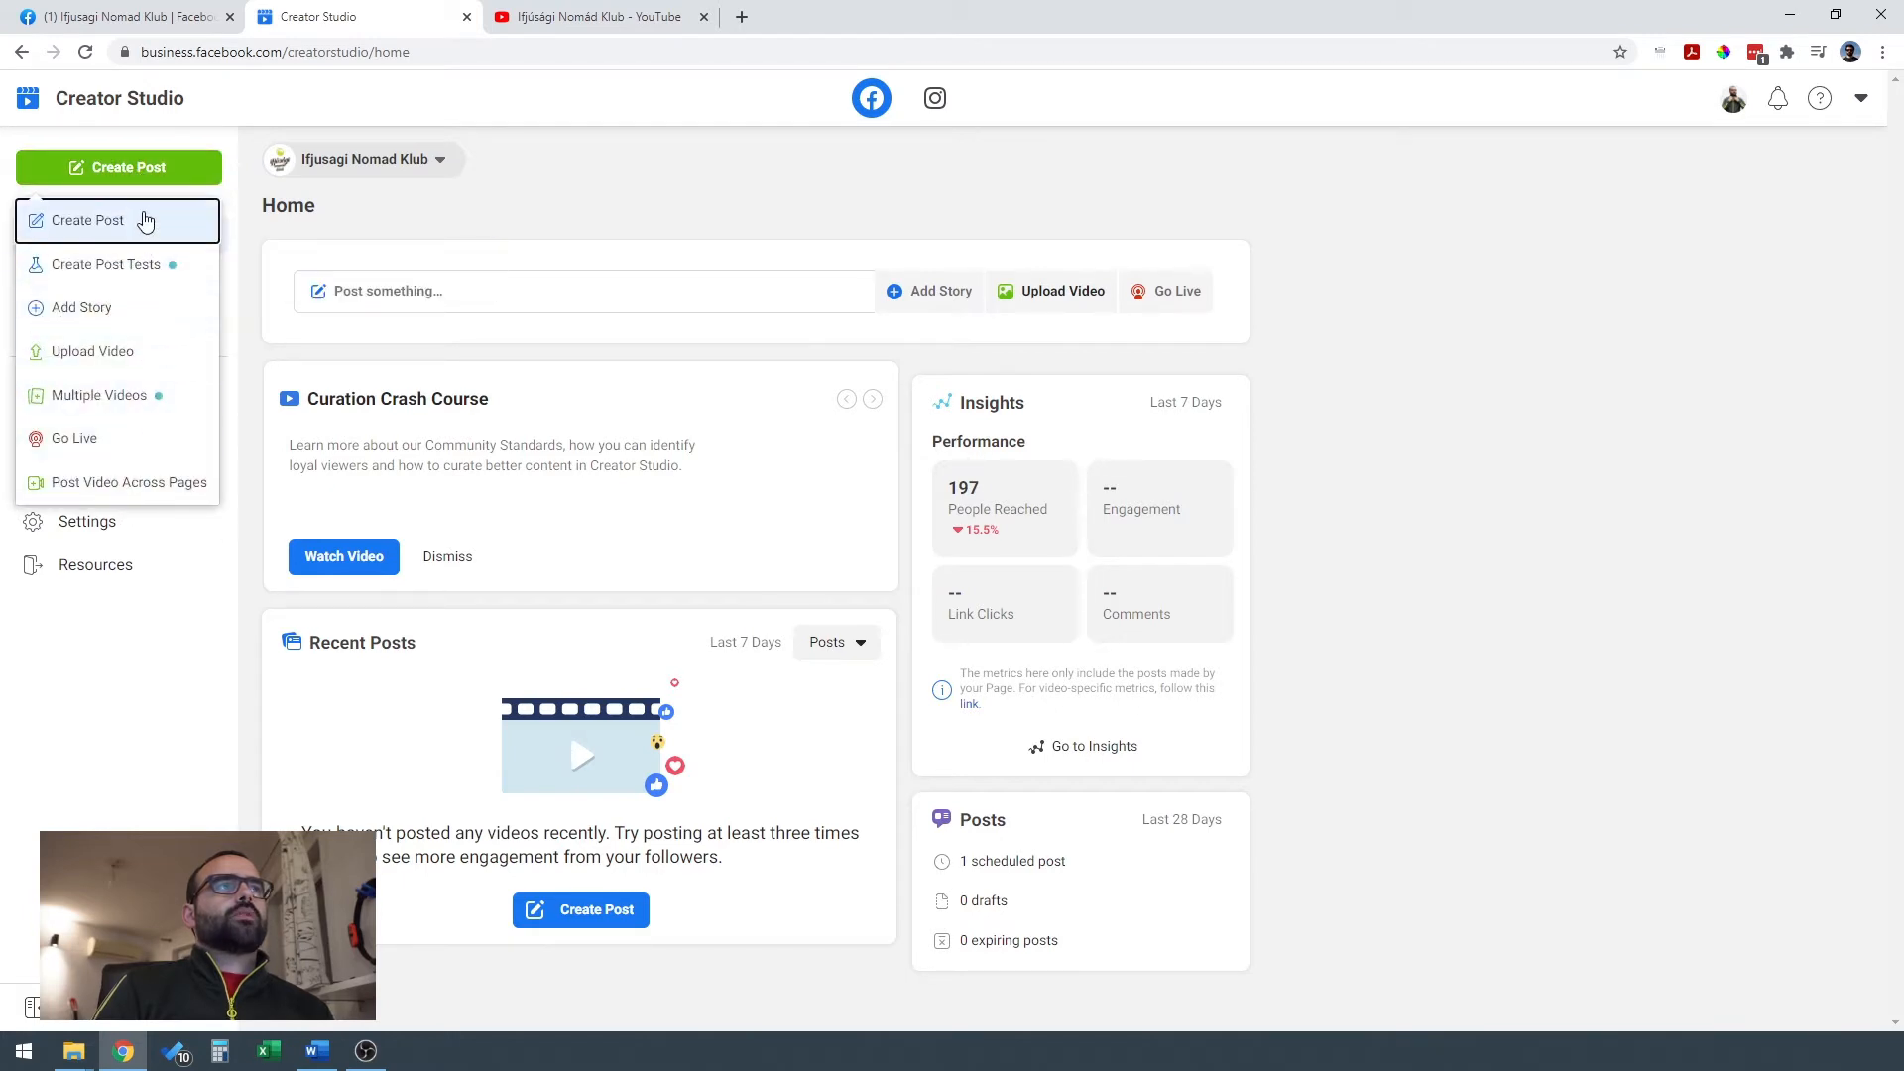
mouse_move(146, 268)
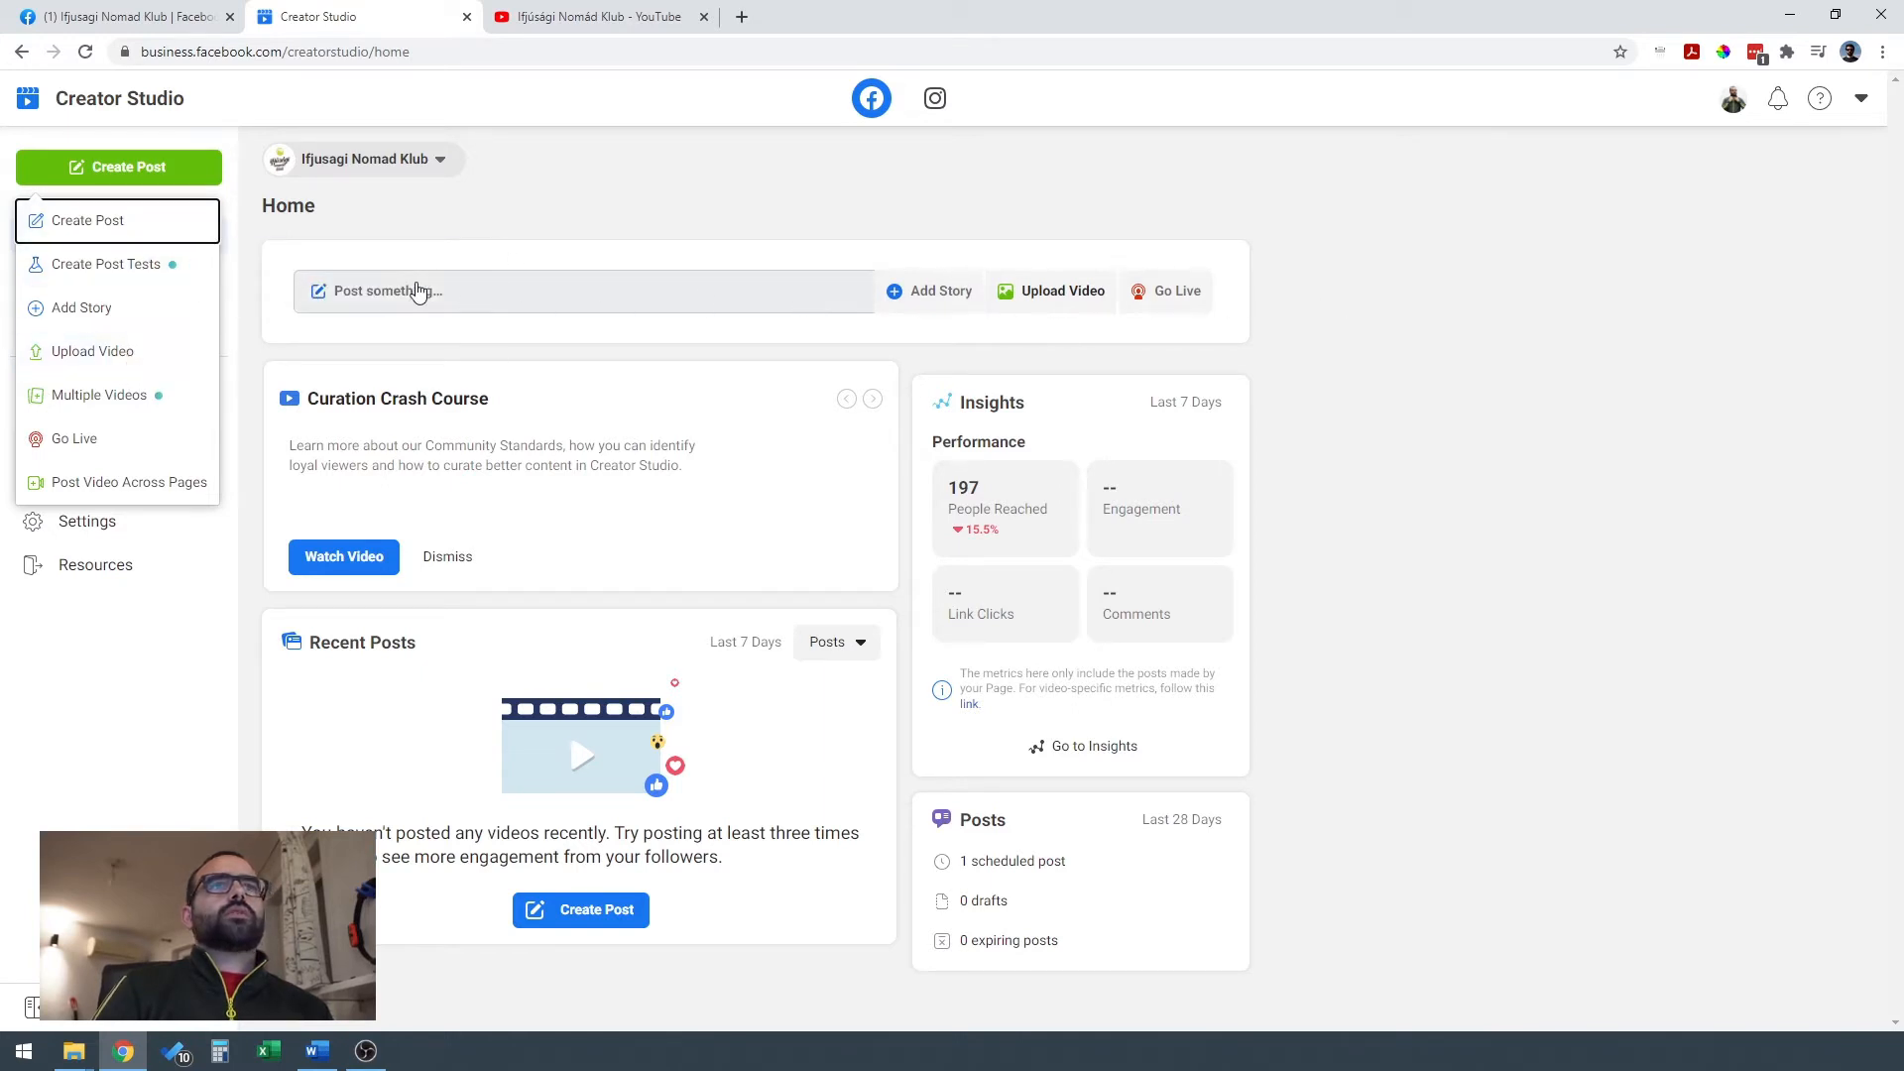
left_click(123, 357)
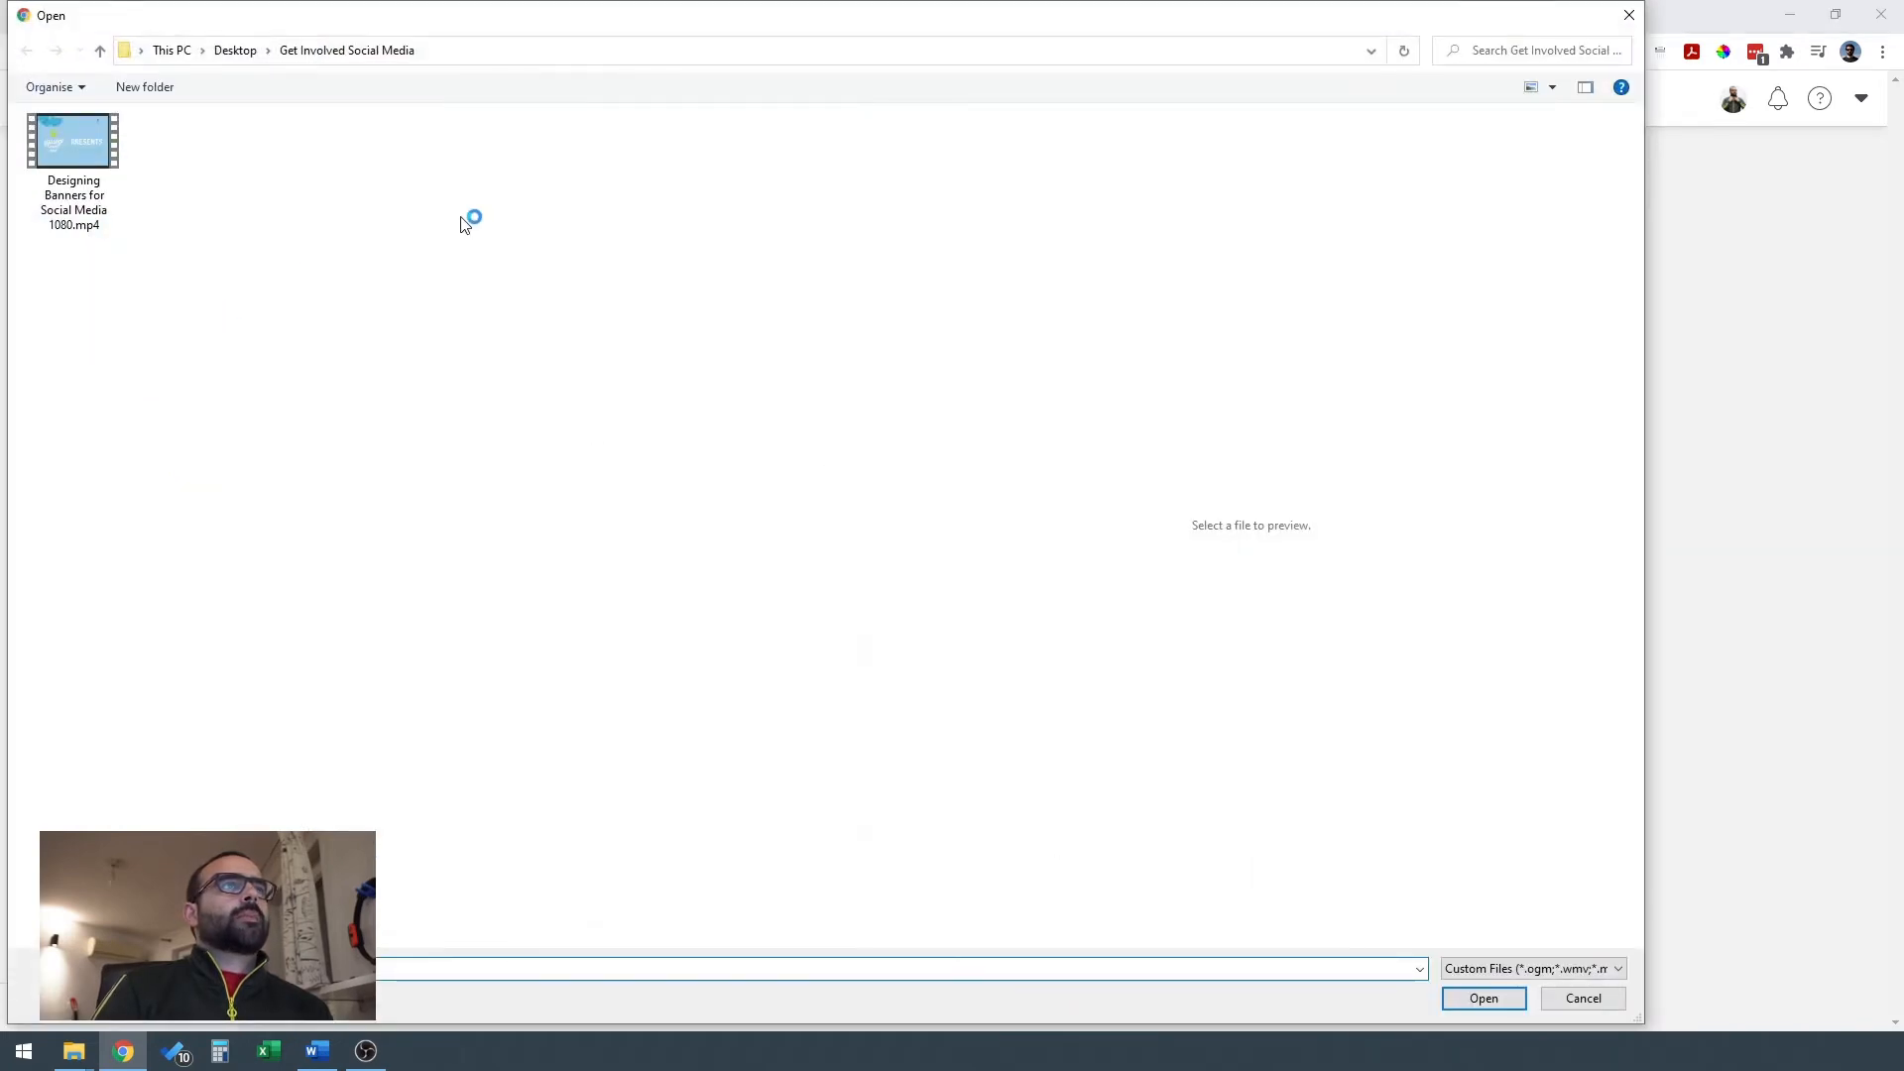
left_click(91, 160)
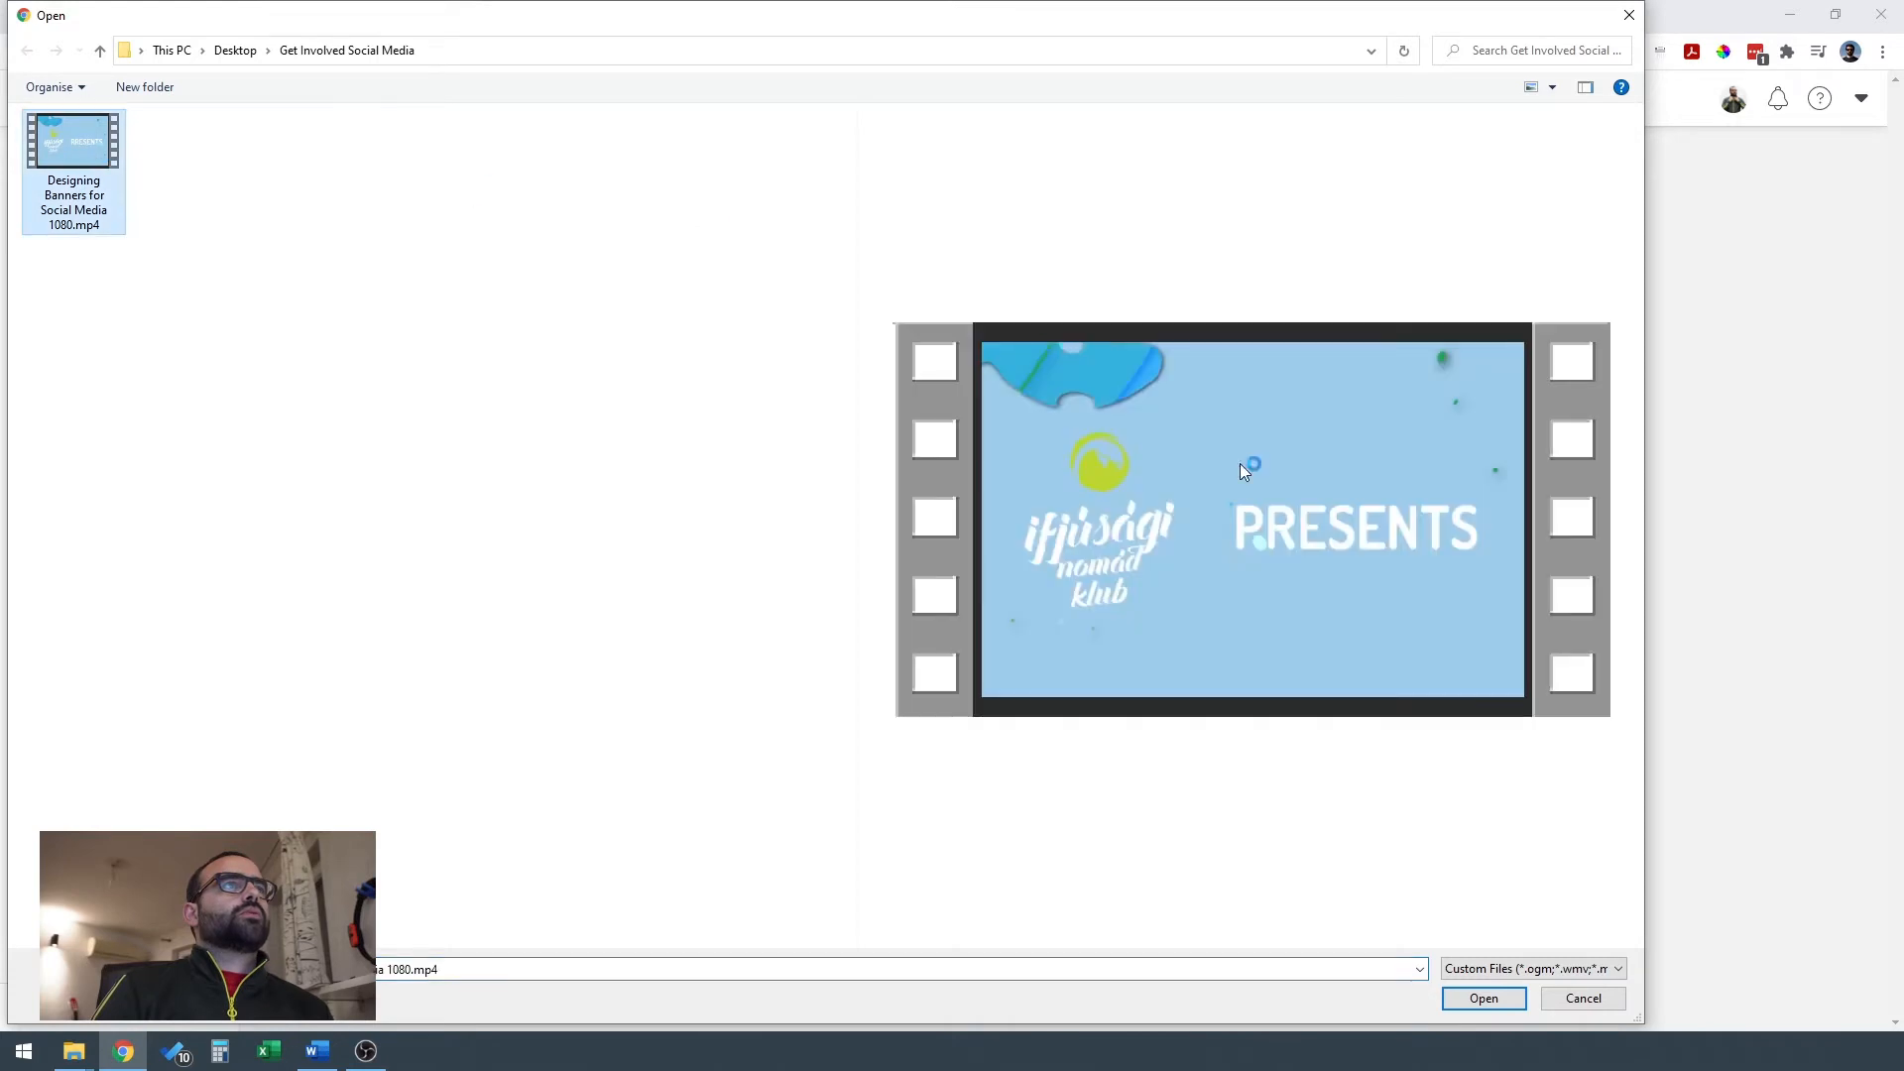
left_click(1485, 1000)
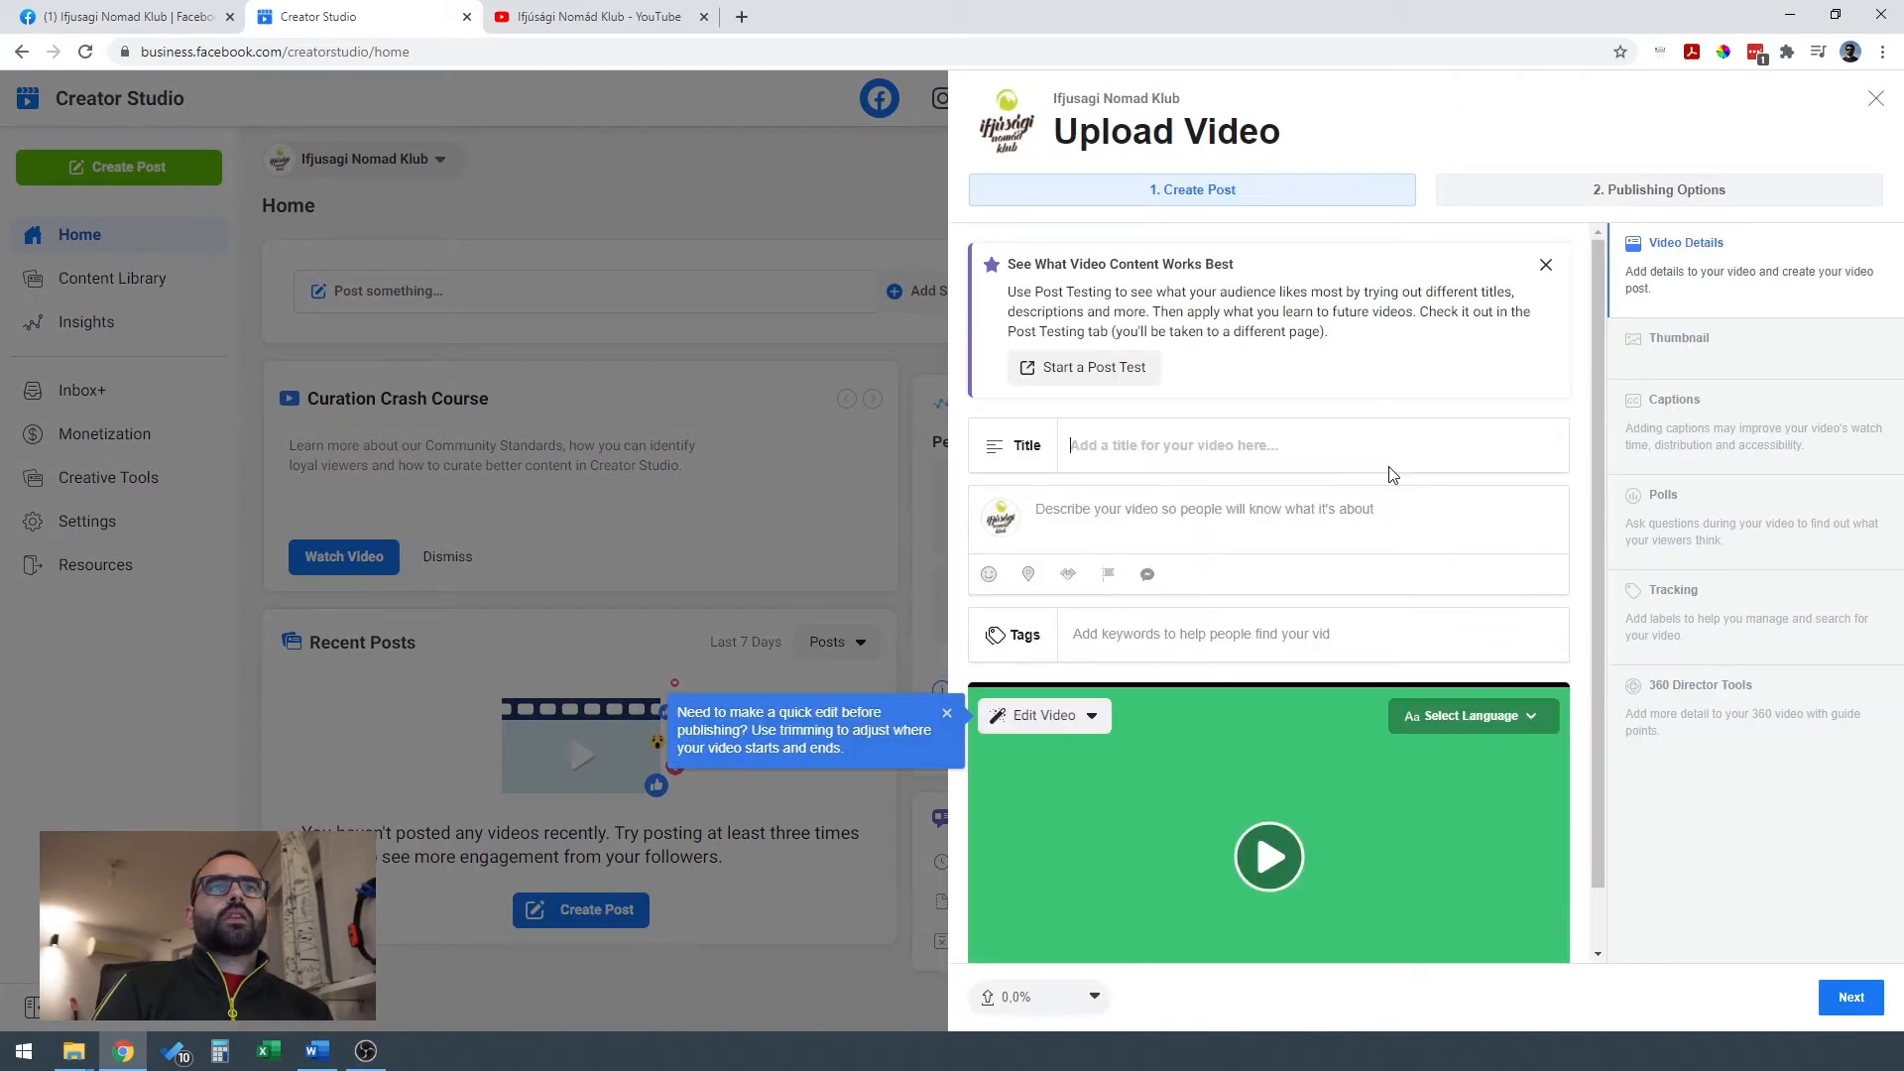
left_click(1546, 266)
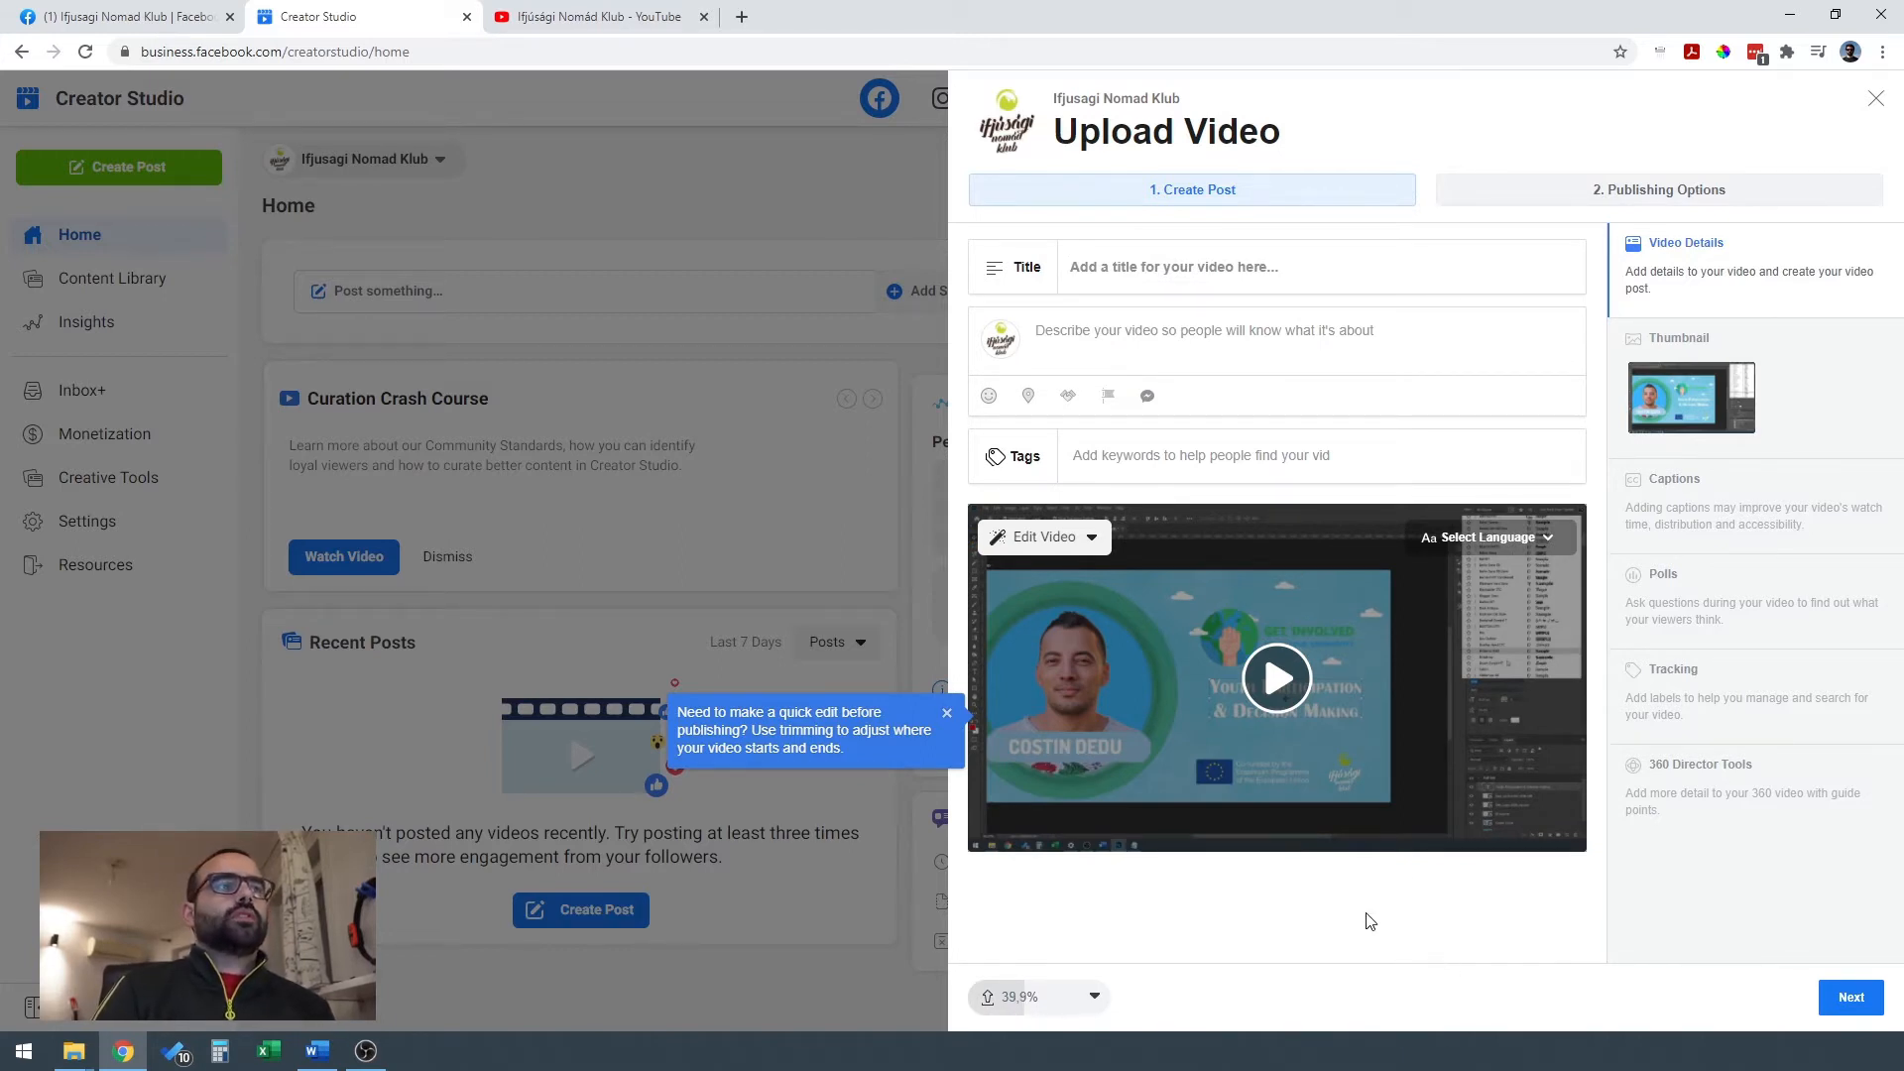
Title the video "Designing Banners for Social Media".
left_click(1200, 268)
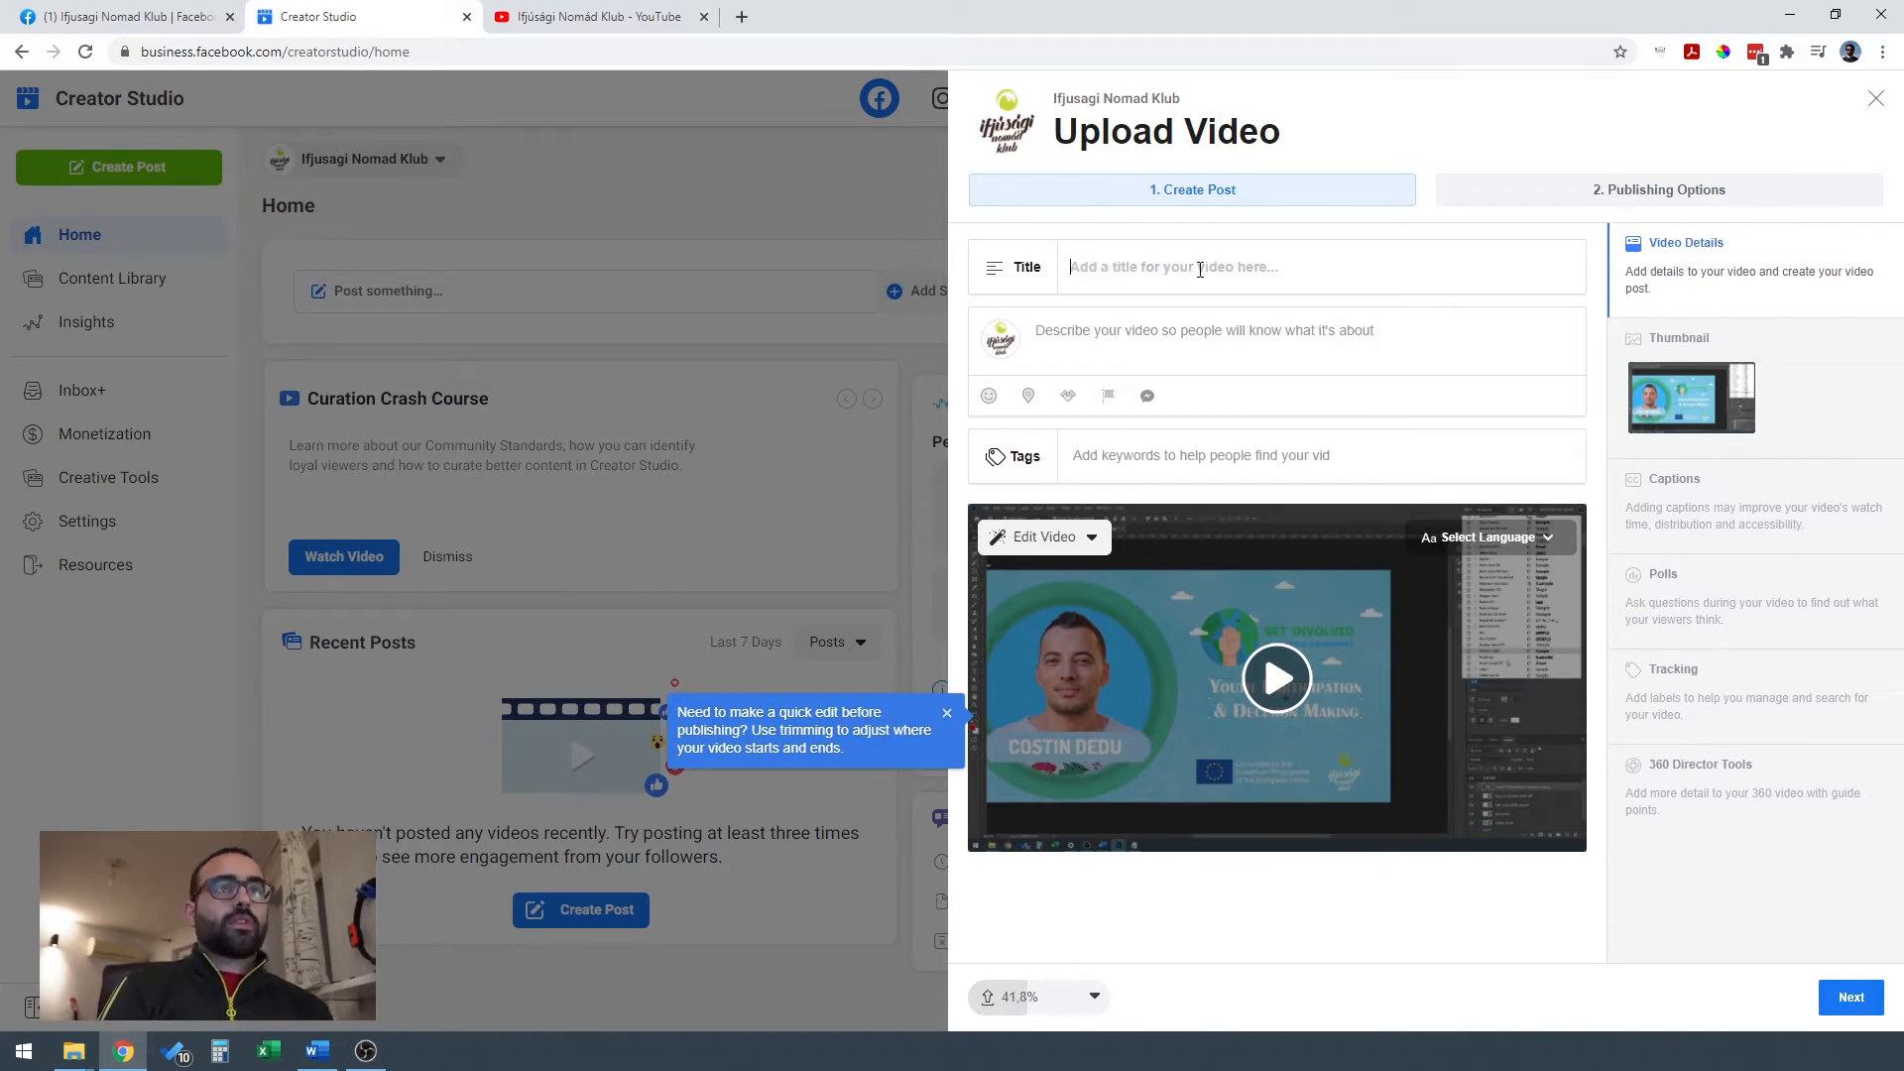
type("G")
key("BackSpace")
type("Designing Banners for Social")
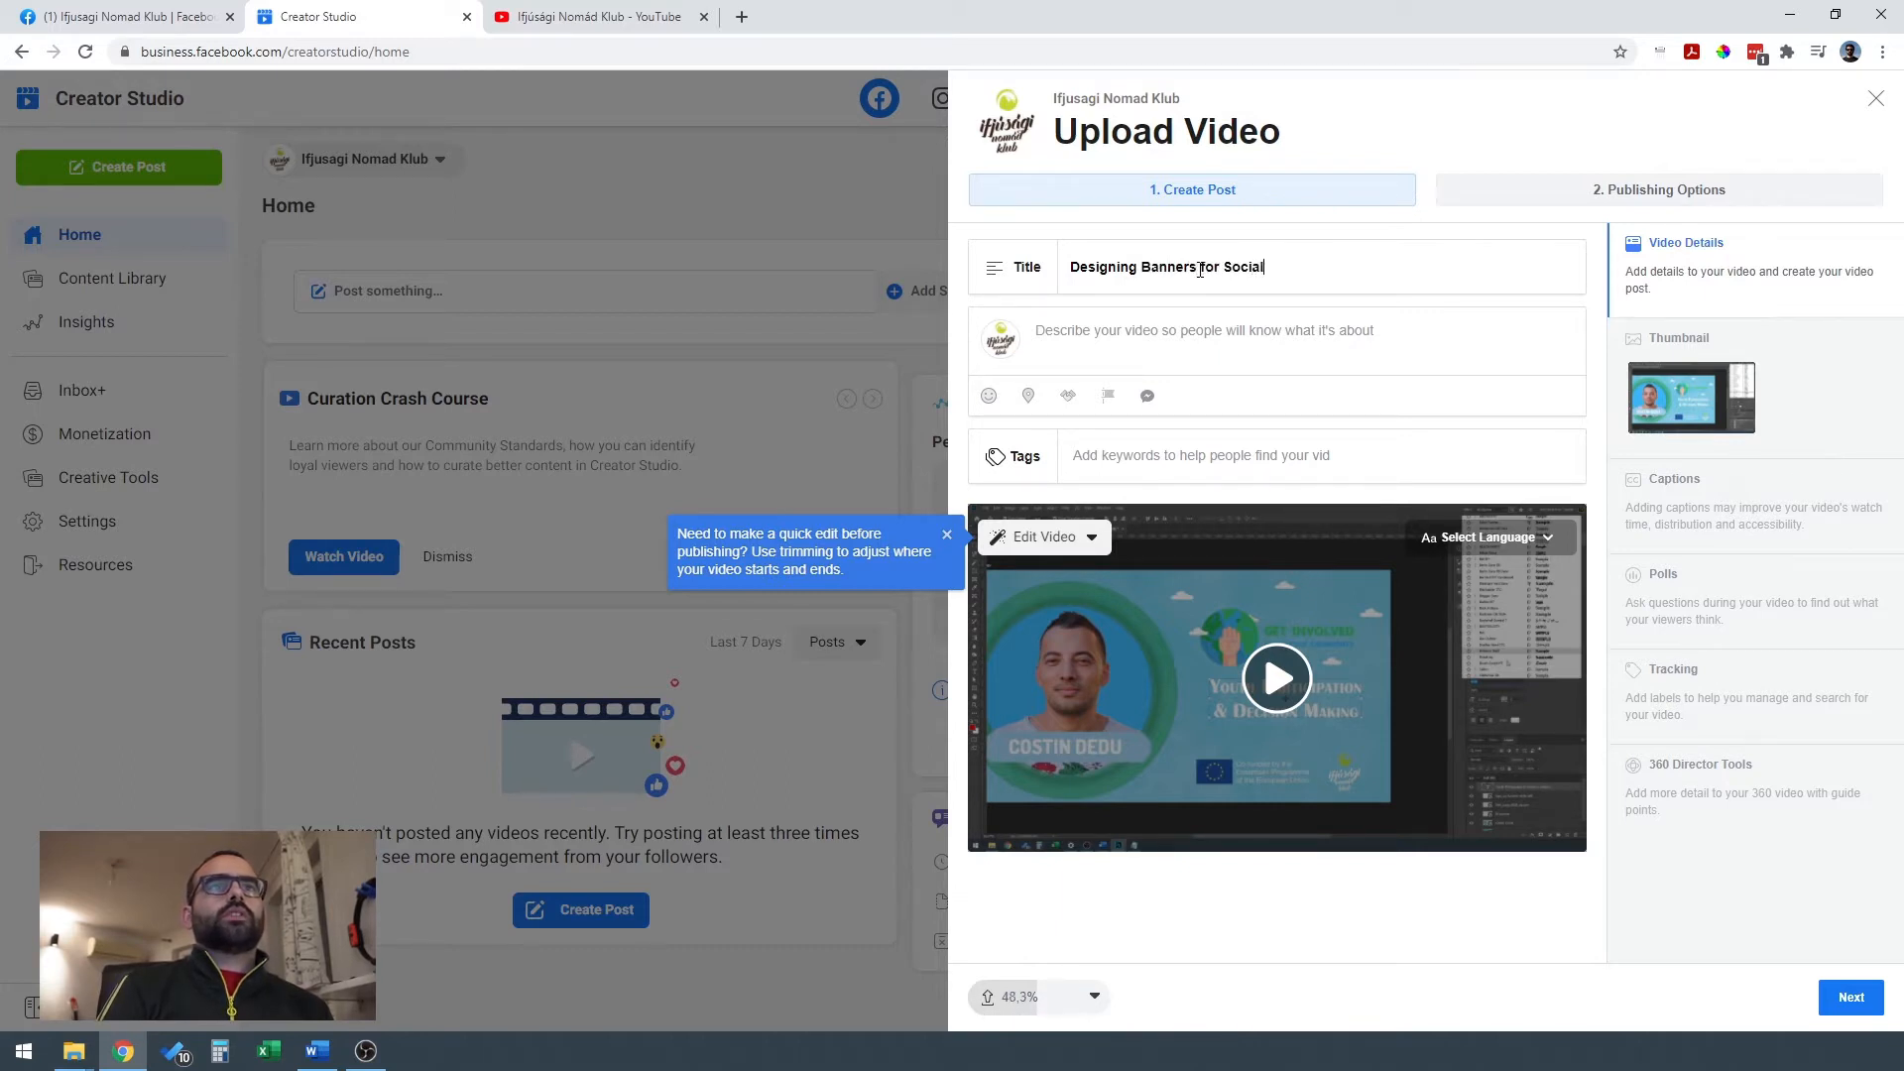
Begin the video description with the hashtag #TutorialTuesday.
left_click(1184, 337)
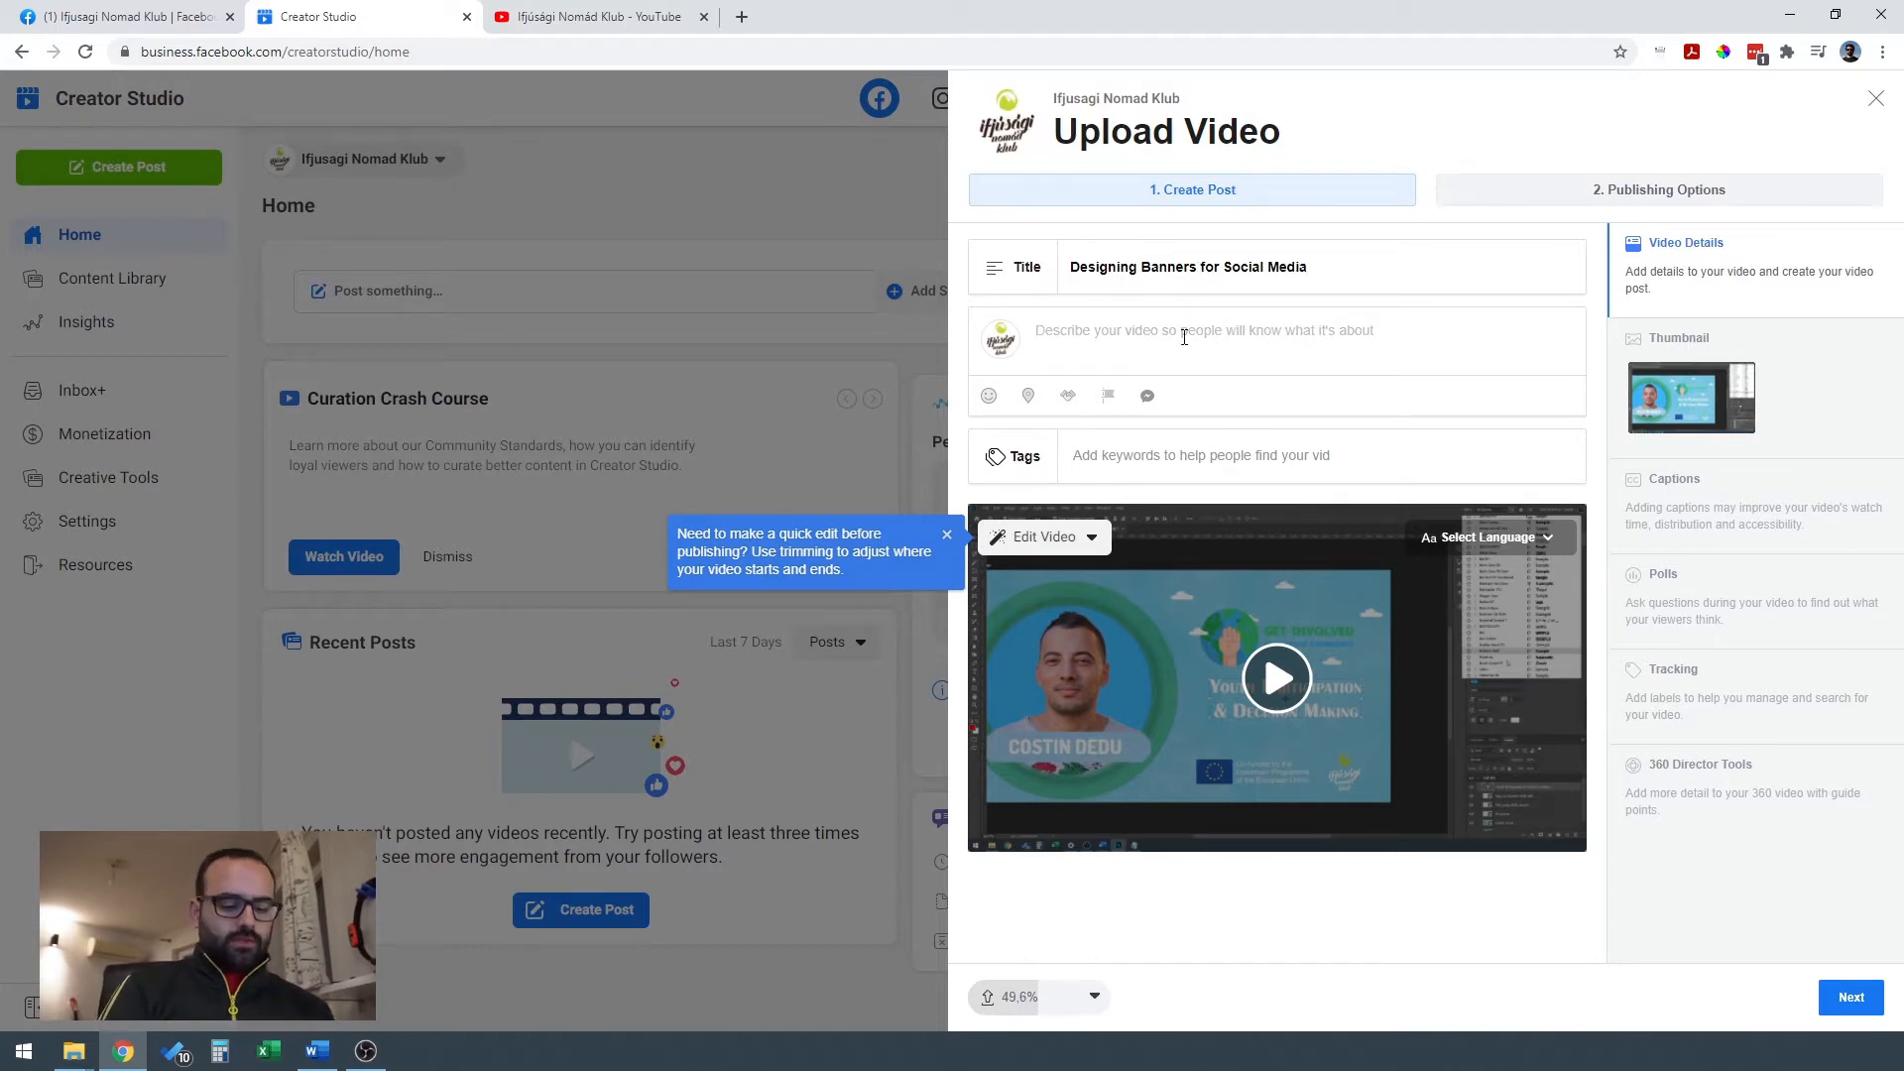
type("#")
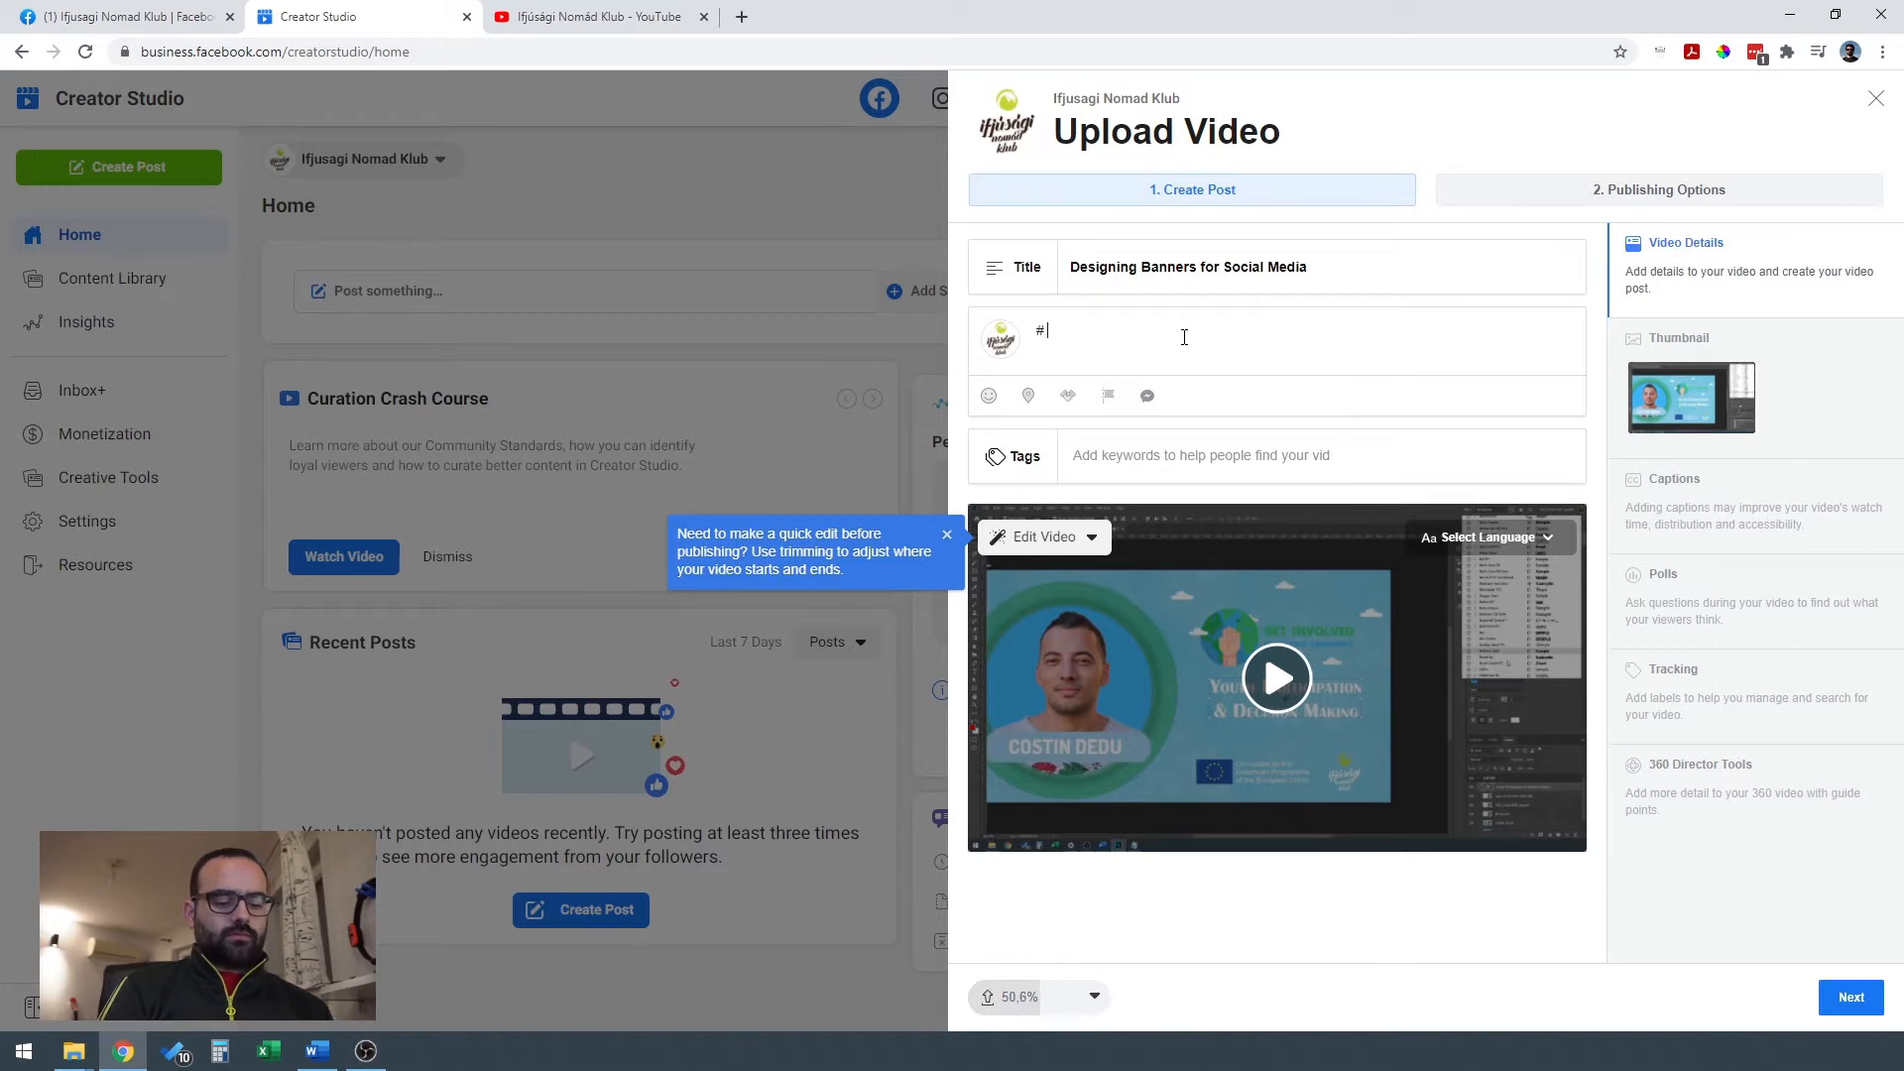
type(" Tur")
key("BackSpace")
type("t")
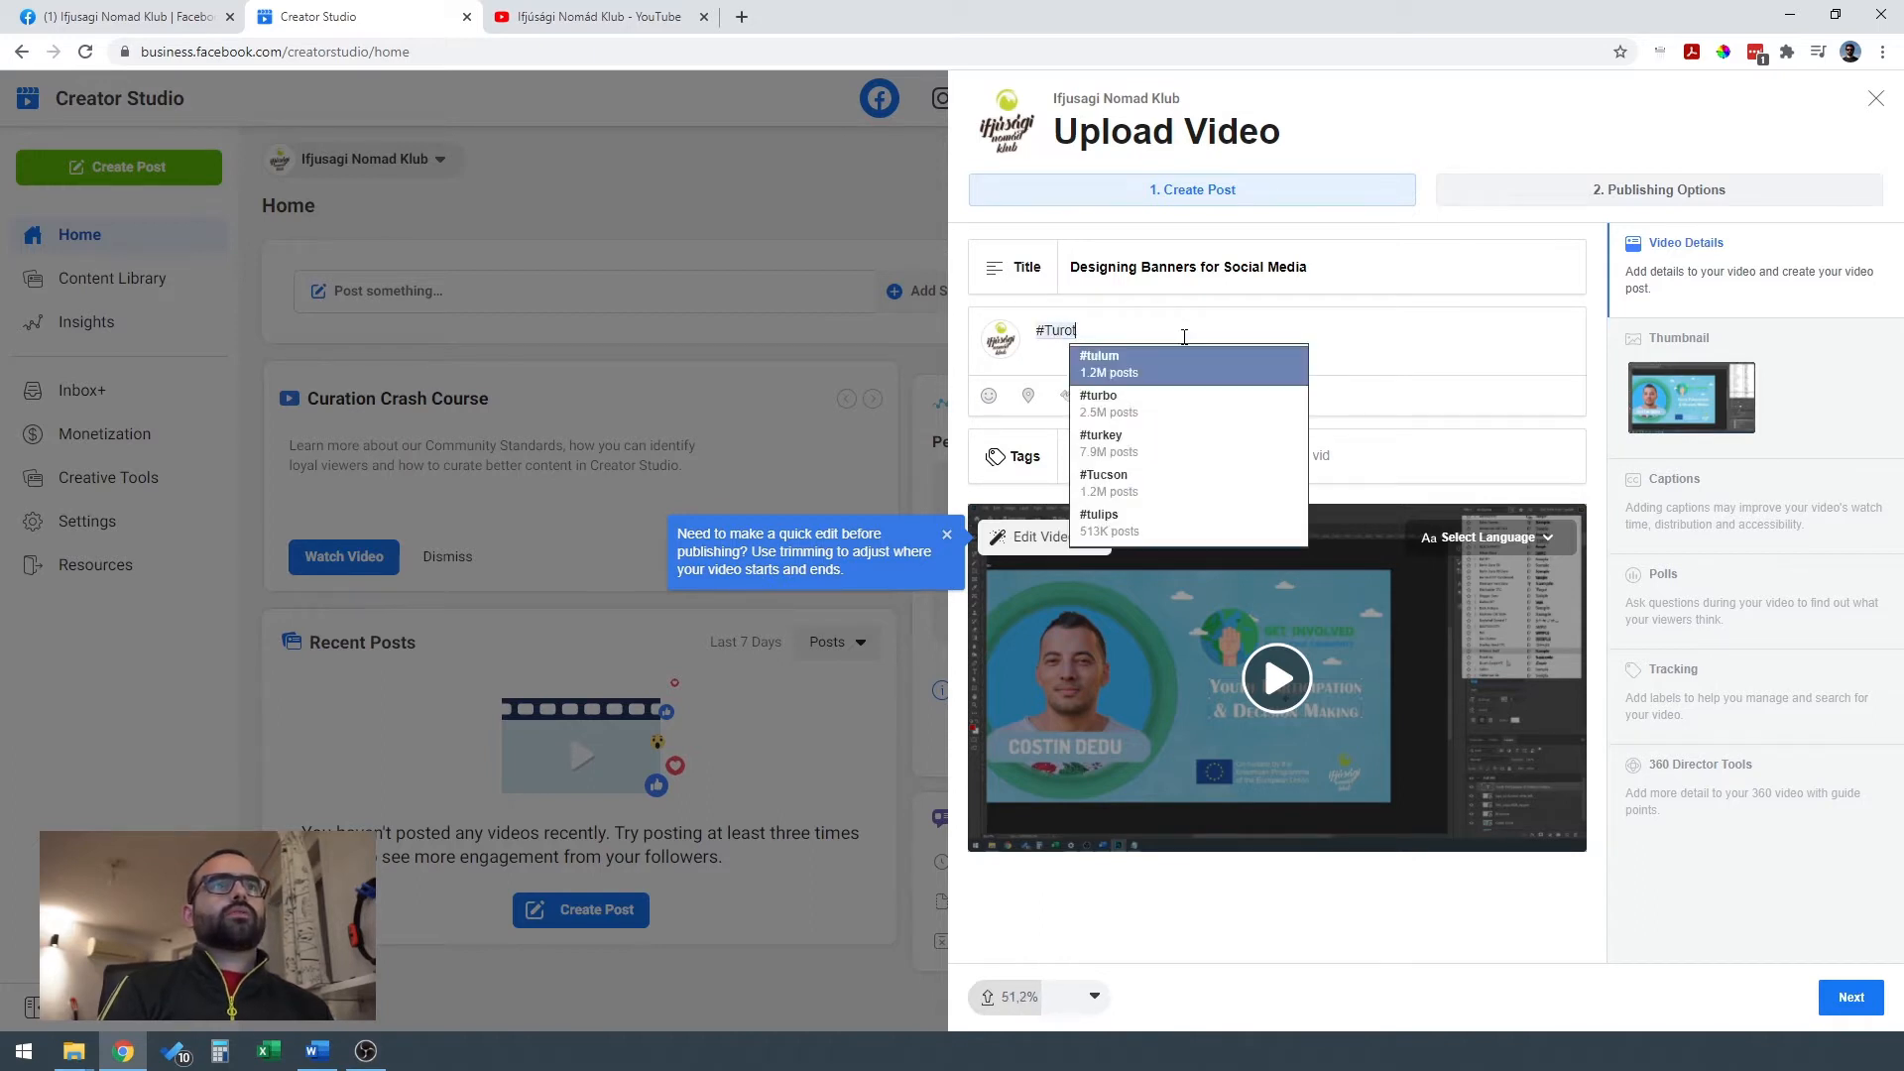
type("ori")
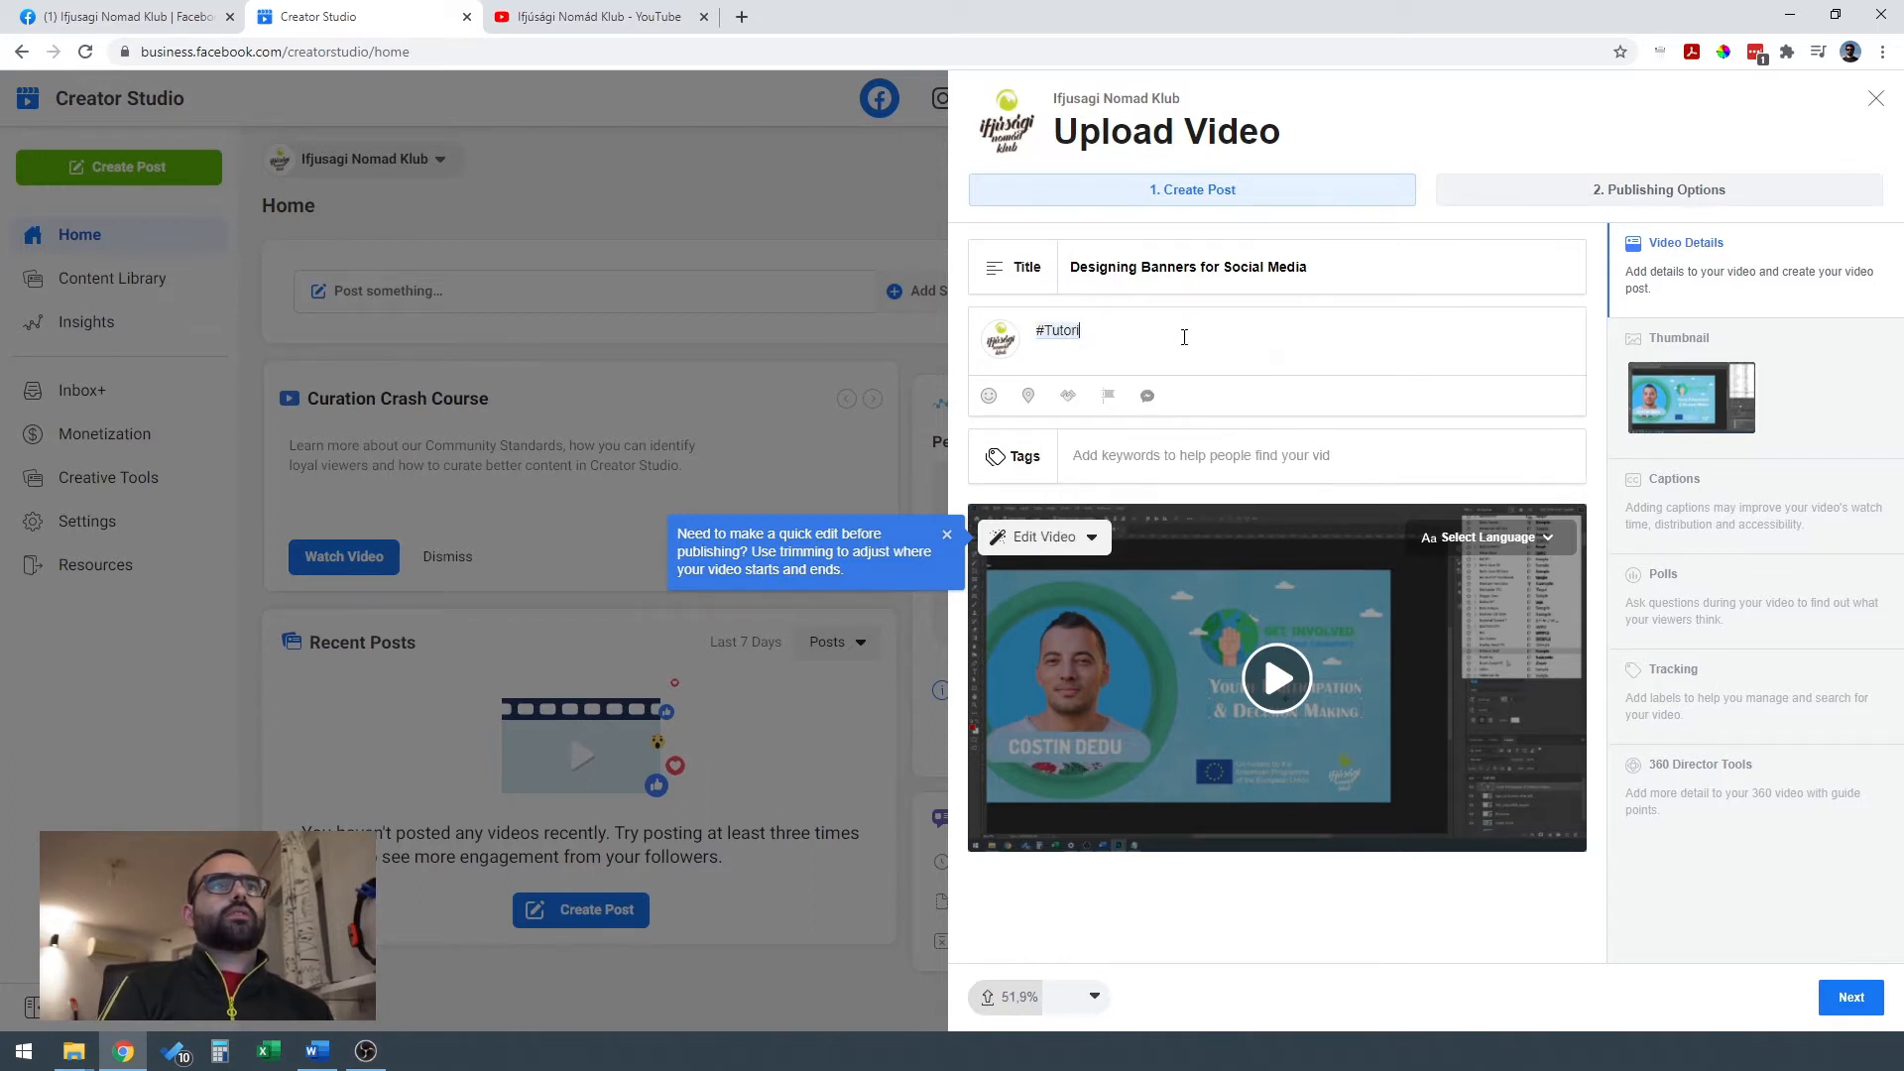
type("alTeu")
key("BackSpace")
key("BackSpace")
type("uesday")
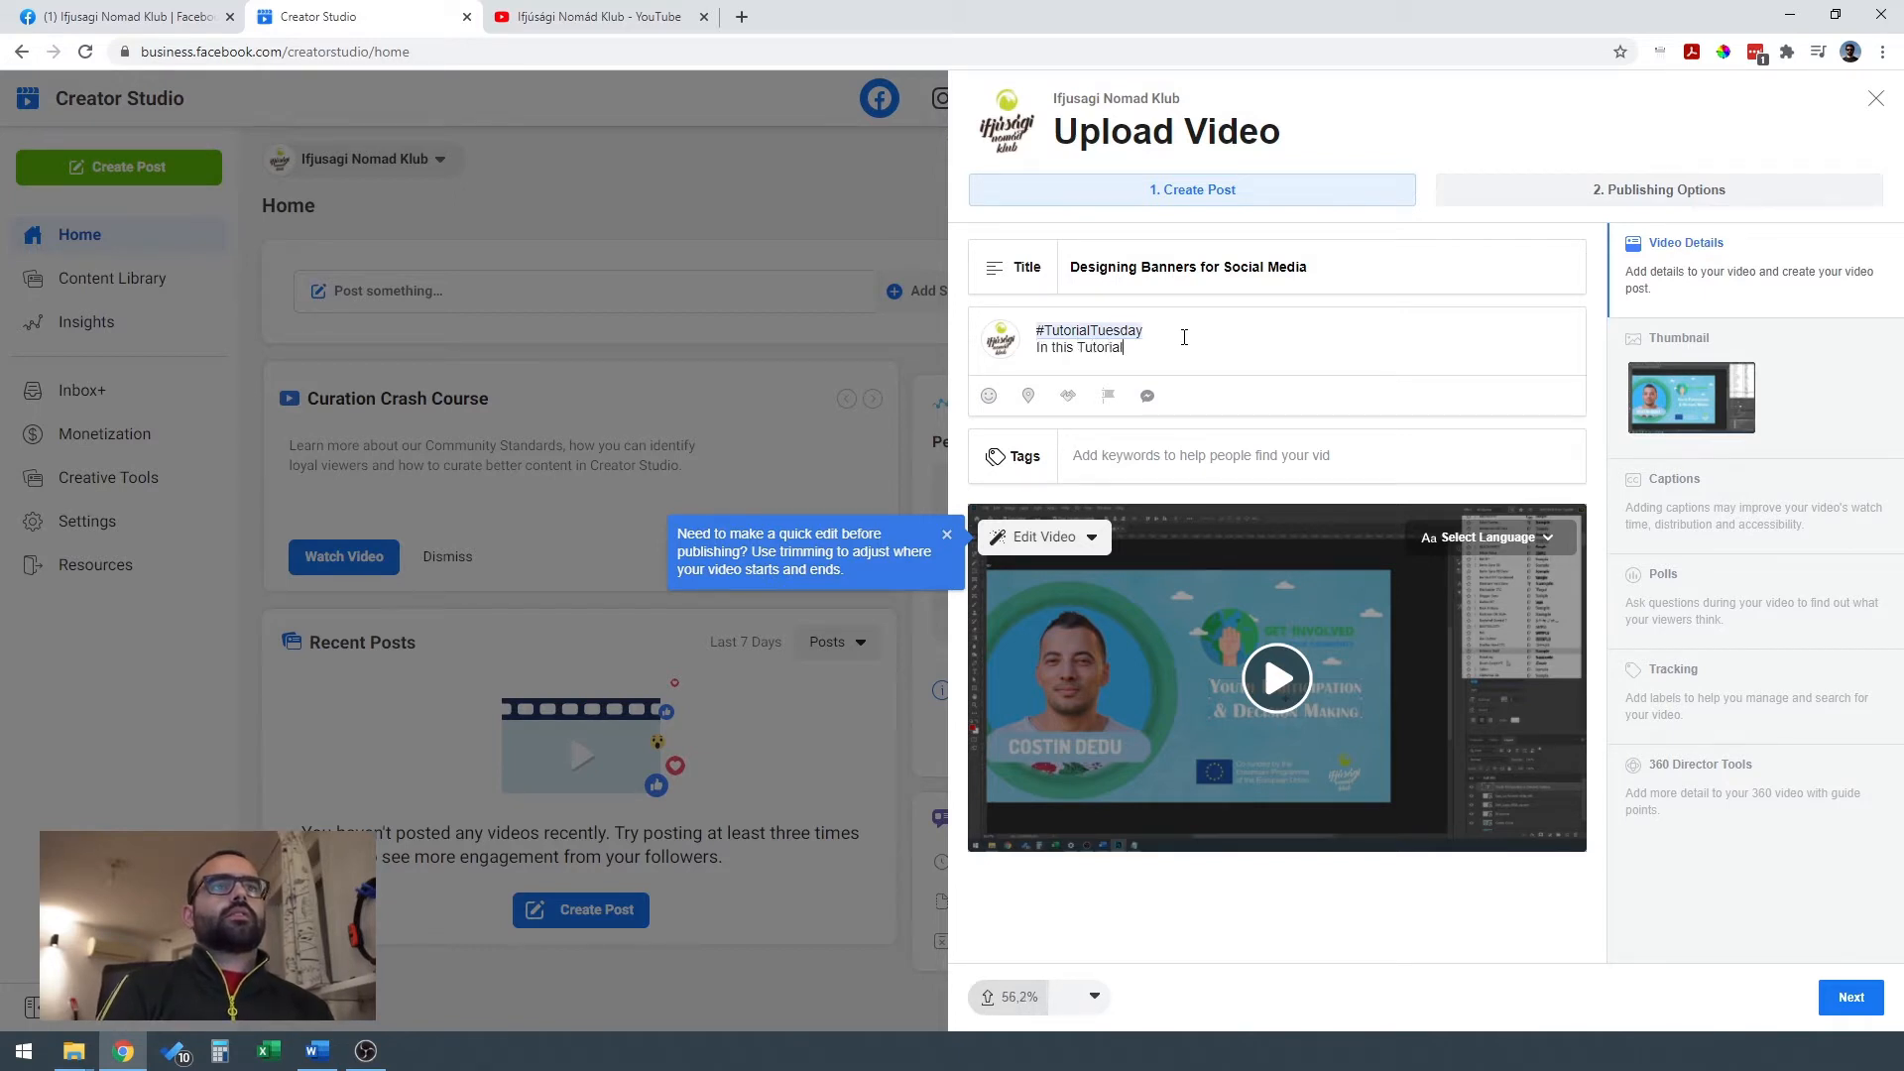
Write below the hashtag that this week the named presenter "shows us to design banners for different social media platforms.", followed by a blank line.
key("BackSpace")
key("BackSpace")
key("BackSpace")
key("BackSpace")
key("BackSpace")
key("BackSpace")
key("BackSpace")
key("BackSpace")
key("BackSpace")
key("BackSpace")
key("BackSpace")
key("BackSpace")
key("BackSpace")
key("BackSpace")
key("BackSpace")
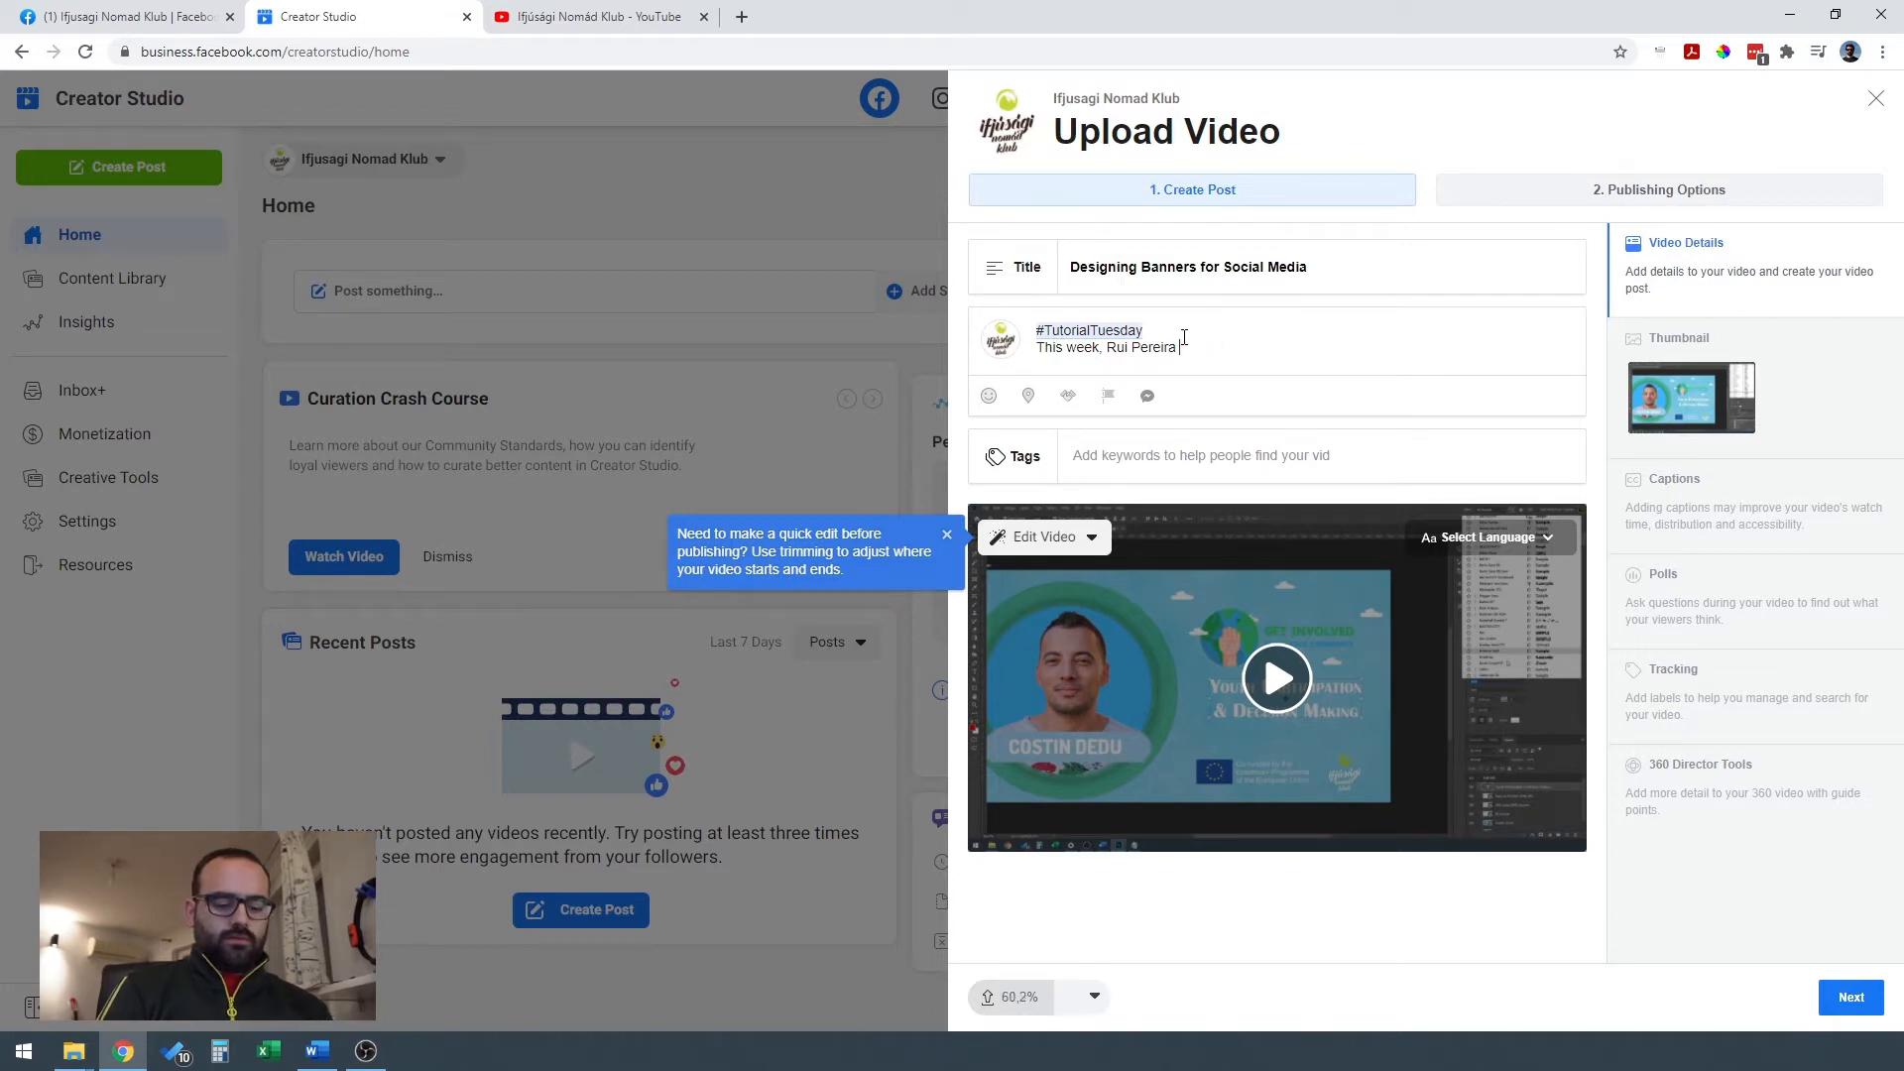
type("shows ")
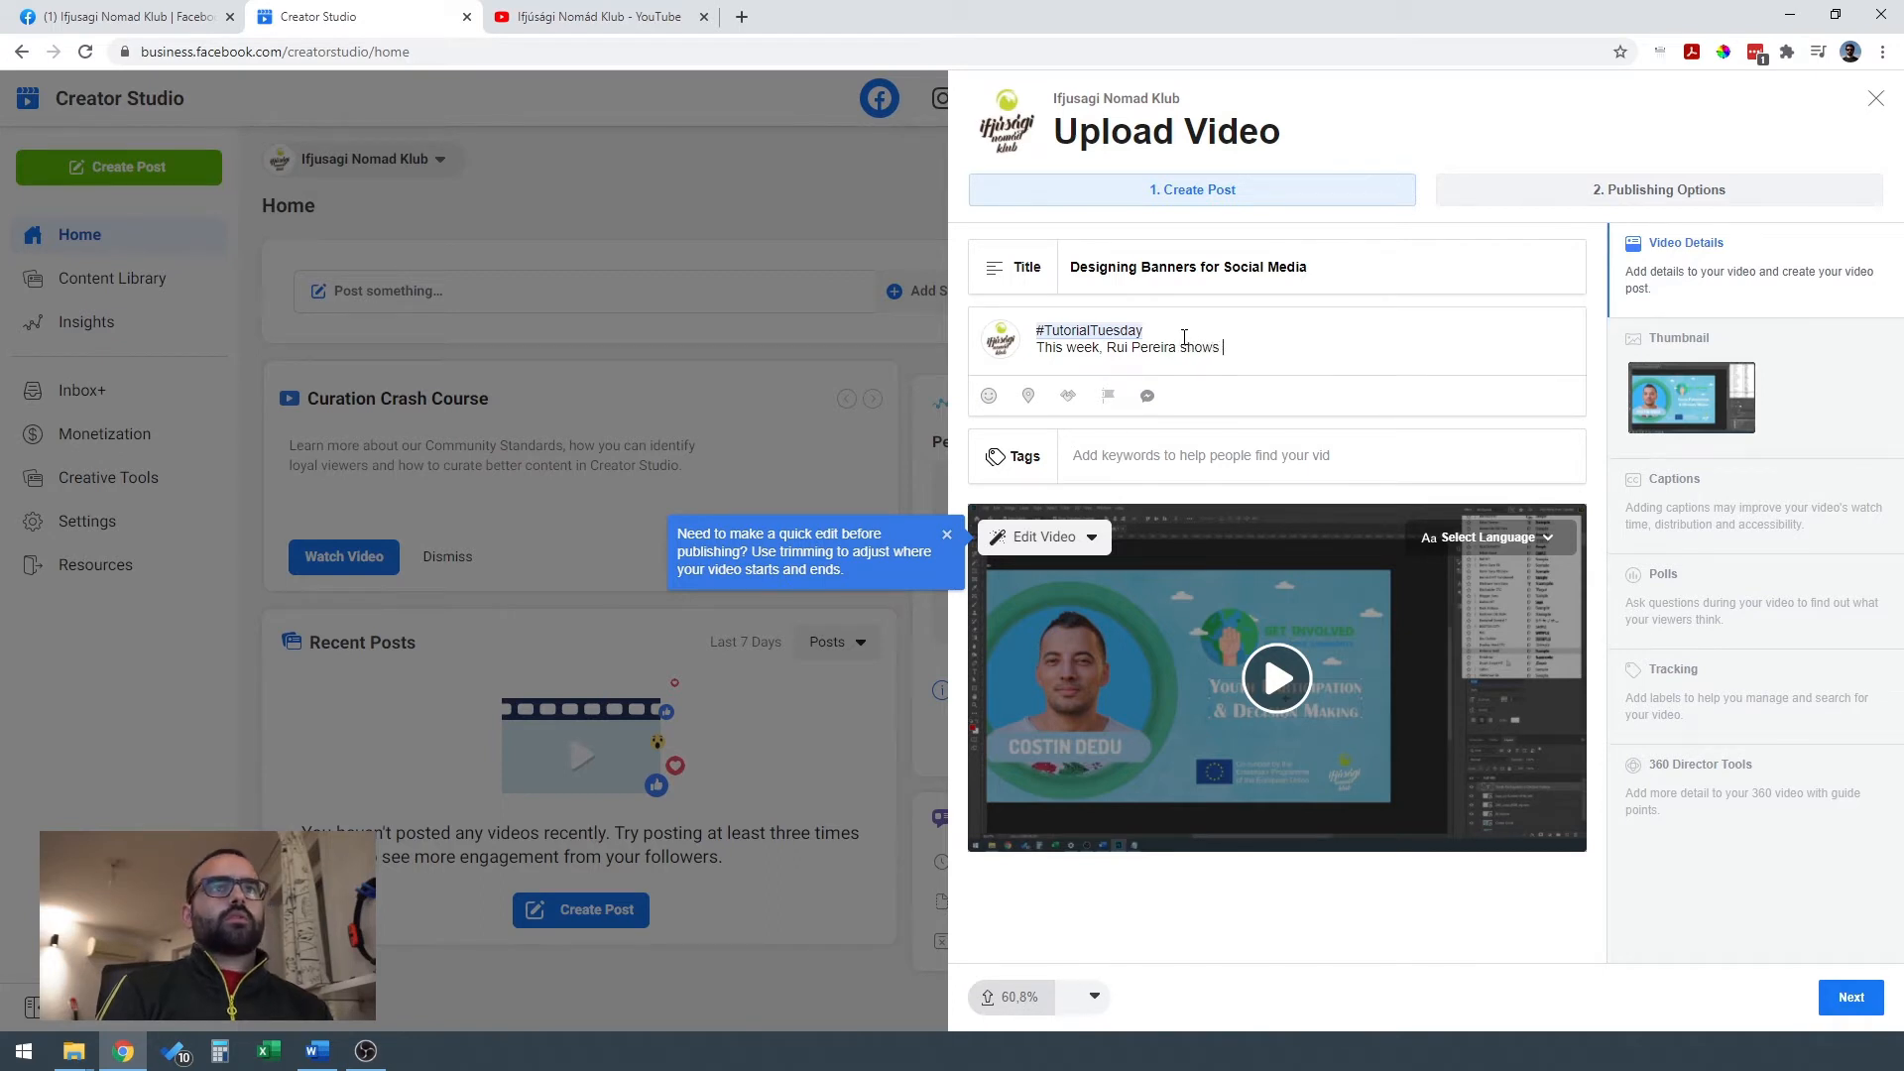
type("us to design c")
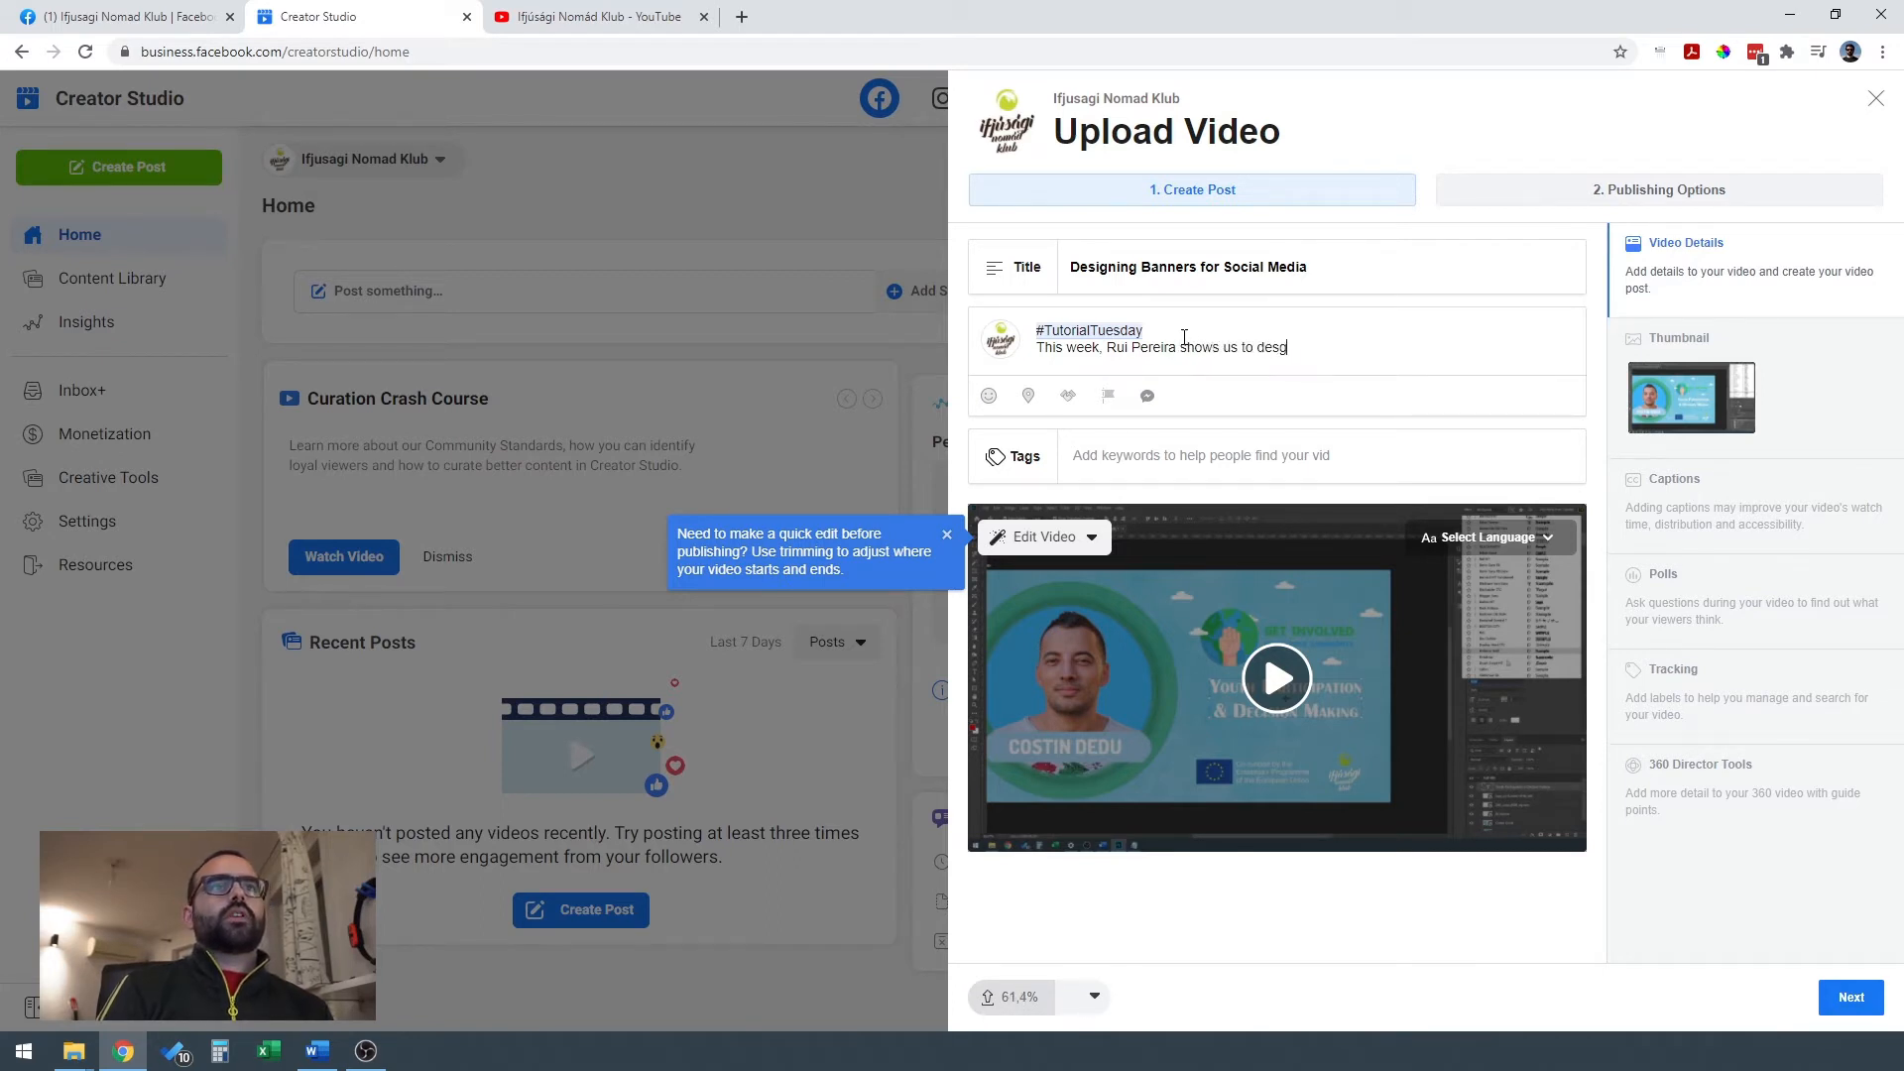
type("o")
key("BackSpace")
key("BackSpace")
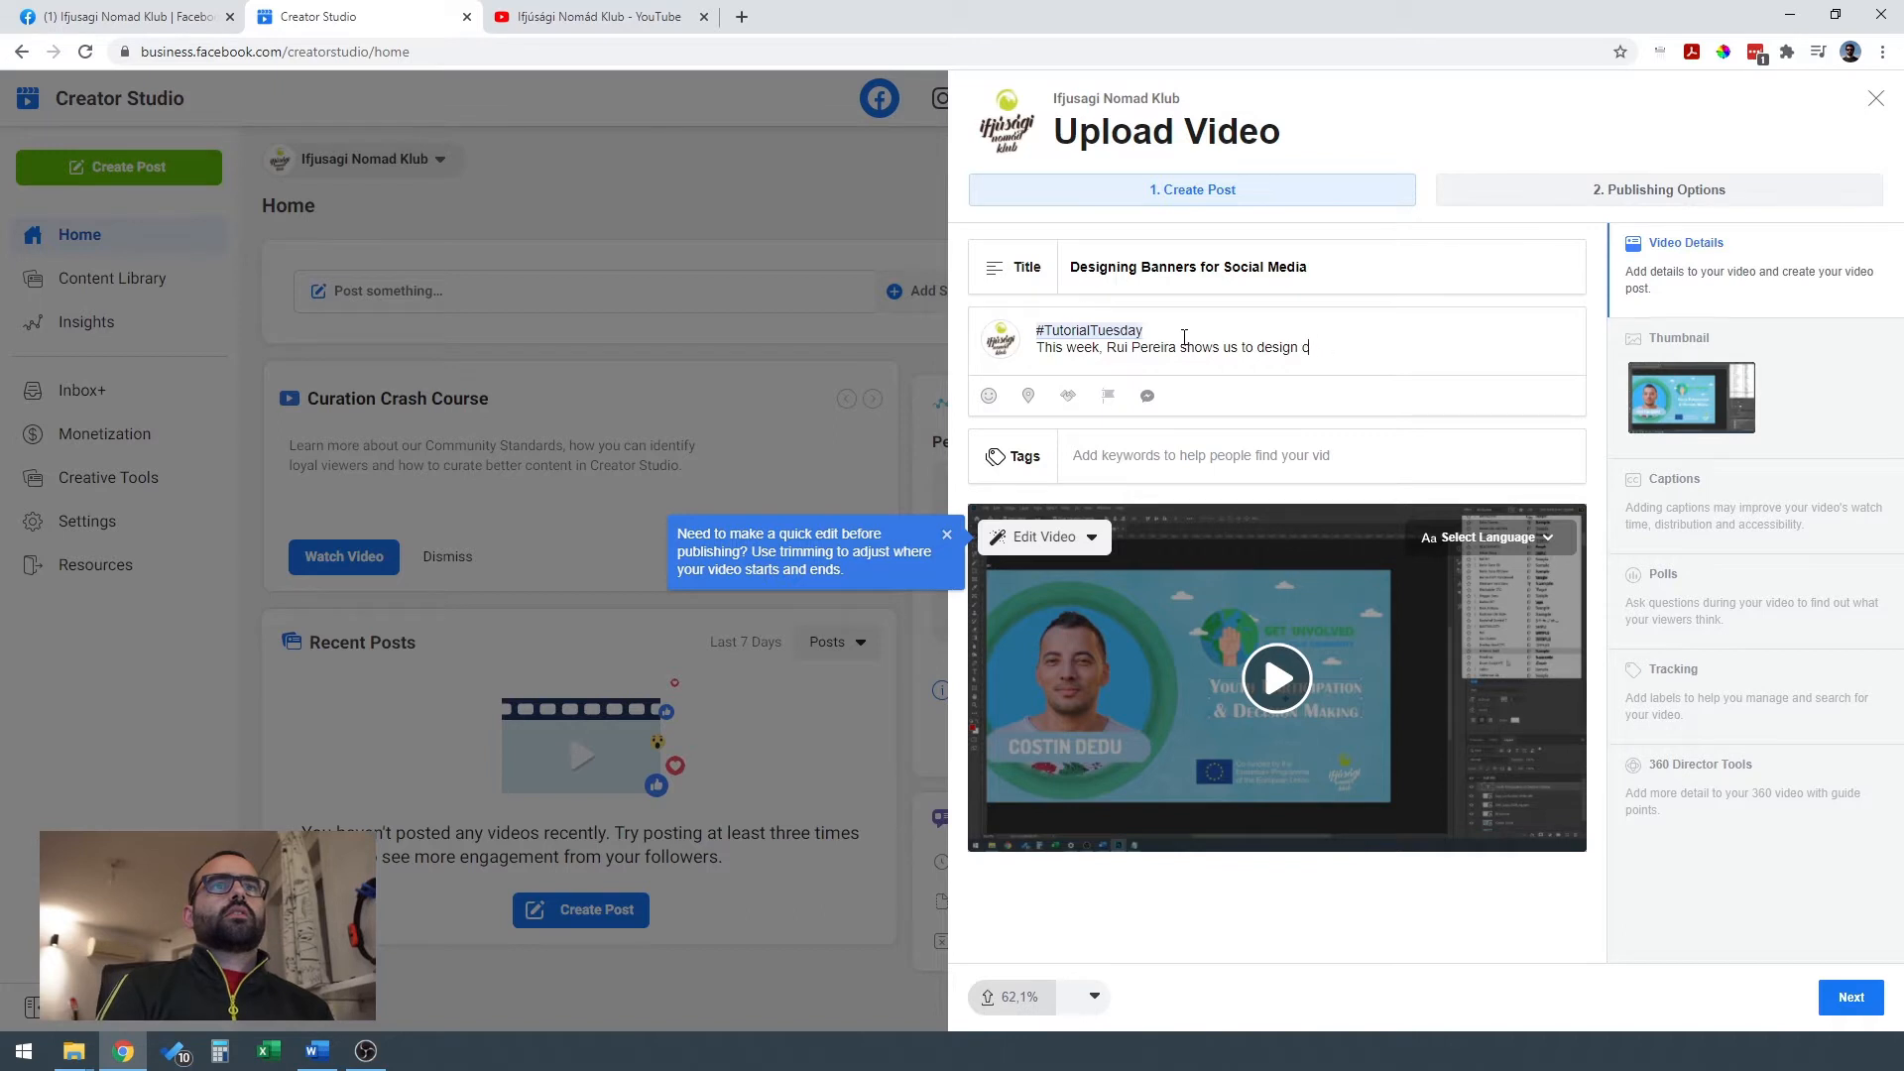
type("banners for differen")
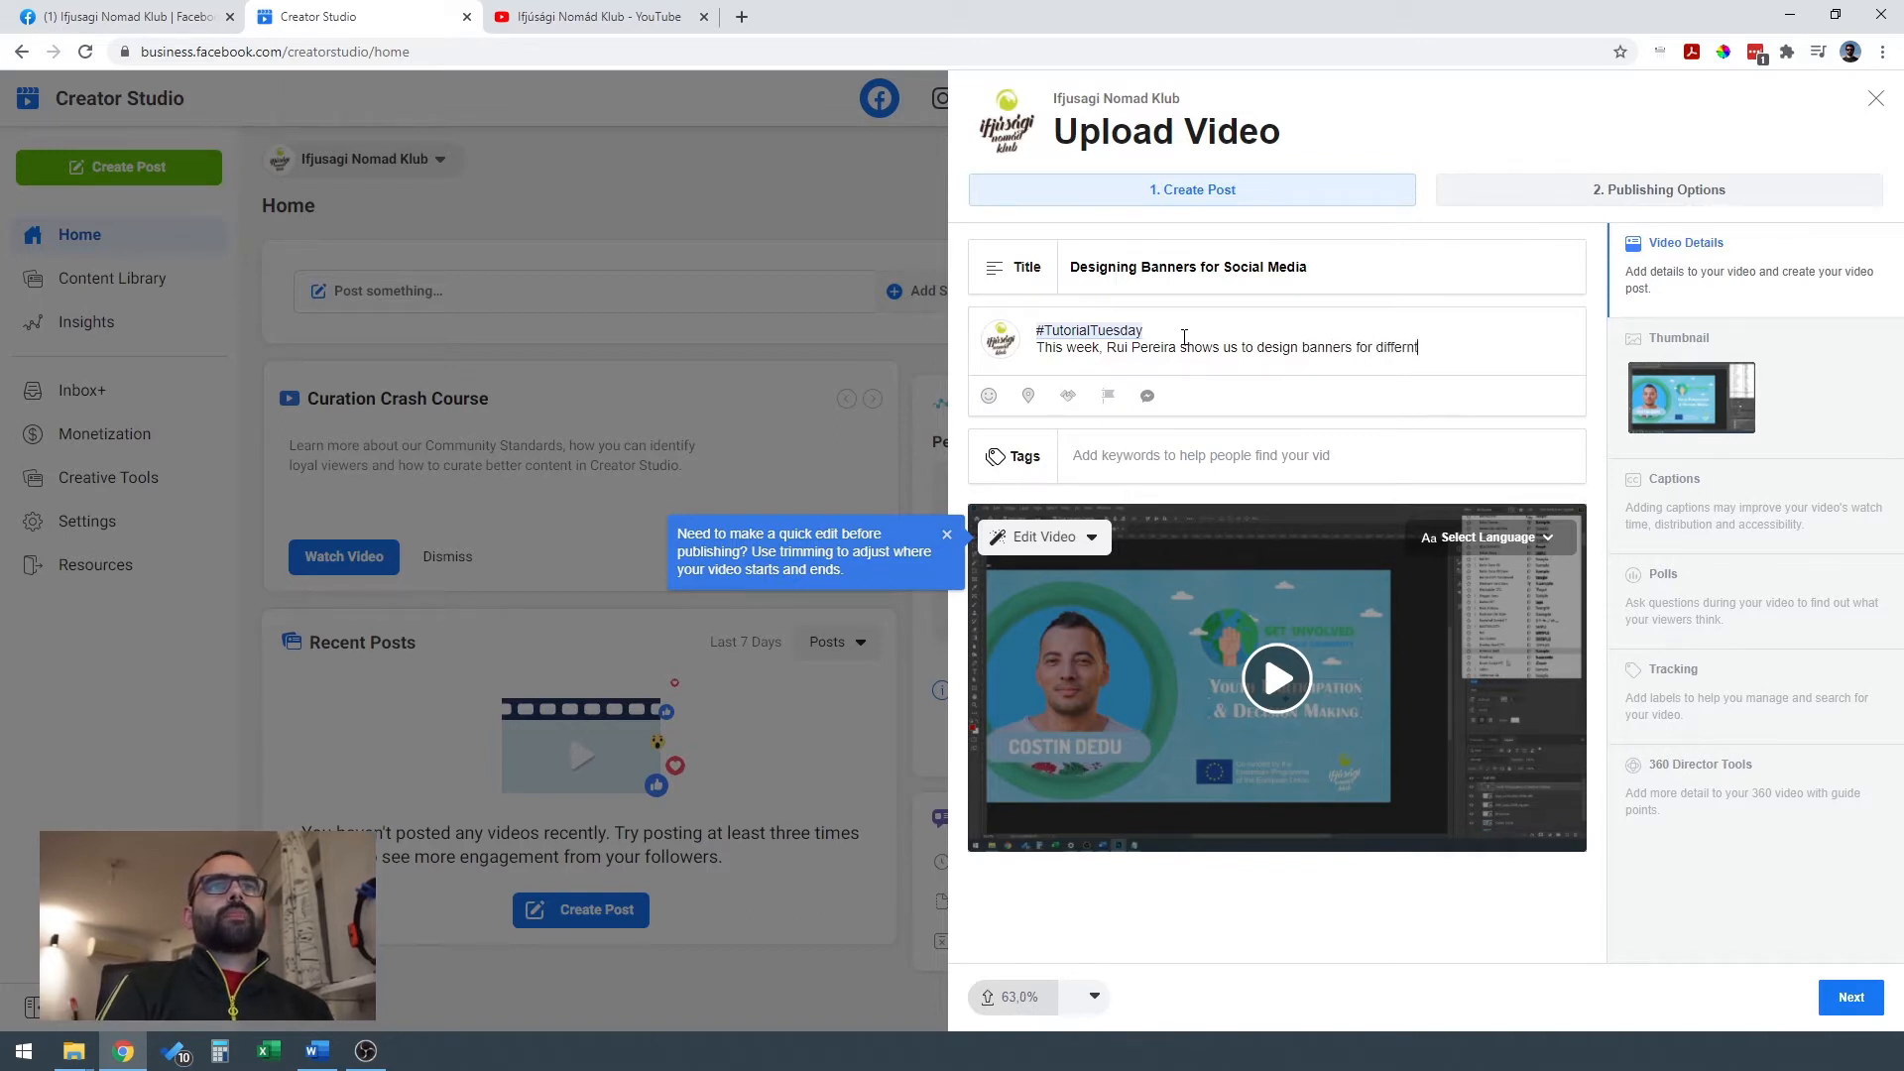
type("t socia")
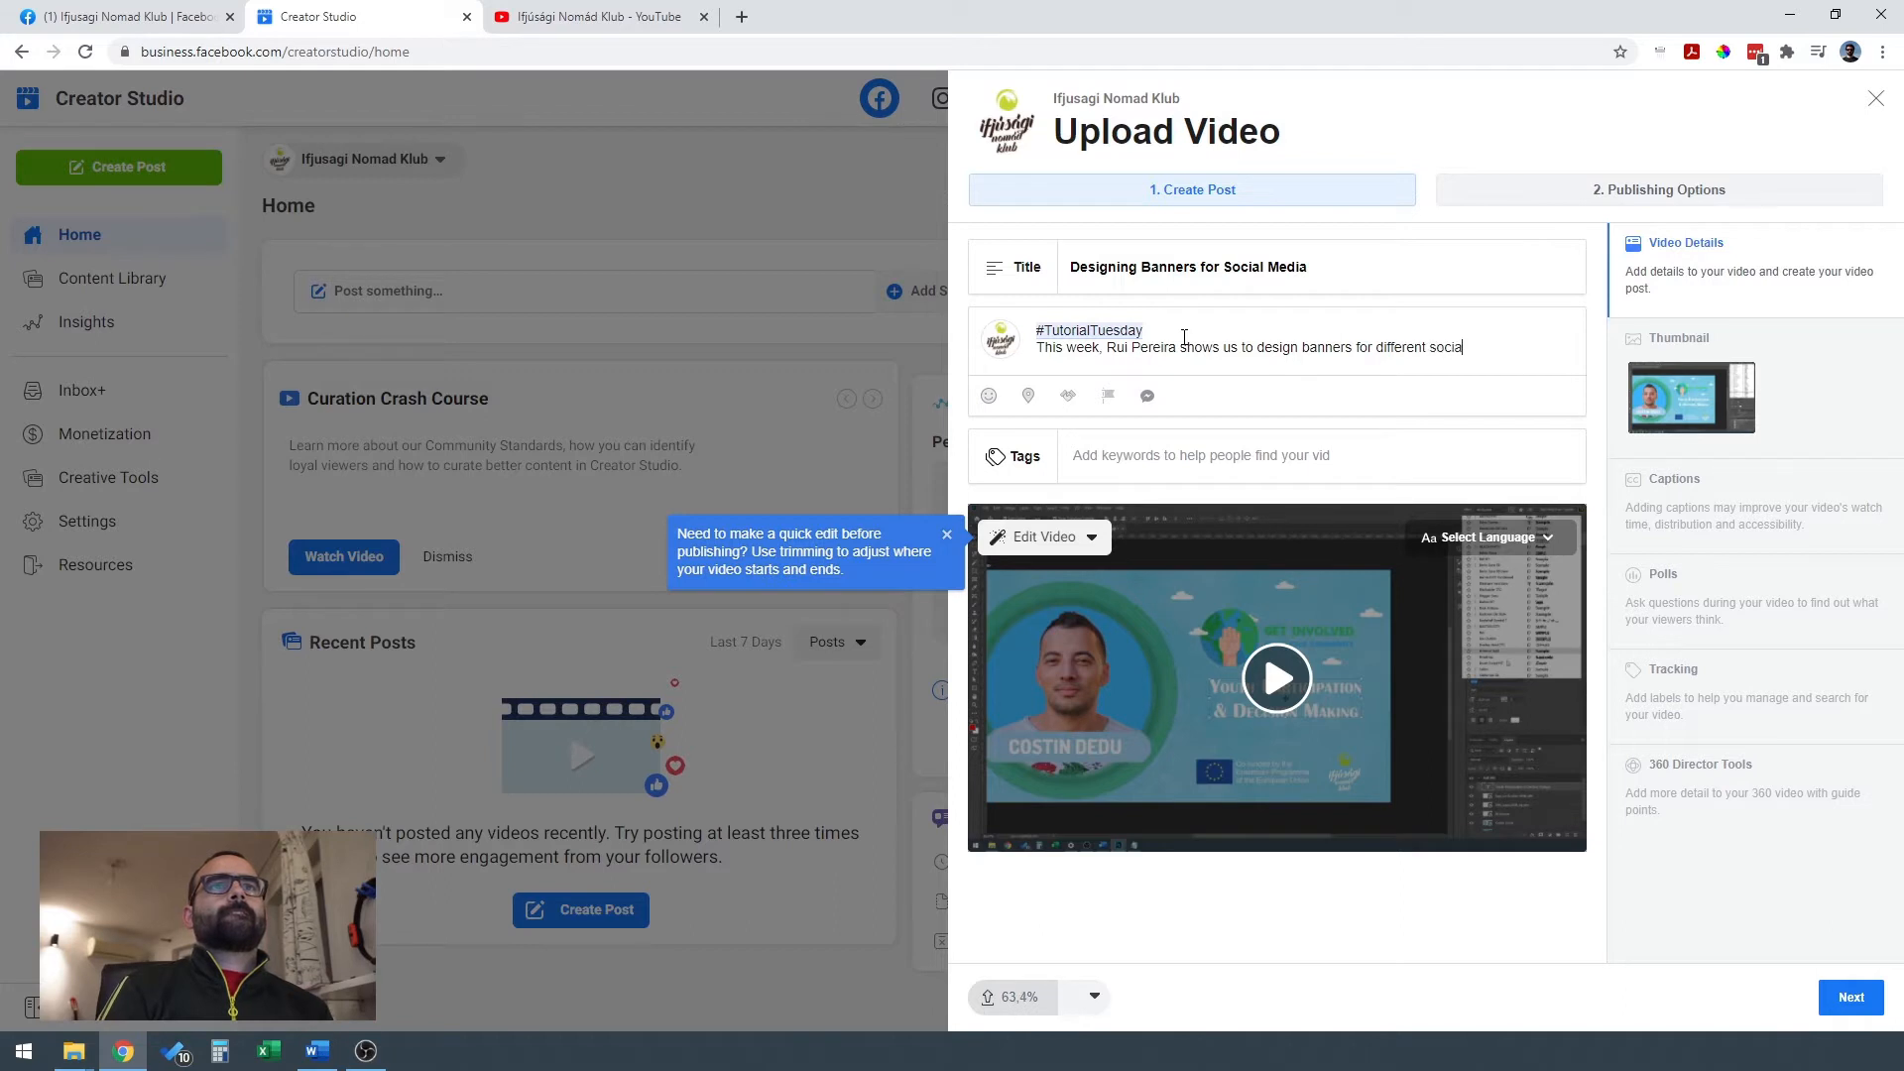
type("l media plat")
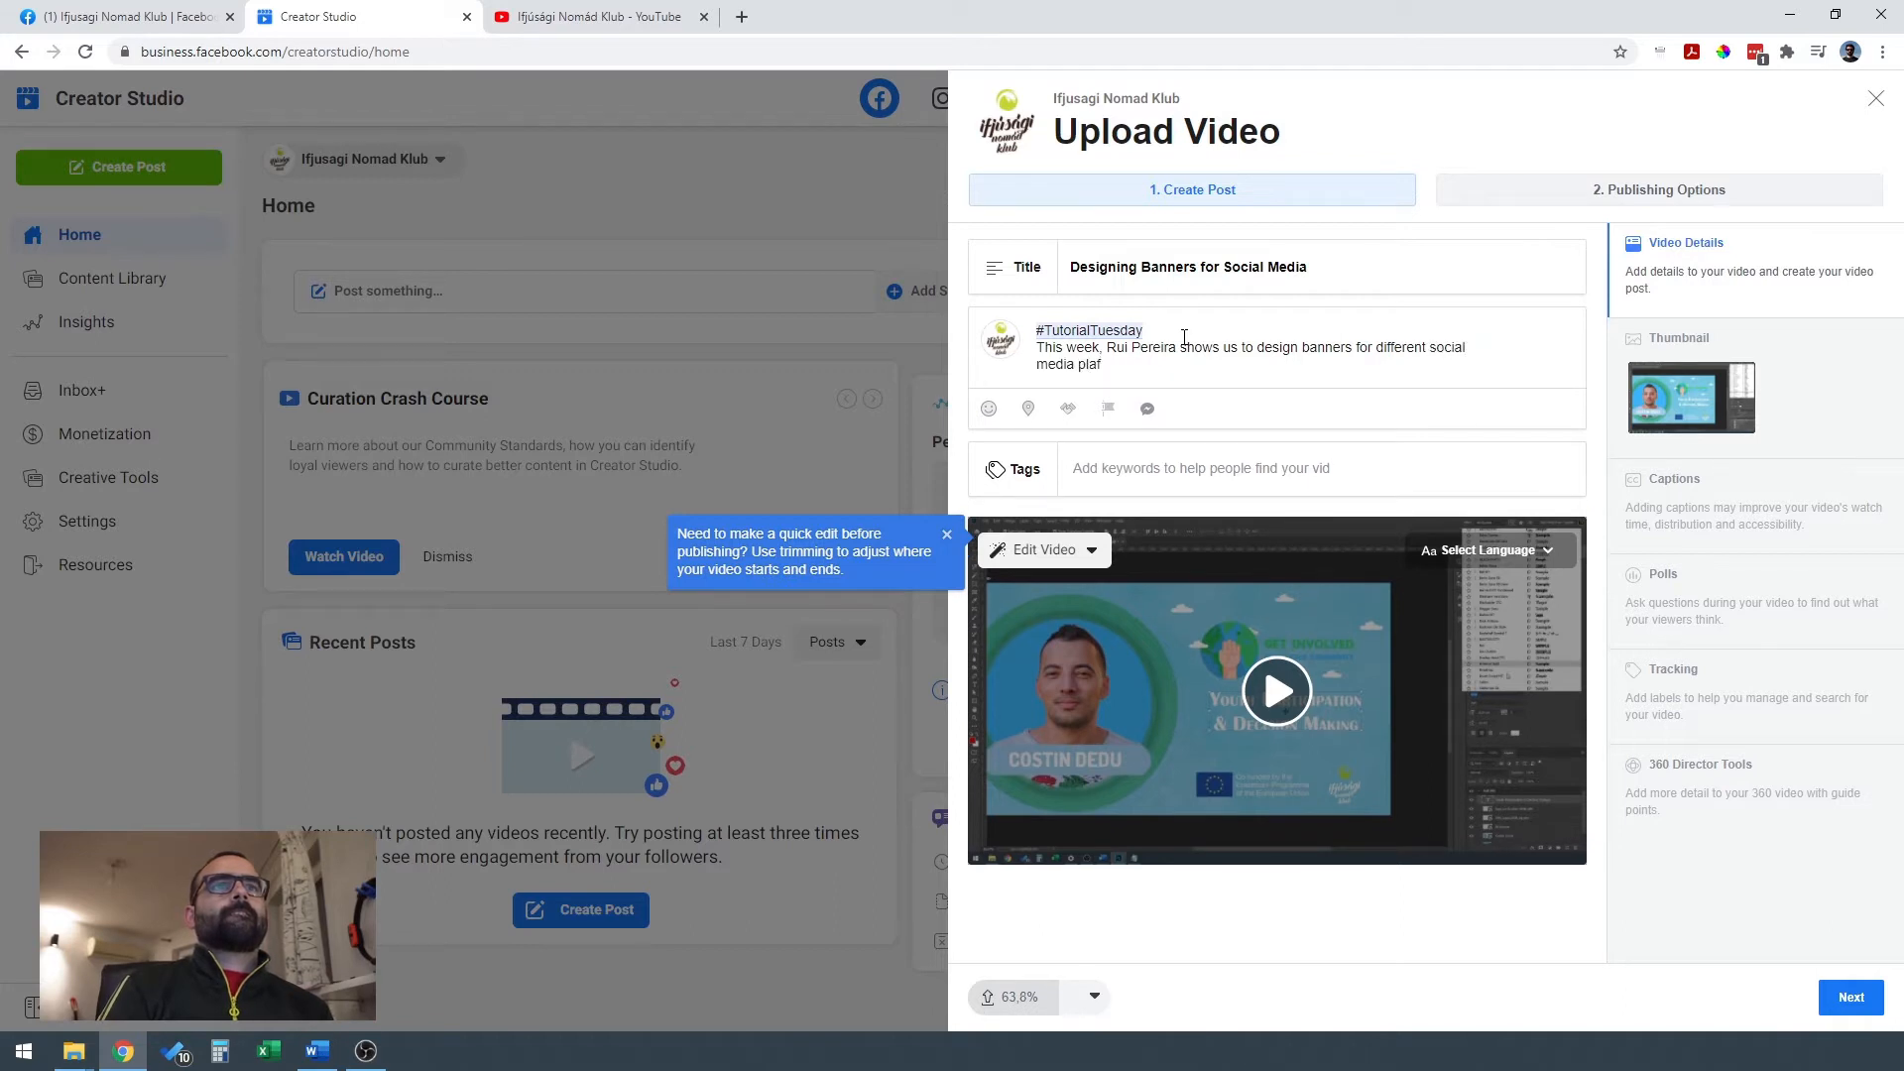
type("forms.")
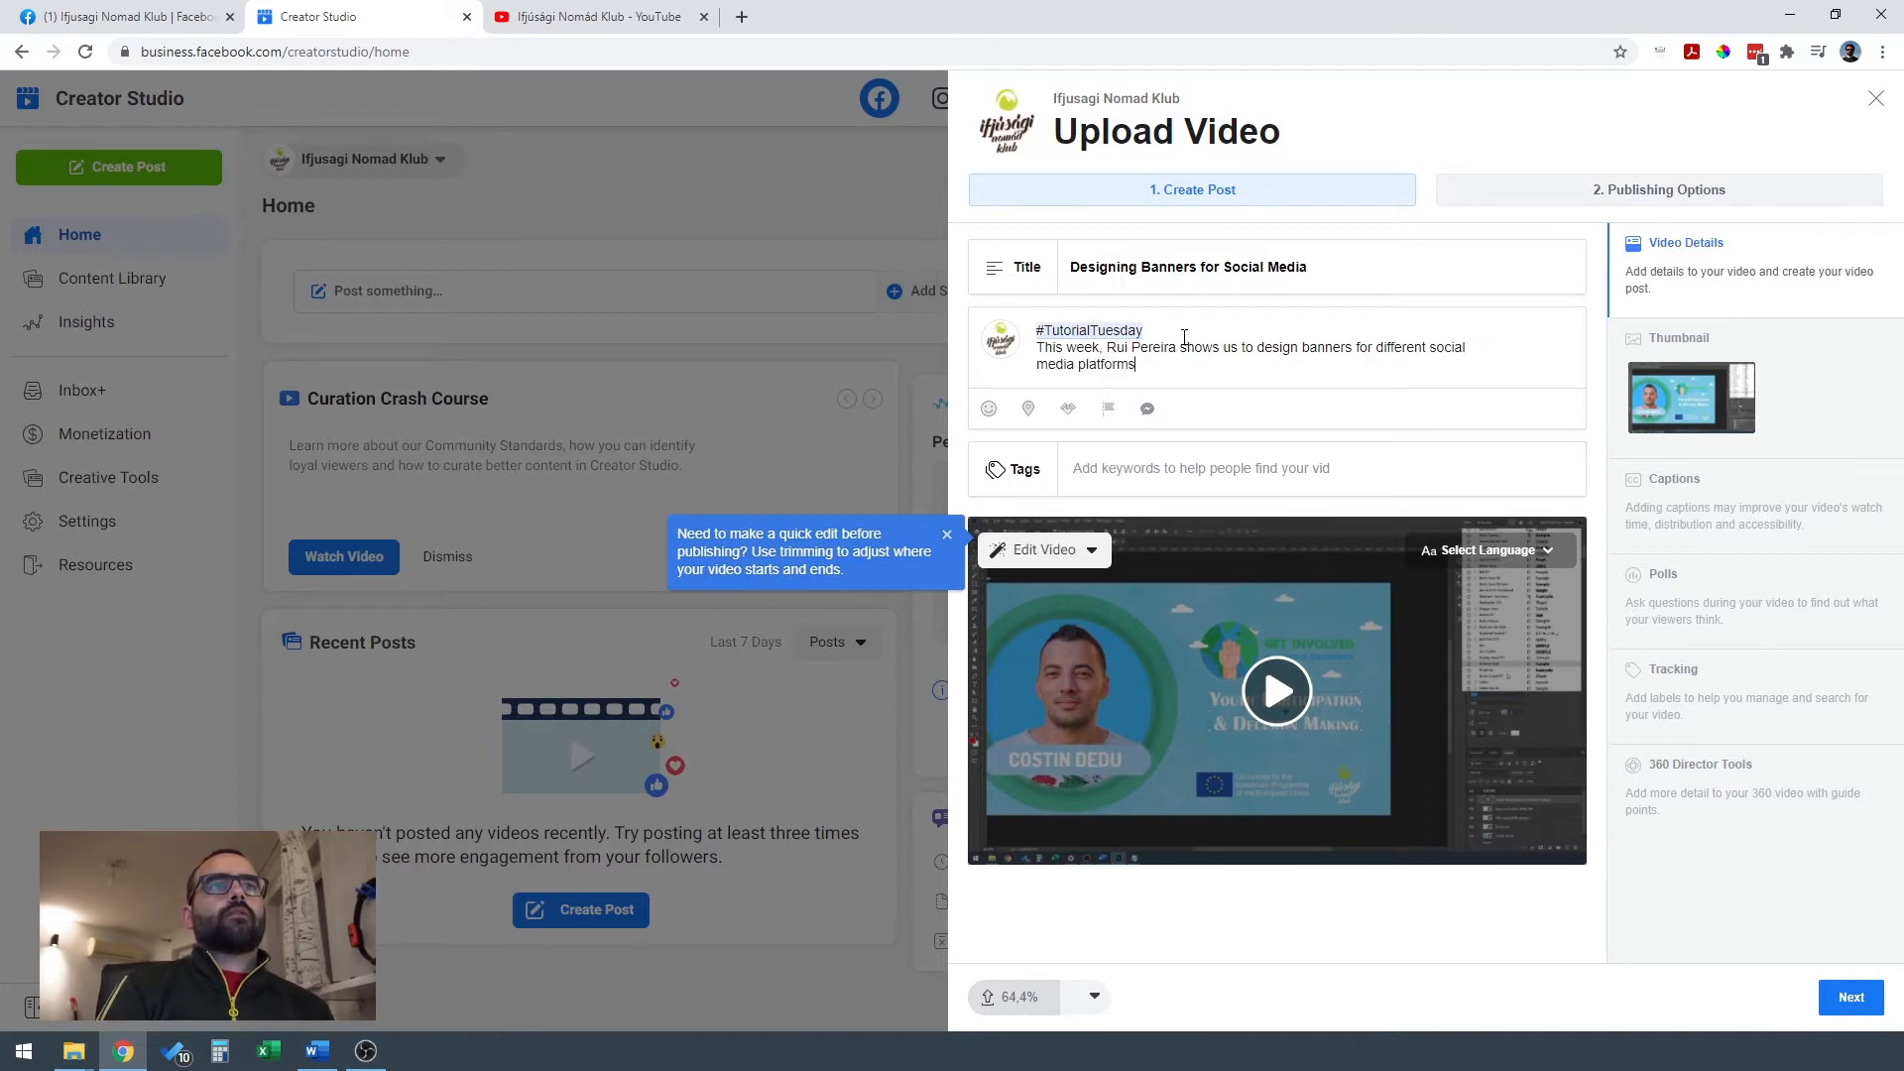
key("Return")
key("Return")
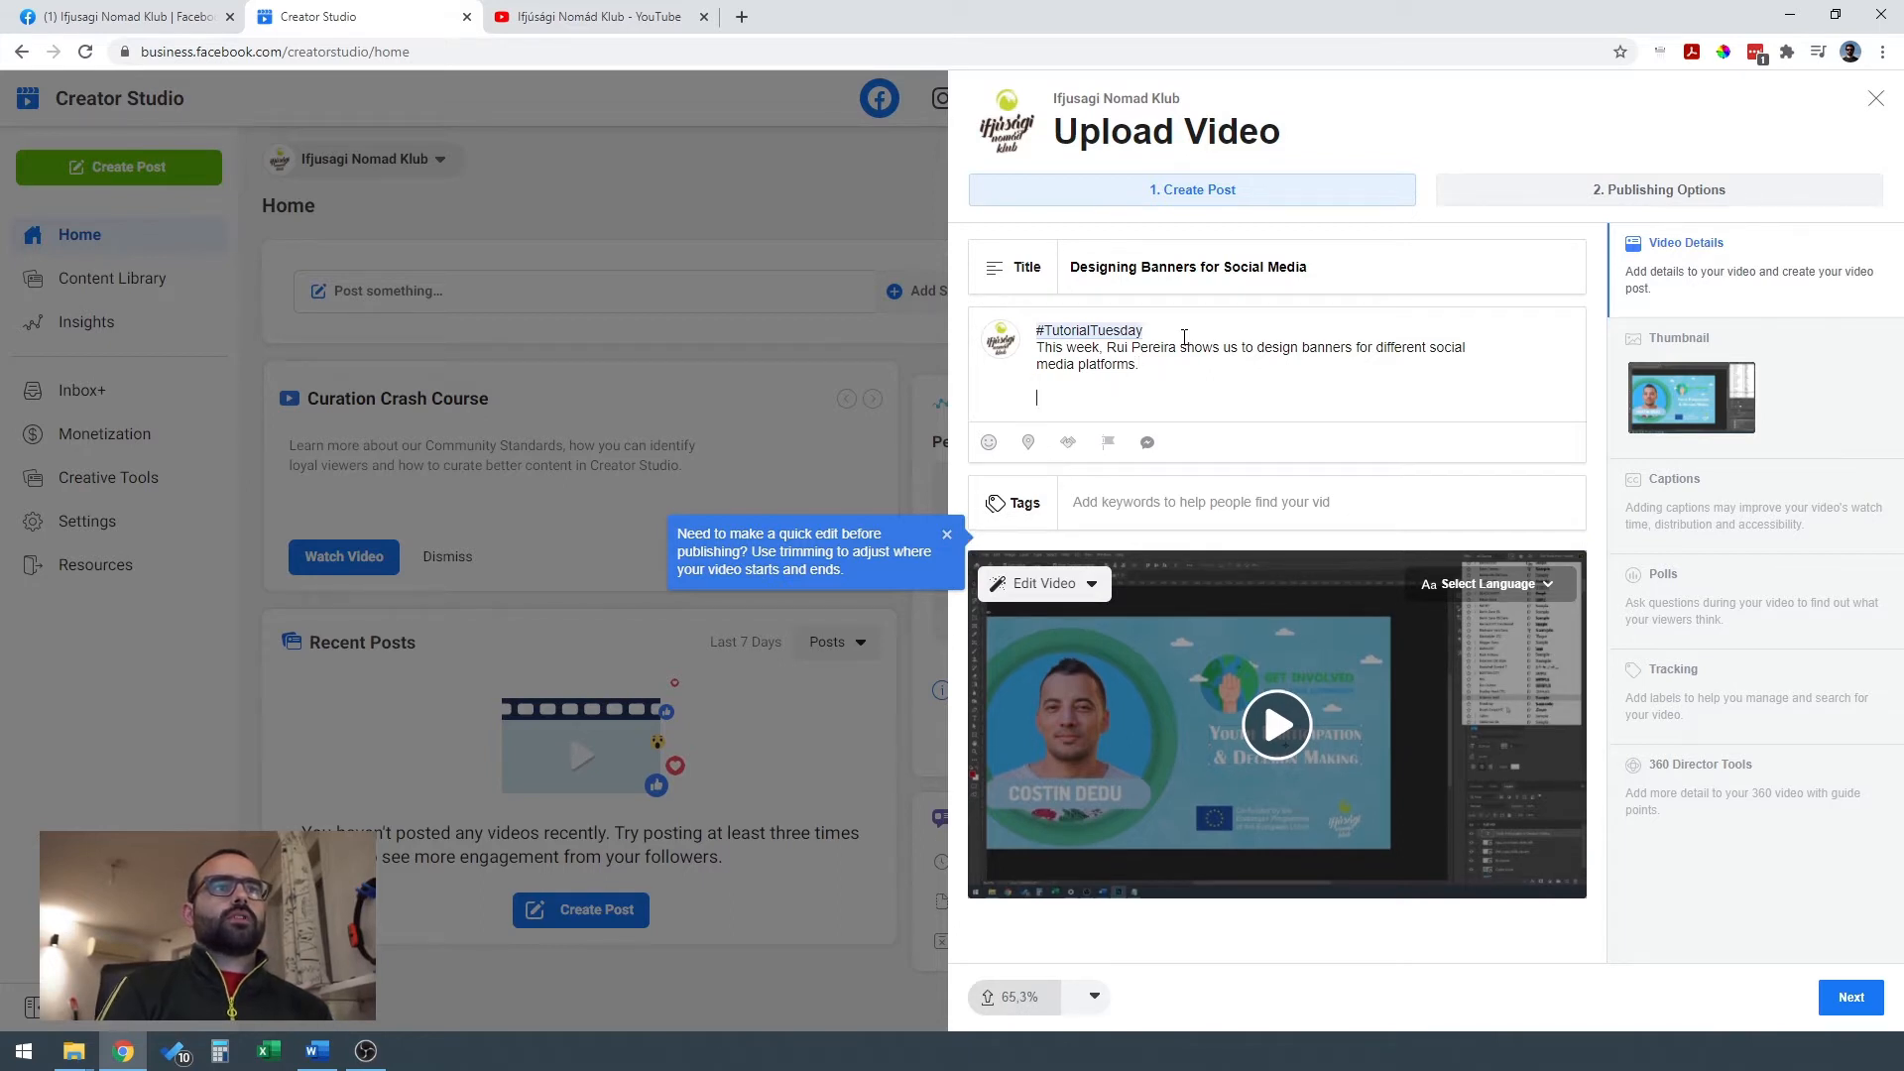
Dismiss the video trimming tip and insert the copied "In this video tutorial" text from the clipboard history at the end of the description.
left_click(947, 535)
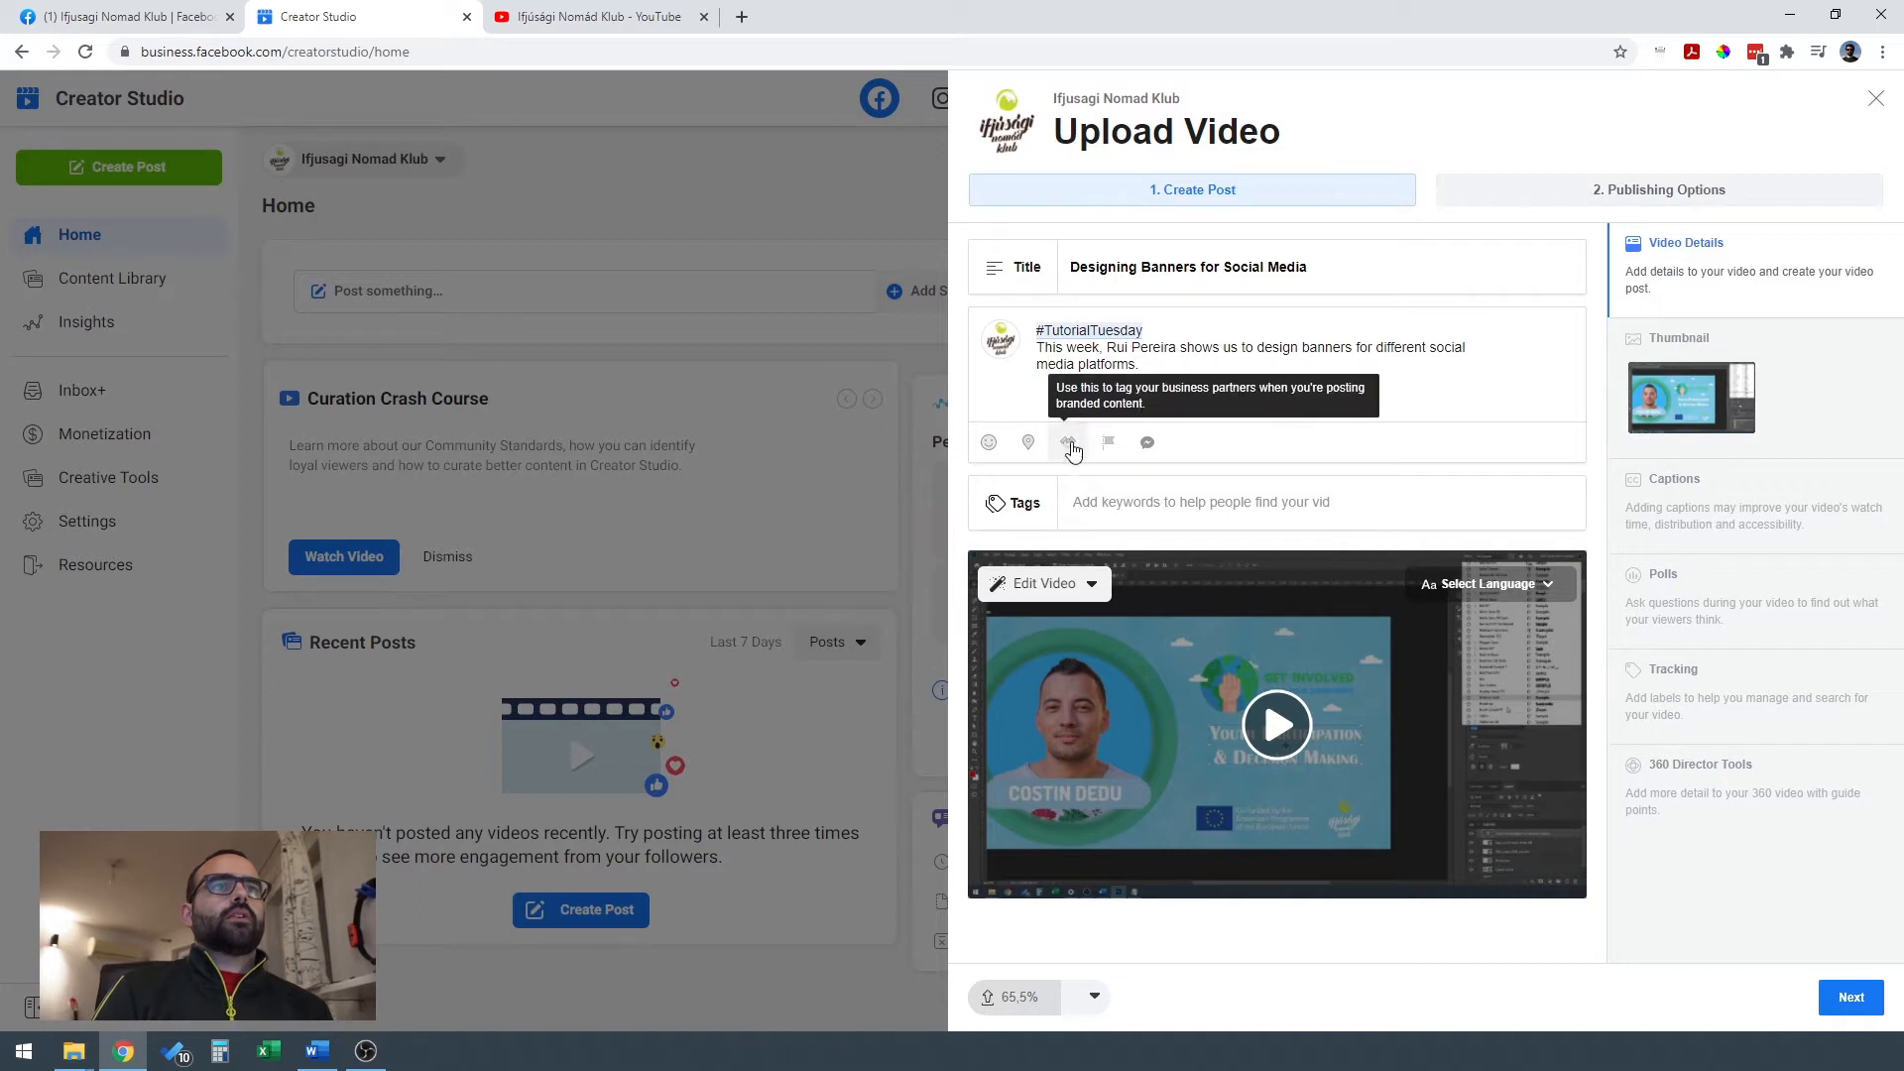
left_click(1079, 401)
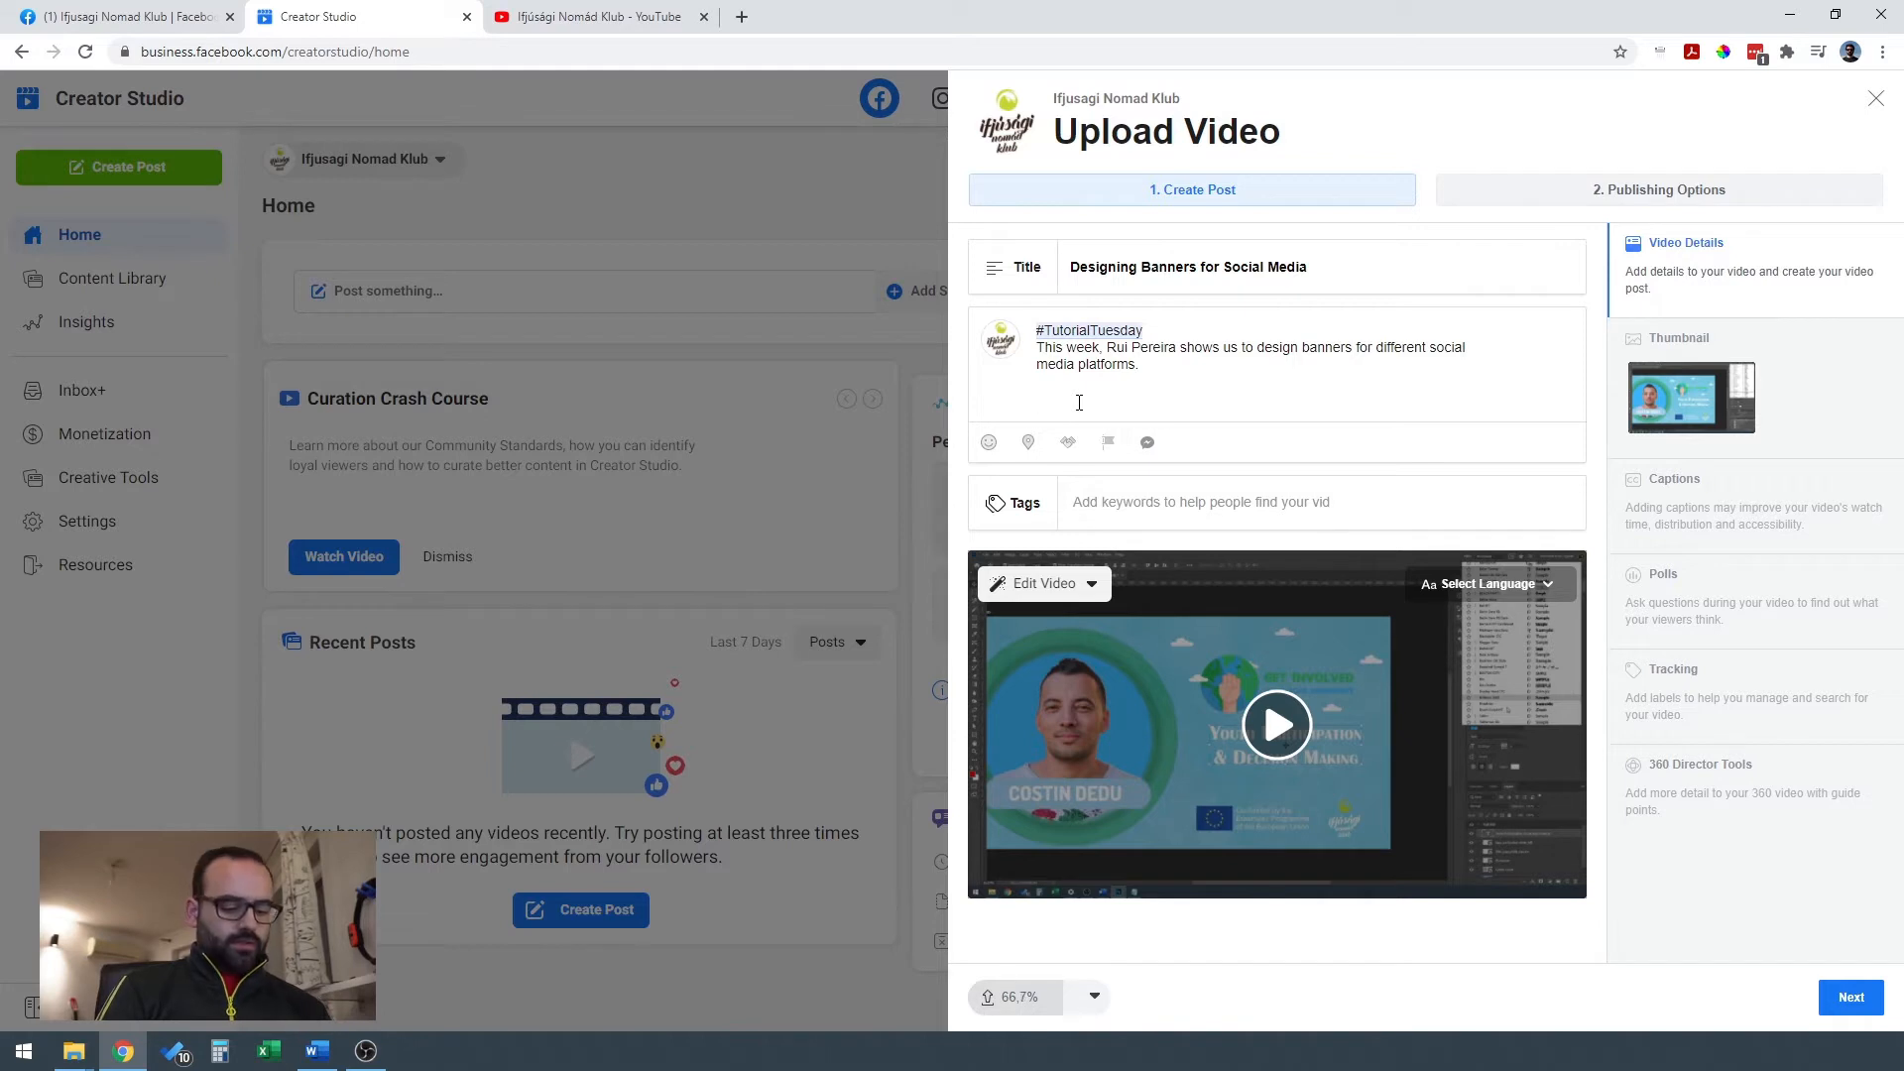
key("super+v")
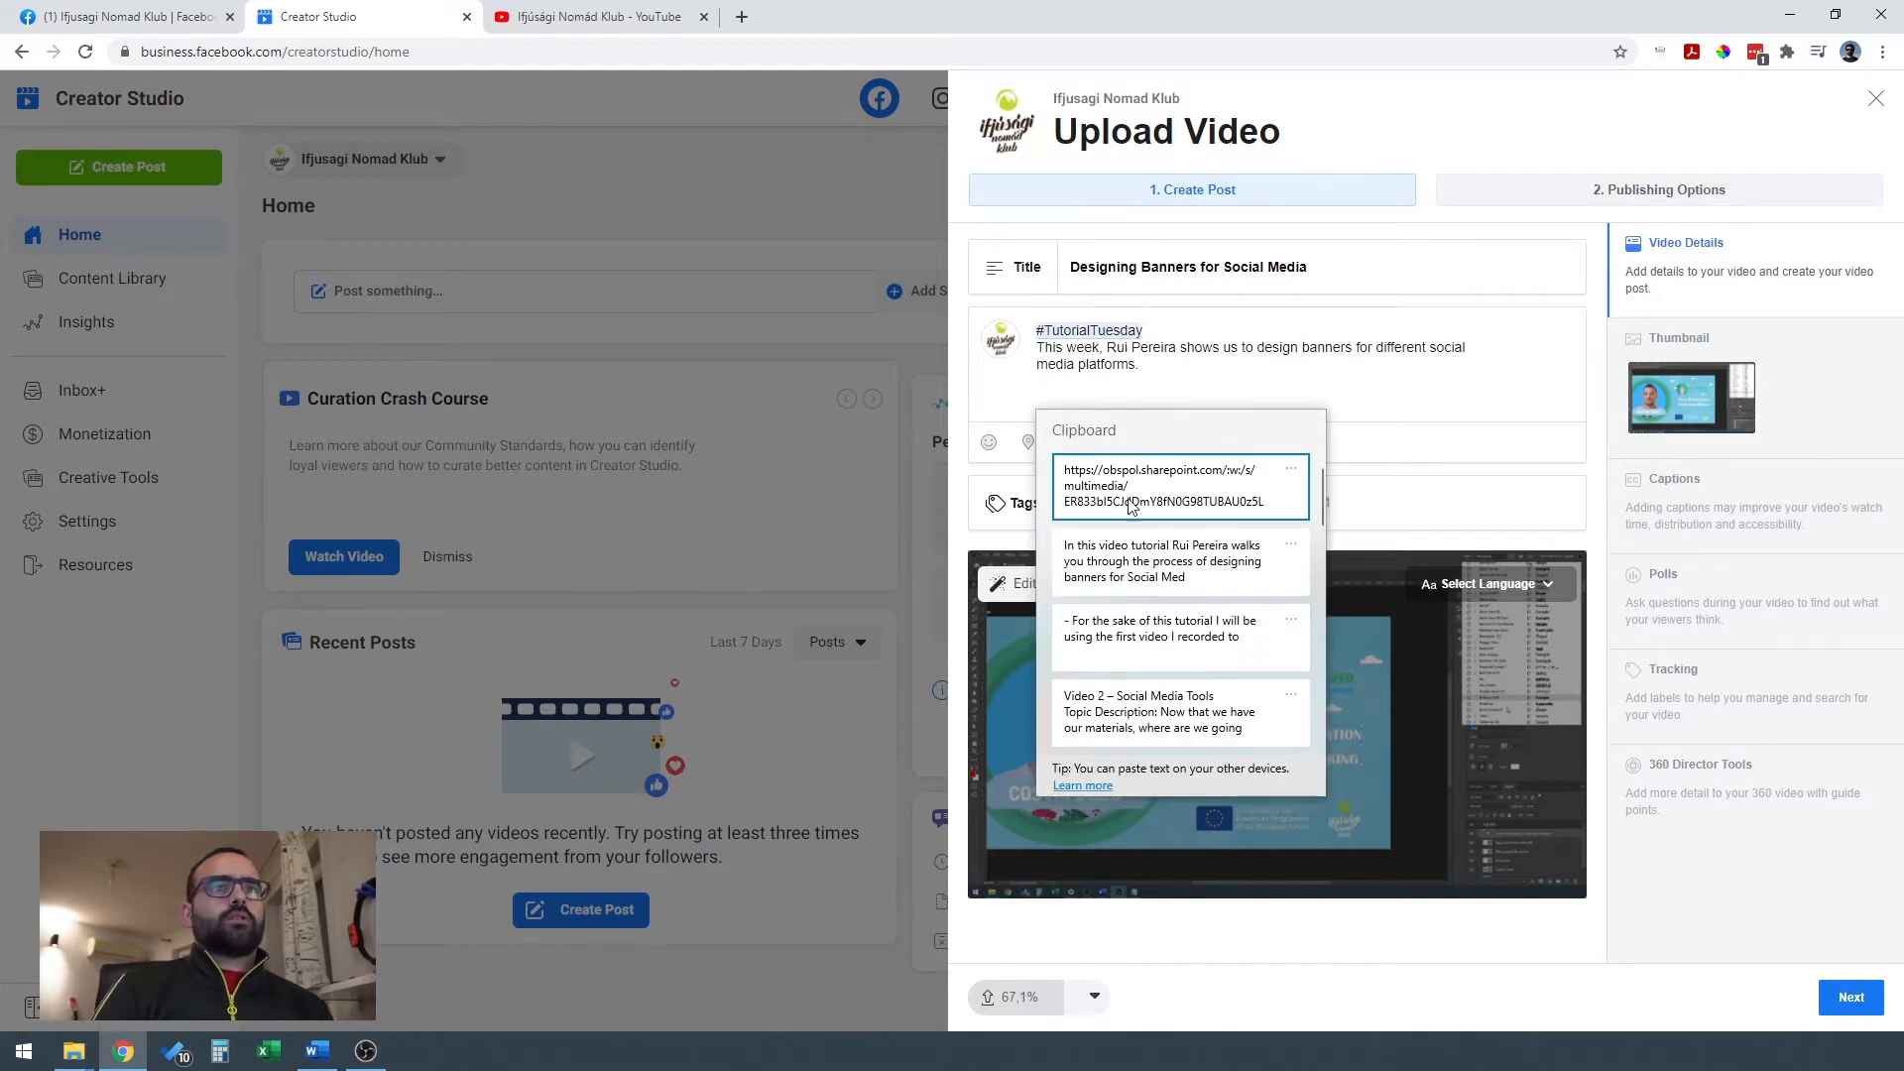
left_click(1146, 568)
Delete the "This week" and "In this video tutorial" paragraphs from the description, keeping the hashtag and the Erasmus+ funding paragraph.
left_click_drag(1140, 365, 1039, 351)
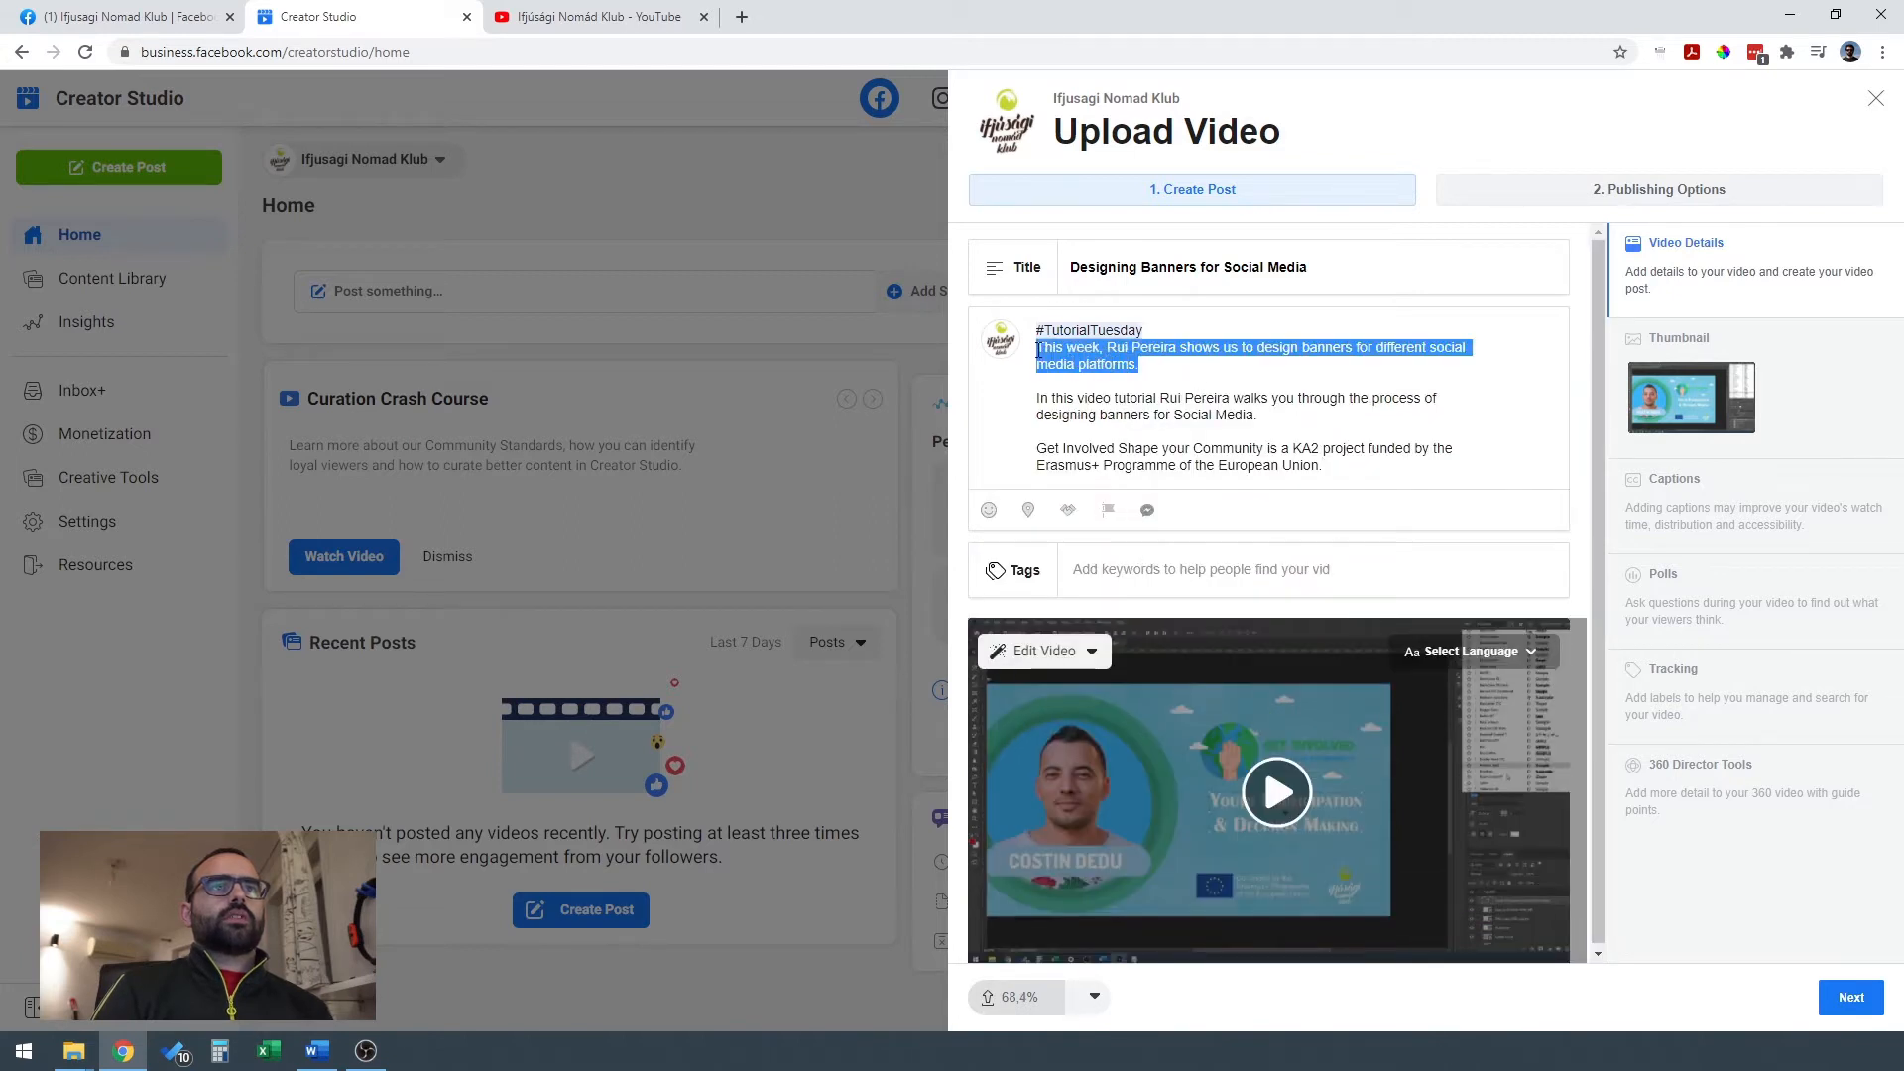
left_click_drag(1312, 424, 1035, 349)
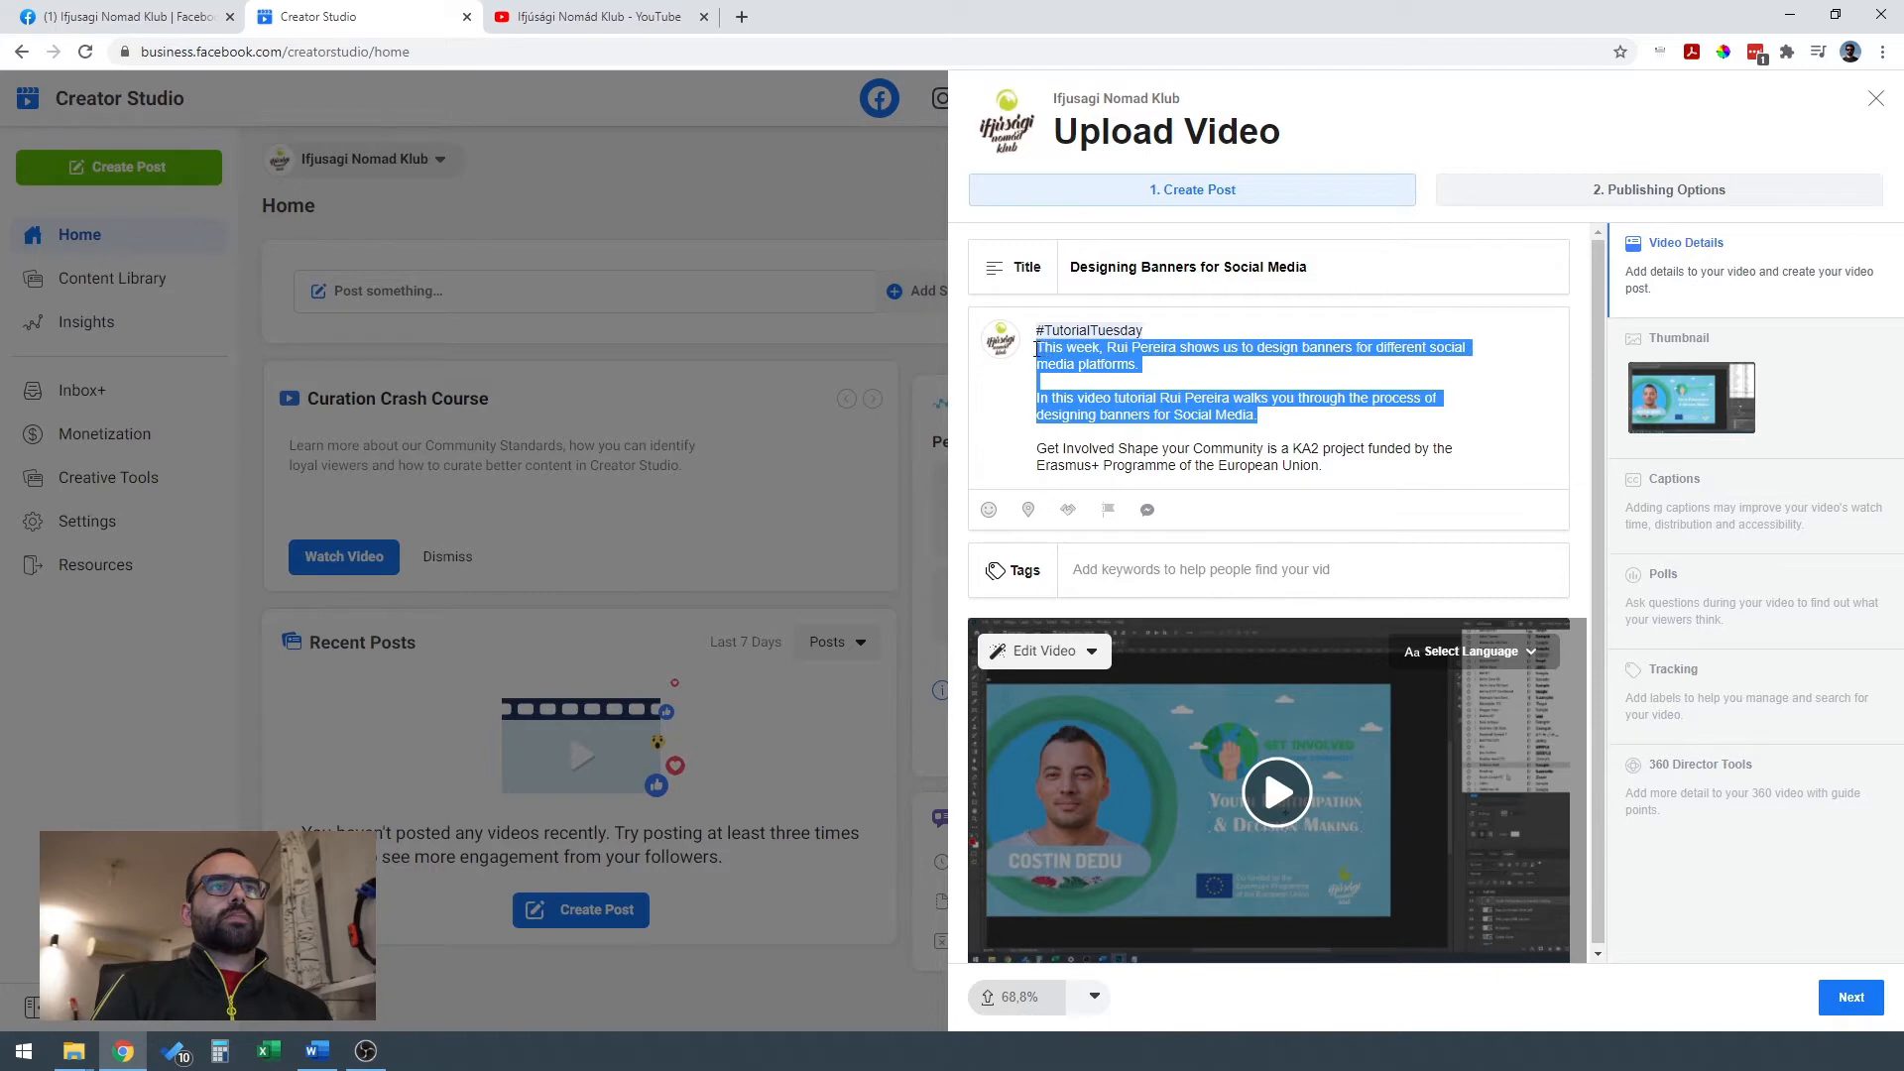
key("BackSpace")
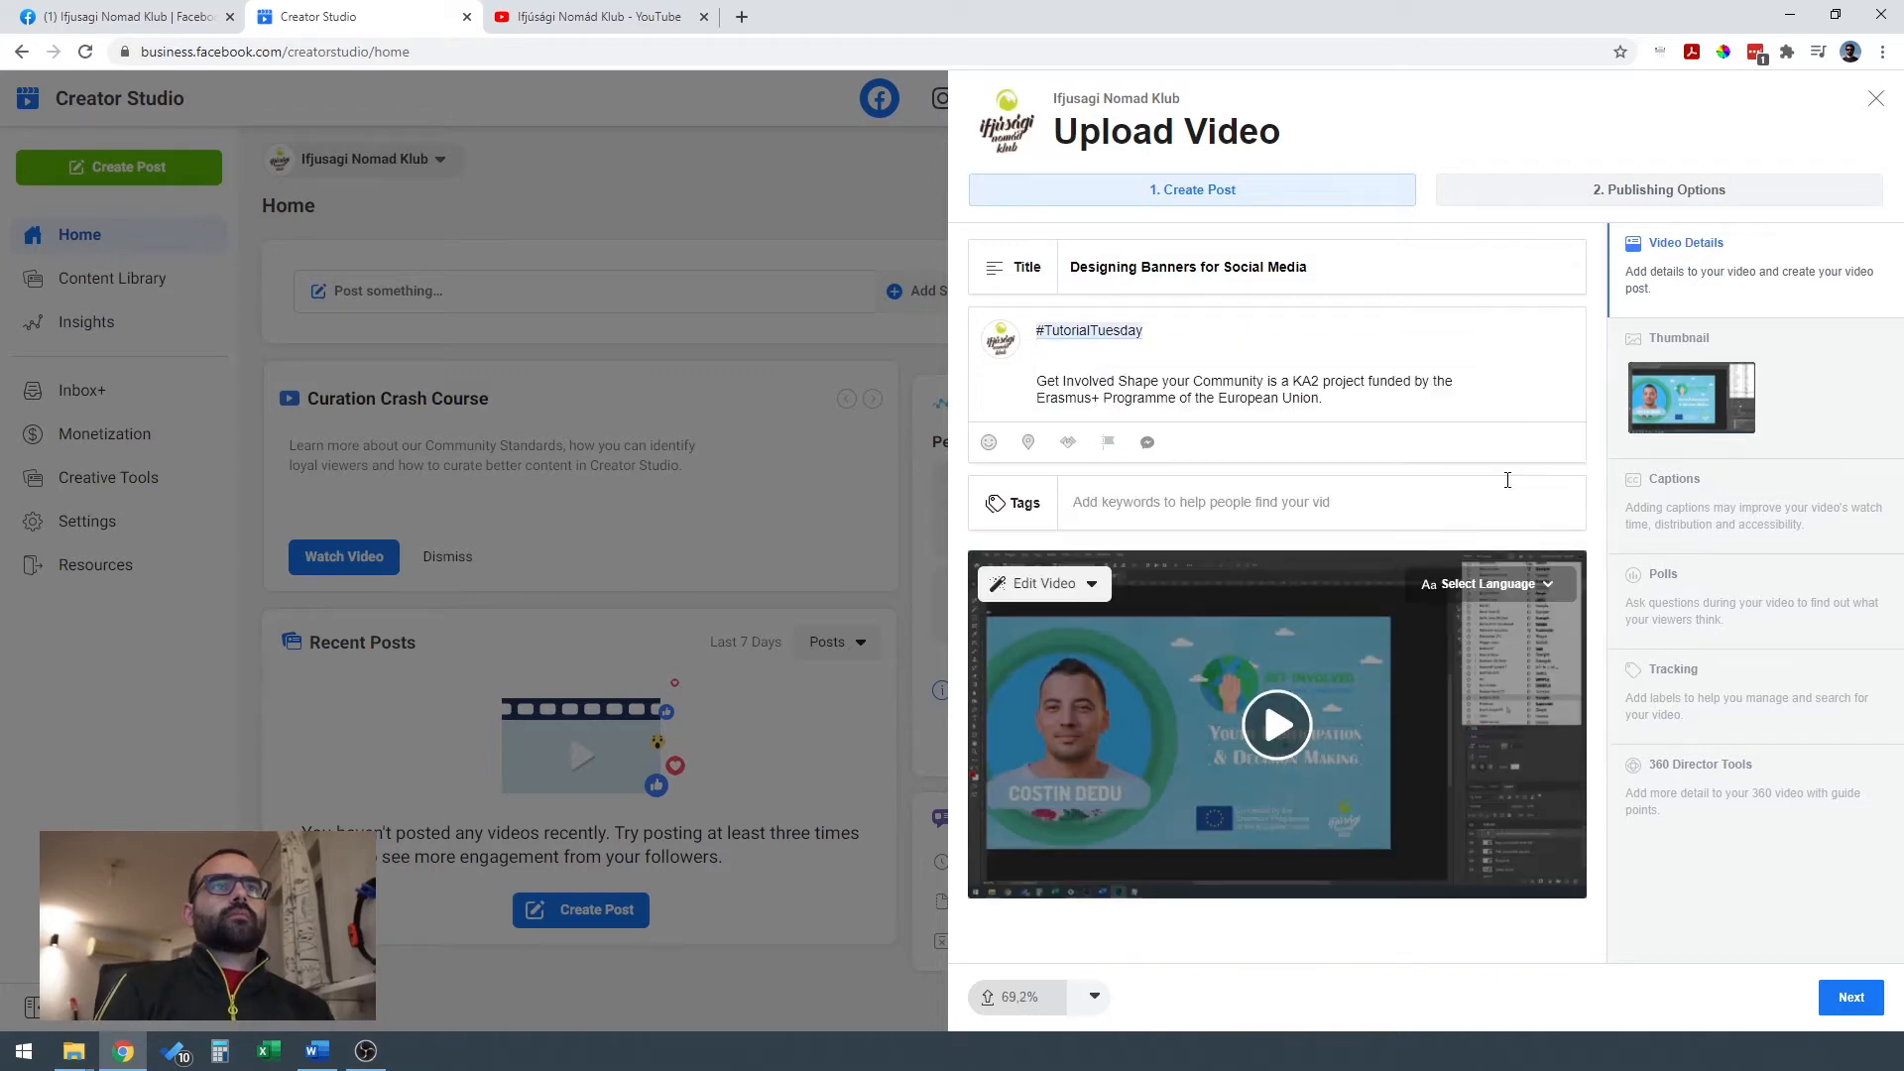
Undo the last description deletion and remove only the "In this video tutorial" paragraph with its extra blank line.
key("ctrl+z")
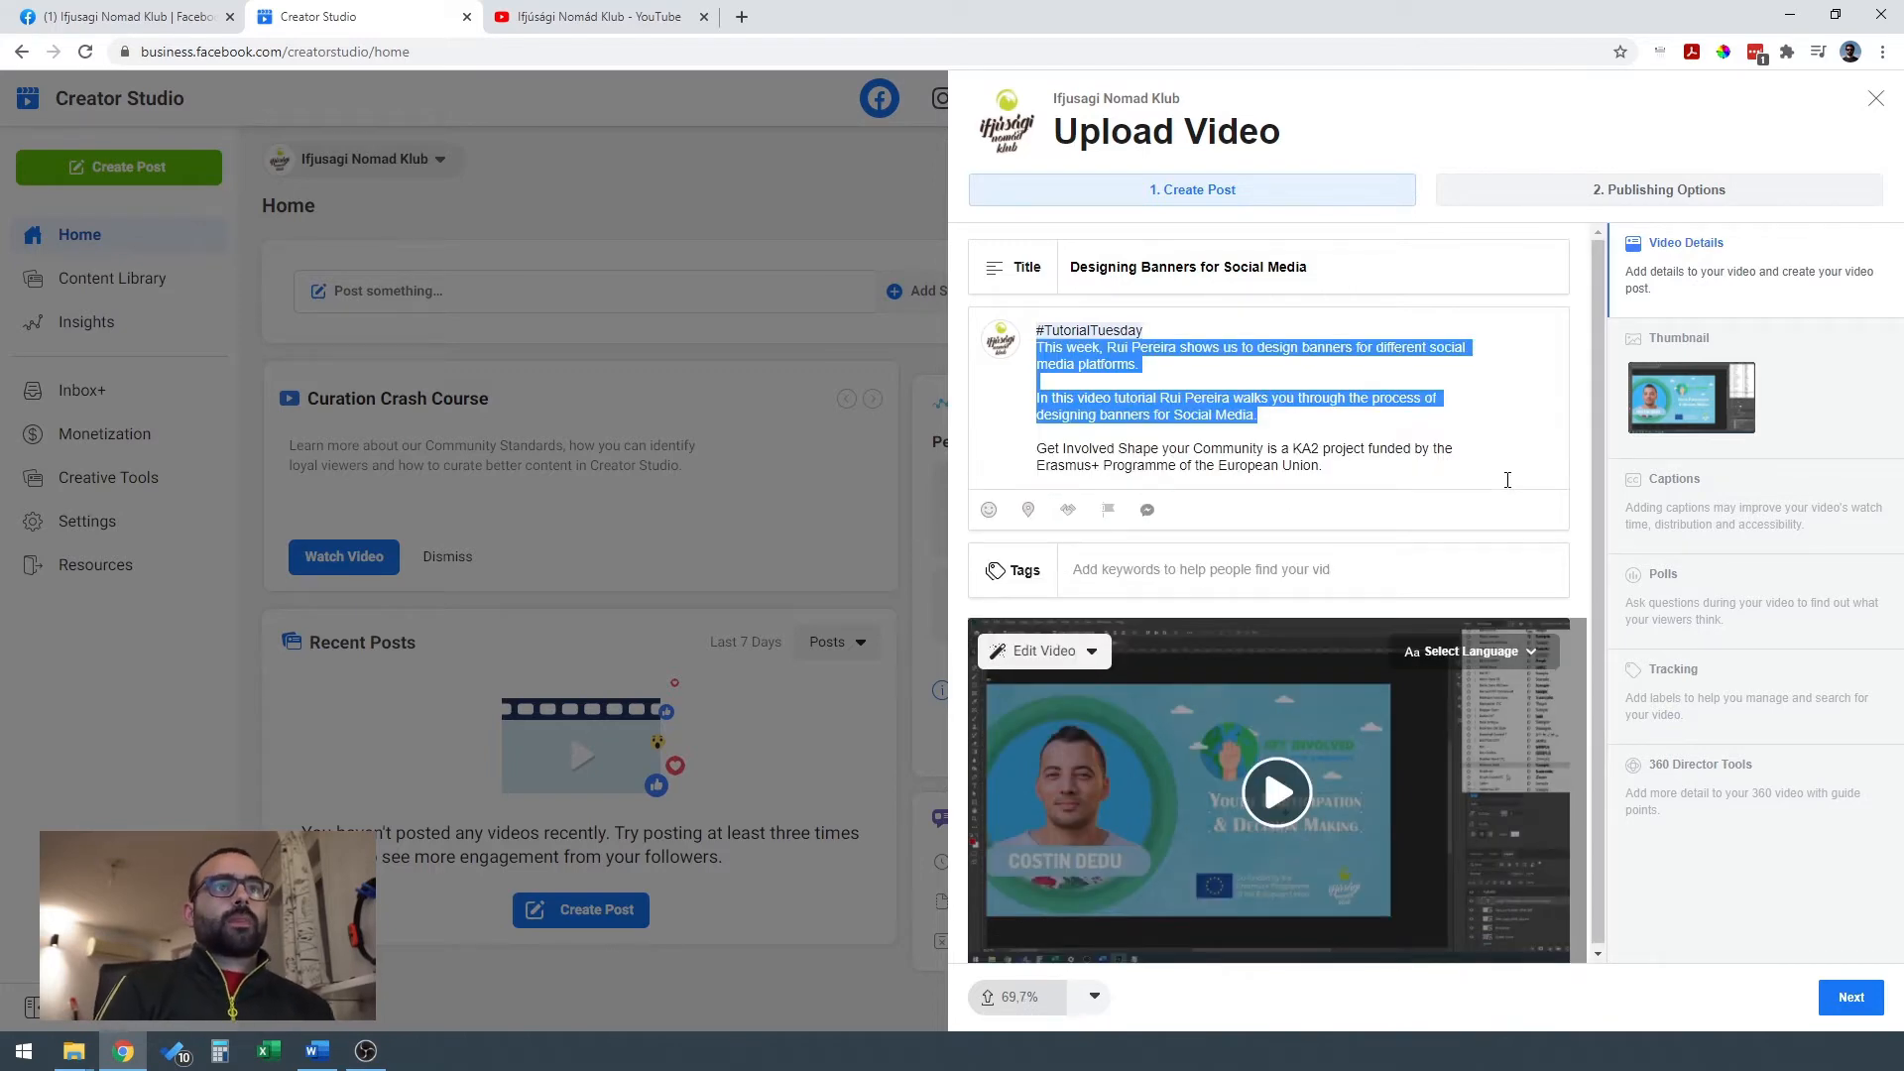
left_click(1242, 381)
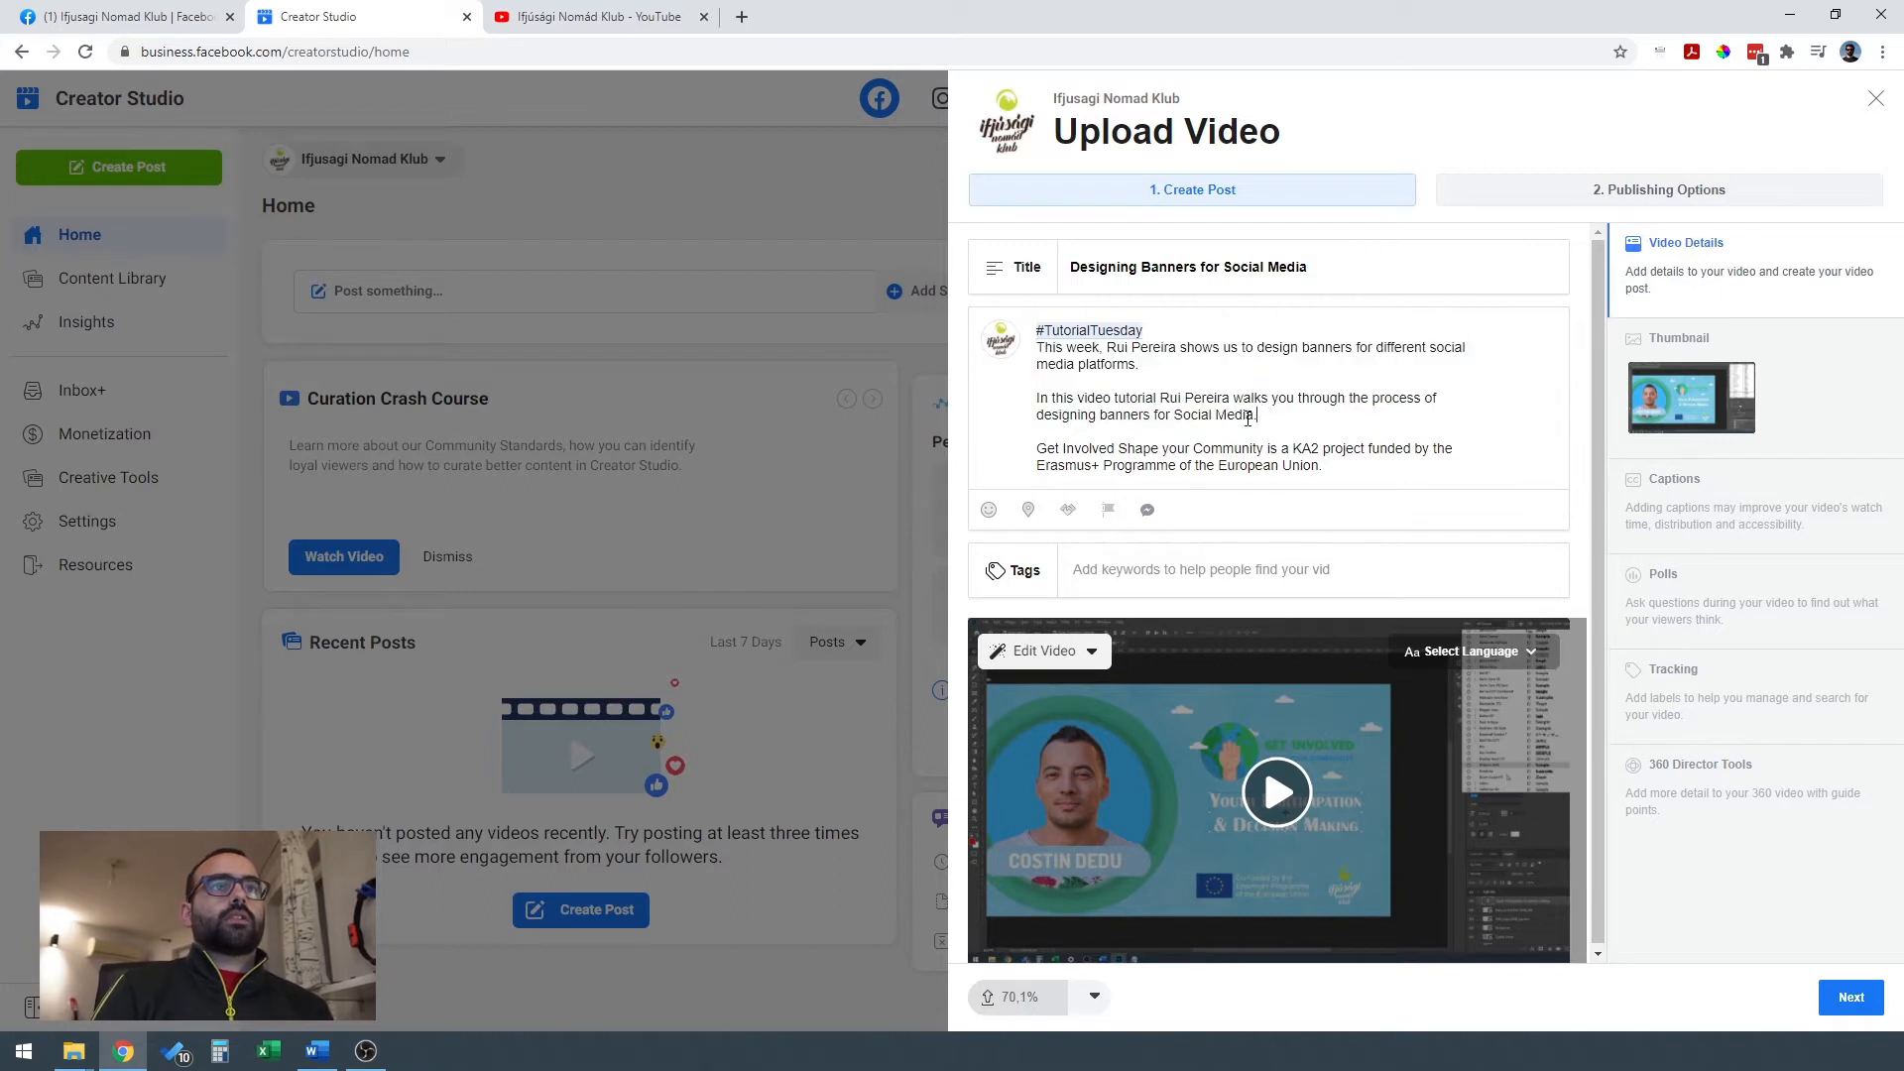
left_click_drag(1266, 418, 1026, 388)
key("BackSpace")
key("BackSpace")
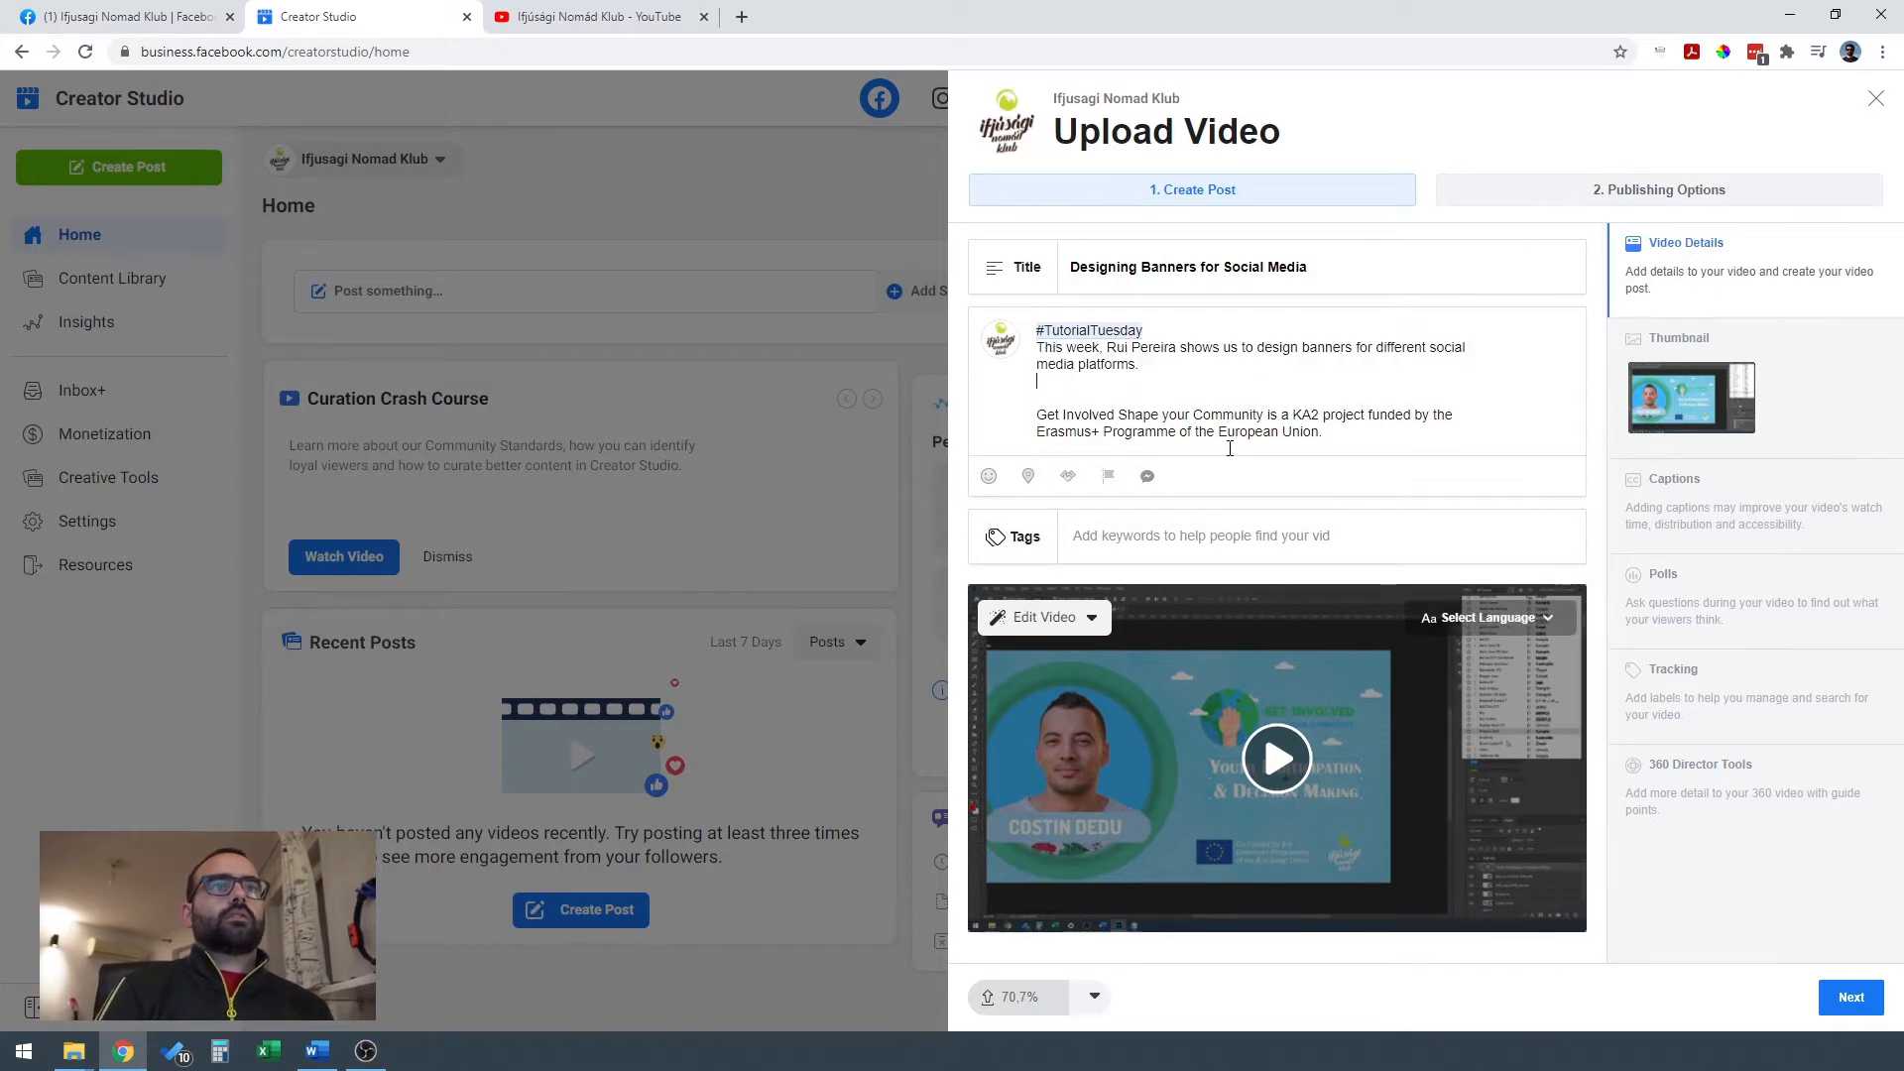
key("Down")
key("Down")
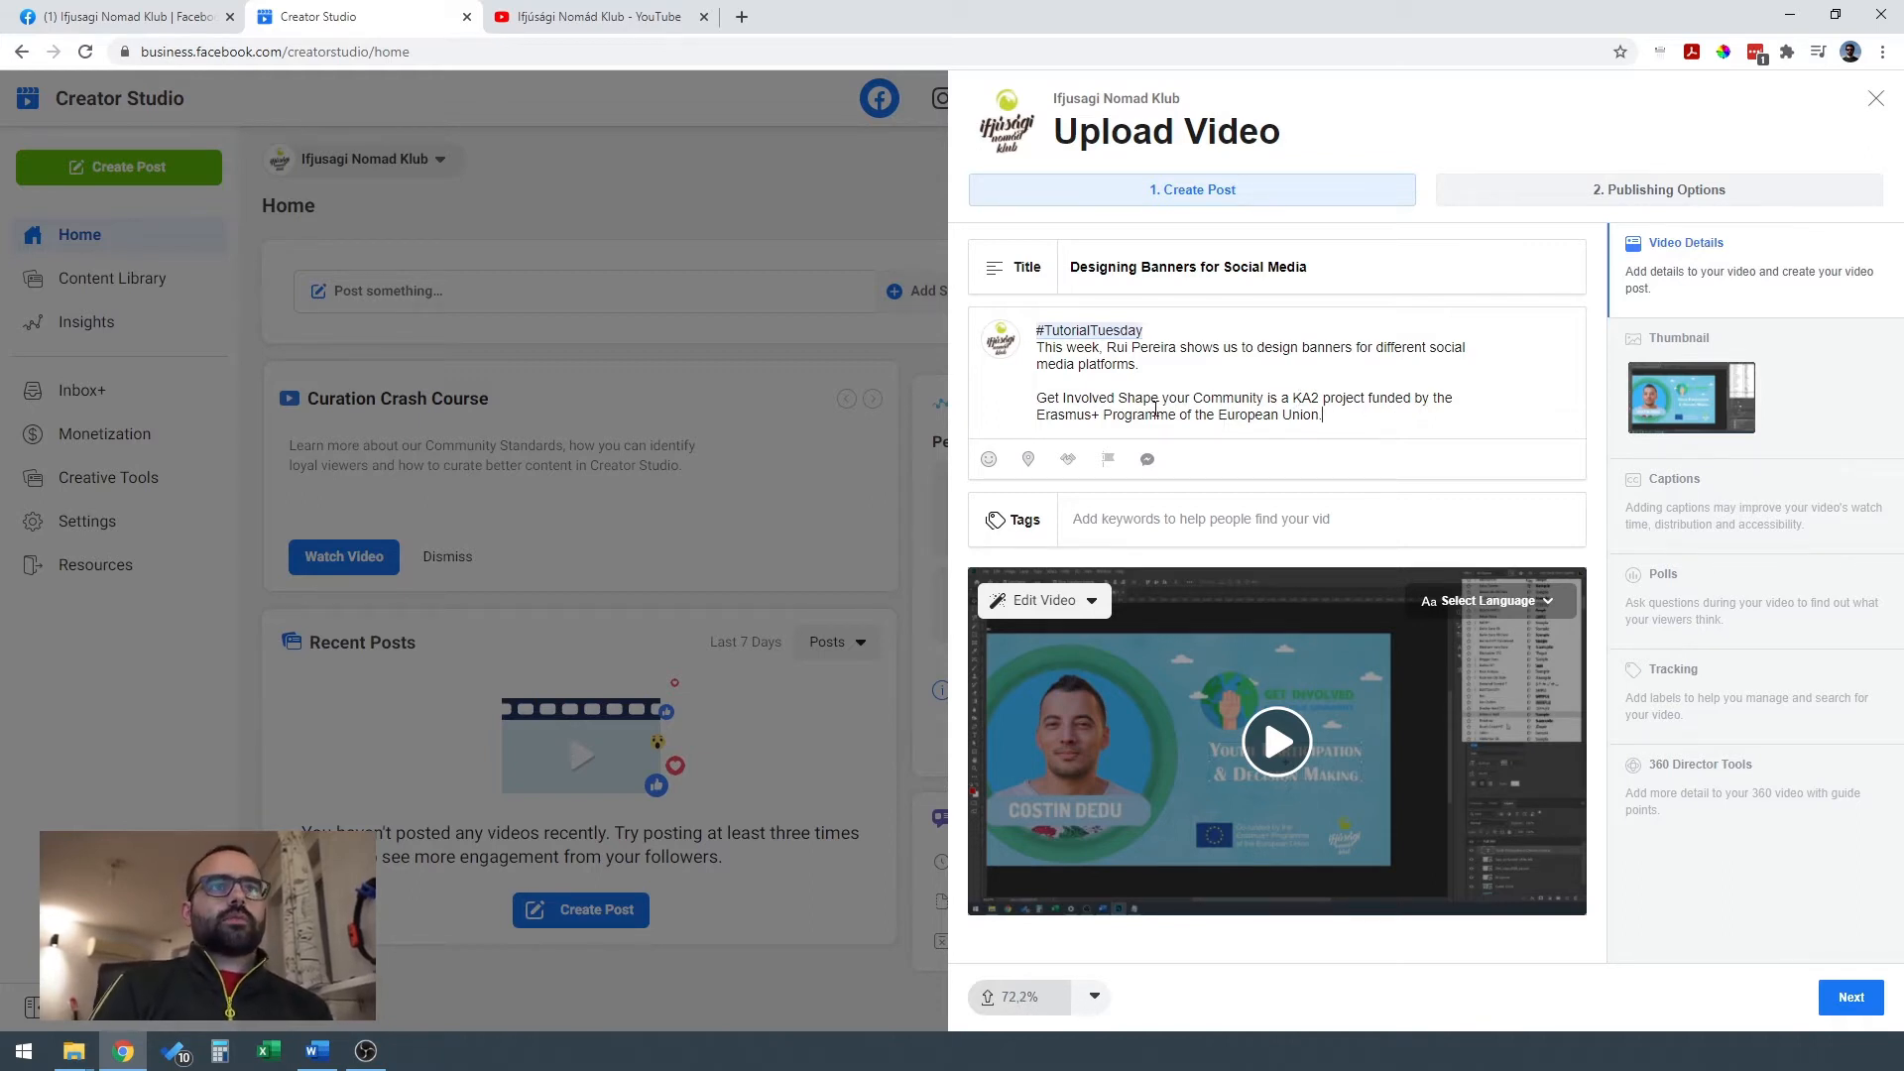
Tag the video with "erasmus", "education", "tutorial" and "Graphic Design".
left_click(1294, 533)
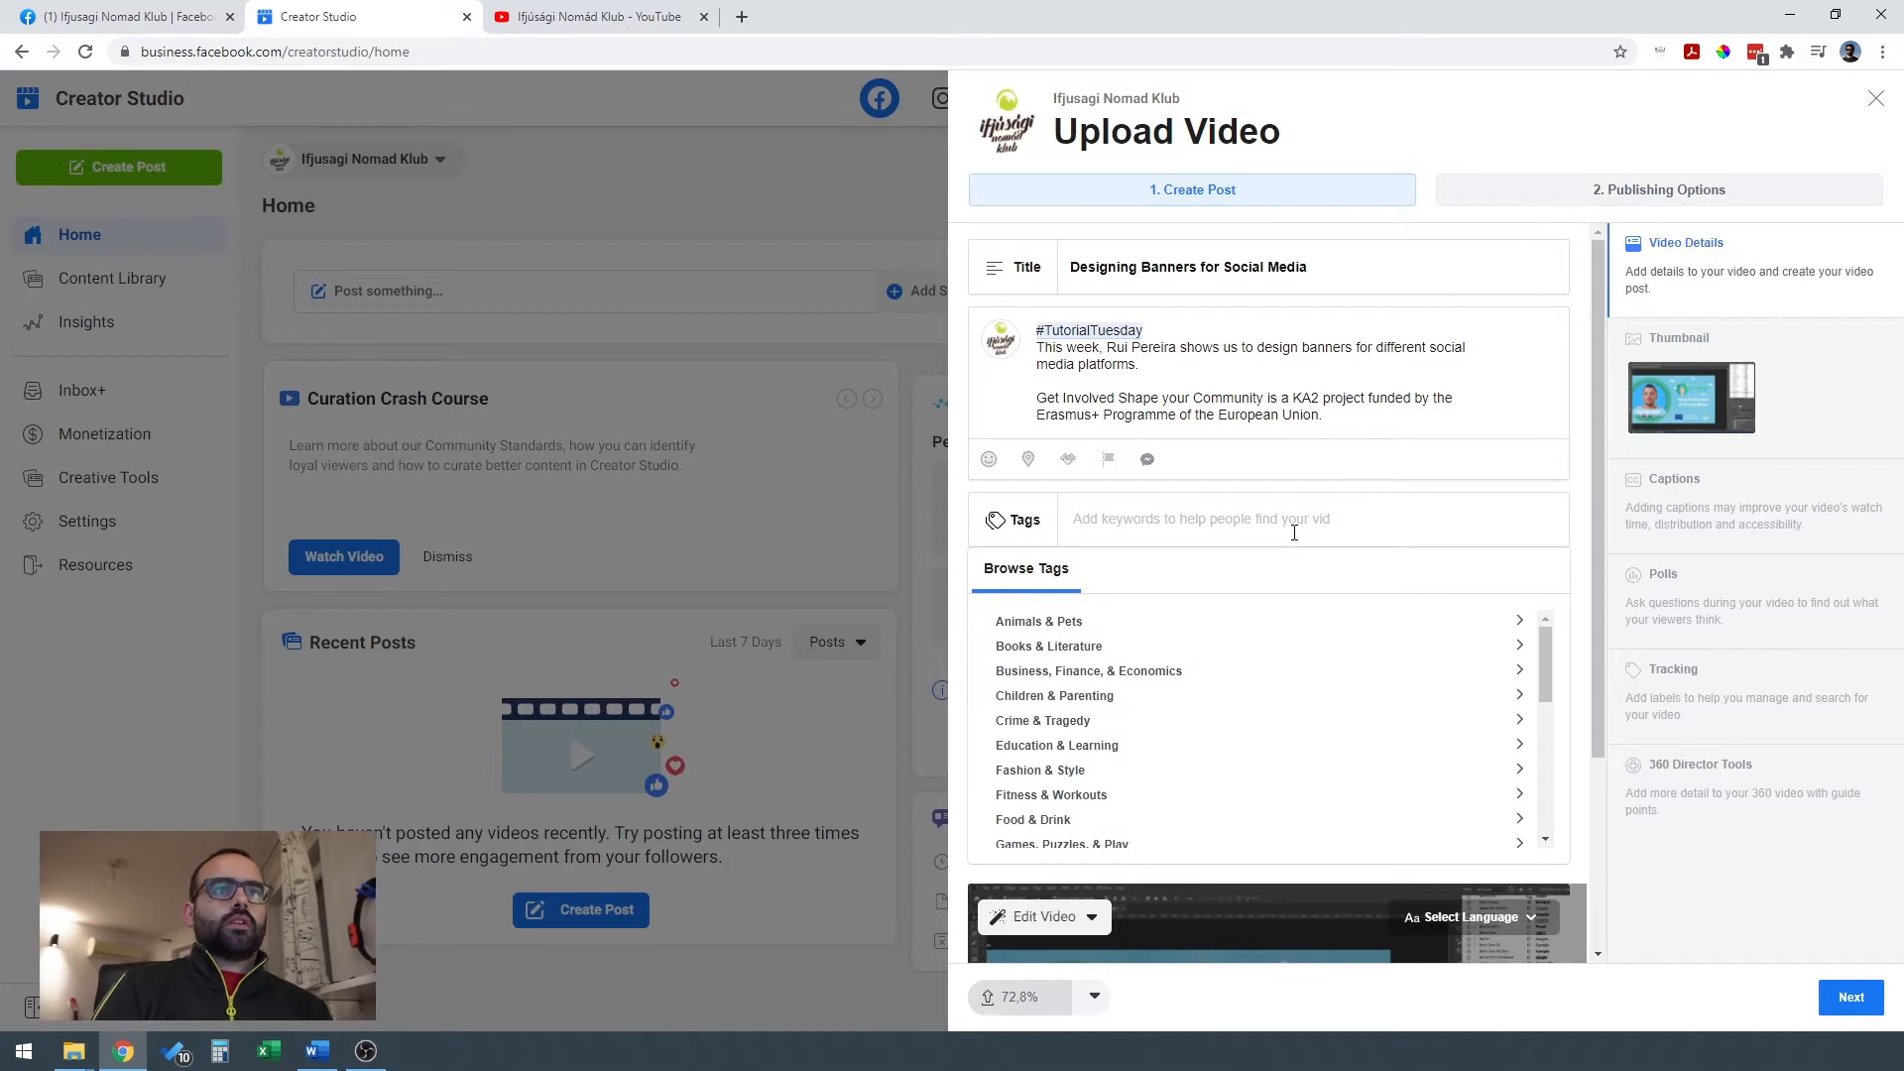
type("erasmus")
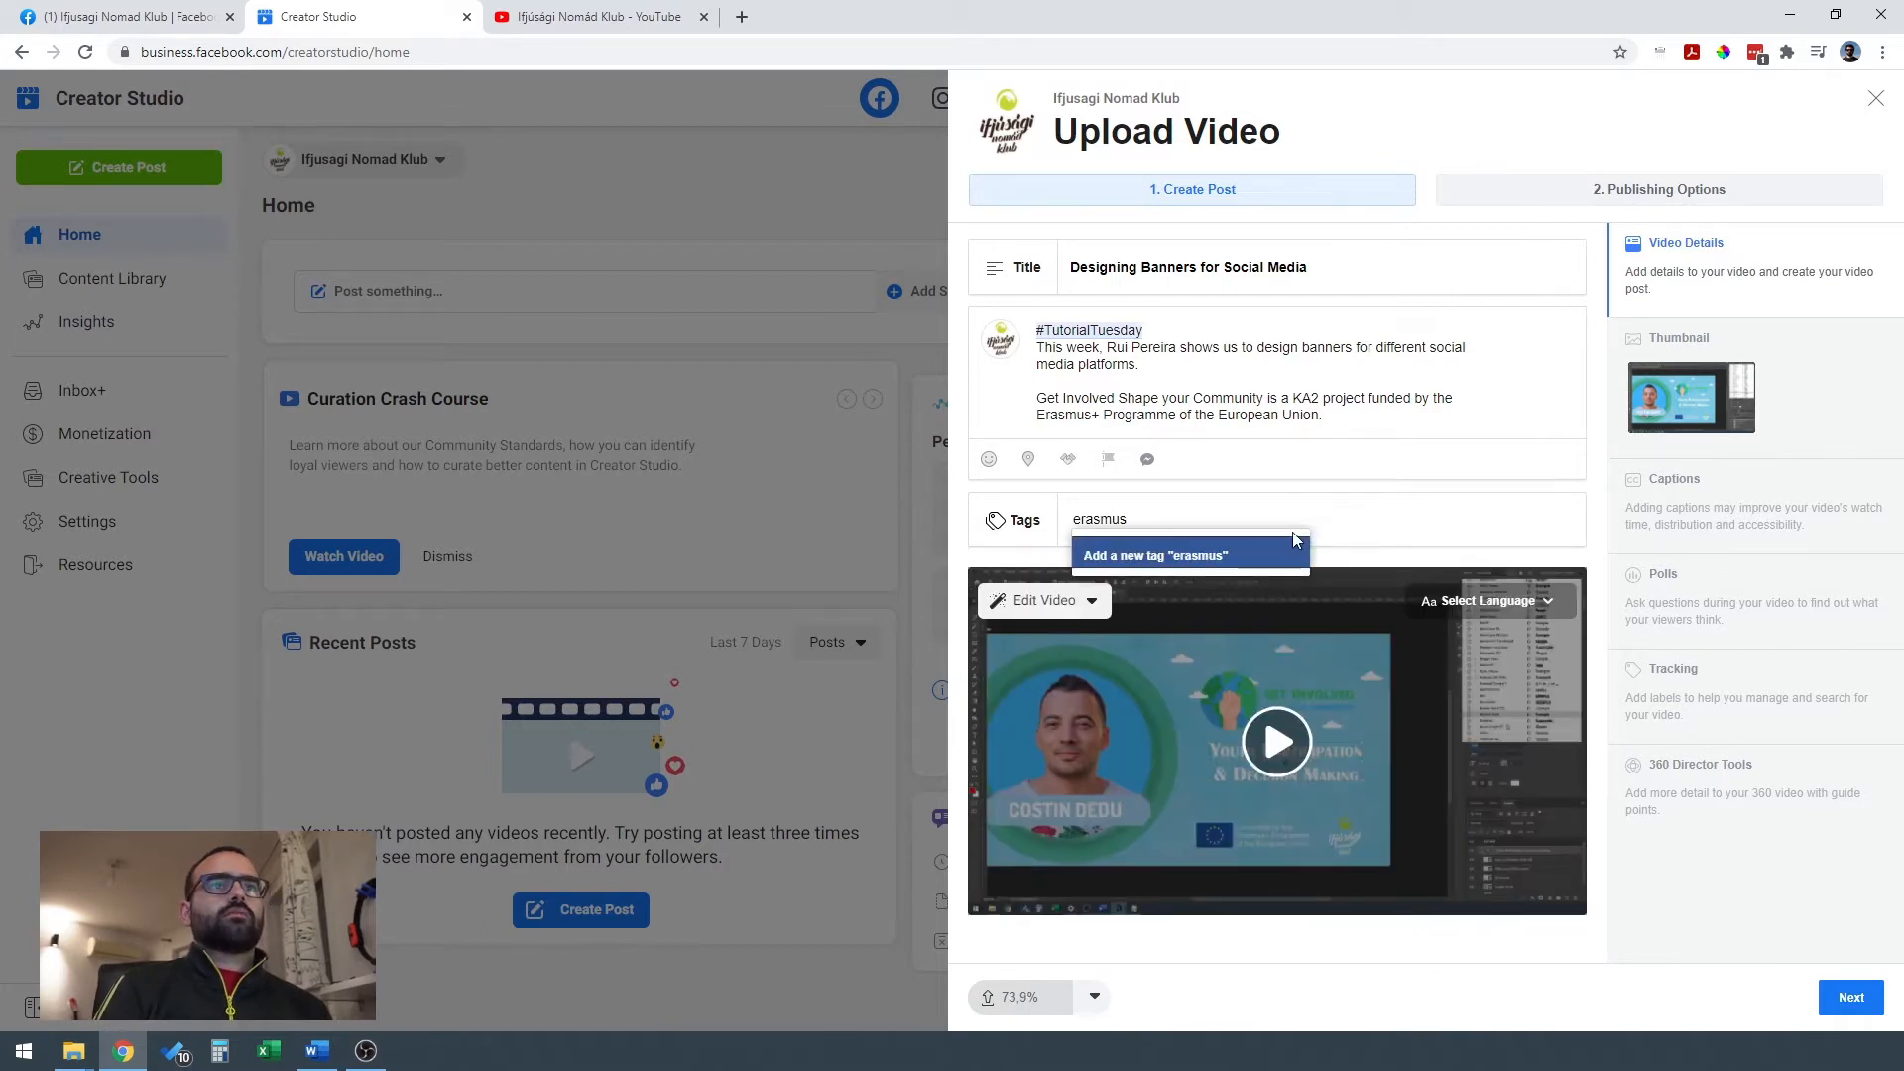
left_click(1263, 551)
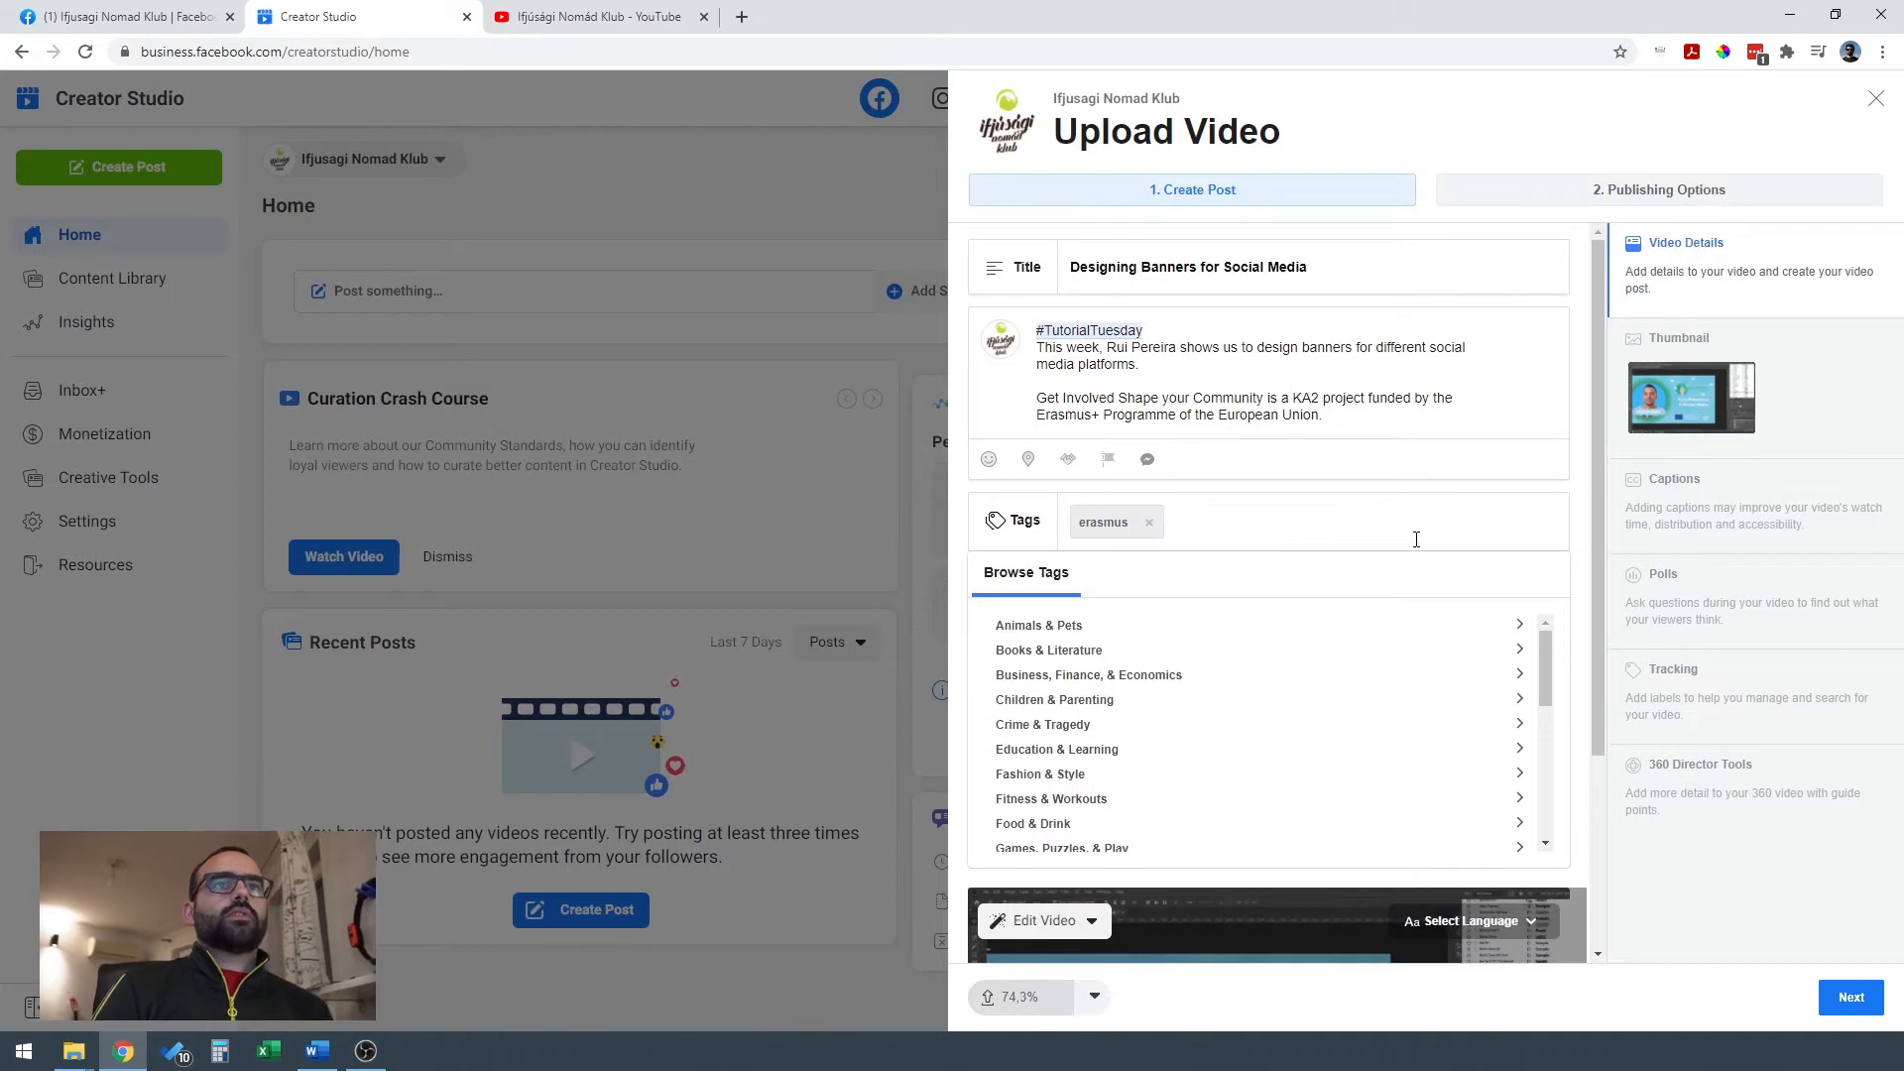
type("education")
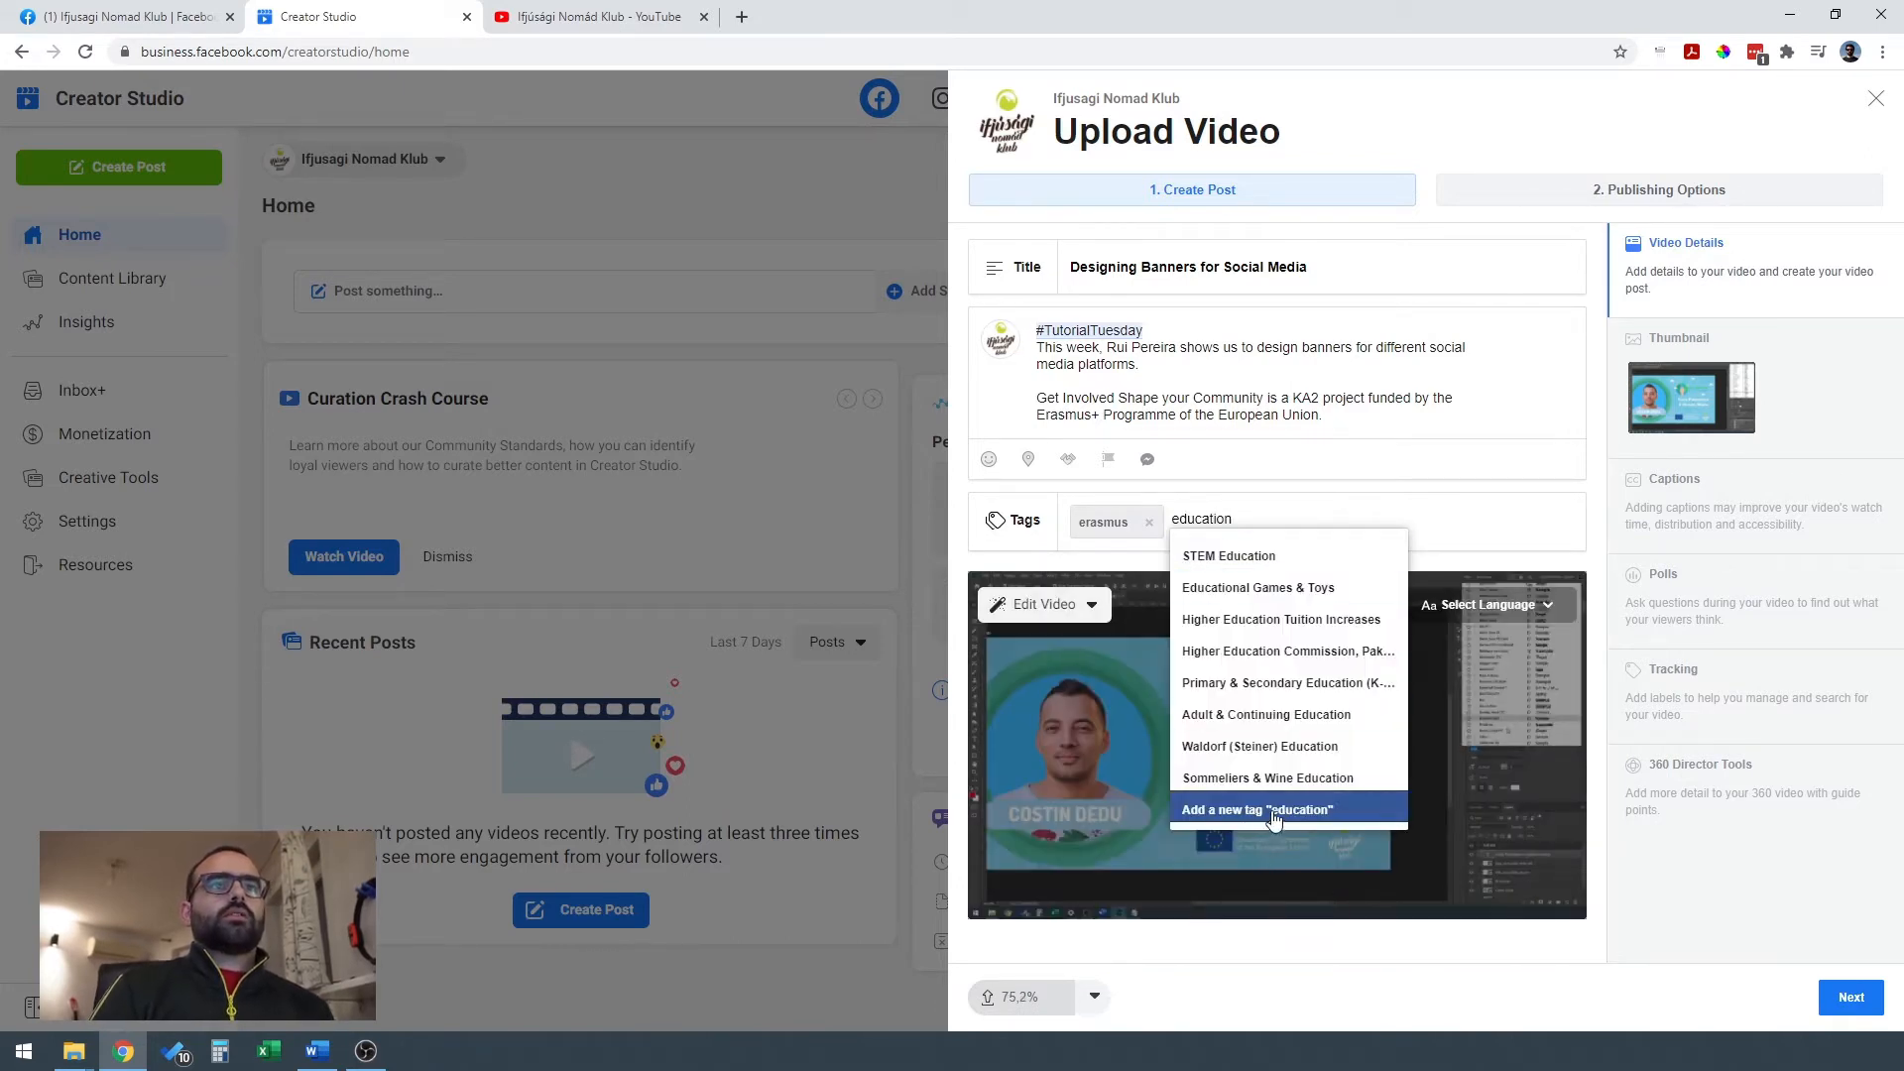
left_click(1272, 811)
type("tutorial")
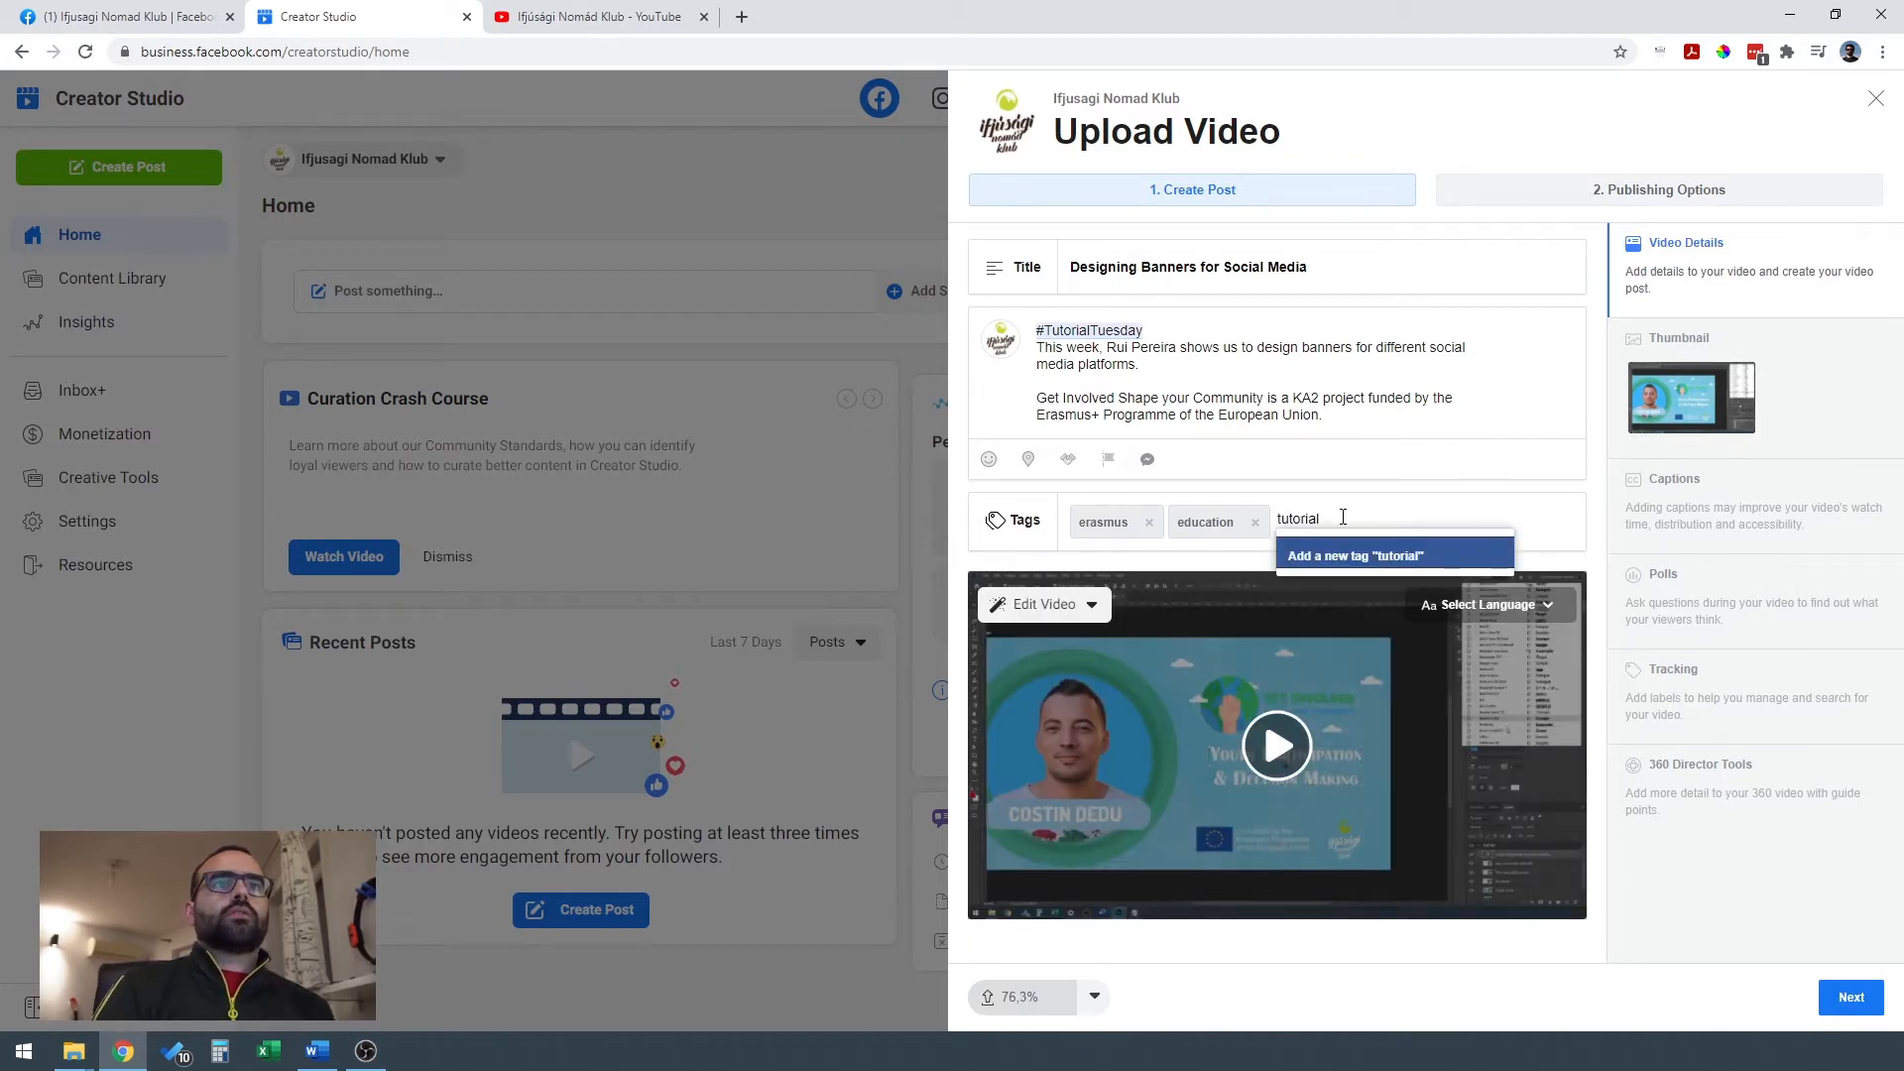
left_click(1358, 557)
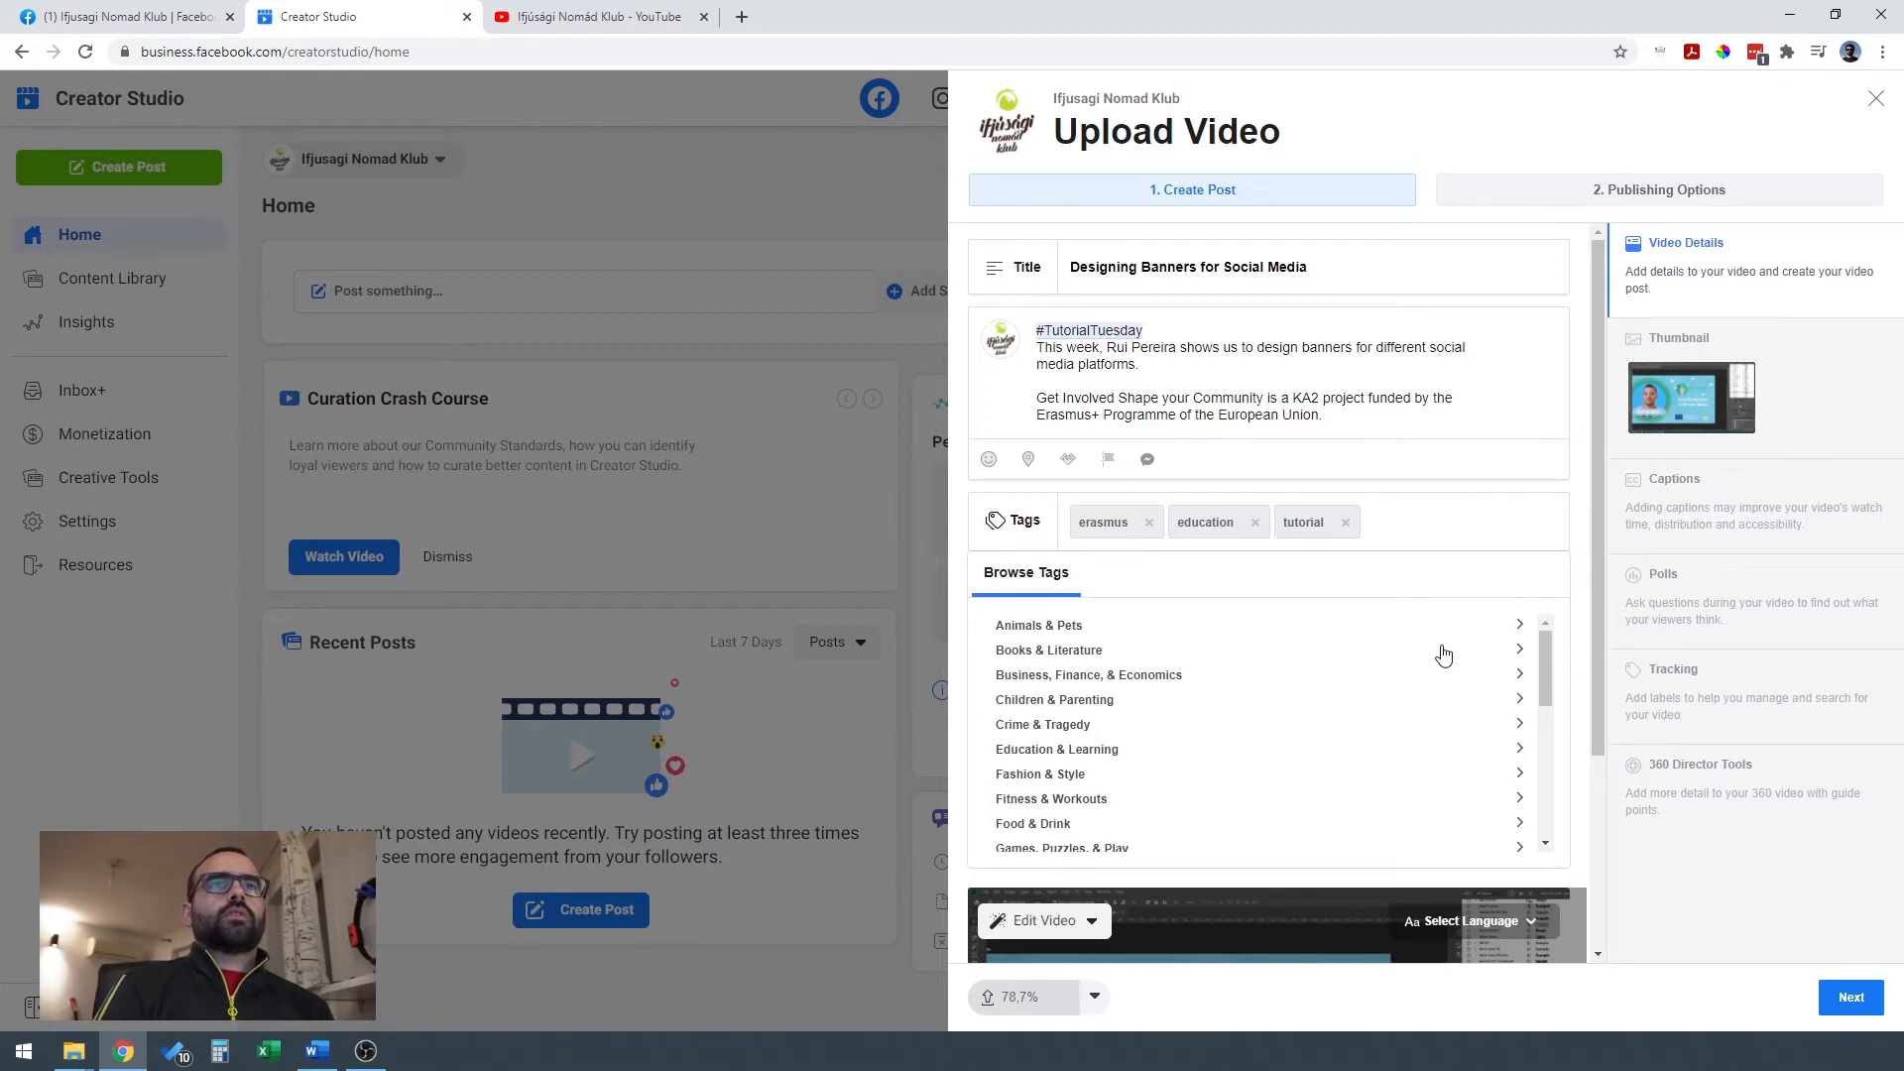
type("graphic")
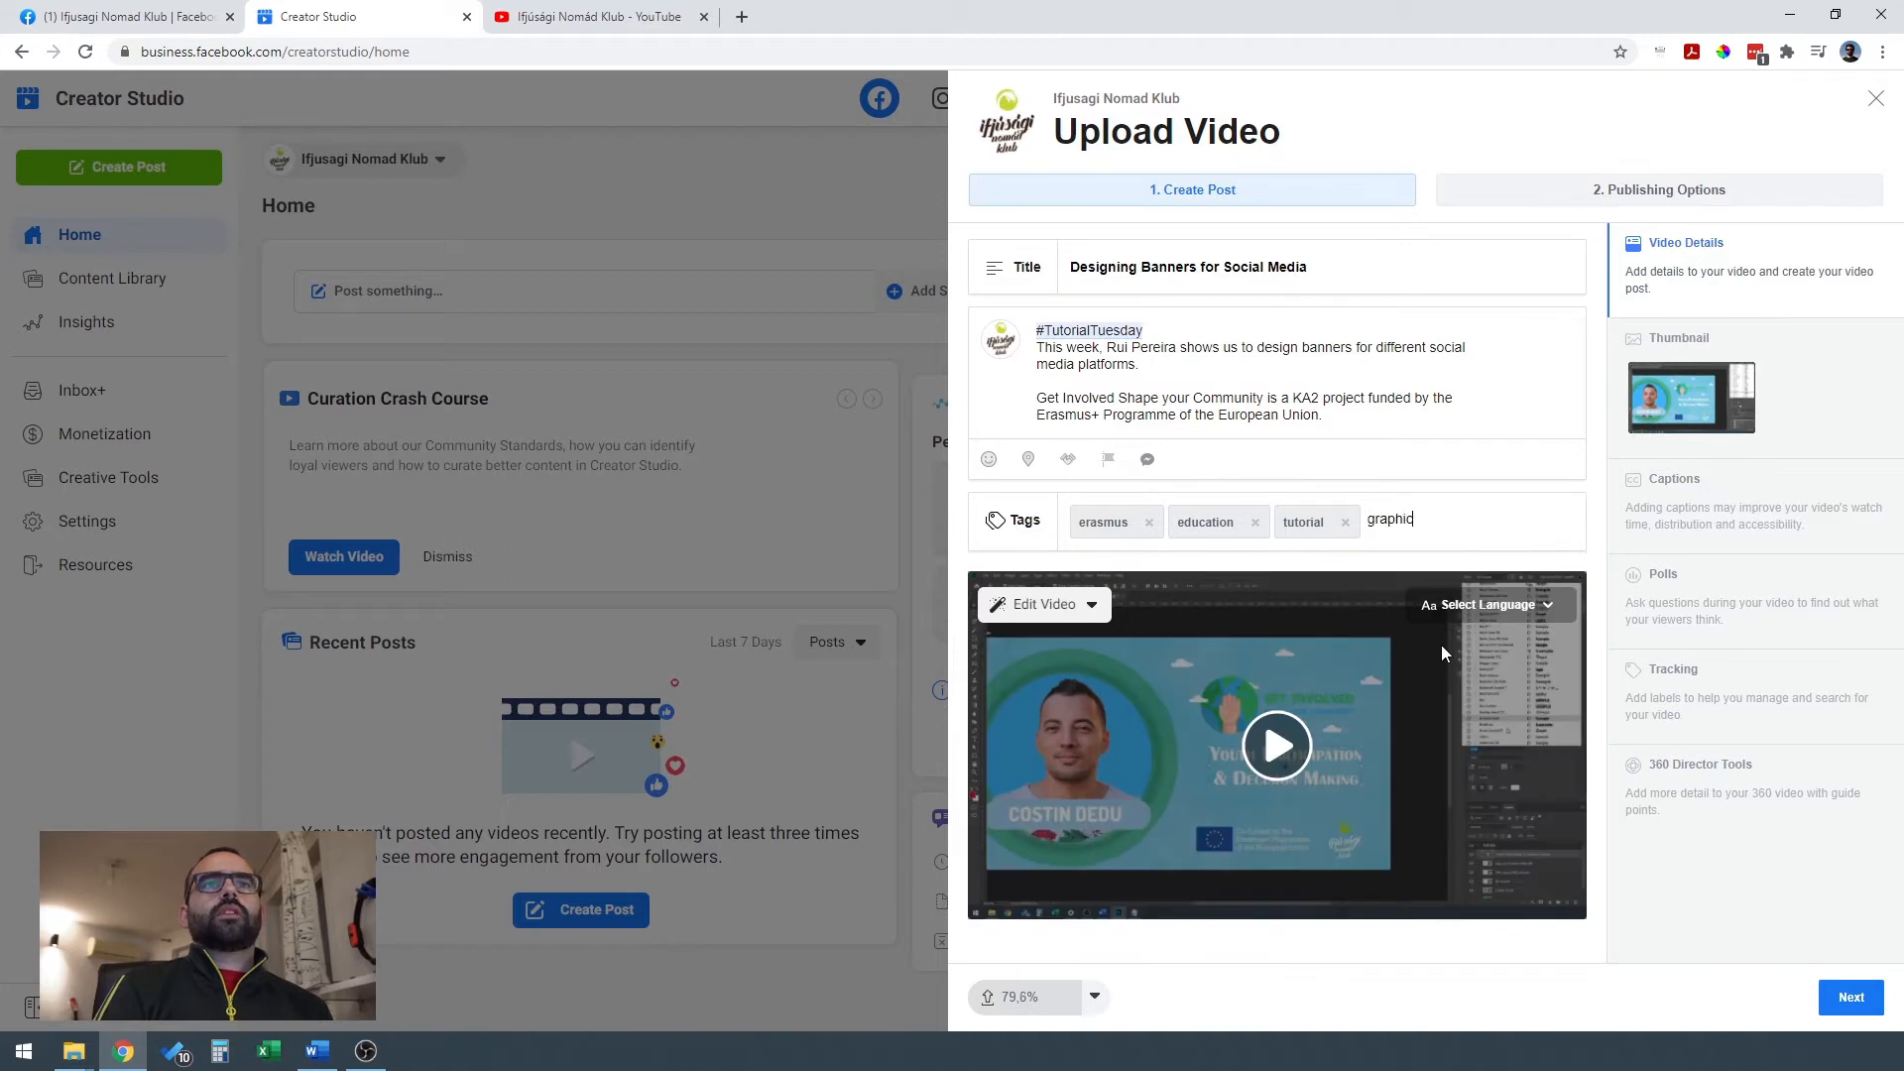
left_click(1443, 557)
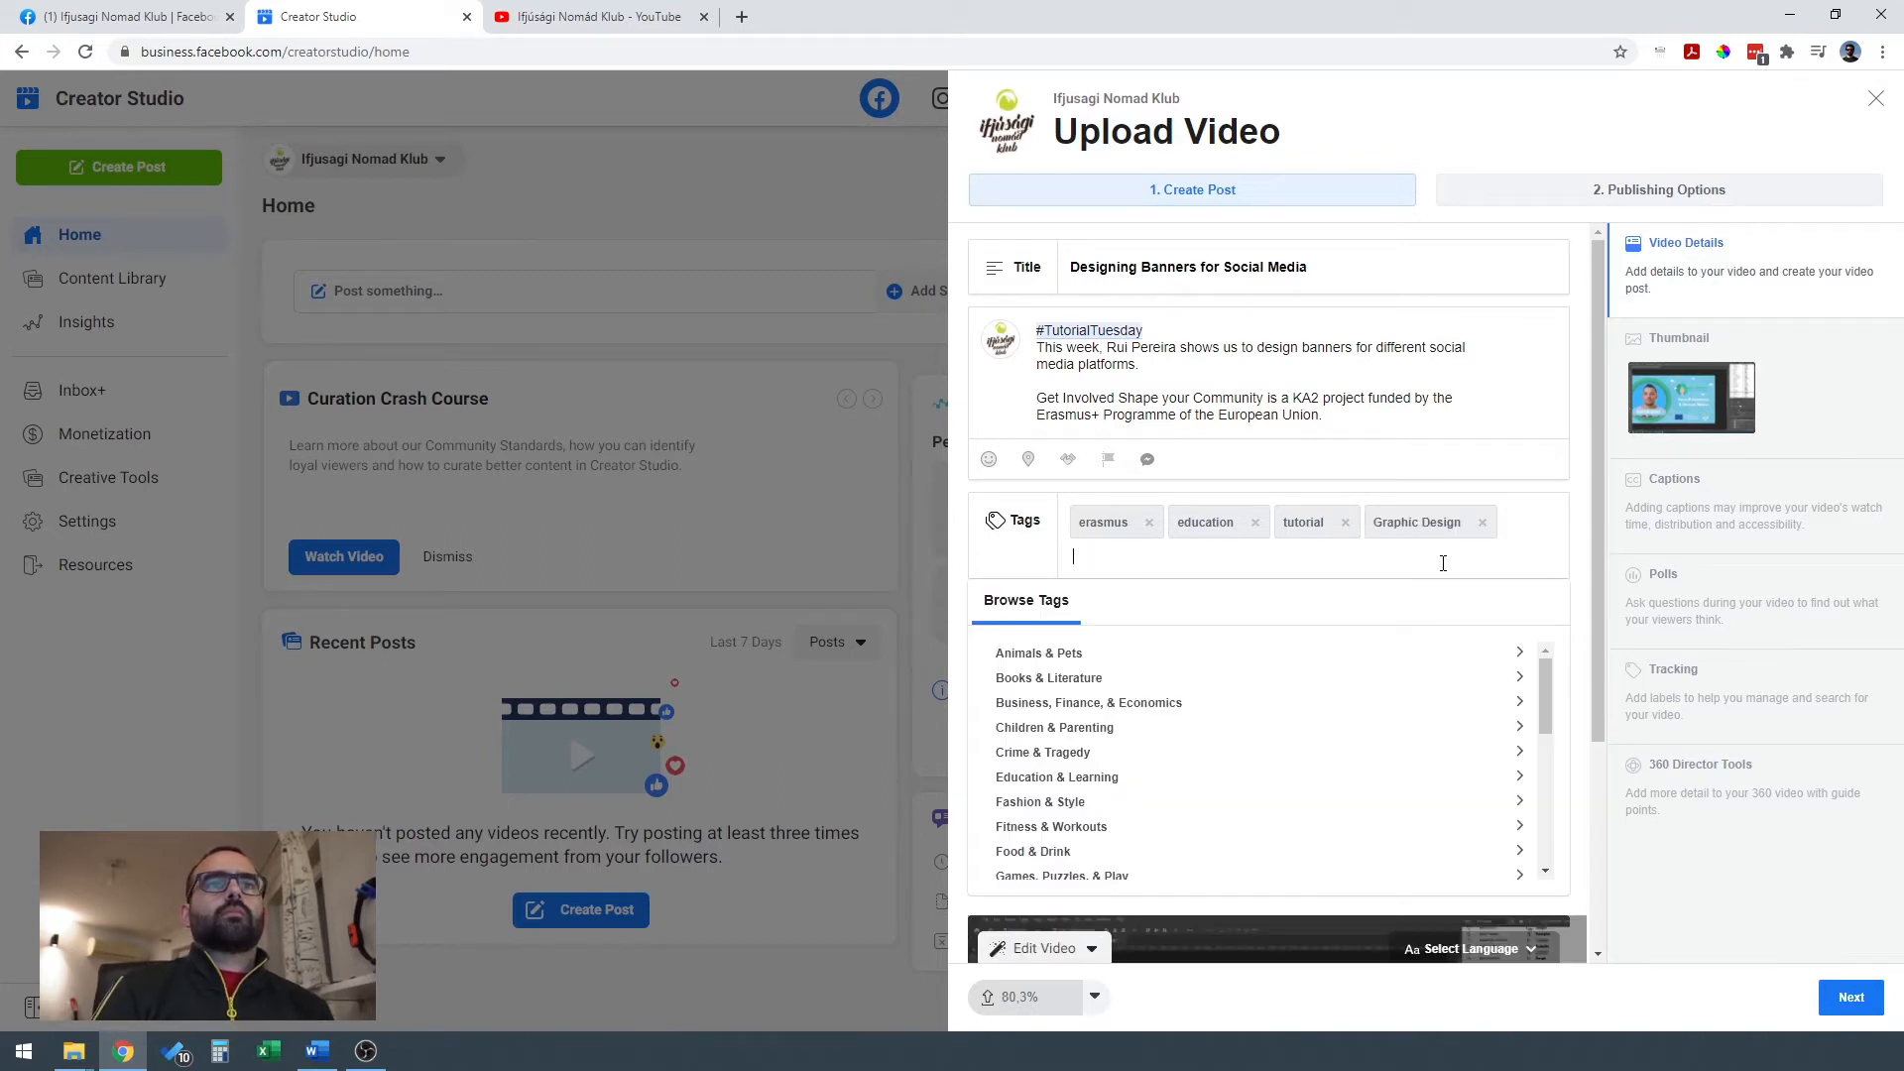
left_click(1587, 498)
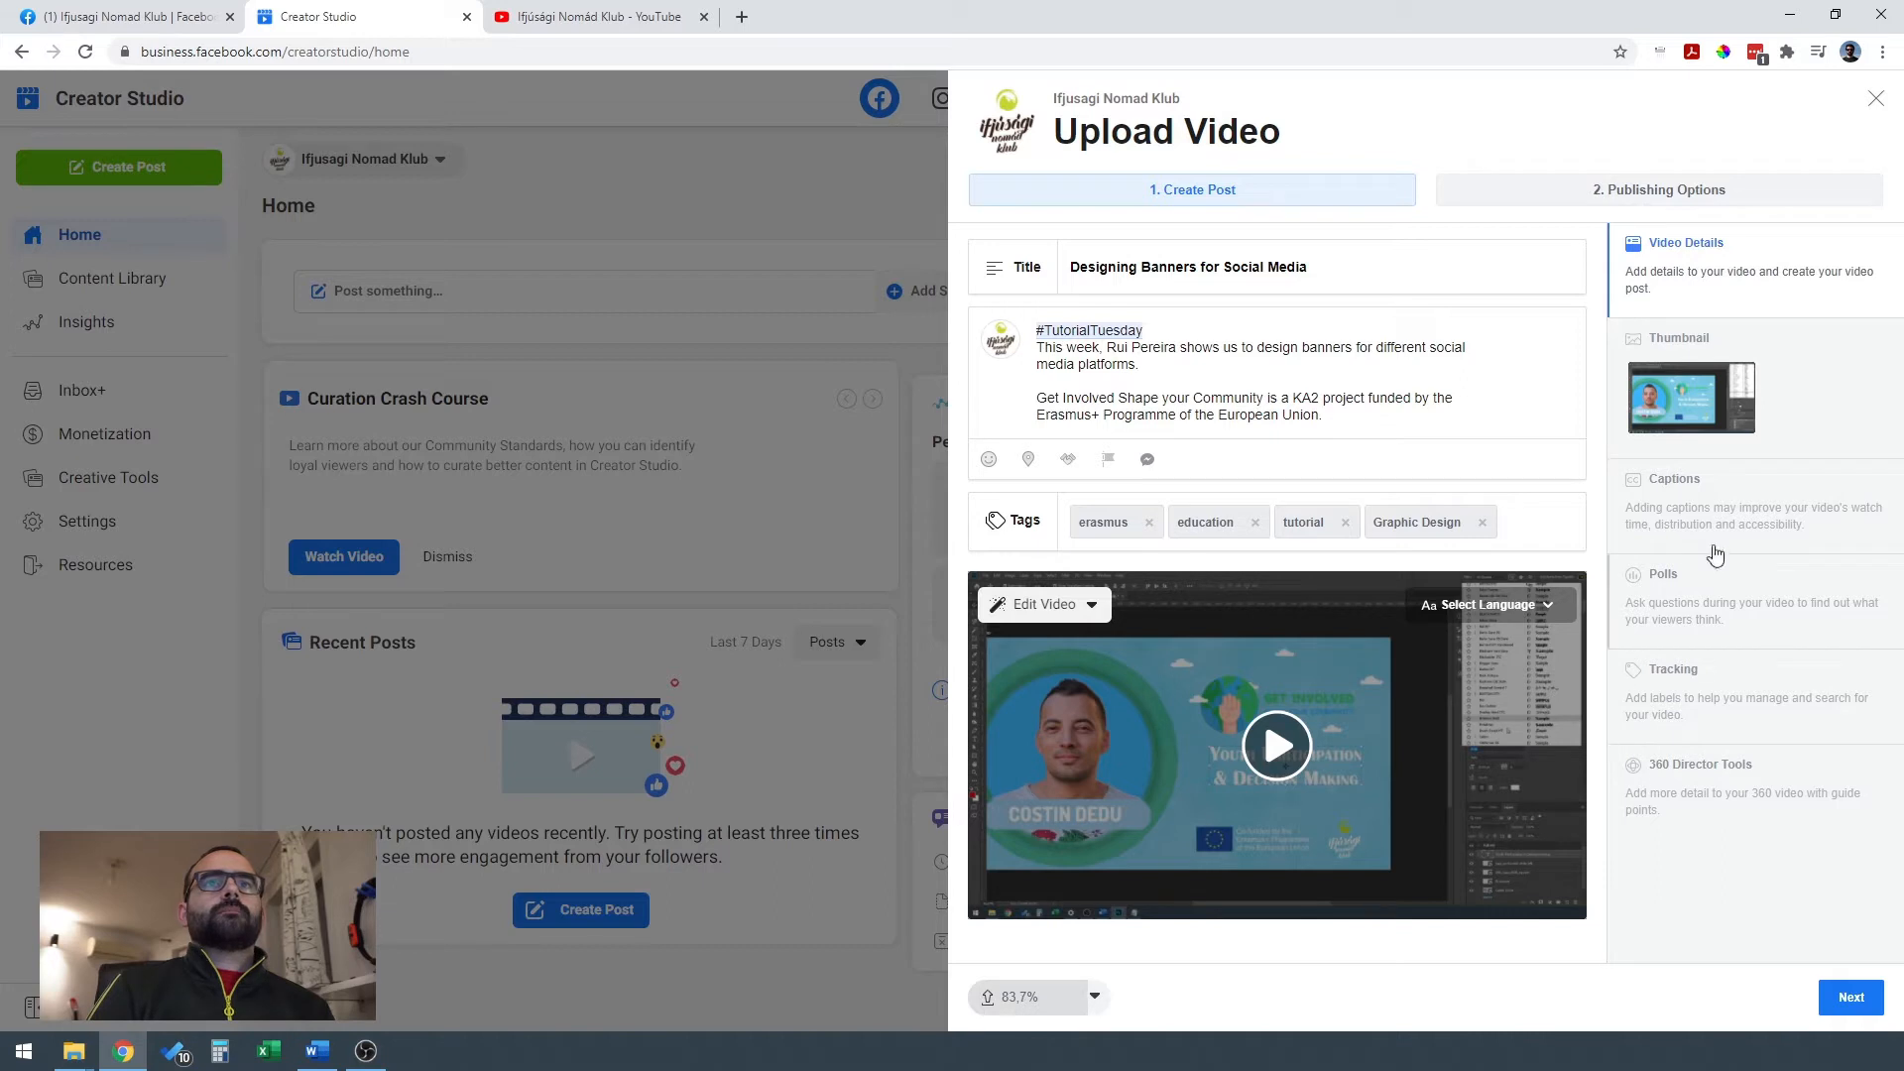
Open the video's thumbnail settings and look through the auto-generated images.
left_click(1800, 385)
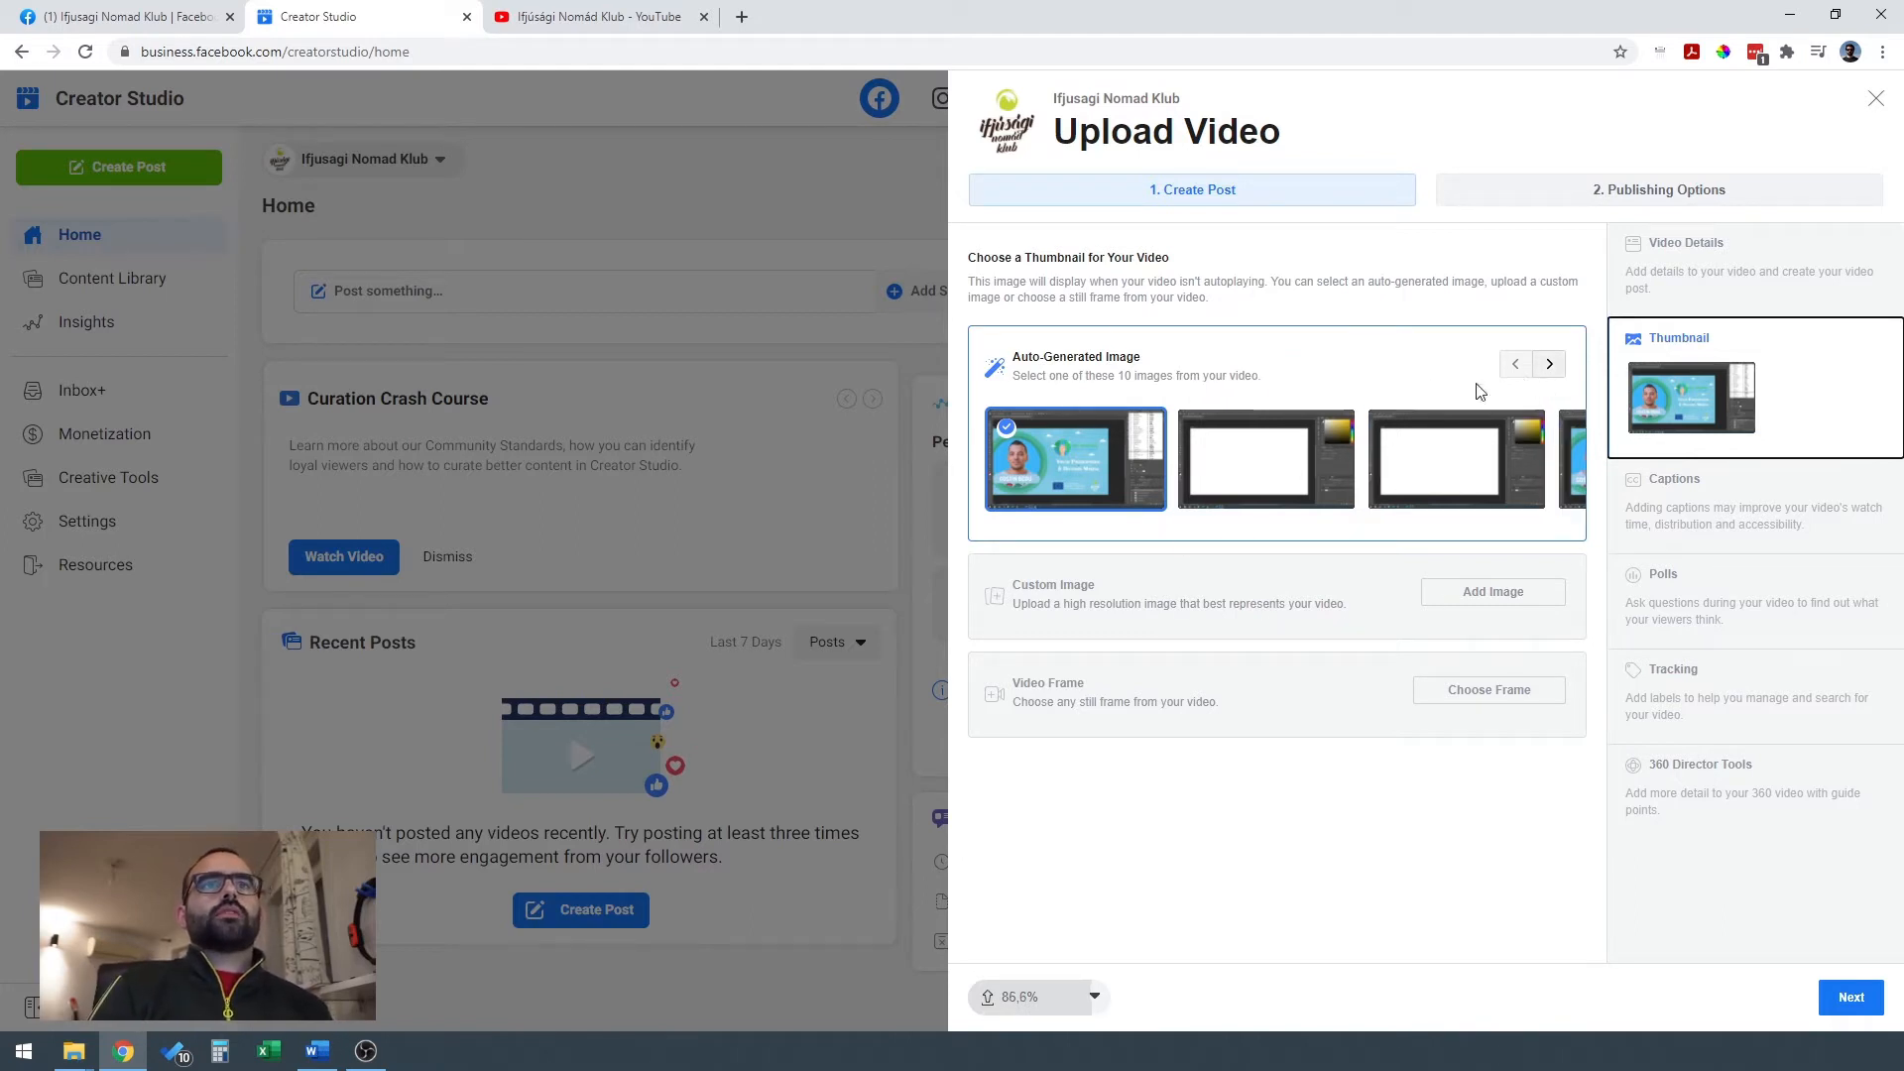
left_click(1551, 375)
left_click(1551, 375)
left_click(1551, 375)
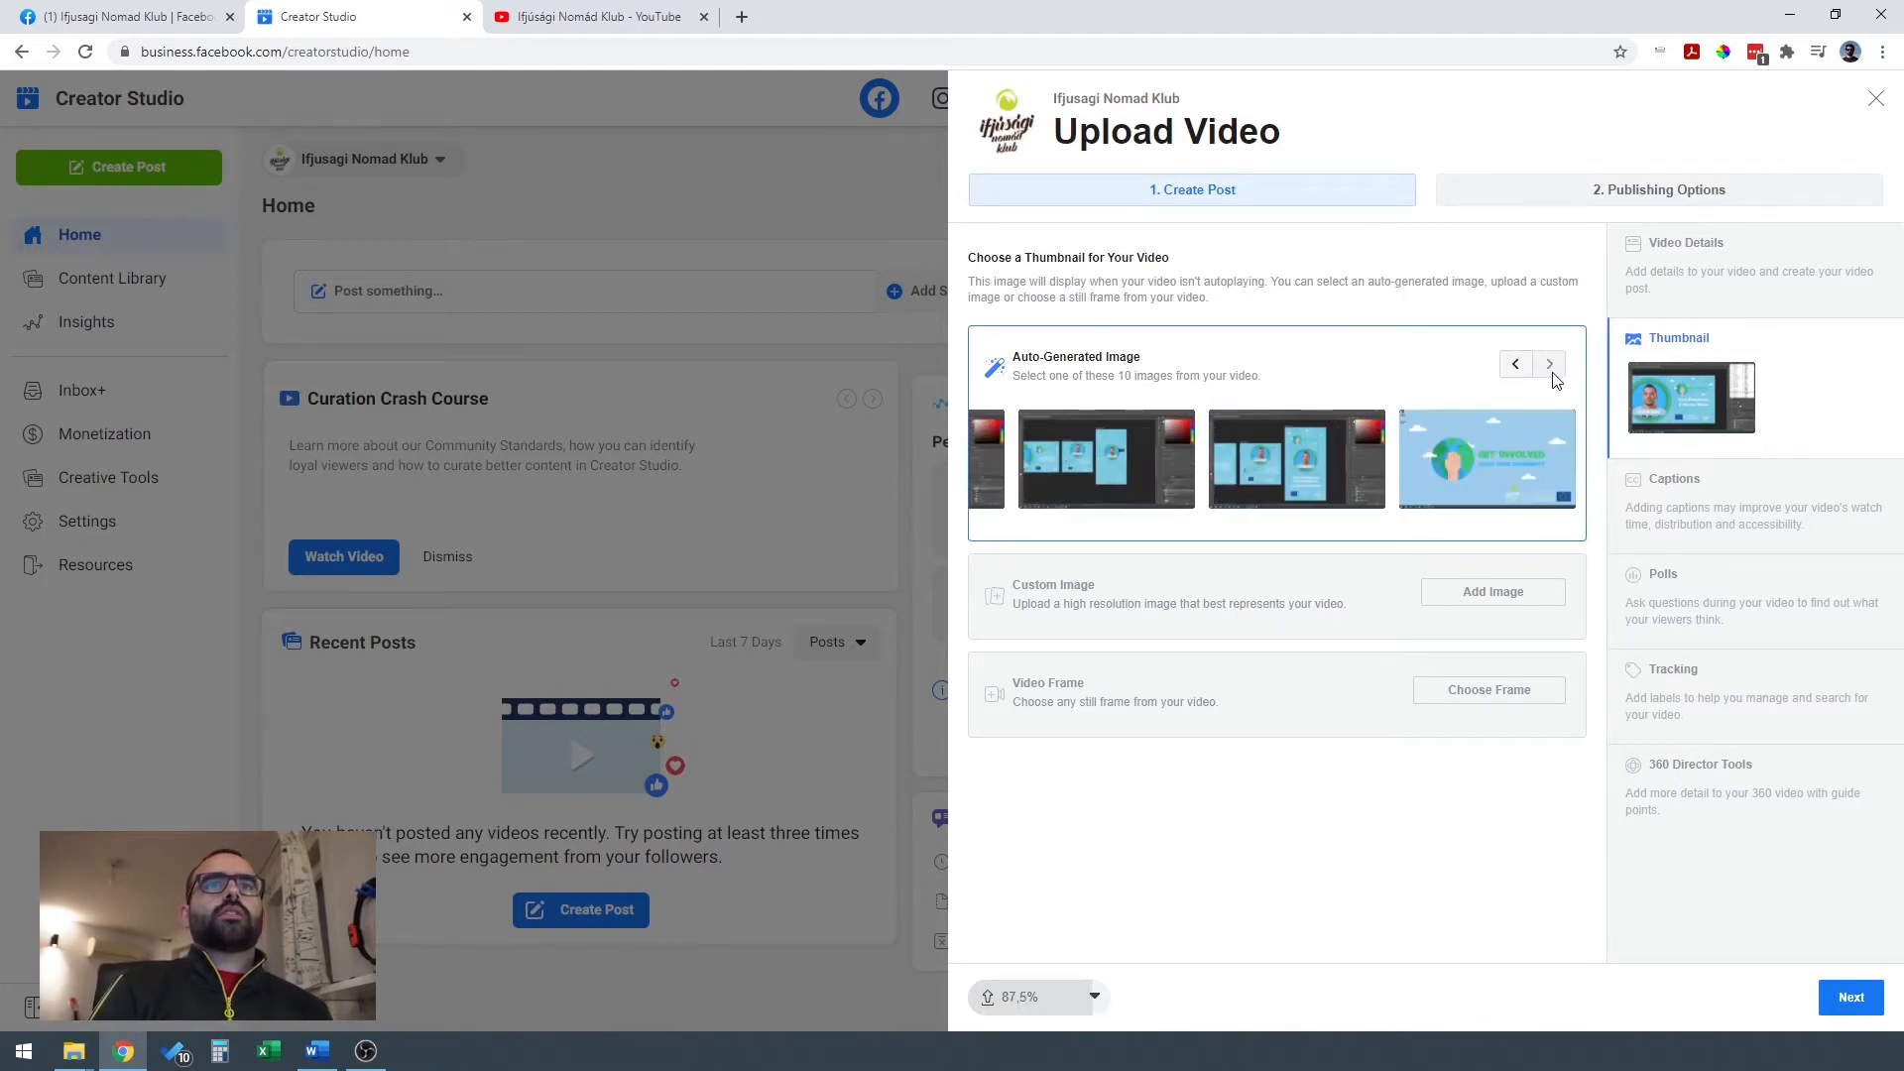
left_click(1515, 364)
left_click(1515, 364)
left_click(1515, 363)
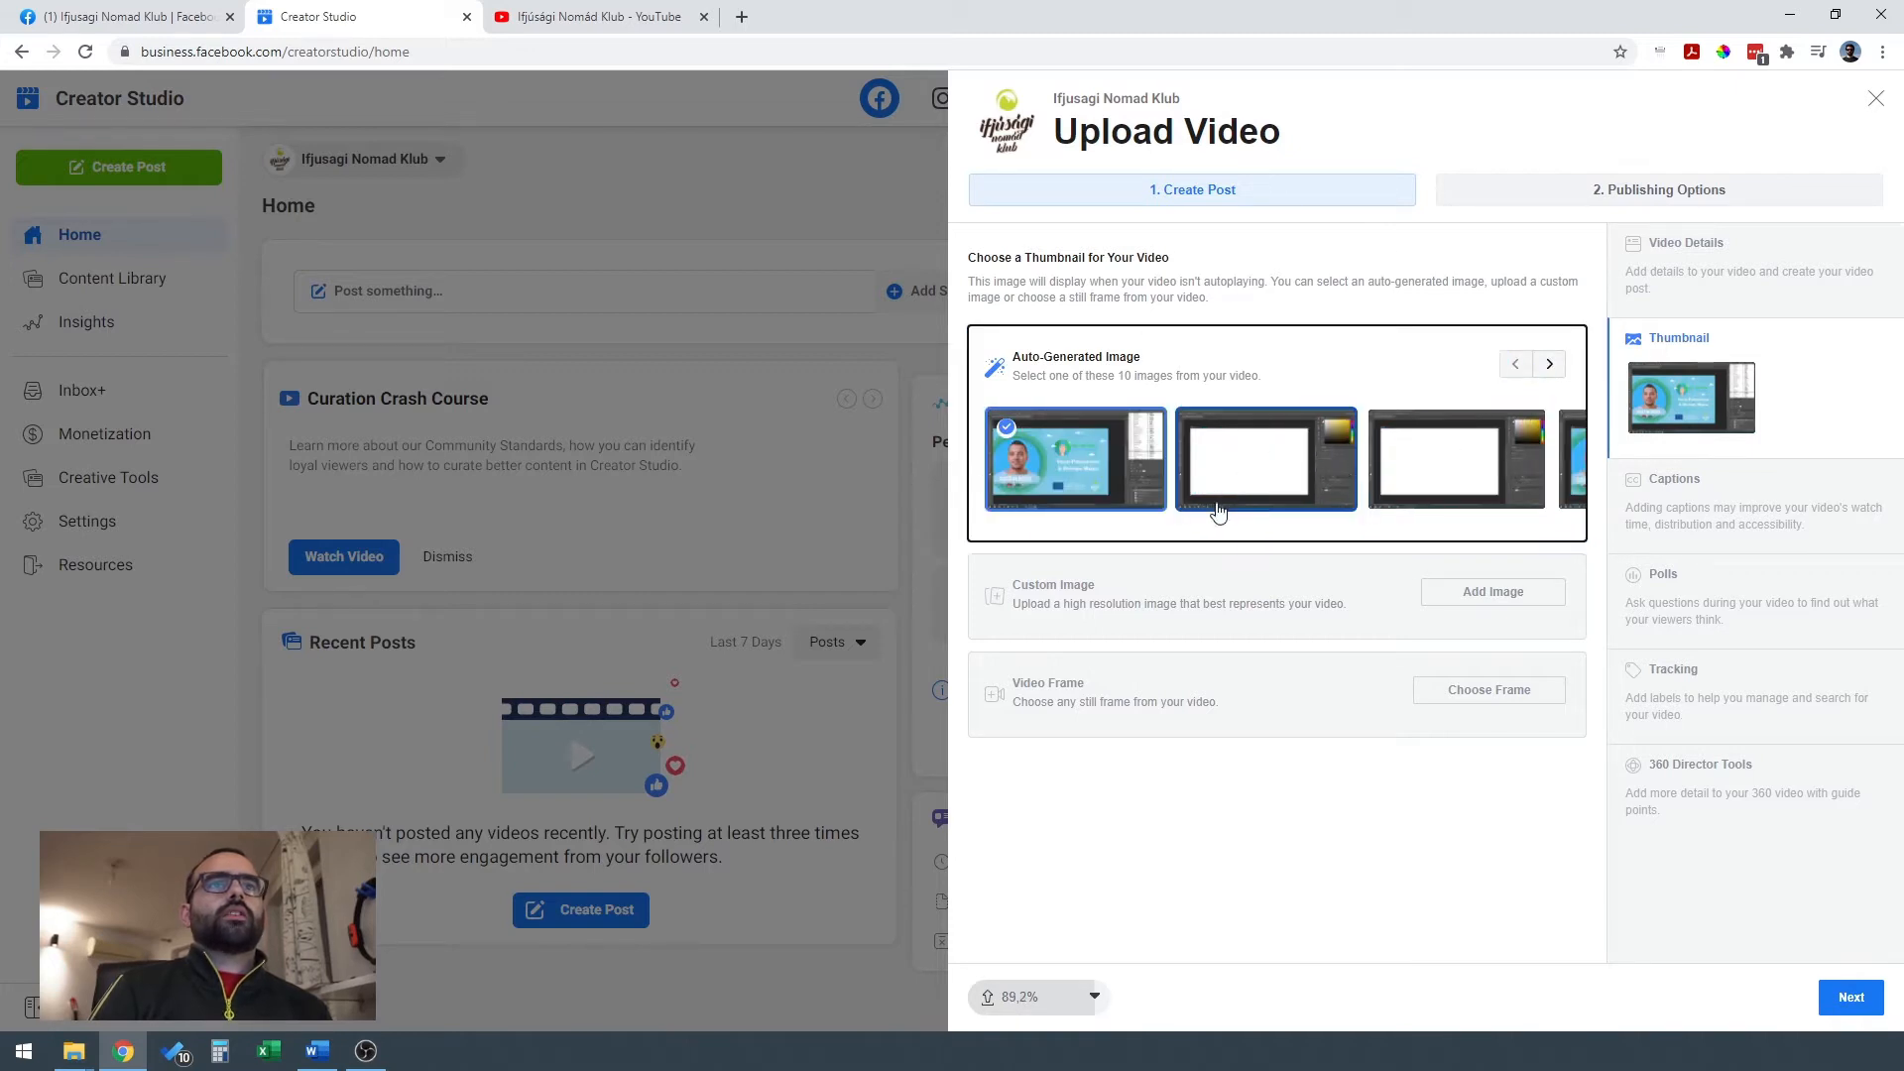
left_click(1330, 693)
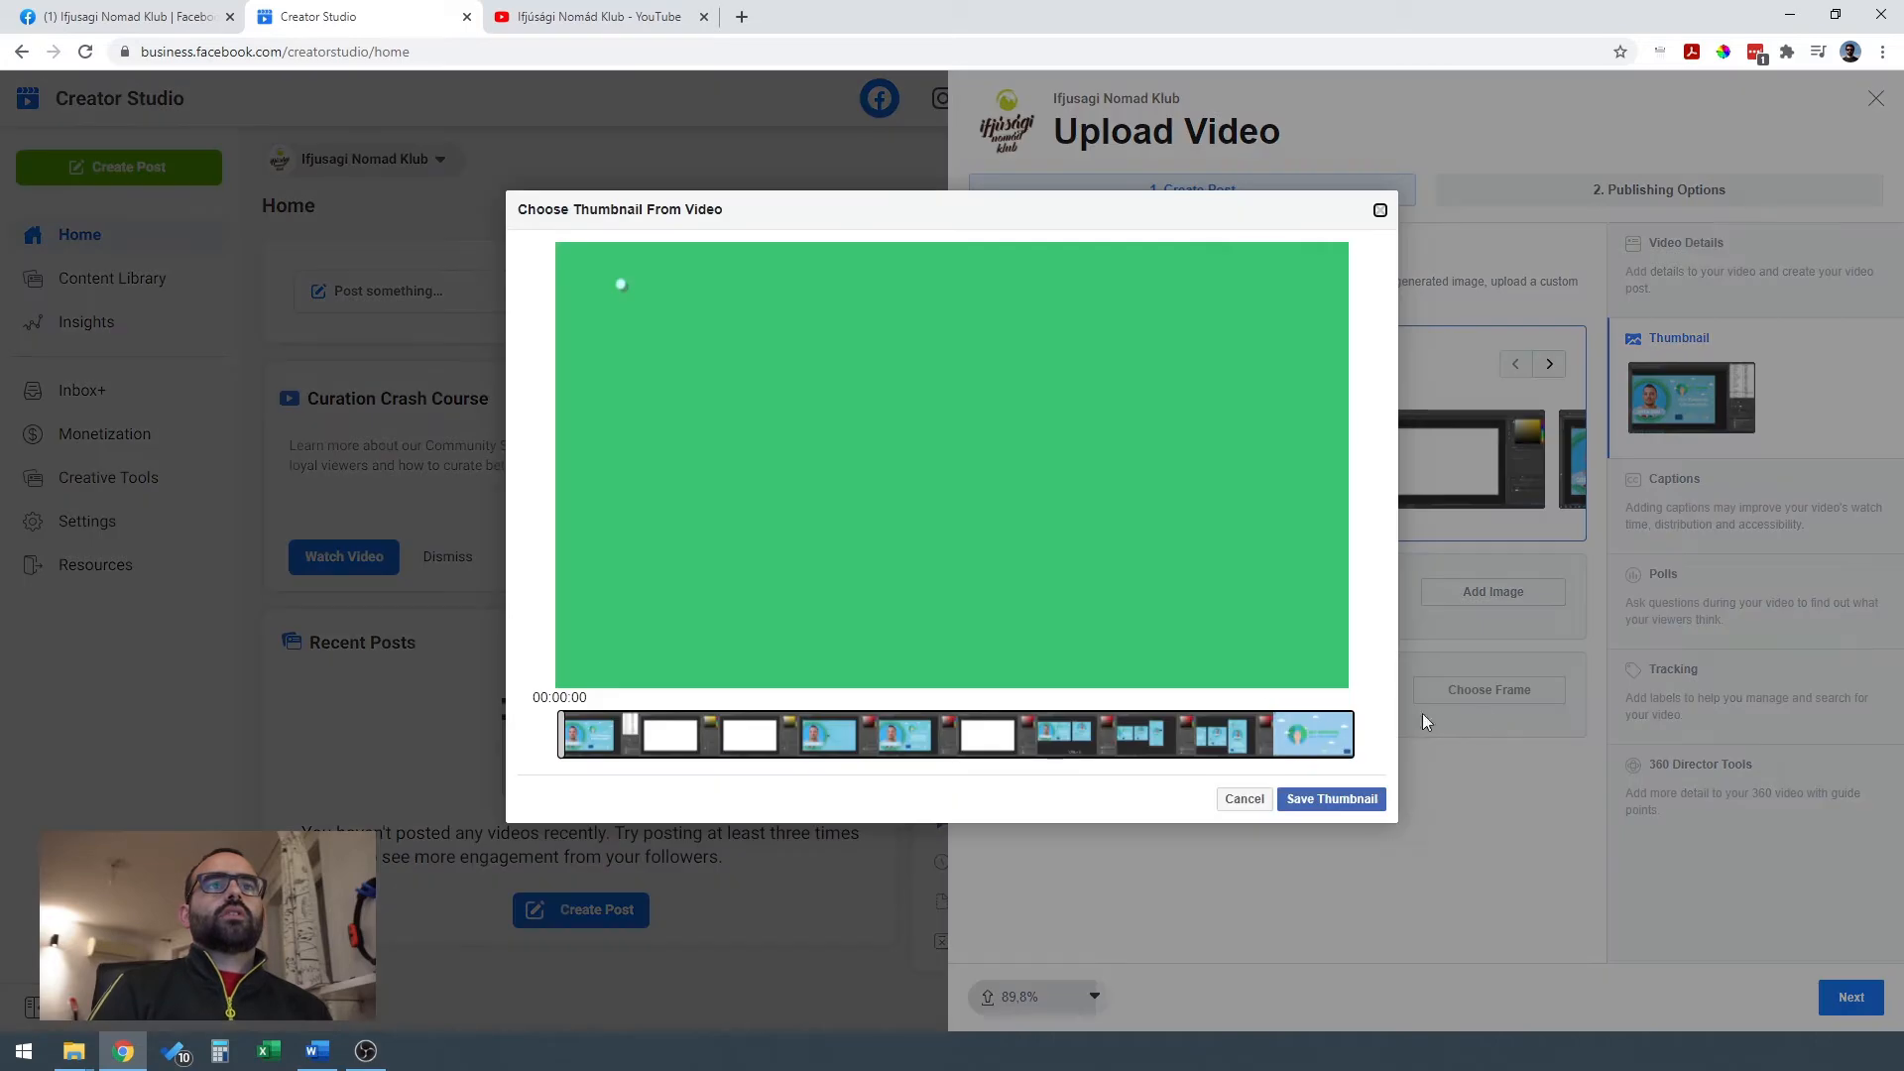
left_click_drag(574, 742, 1212, 739)
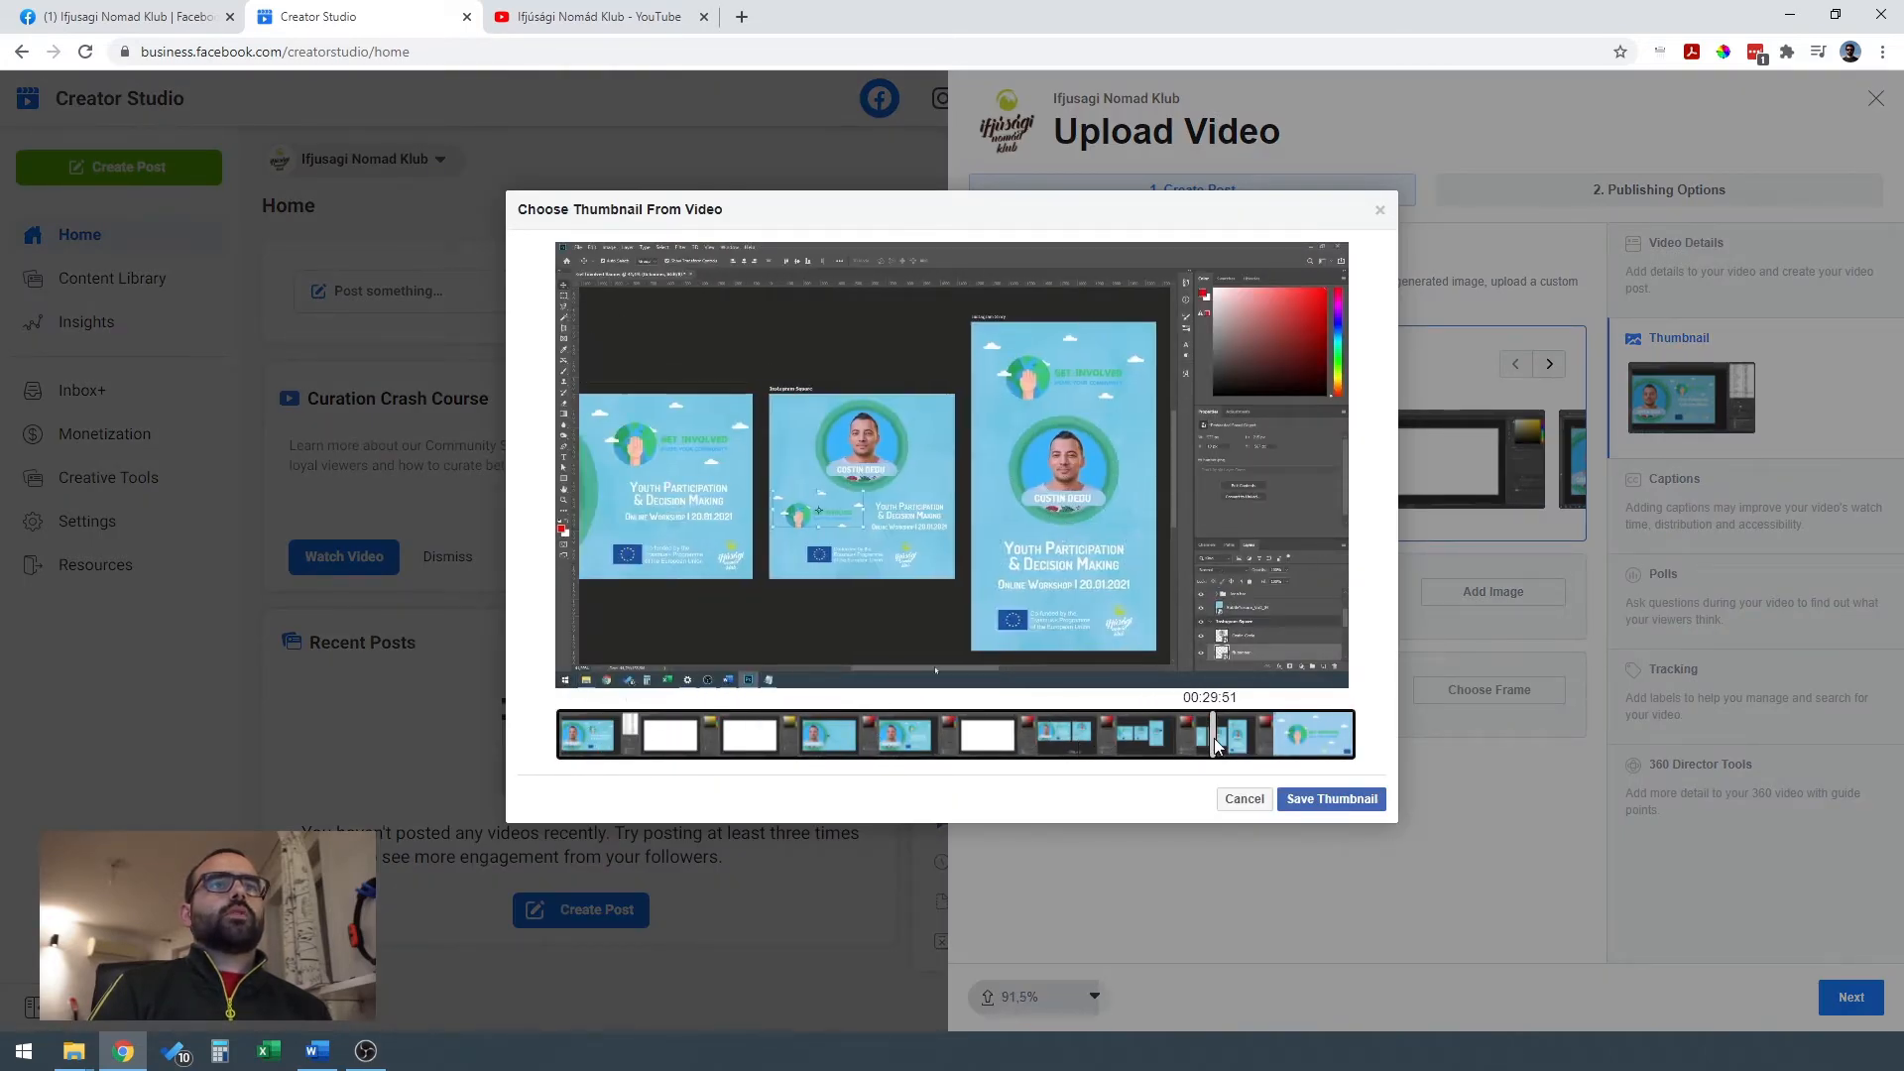
left_click(1244, 801)
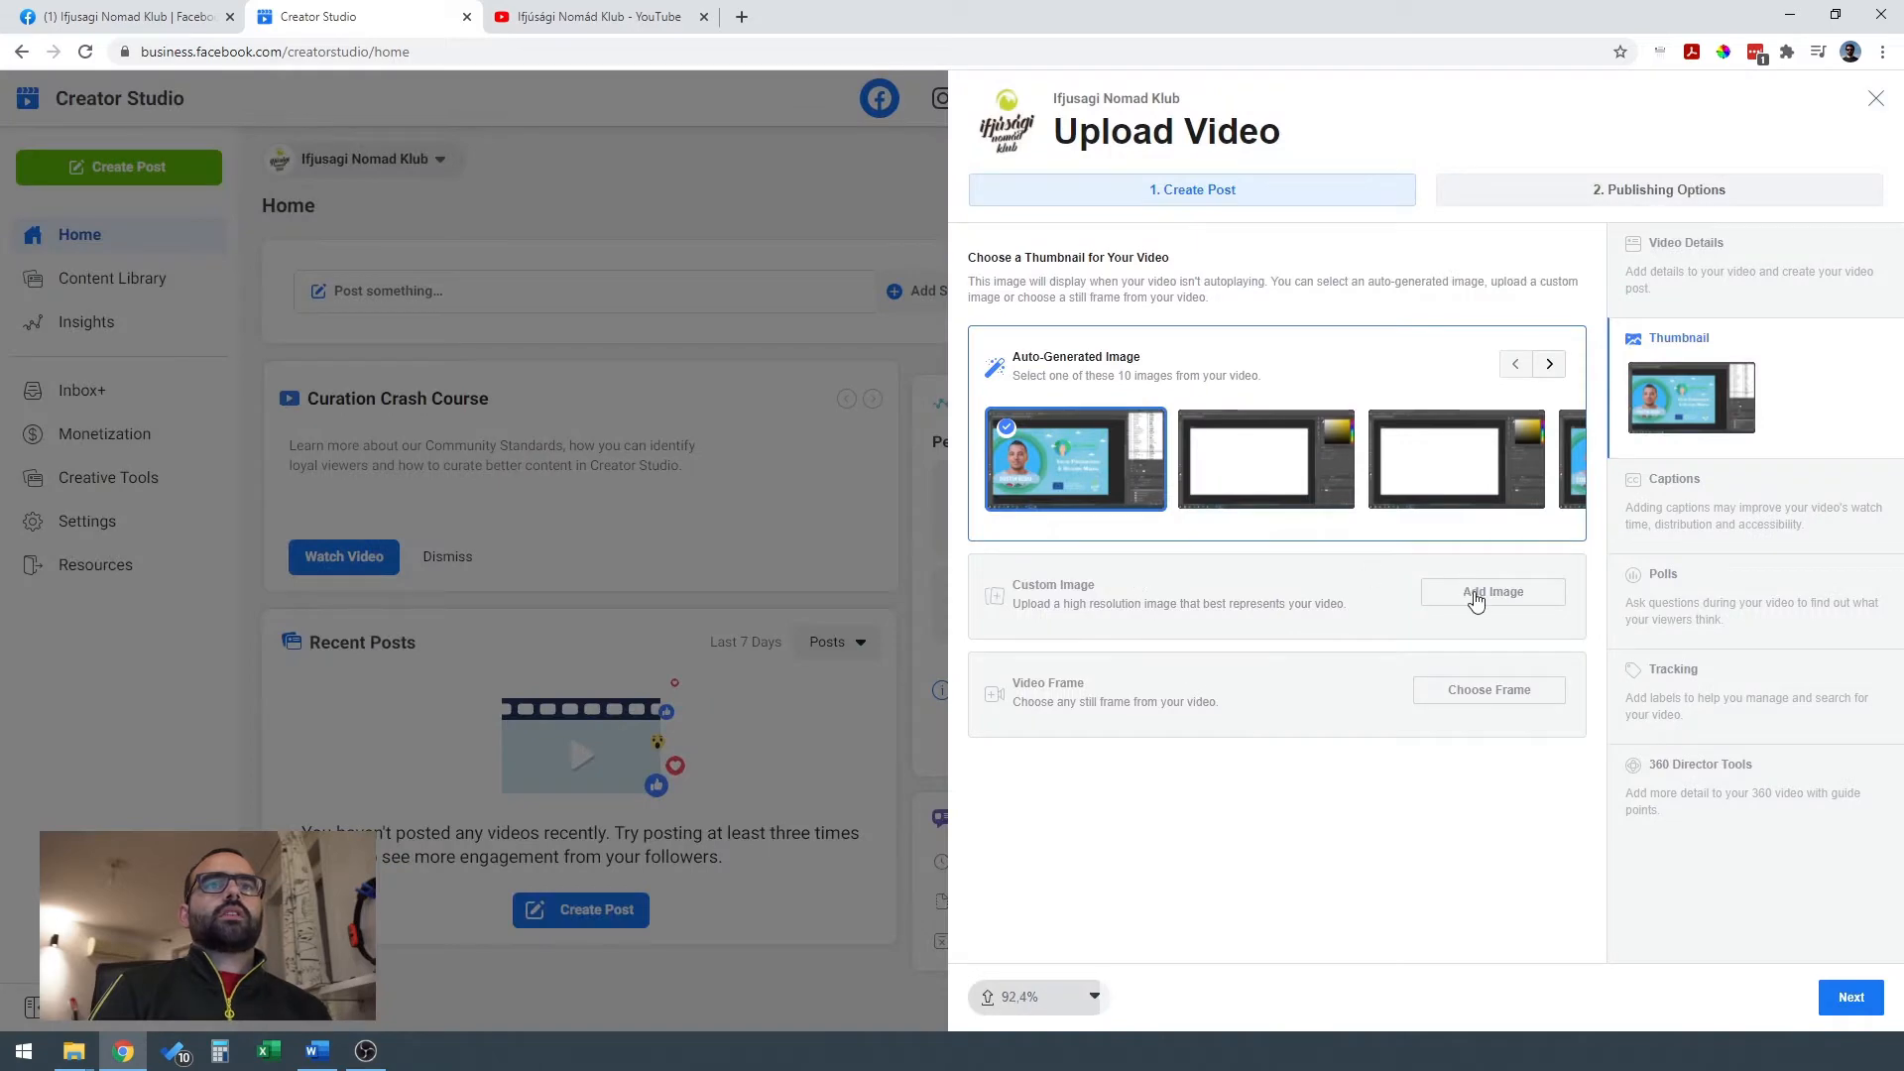
Upload "Designing Banners Thumbnail.jpg" from the Get Involved Social Media folder as the video's custom thumbnail.
left_click(1474, 593)
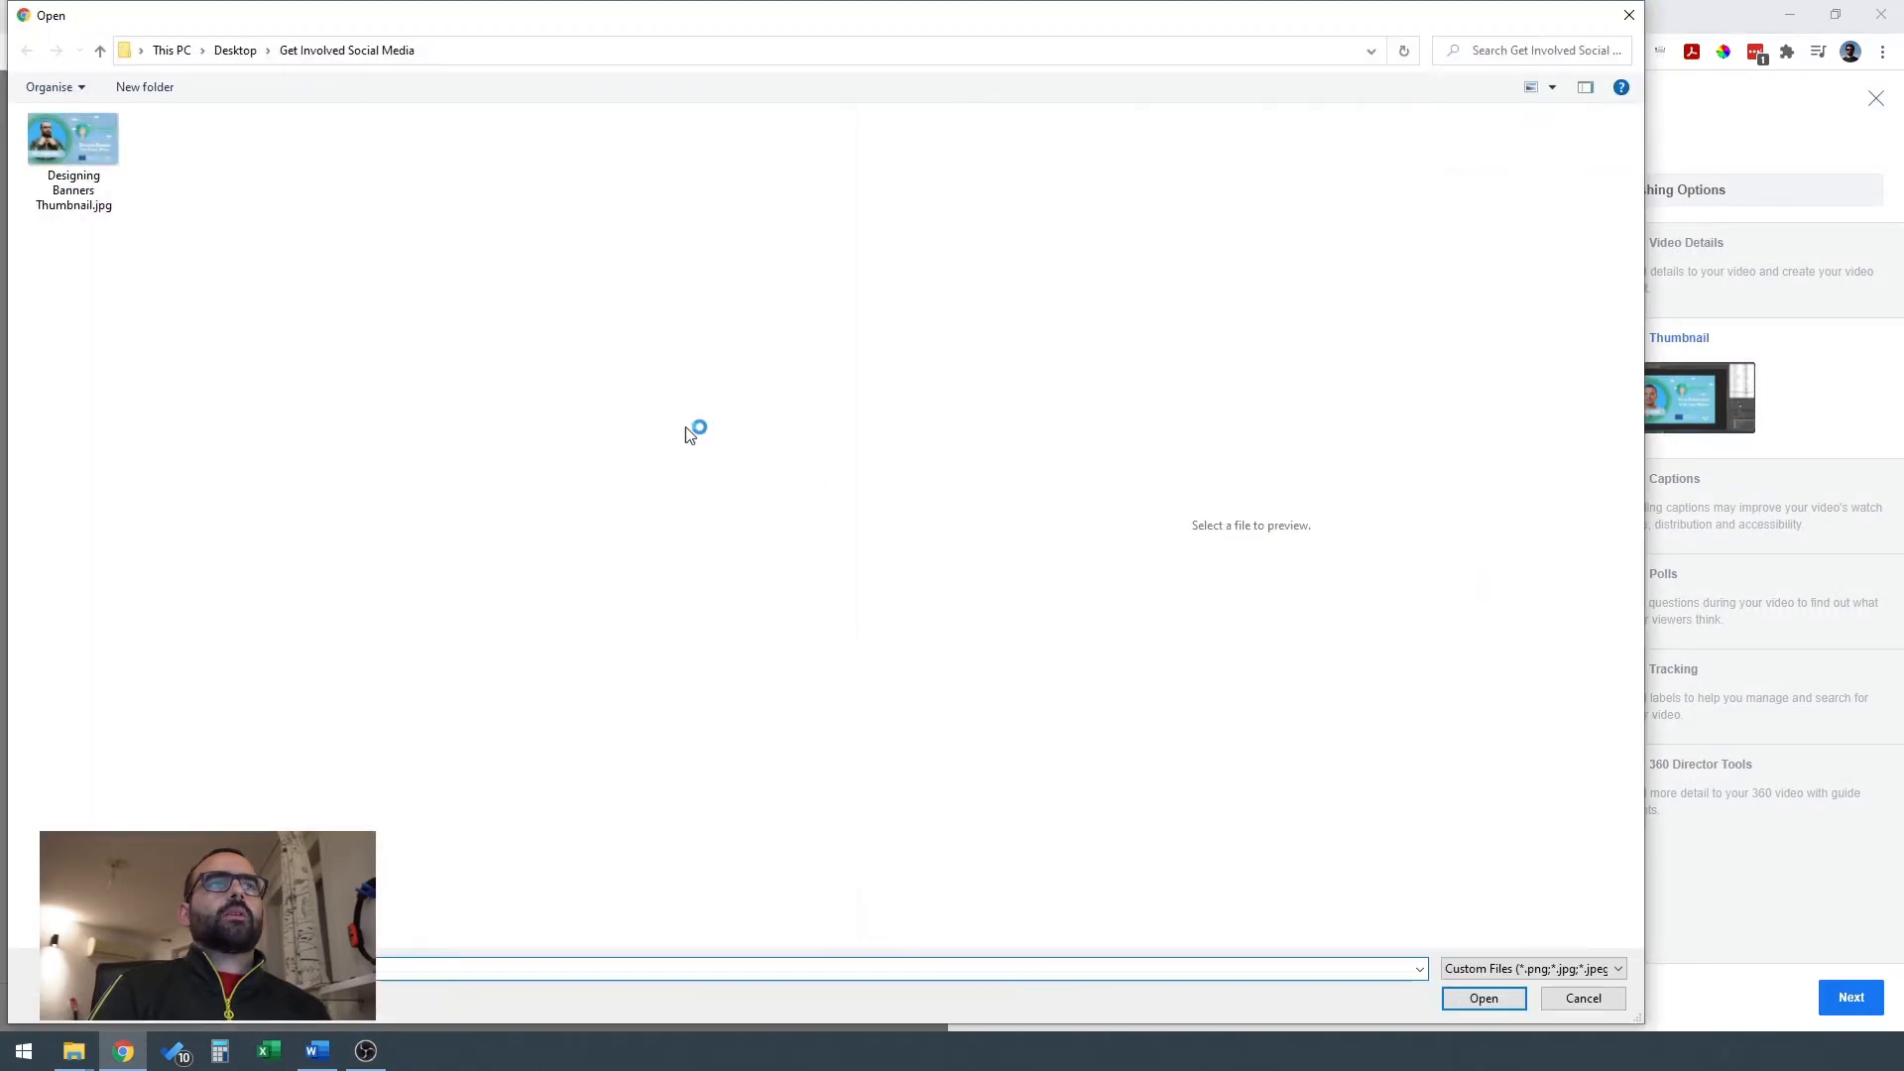
left_click(97, 145)
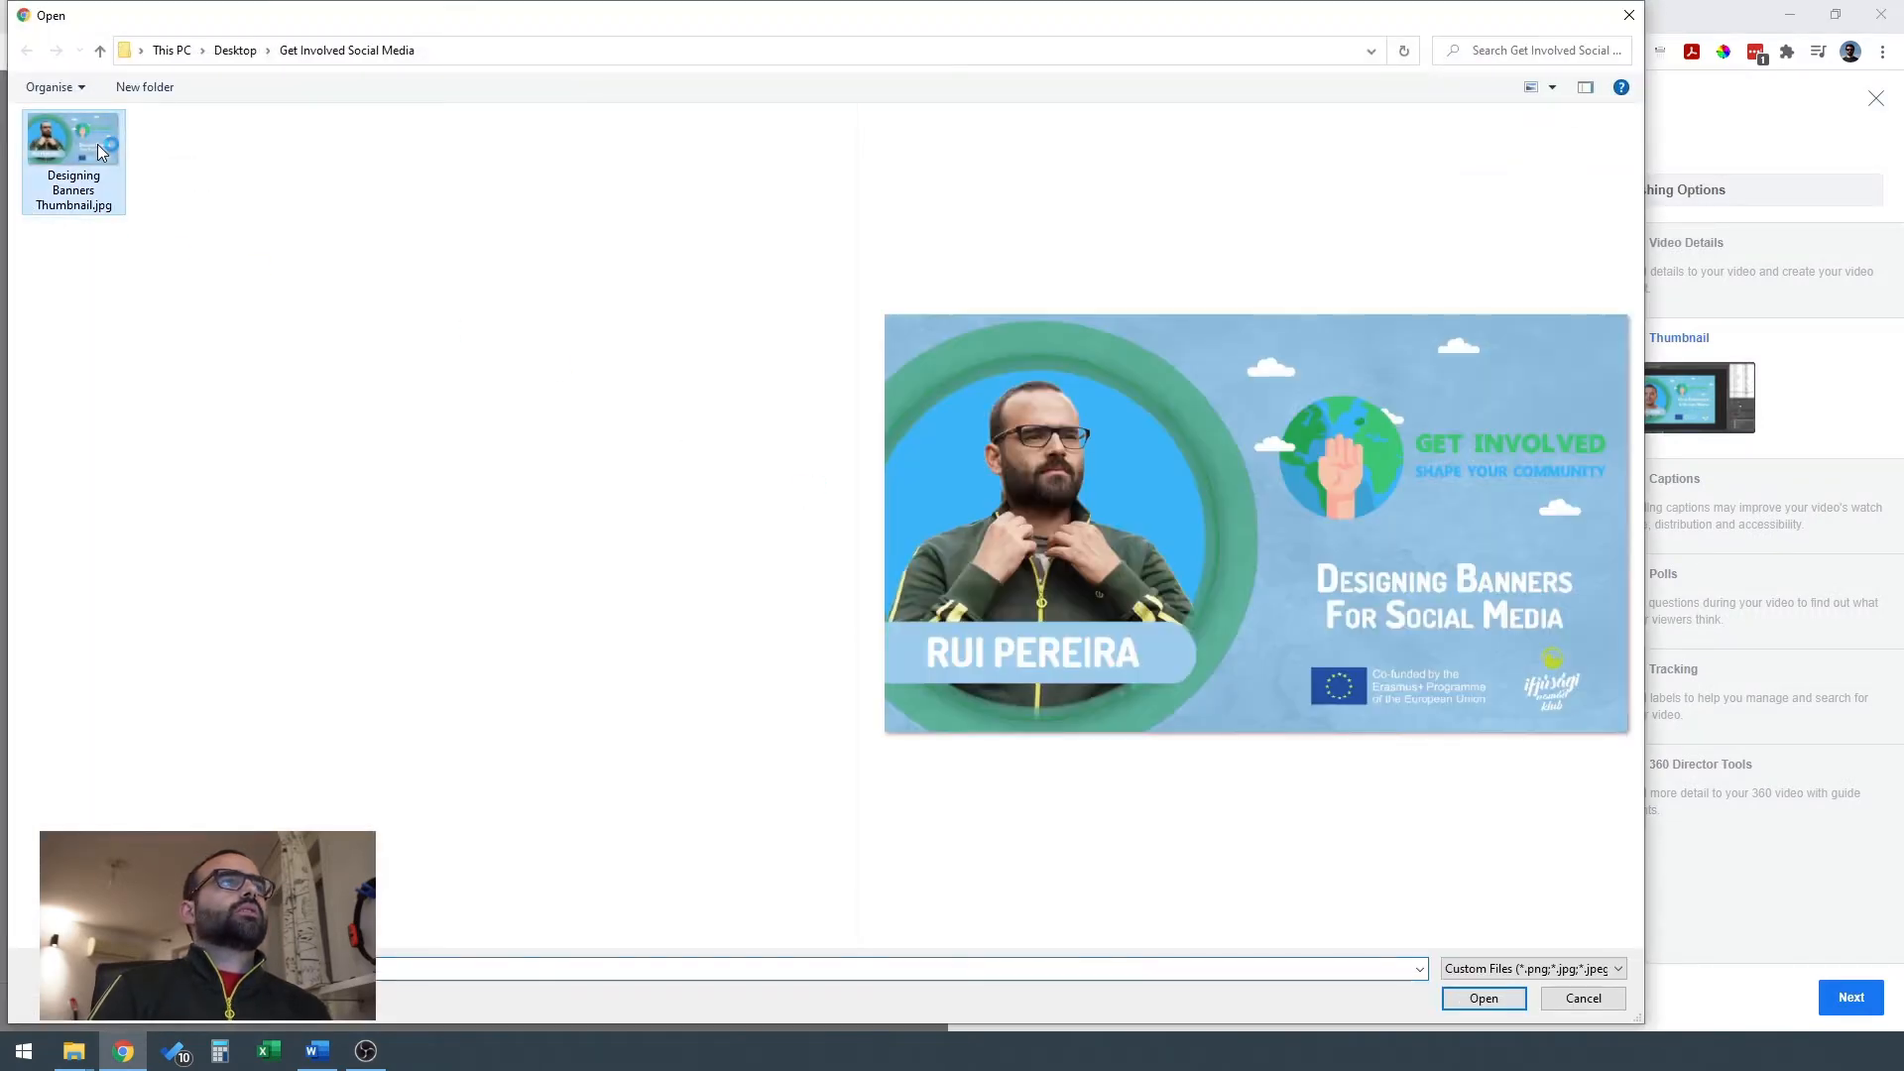
left_click(1484, 999)
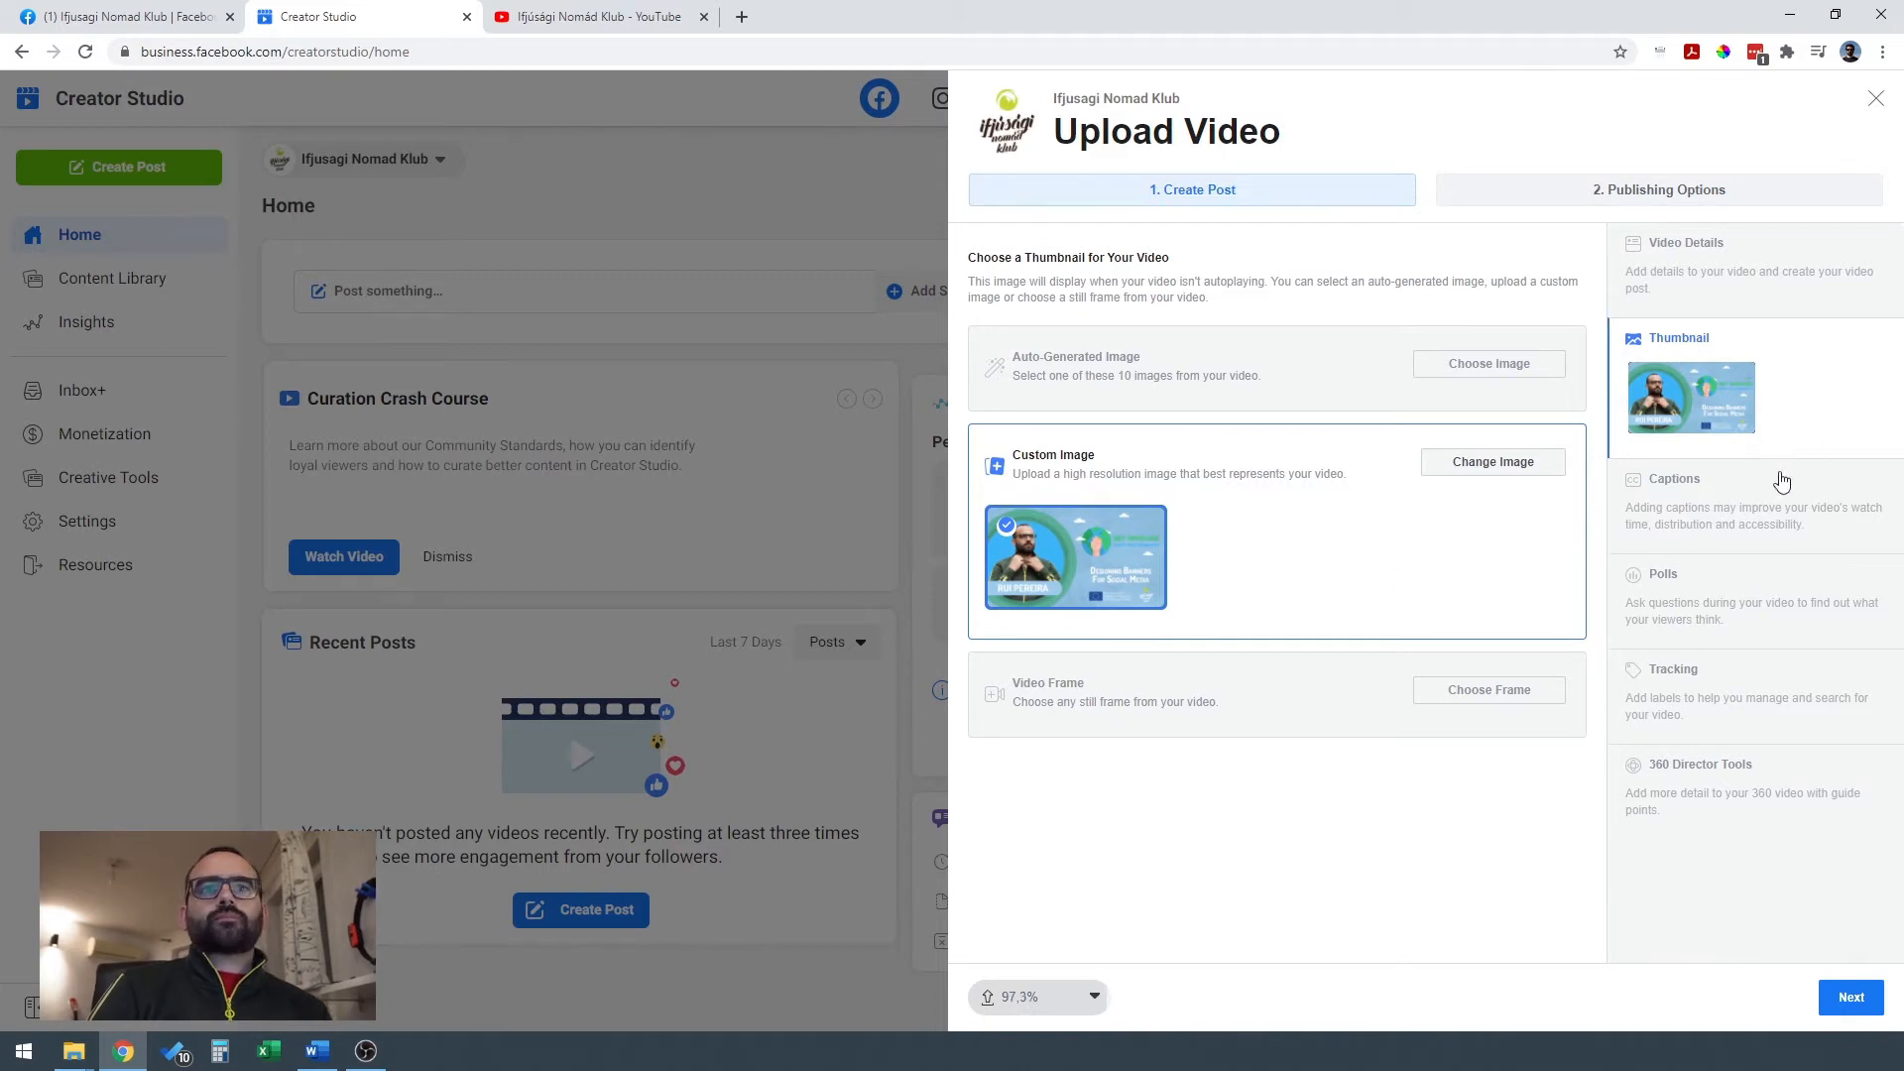
Review the captions, polls, tracking and 360 Director Tools settings, dismissing the auto-generated captions notice.
left_click(1782, 525)
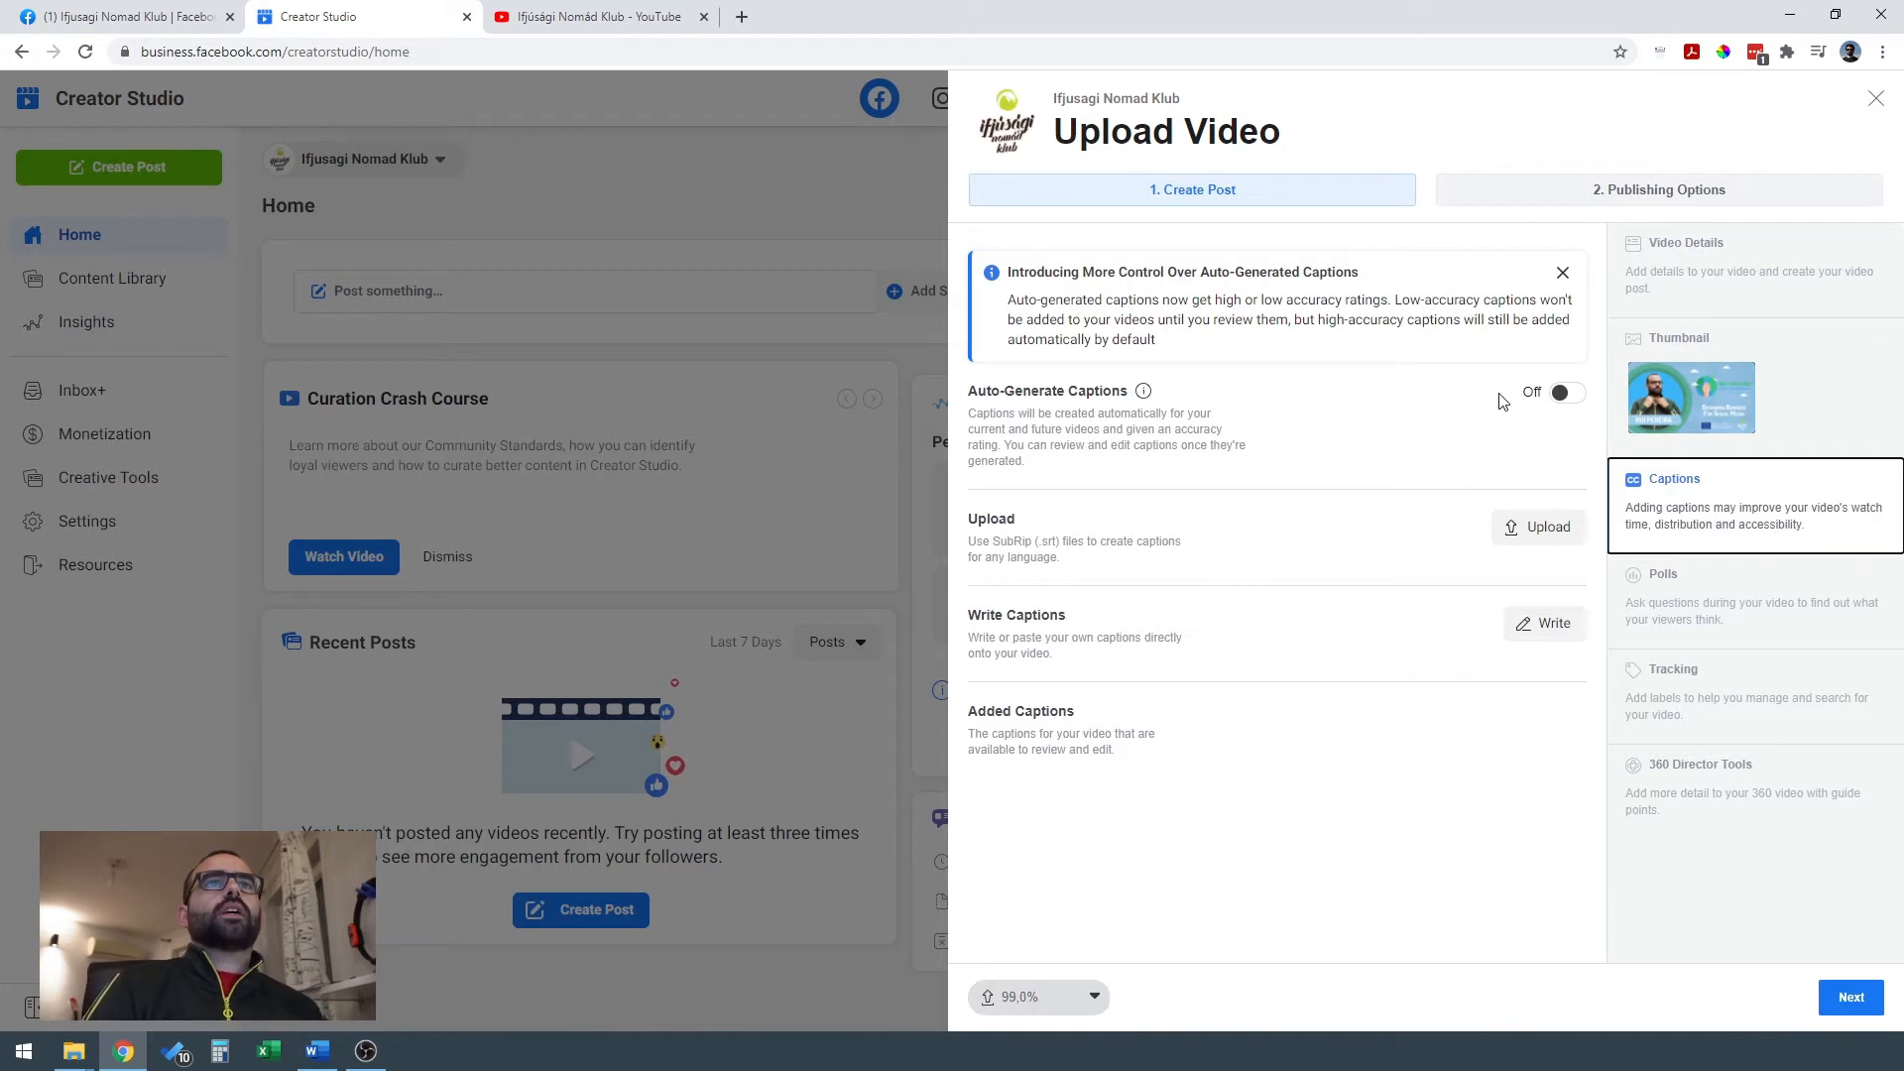
left_click(1564, 278)
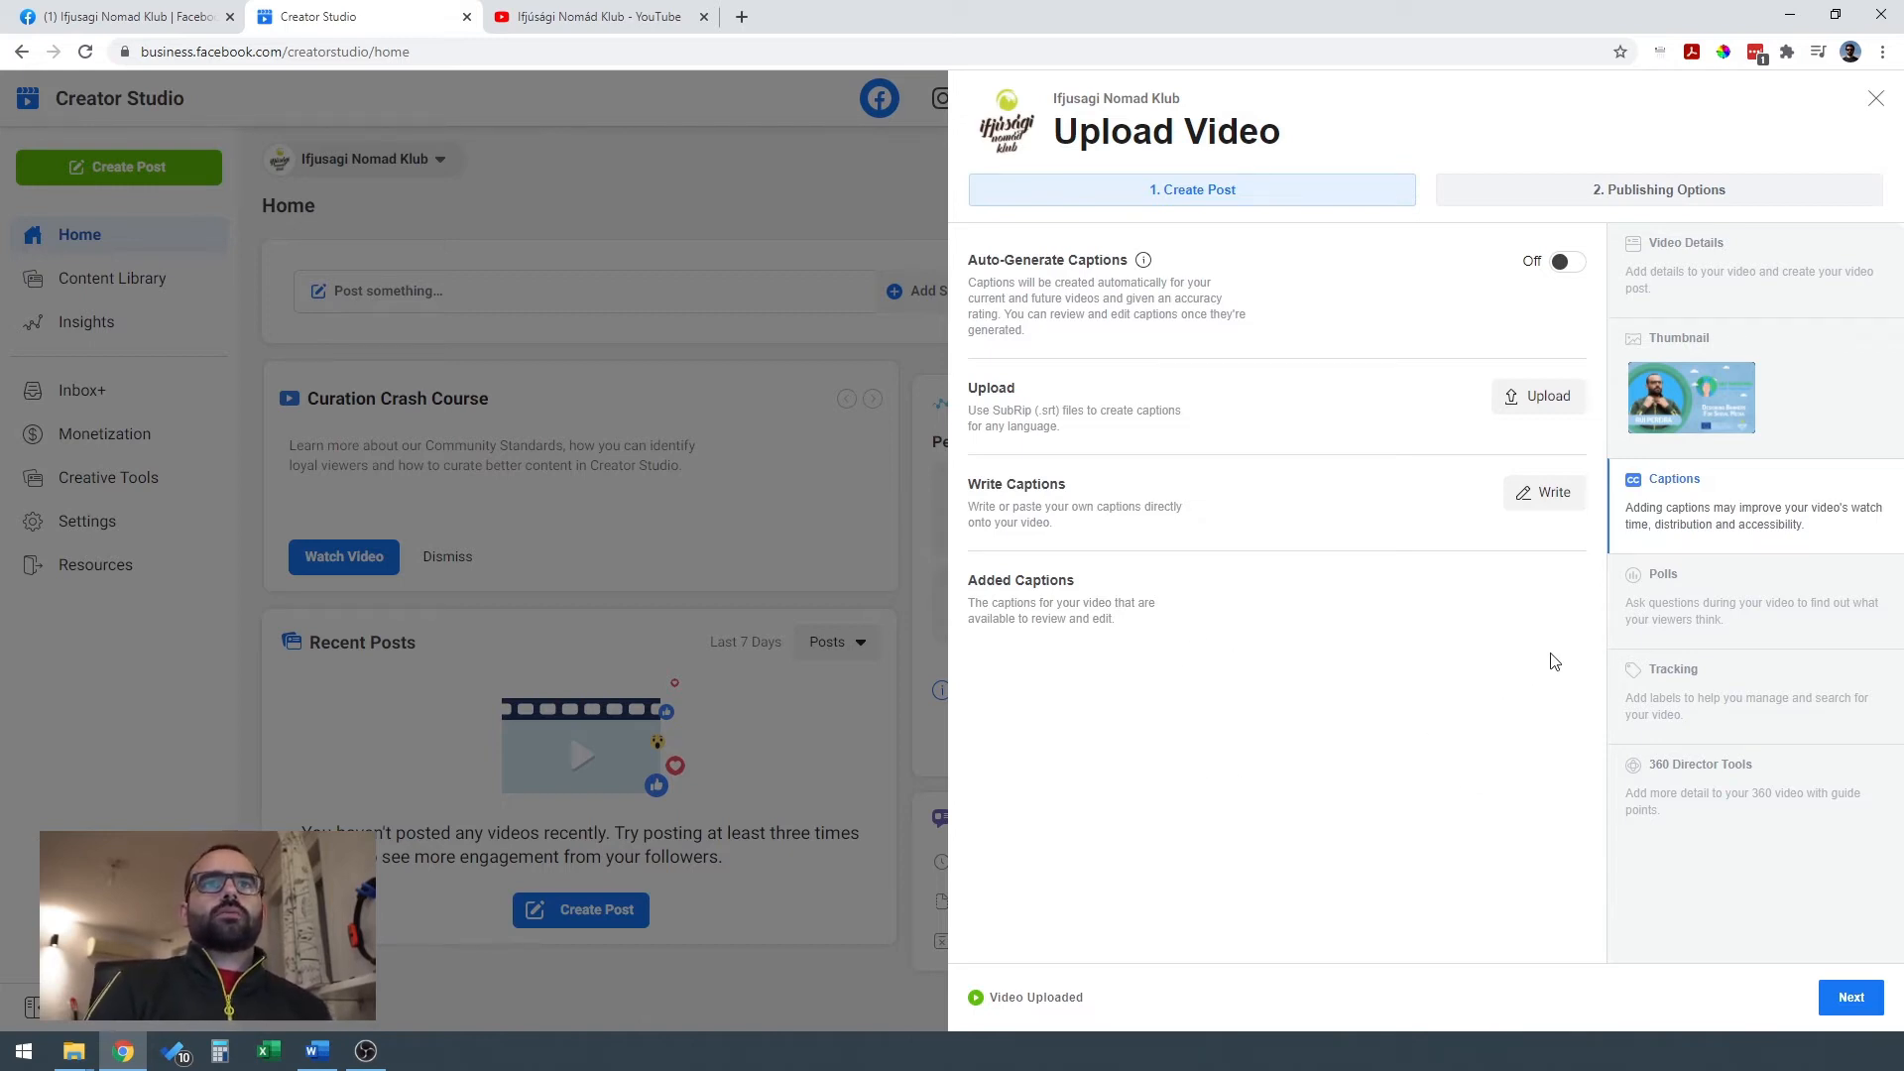
left_click(1755, 607)
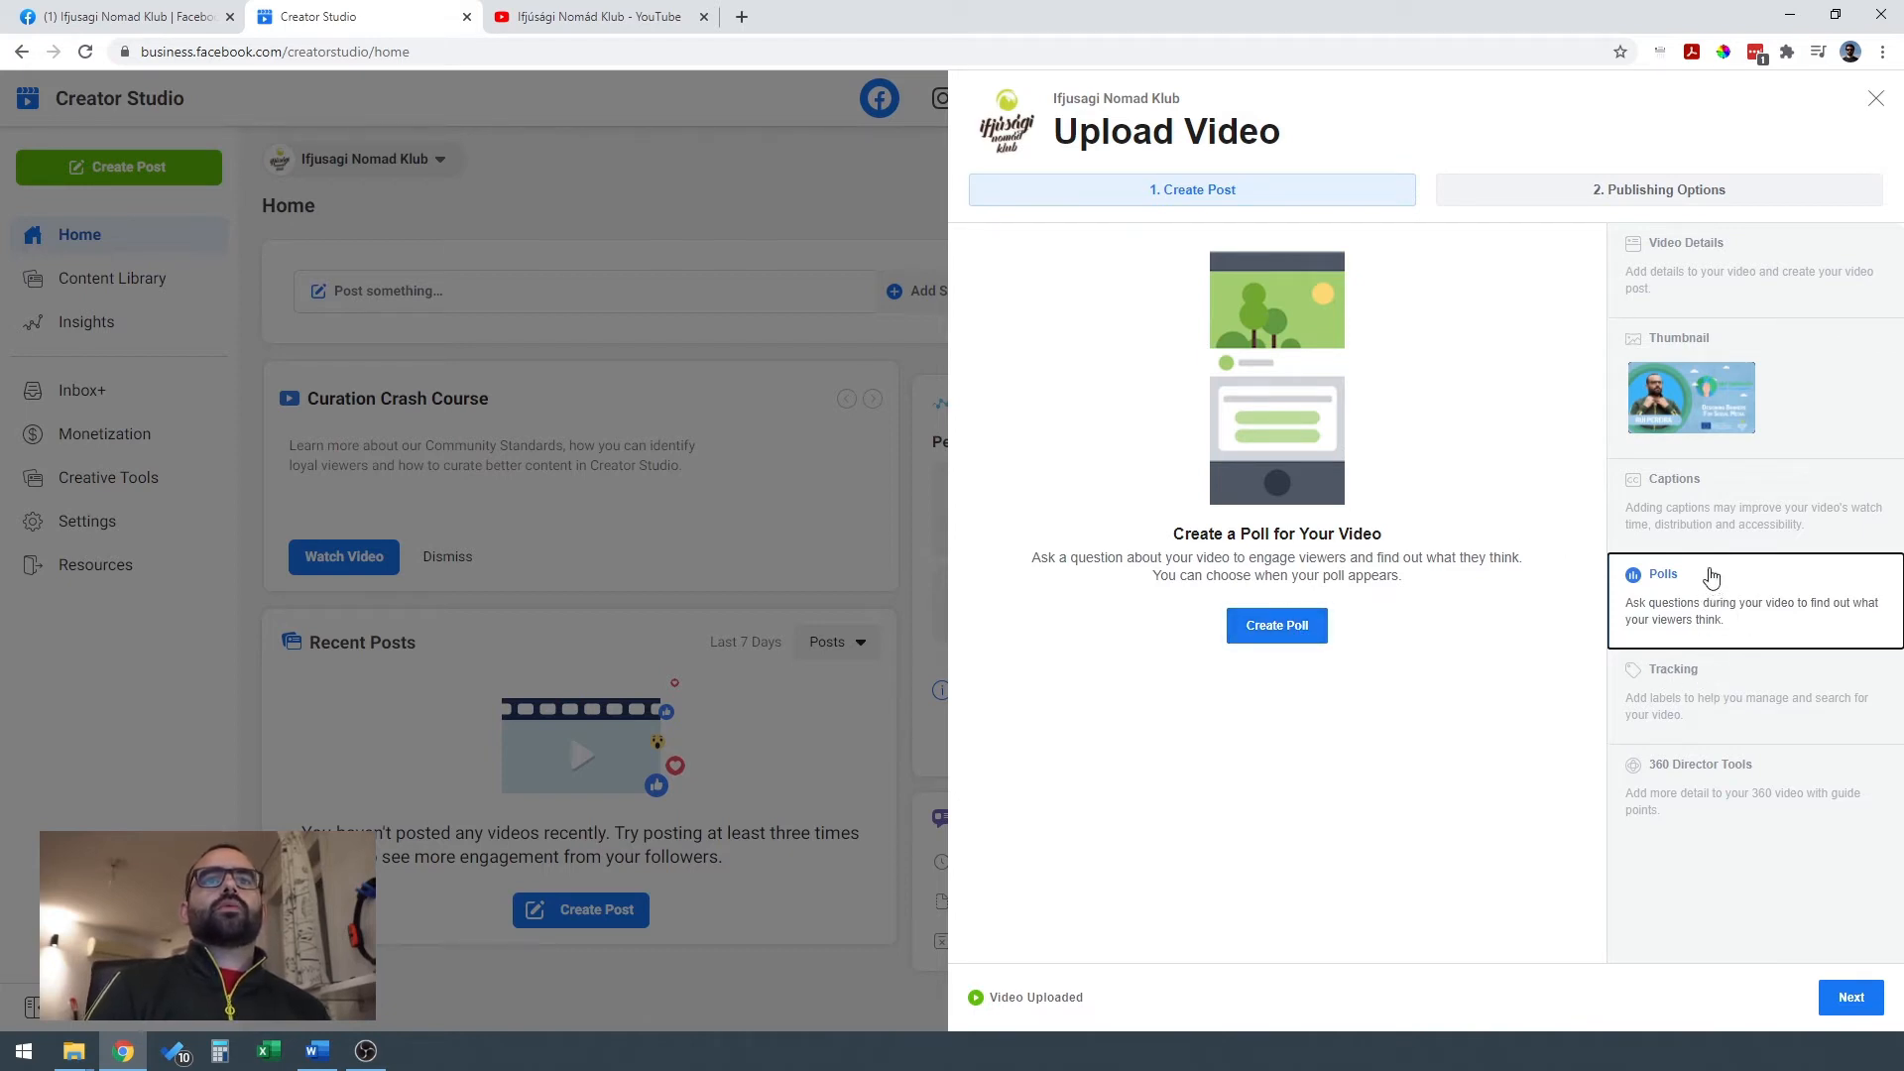
left_click(1761, 688)
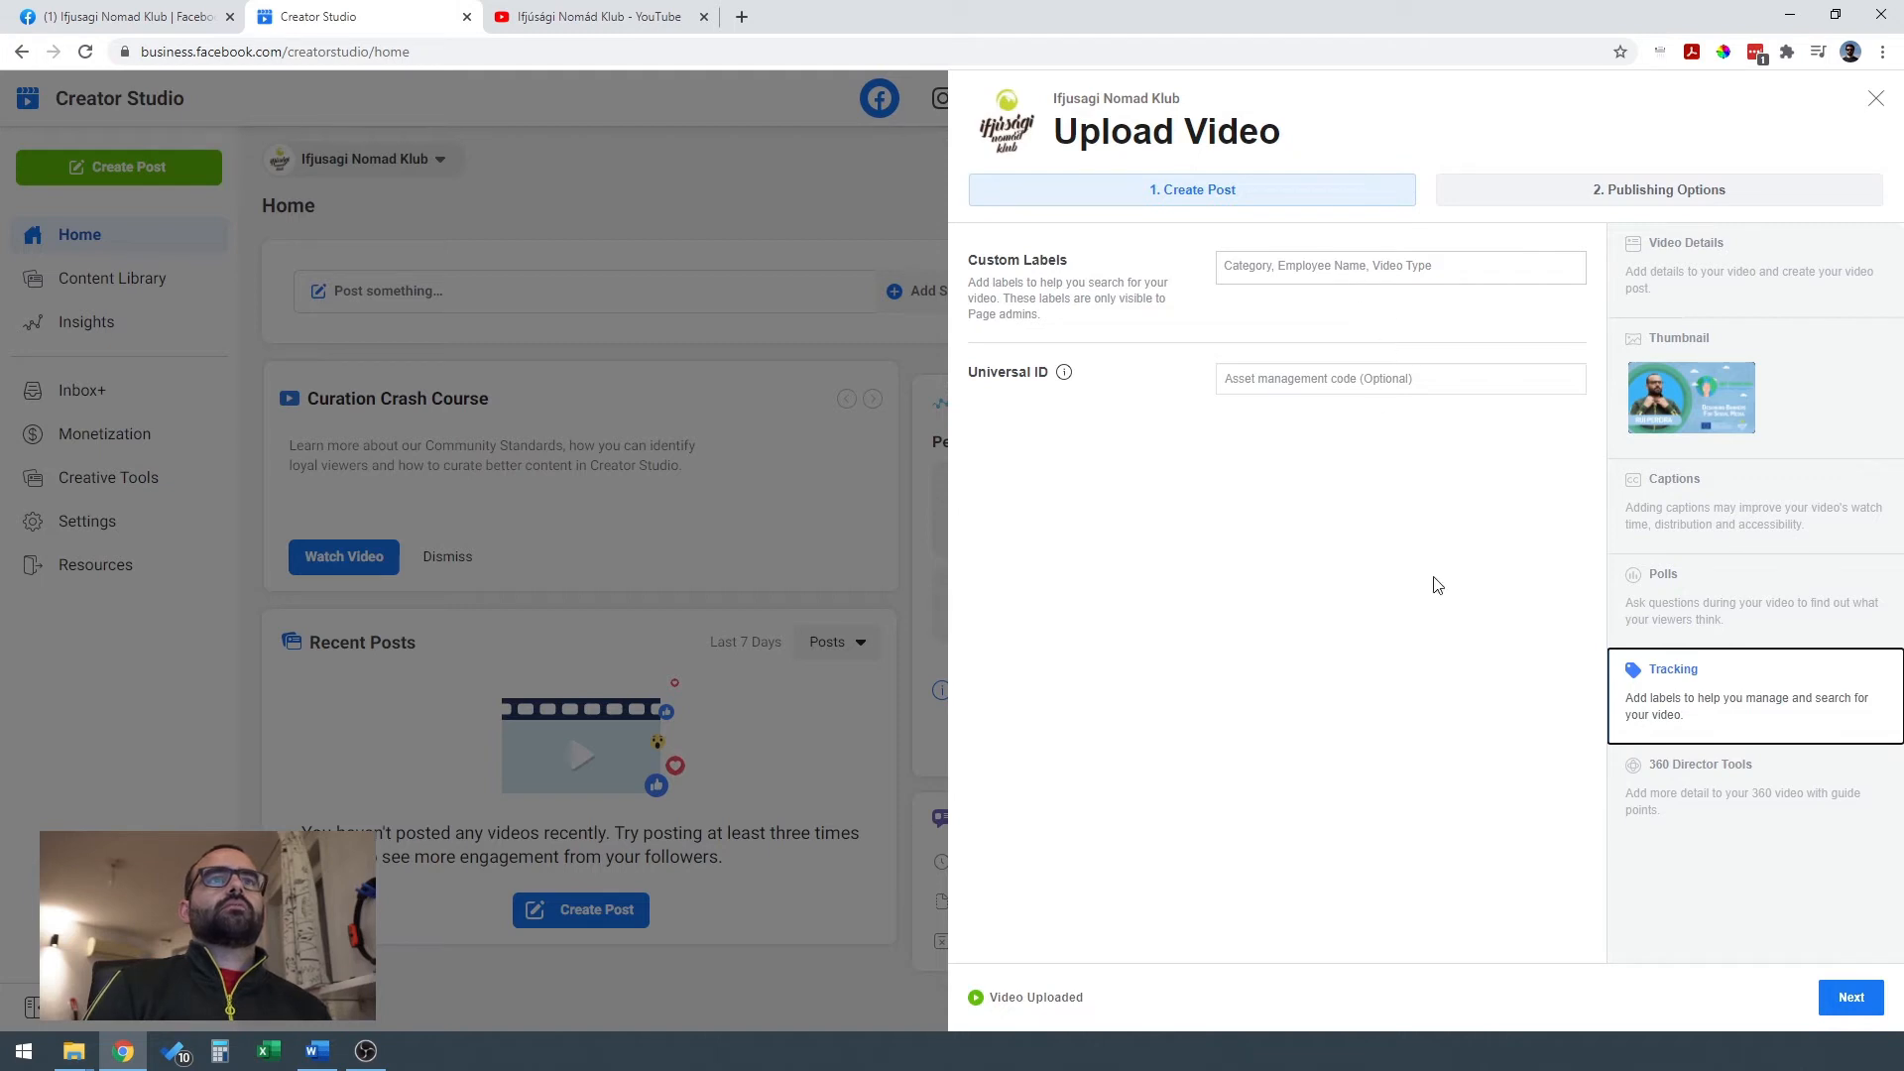
left_click(1726, 790)
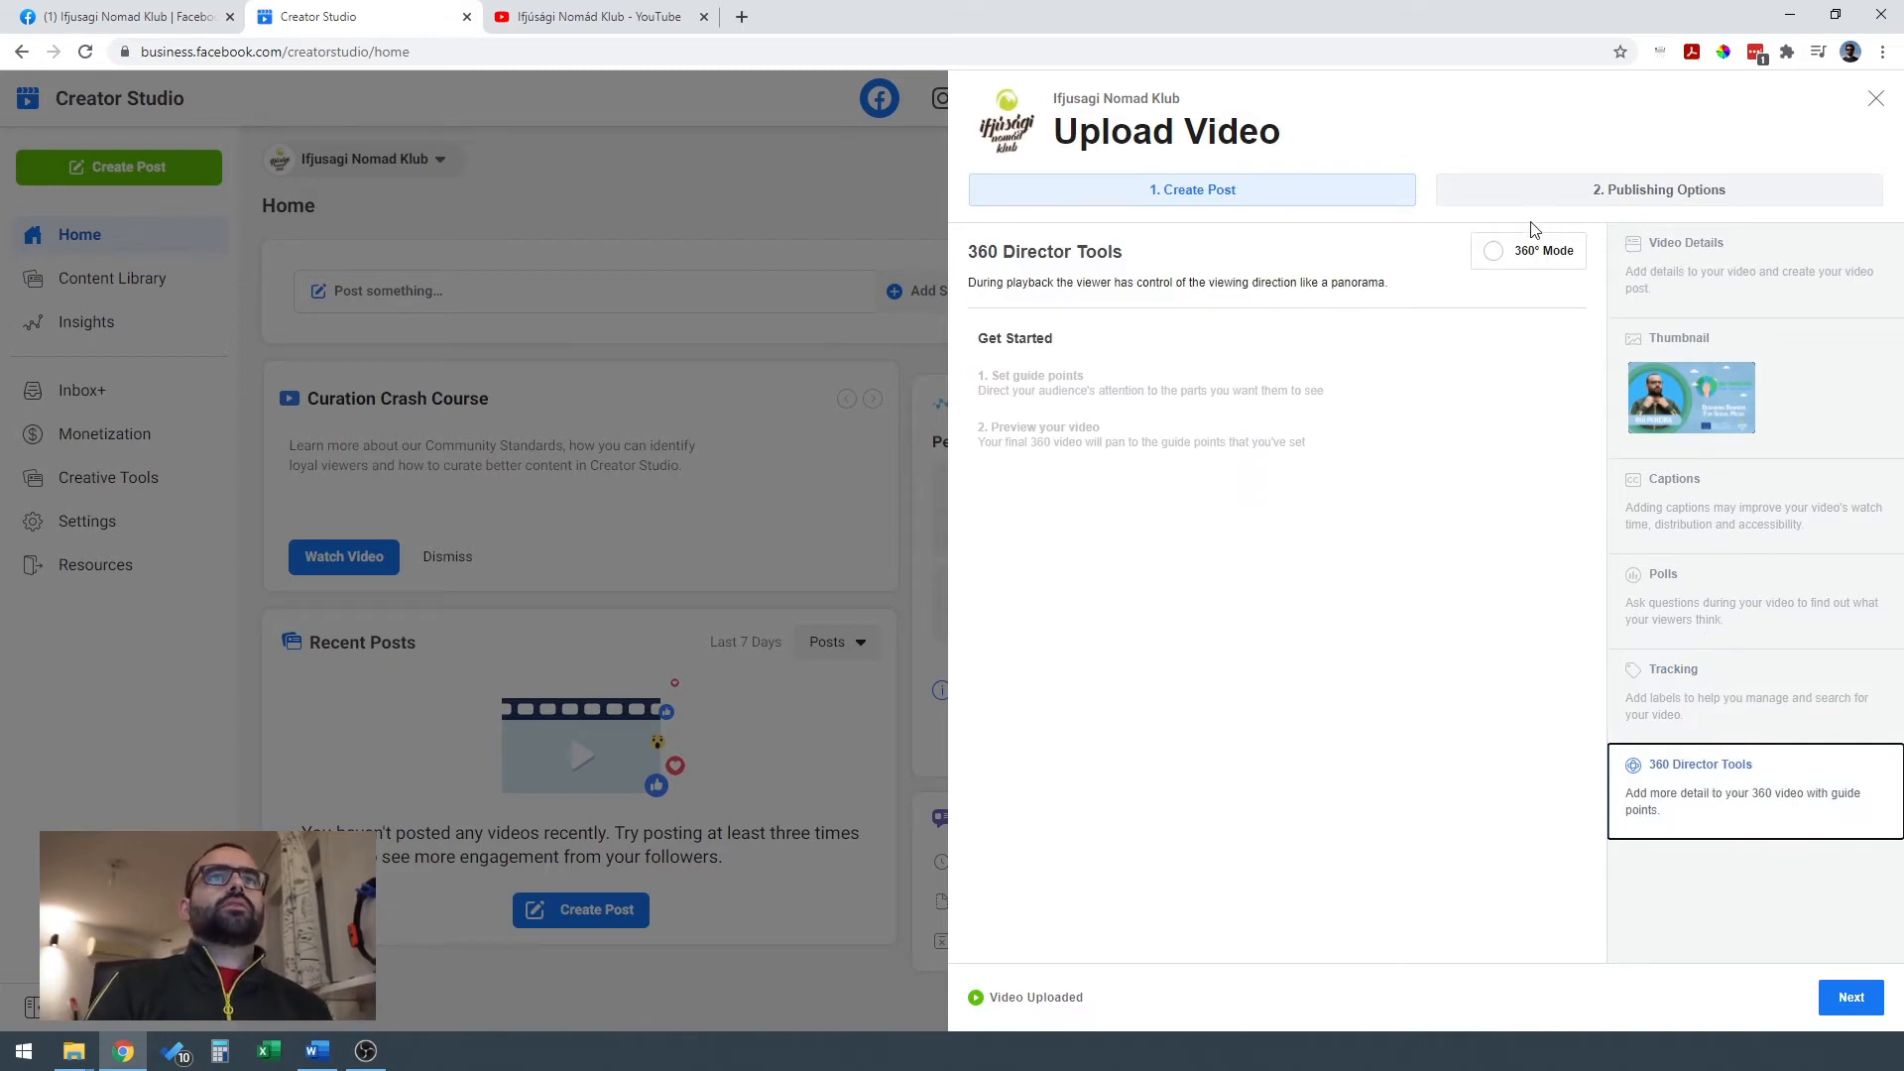
Switch the video's publishing option to Schedule, with Mar 23, 2021 as the publishing date.
left_click(1676, 190)
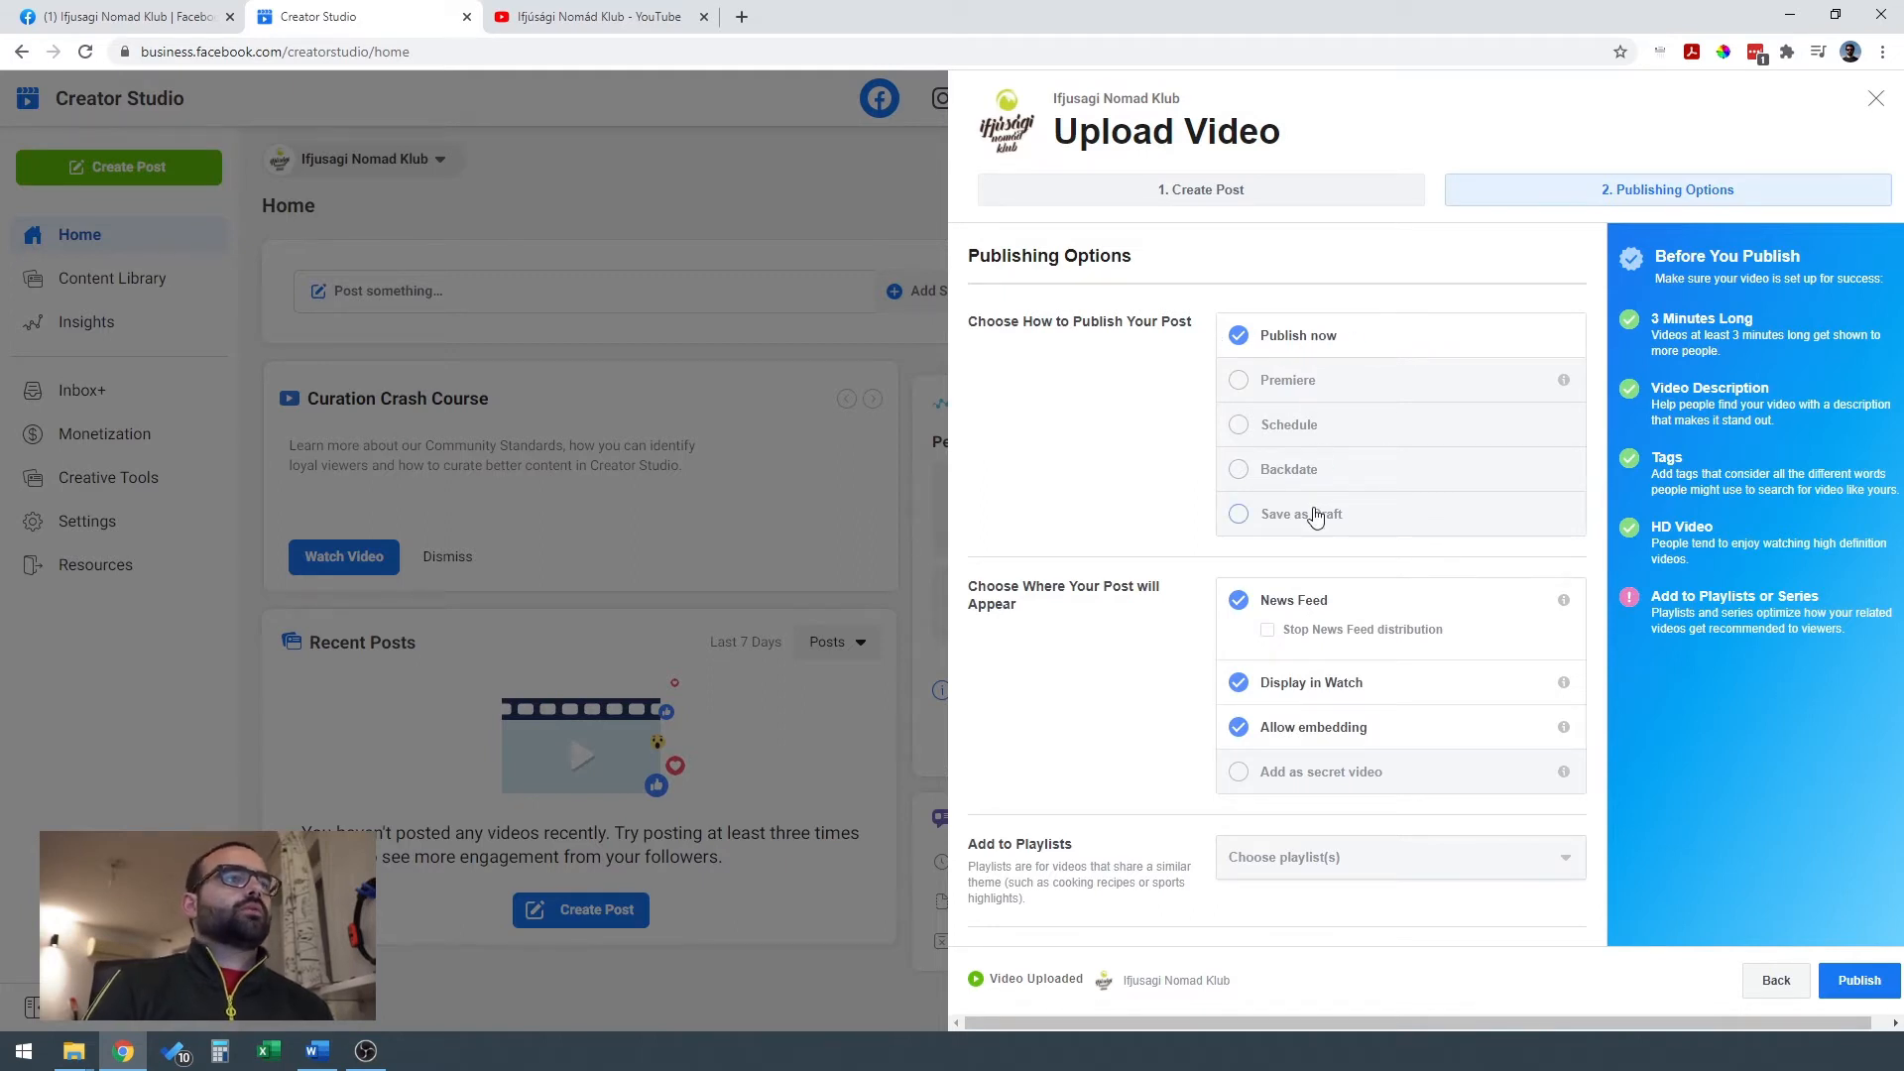
left_click(1370, 397)
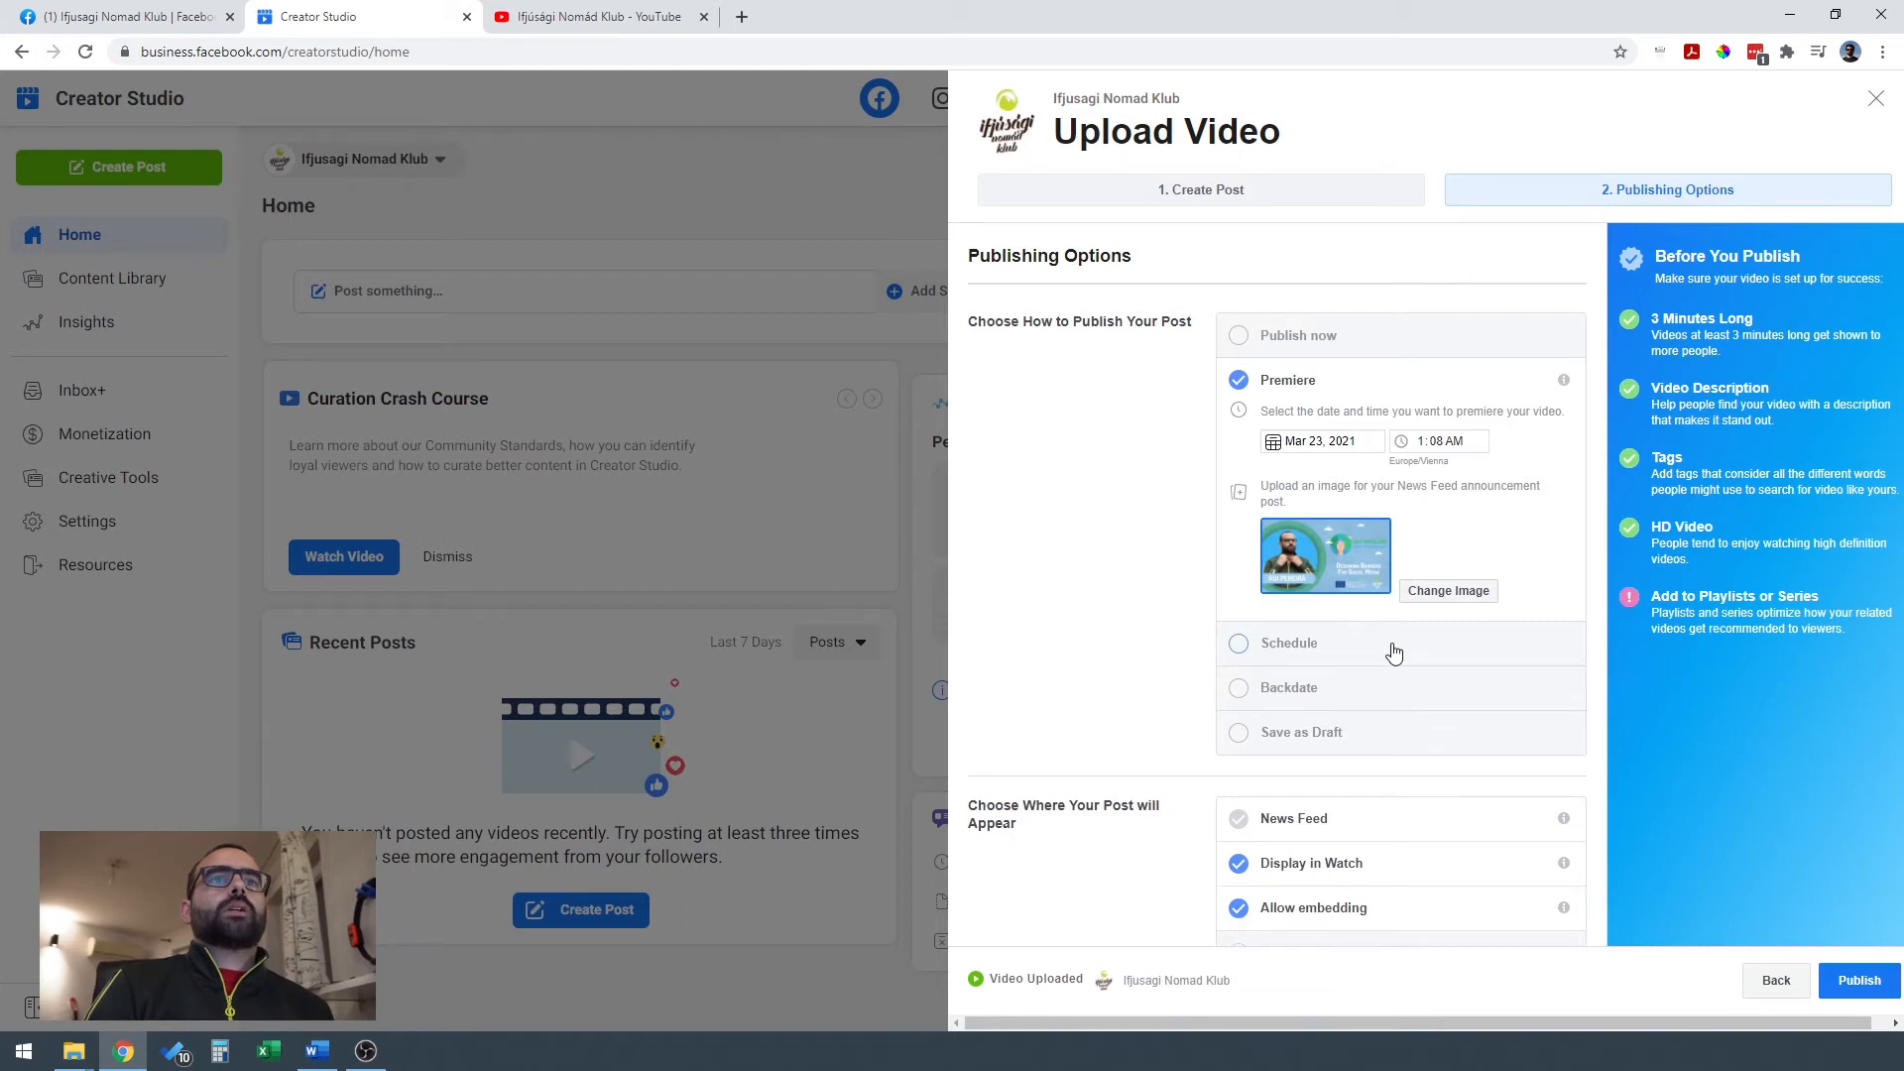
left_click(1395, 651)
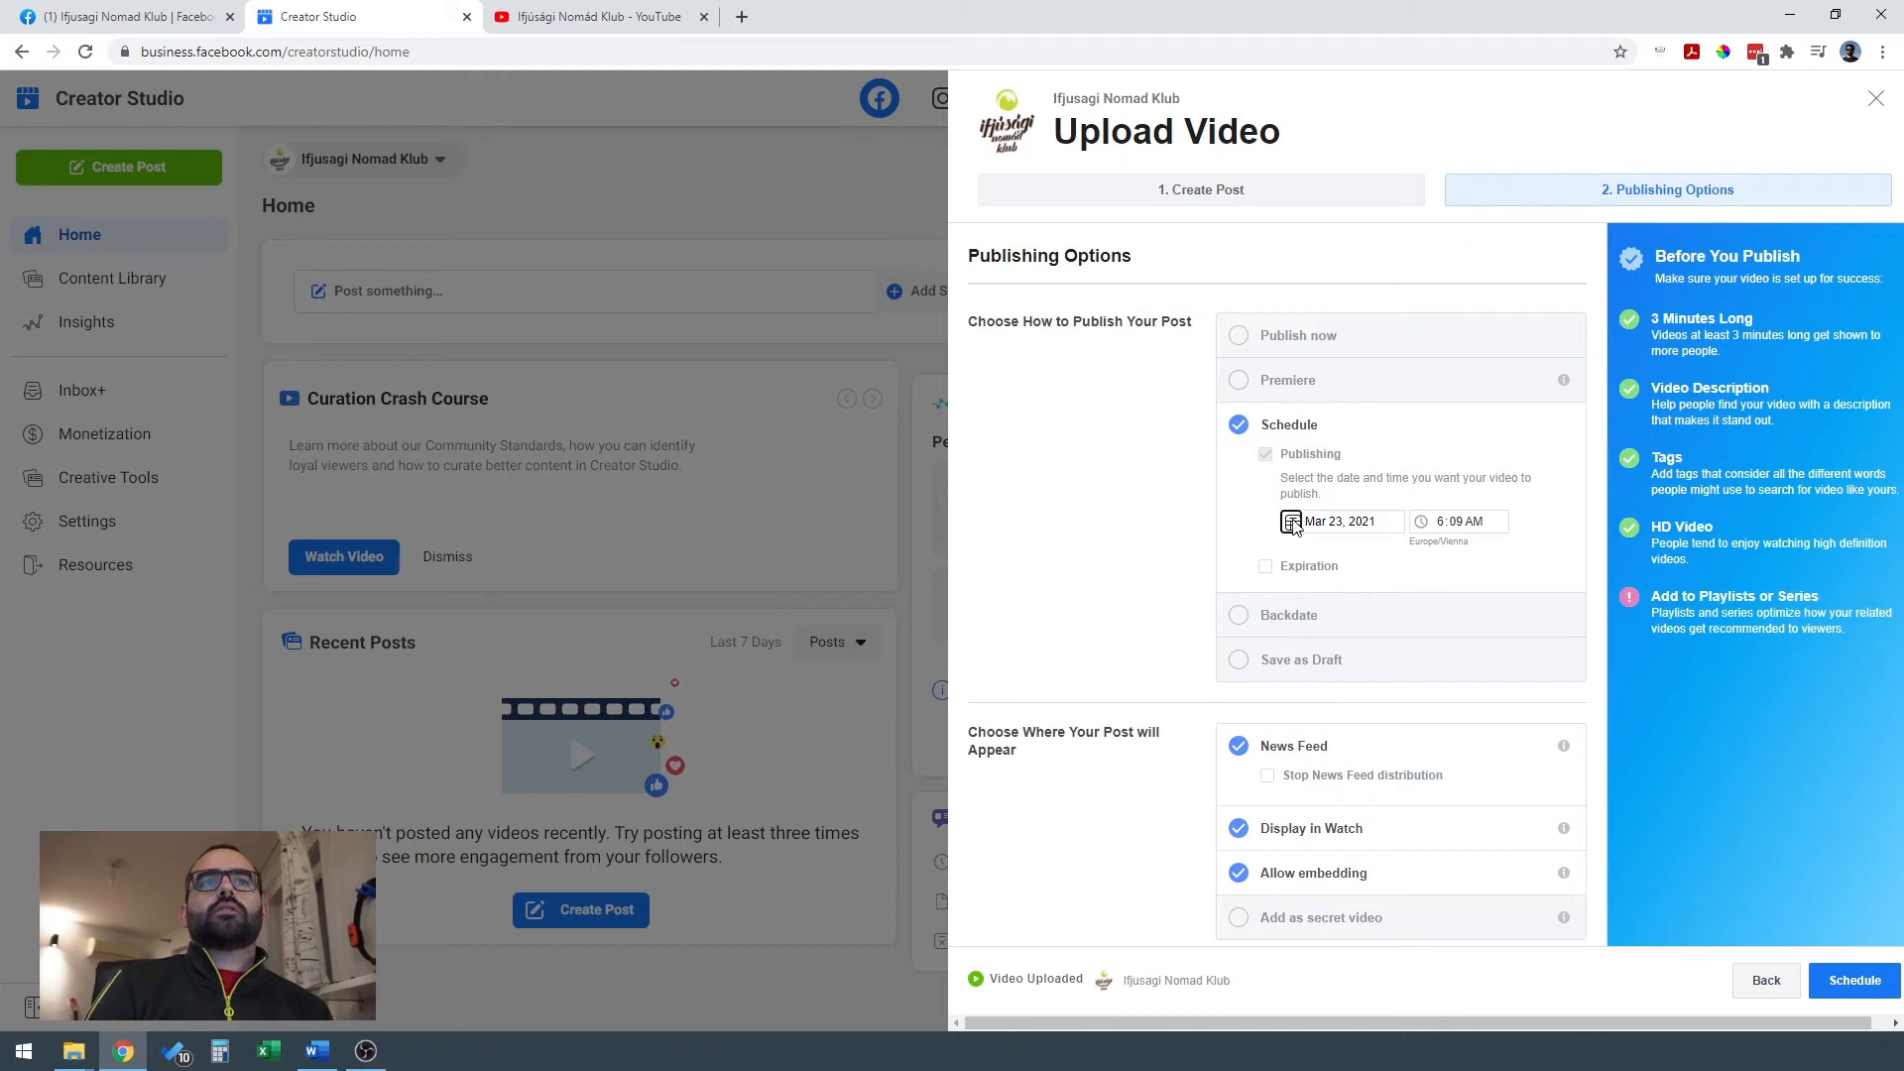
left_click(1292, 524)
left_click(1368, 692)
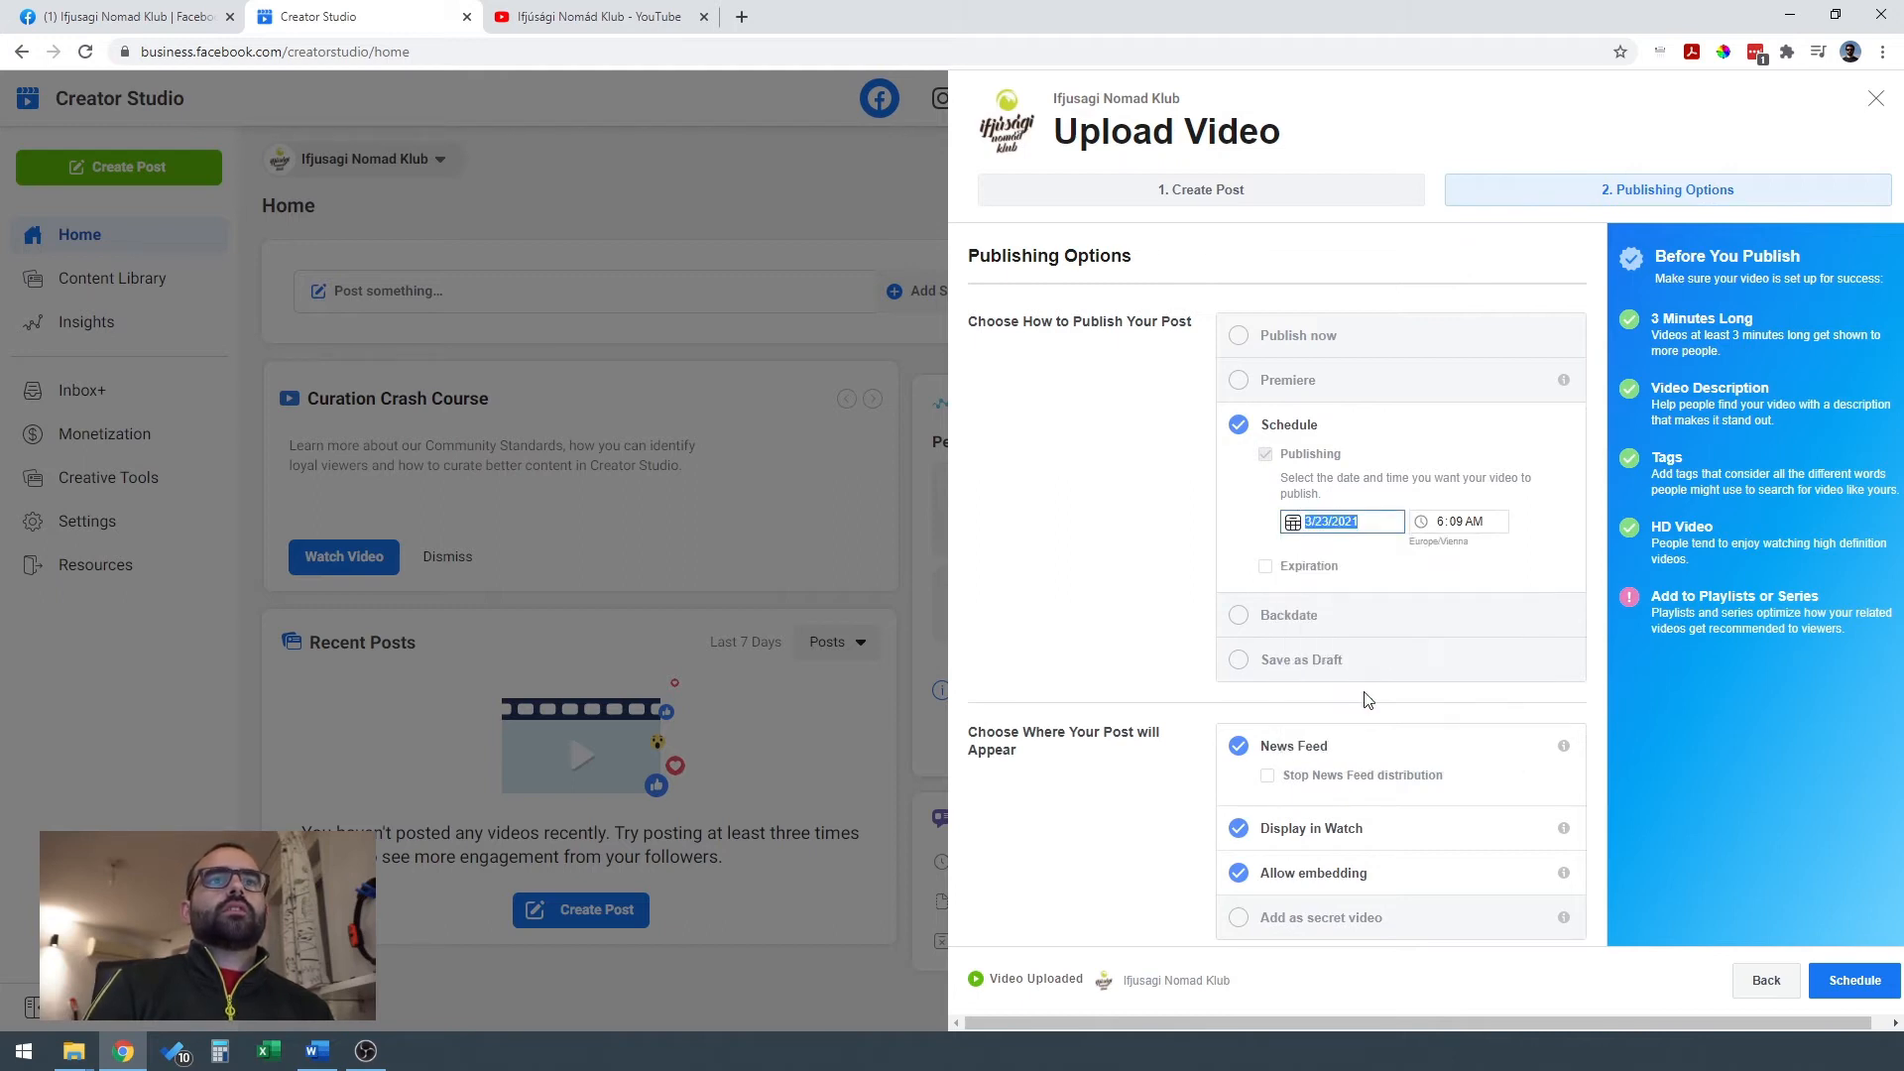
Set the scheduled publishing time to 5:00 PM.
left_click(1441, 528)
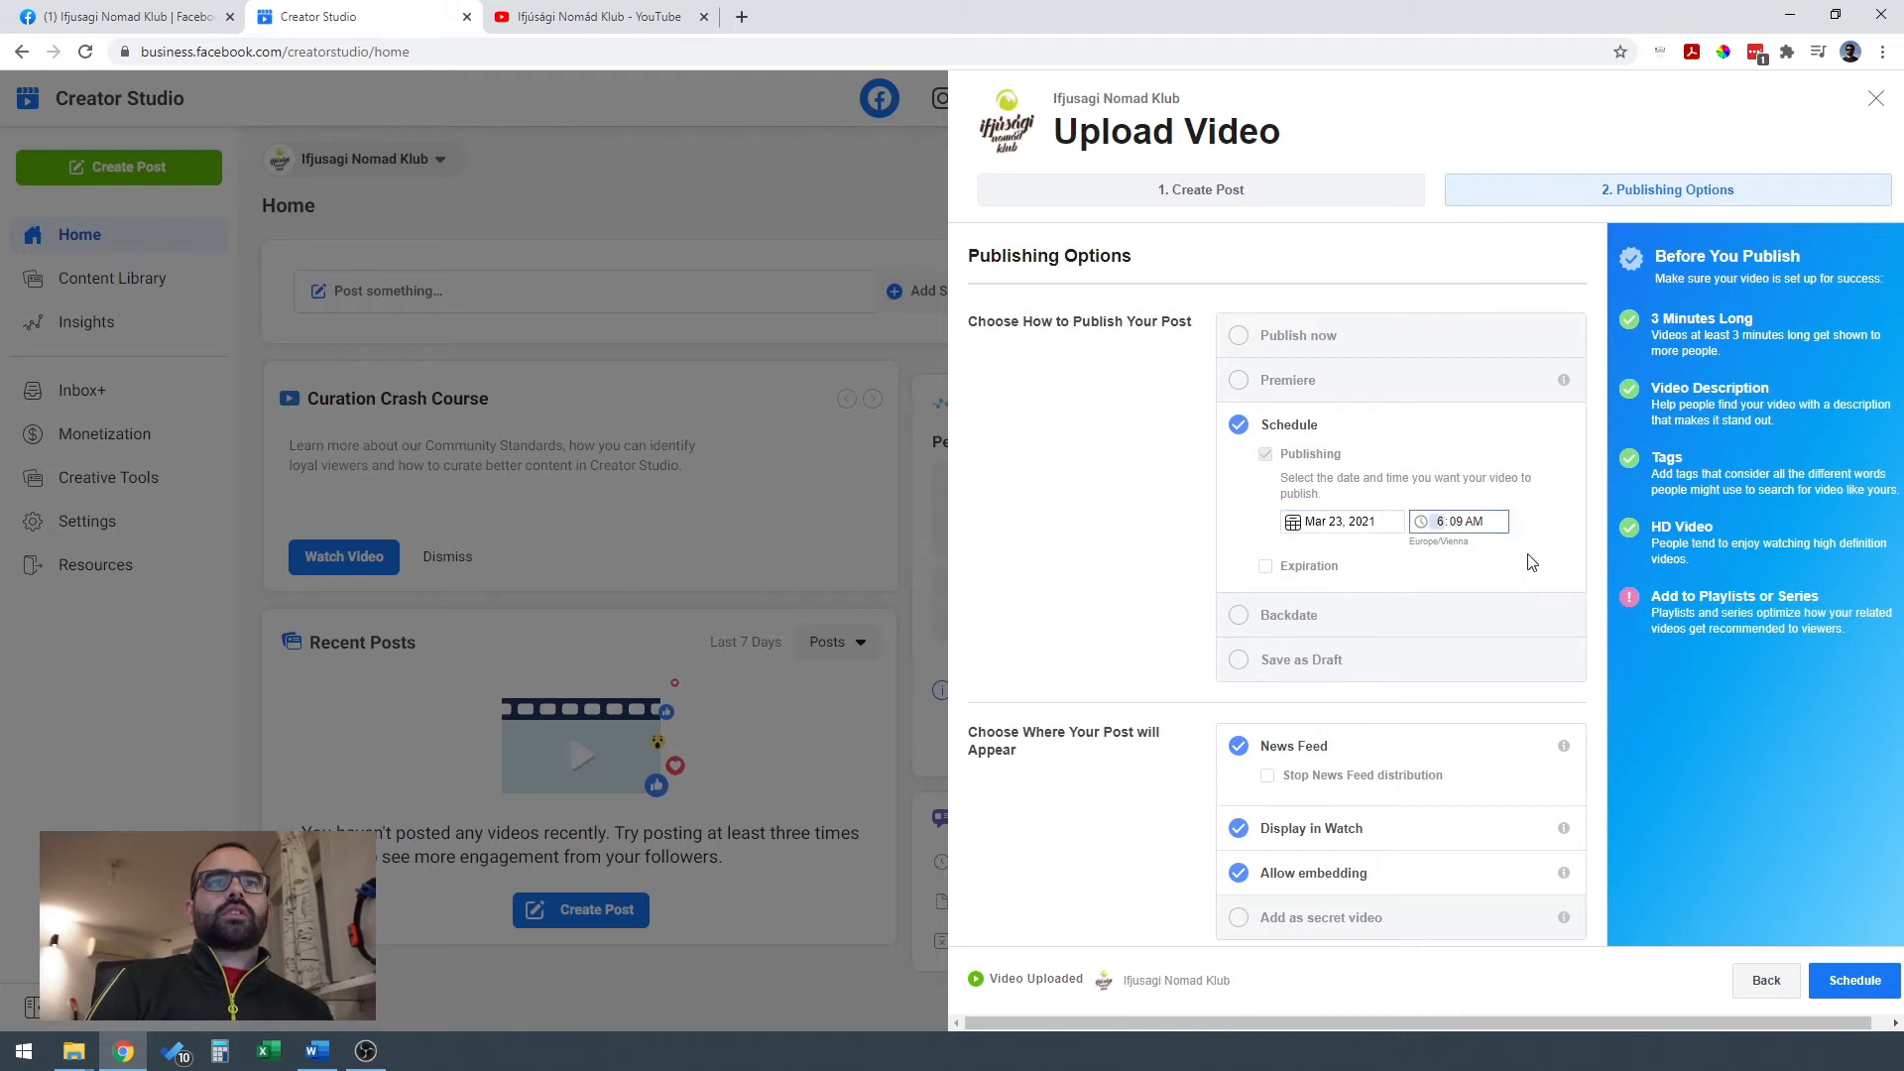
type("5")
left_click(1462, 526)
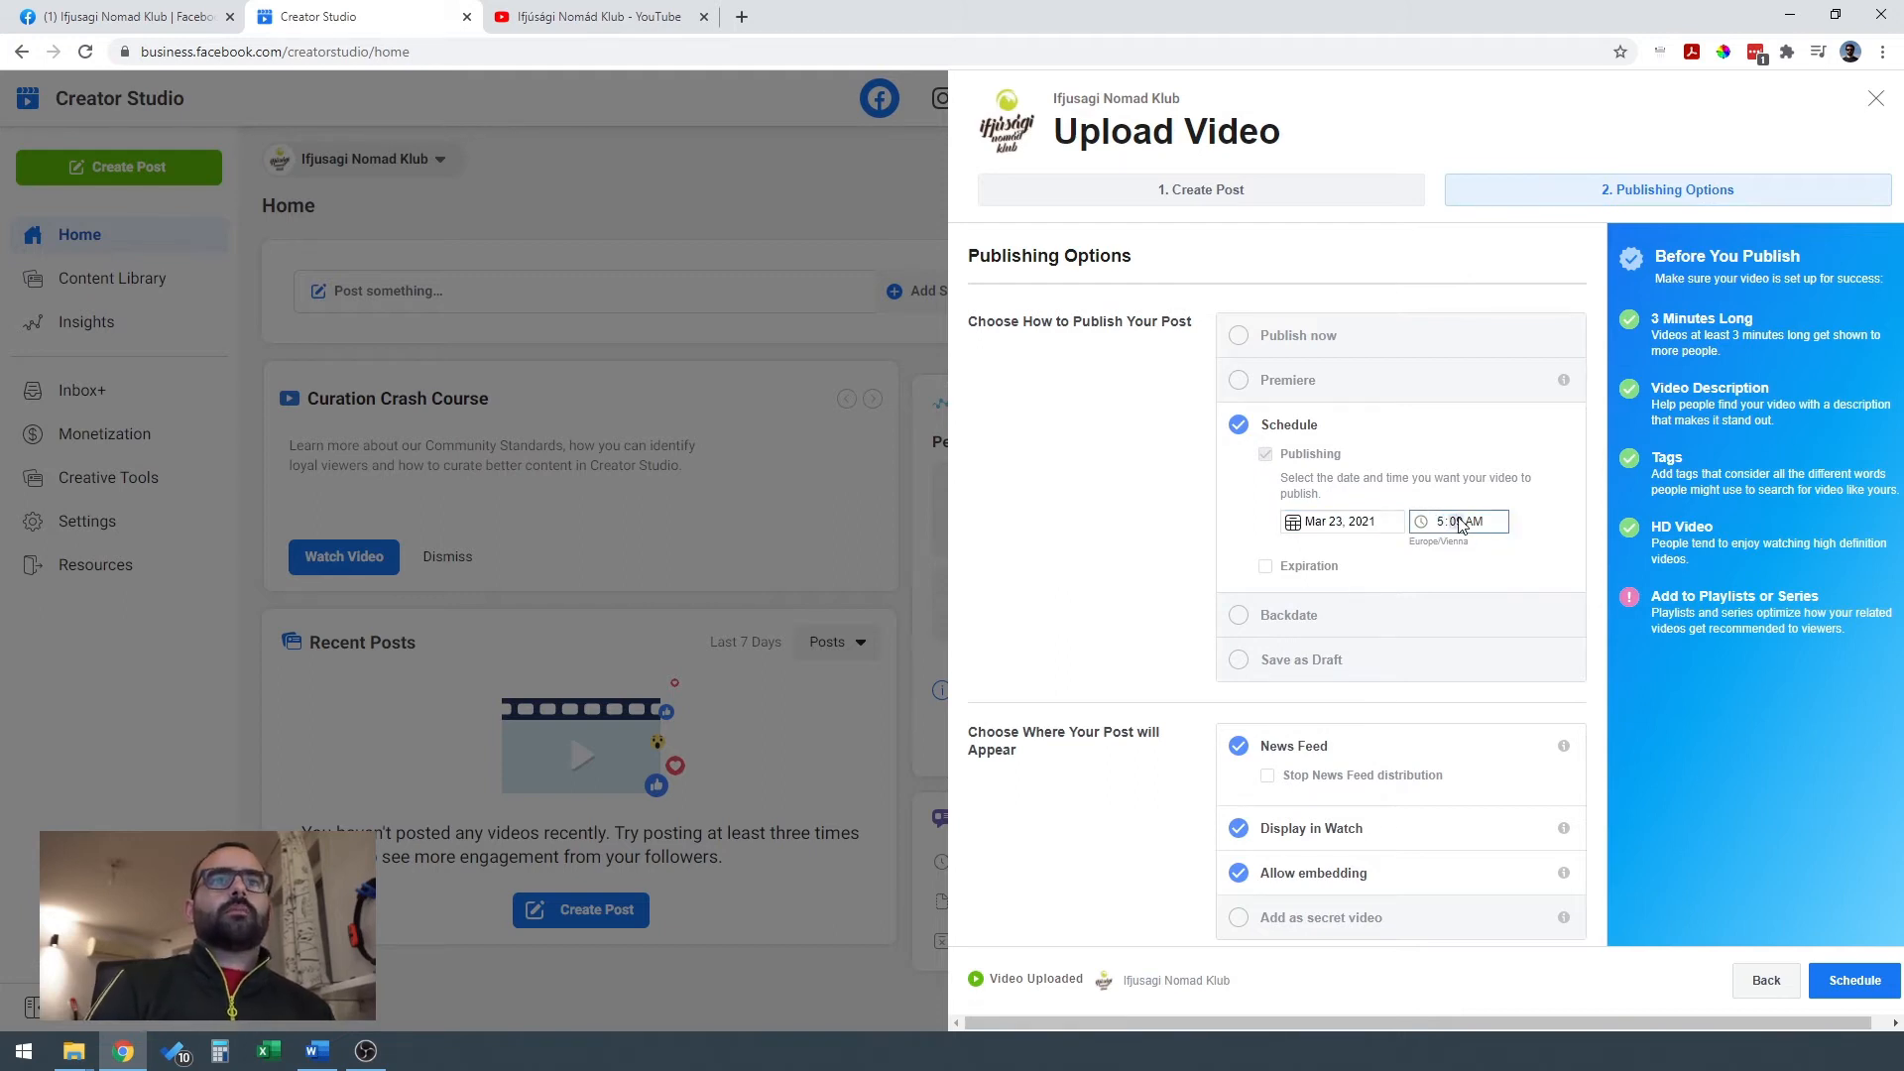
type("00")
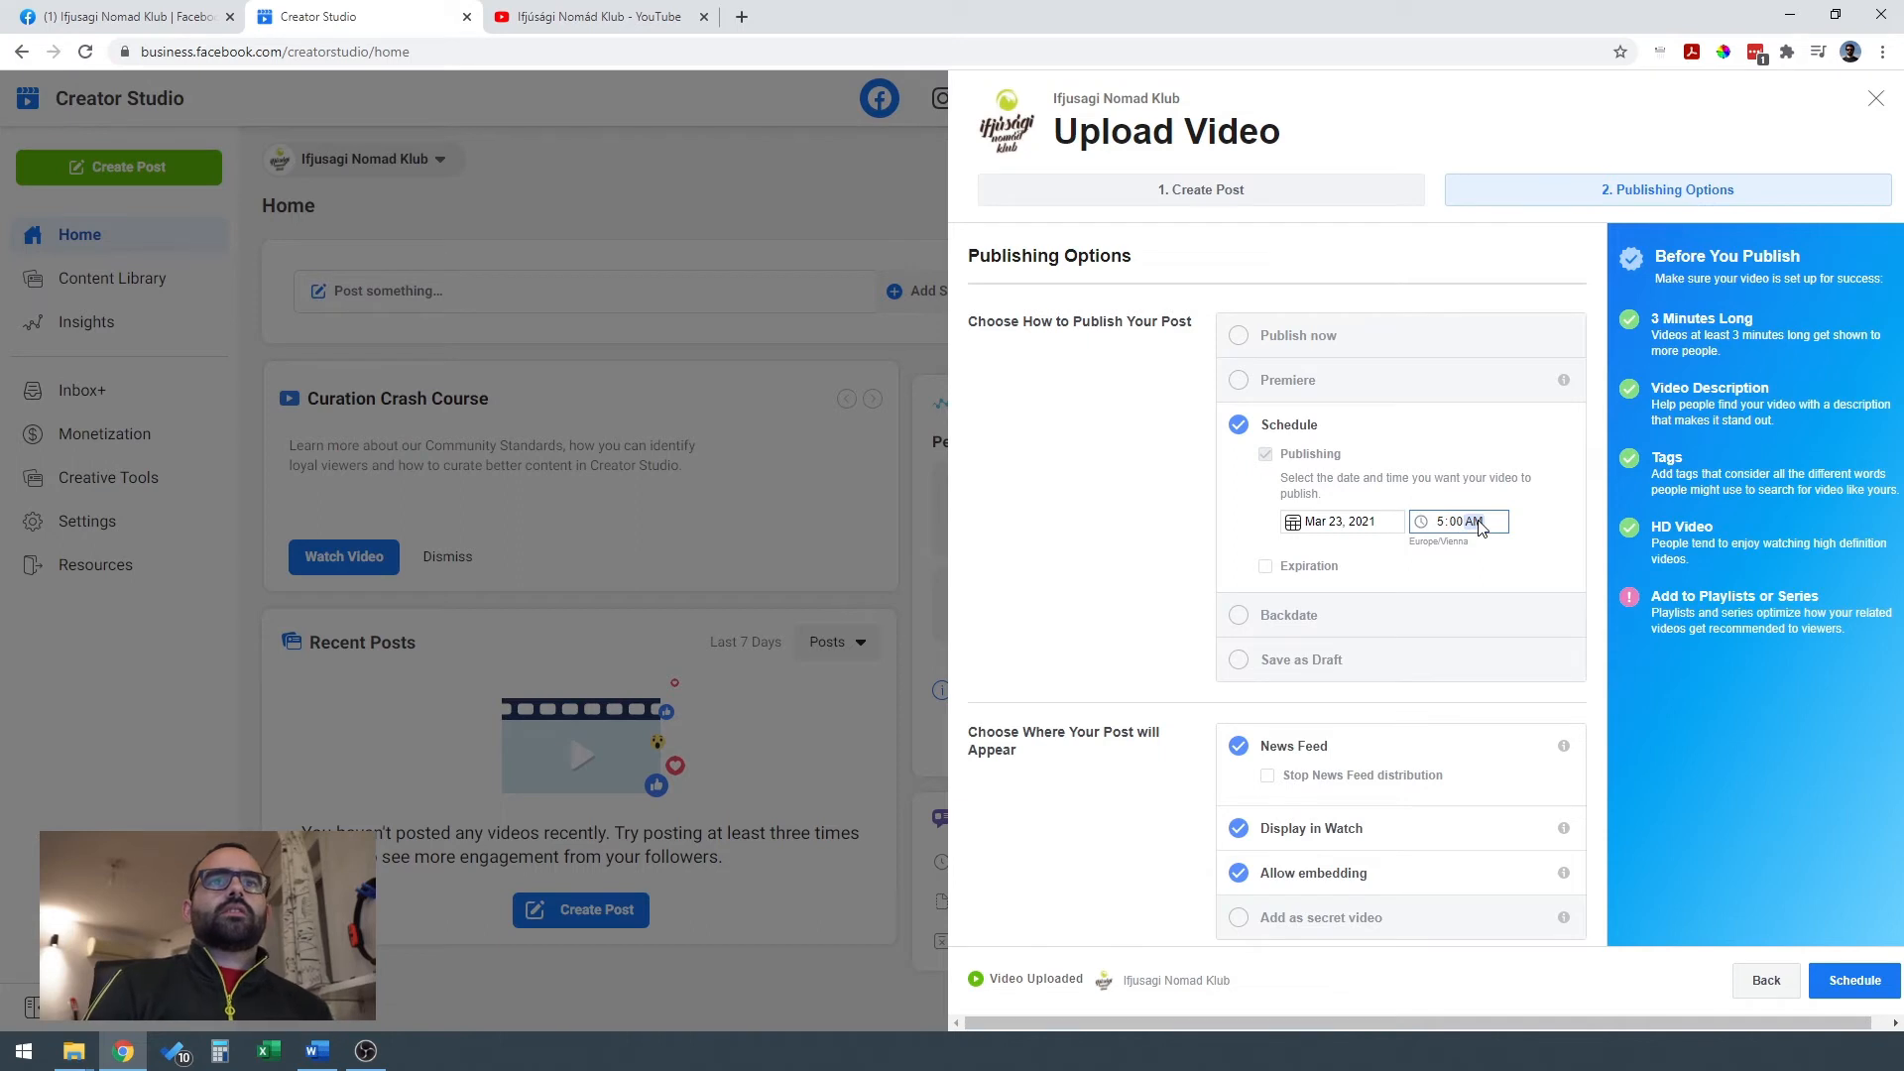
left_click(1551, 542)
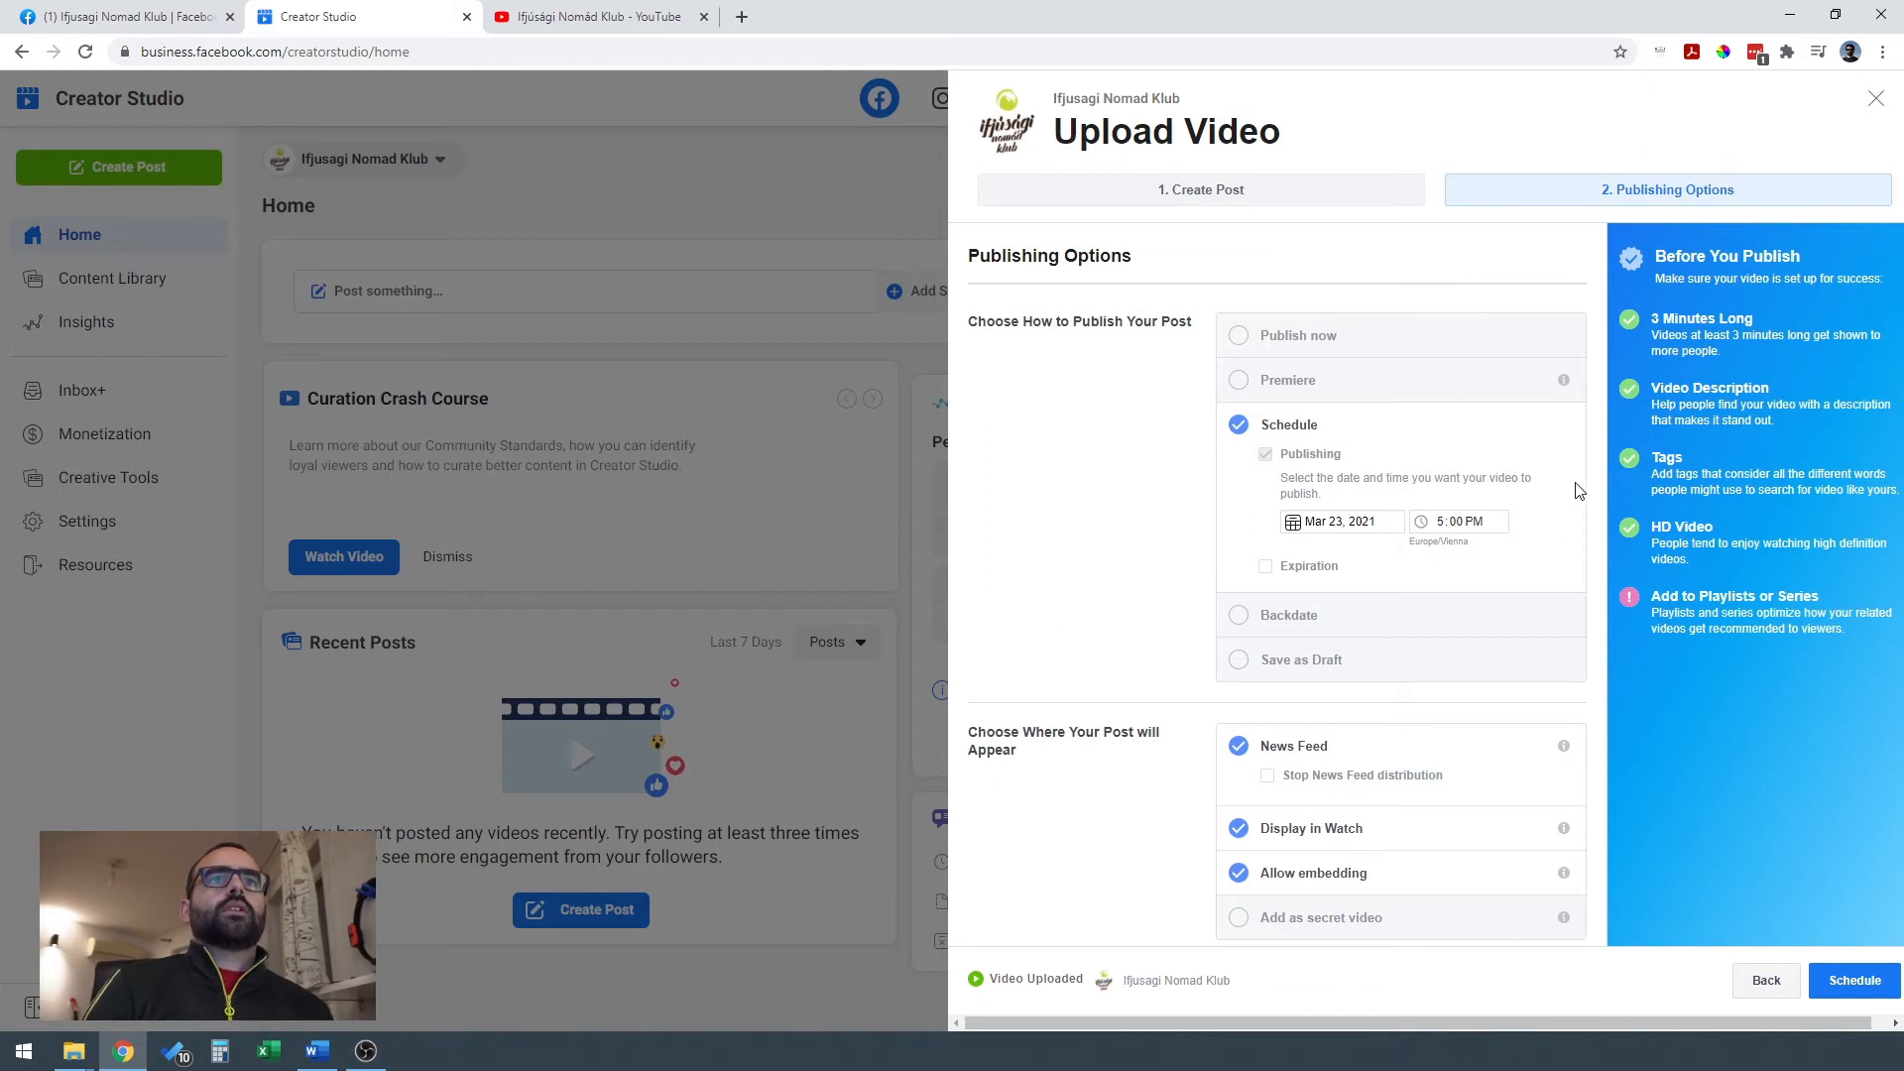
Review the publishing options for post placement, playlists, series, availability to other Pages and moderation.
scroll(1578, 492, "down", 1)
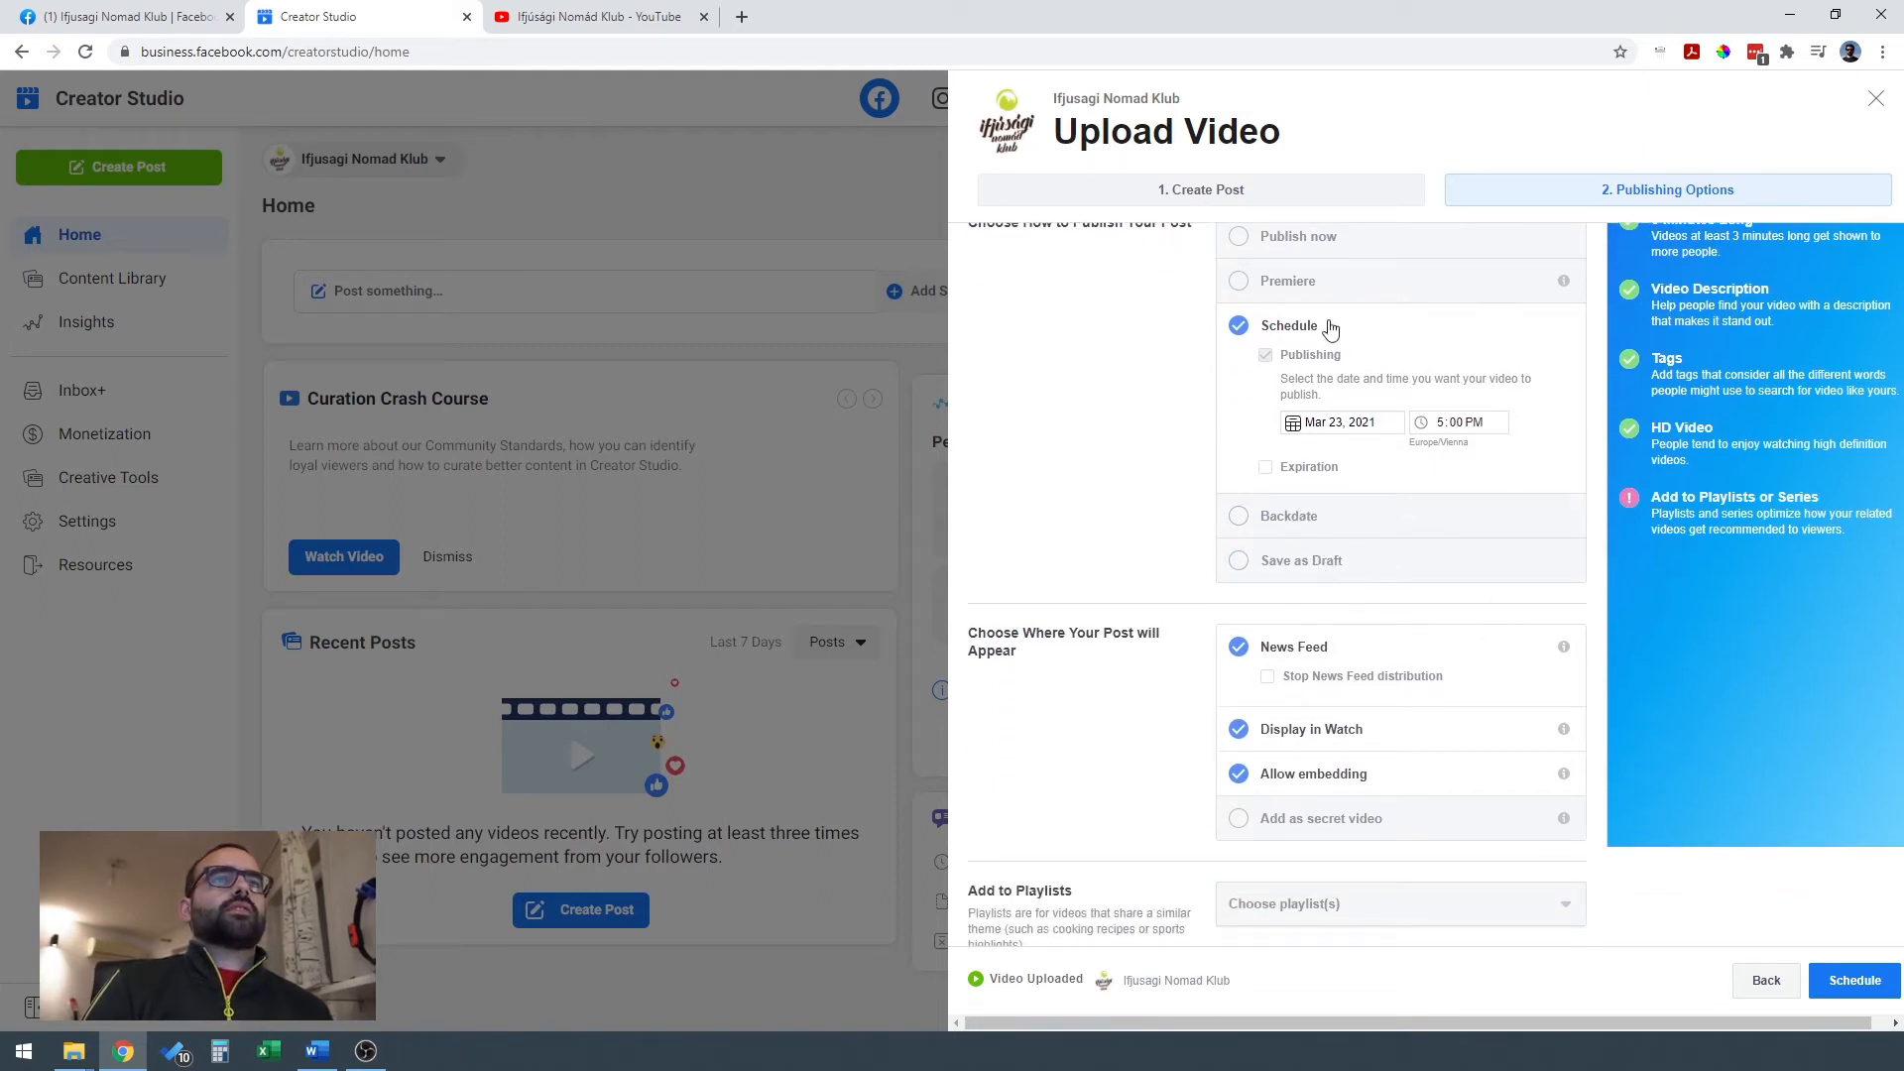
scroll(1553, 635, "up", 1)
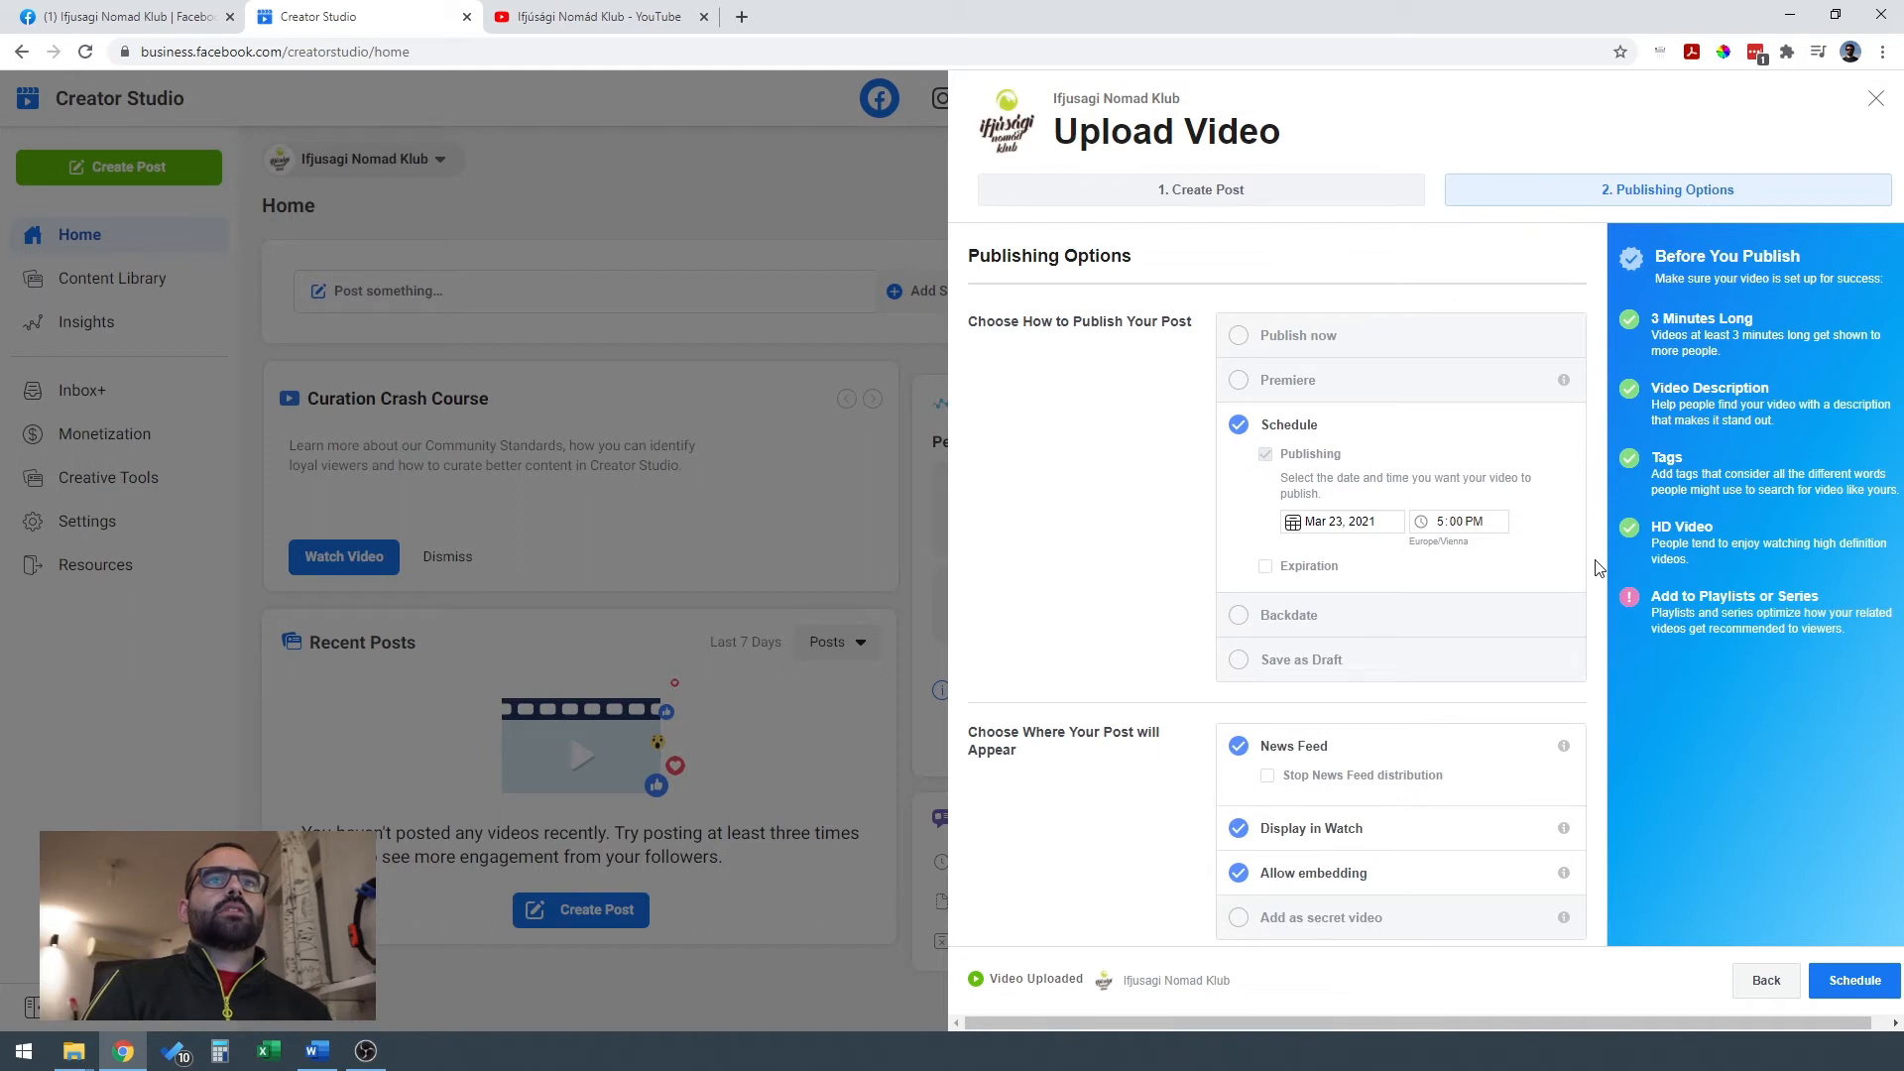
scroll(1596, 567, "down", 2)
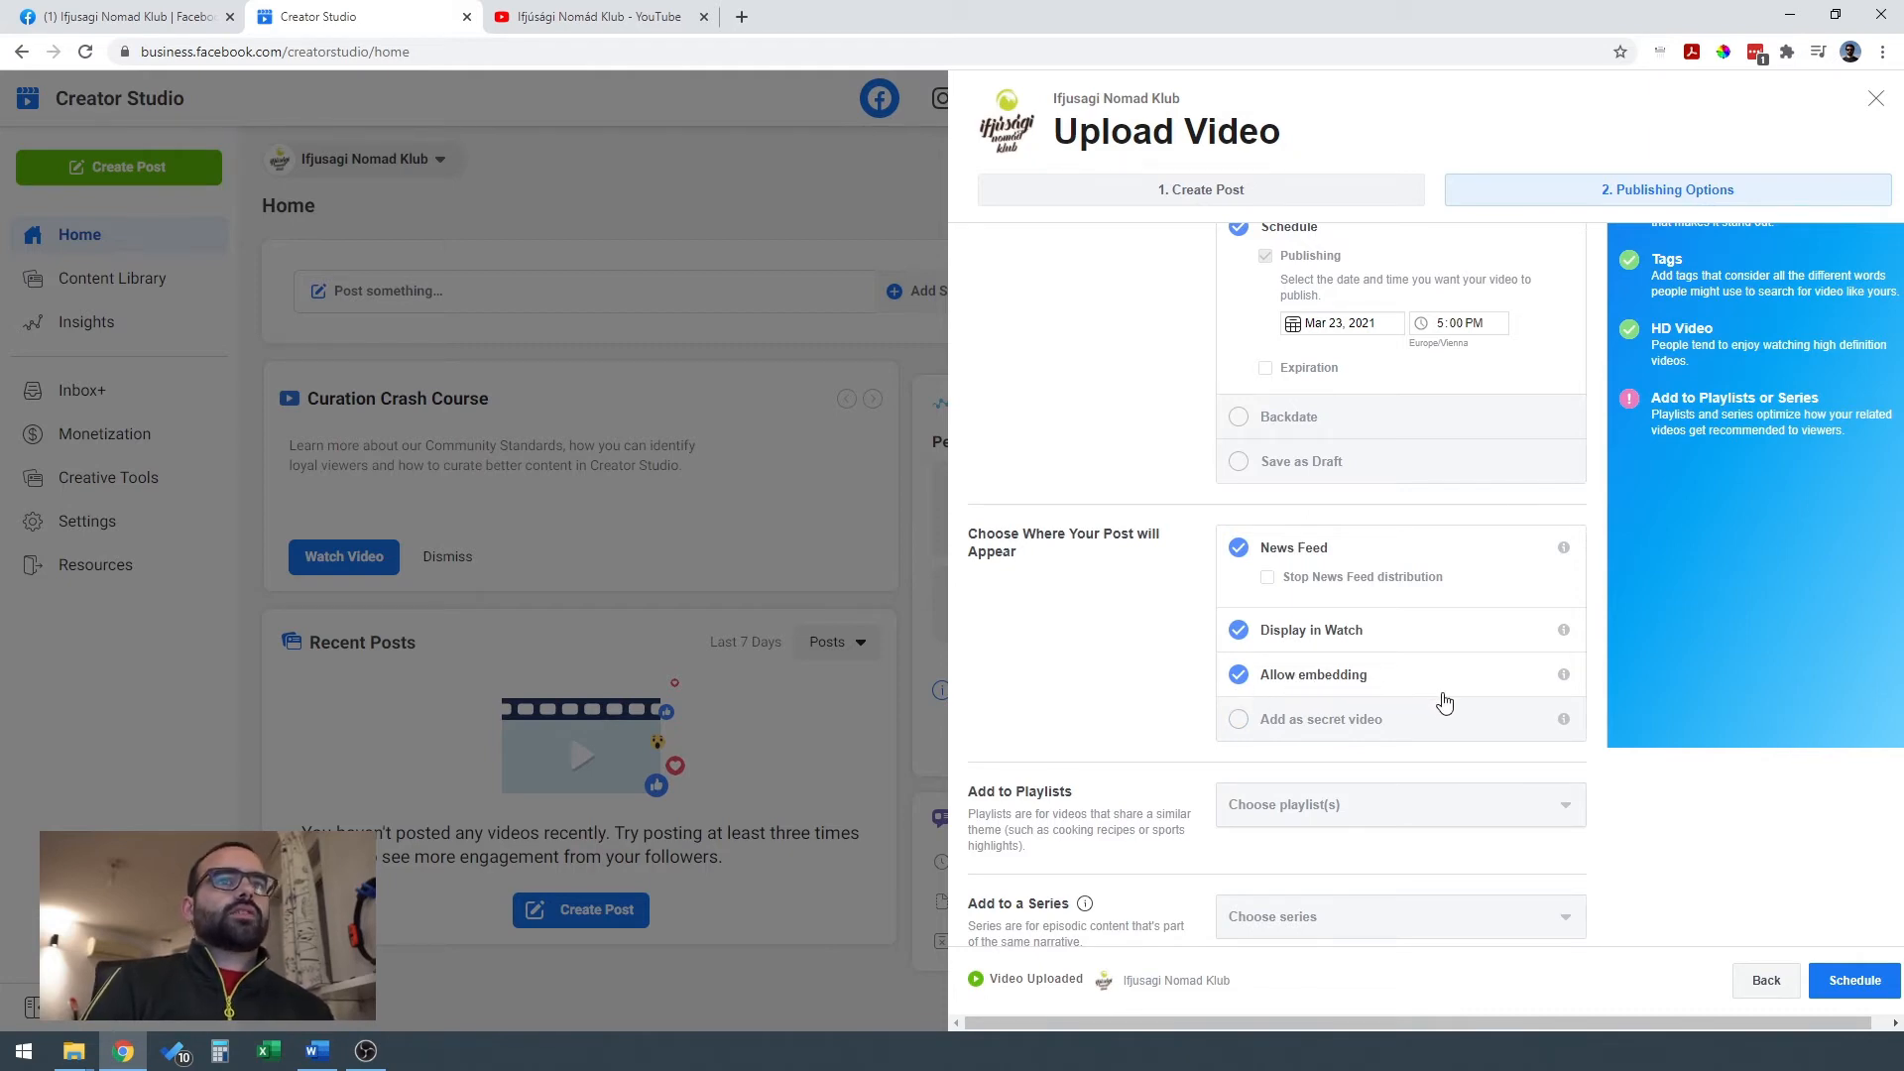
scroll(1155, 634, "down", 1)
scroll(1155, 634, "down", 2)
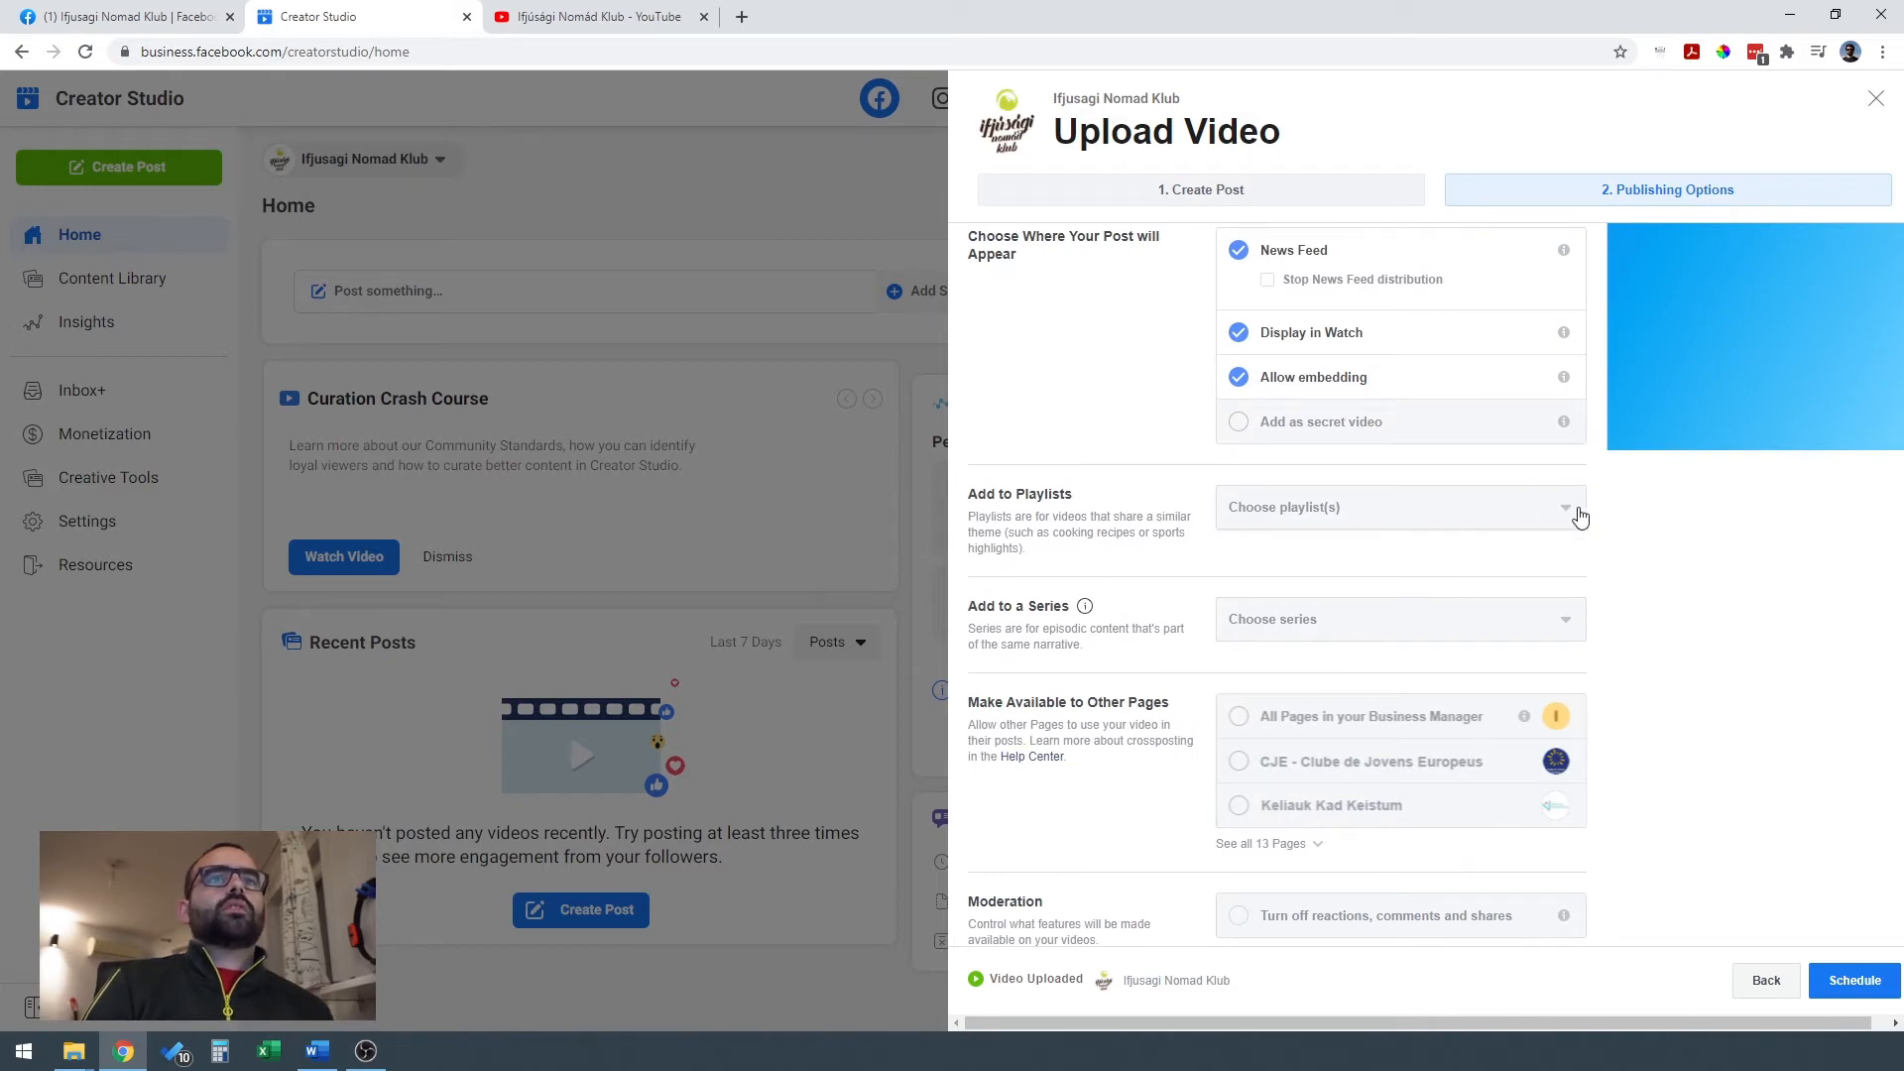
scroll(1484, 642, "up", 1)
scroll(1483, 642, "down", 1)
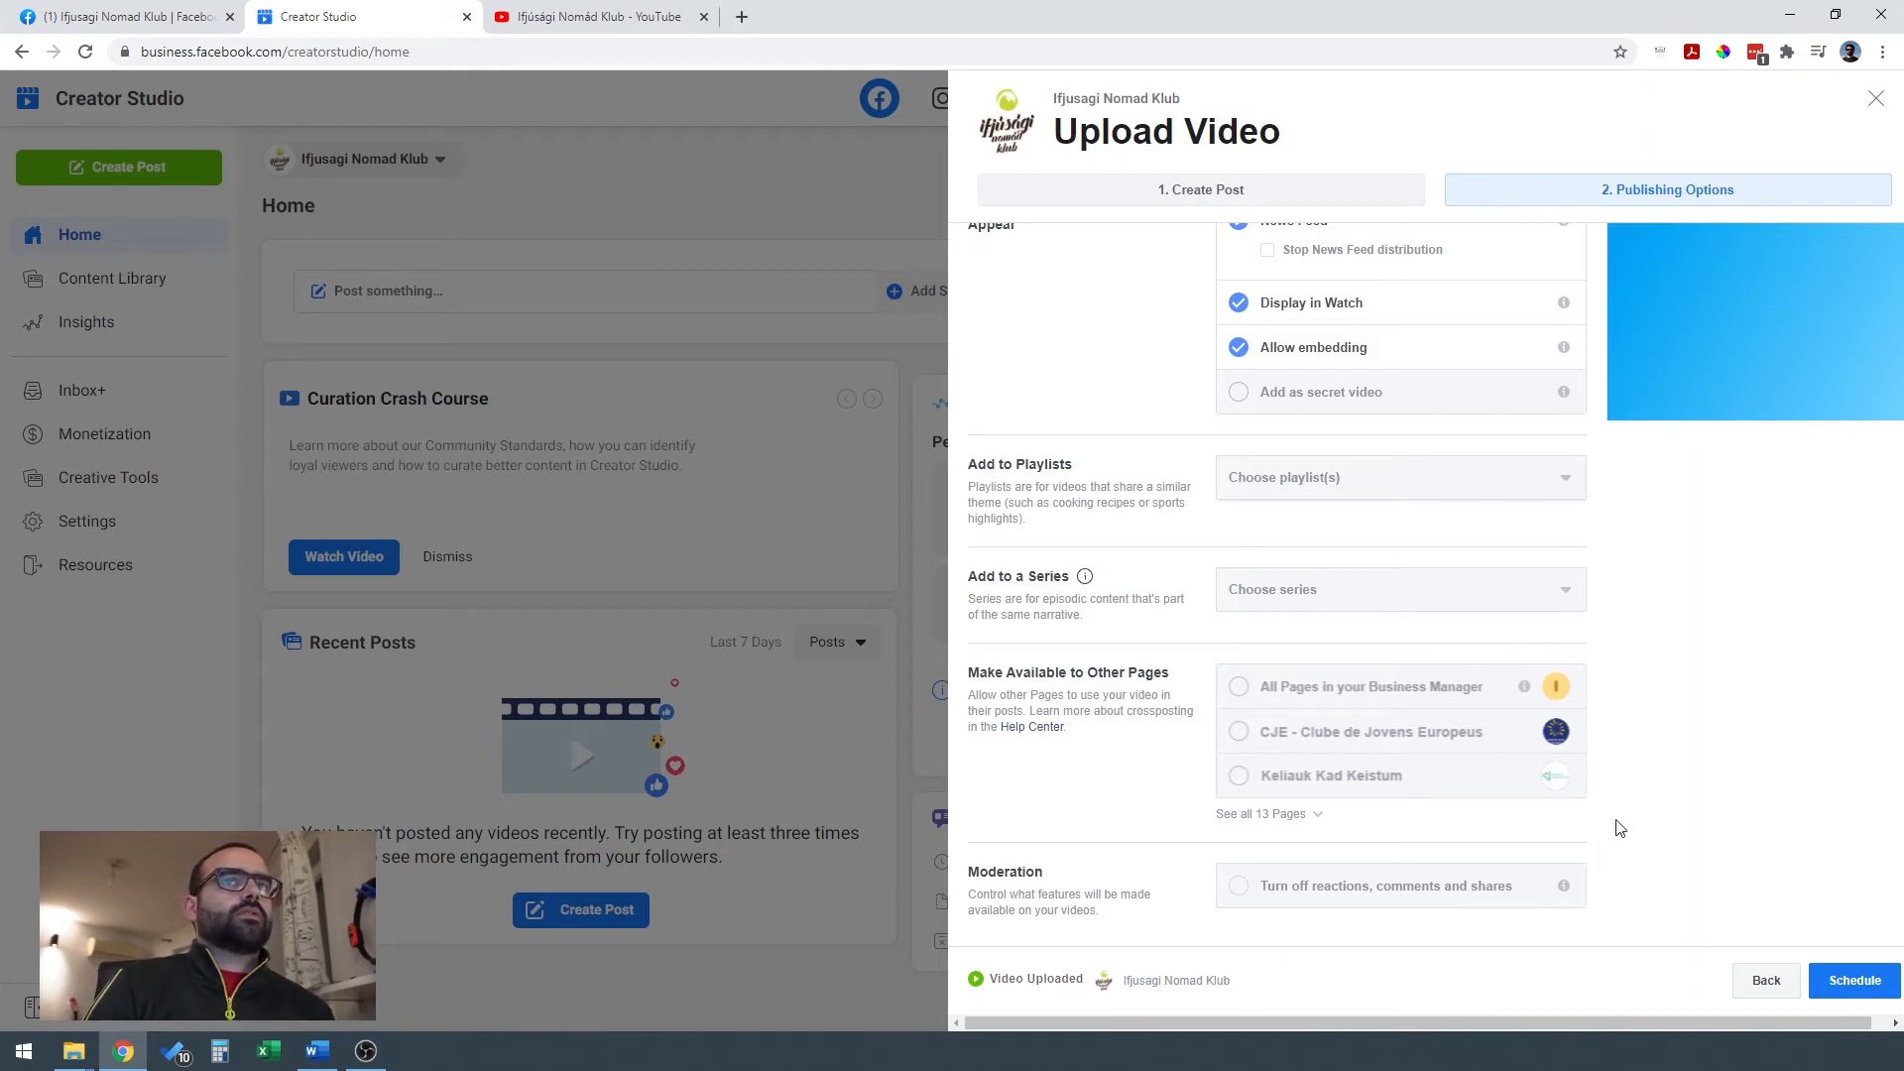
scroll(1695, 862, "up", 5)
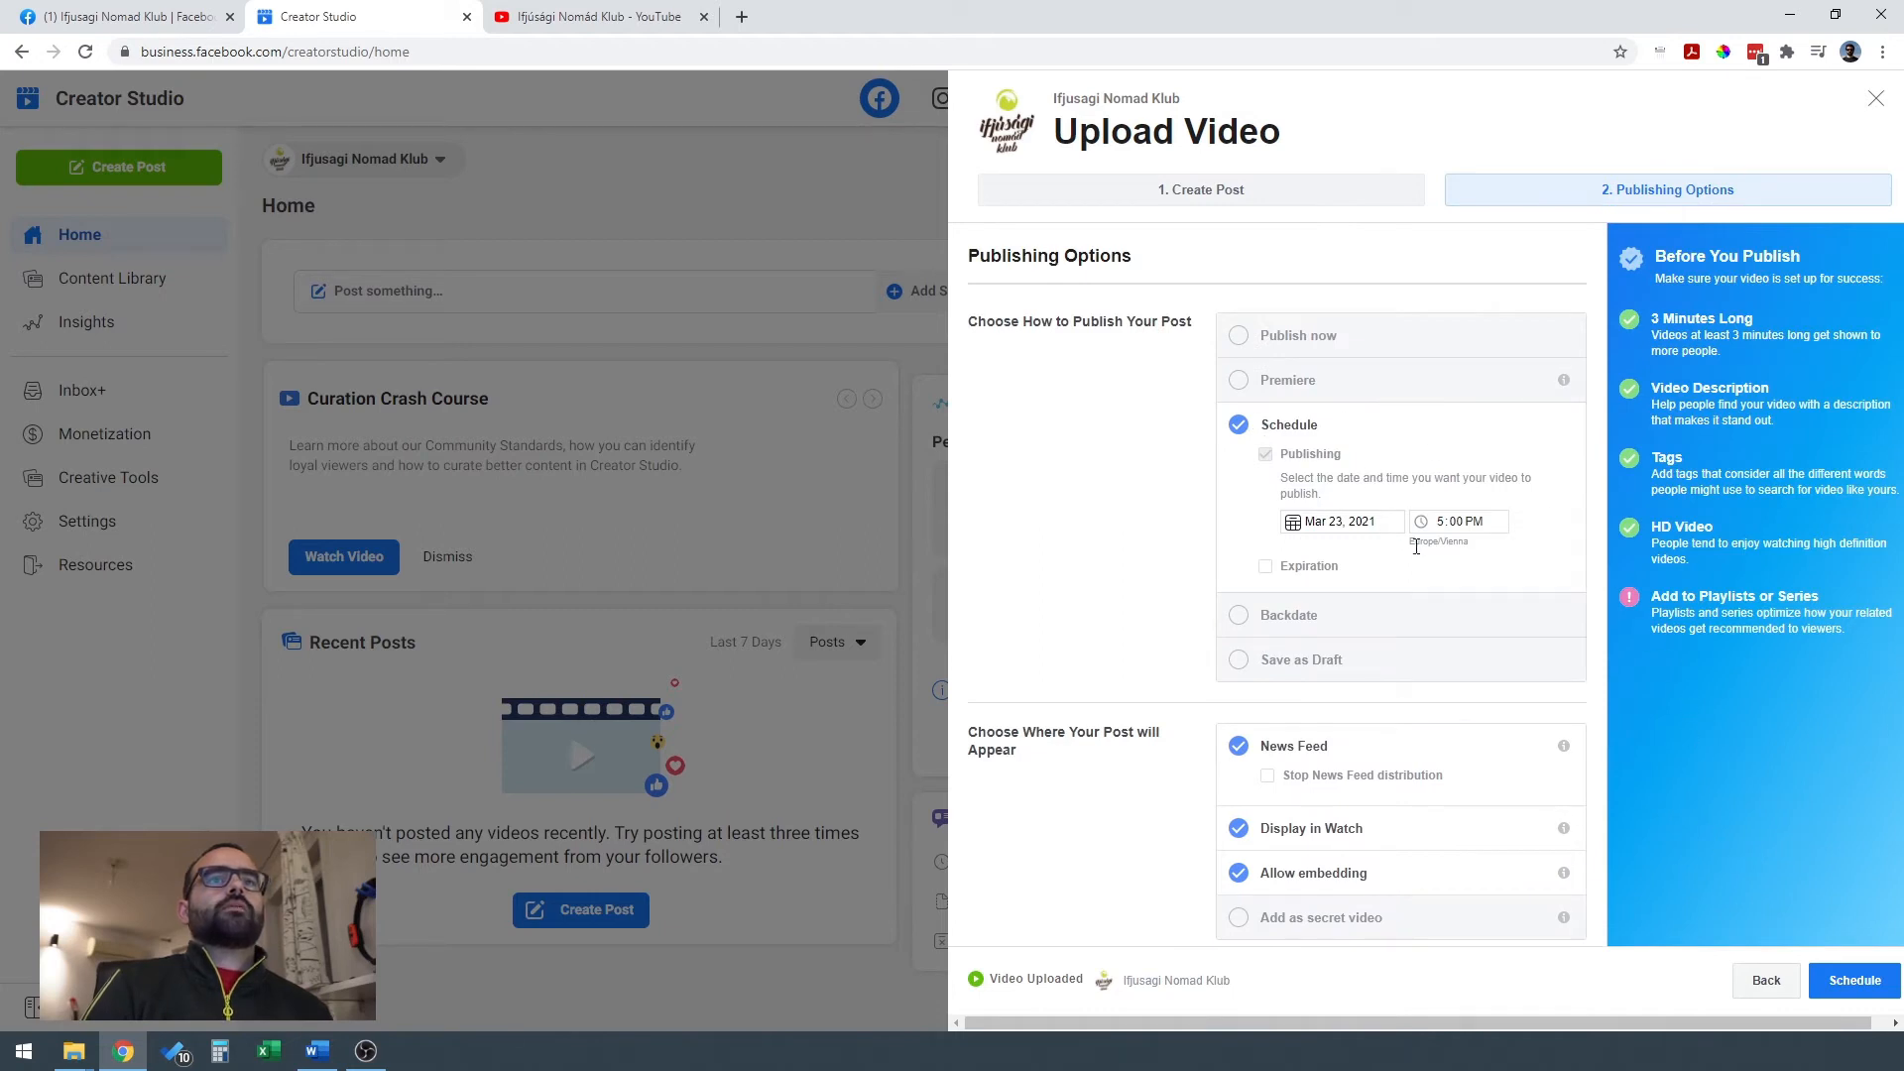
Schedule the video post, then select the Designing Banners for Social Media post in the Content Library.
left_click(1862, 993)
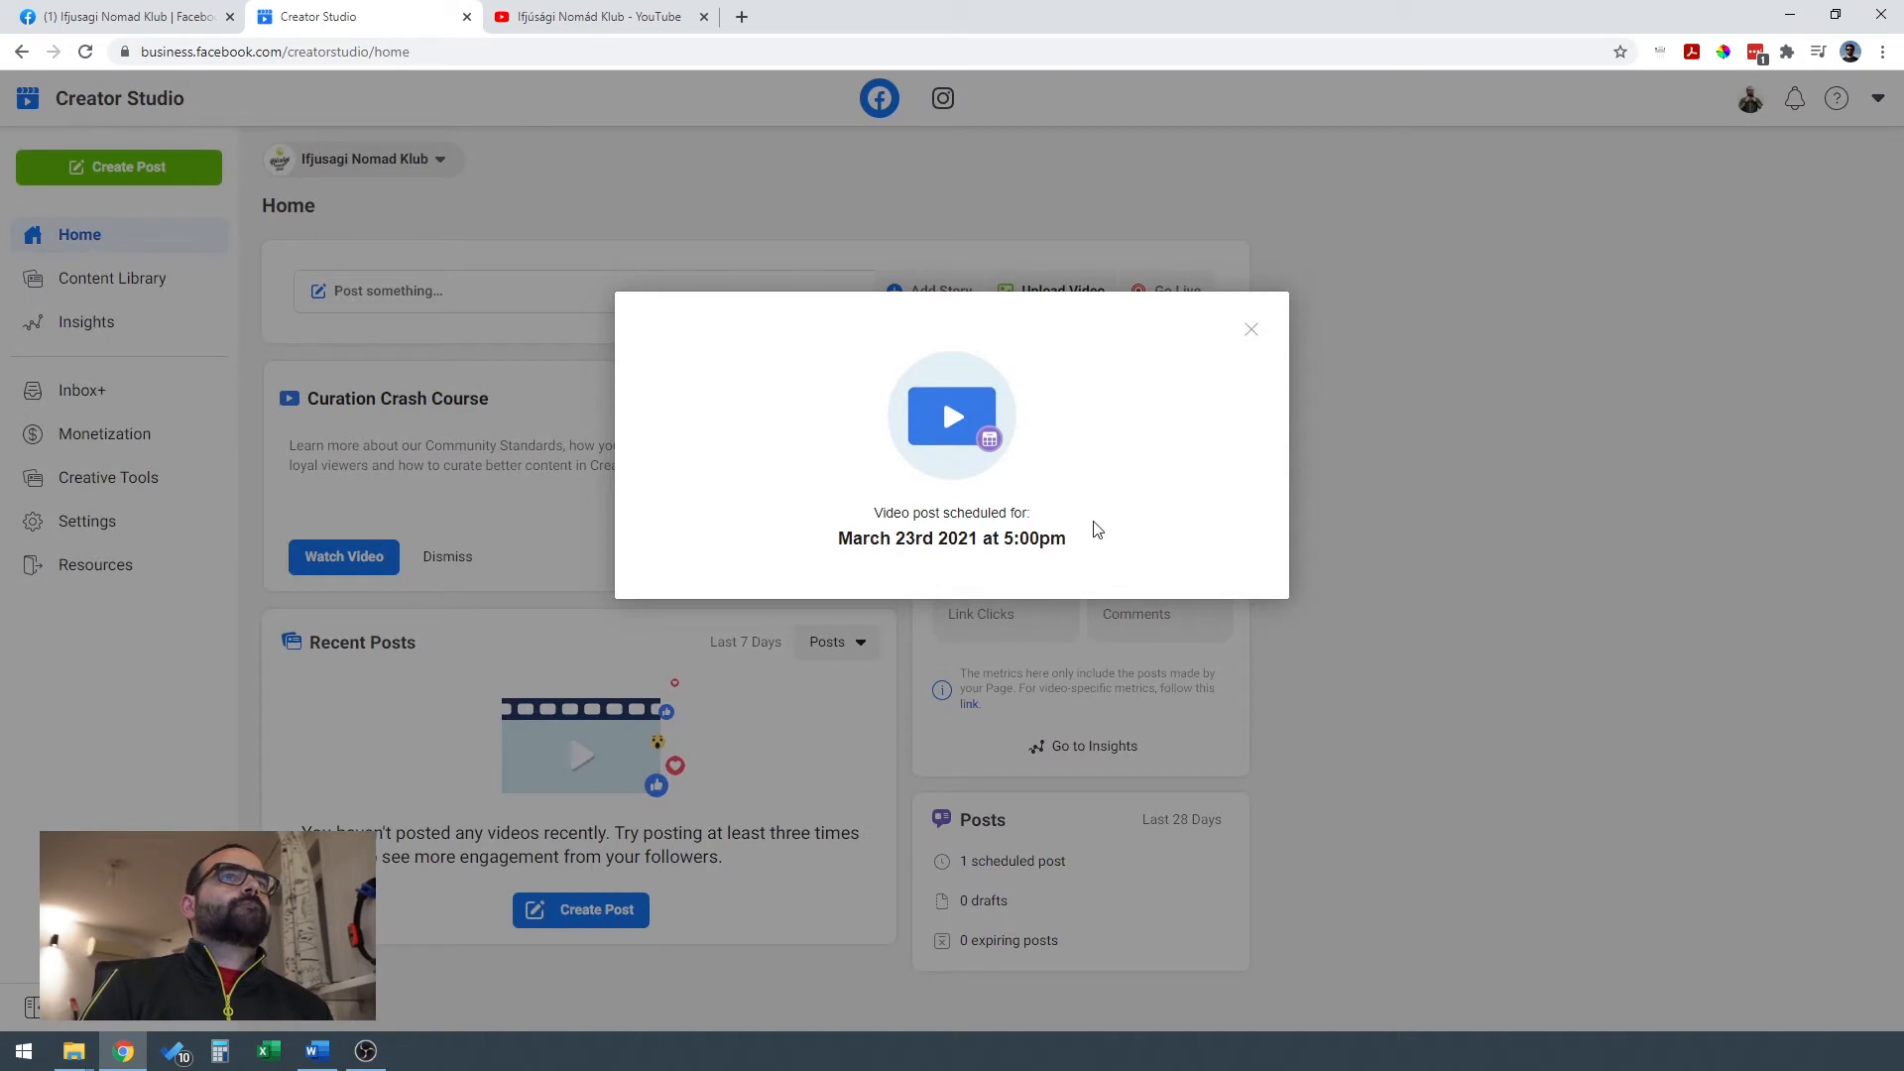
left_click(1252, 330)
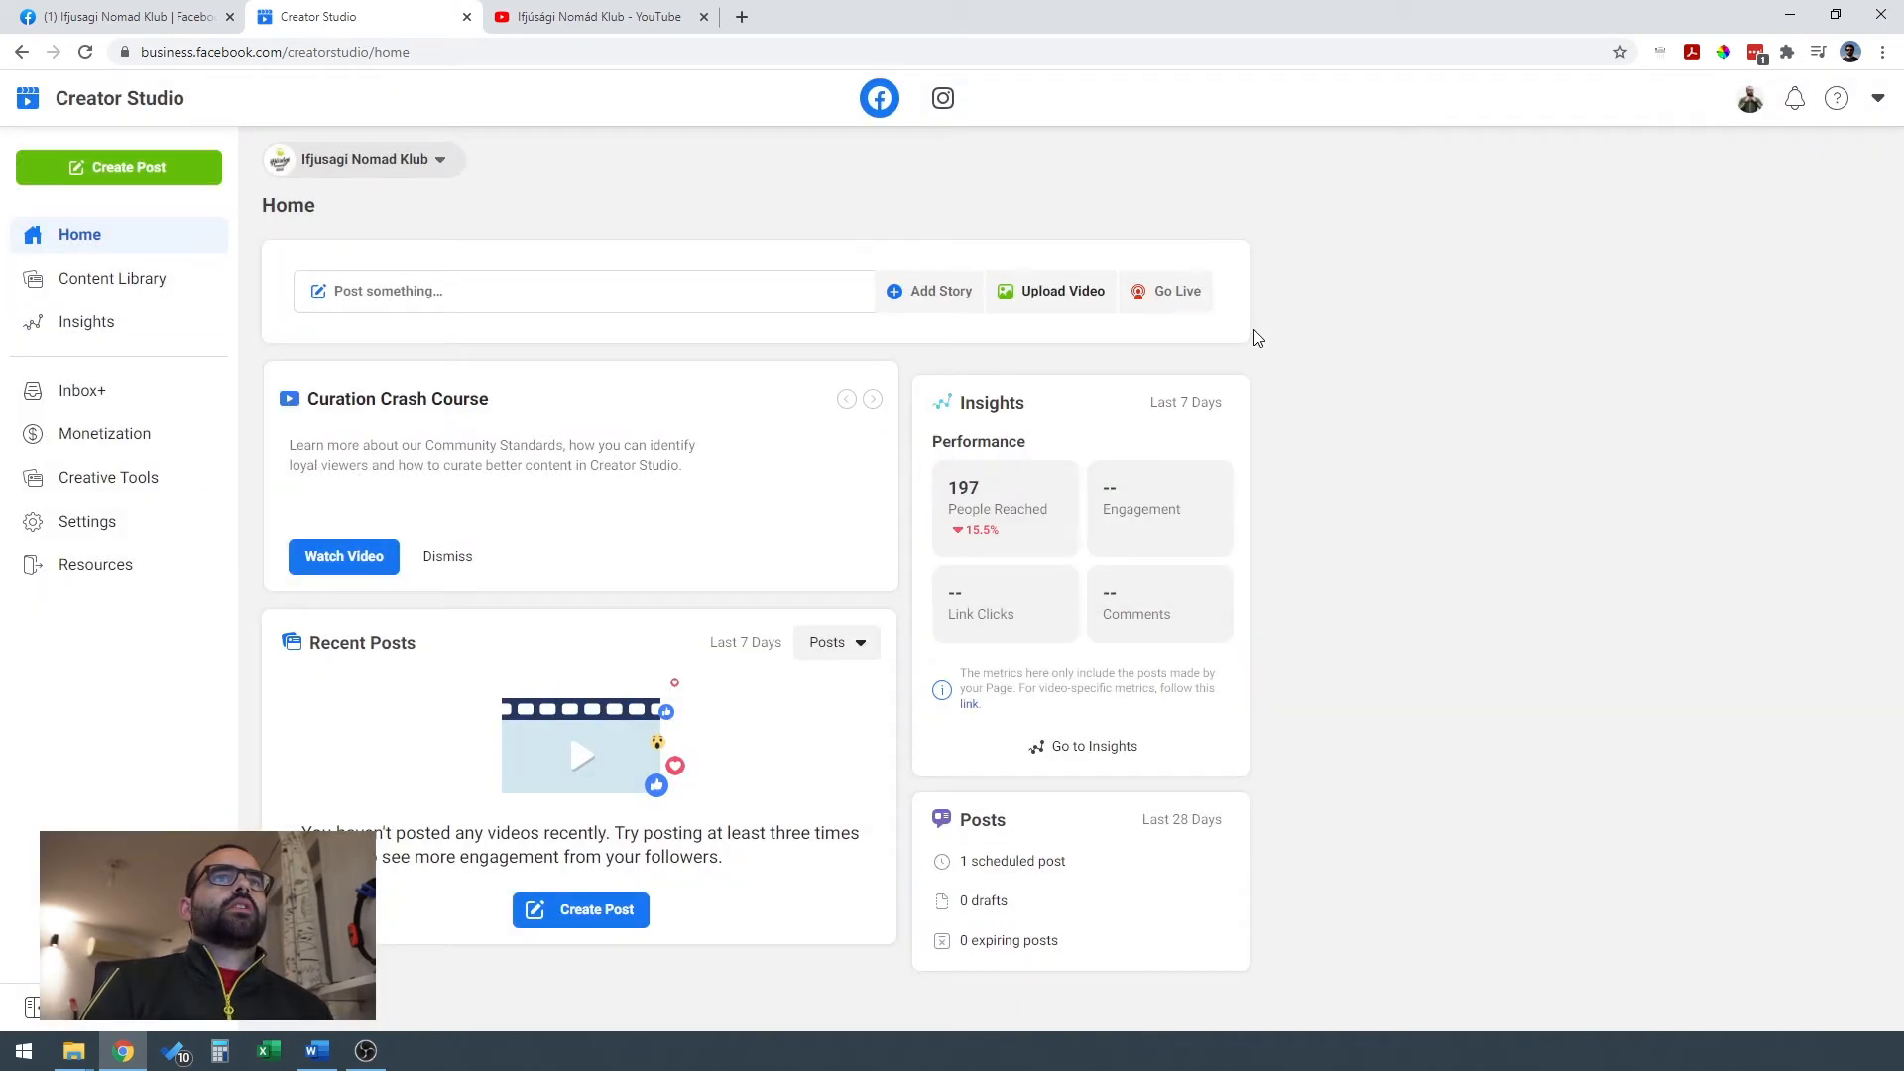
left_click(139, 280)
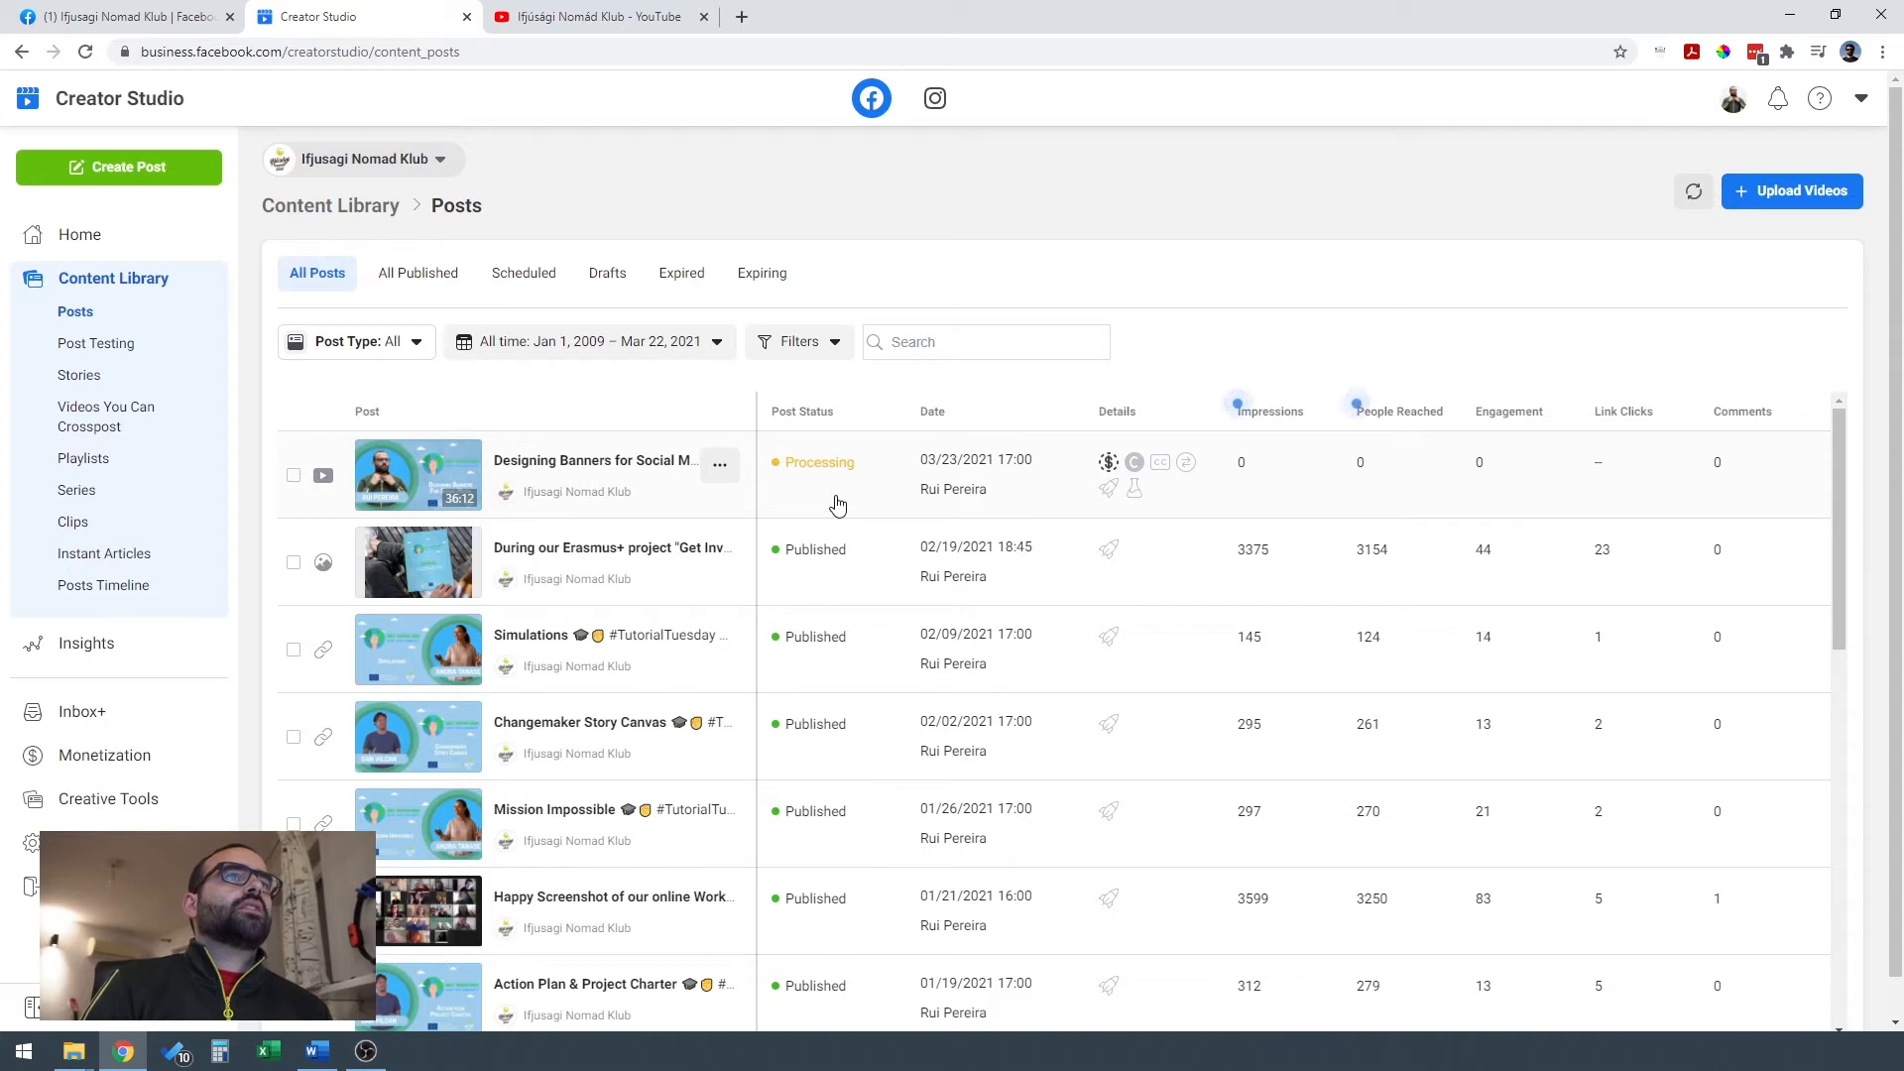
left_click(296, 477)
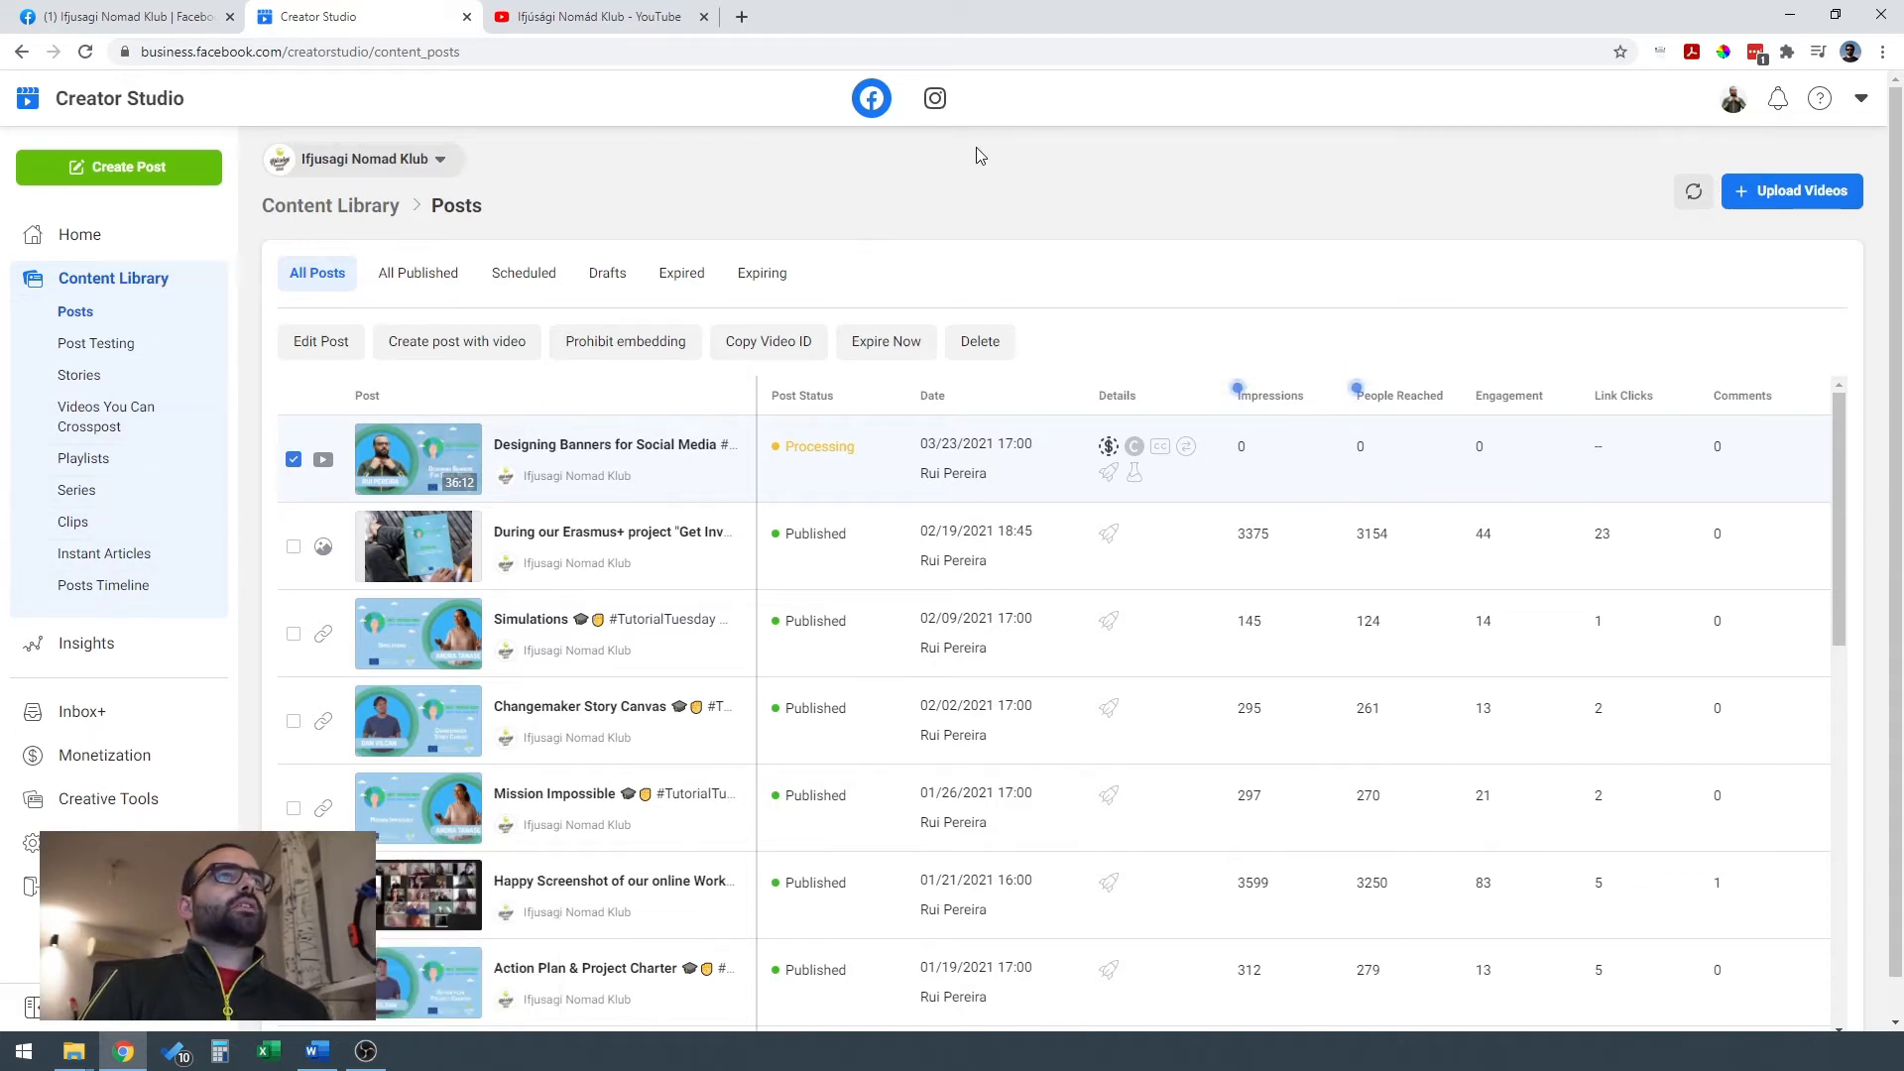
Switch Creator Studio to the Instagram account and look through its content library, calendar and activity insights.
left_click(936, 102)
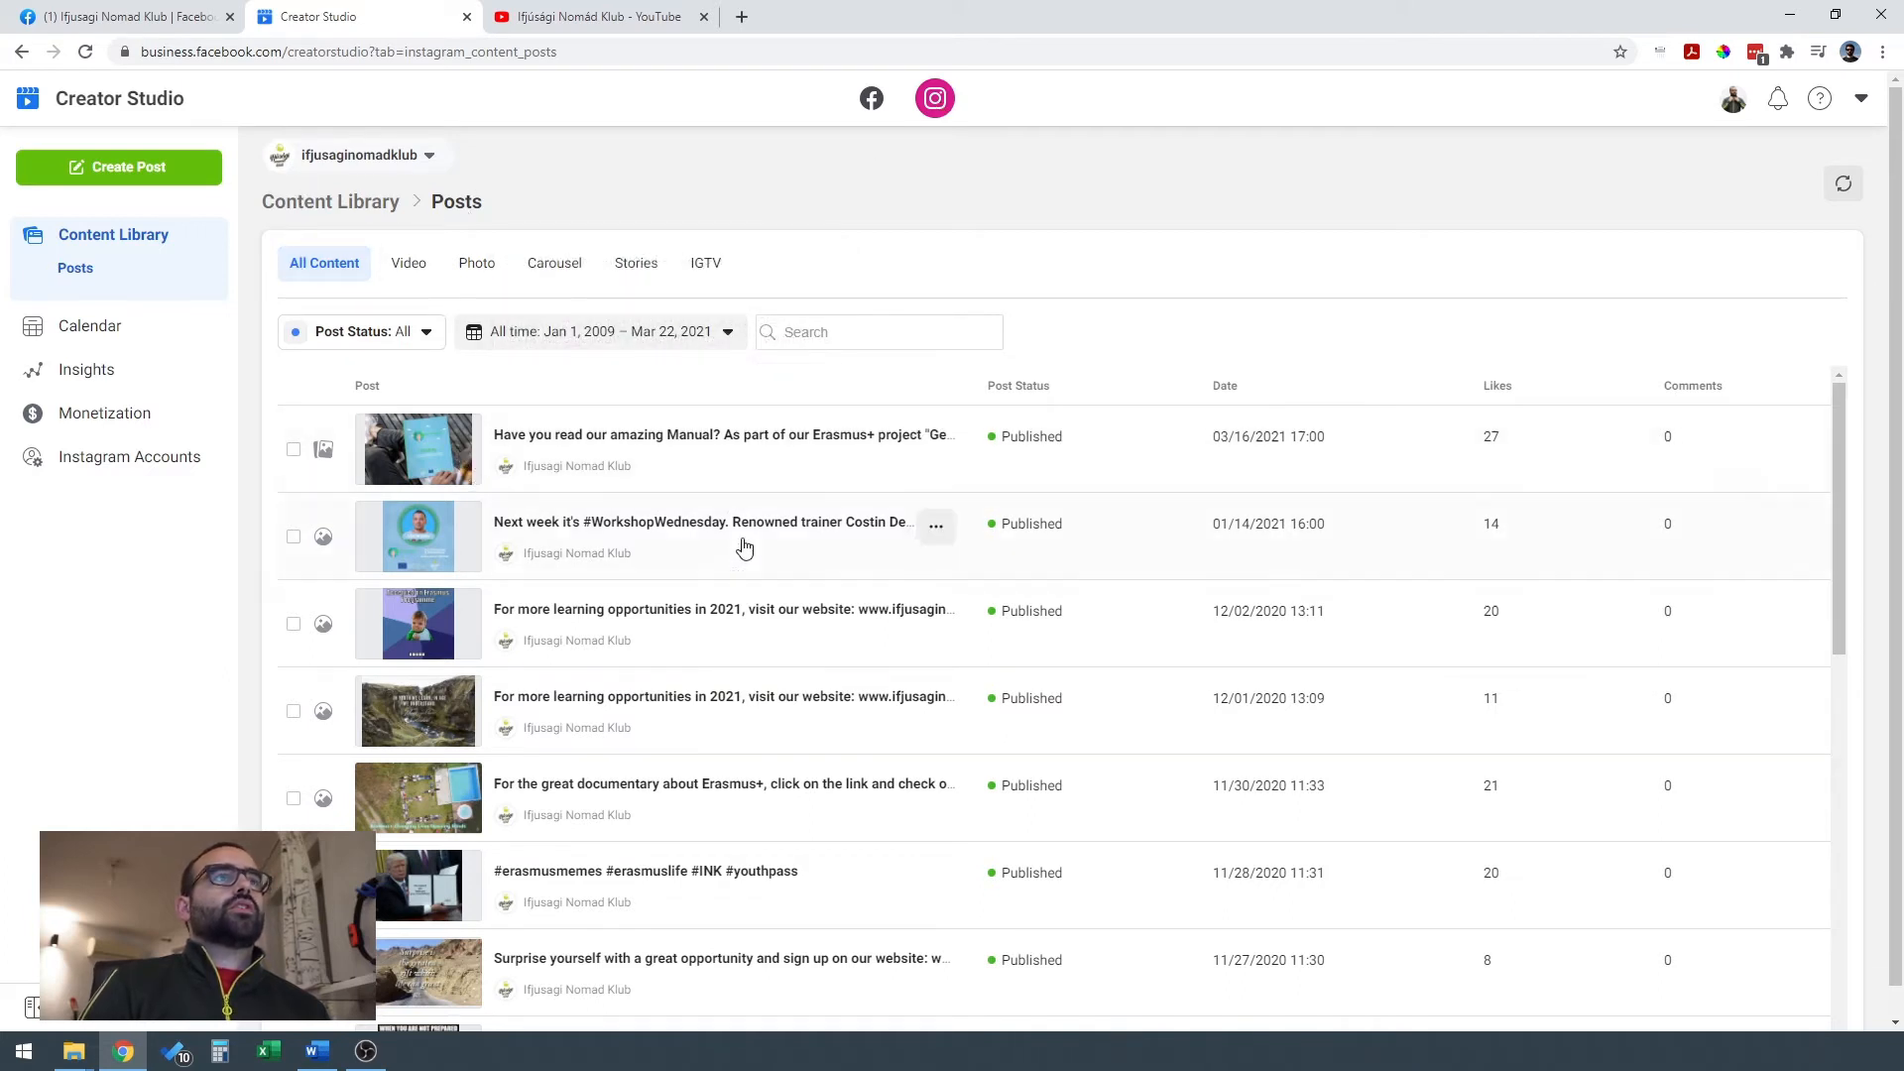
scroll(1110, 580, "down", 4)
scroll(1109, 604, "up", 4)
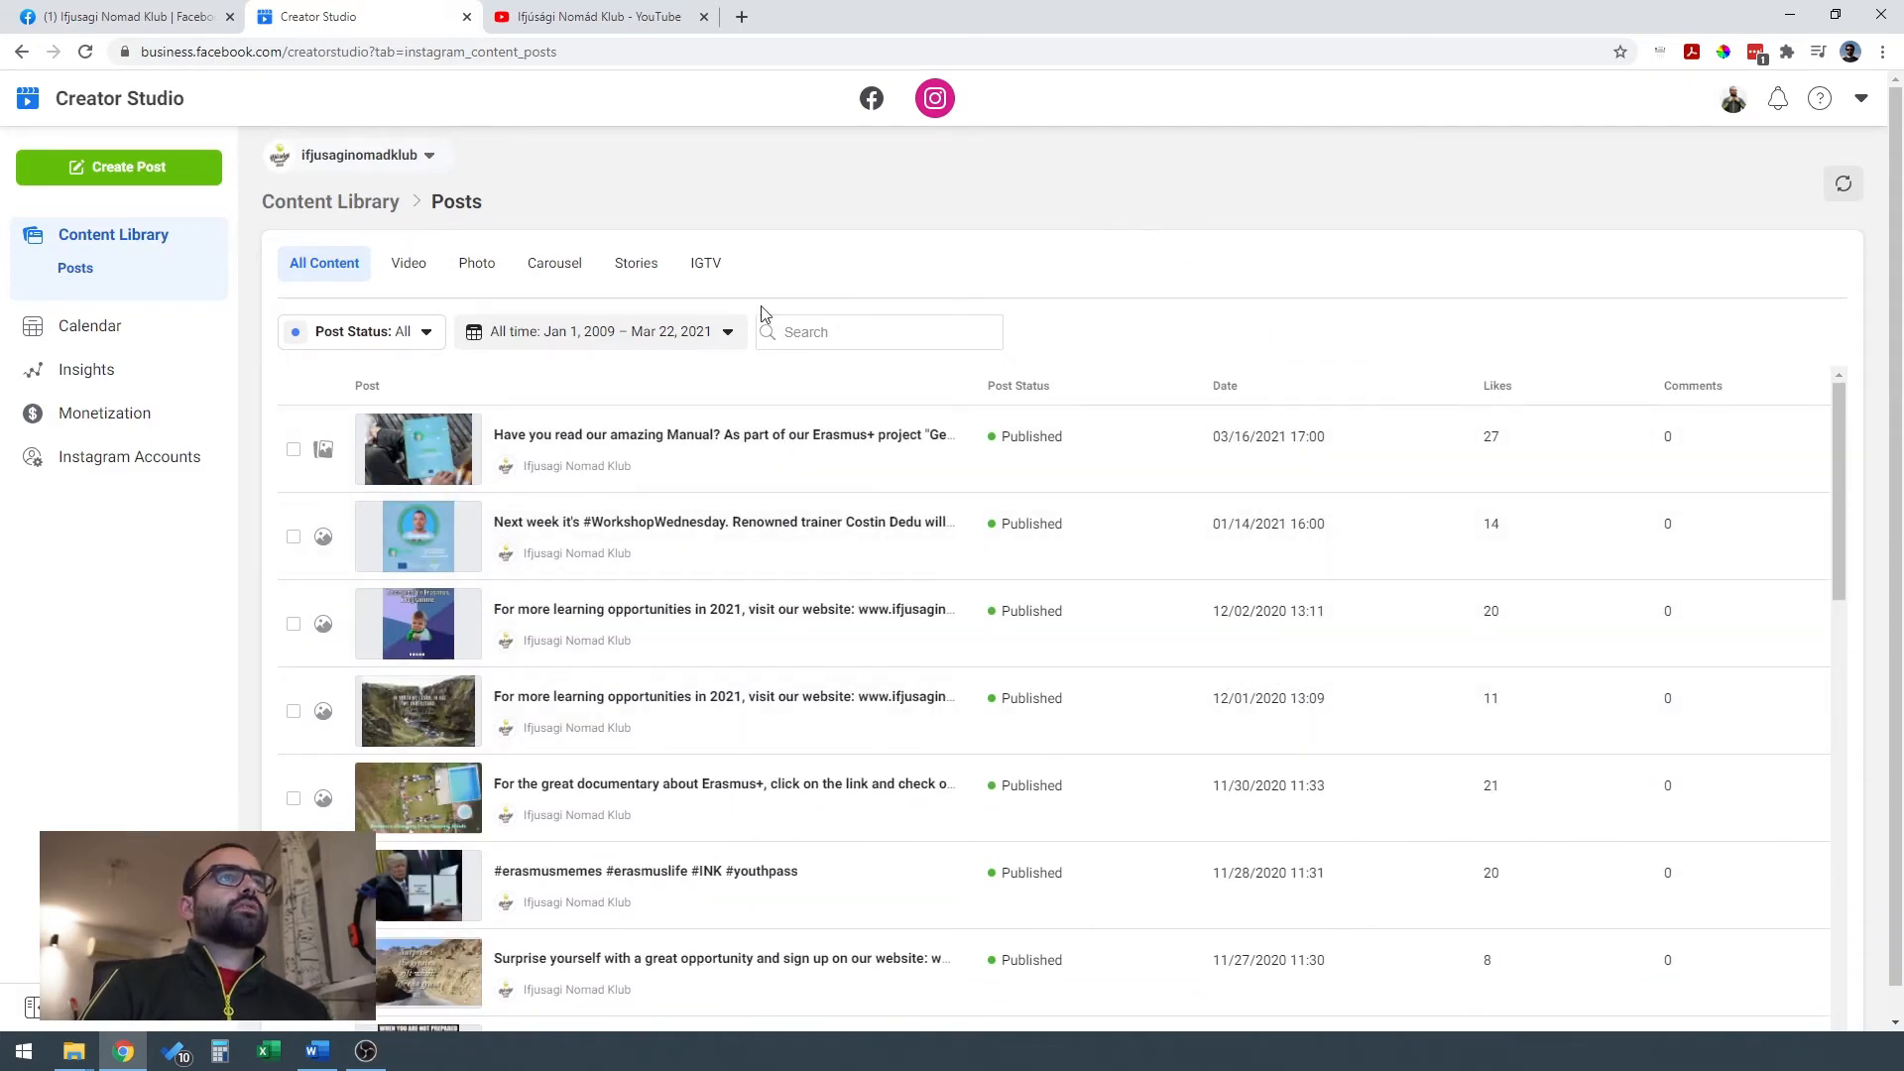
left_click(165, 331)
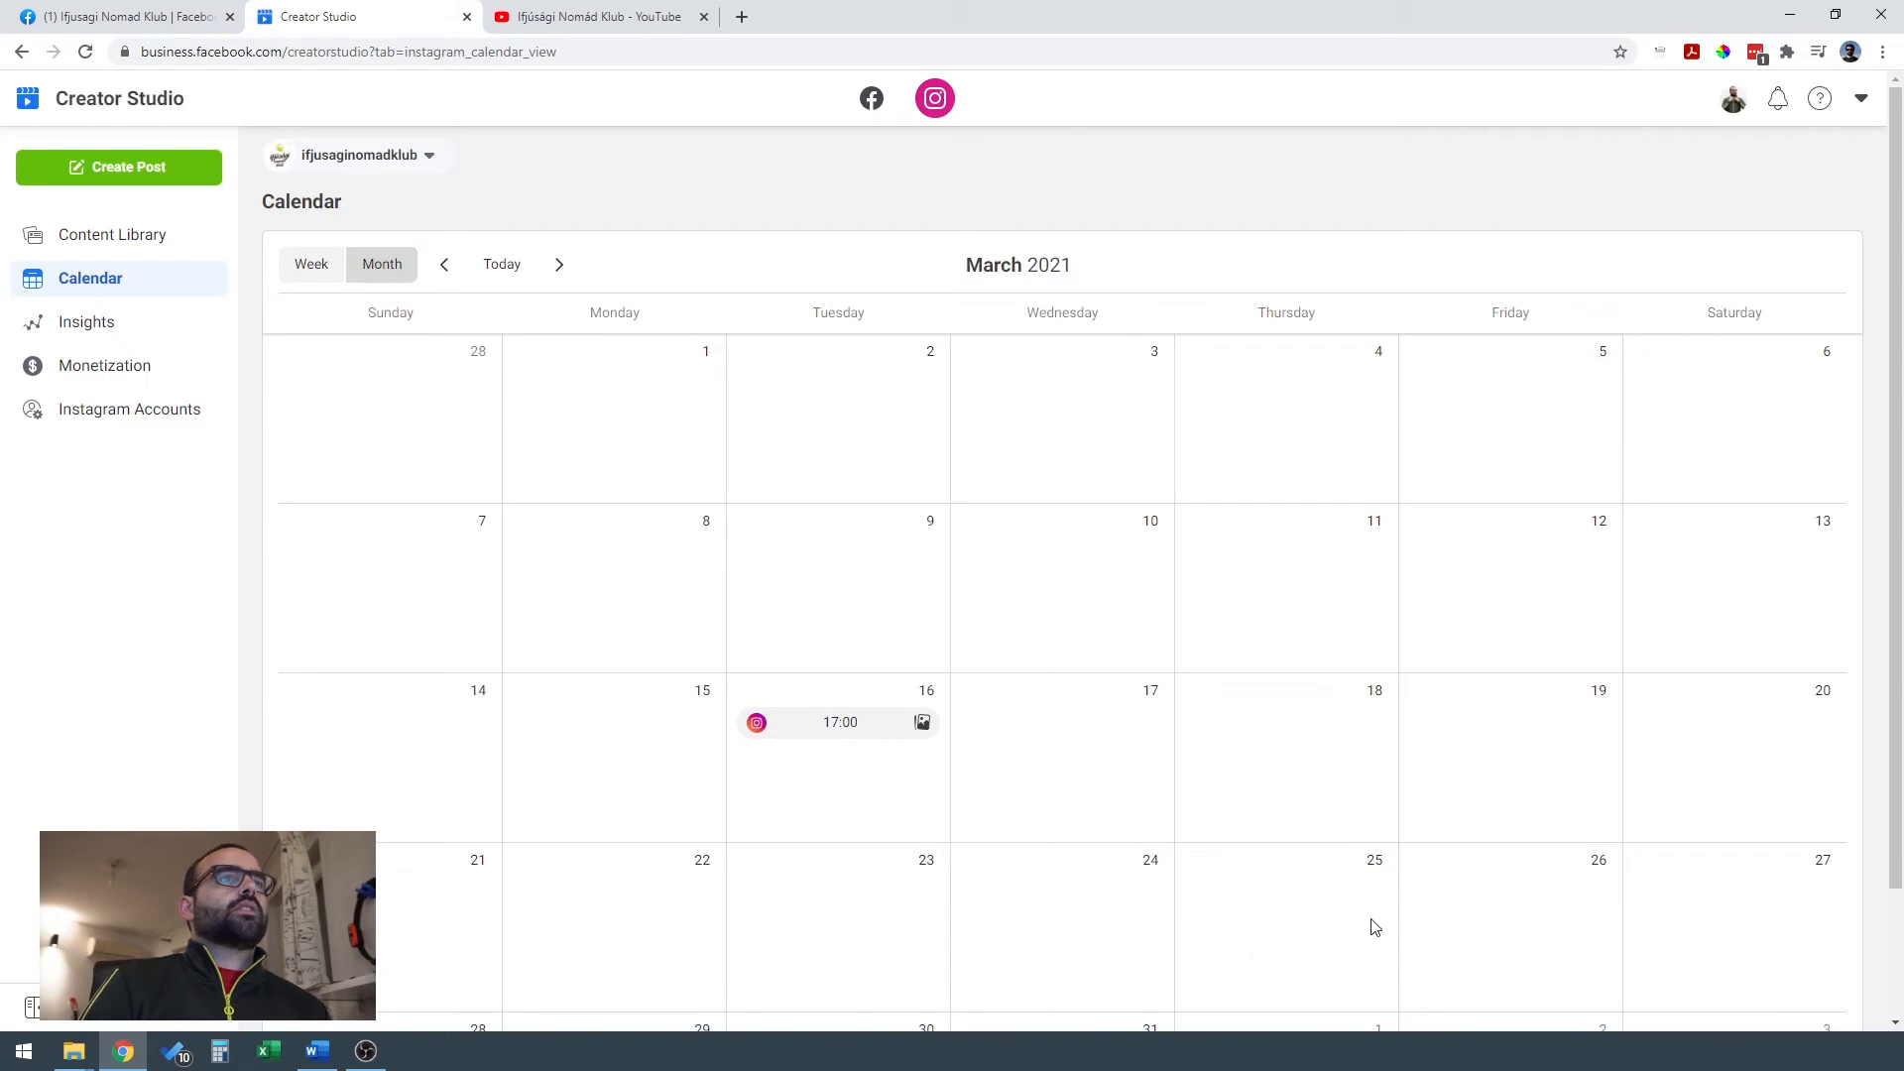
scroll(1203, 731, "down", 2)
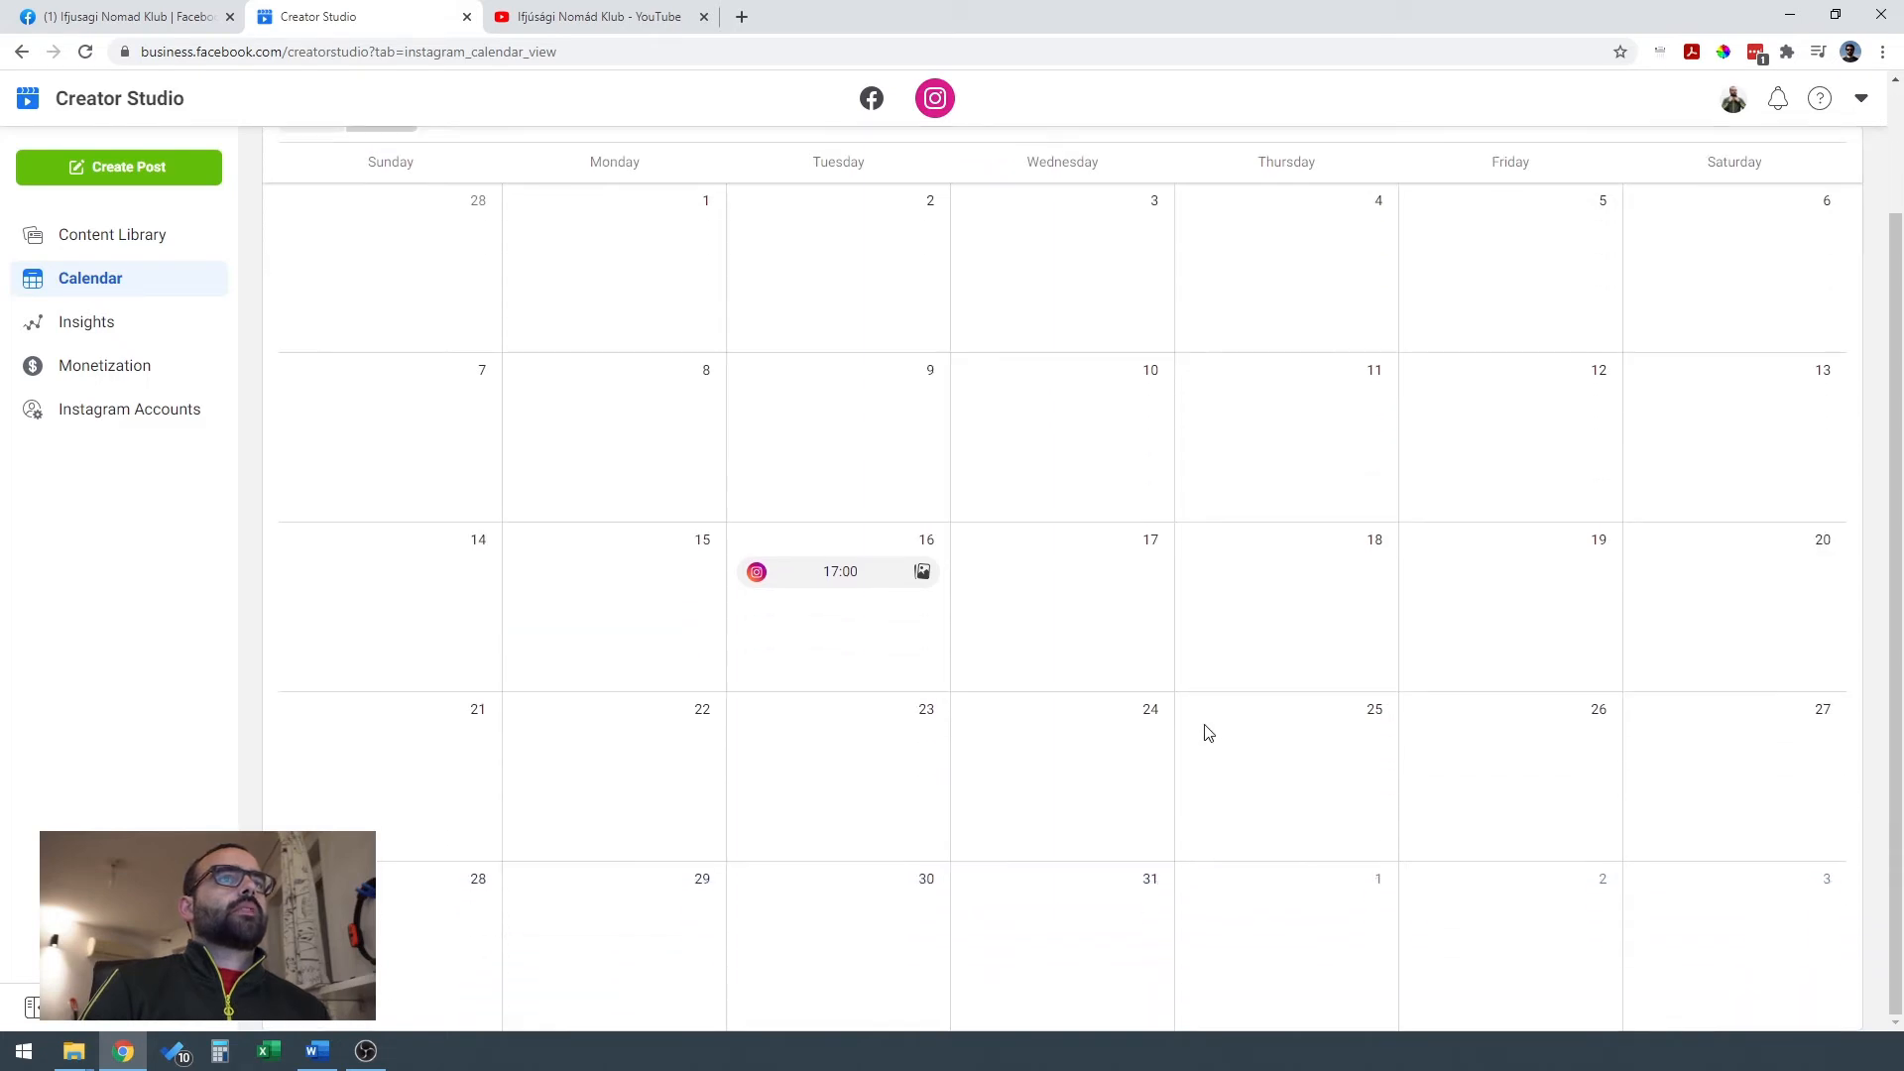
scroll(1203, 731, "up", 2)
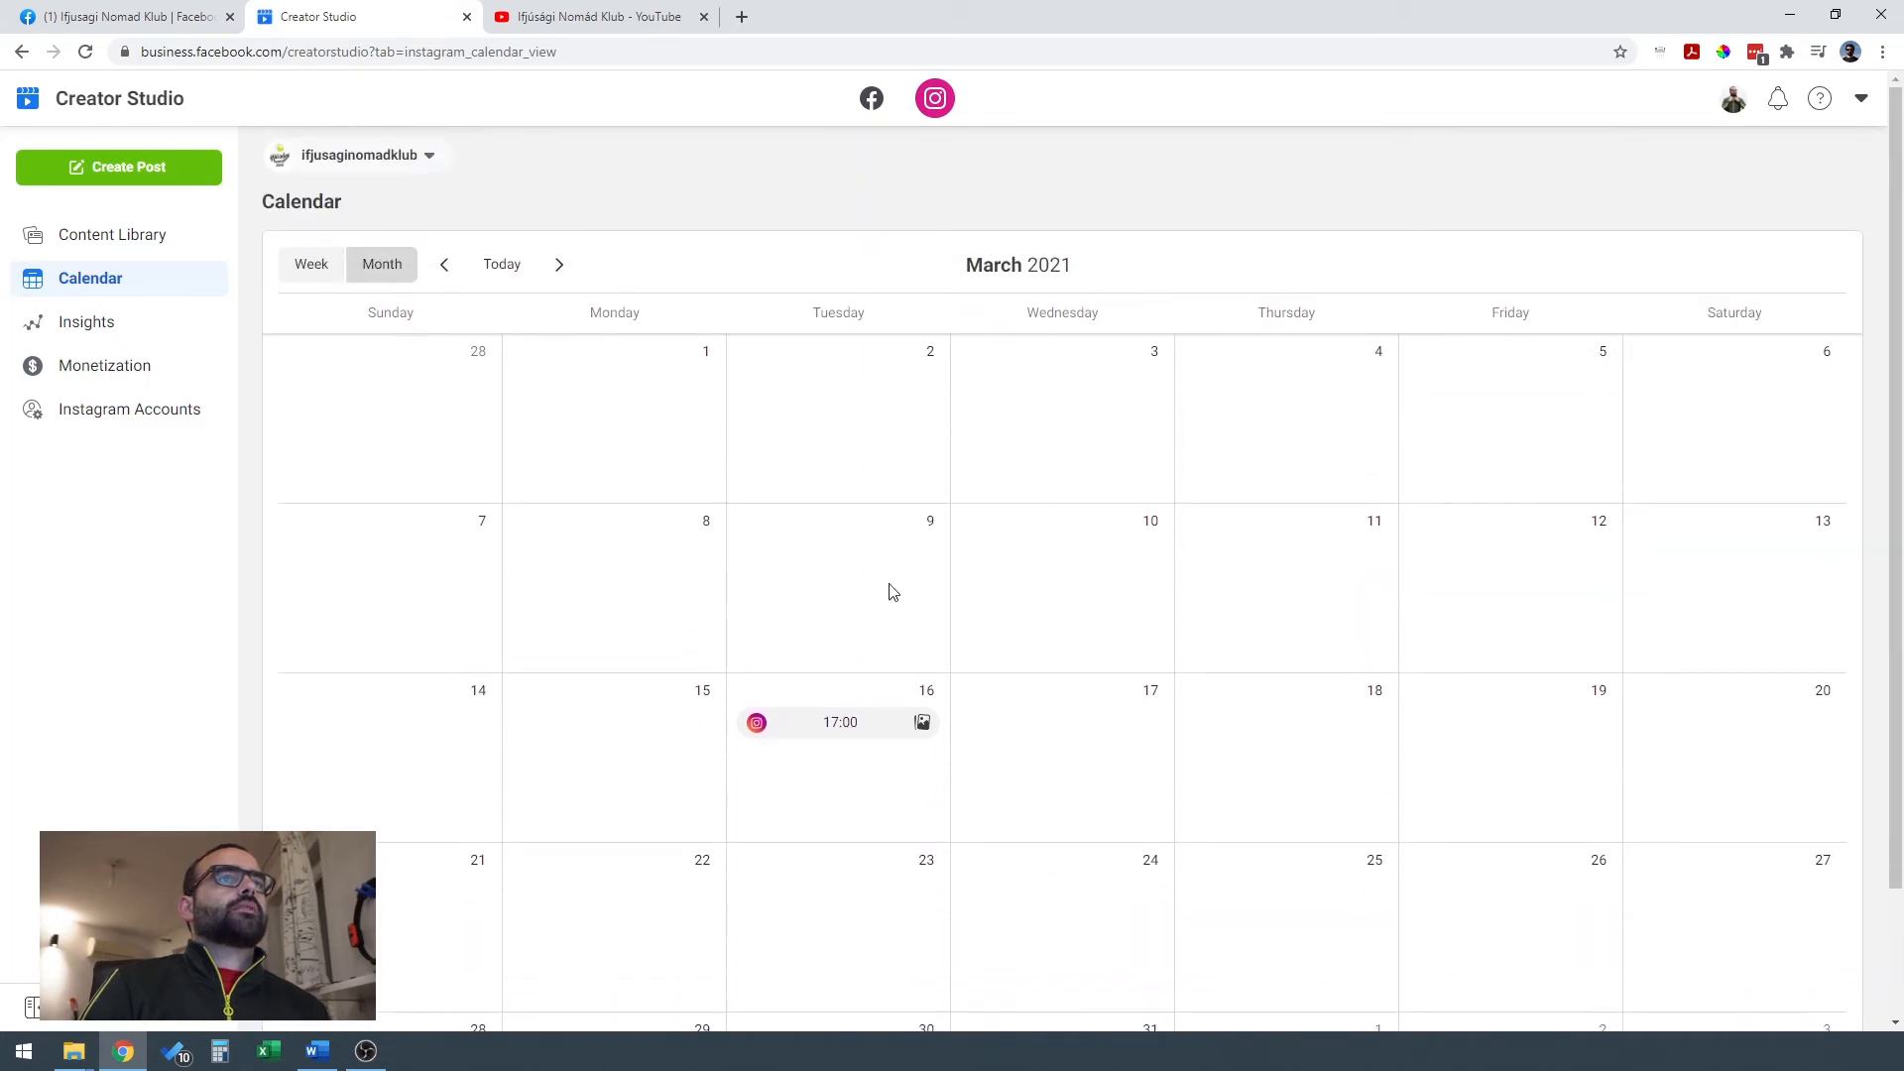
left_click(124, 331)
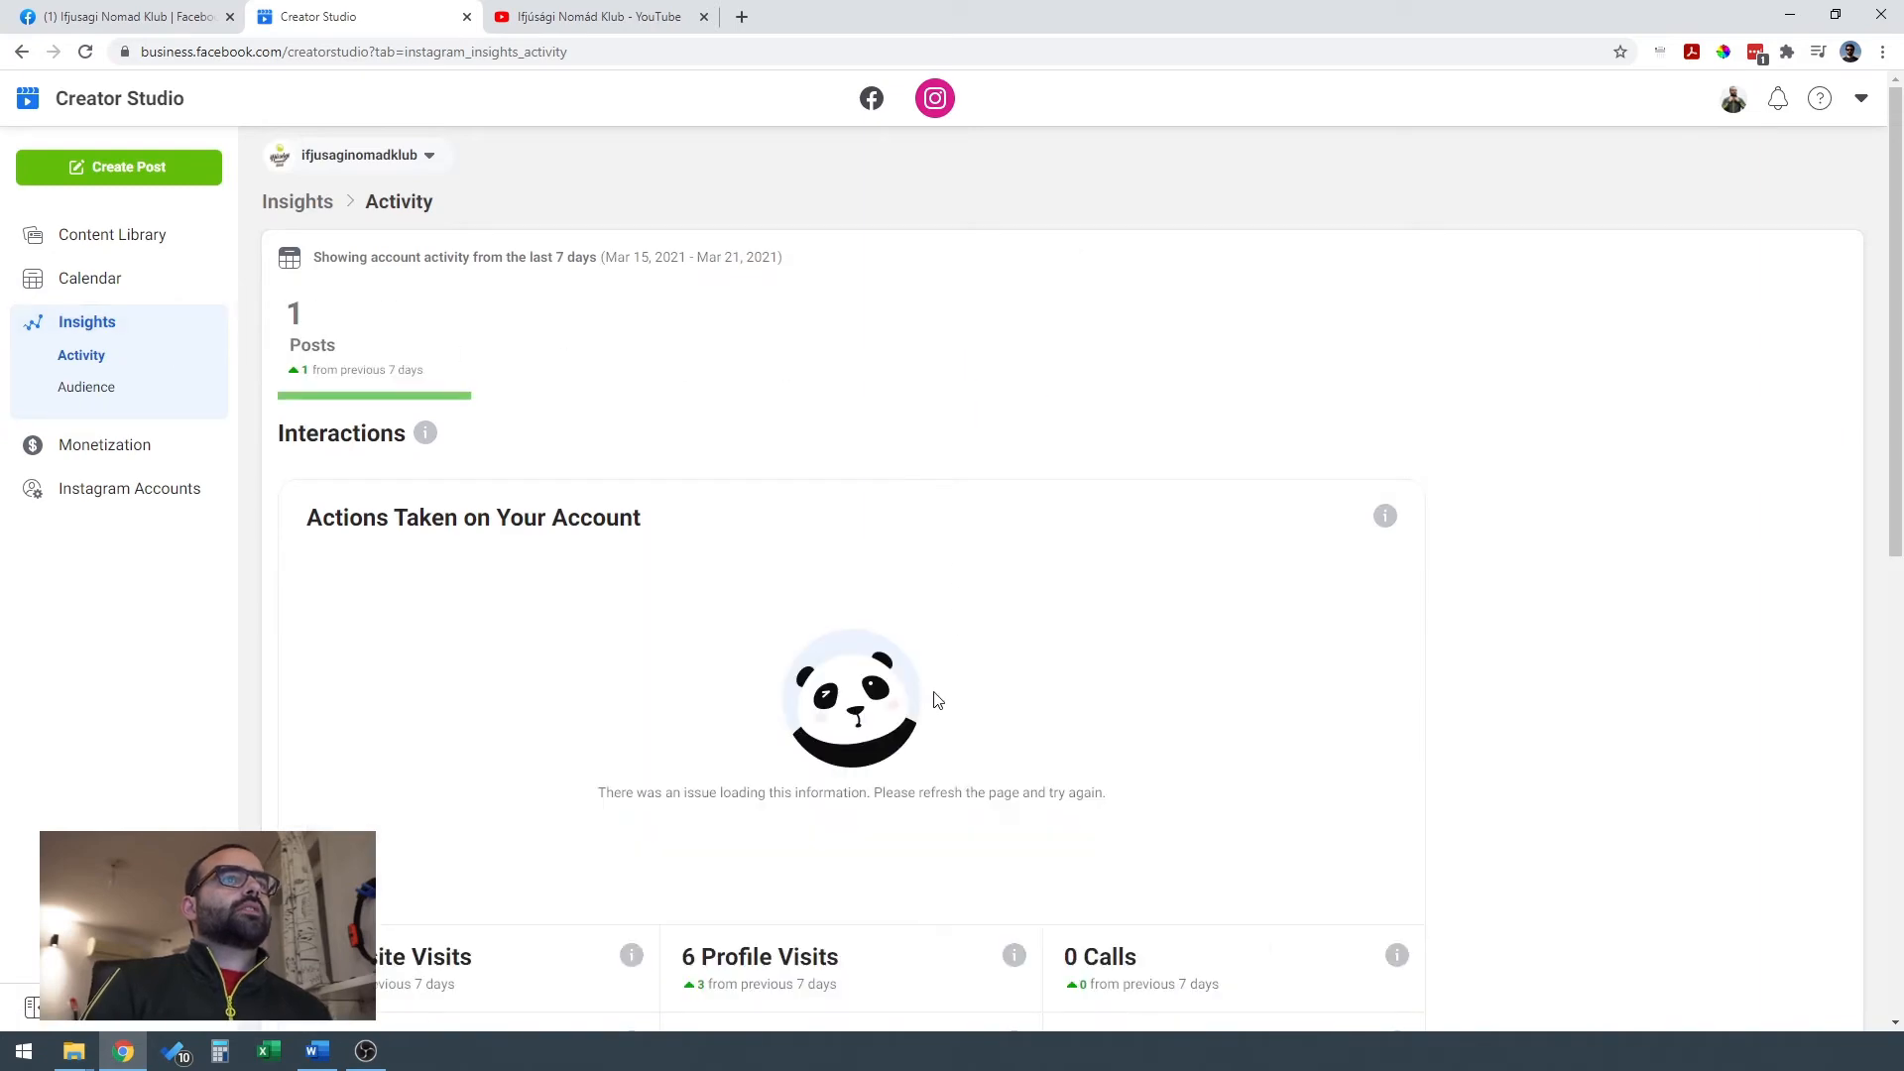
scroll(928, 694, "down", 2)
scroll(928, 694, "up", 2)
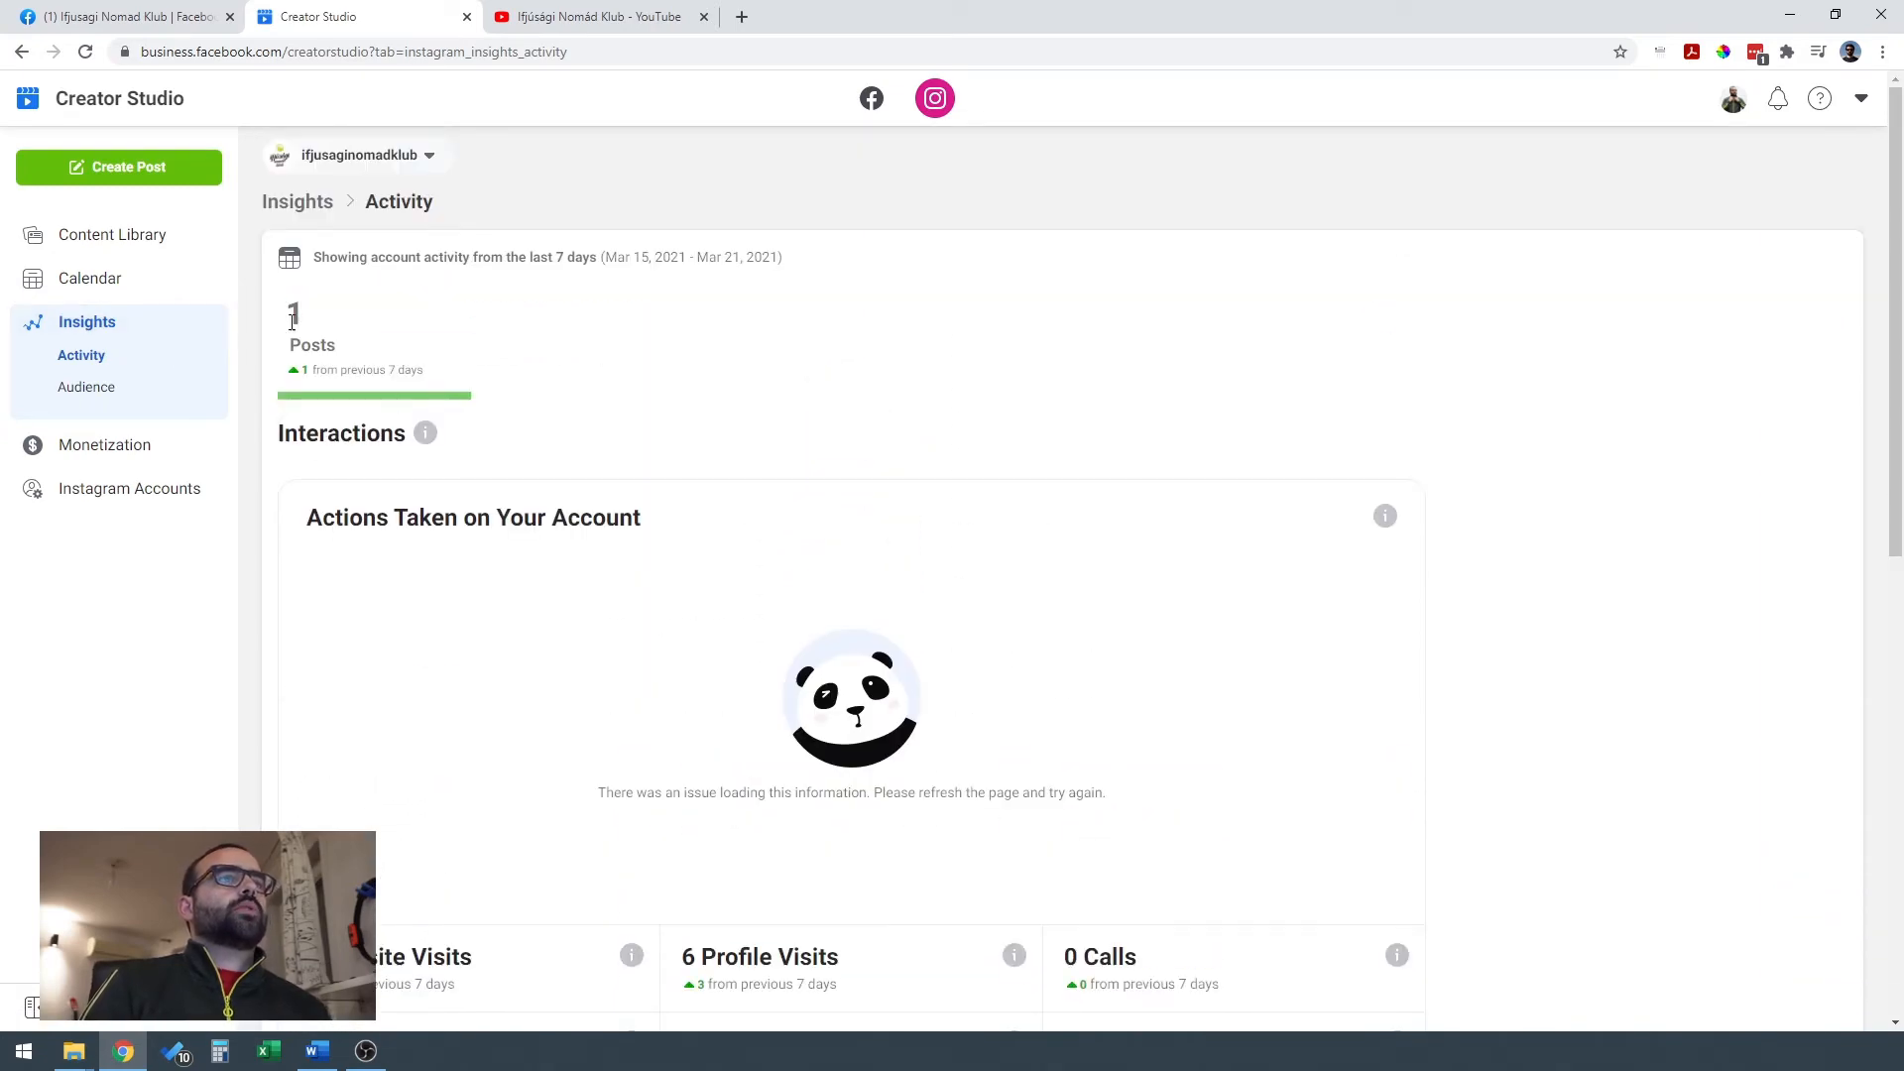
left_click(139, 246)
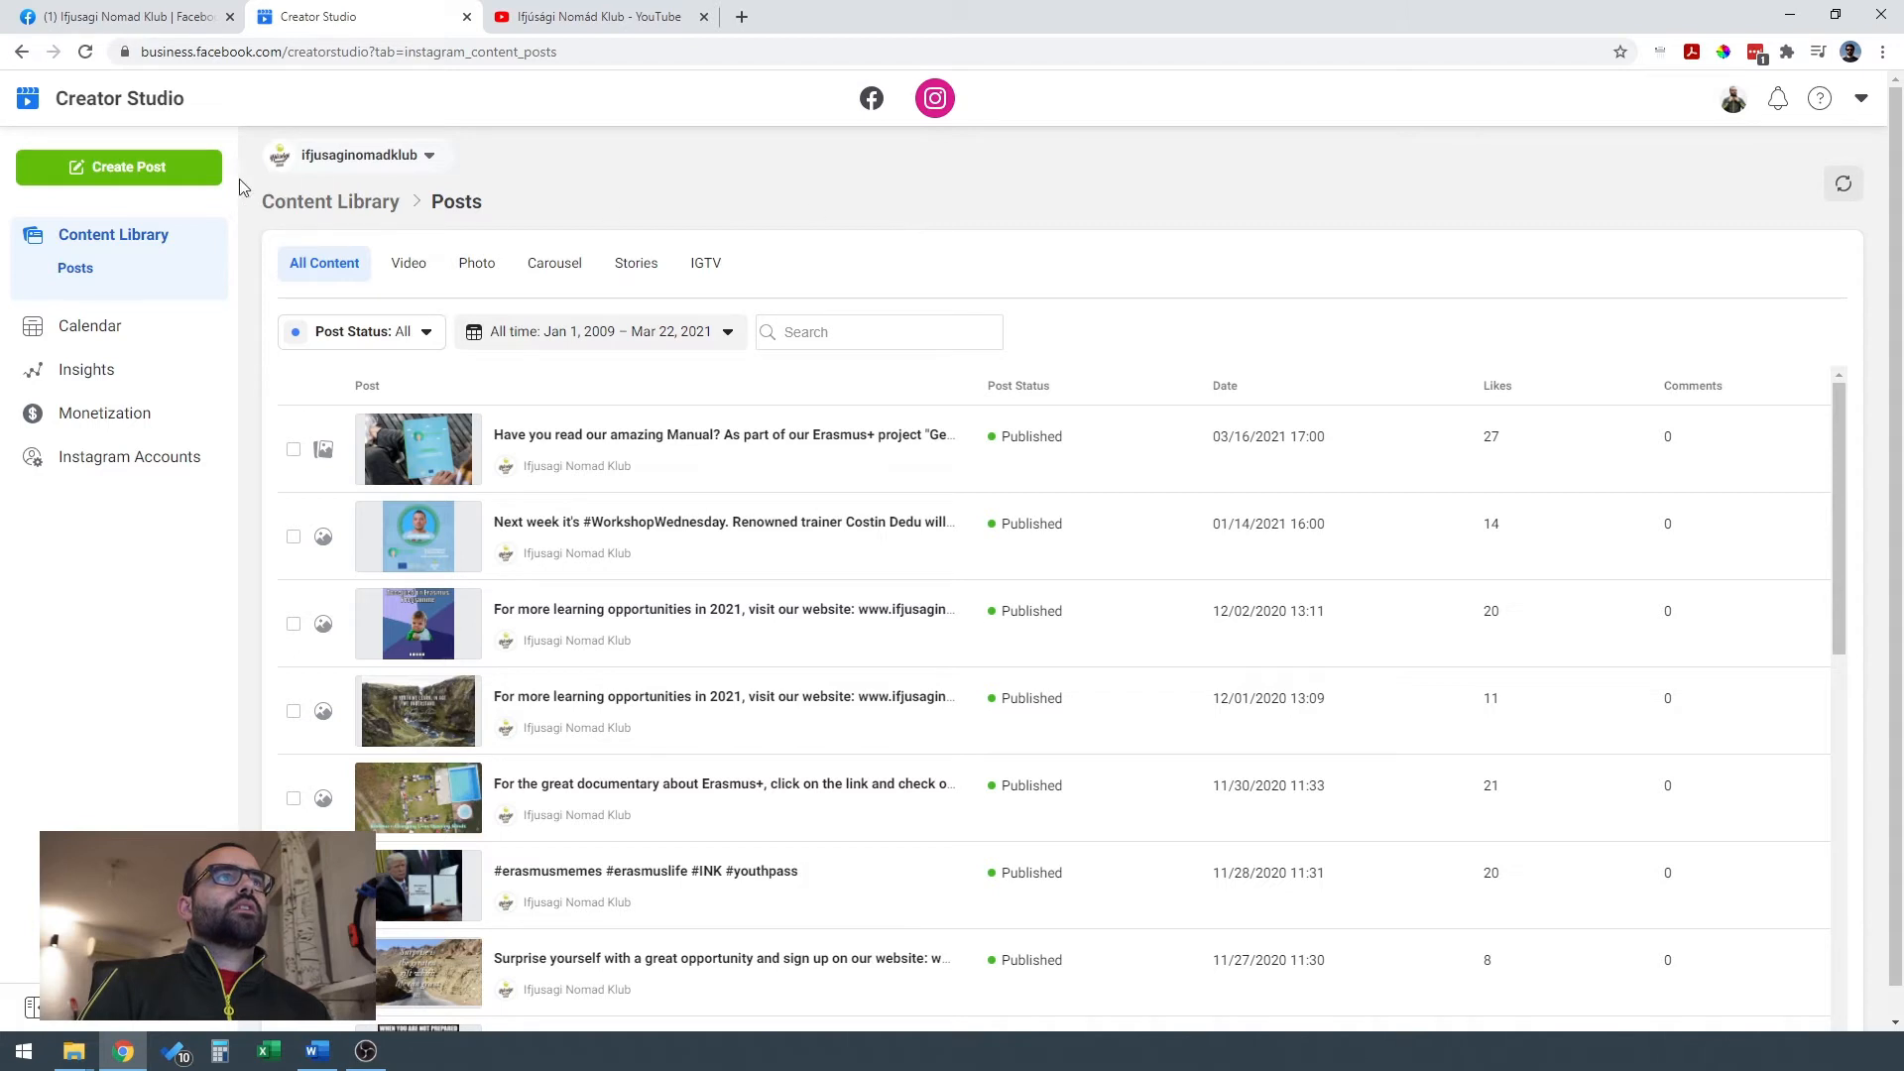
Create an IGTV post and upload "Designing Banners for Social Media 1080.mp4" from the Get Involved Social Media folder.
left_click(117, 177)
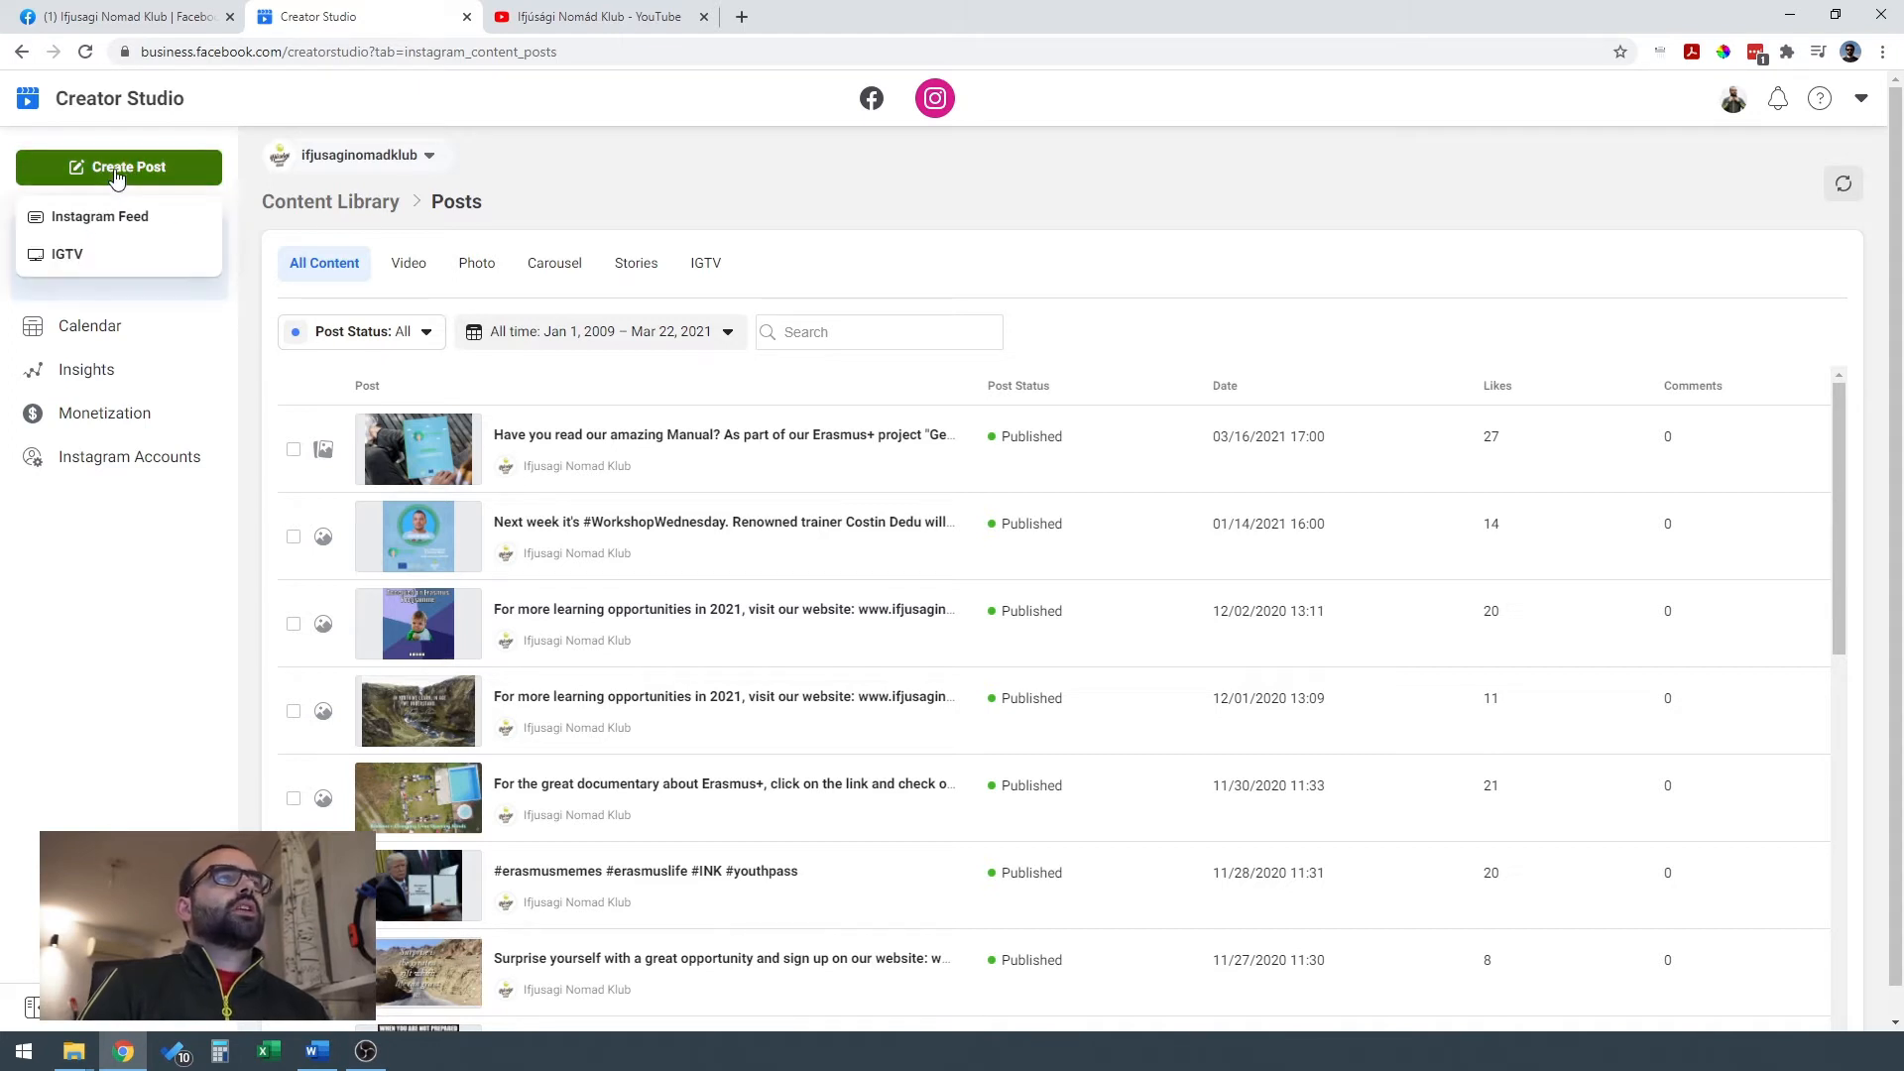
left_click(110, 266)
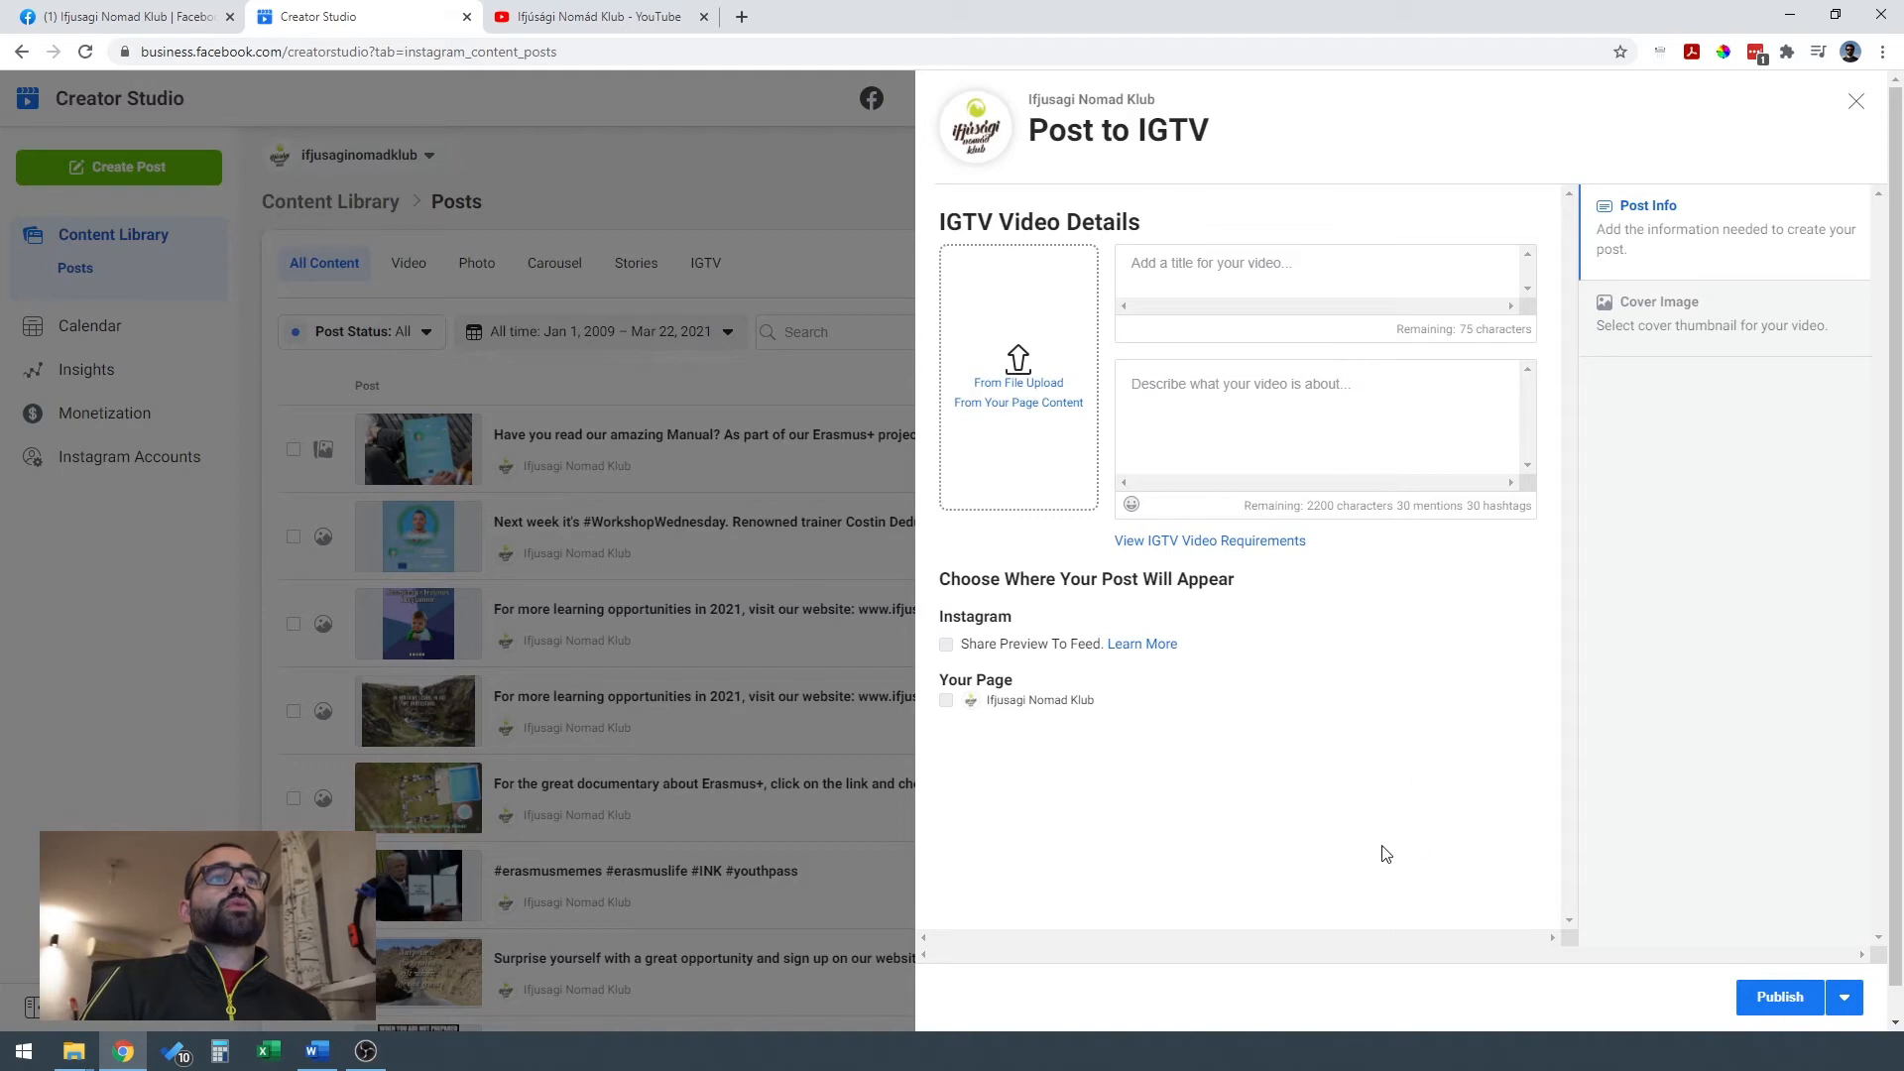
left_click(1042, 387)
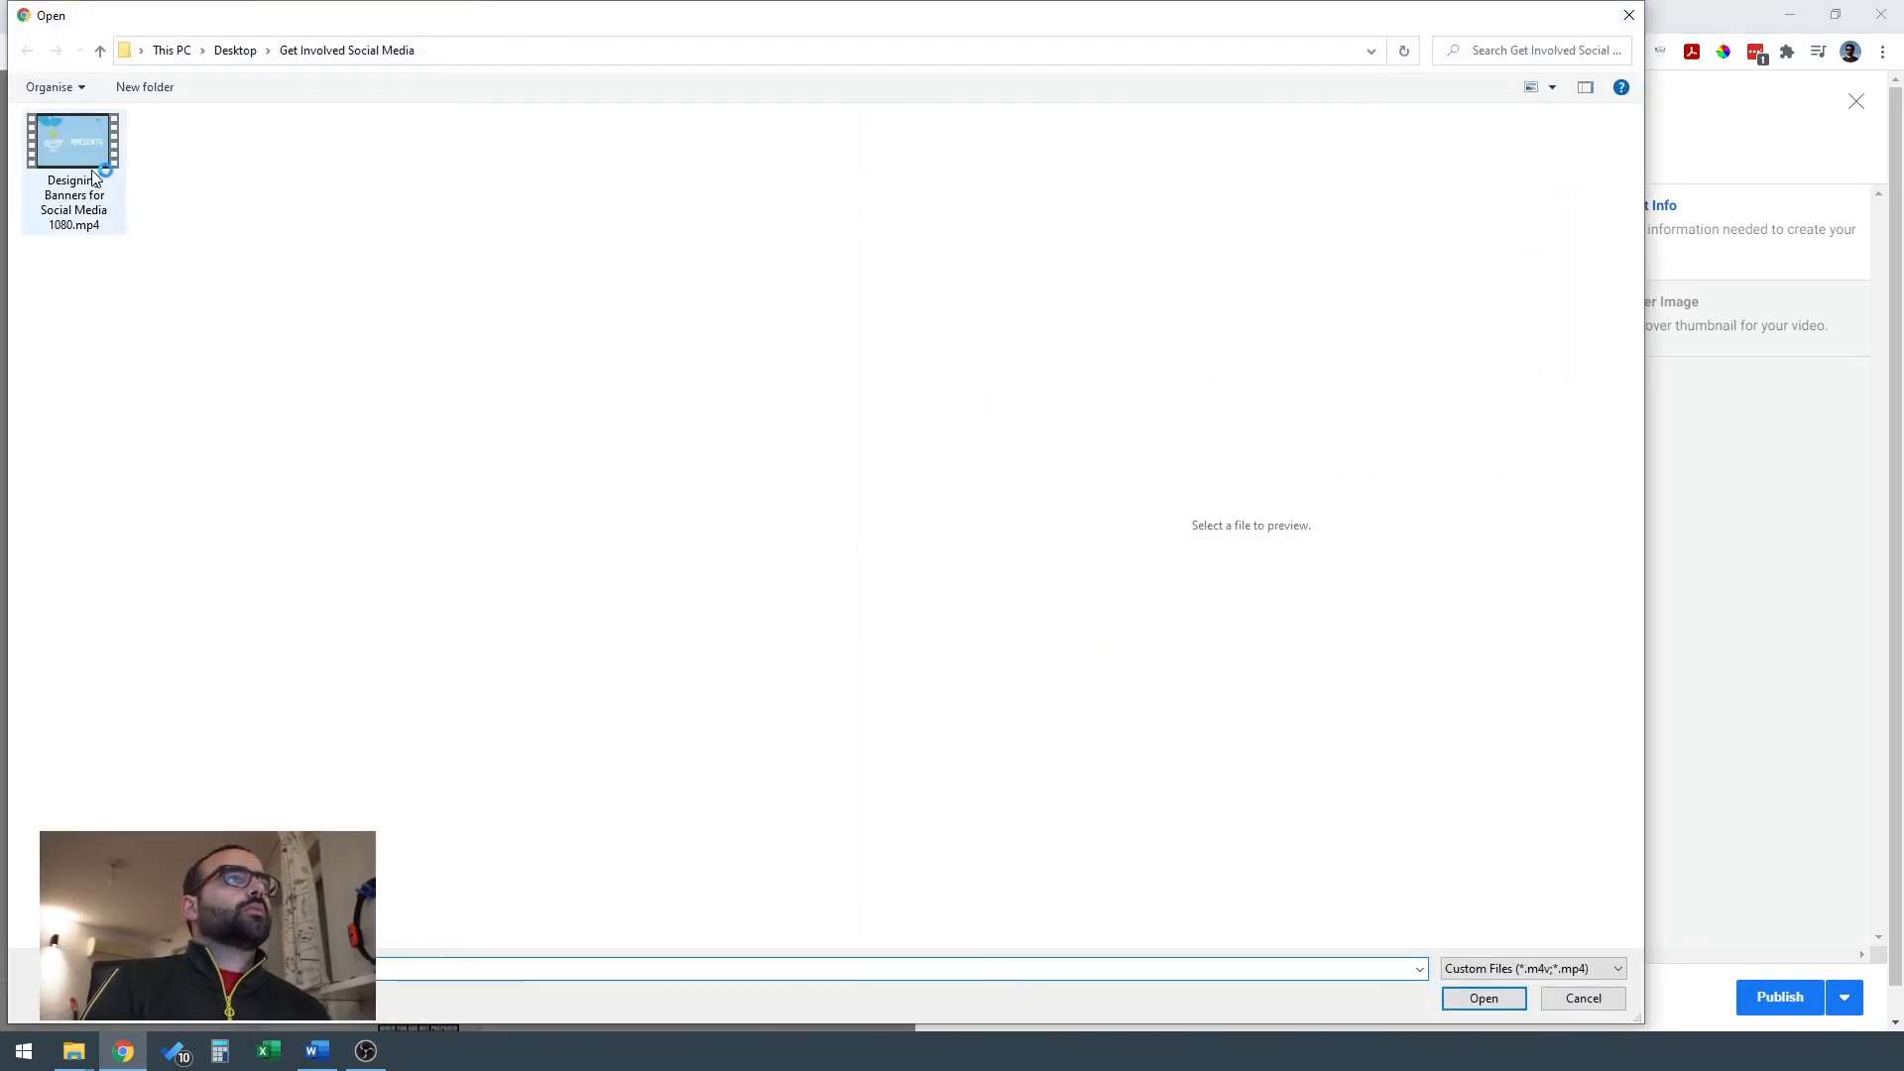
left_click(94, 174)
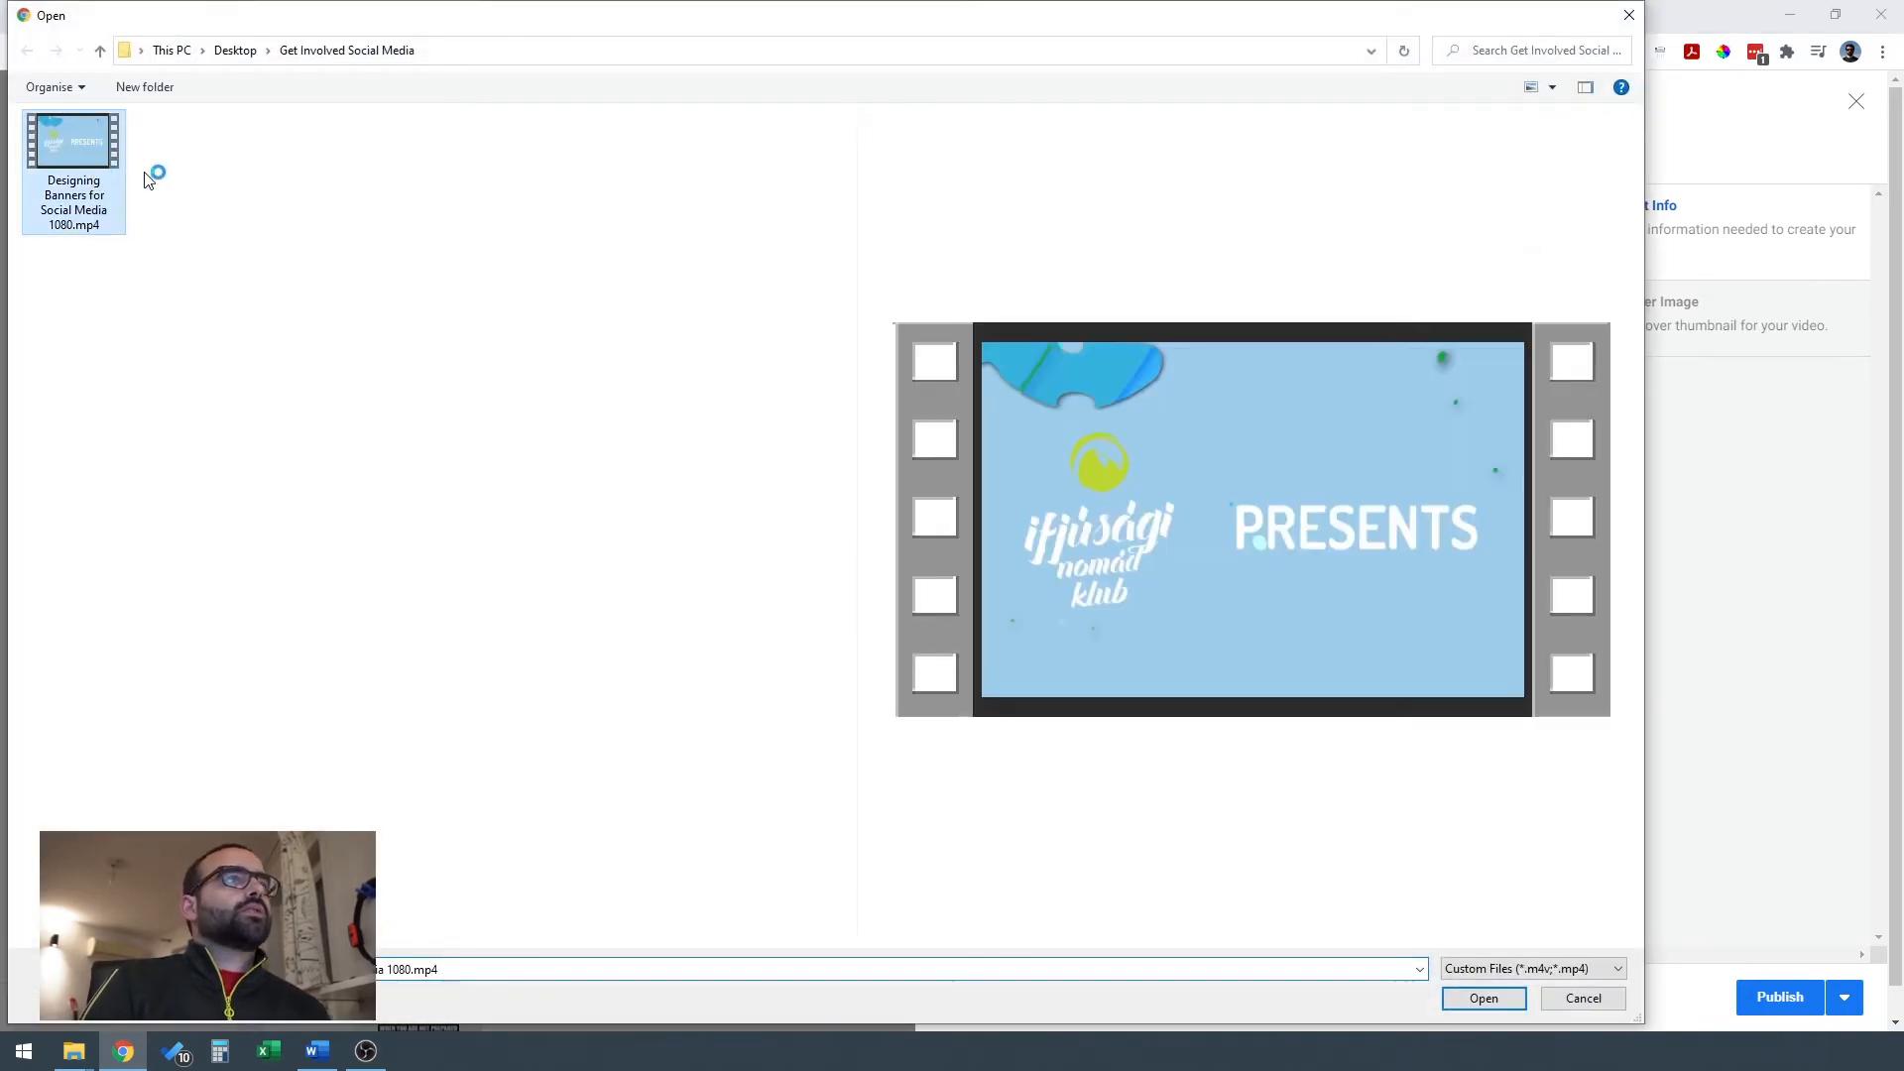
left_click(1483, 999)
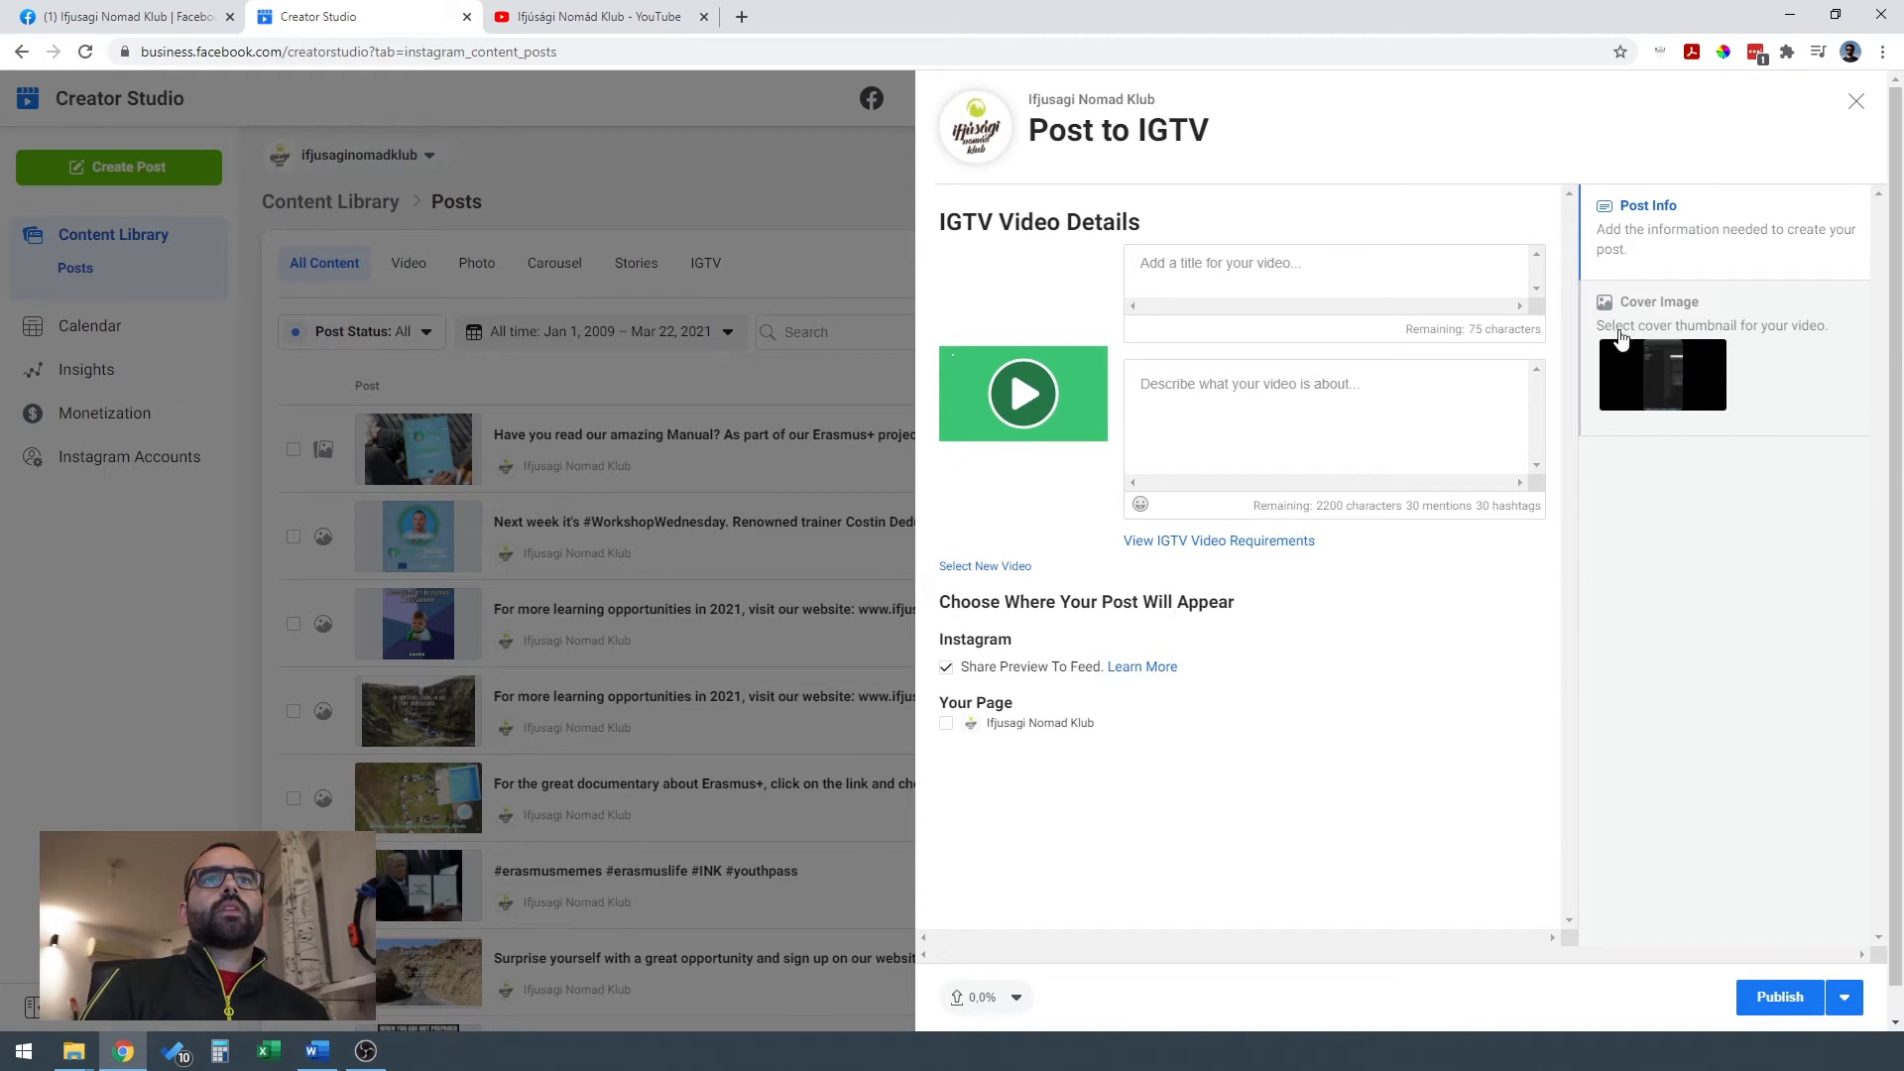
Browse the auto-generated cover images and choose one showing the portrait banner design as the IGTV cover.
left_click(1777, 333)
left_click(1291, 392)
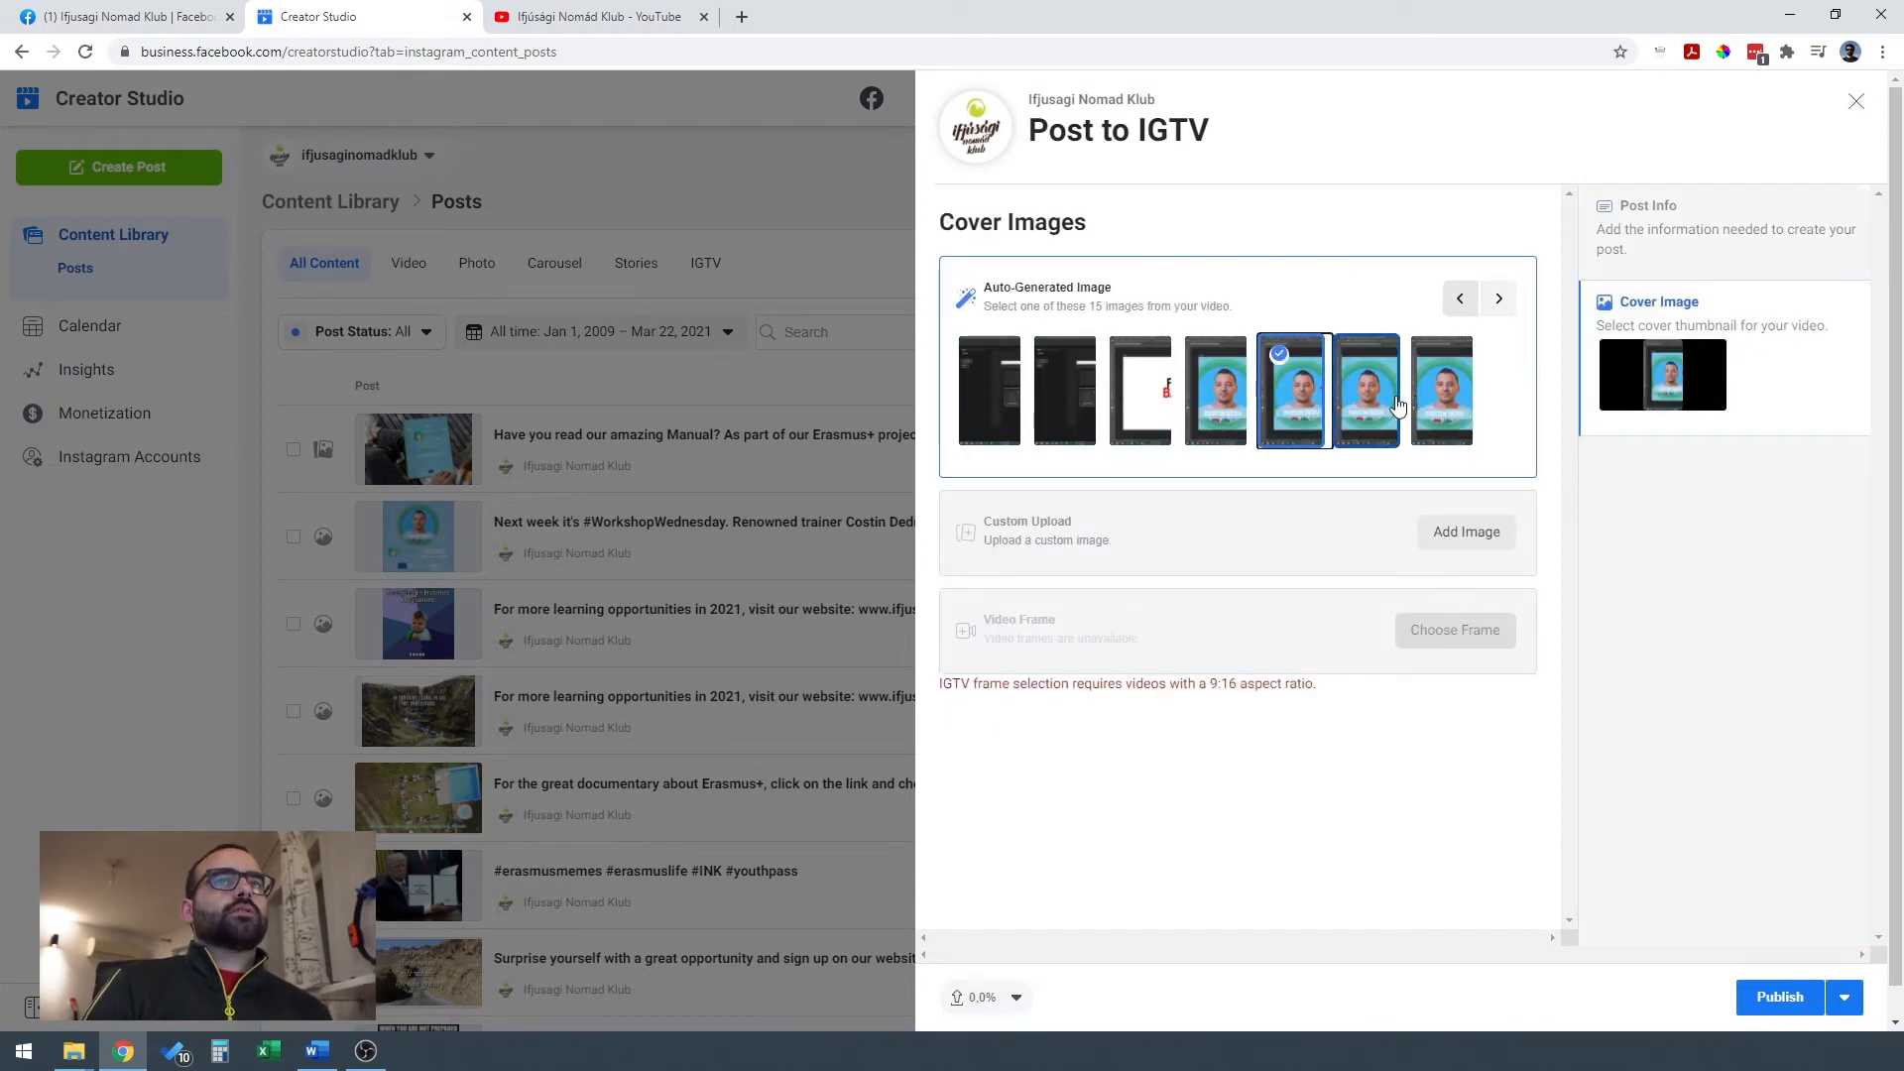
left_click(1219, 397)
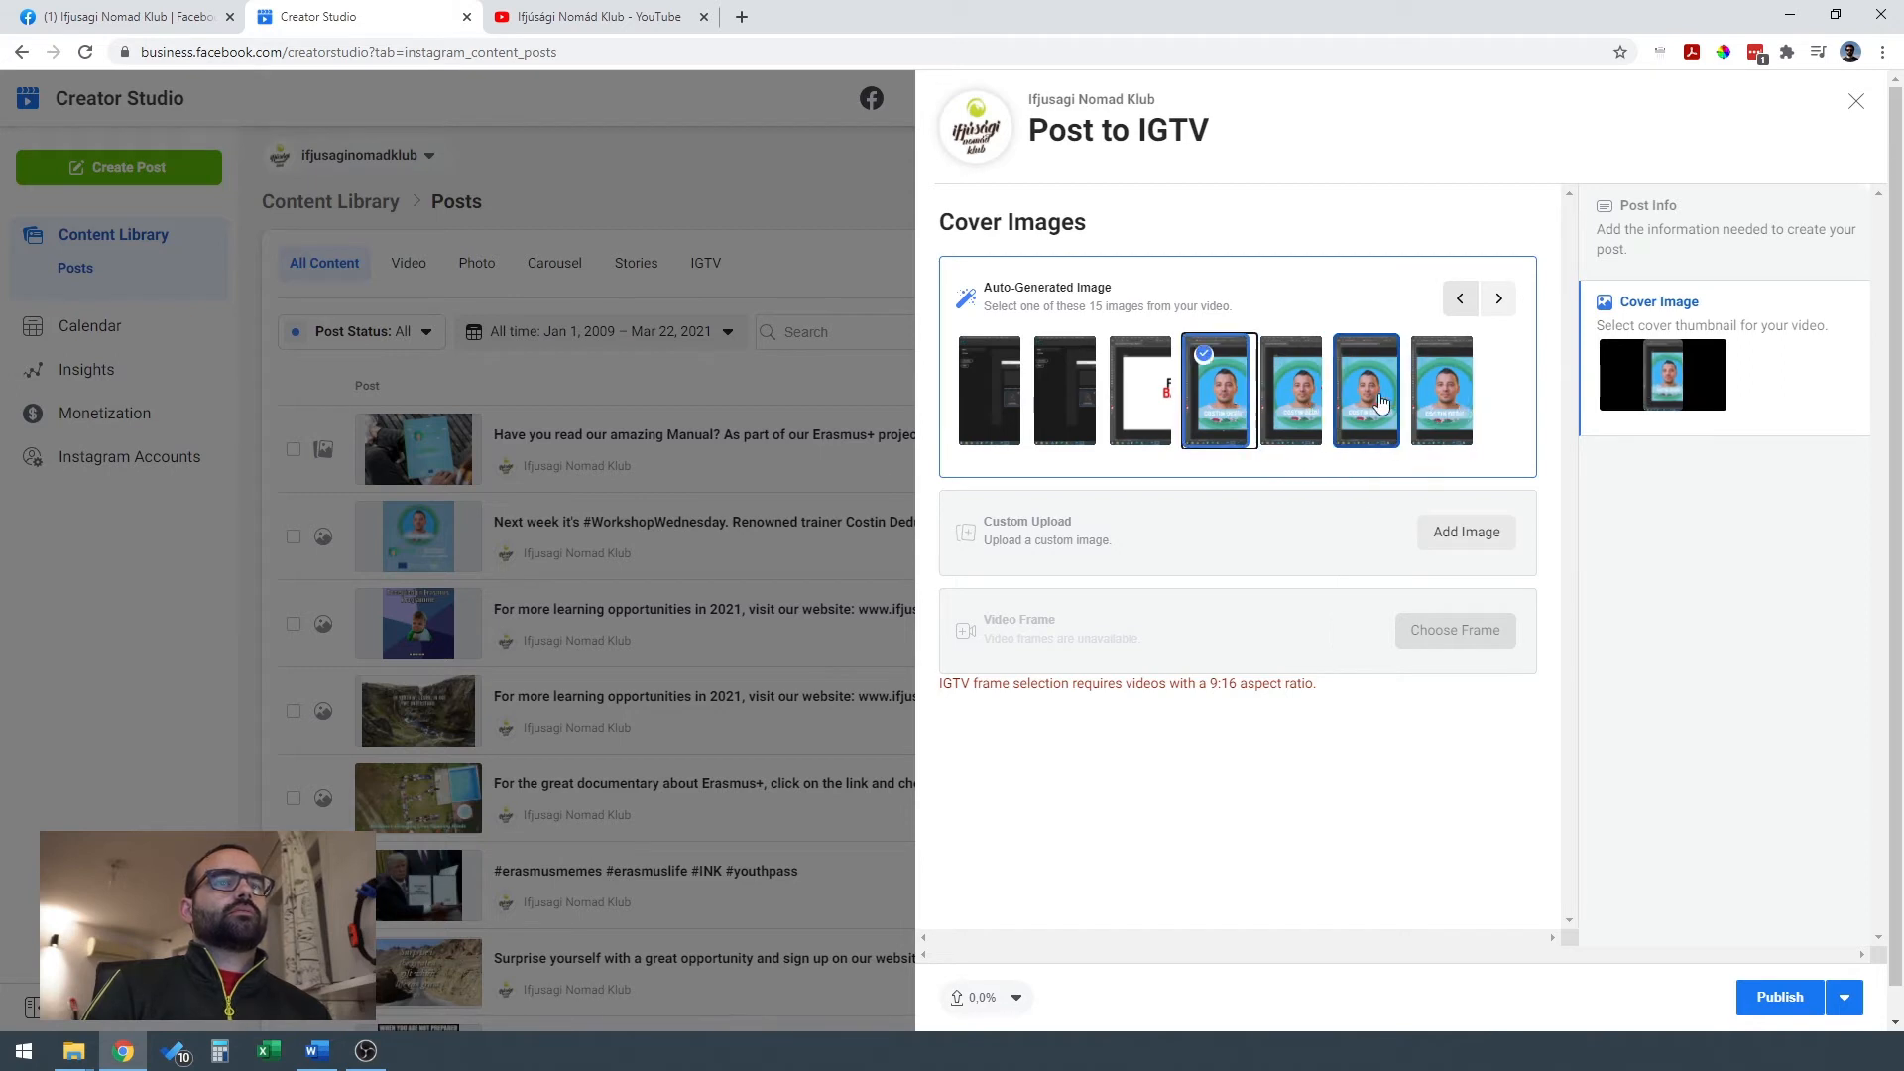
left_click(1499, 310)
left_click(1500, 310)
left_click(1501, 309)
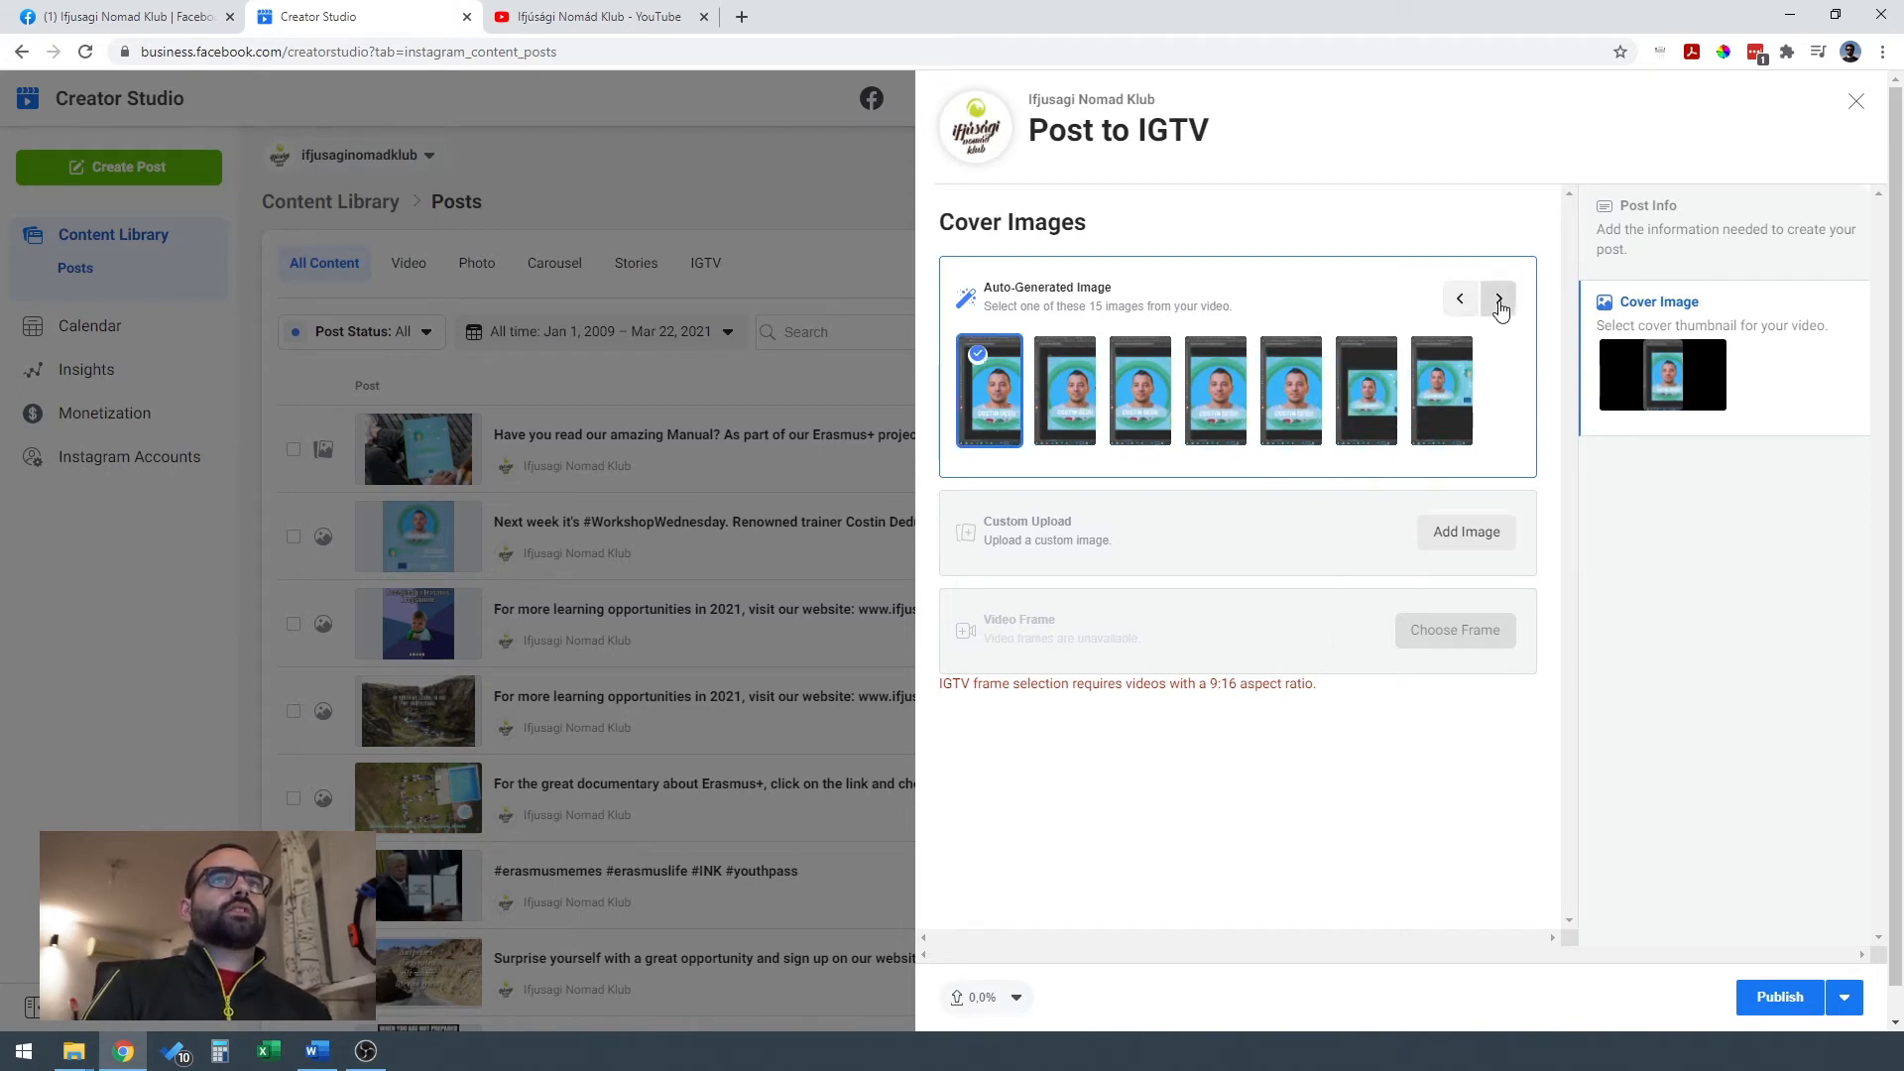
left_click(1499, 300)
left_click(1219, 391)
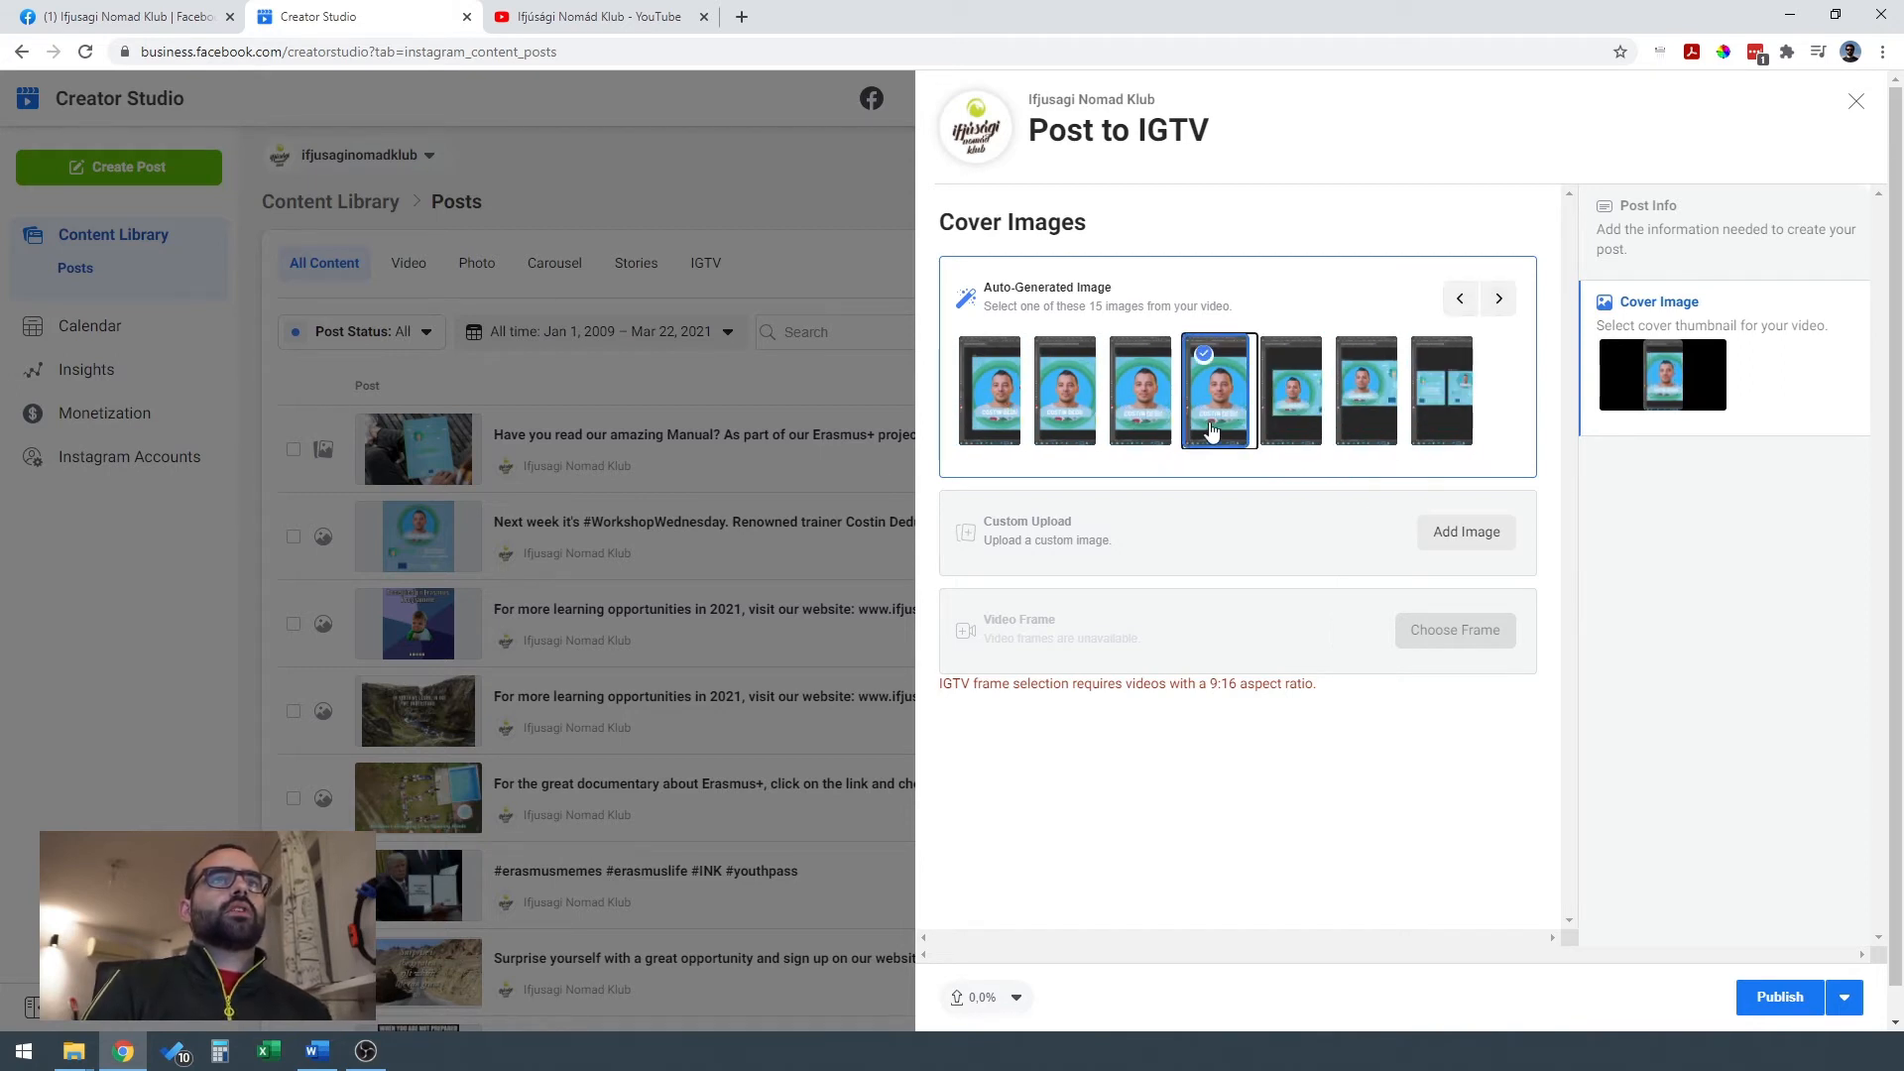
left_click(1230, 546)
left_click(1480, 397)
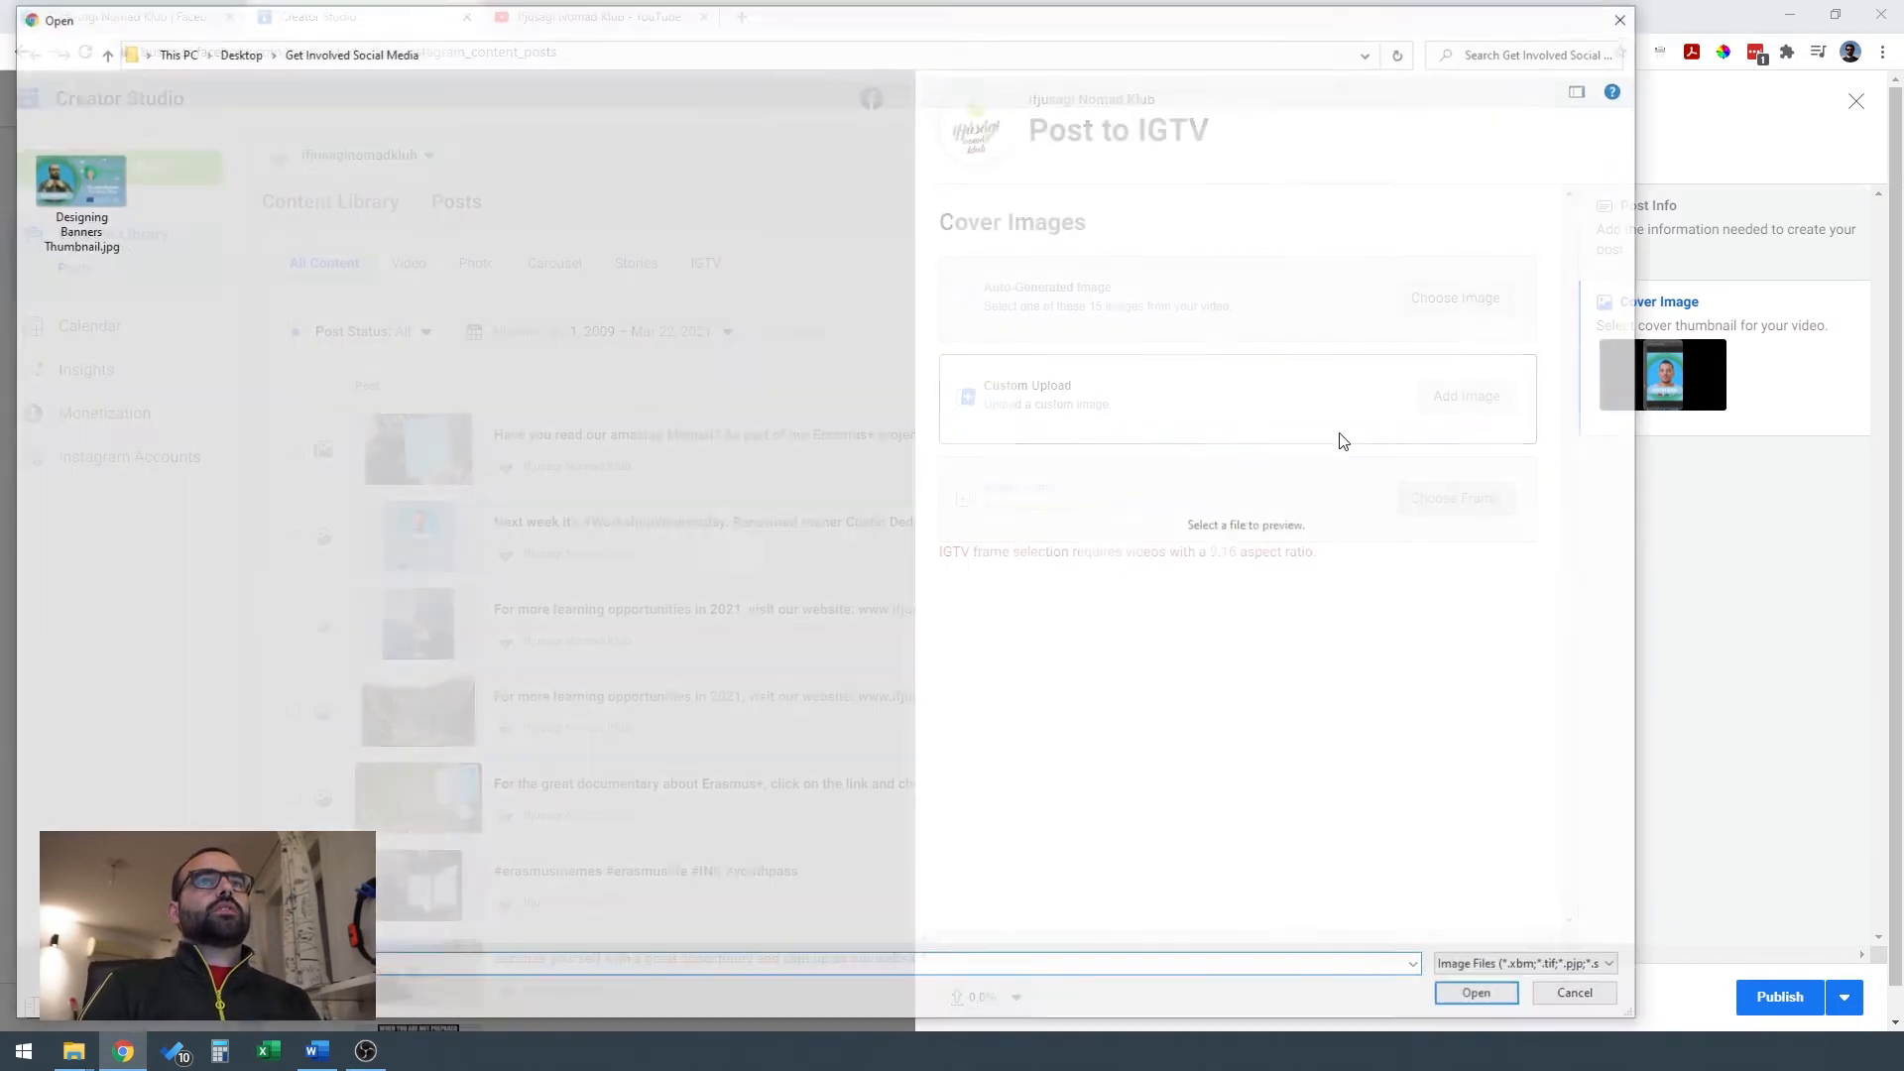
left_click(1584, 1000)
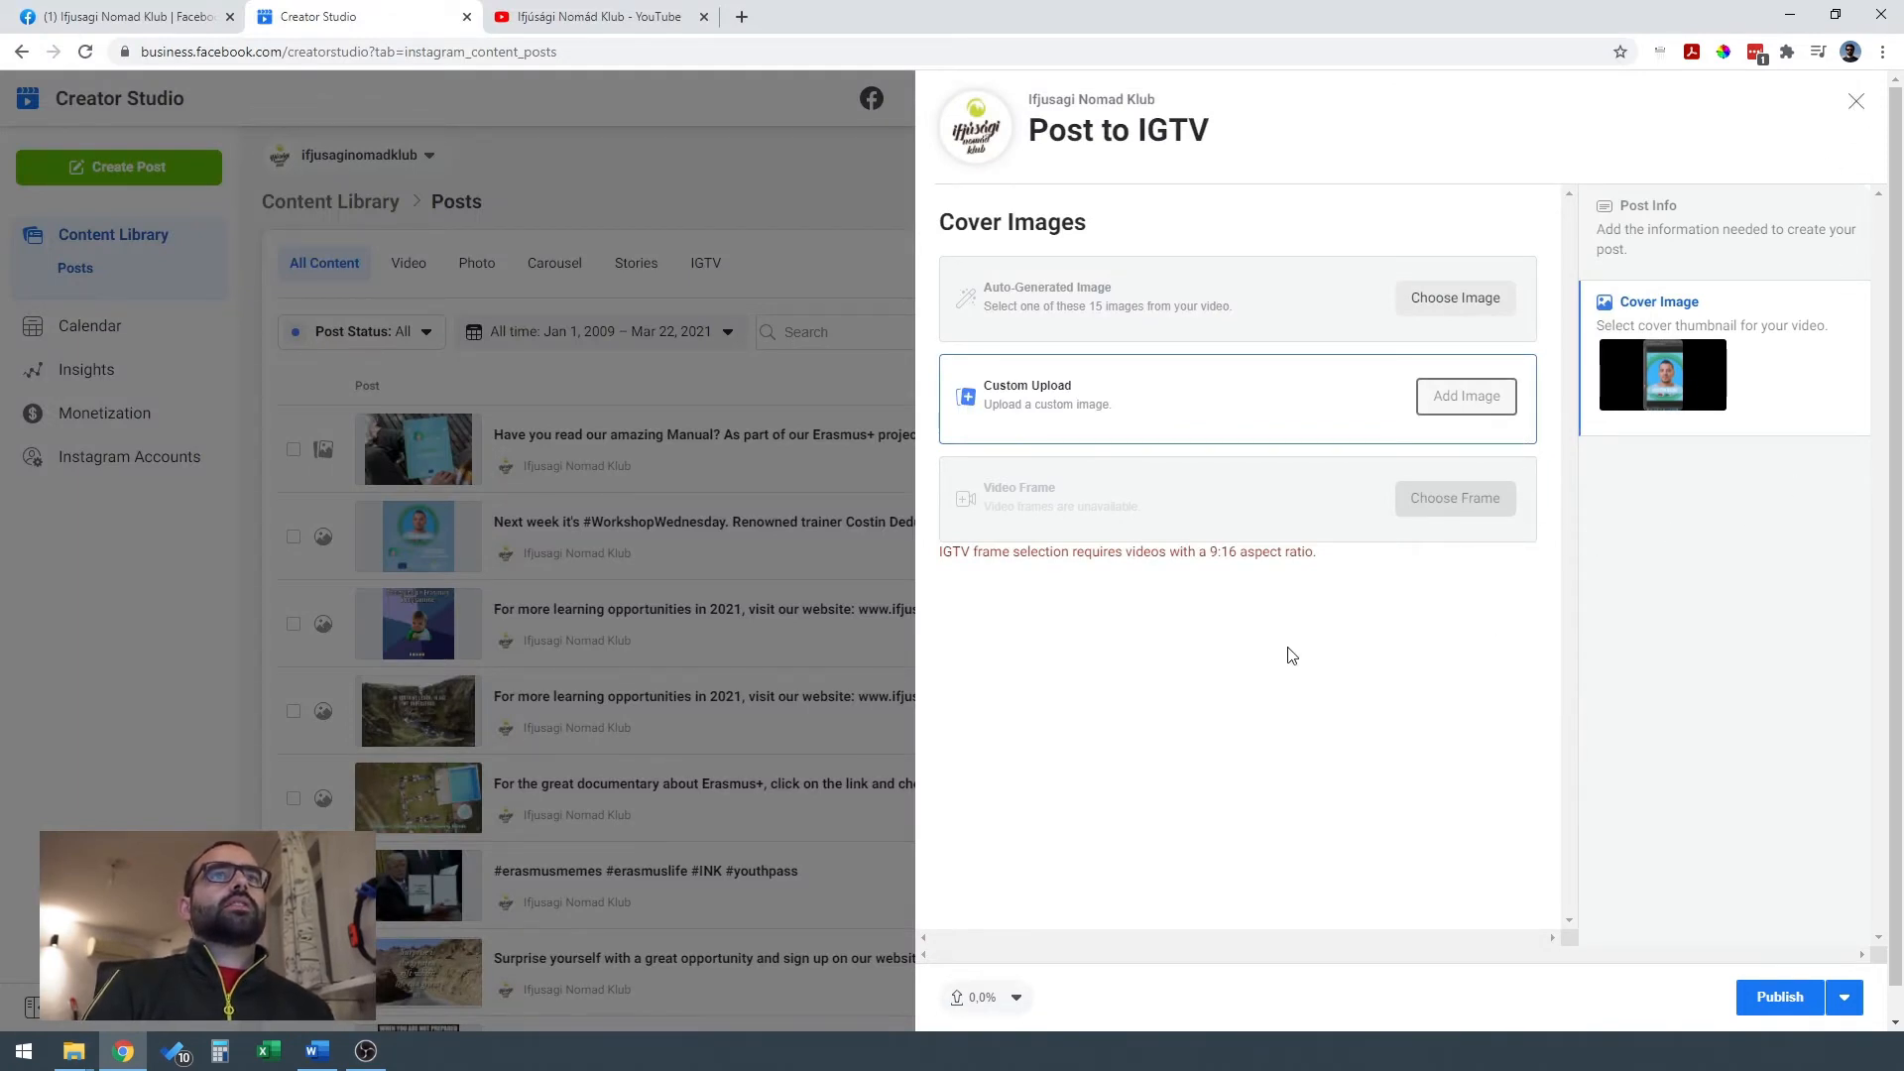
Set the IGTV post's publishing option to Schedule for Mar 23, 2021 at 5:00 PM.
left_click(1847, 1001)
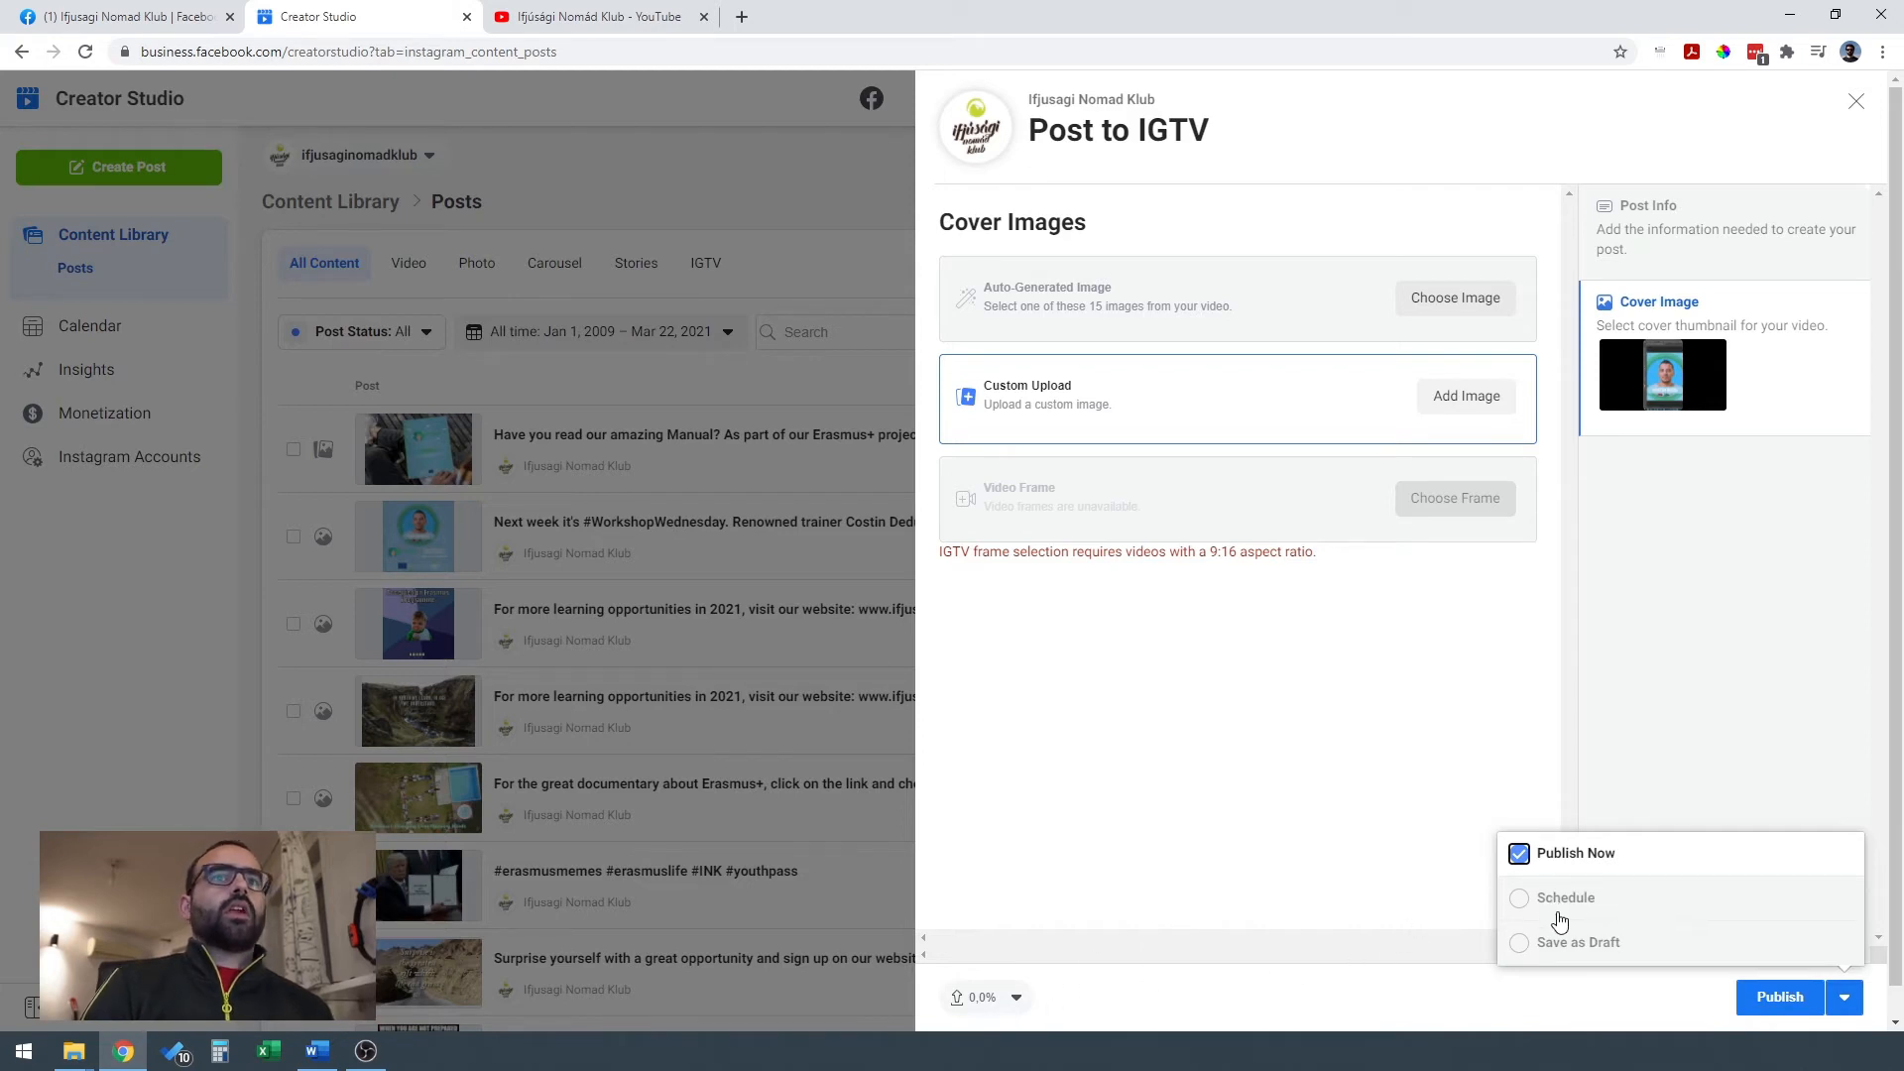
left_click(1618, 913)
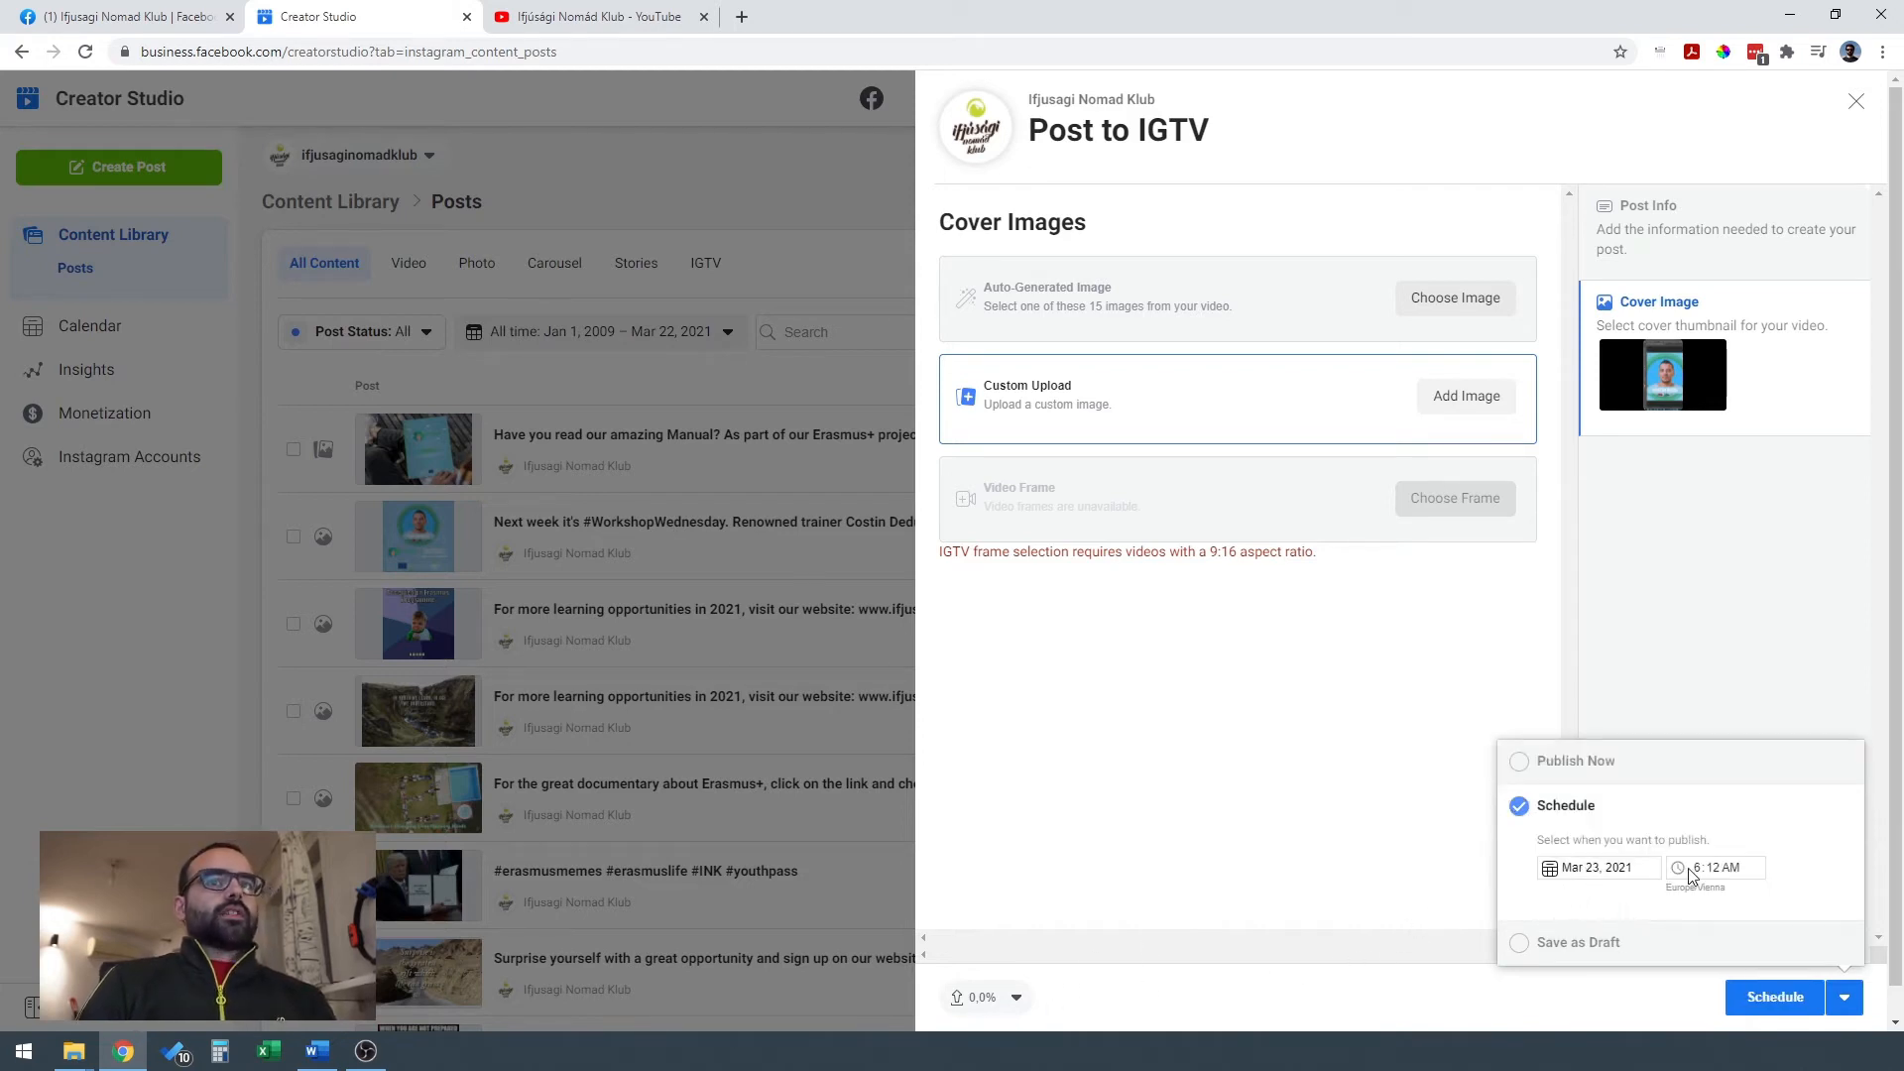
left_click(1549, 873)
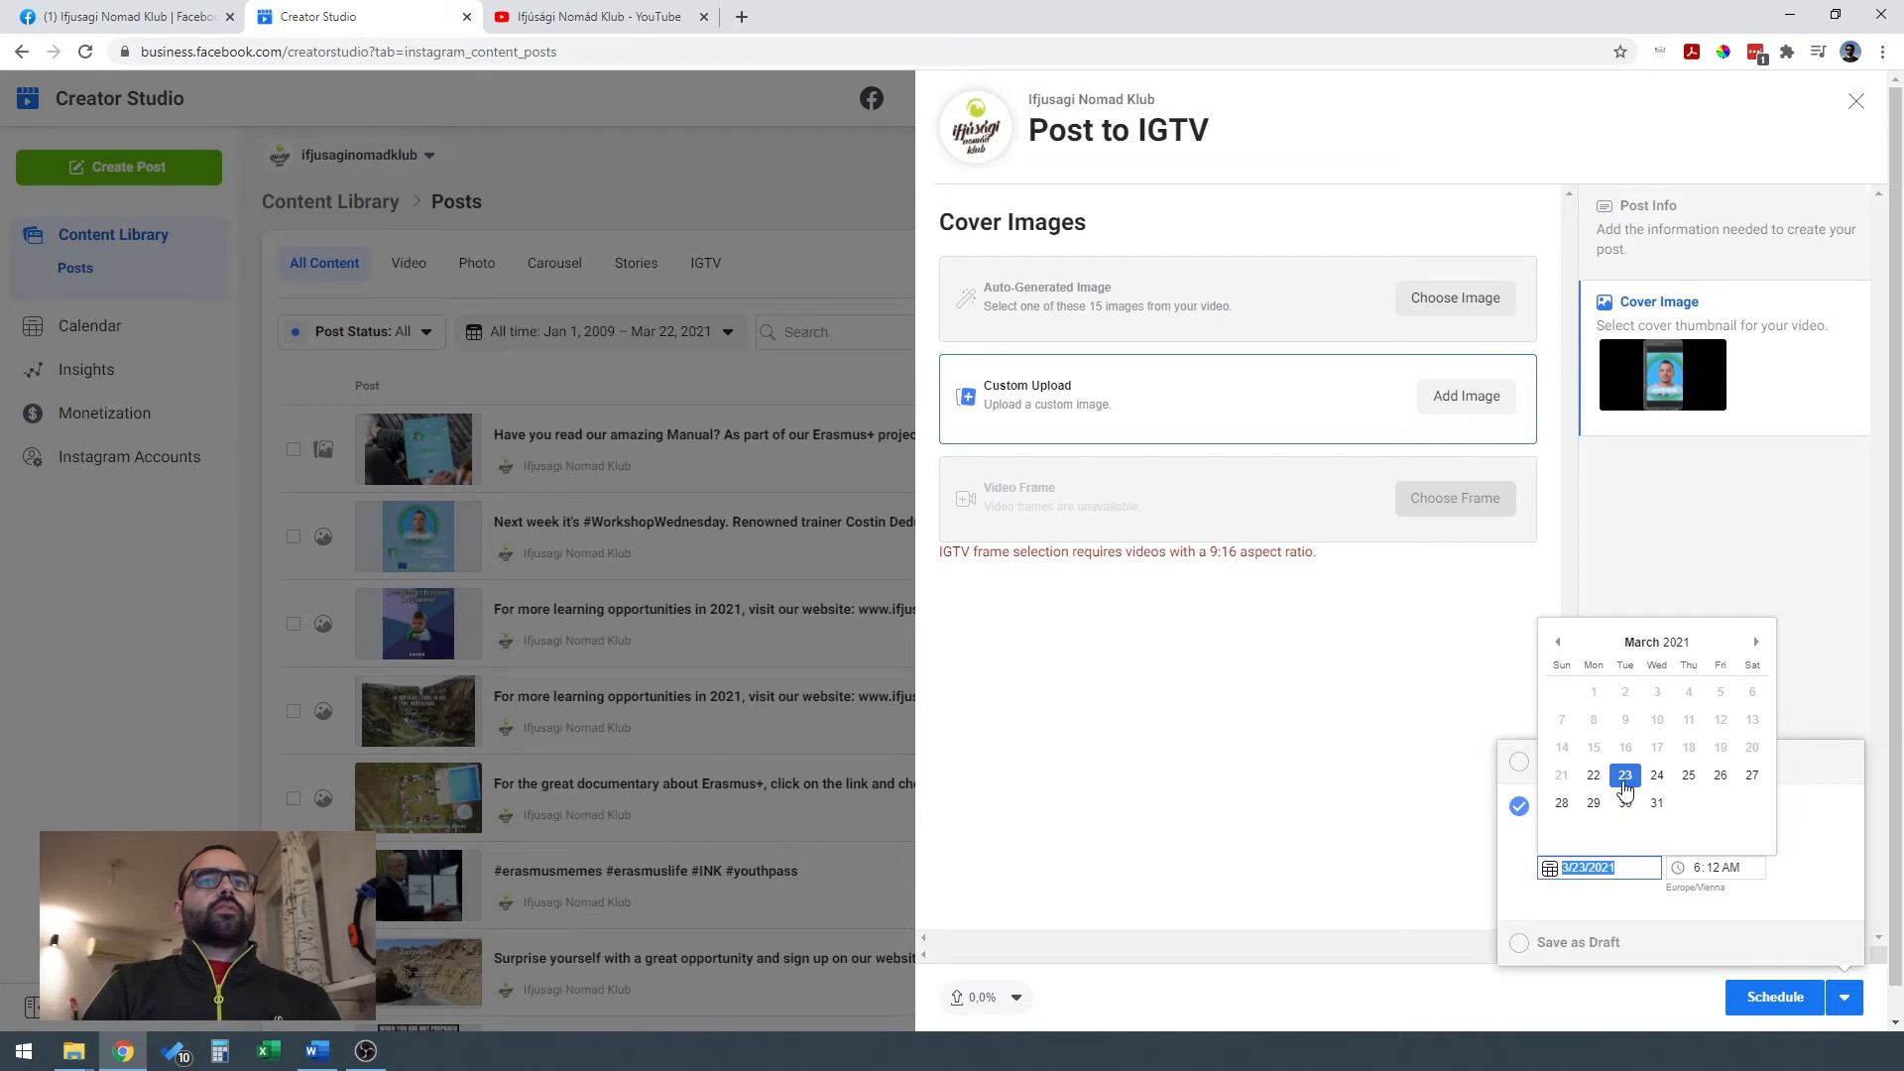
left_click(1625, 778)
left_click(1690, 870)
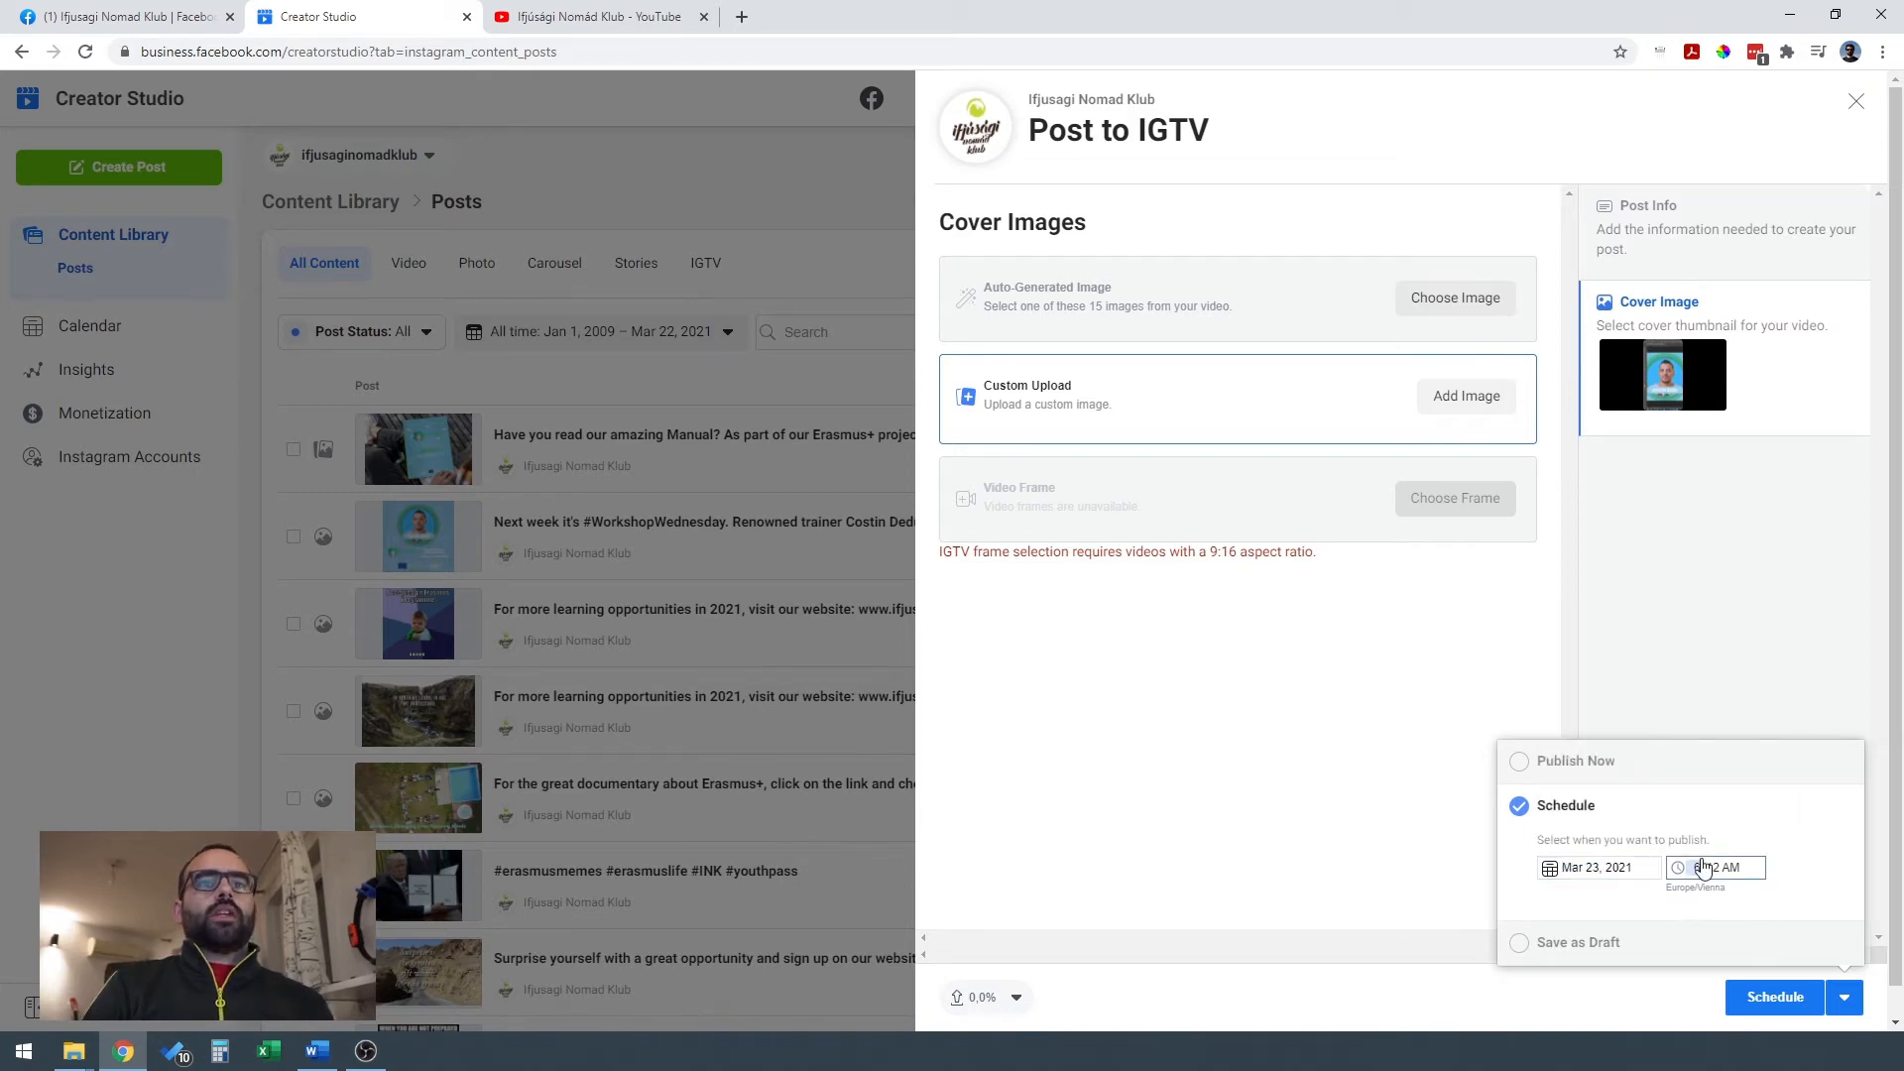
type("5:00")
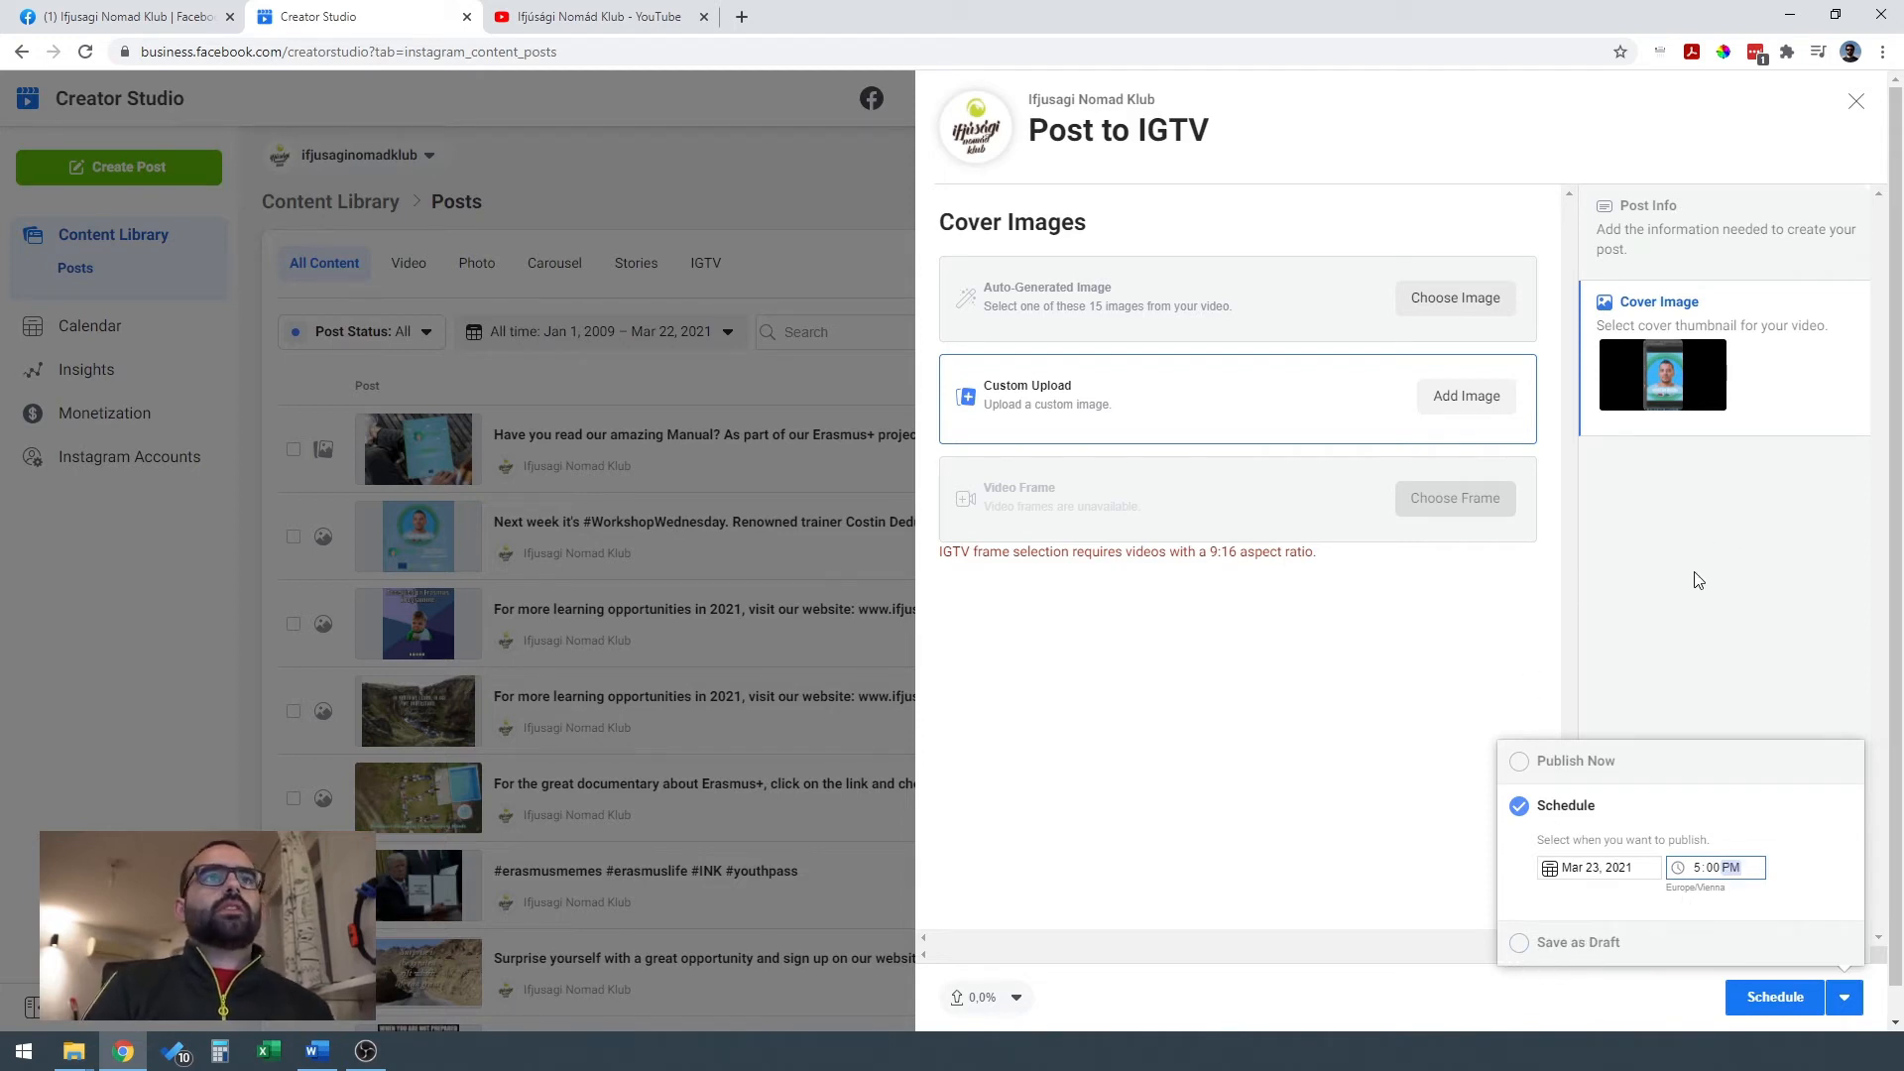
left_click(1734, 660)
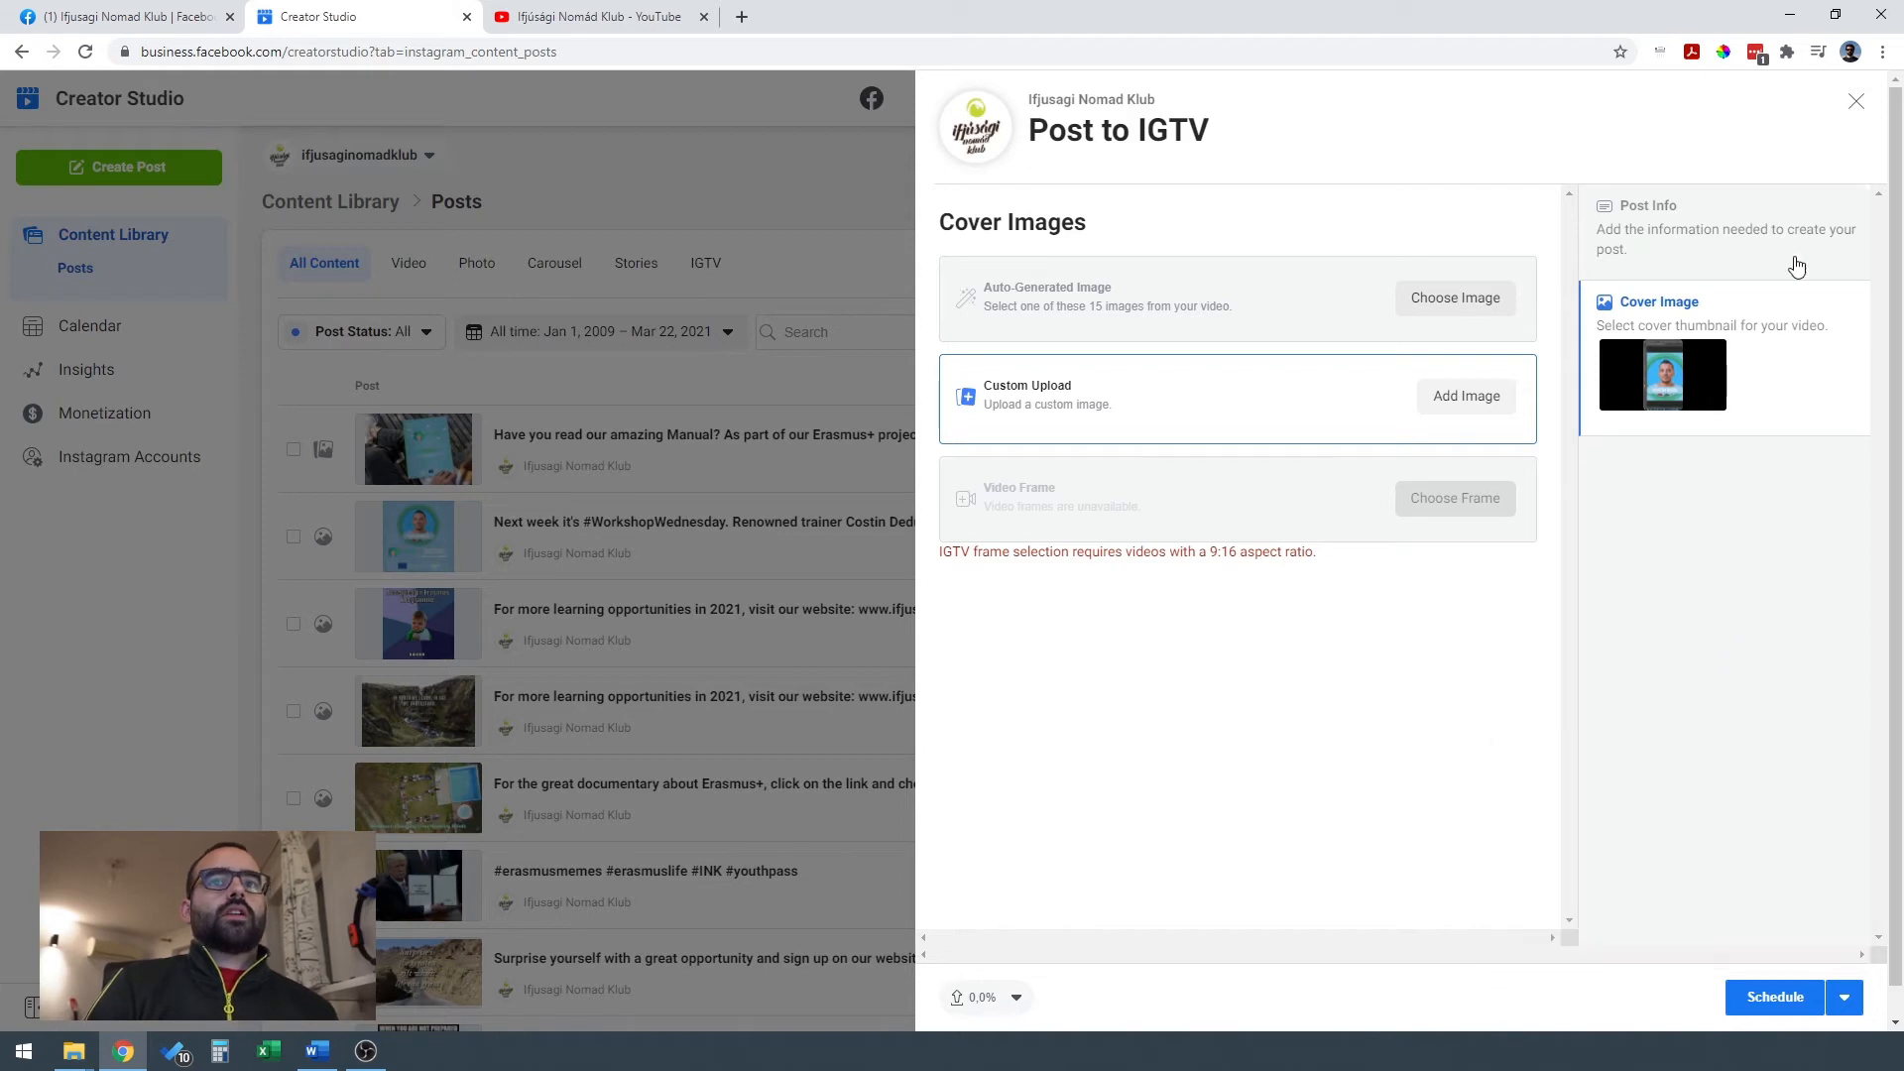
Close the IGTV post without scheduling it and discard its upload.
left_click(1857, 107)
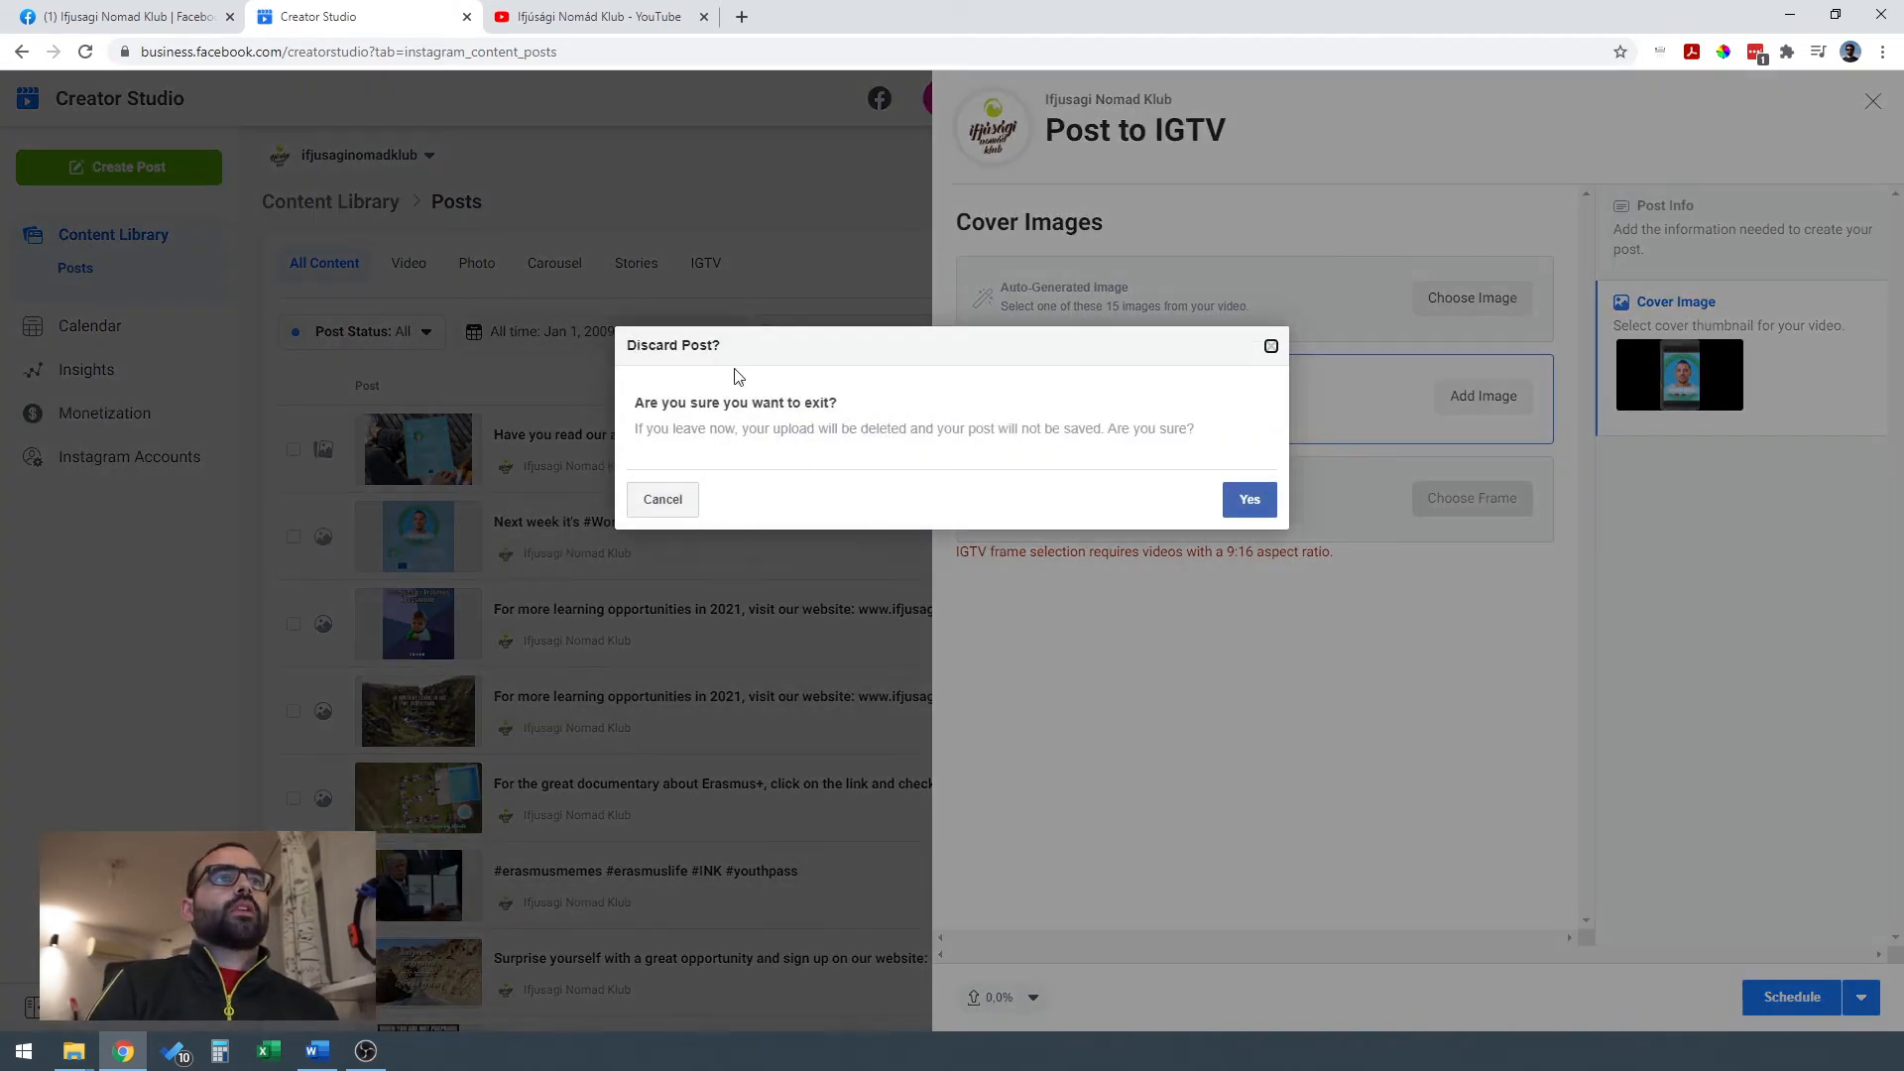
left_click(1252, 500)
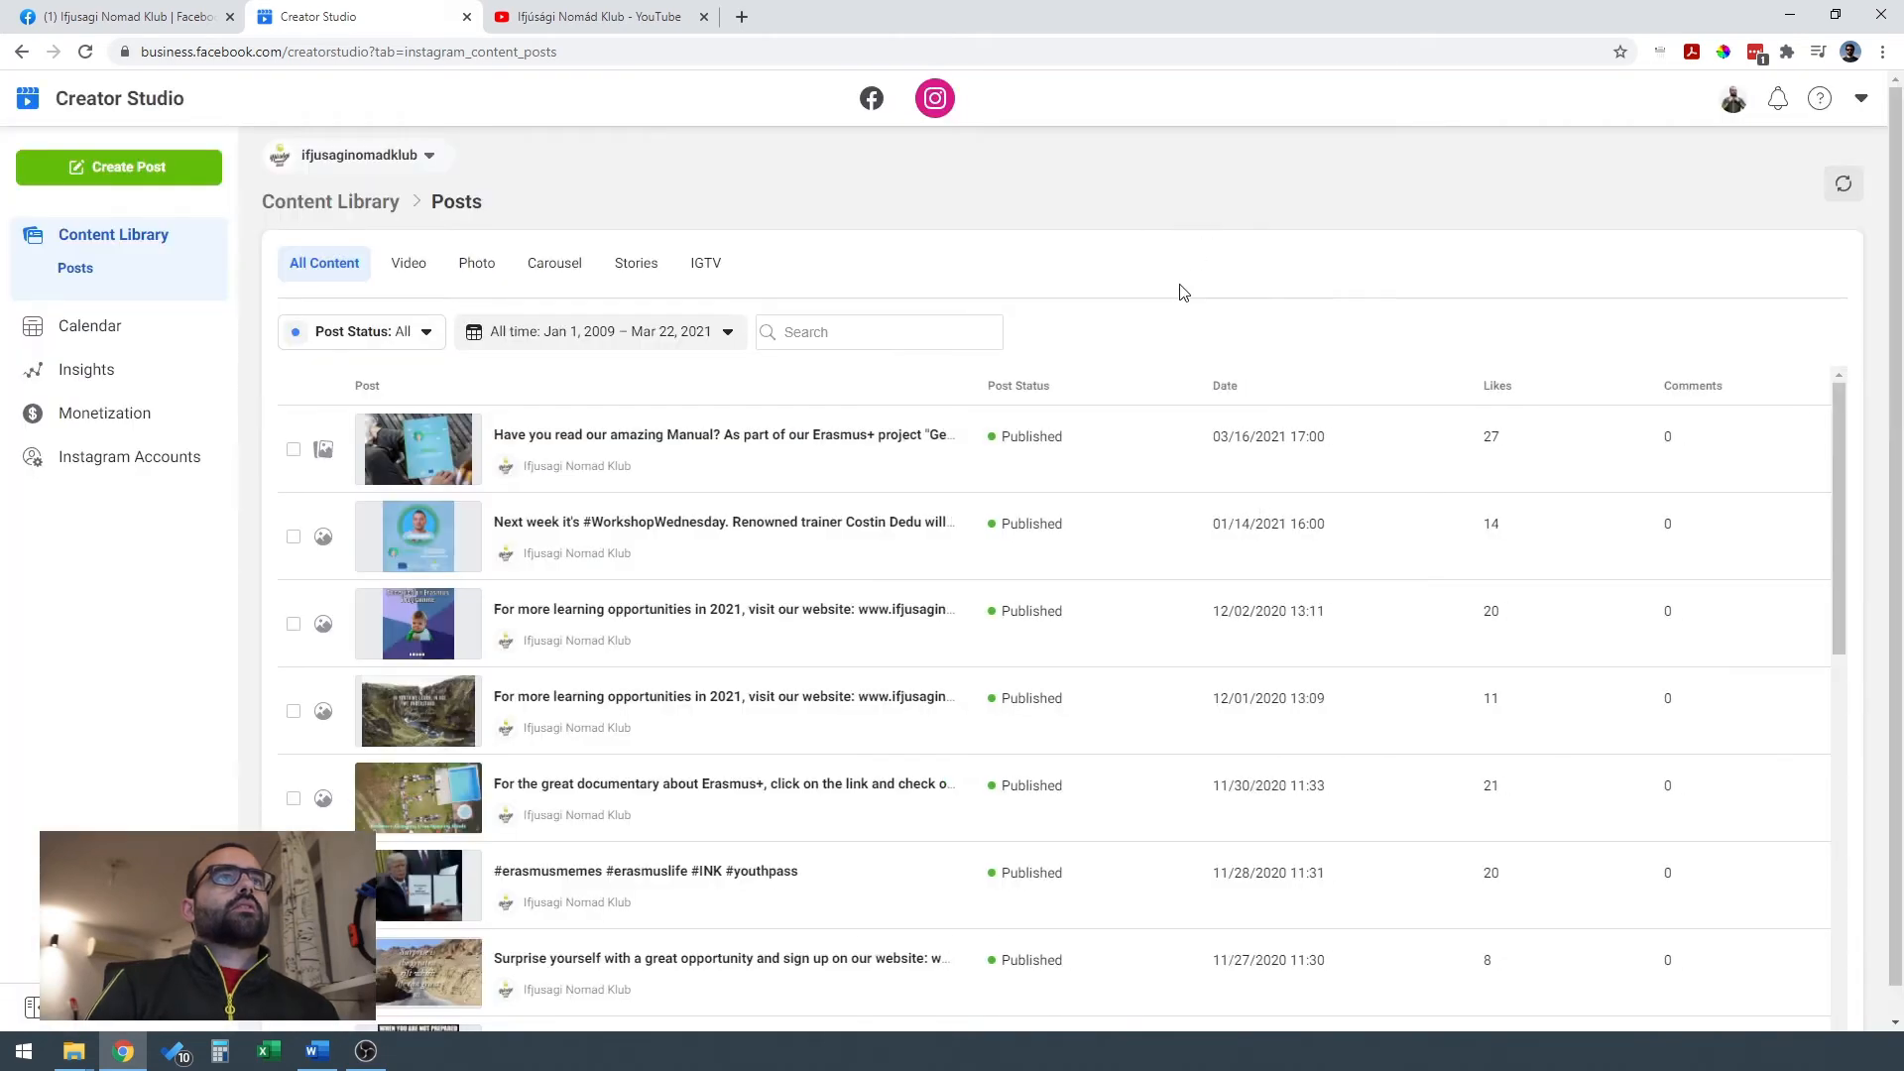
Switch to the Ifjúsági Nomád Klub YouTube channel and open its YouTube Studio.
left_click(562, 28)
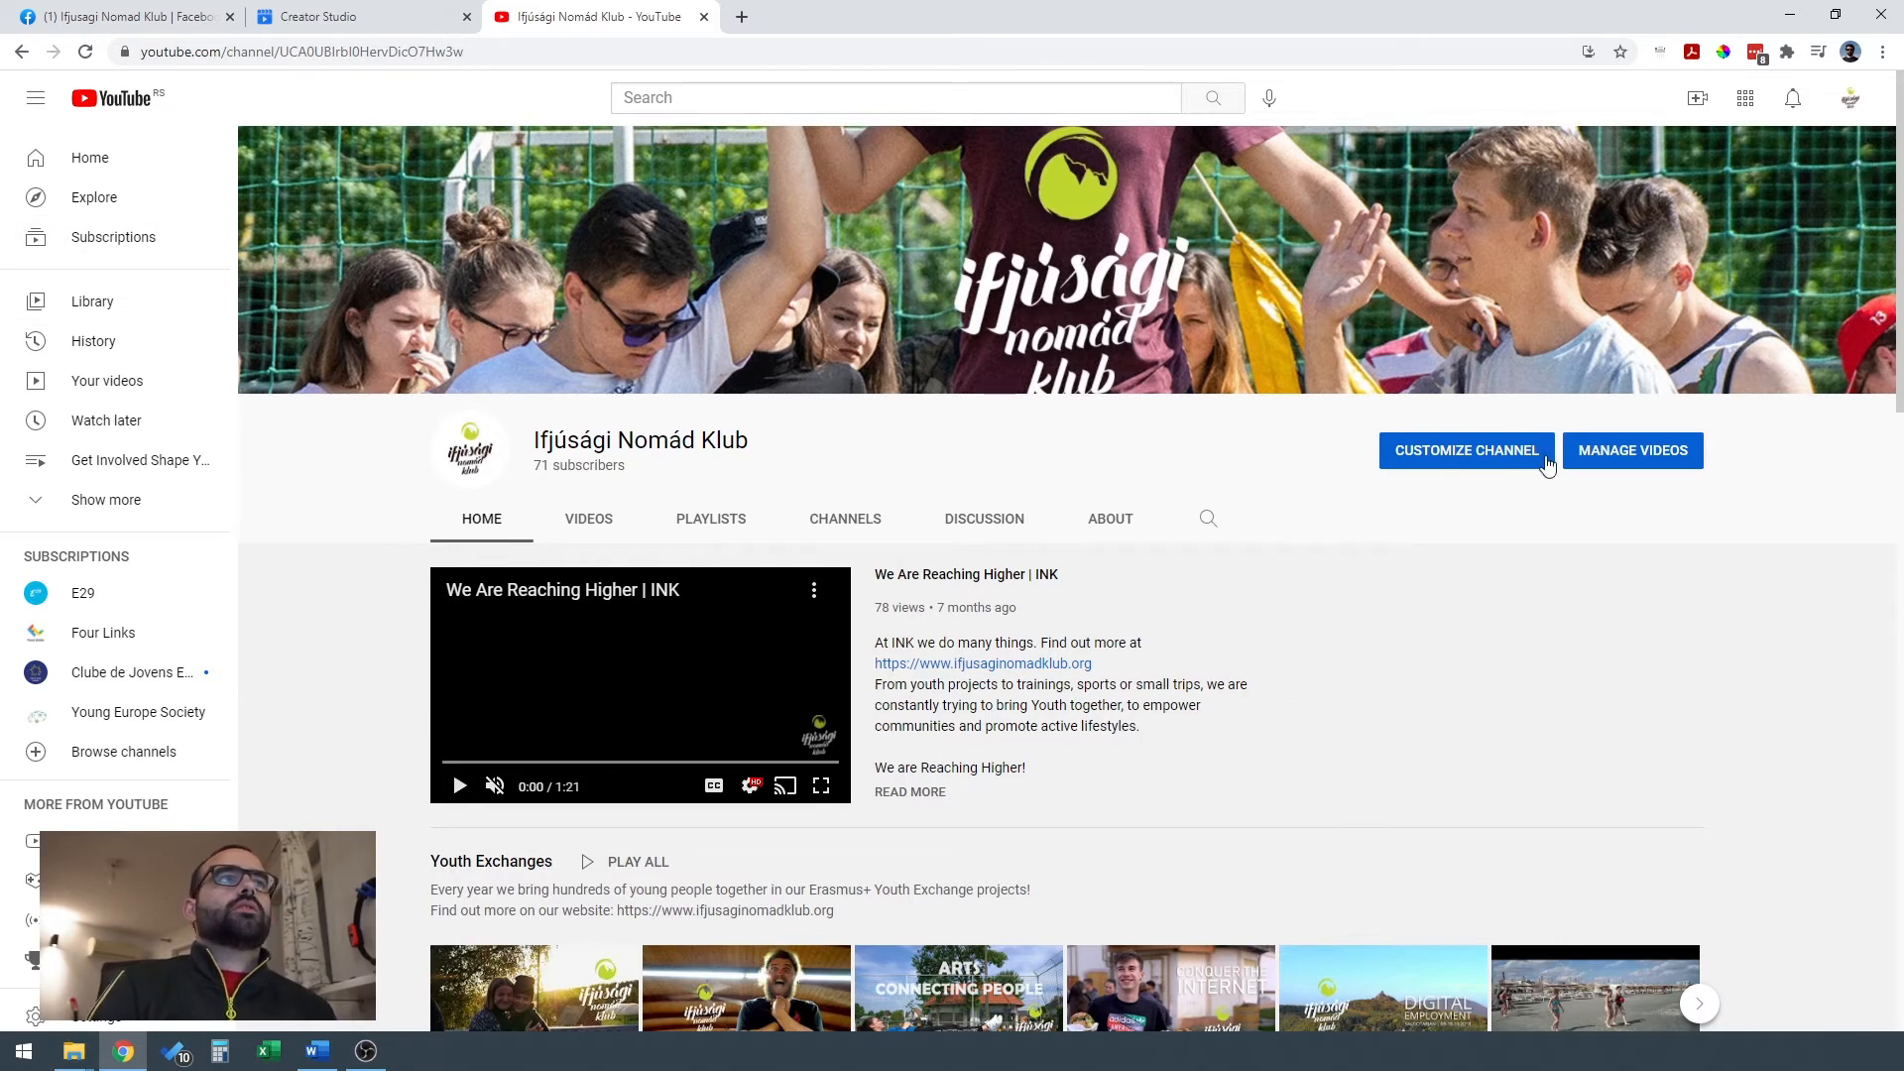
left_click(1854, 107)
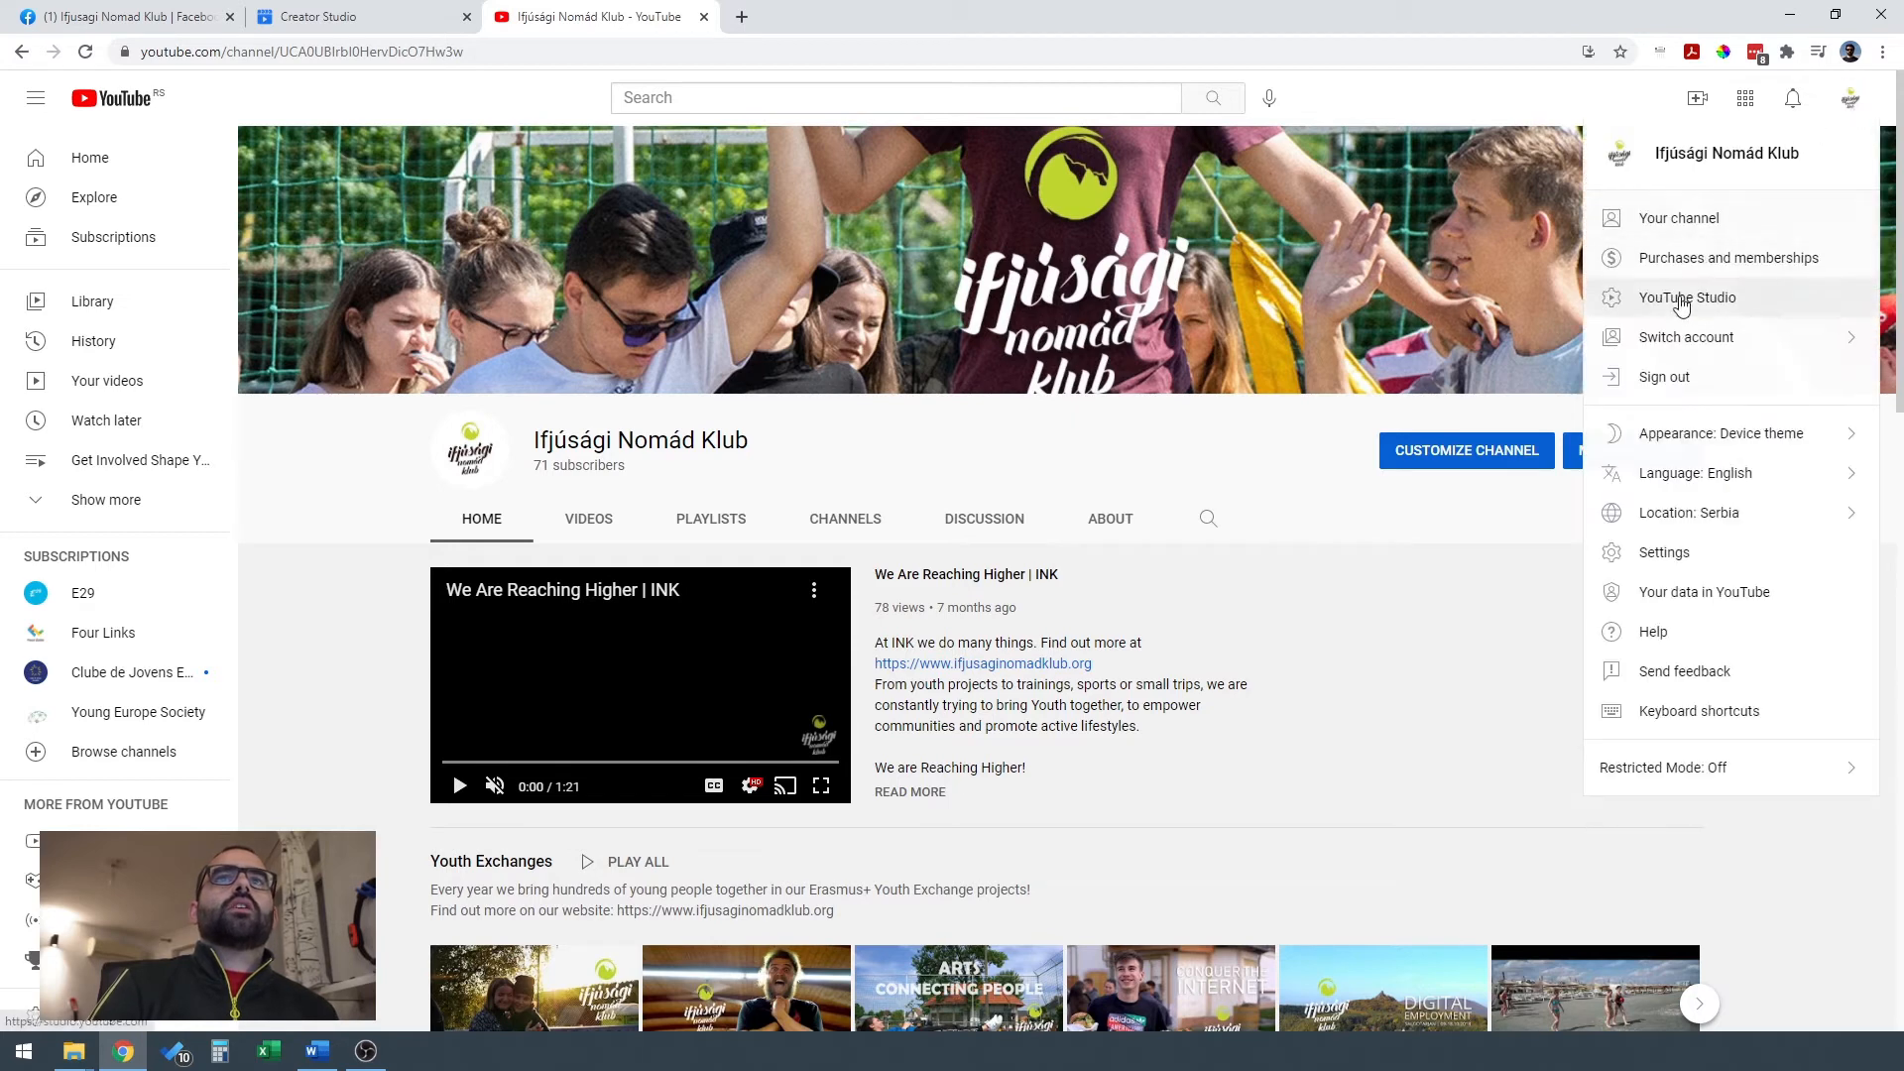
left_click(1683, 300)
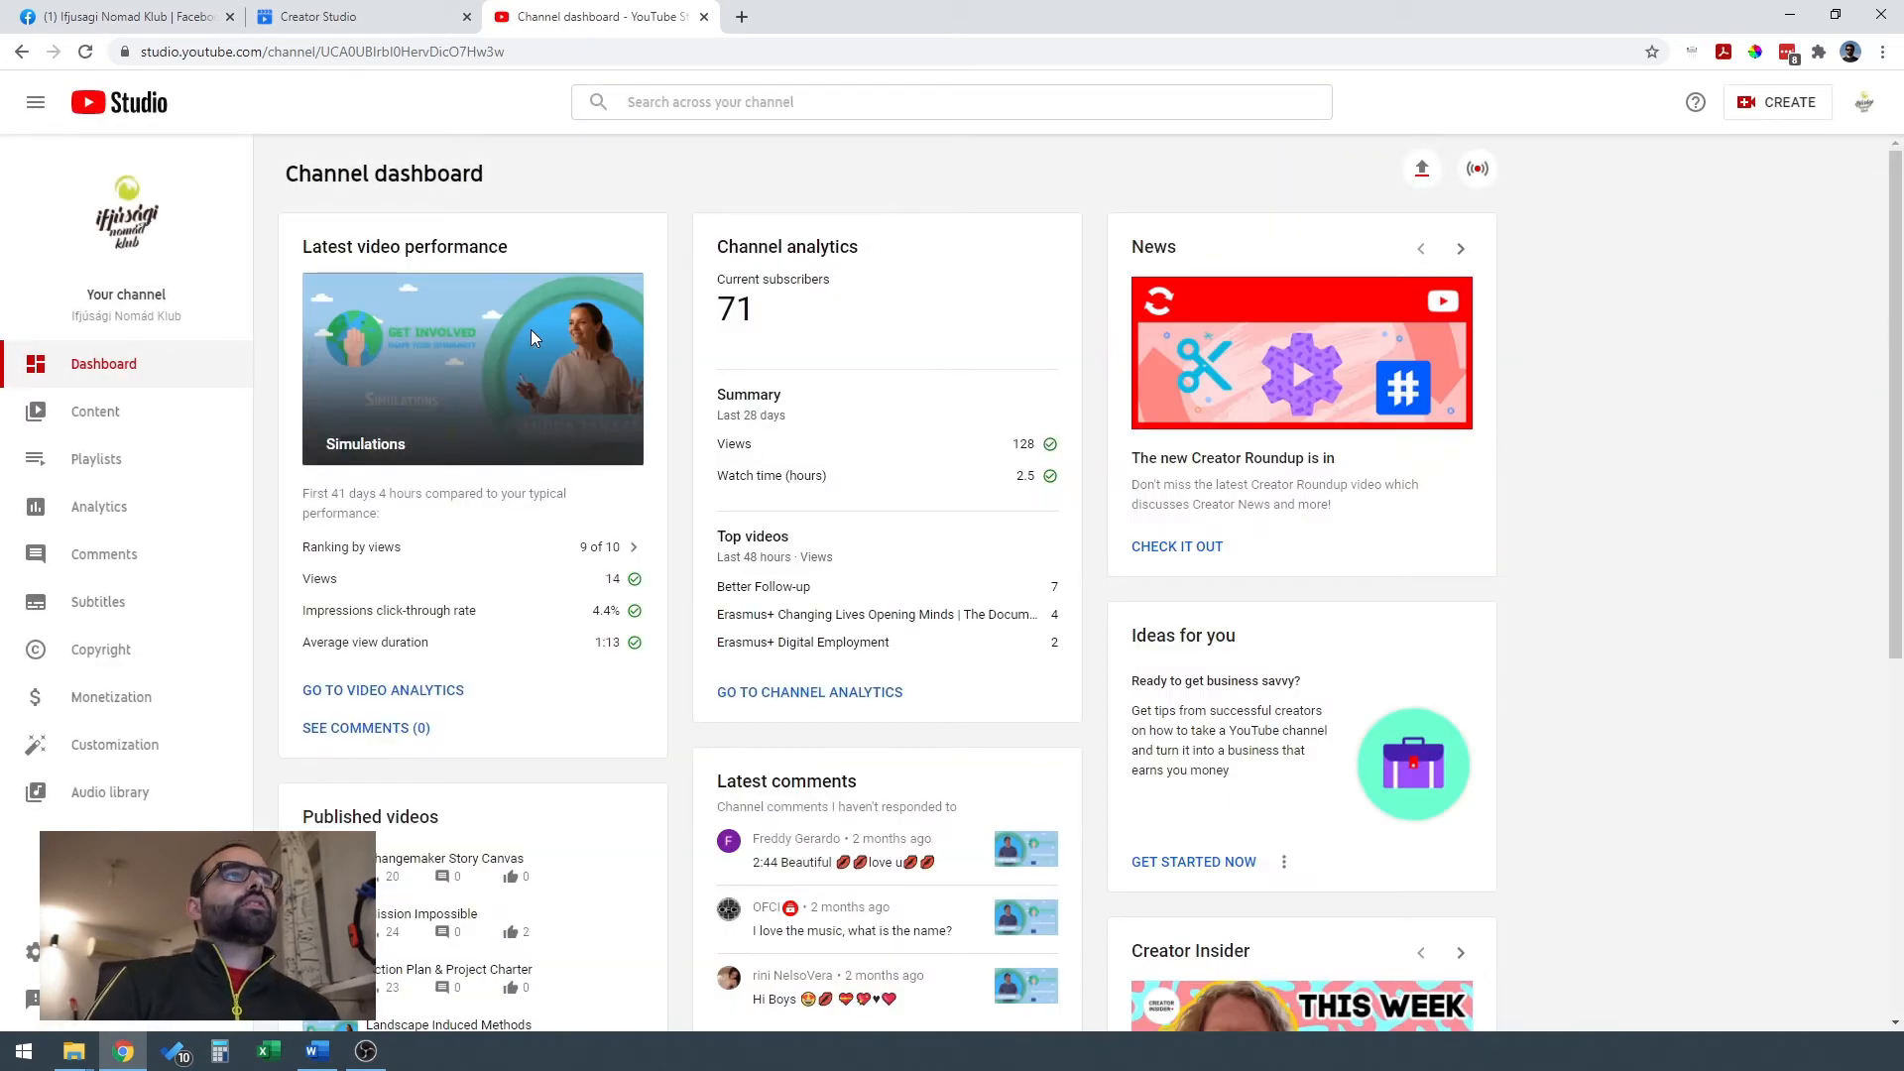
Examine the channel dashboard, including latest video performance, channel analytics, published videos, comments, recent subscribers and news.
mouse_move(596, 980)
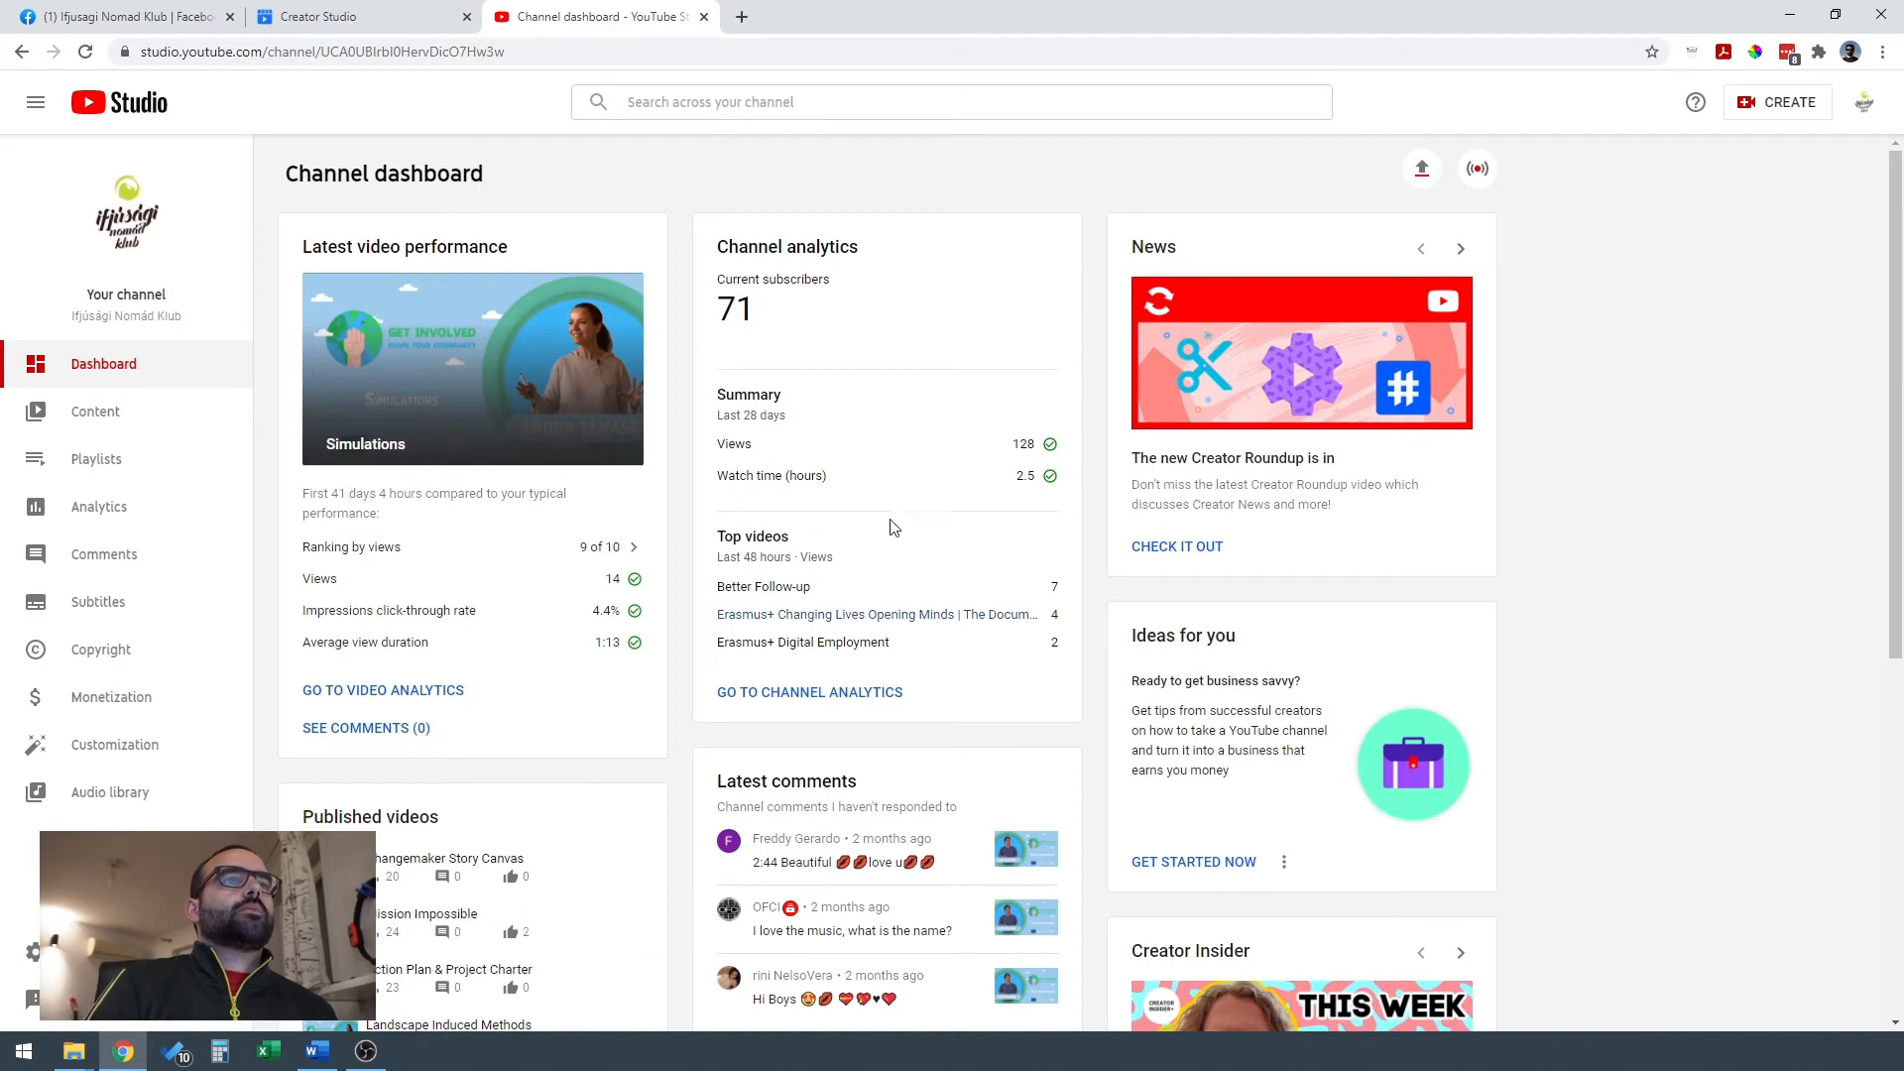
scroll(589, 615, "down", 5)
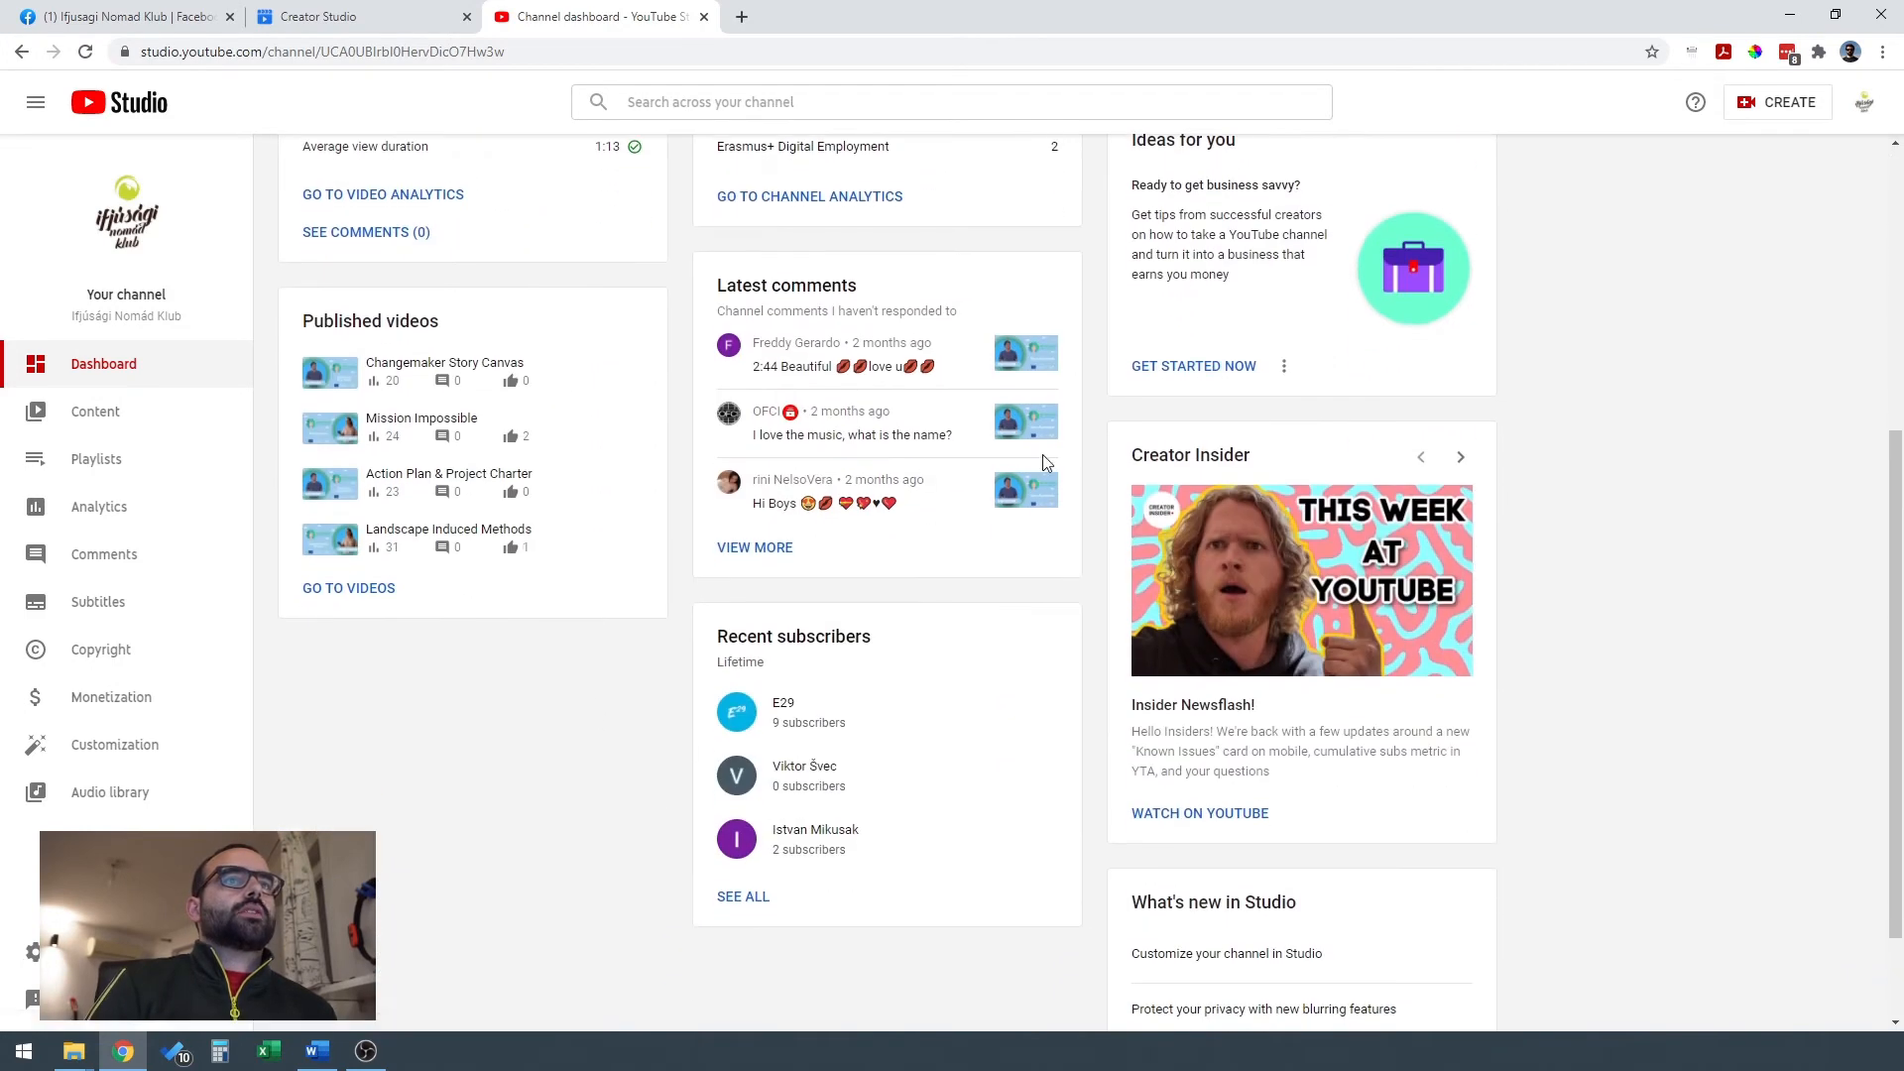
scroll(985, 599, "down", 1)
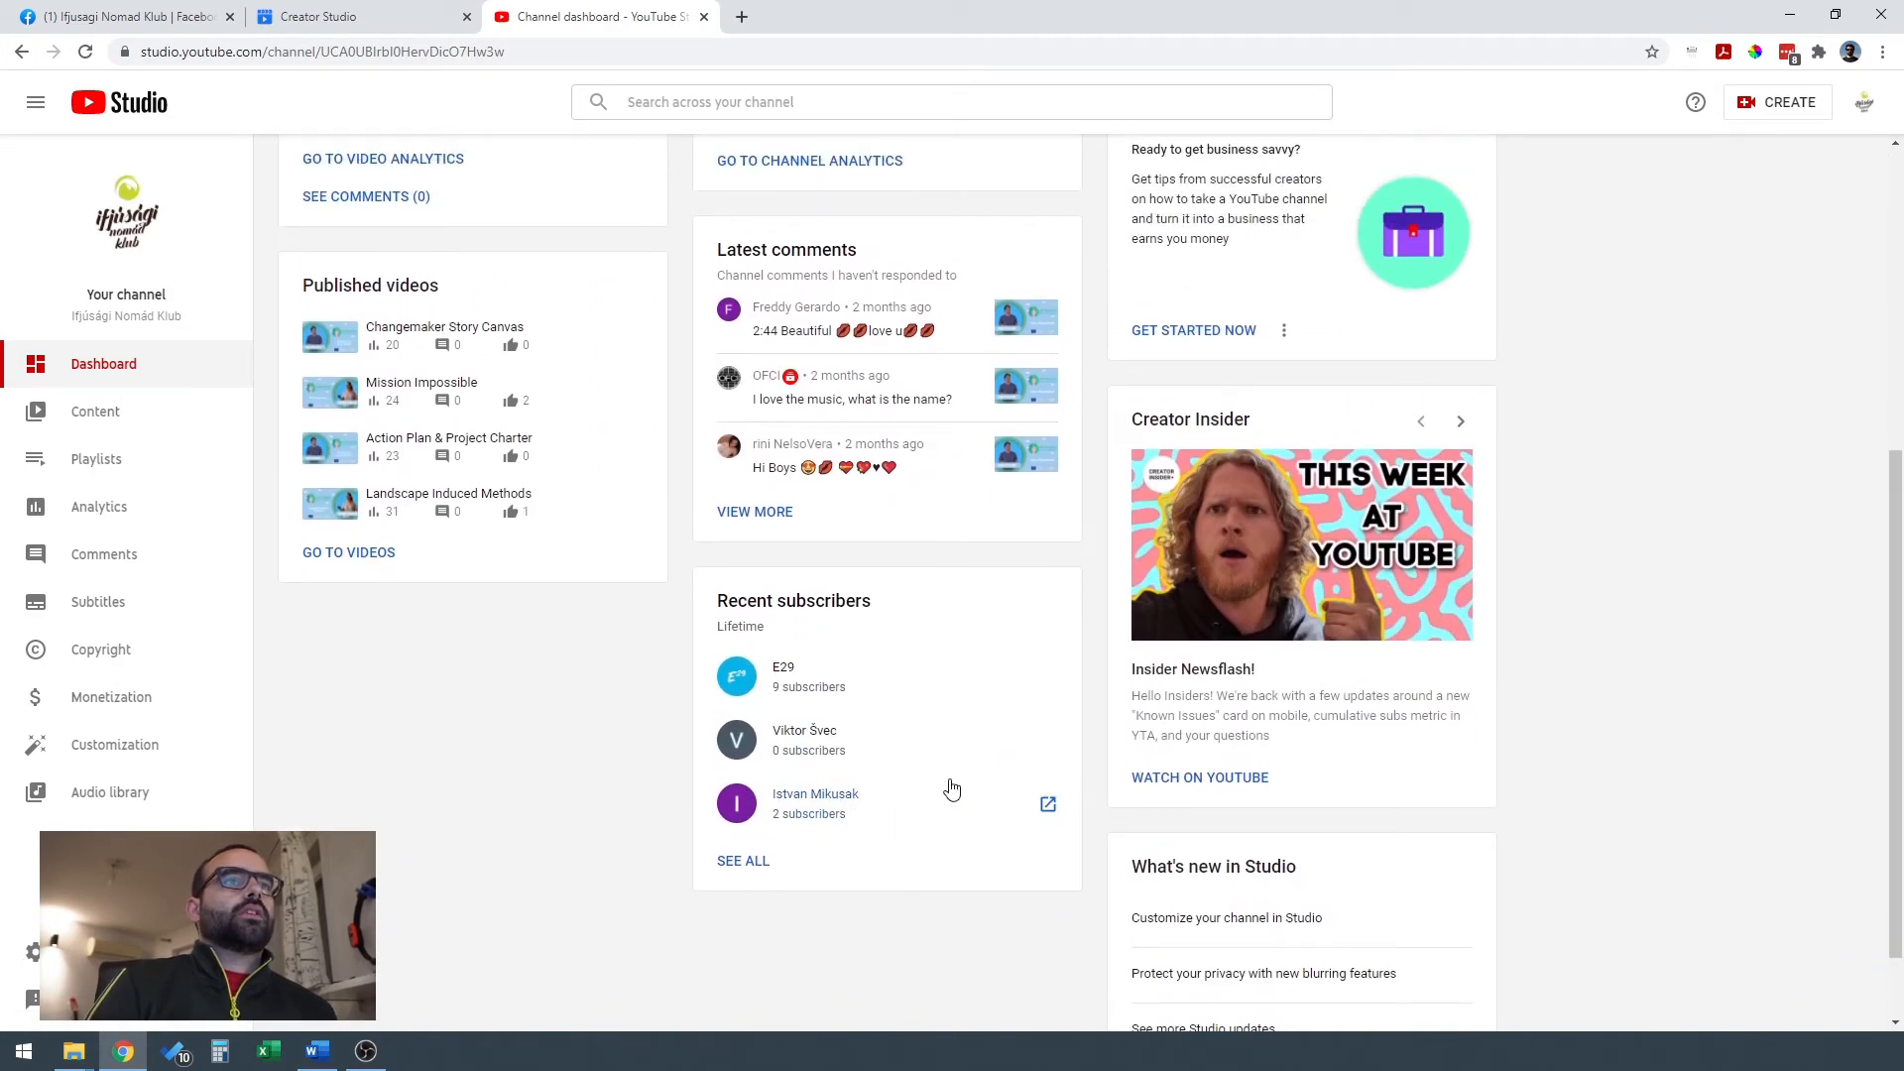
scroll(869, 852, "up", 2)
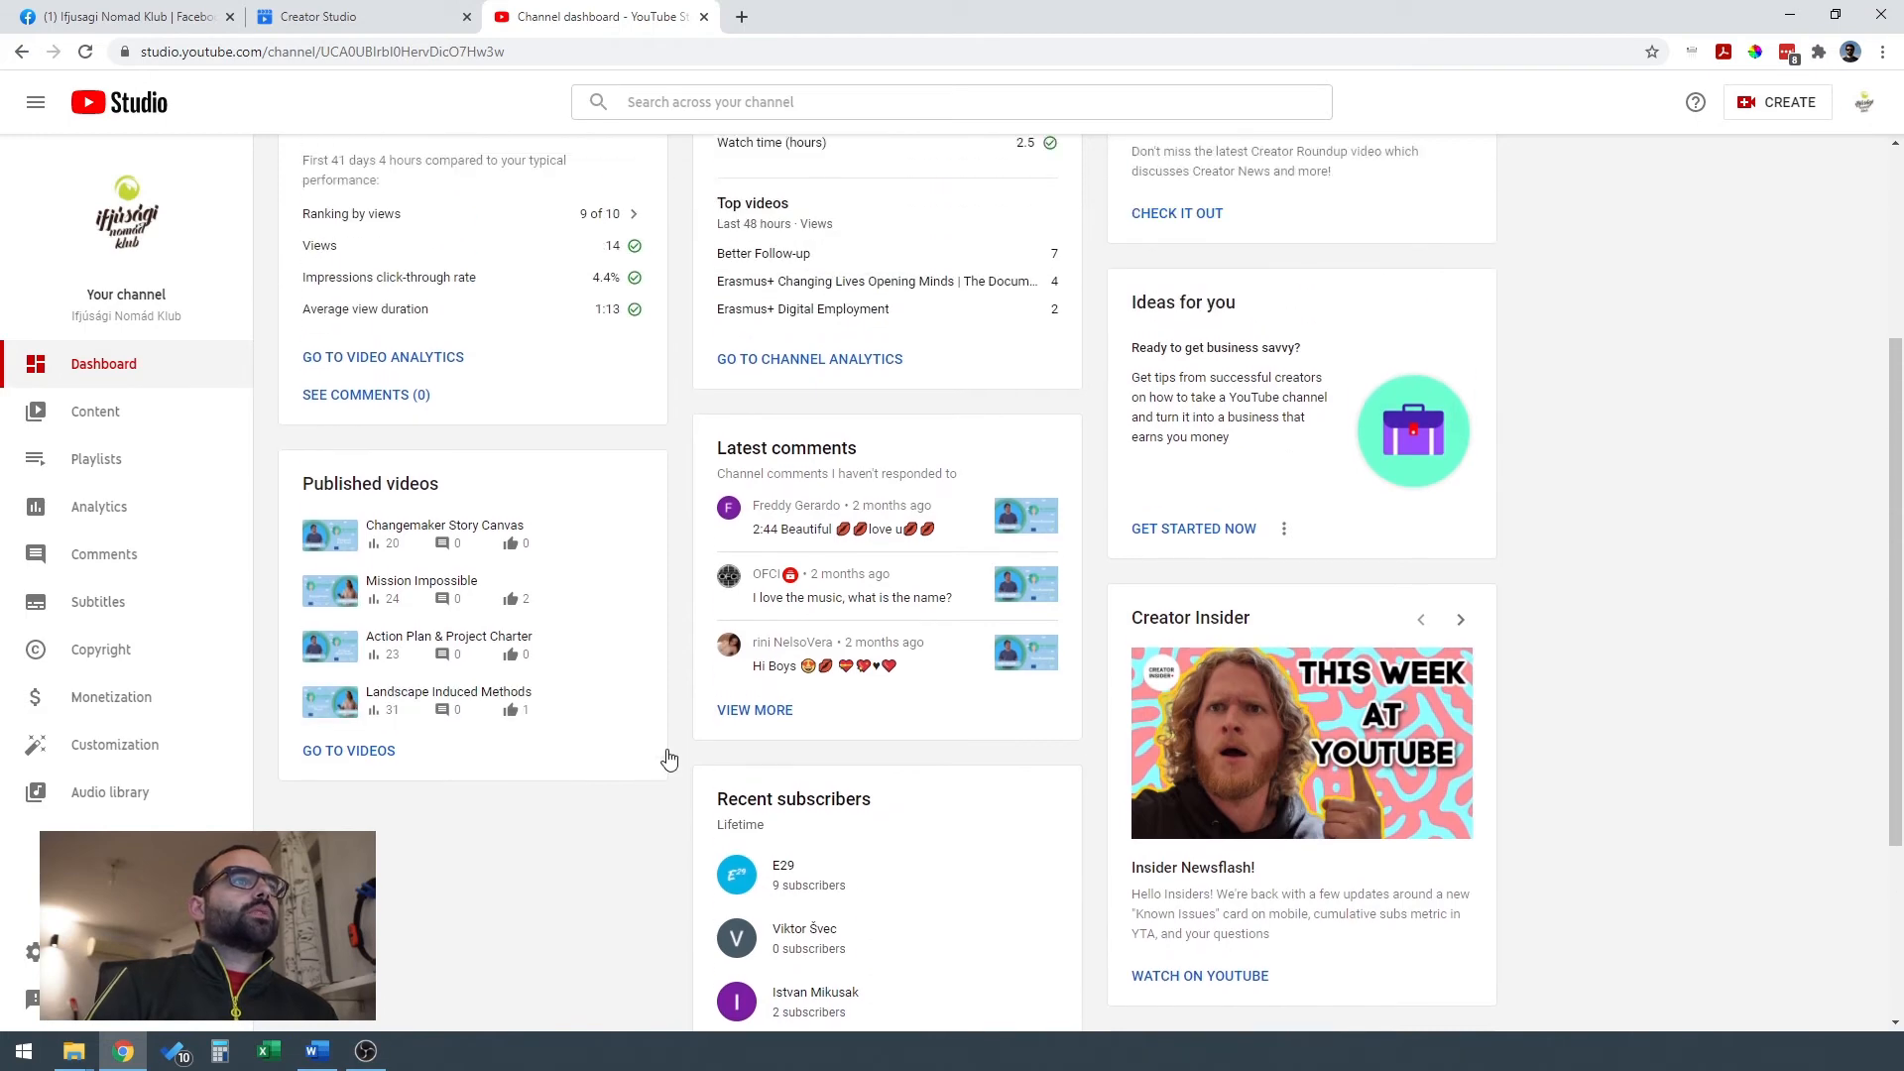
scroll(1490, 825, "up", 3)
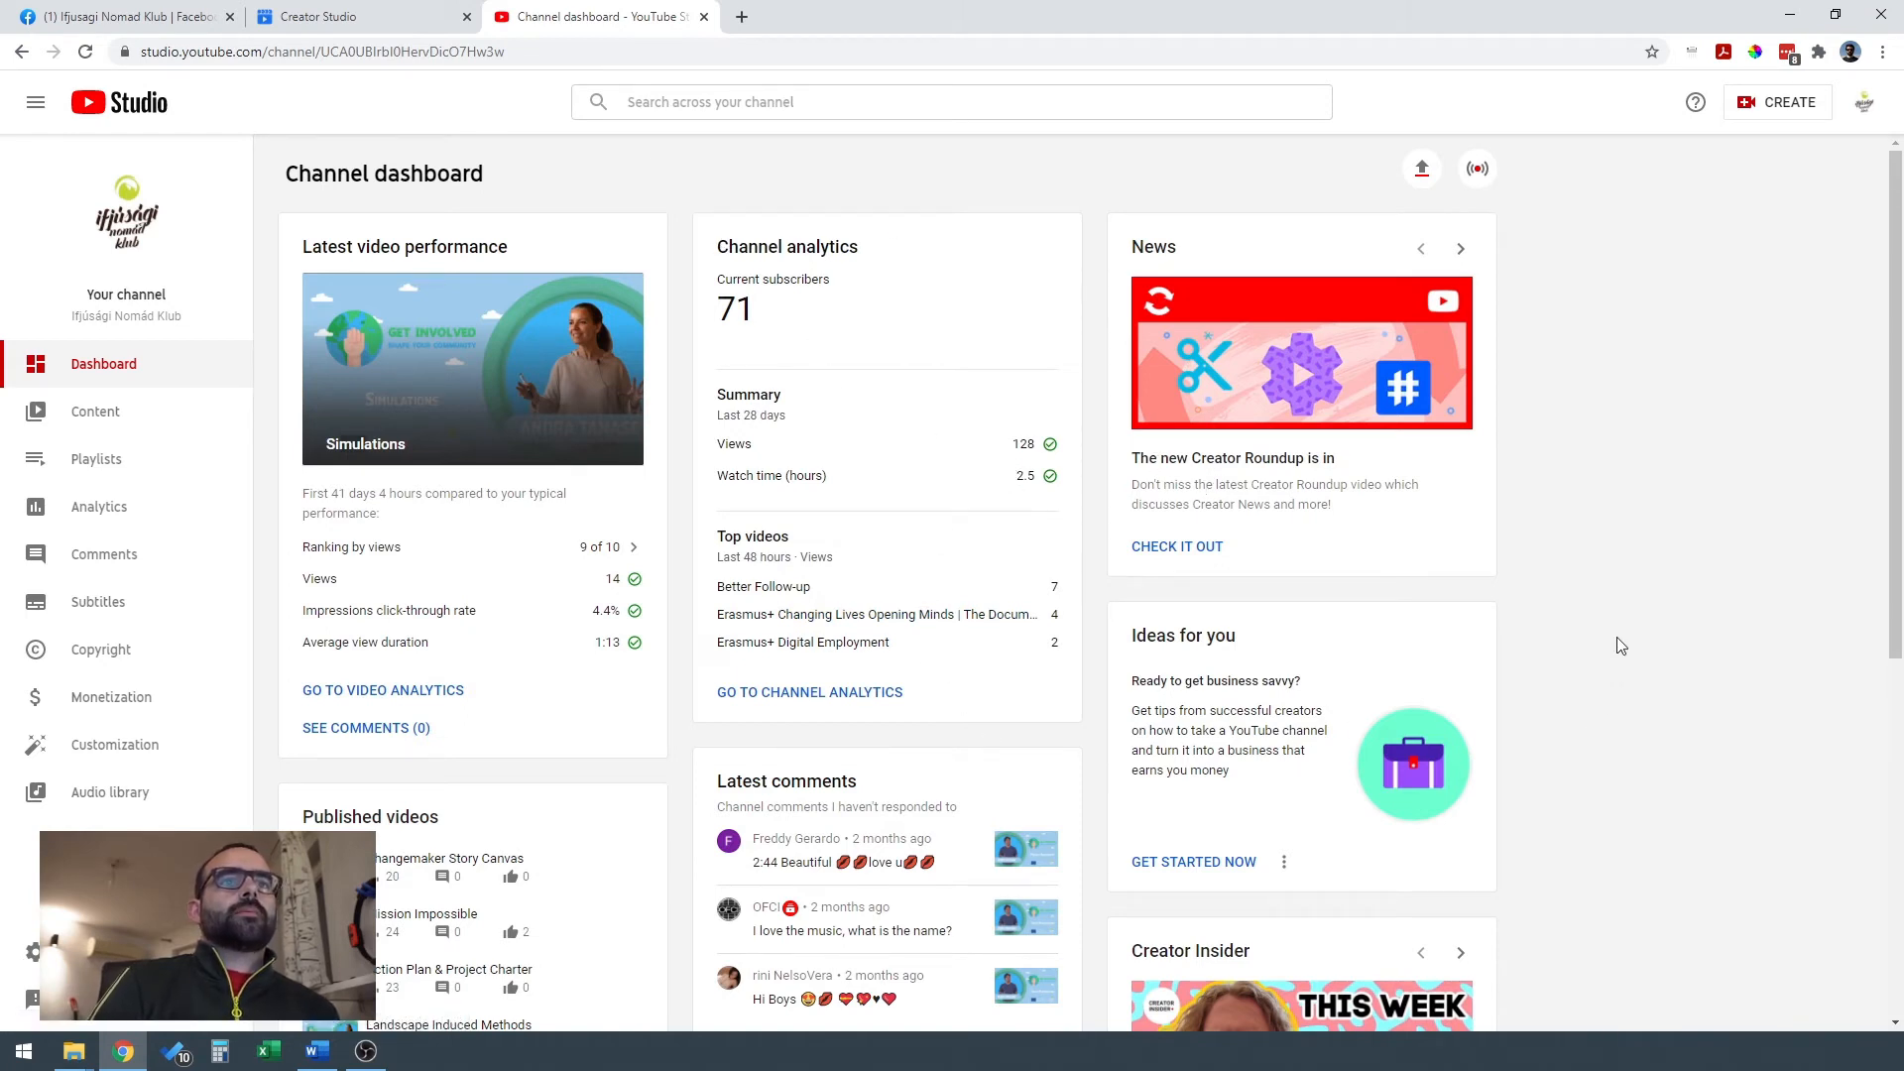
scroll(1547, 650, "down", 2)
scroll(1319, 843, "up", 1)
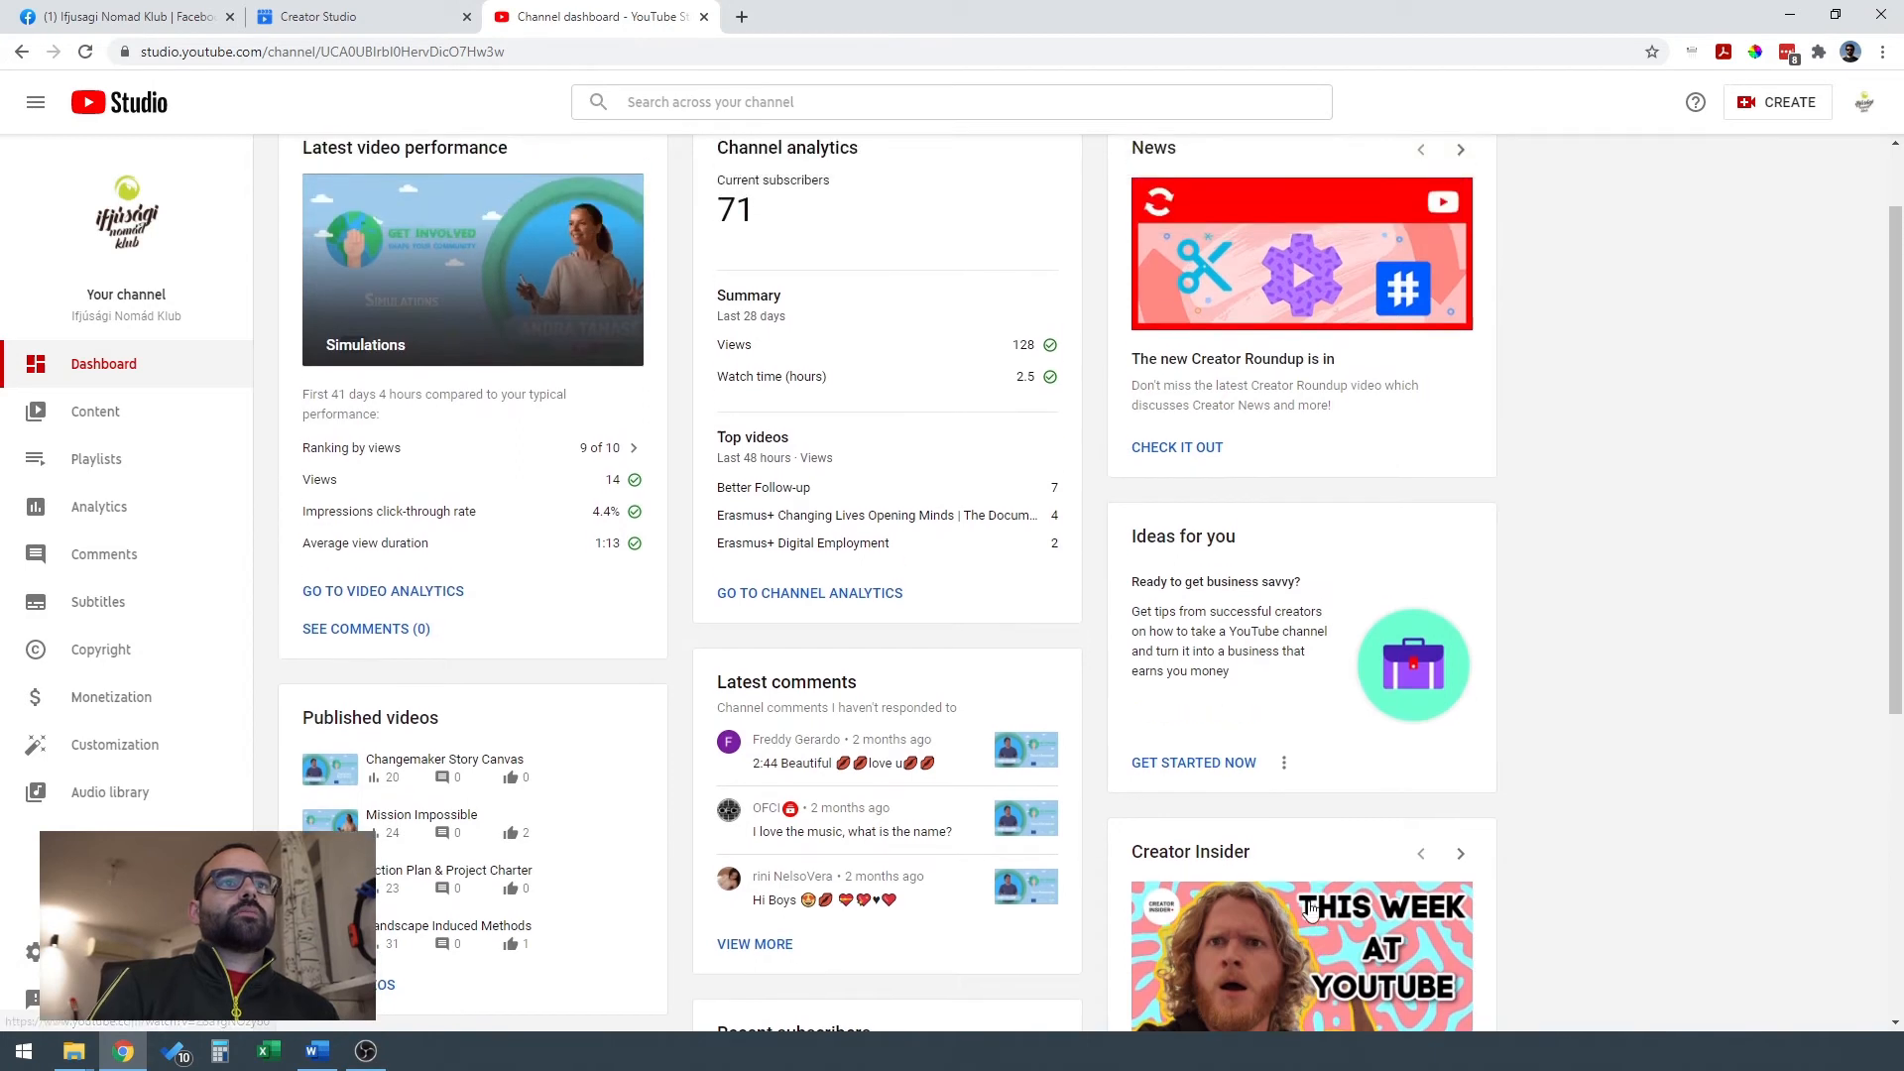
scroll(1314, 897, "up", 1)
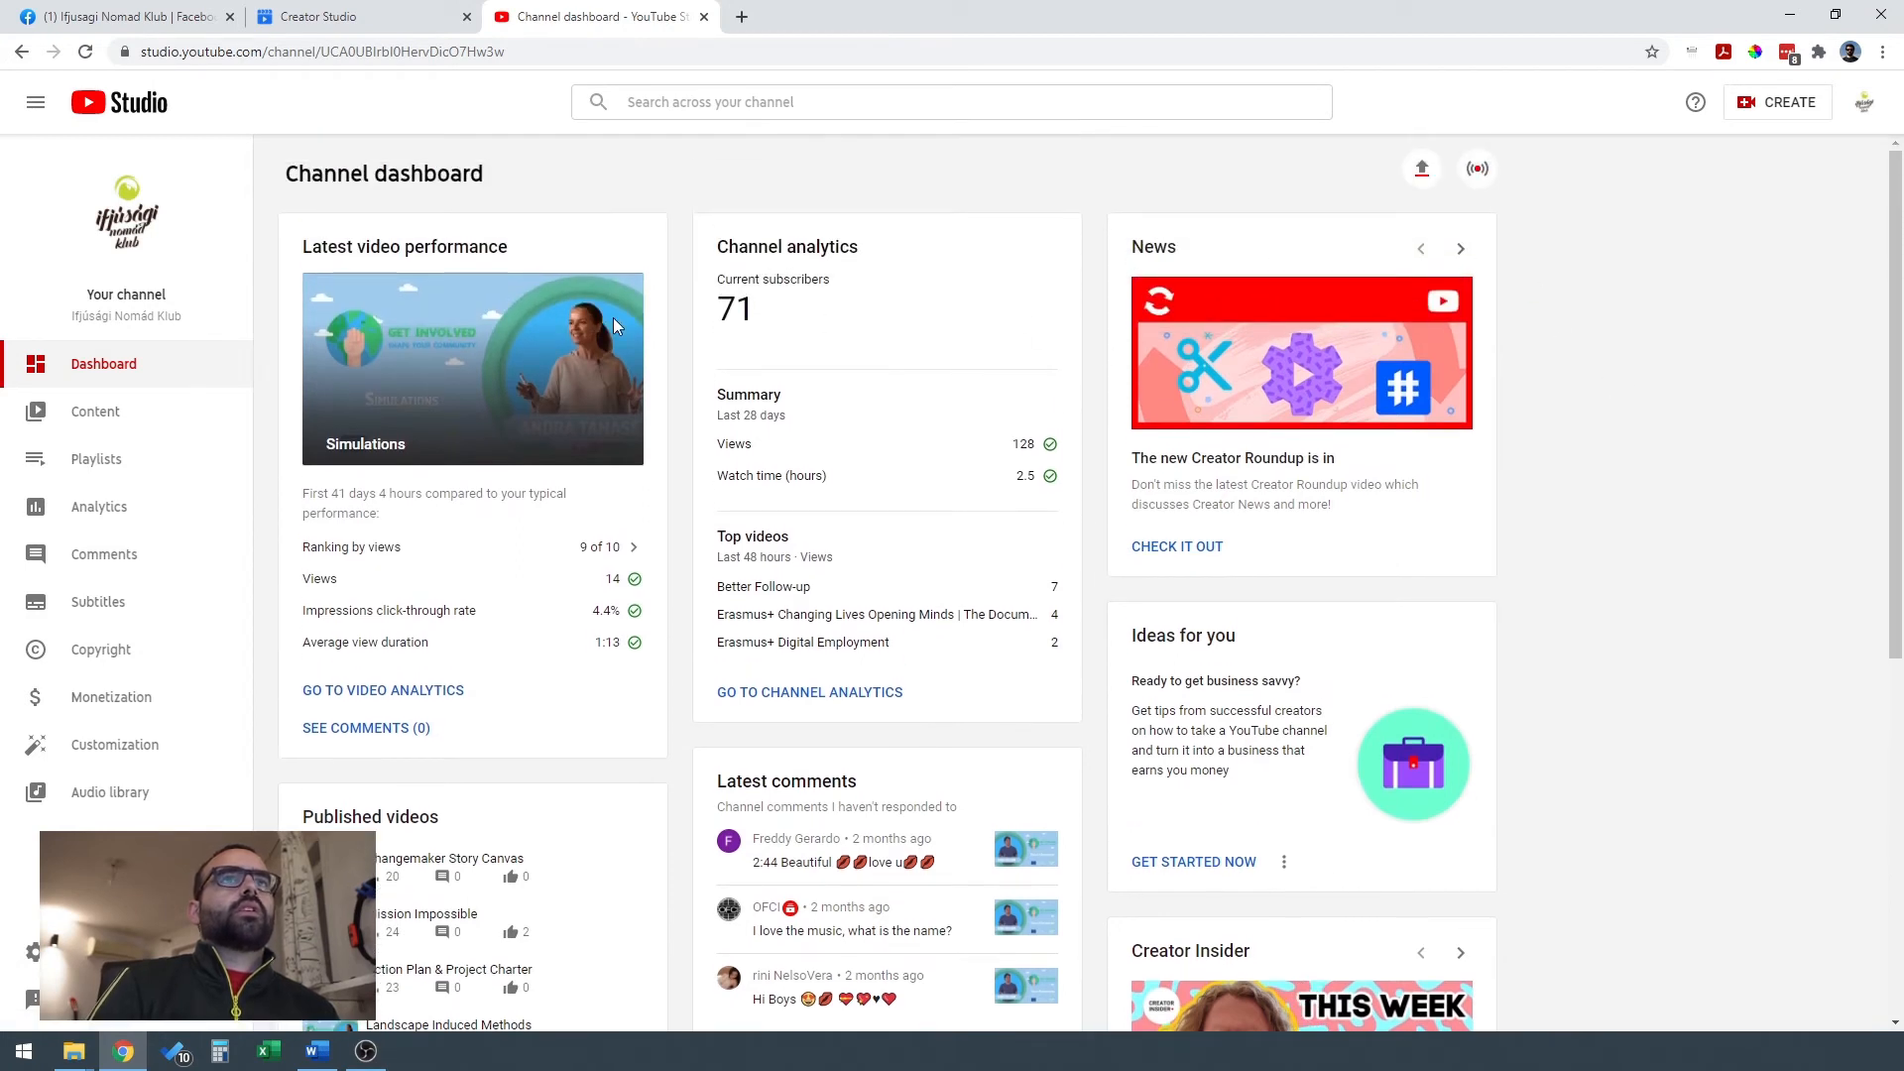
Look through the channel's uploaded videos and view the visibility and scheduling options of the Simulations video without changing them.
left_click(132, 413)
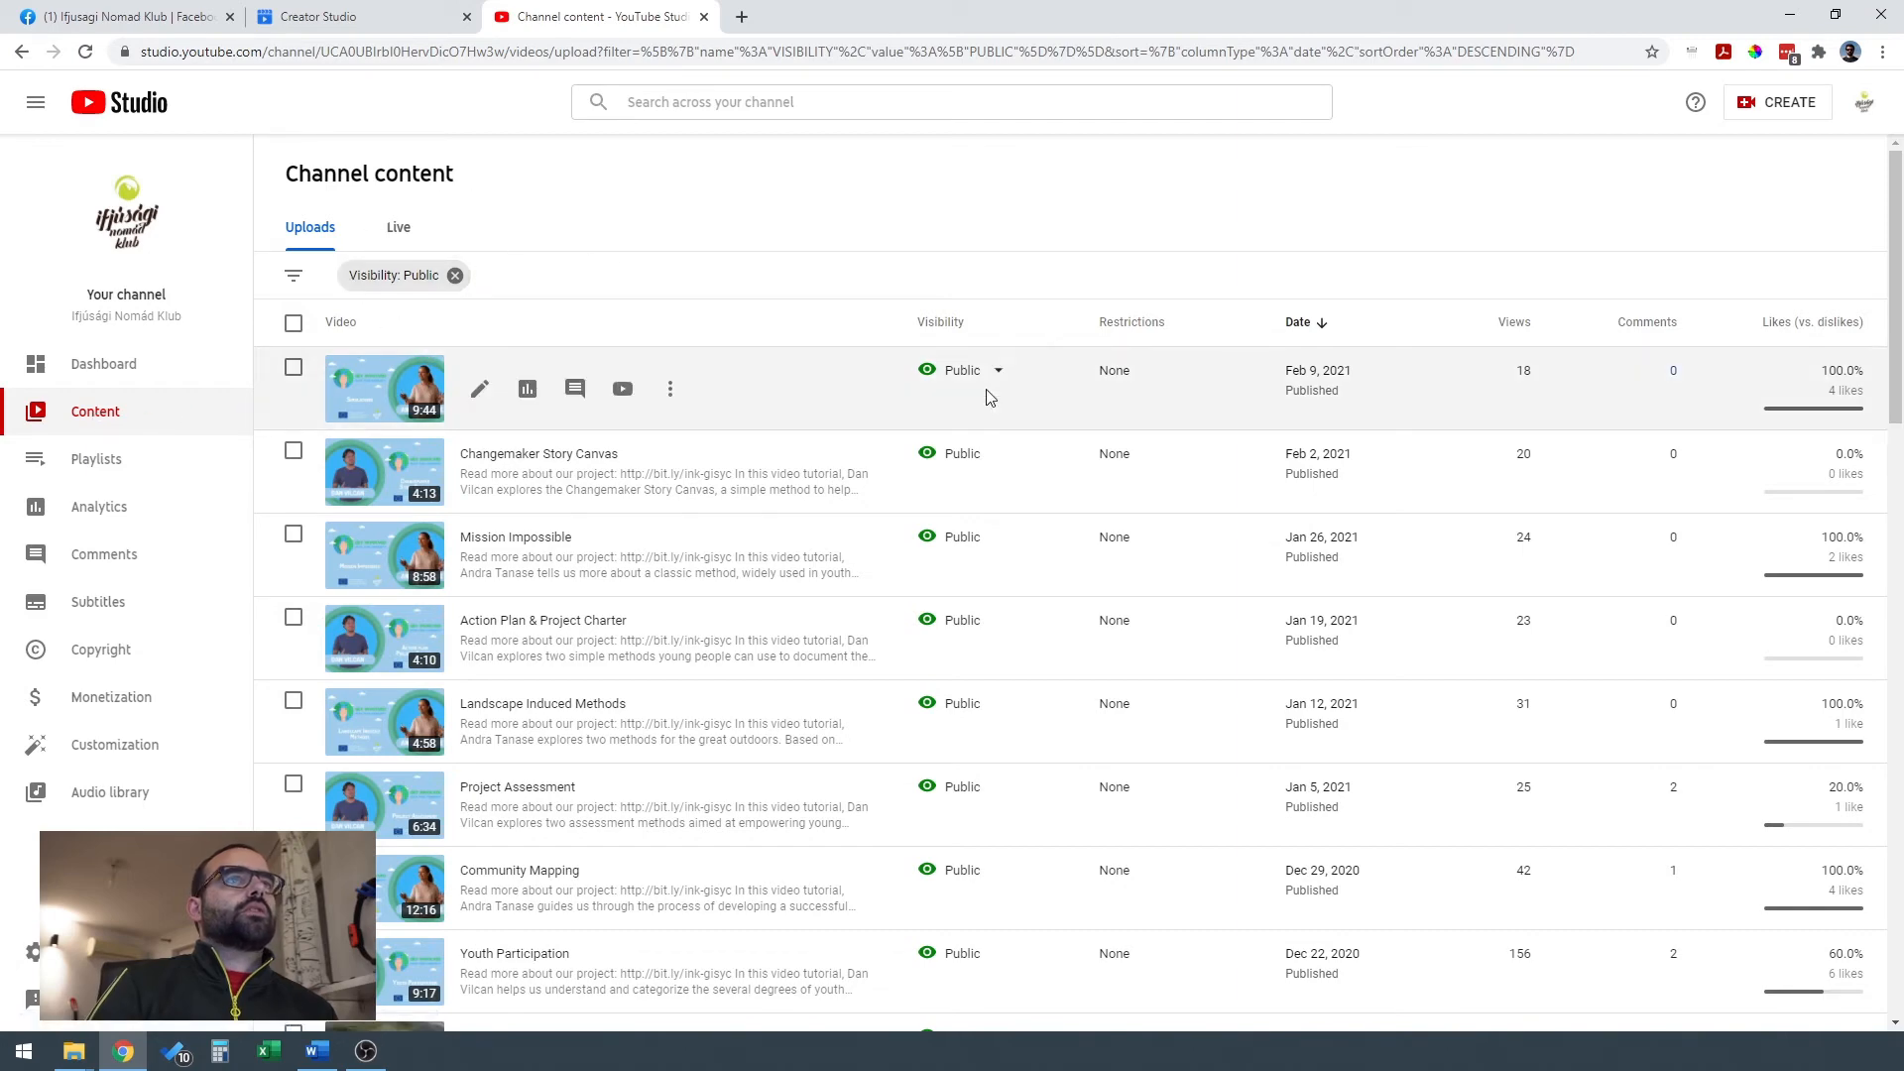
scroll(855, 427, "down", 1)
scroll(860, 428, "down", 8)
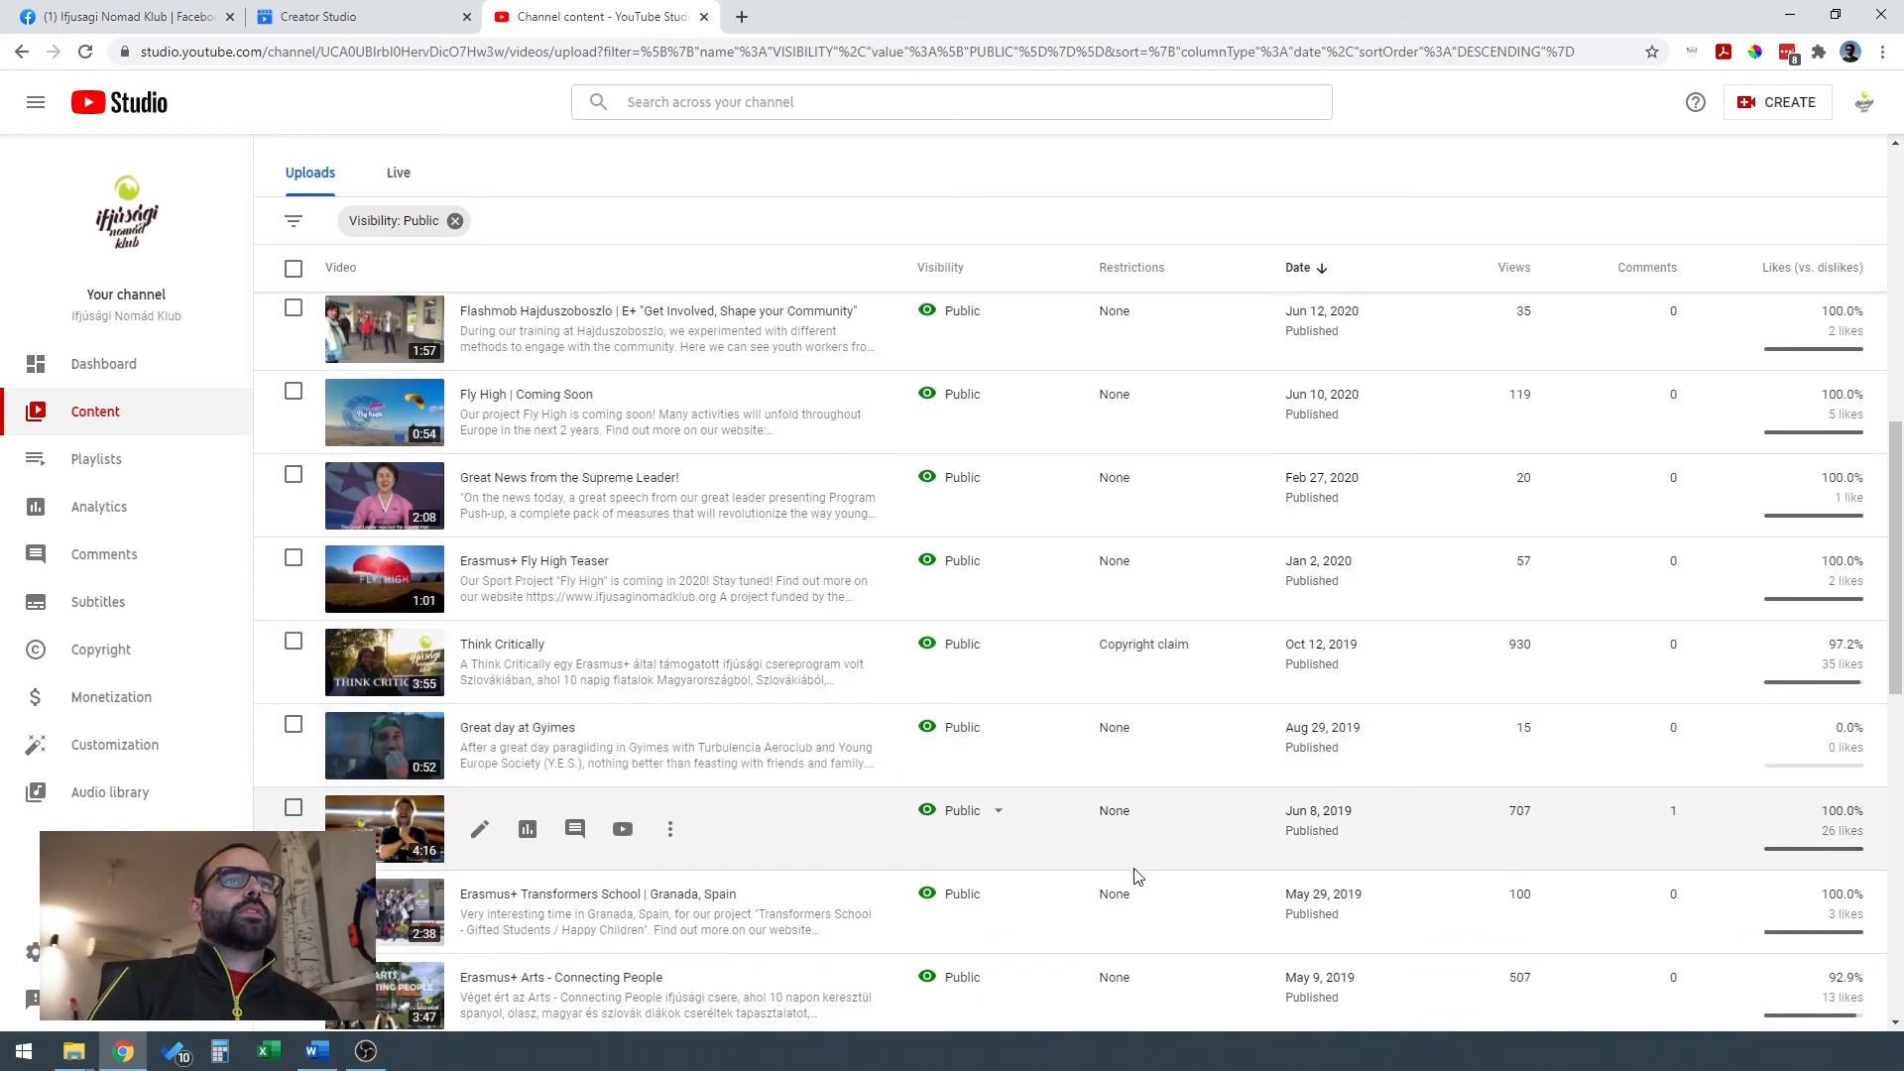
scroll(1137, 874, "up", 10)
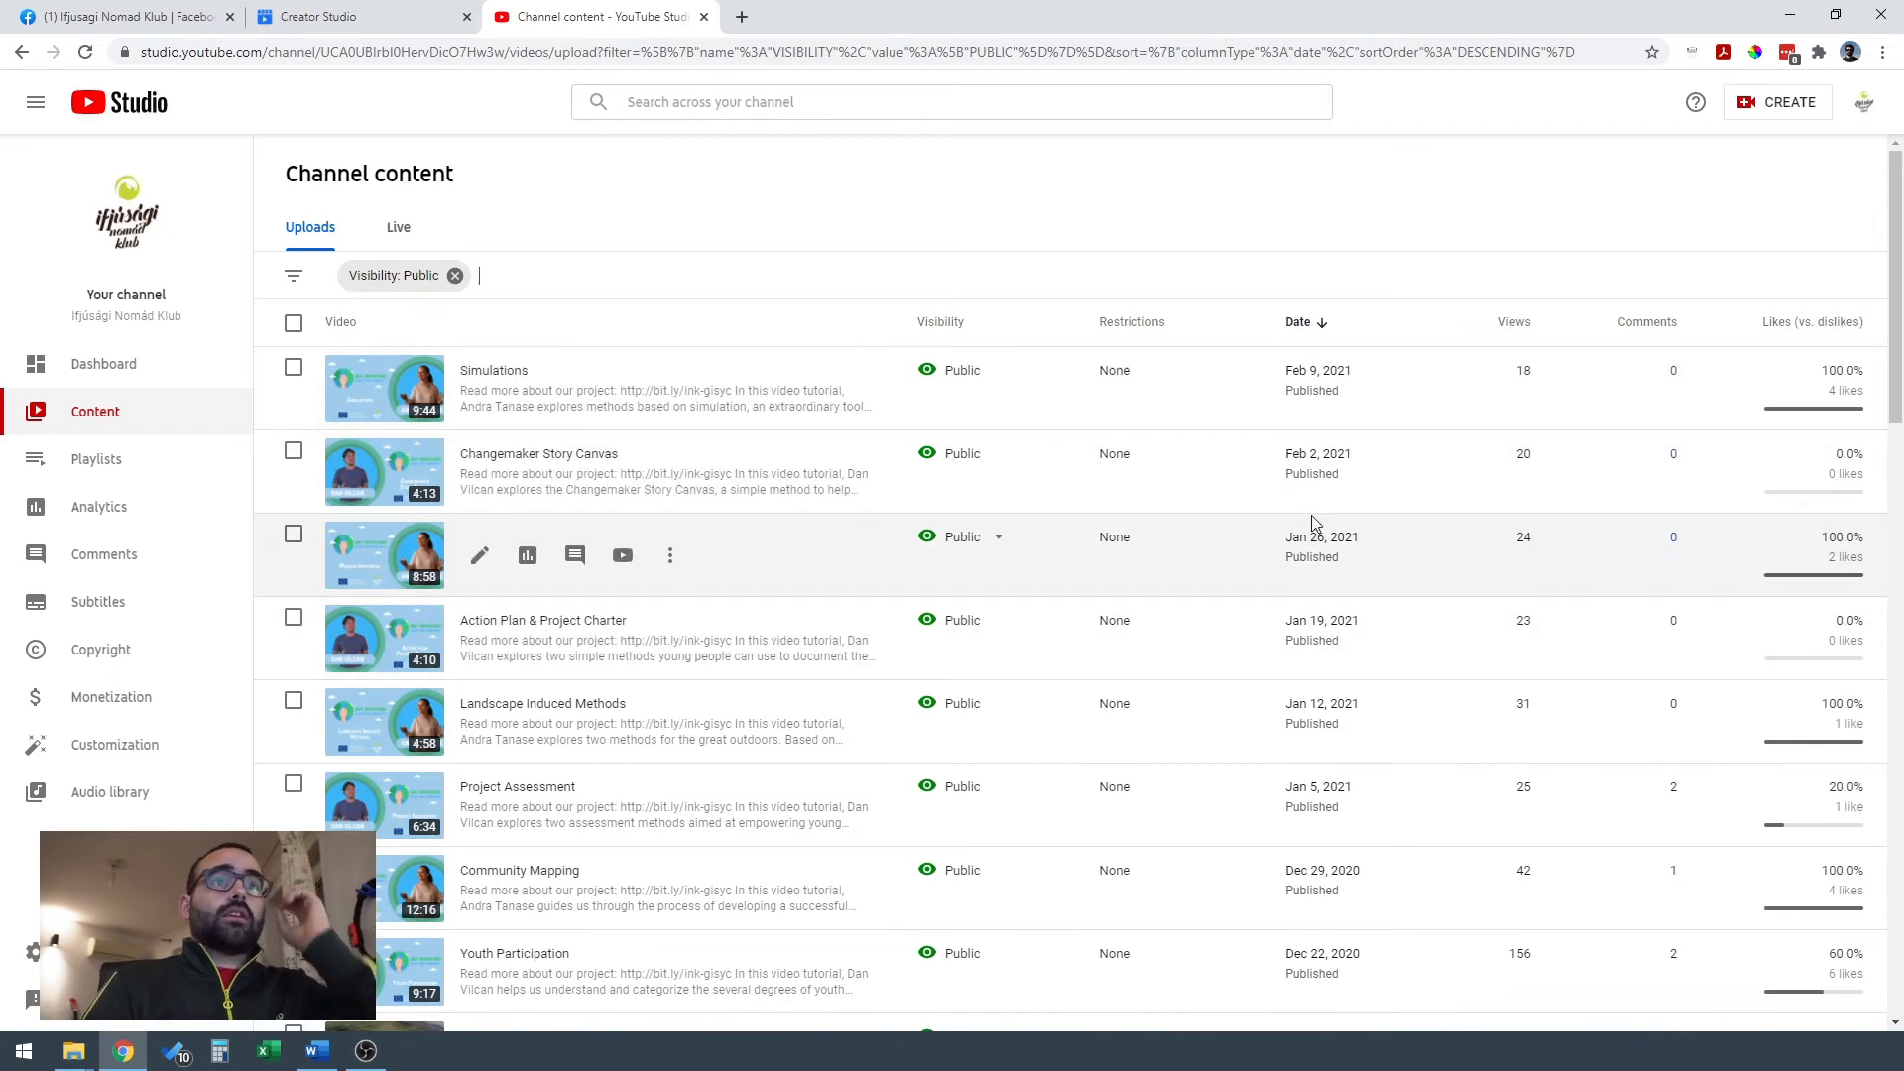
scroll(1220, 681, "down", 5)
scroll(1195, 679, "up", 5)
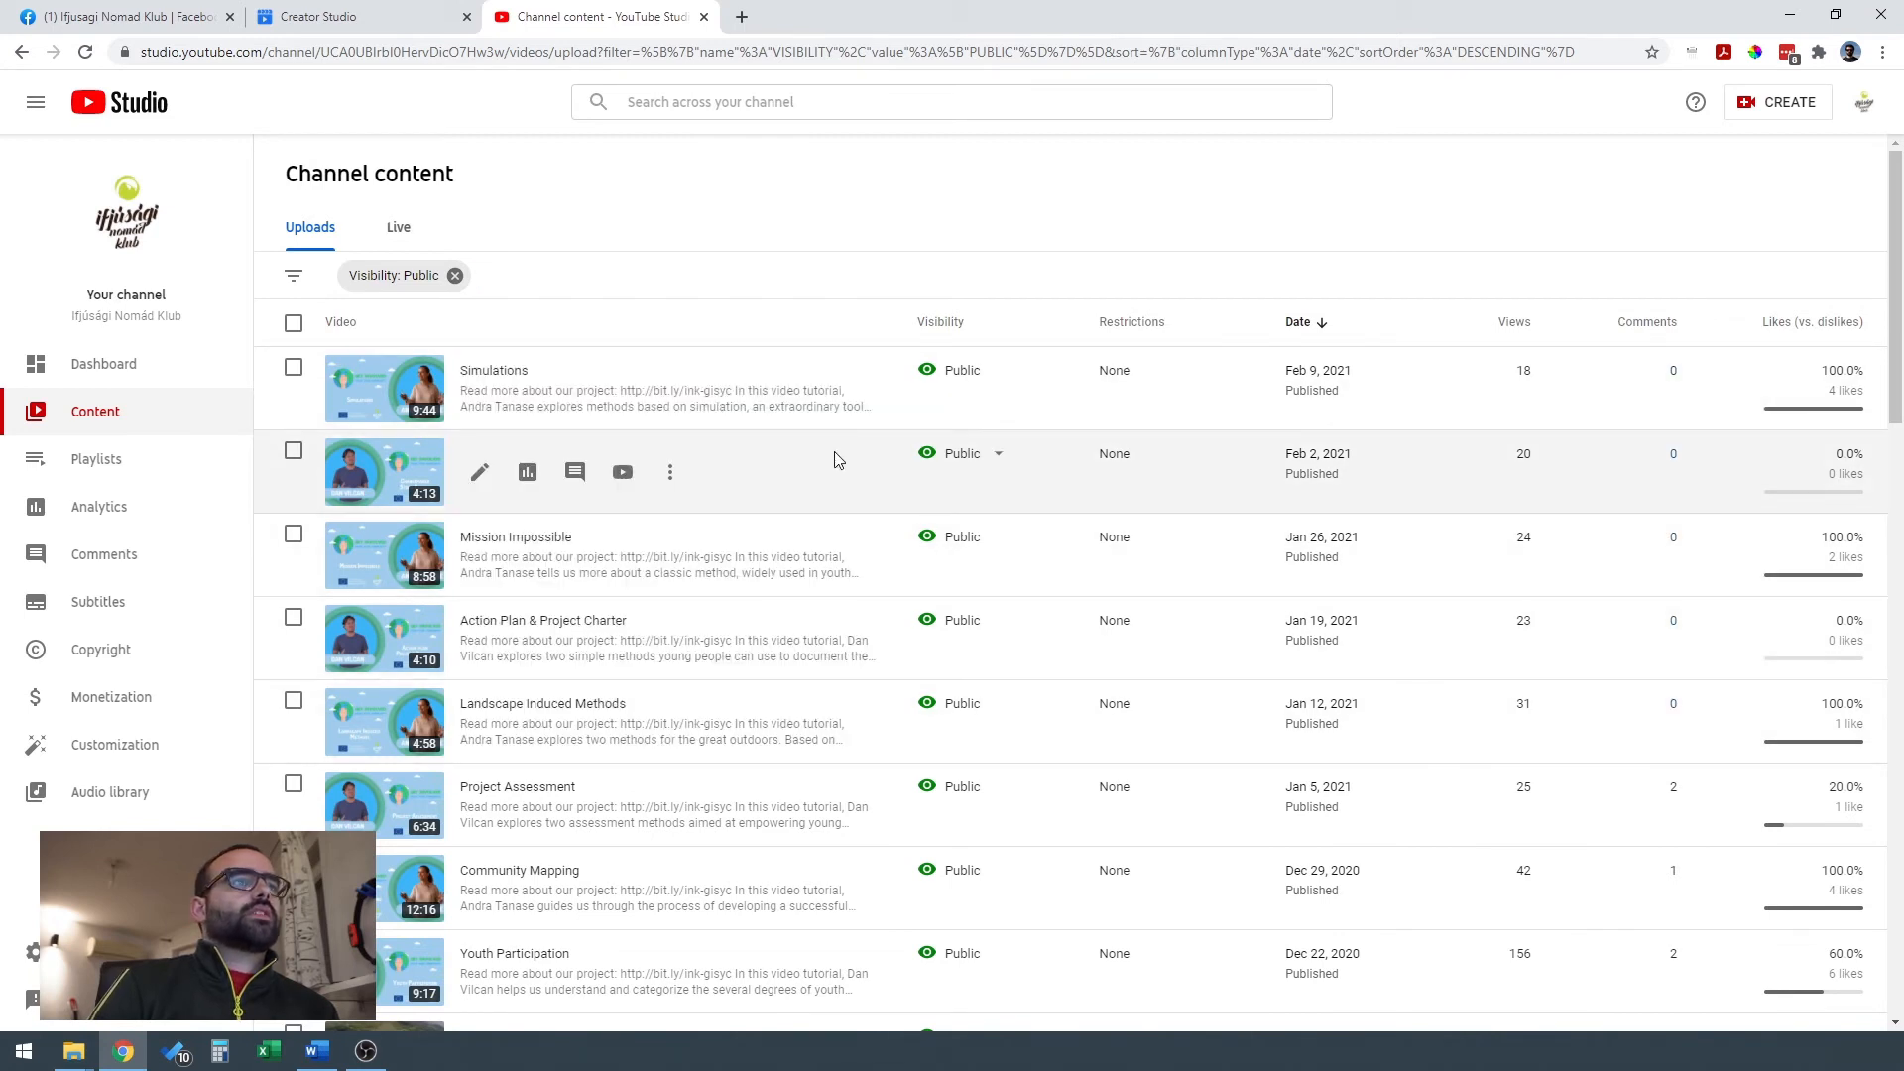
left_click(998, 372)
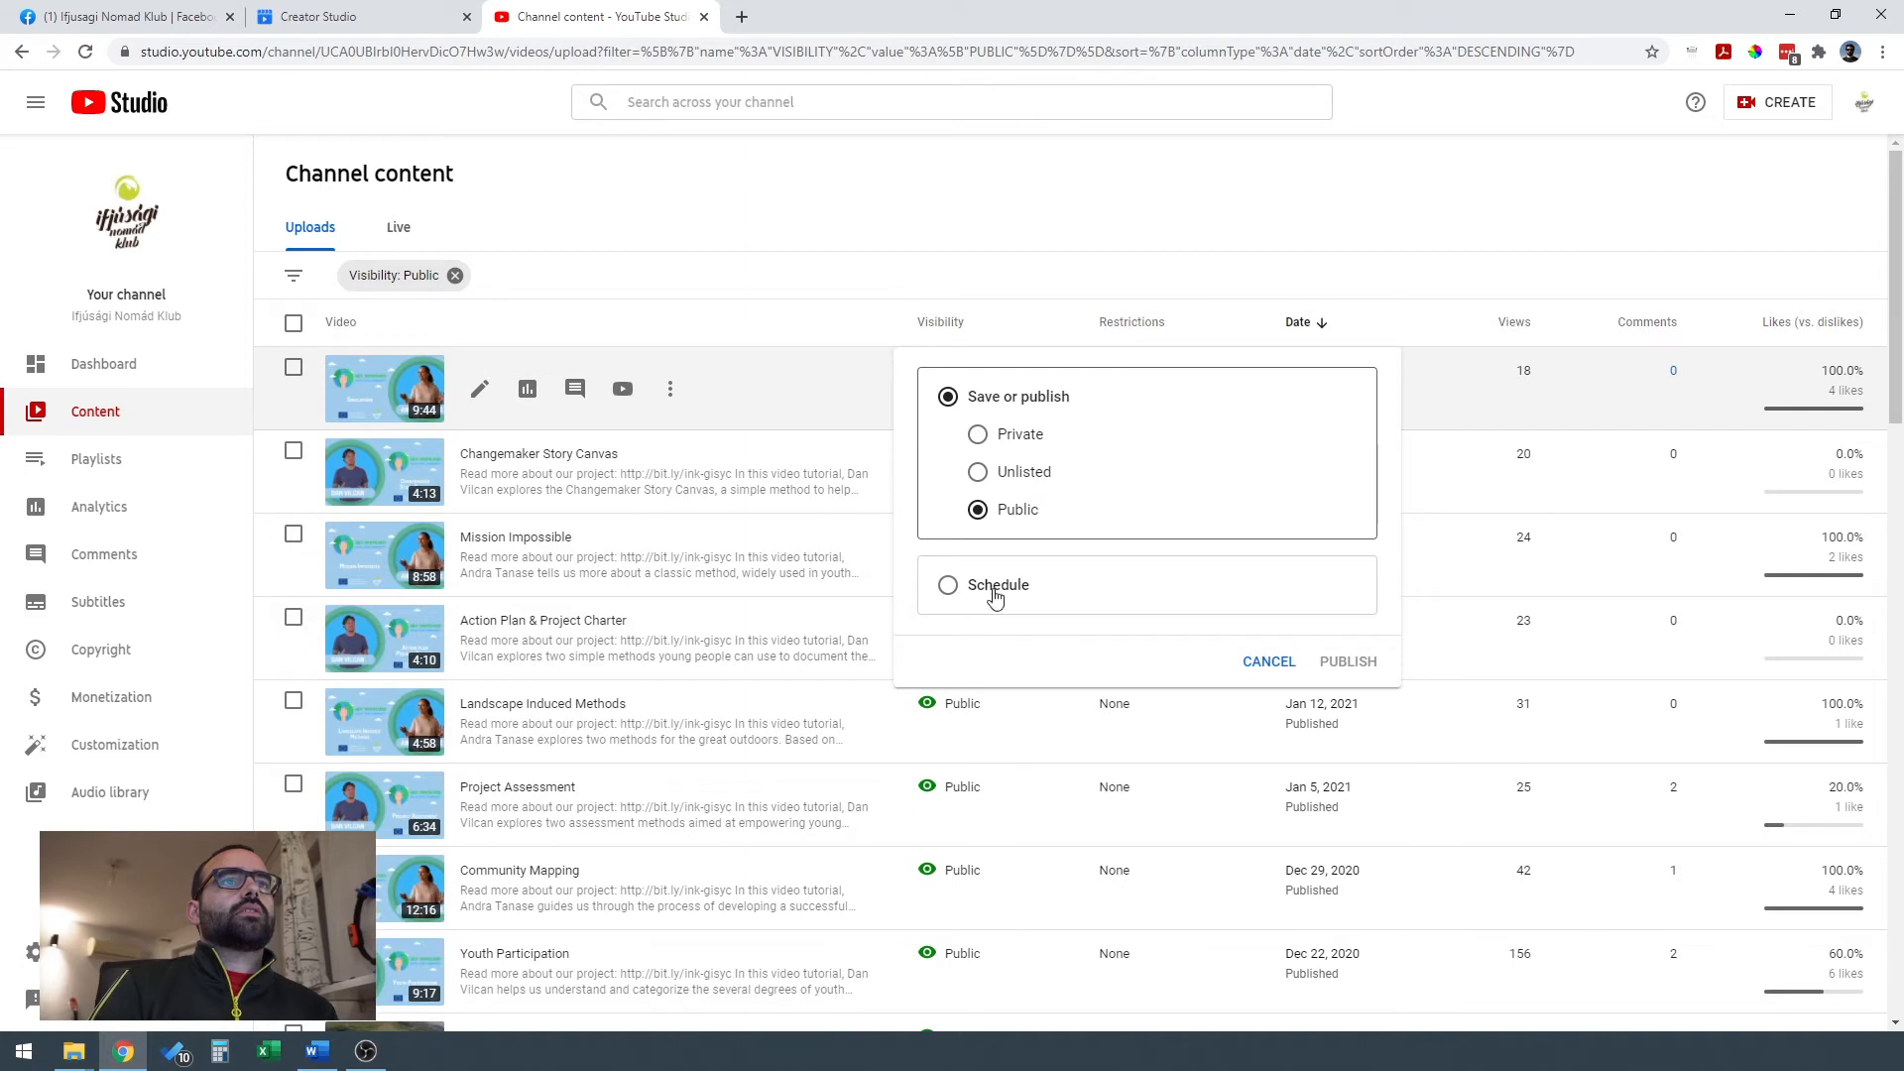
left_click(751, 315)
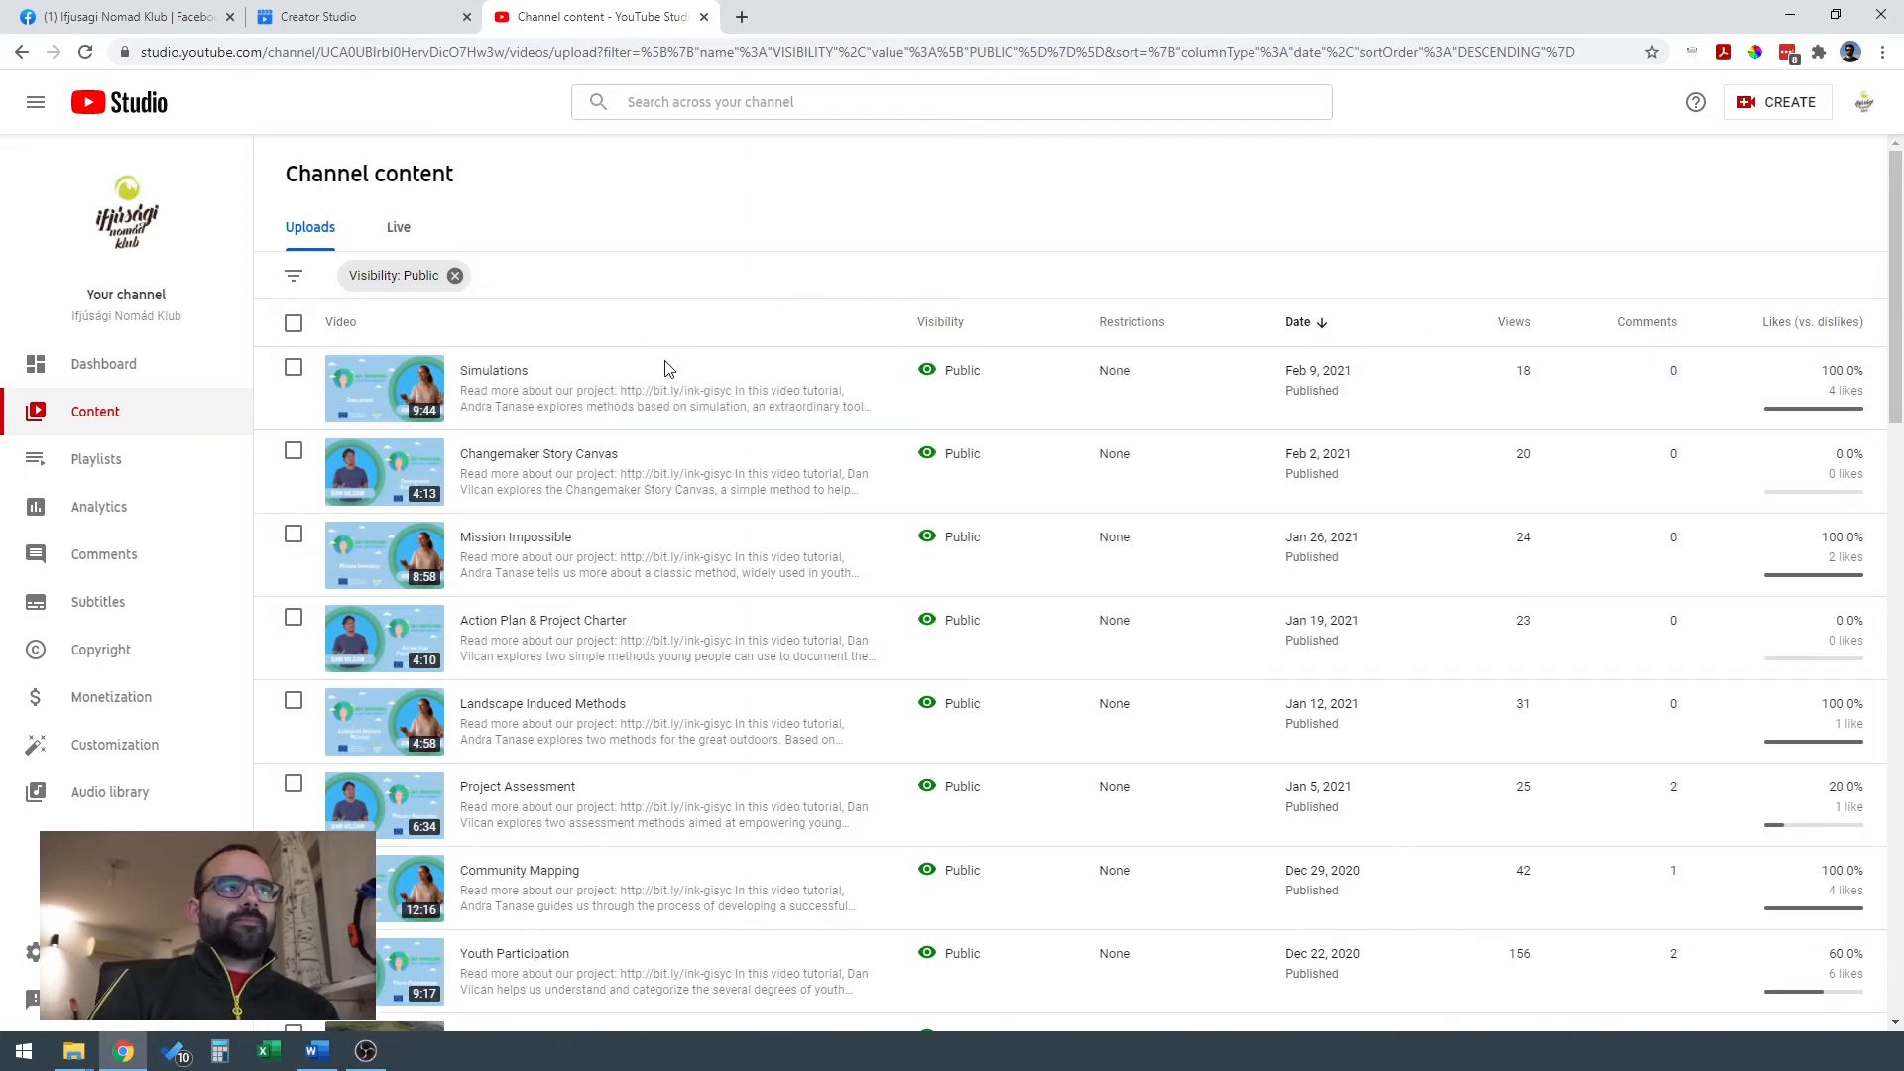
View the channel's playlists and examine its Overview, Reach, Engagement and Audience analytics.
left_click(140, 466)
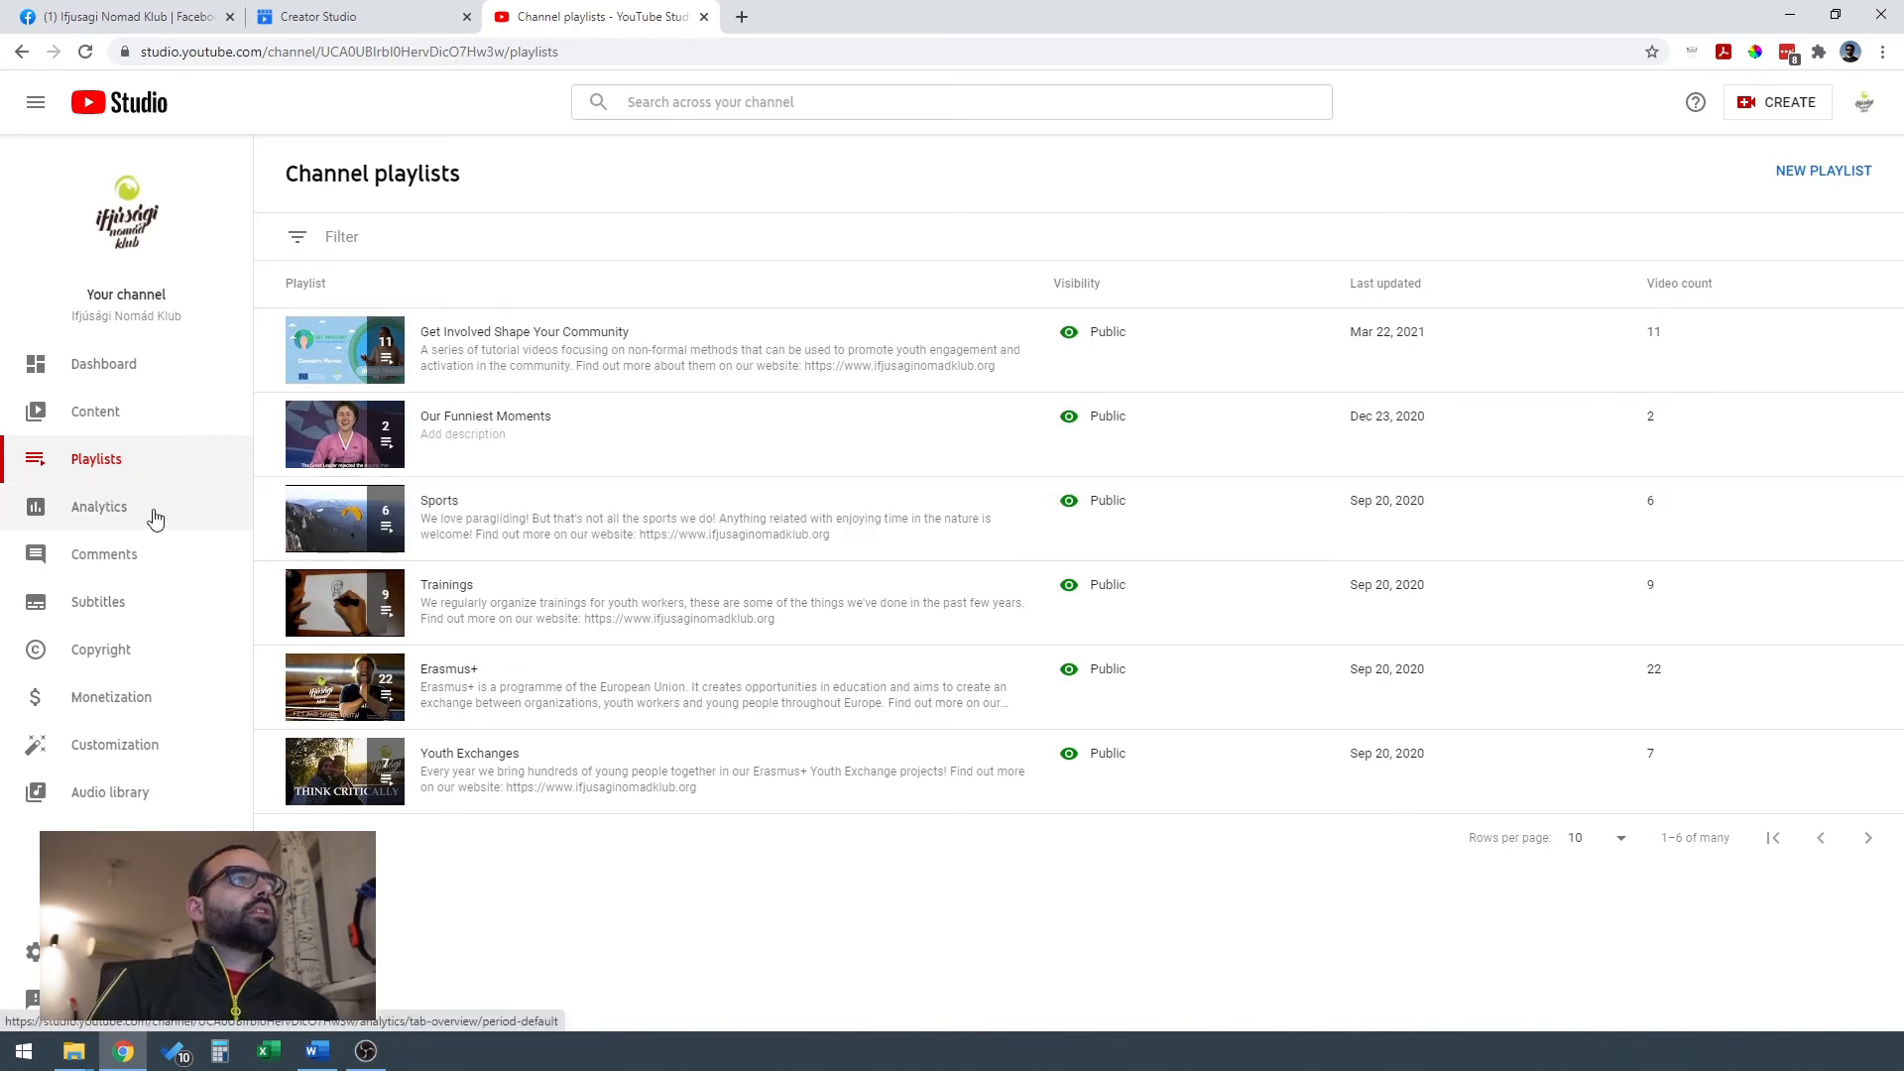
left_click(100, 507)
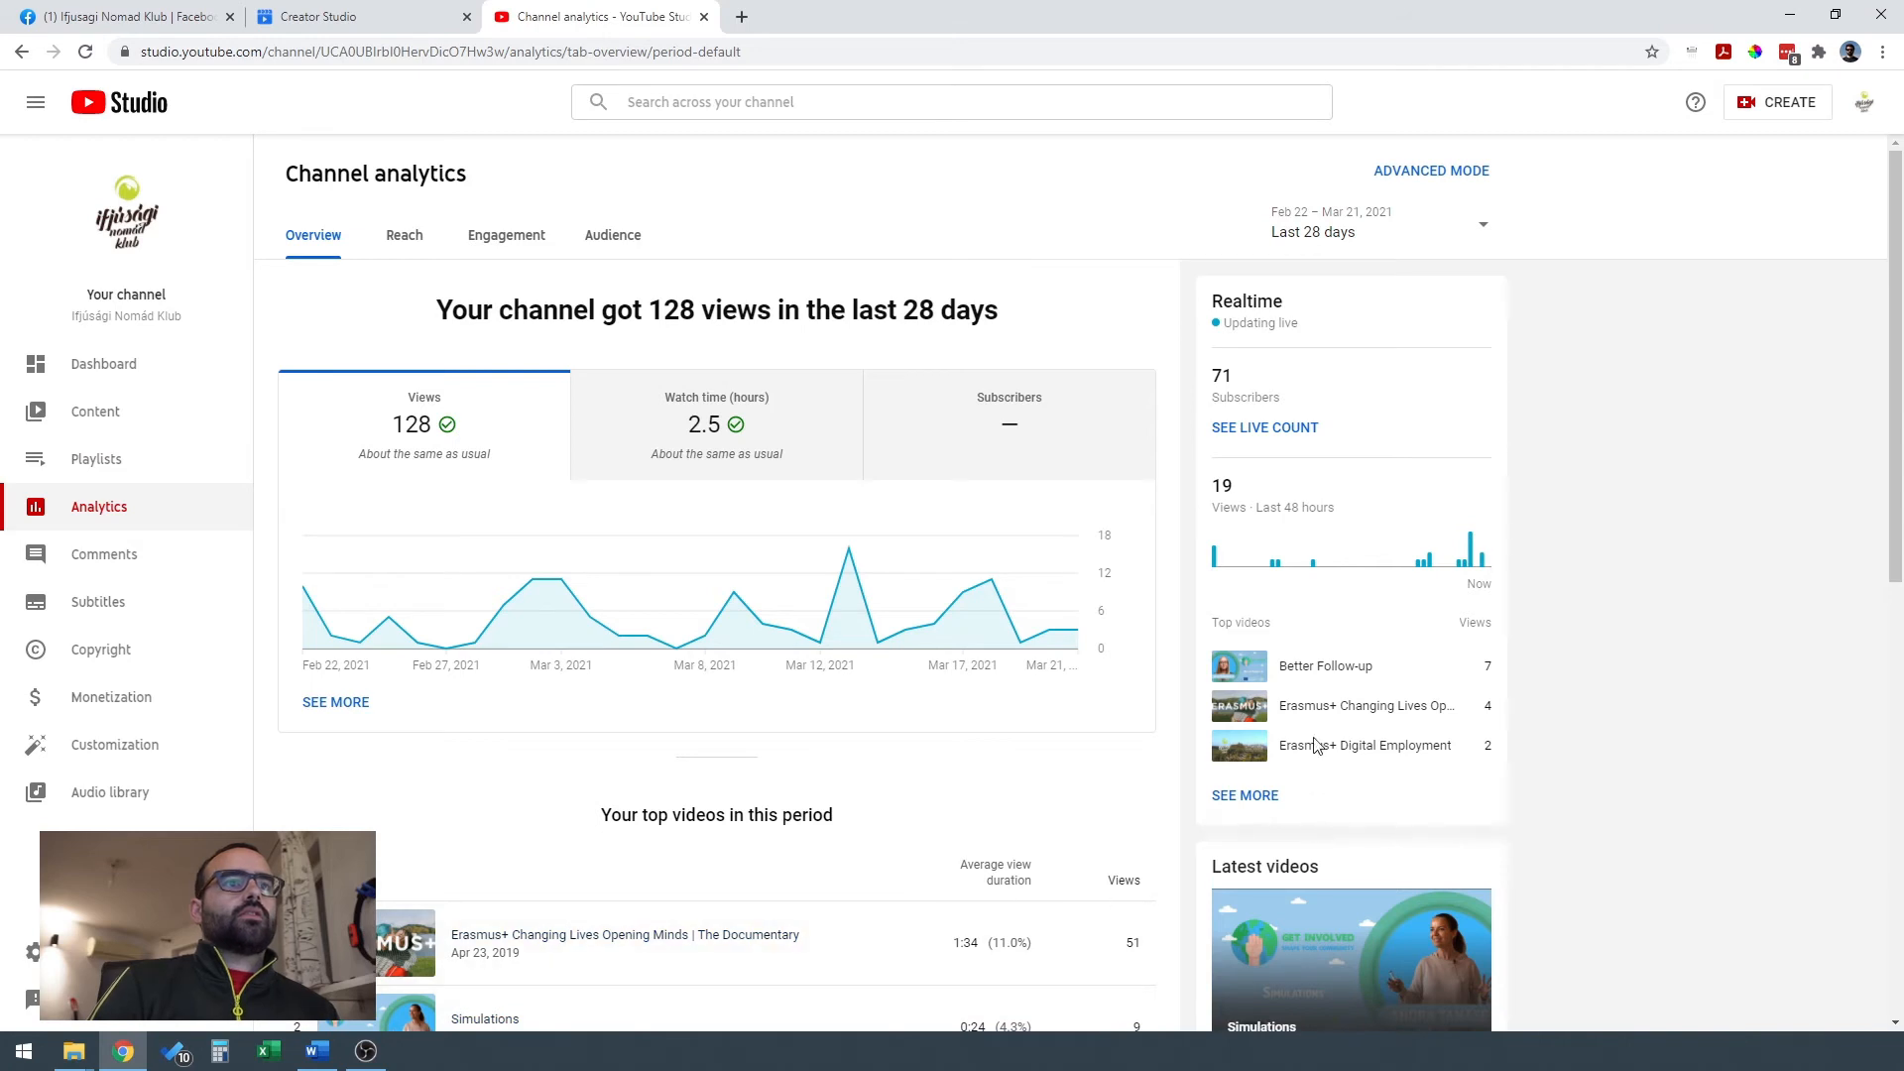
left_click(407, 238)
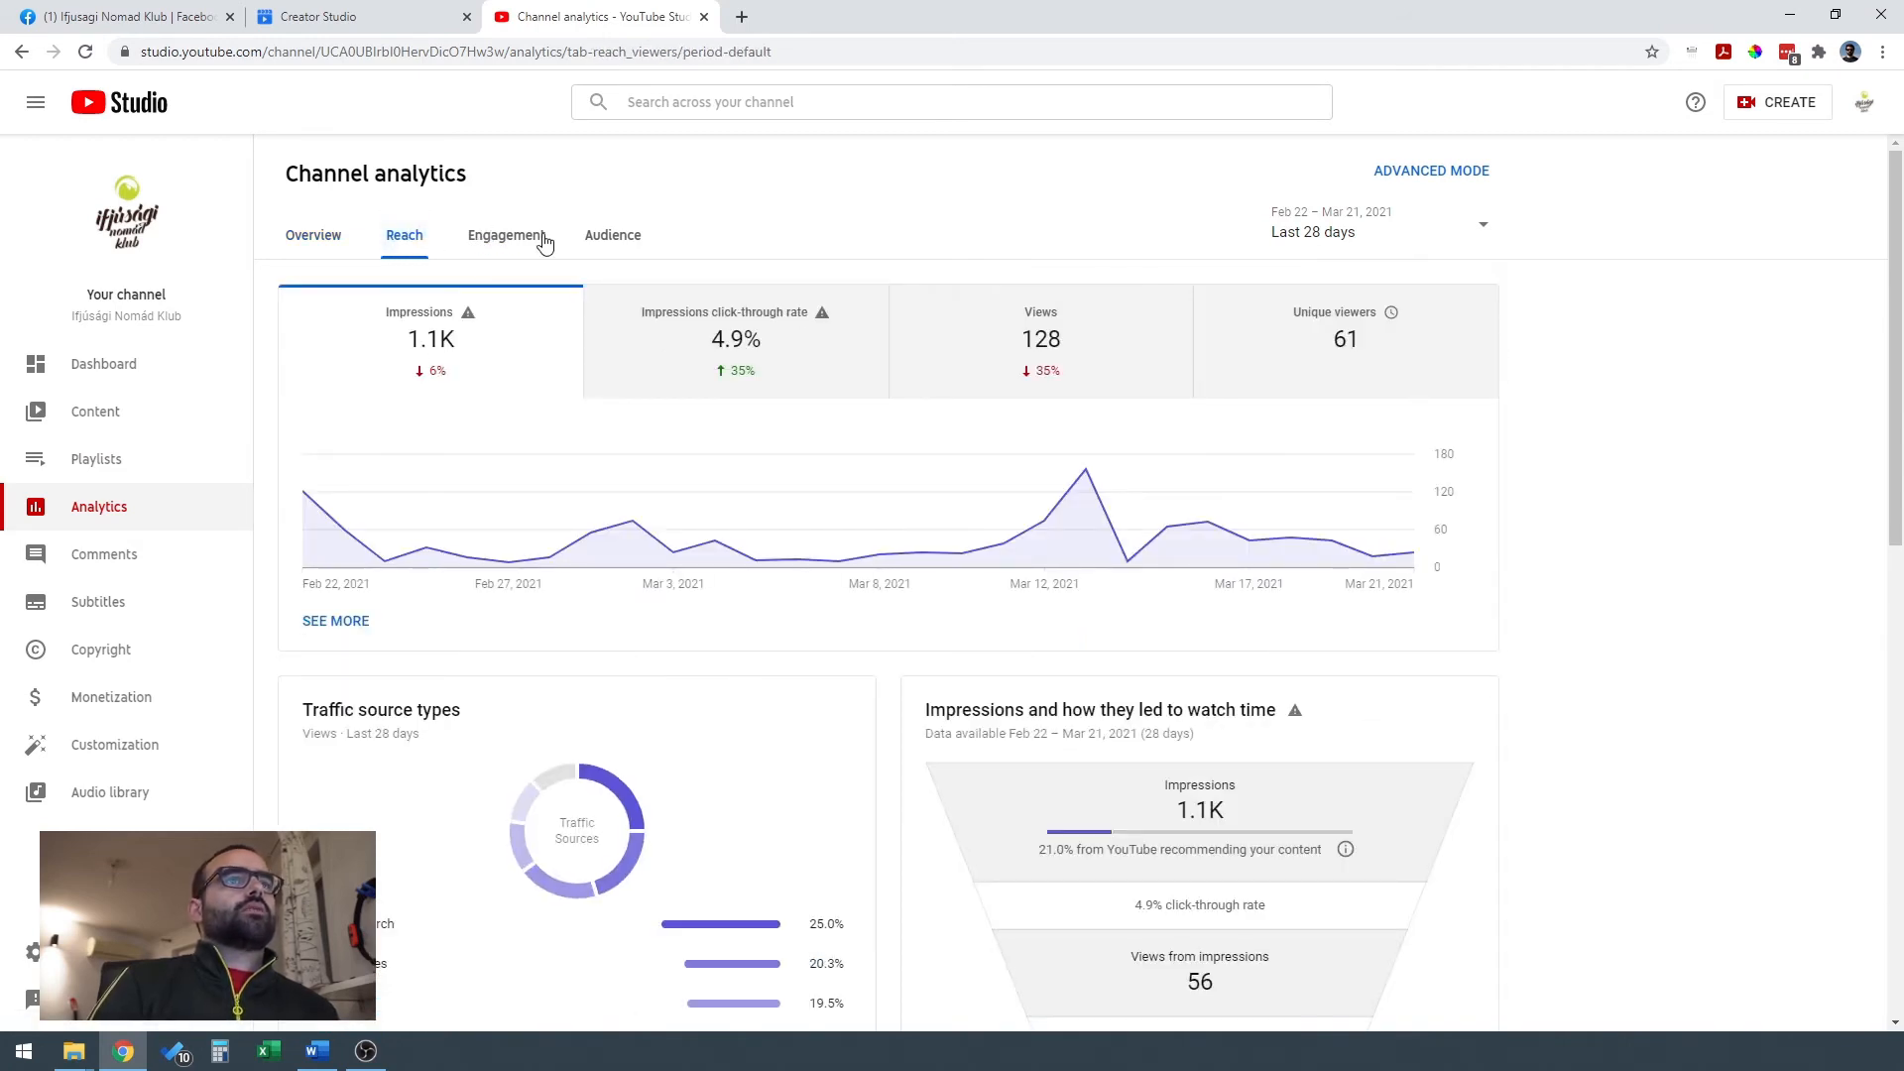
left_click(499, 248)
left_click(613, 239)
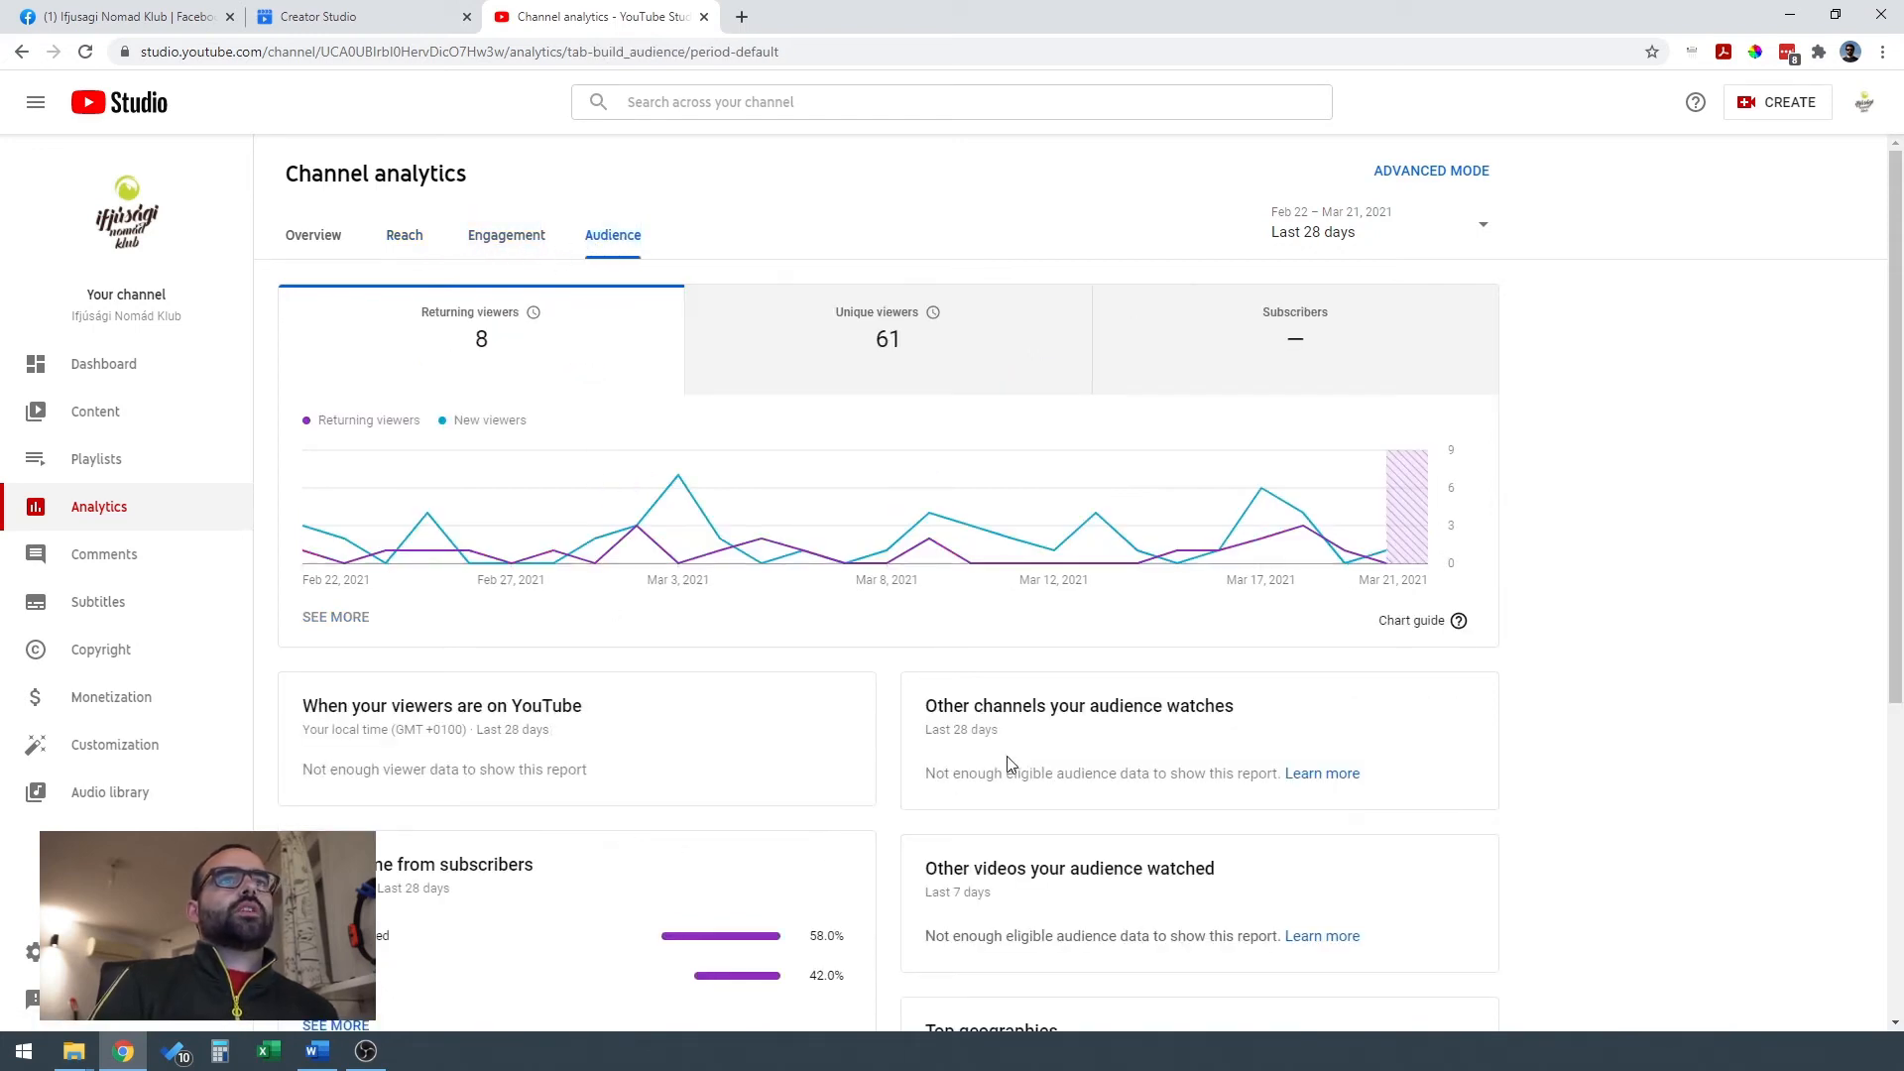
scroll(1011, 762, "down", 5)
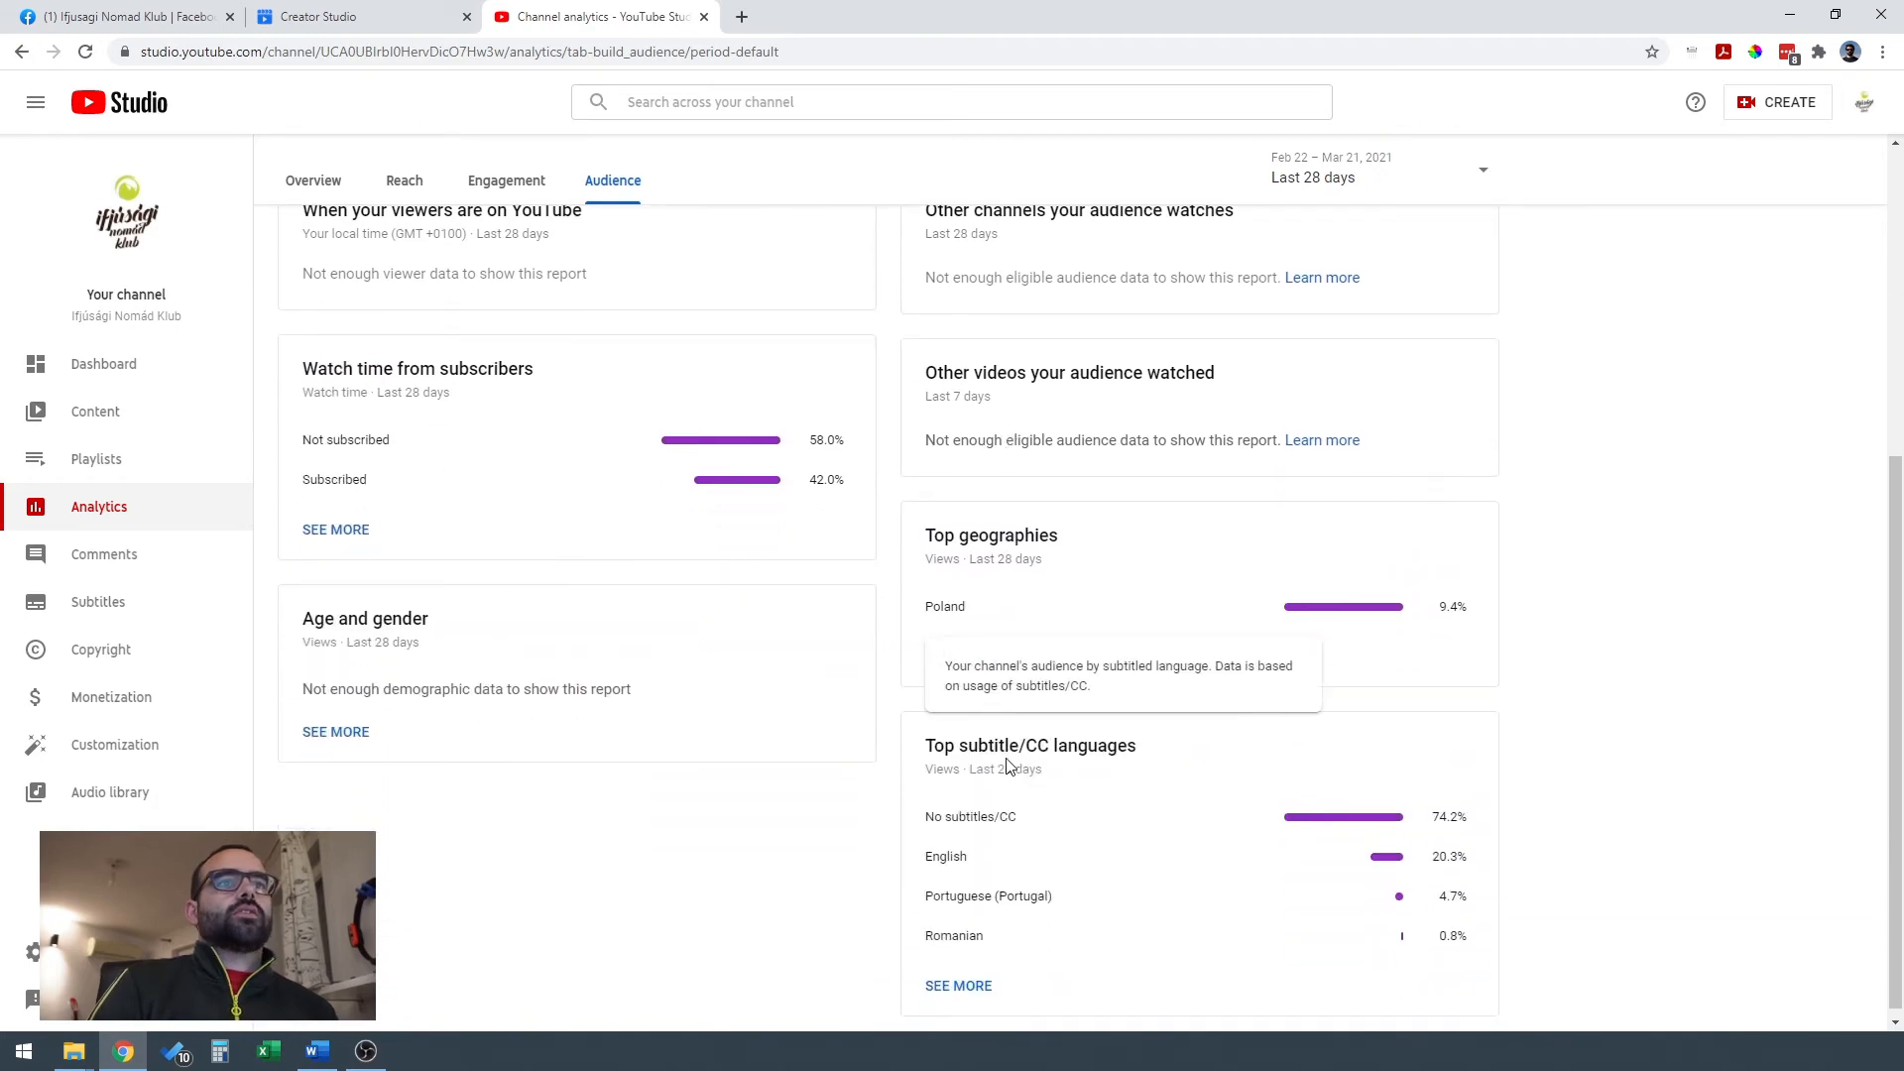
scroll(1008, 767, "up", 5)
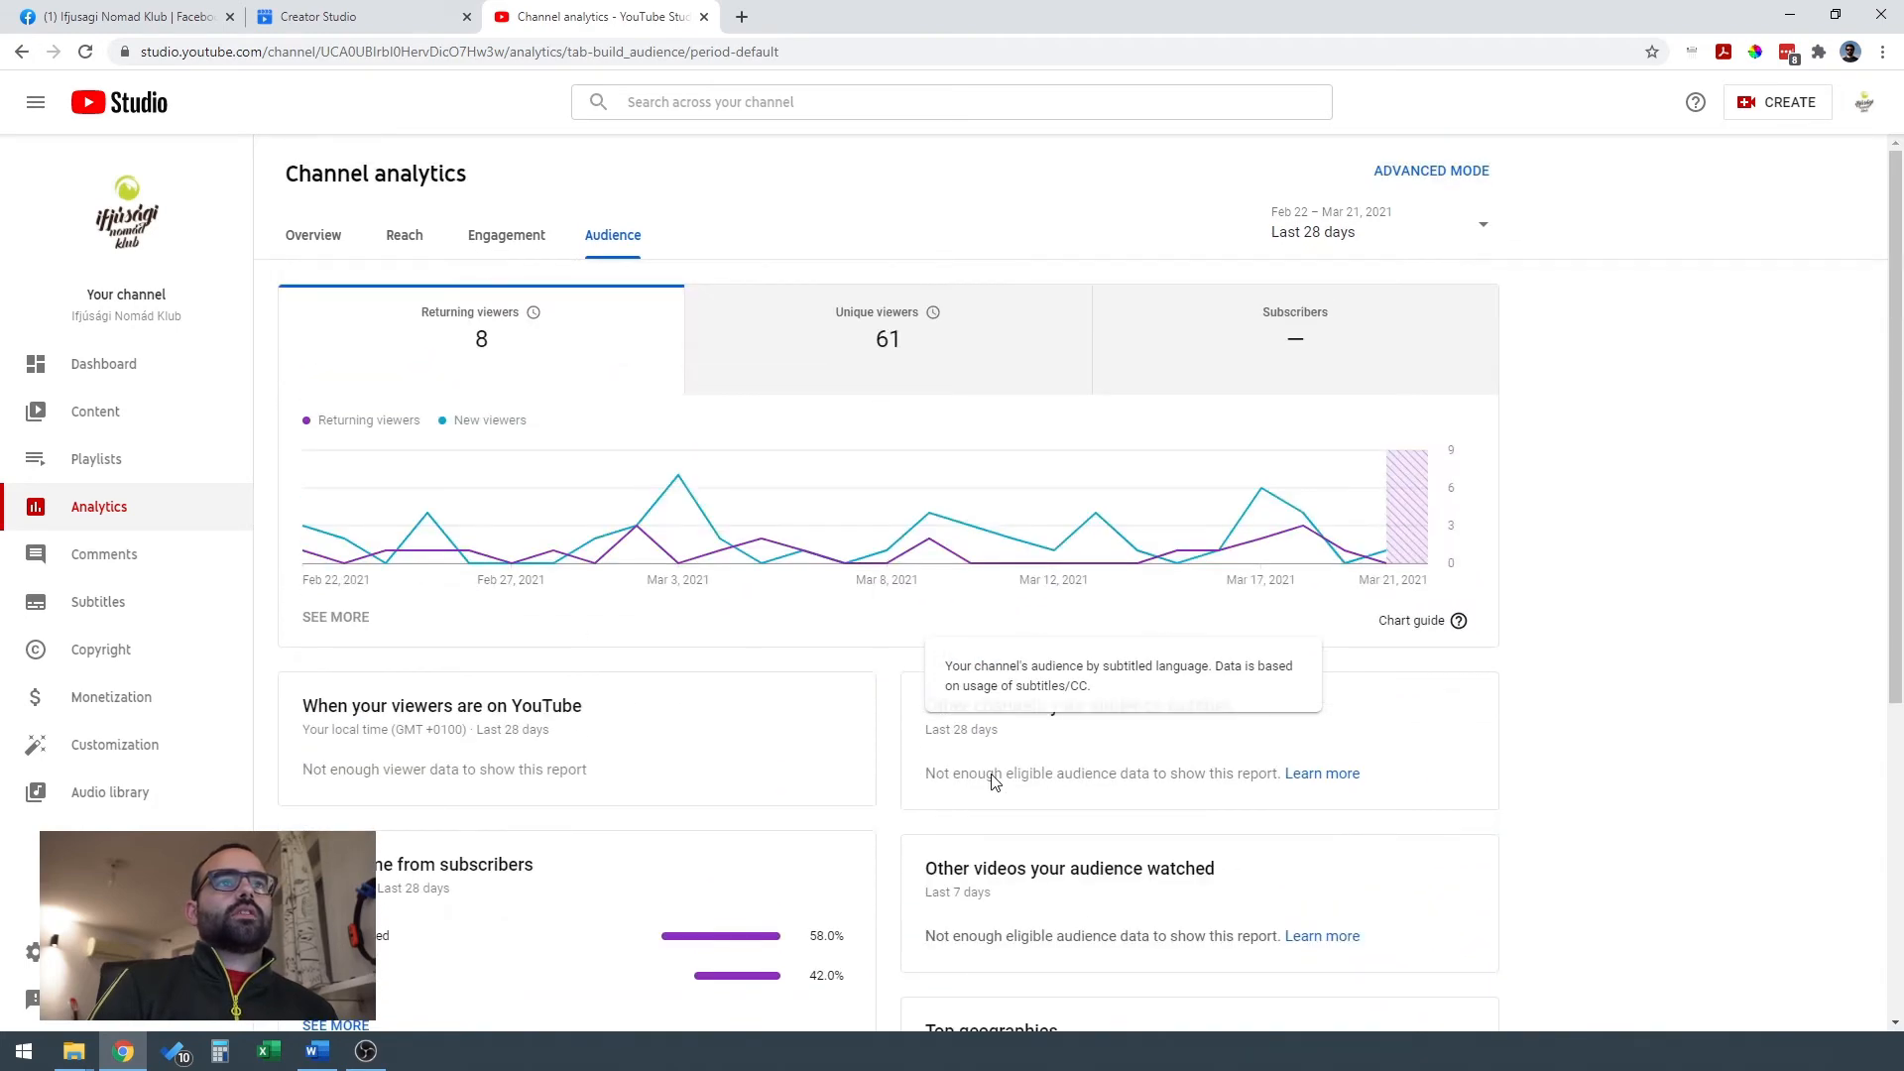
left_click(330, 242)
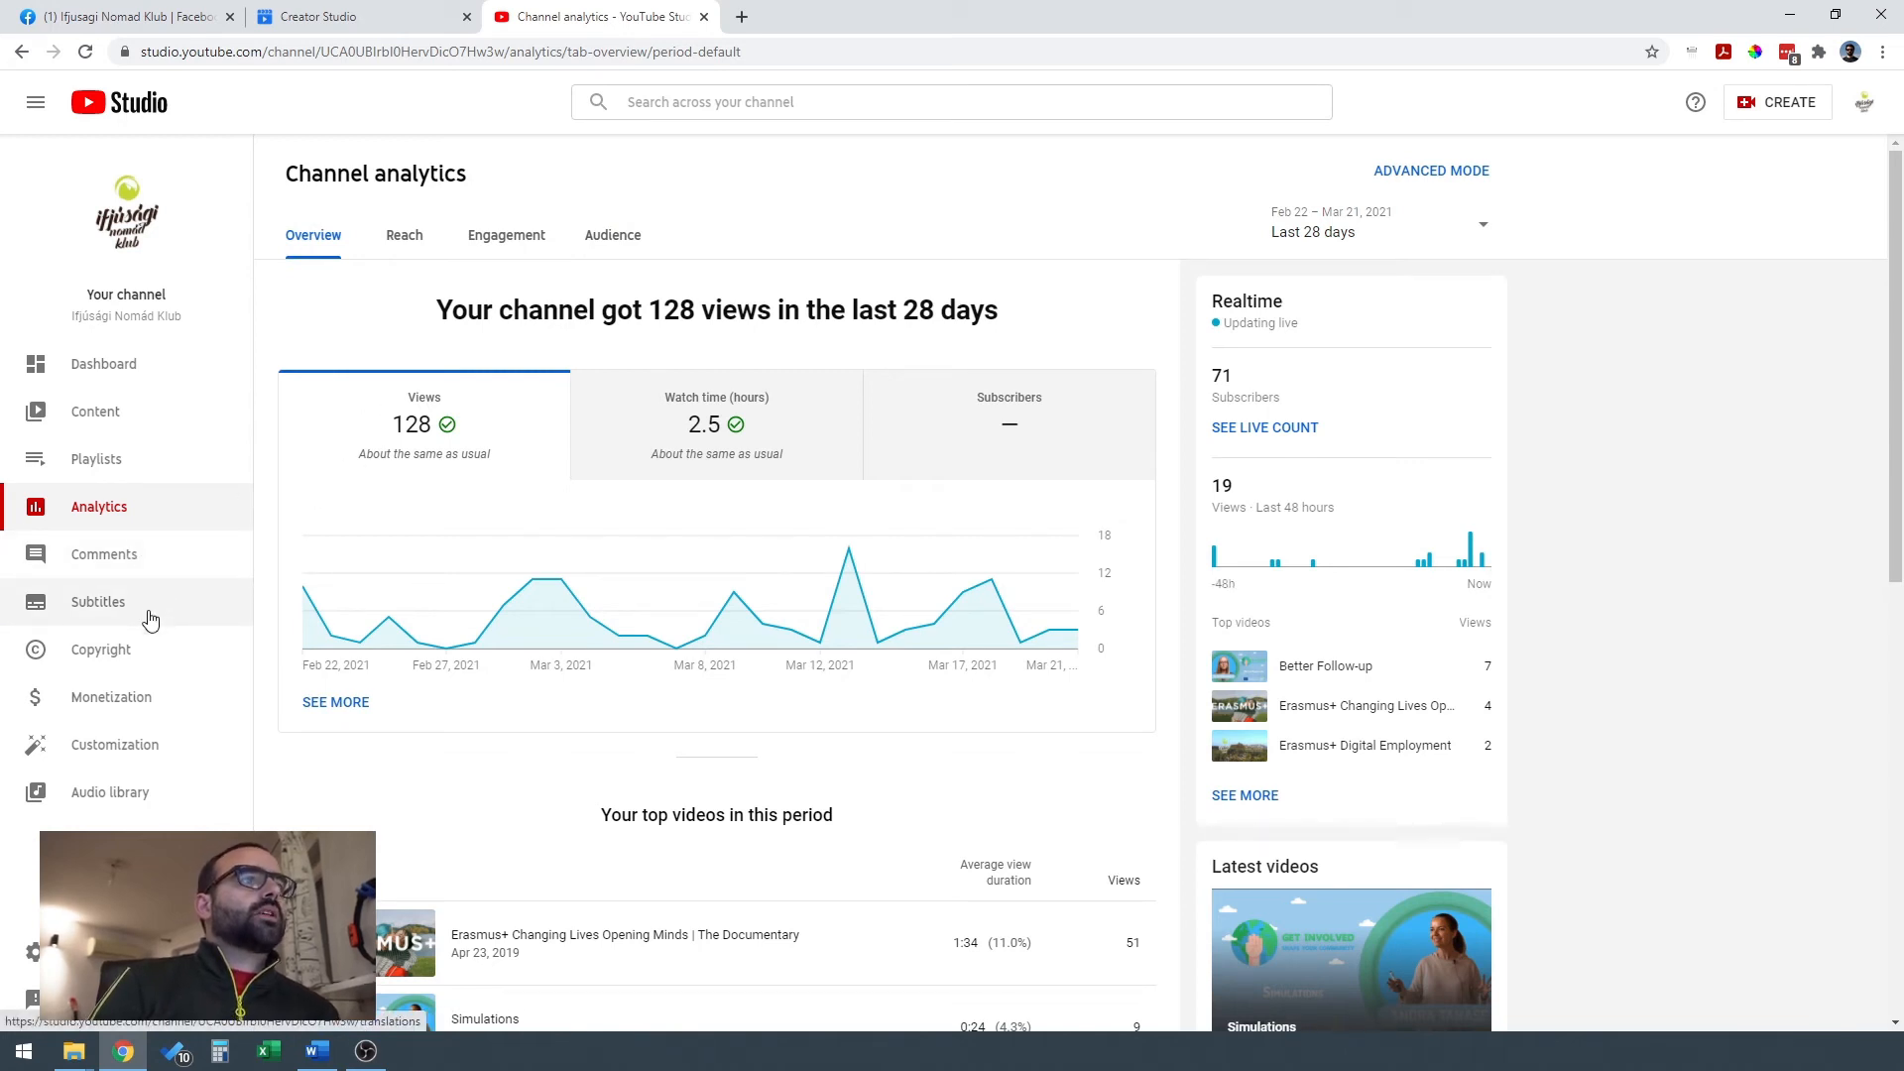
Check the channel's copyright page and review the Layout, Branding and Basic info settings of its customization.
left_click(144, 664)
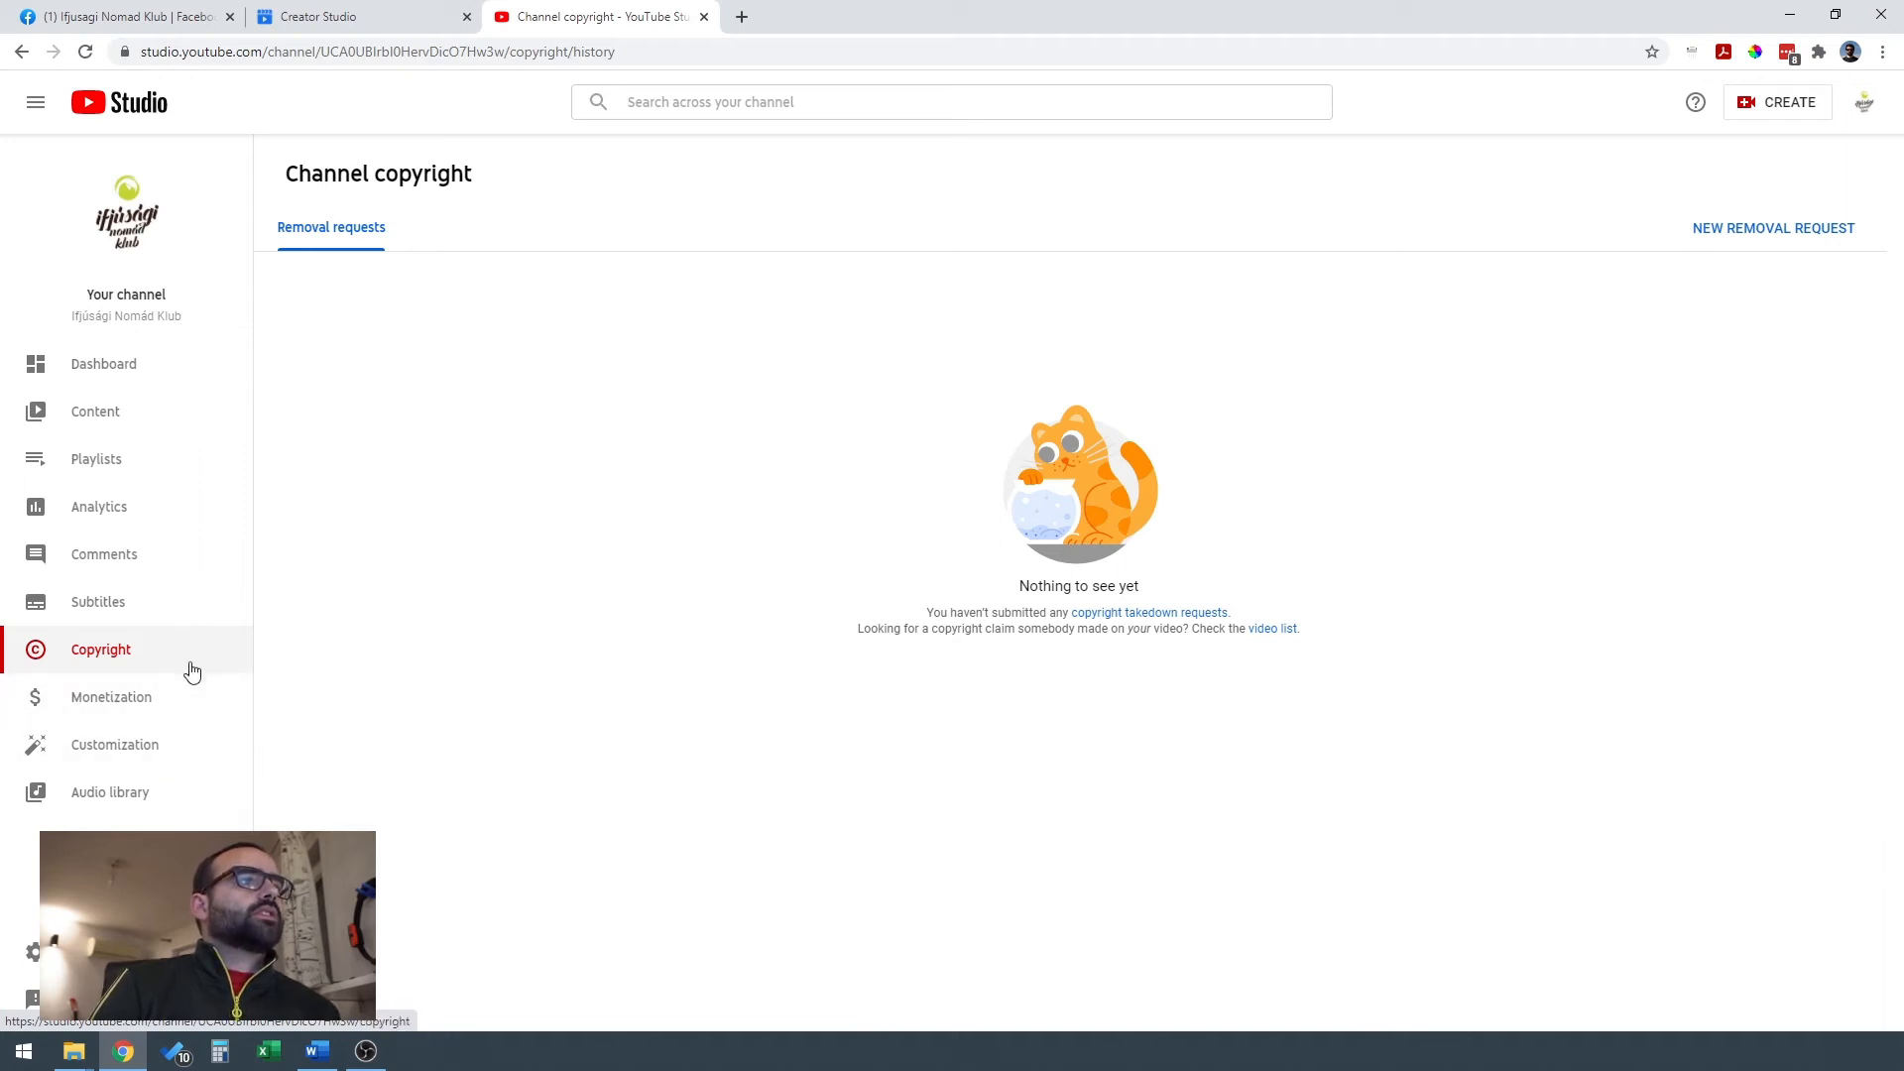
left_click(193, 762)
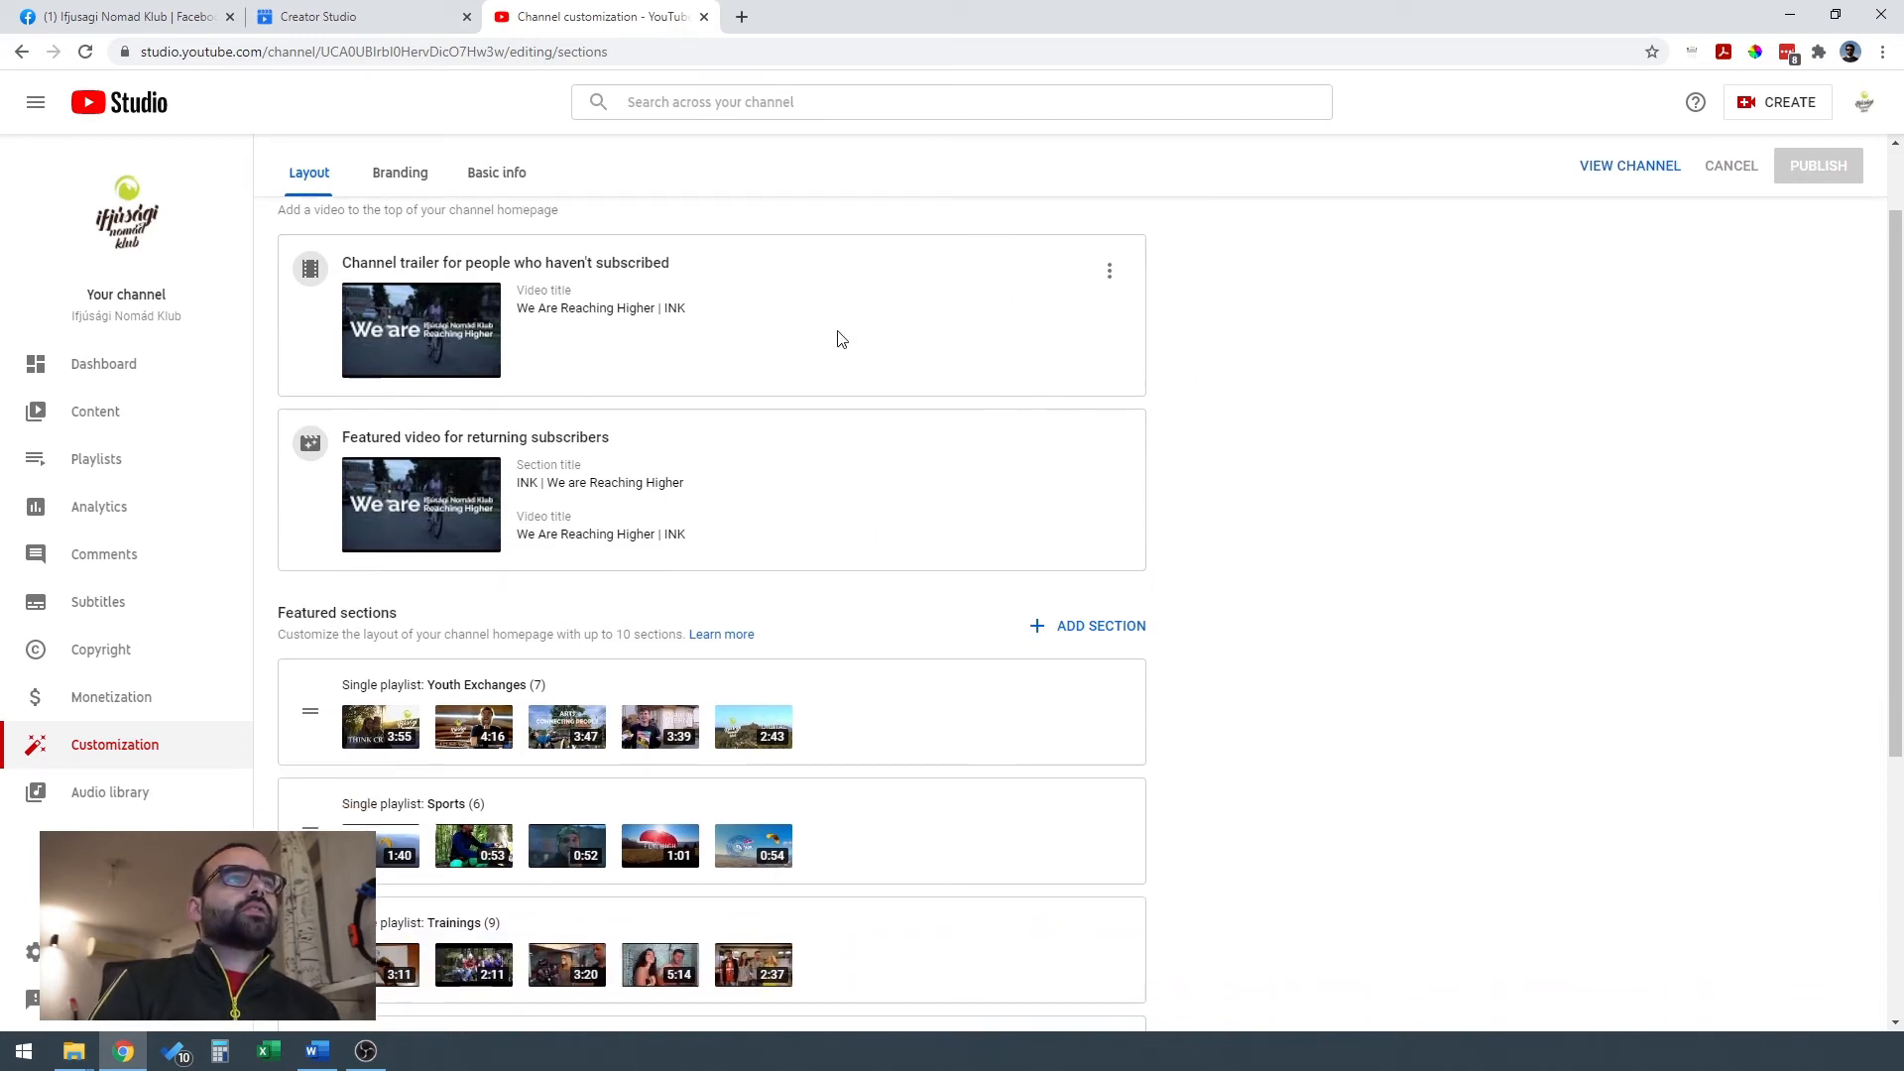
scroll(863, 332, "down", 3)
scroll(764, 614, "down", 2)
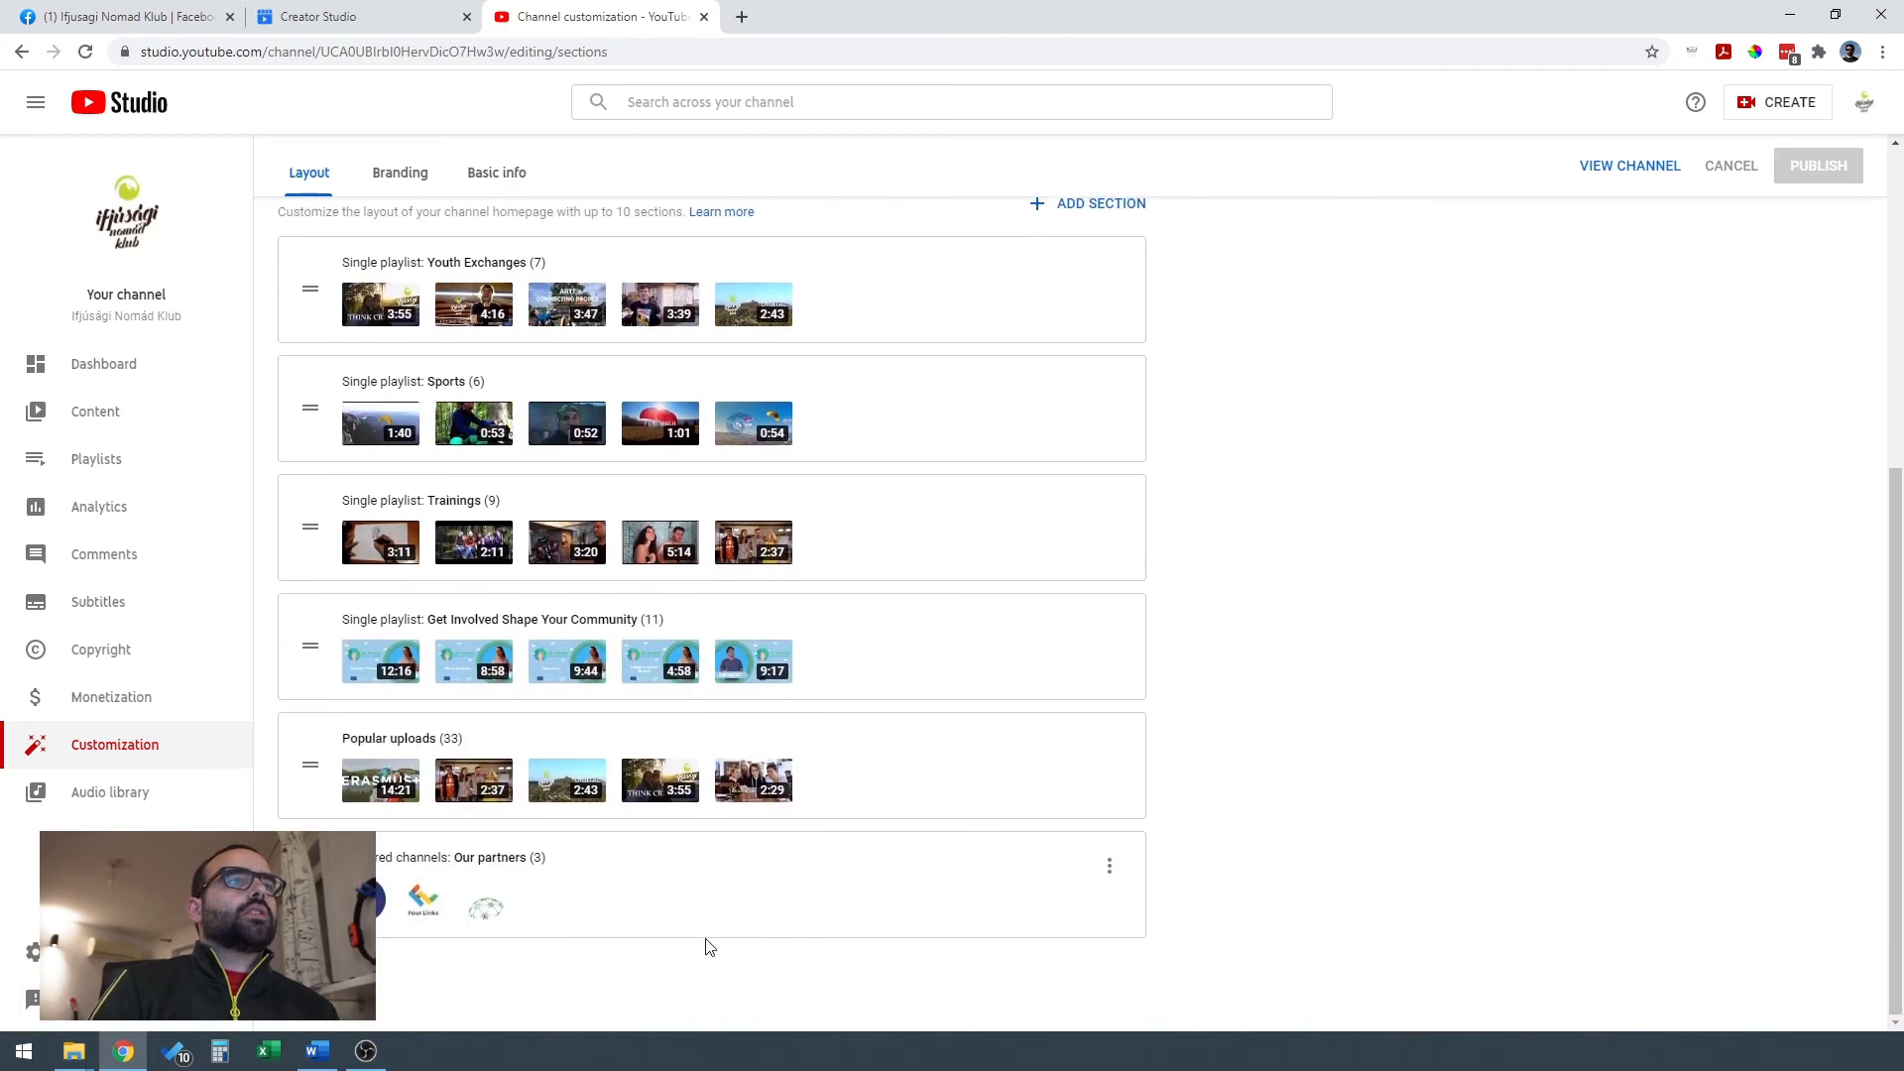
scroll(749, 595, "up", 6)
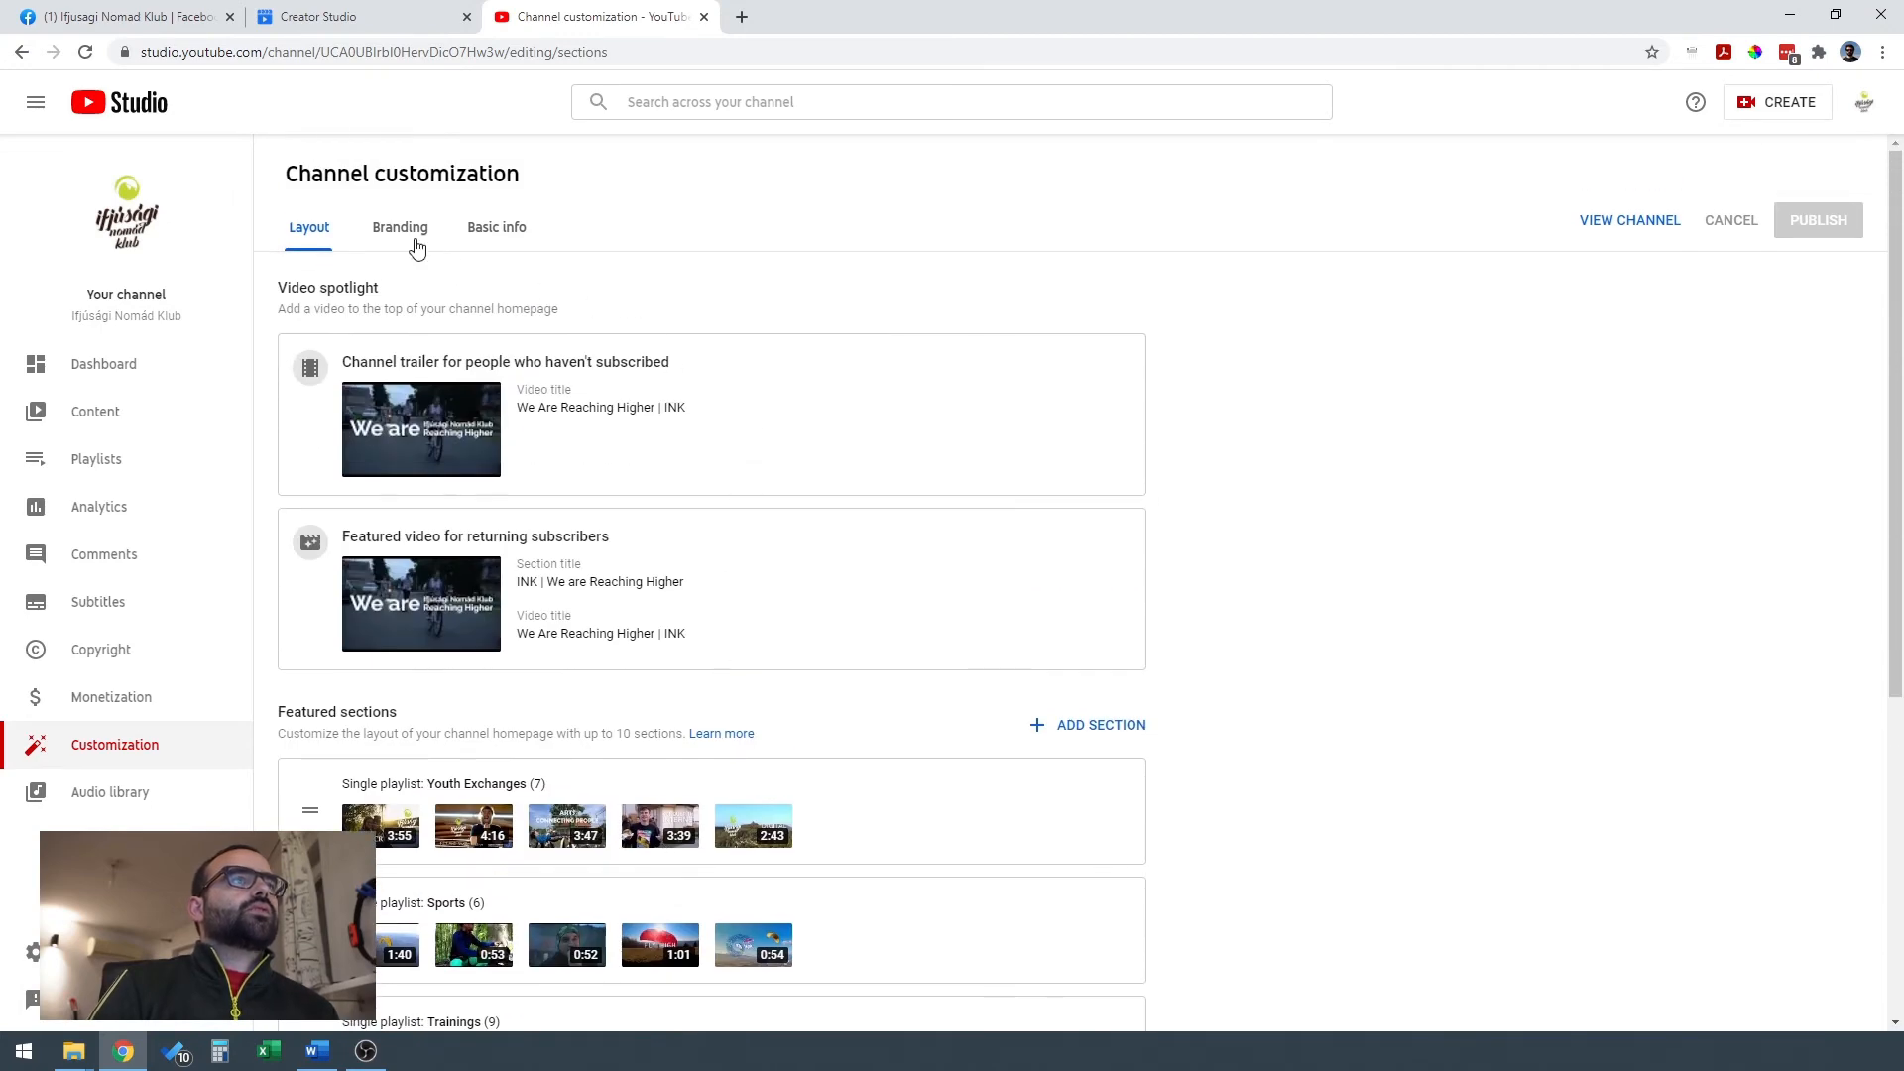
left_click(408, 238)
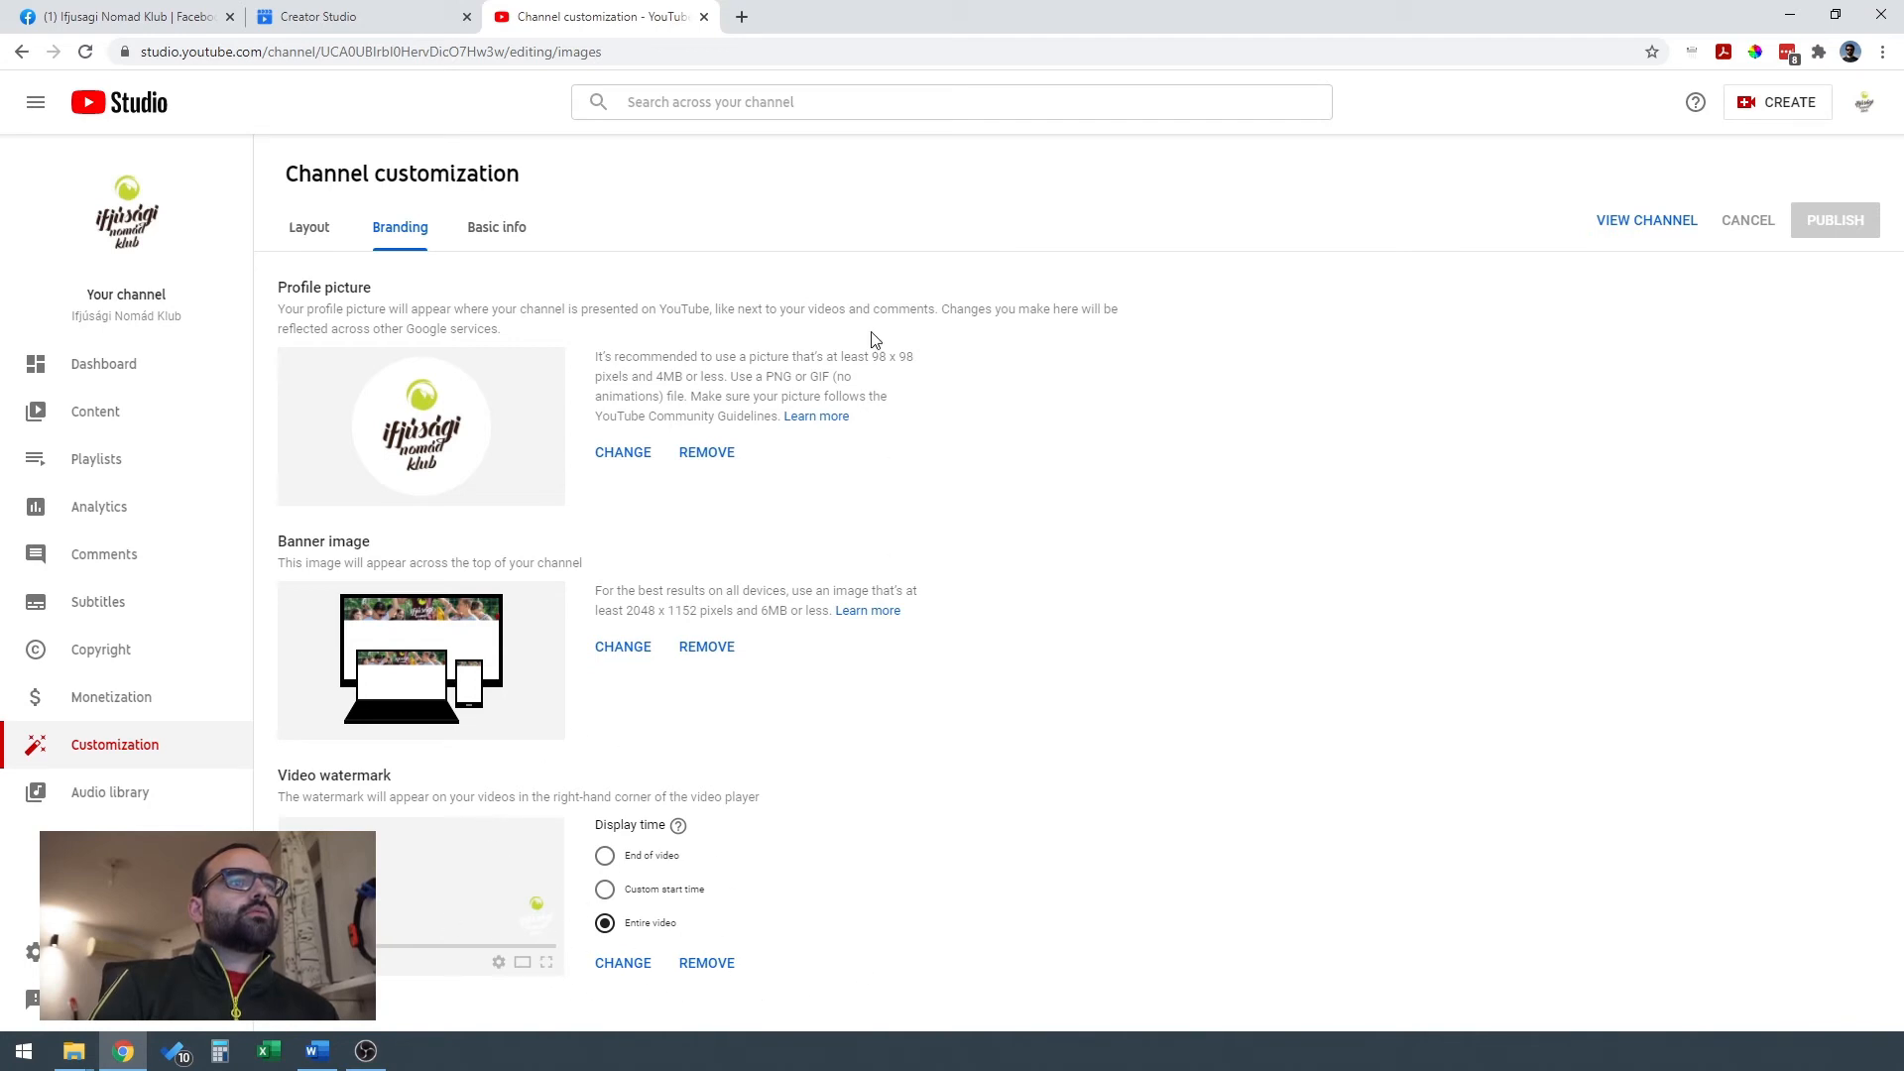
left_click(512, 240)
left_click(307, 230)
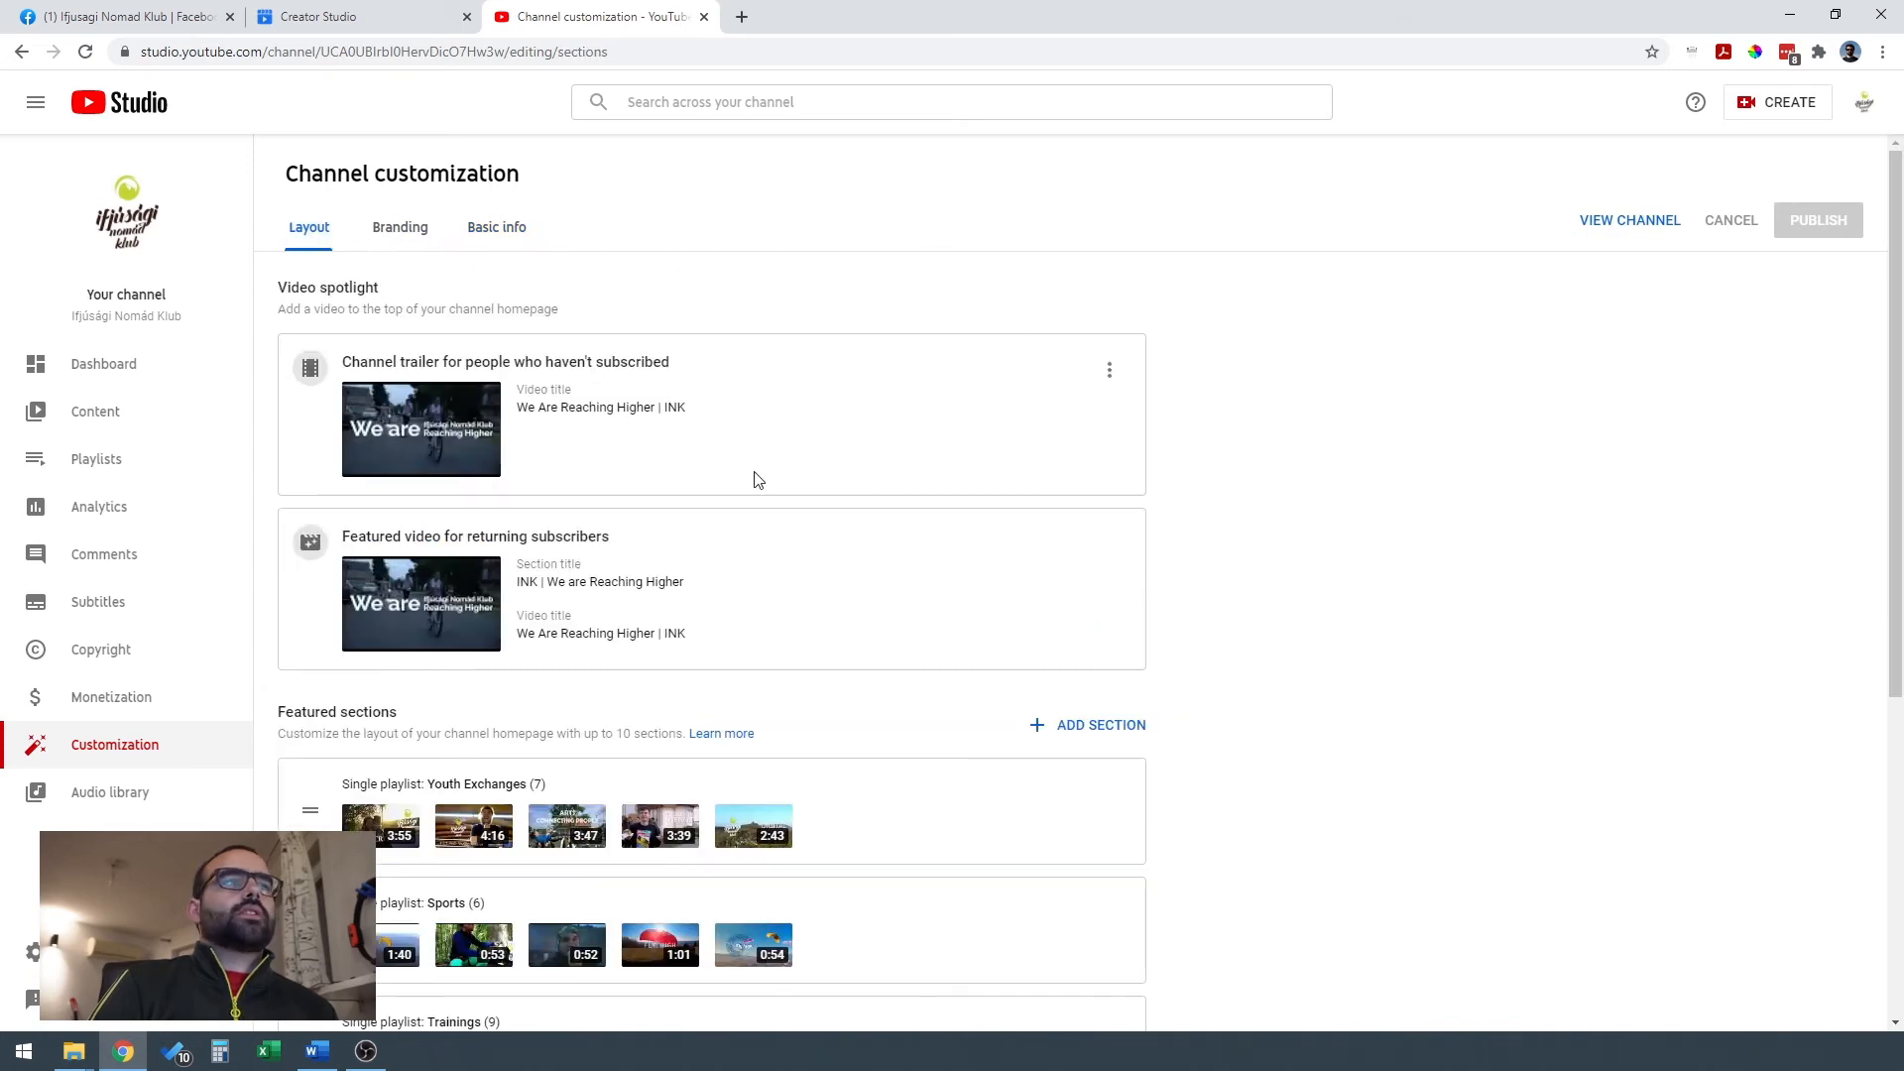
Return to the channel dashboard, view the video upload dialog and close it without selecting files.
left_click(155, 361)
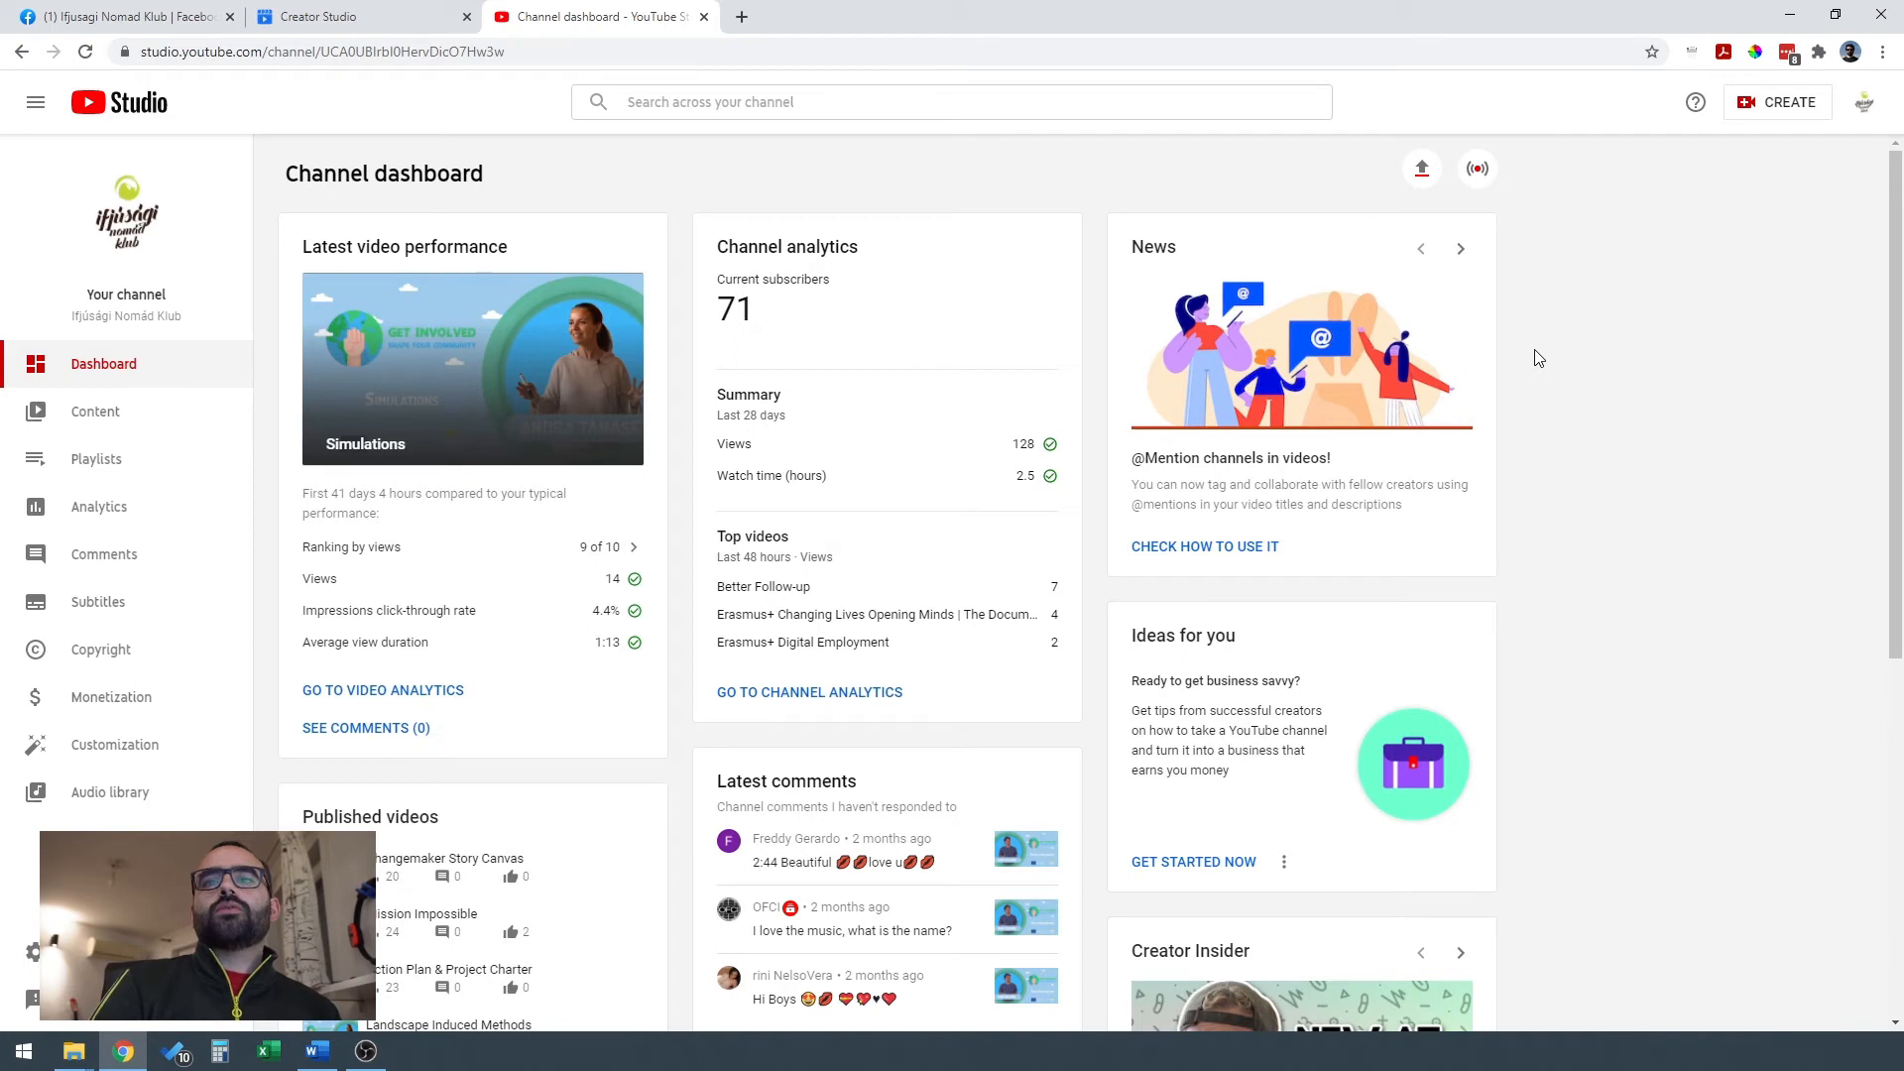
left_click(1774, 117)
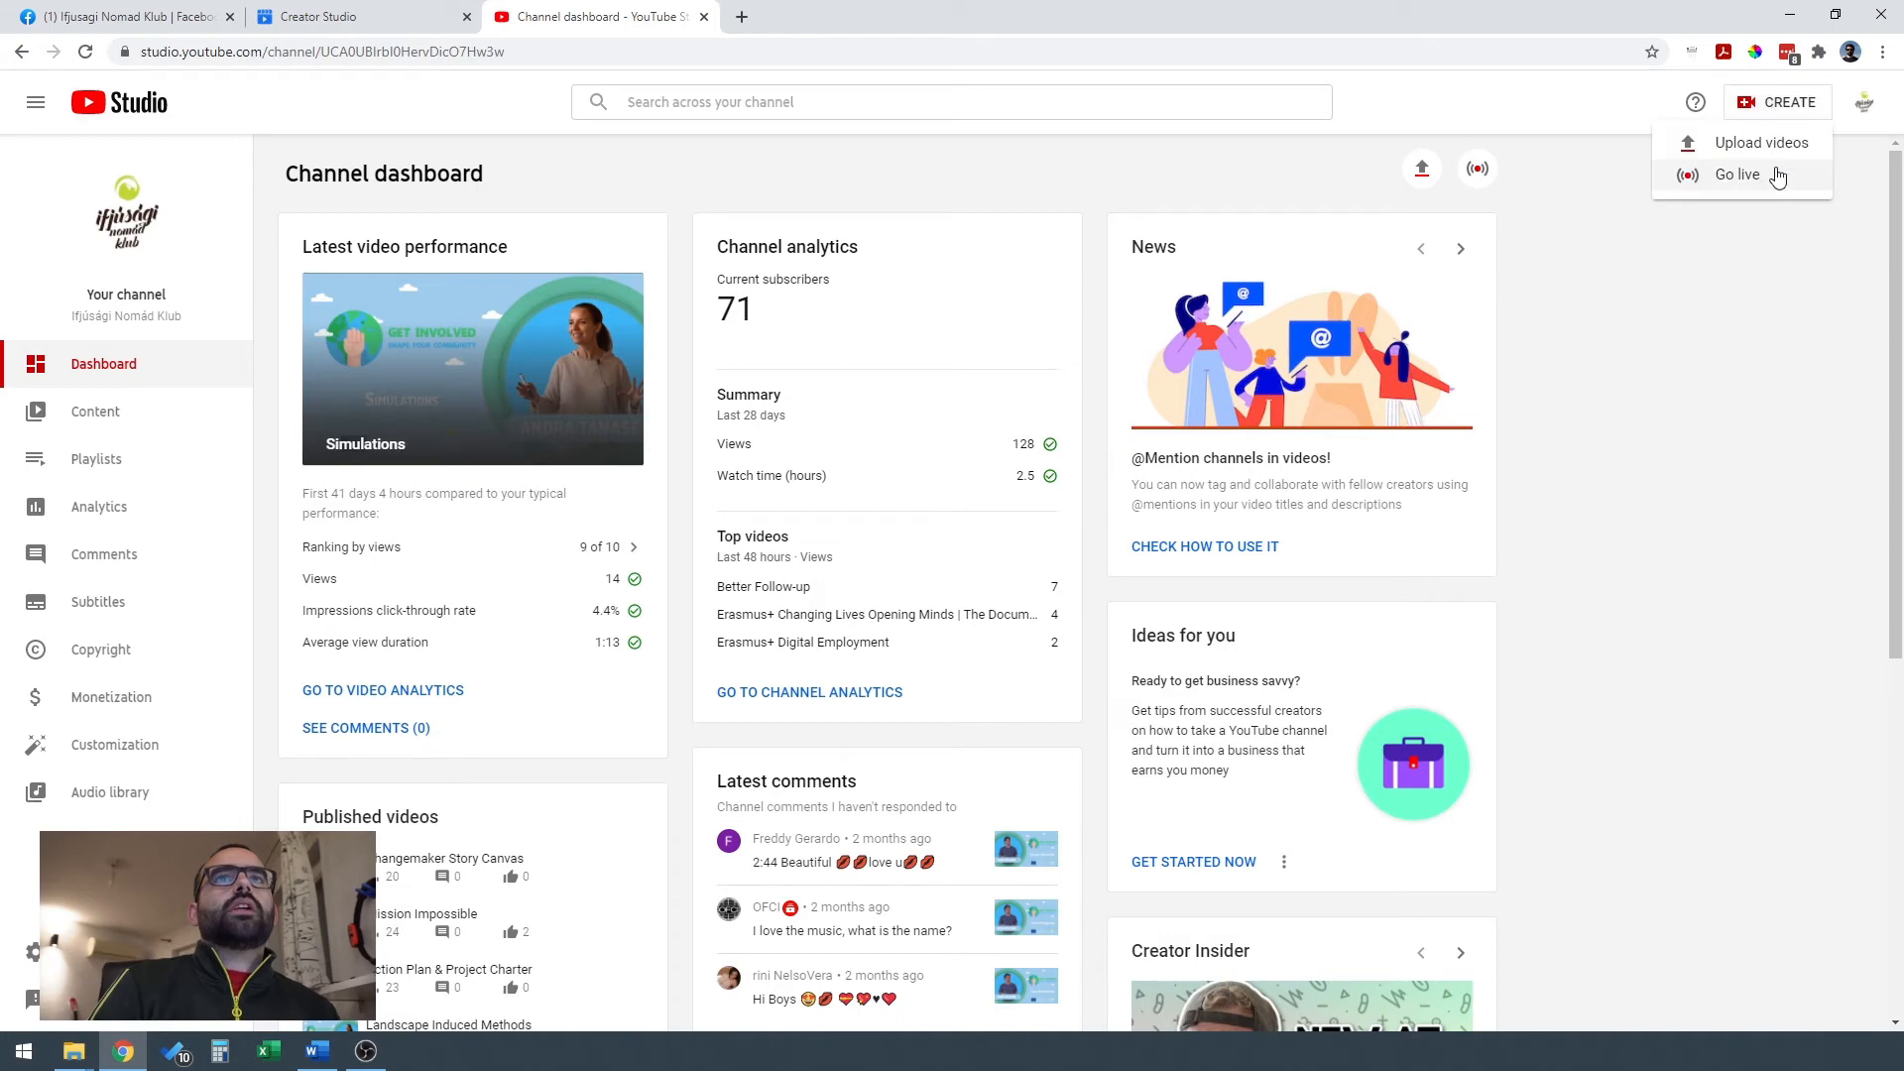
left_click(1782, 149)
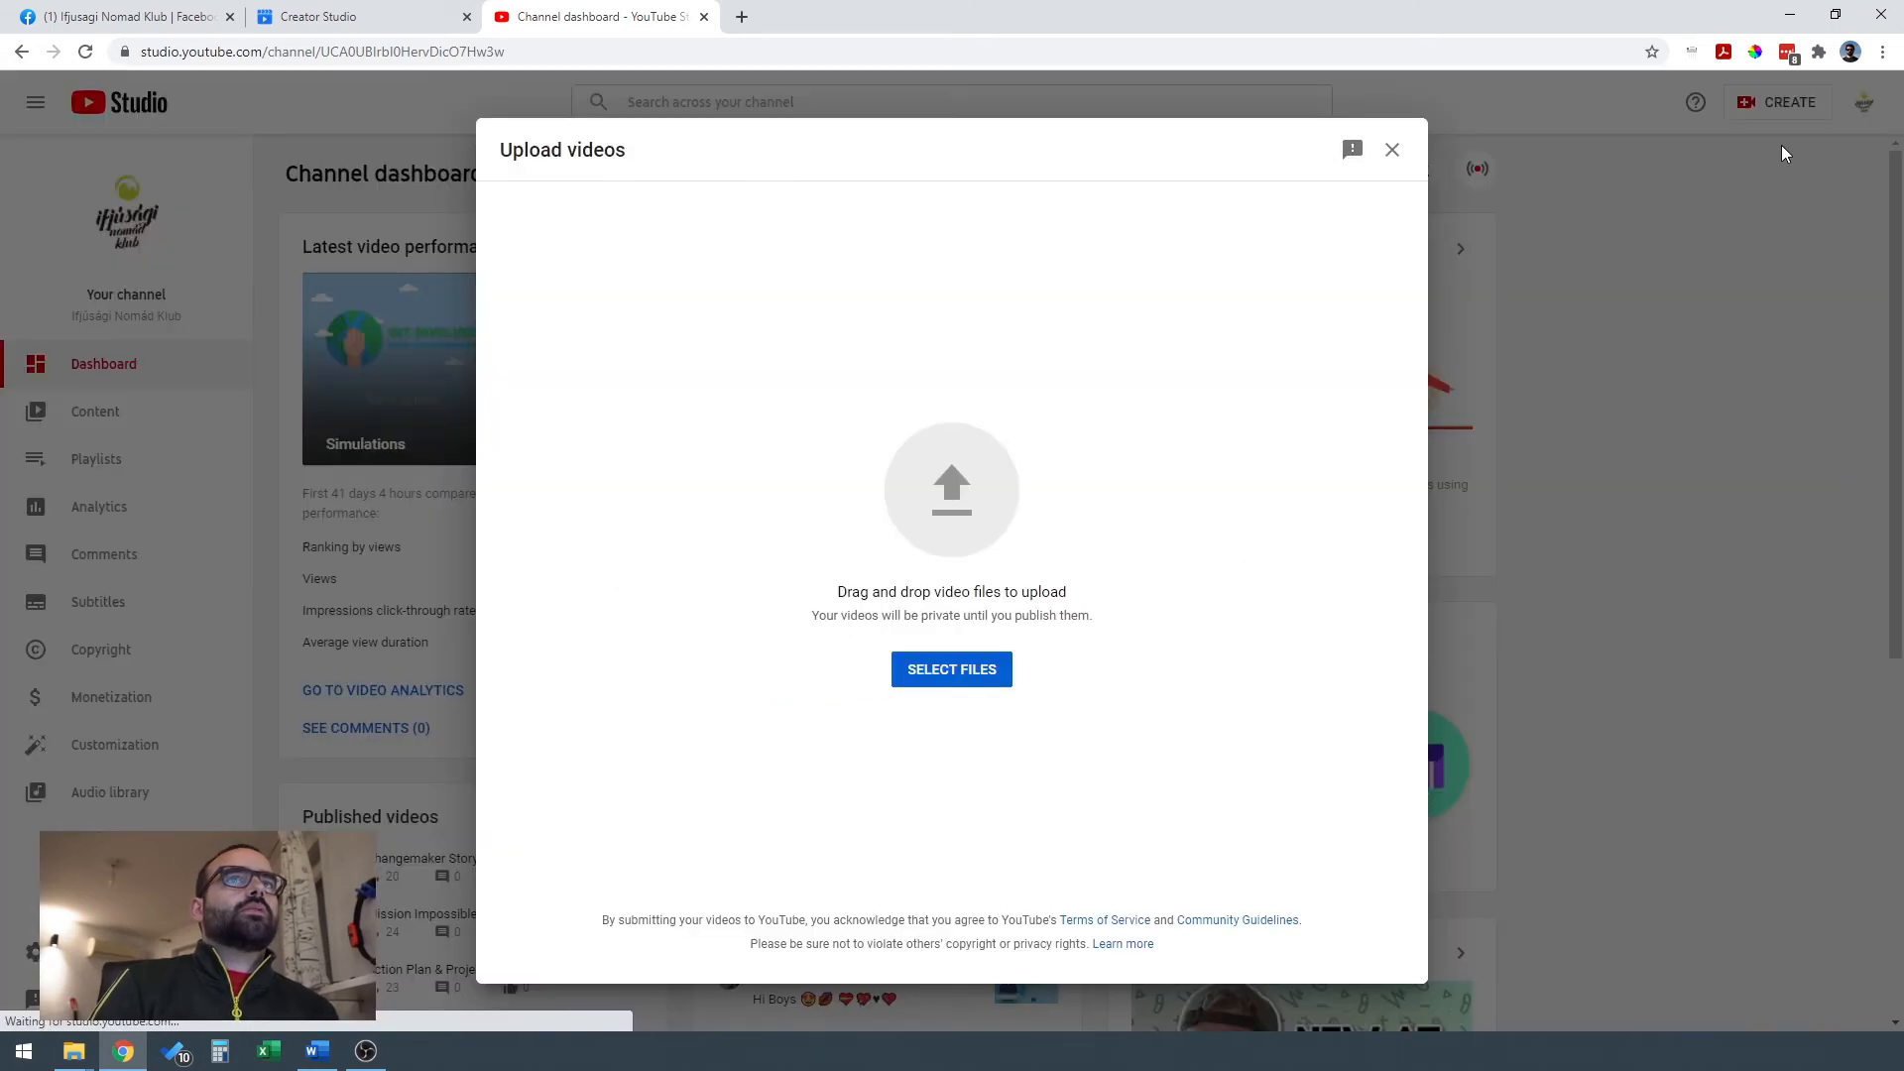
left_click(1390, 147)
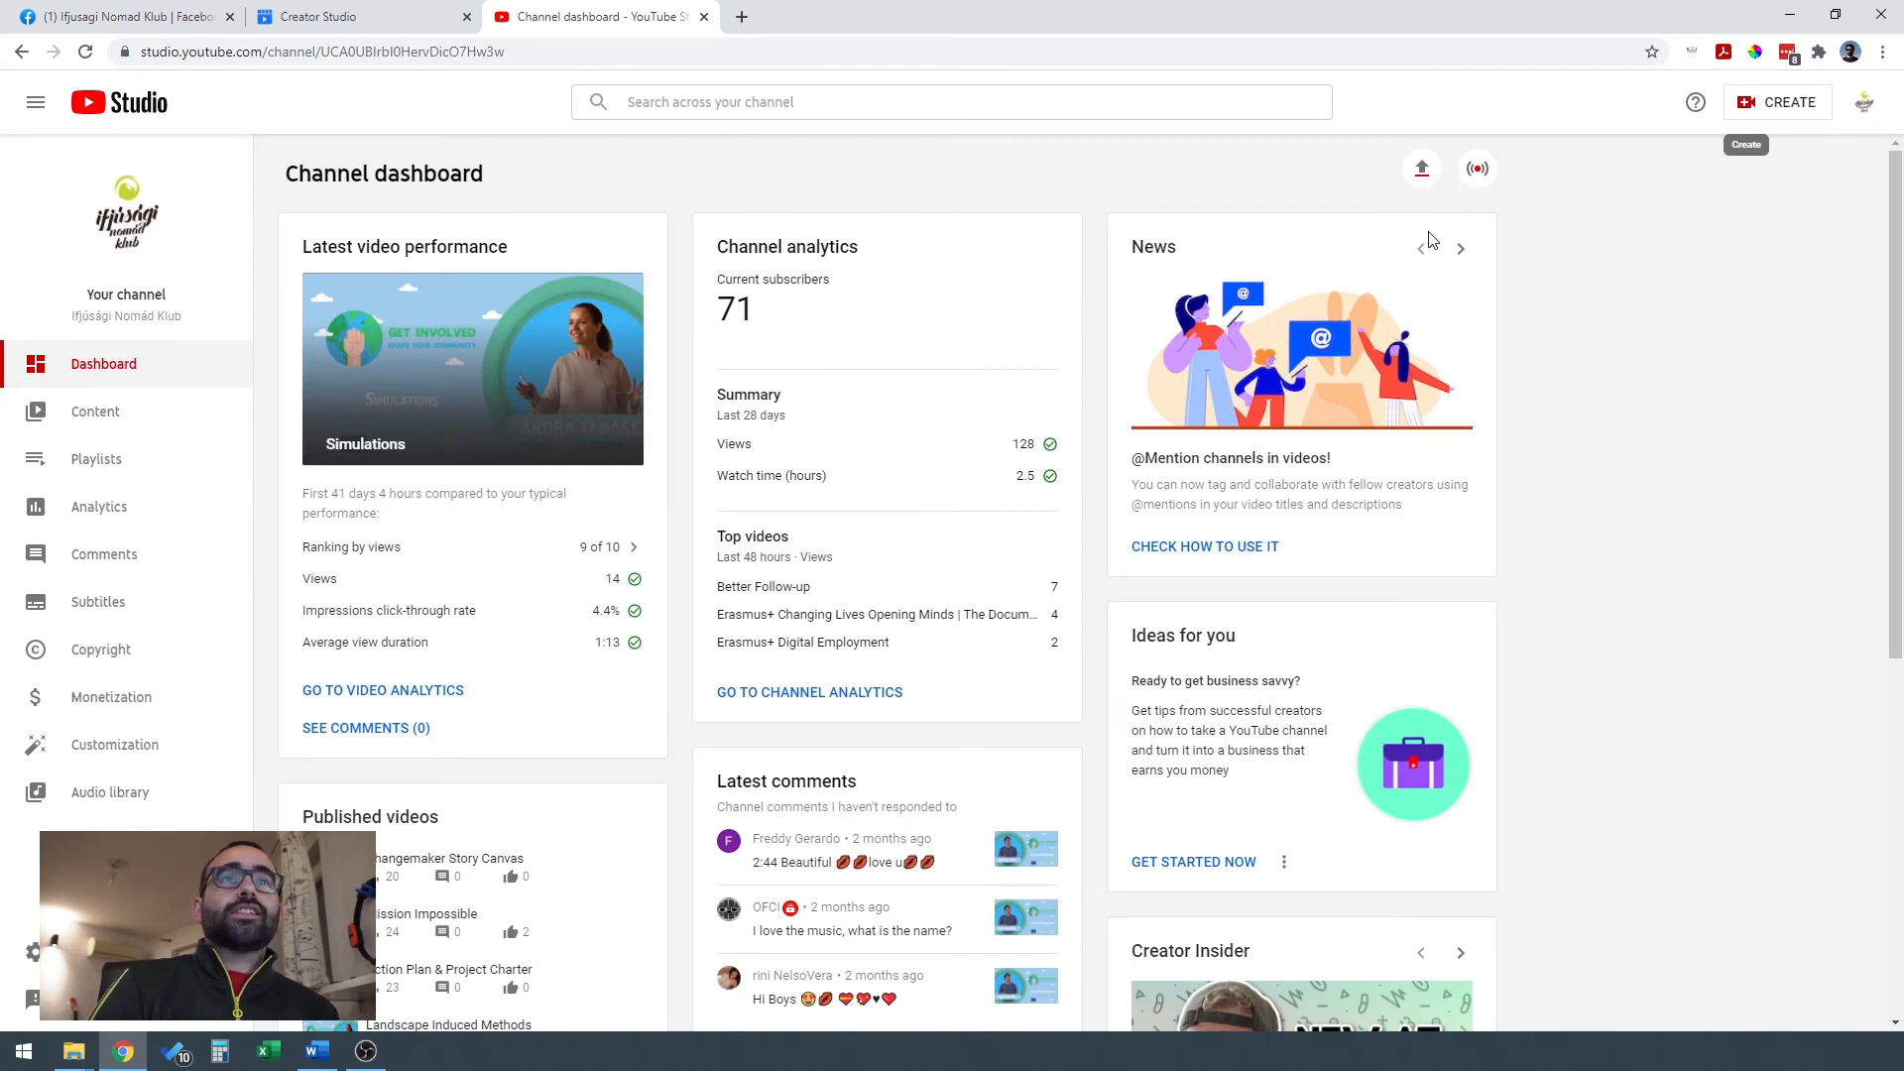
Upload the video file Designing Banners for Social Media 1080.mp4 from the Get Involved Social Media folder to the channel.
left_click(1422, 170)
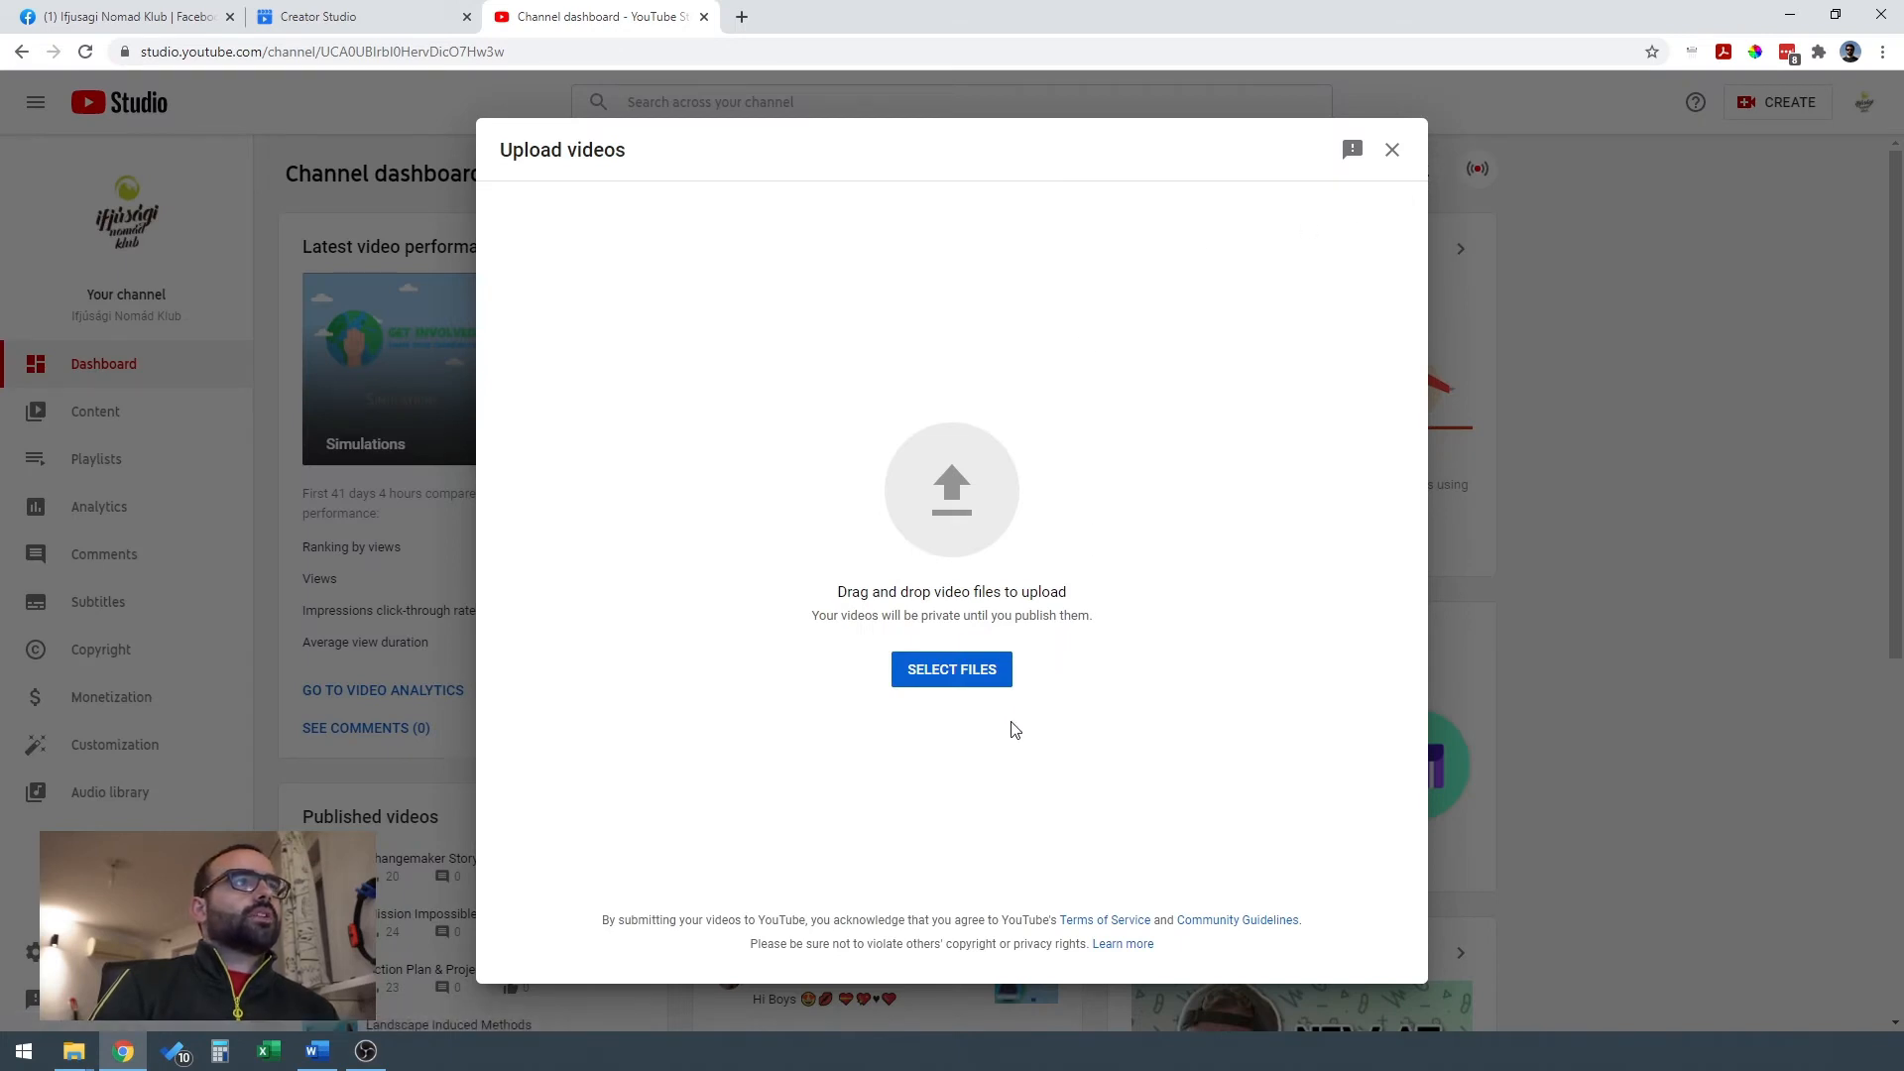
left_click(950, 682)
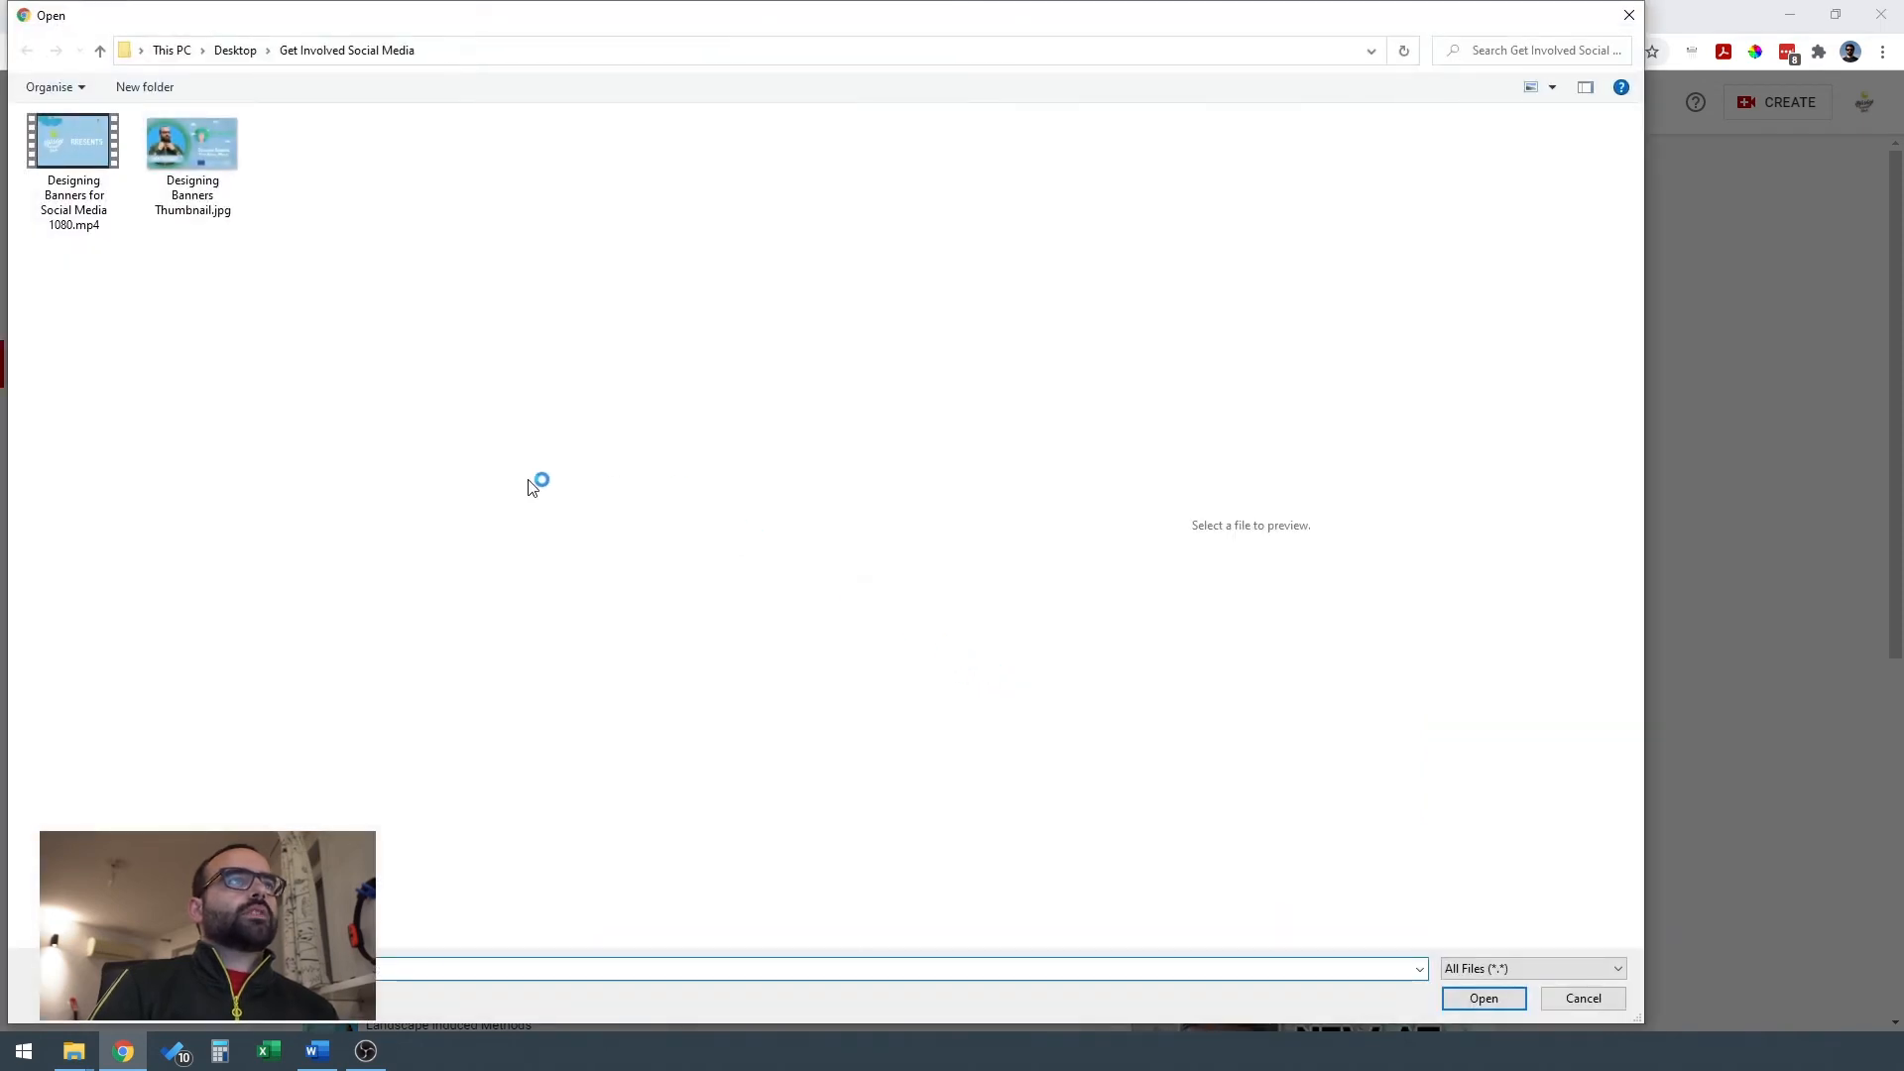
left_click(121, 188)
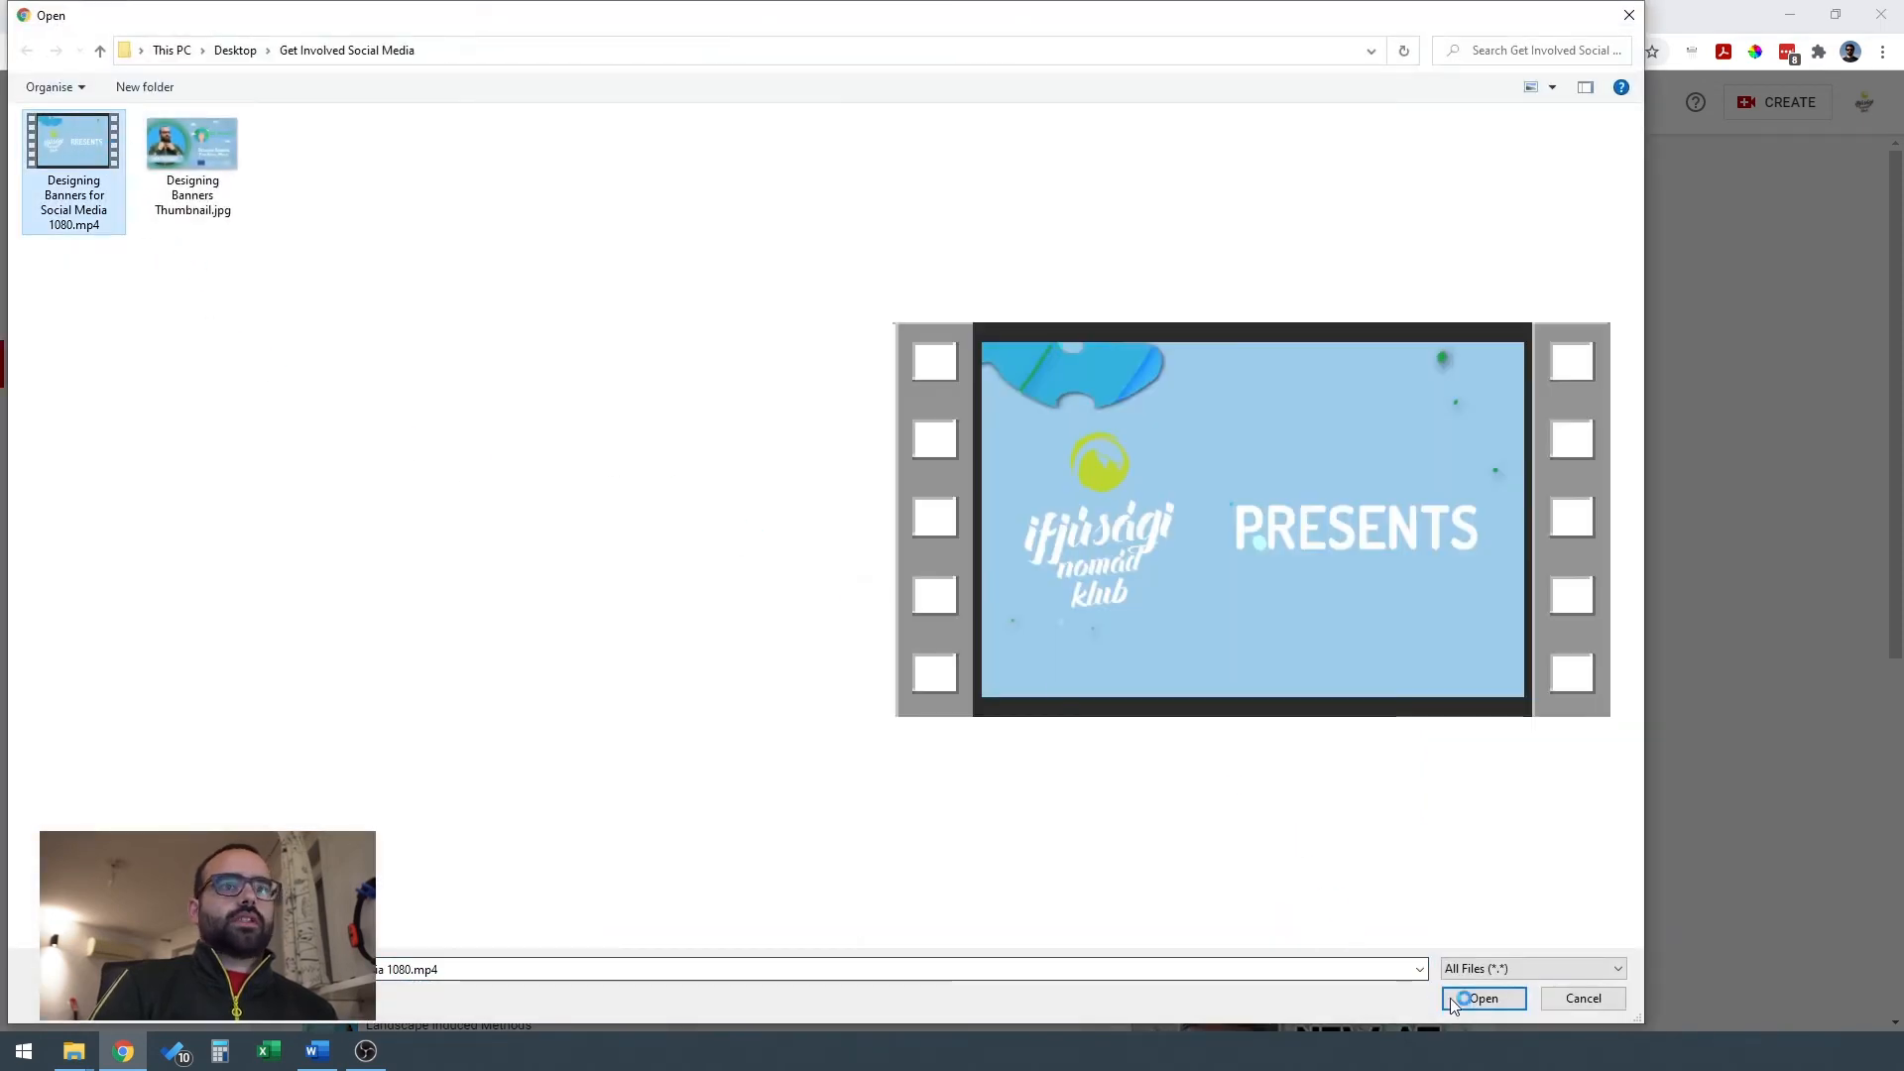
left_click(1481, 998)
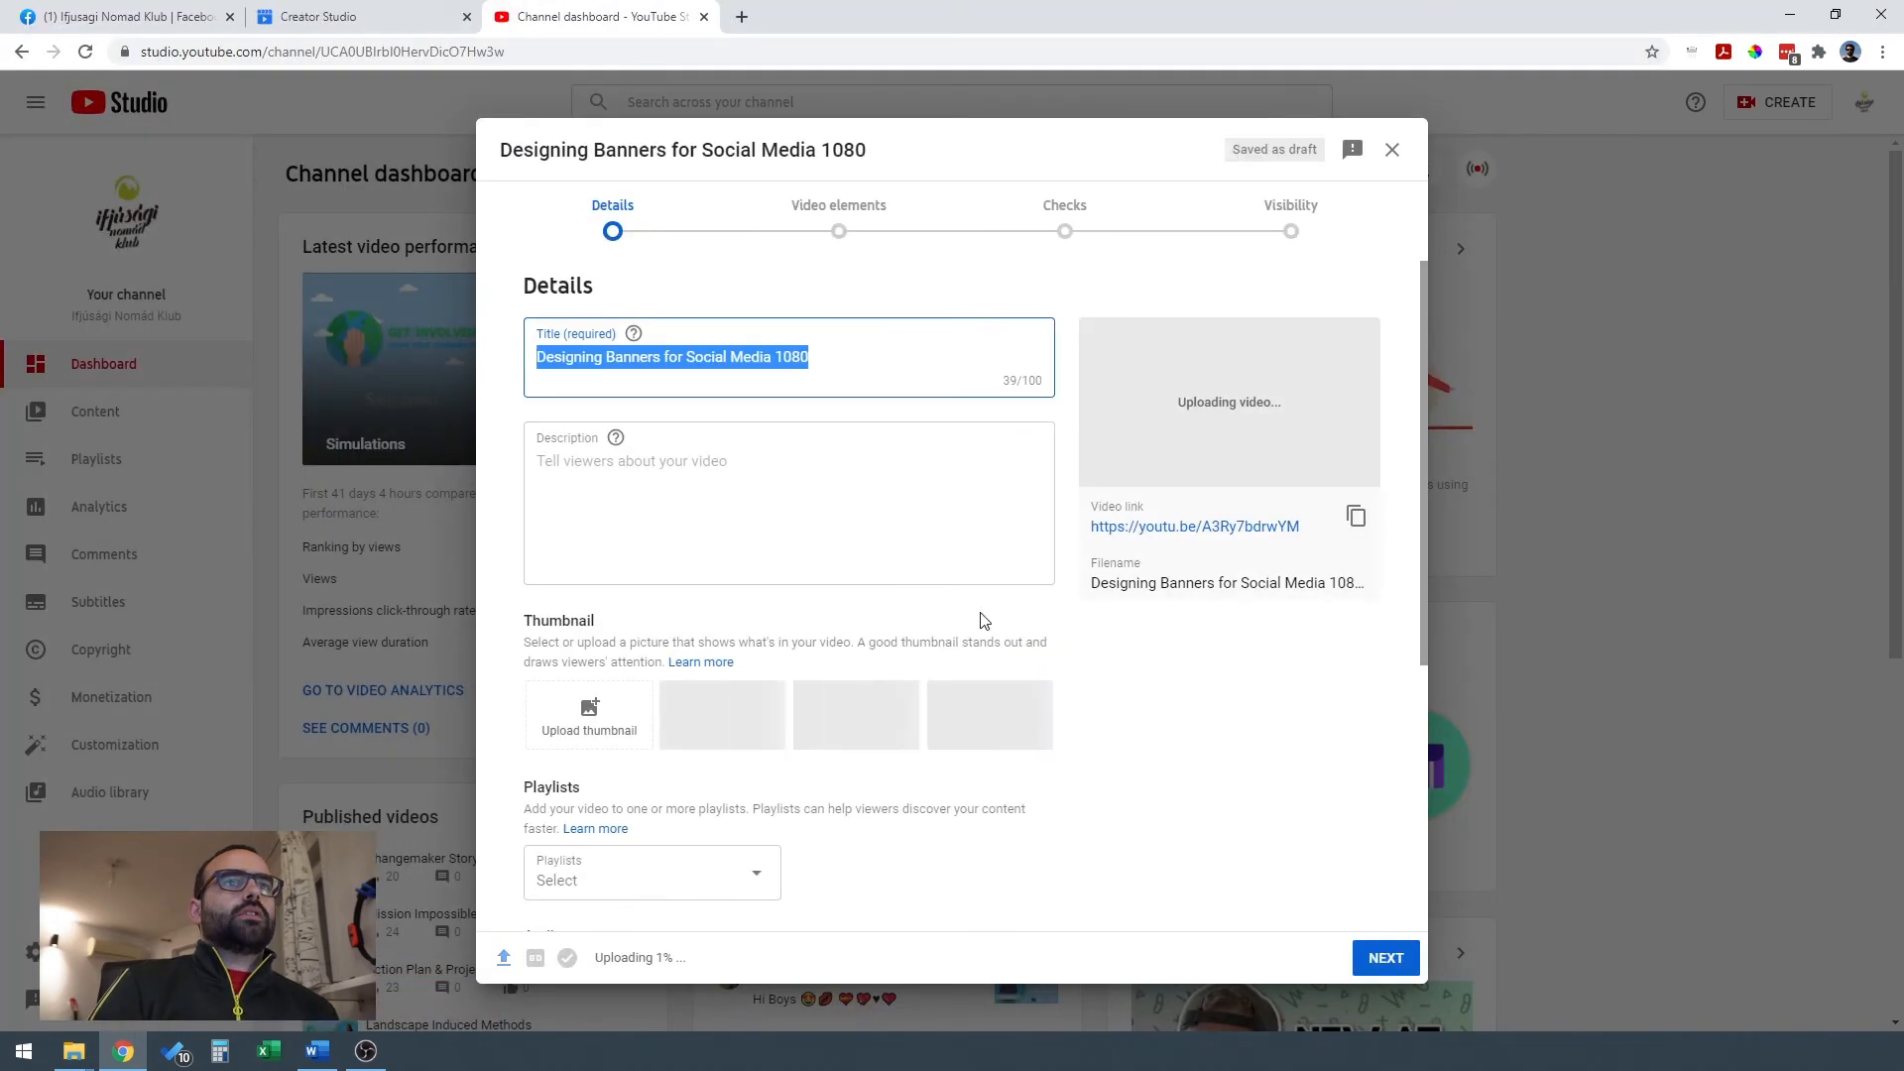
Shorten the video title to "Designing Banners for Social Media".
left_click(823, 357)
key("BackSpace")
key("BackSpace")
key("BackSpace")
key("BackSpace")
key("BackSpace")
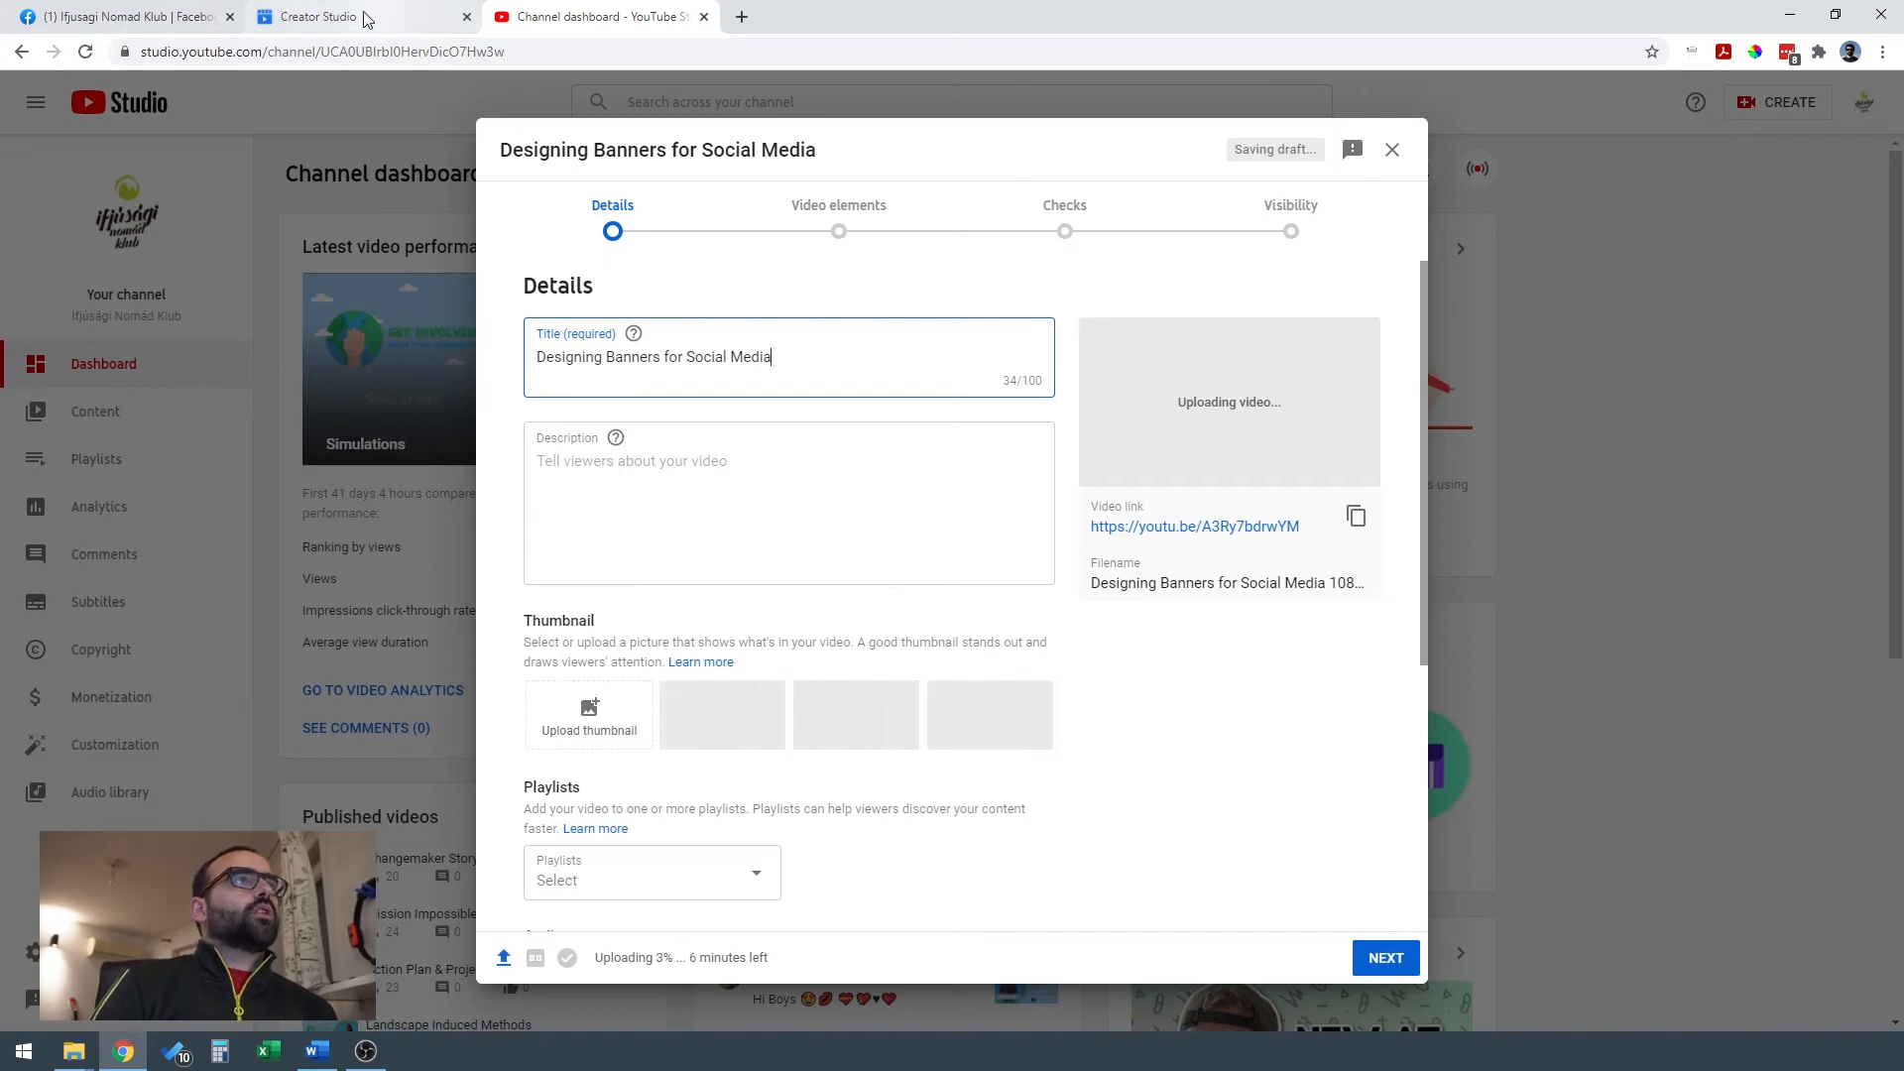
Copy the text below #TutorialTuesday from the Designing Banners post in Facebook Creator Studio and paste it into the YouTube video's description.
left_click(705, 502)
left_click(339, 20)
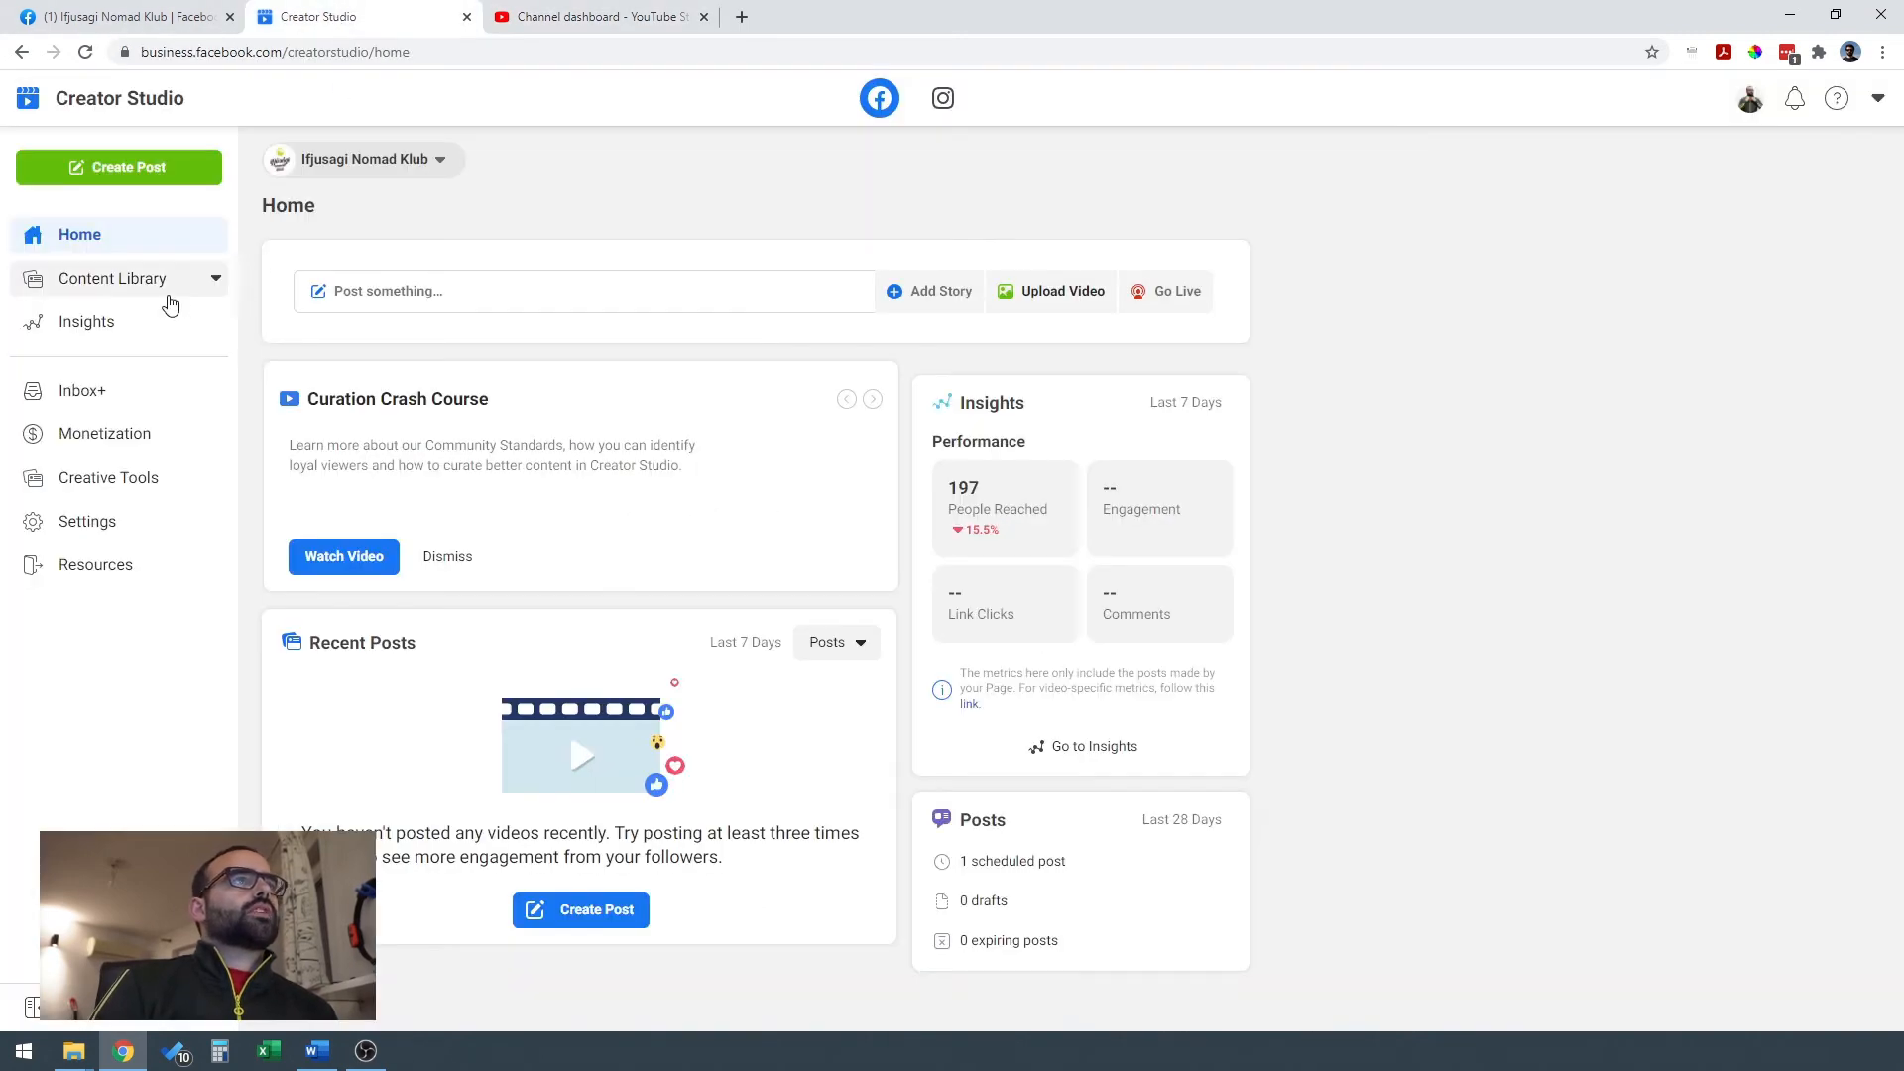
left_click(129, 278)
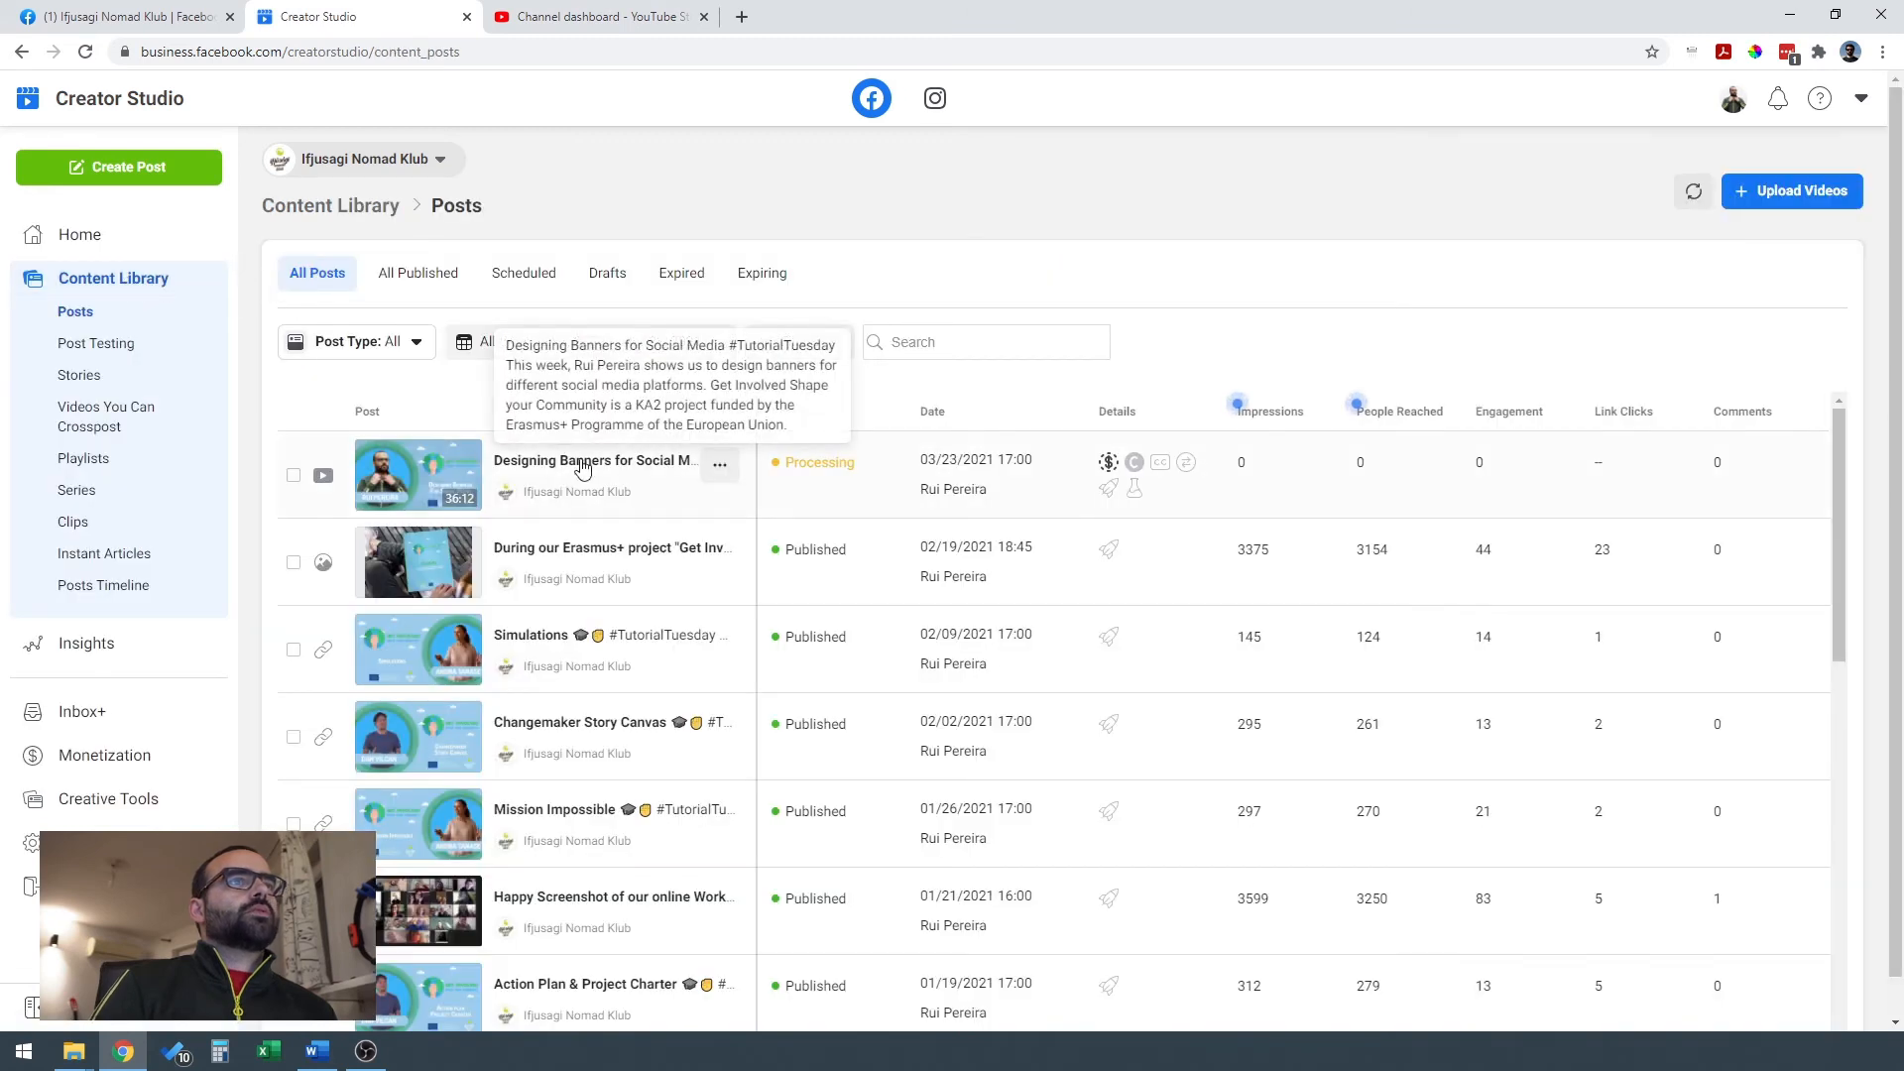
left_click(720, 466)
left_click(746, 521)
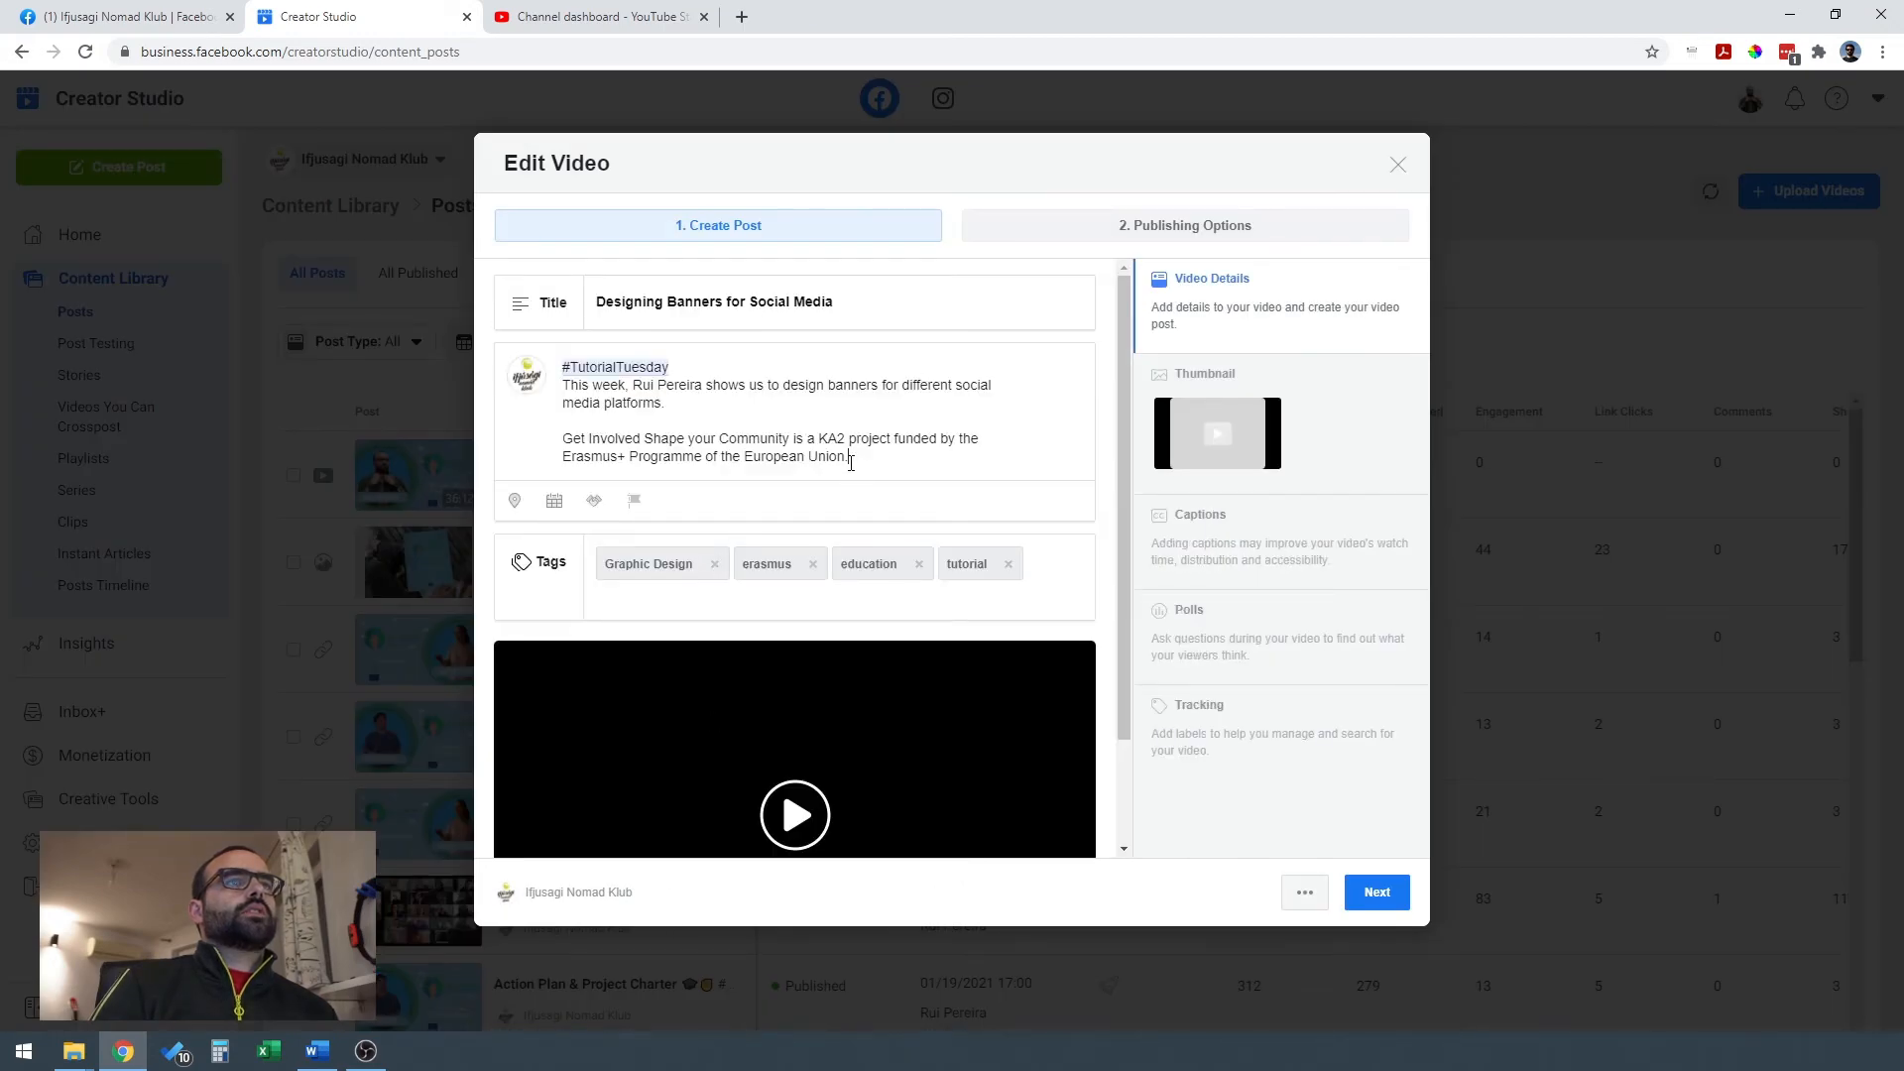
left_click_drag(851, 461, 562, 392)
key("ctrl+c")
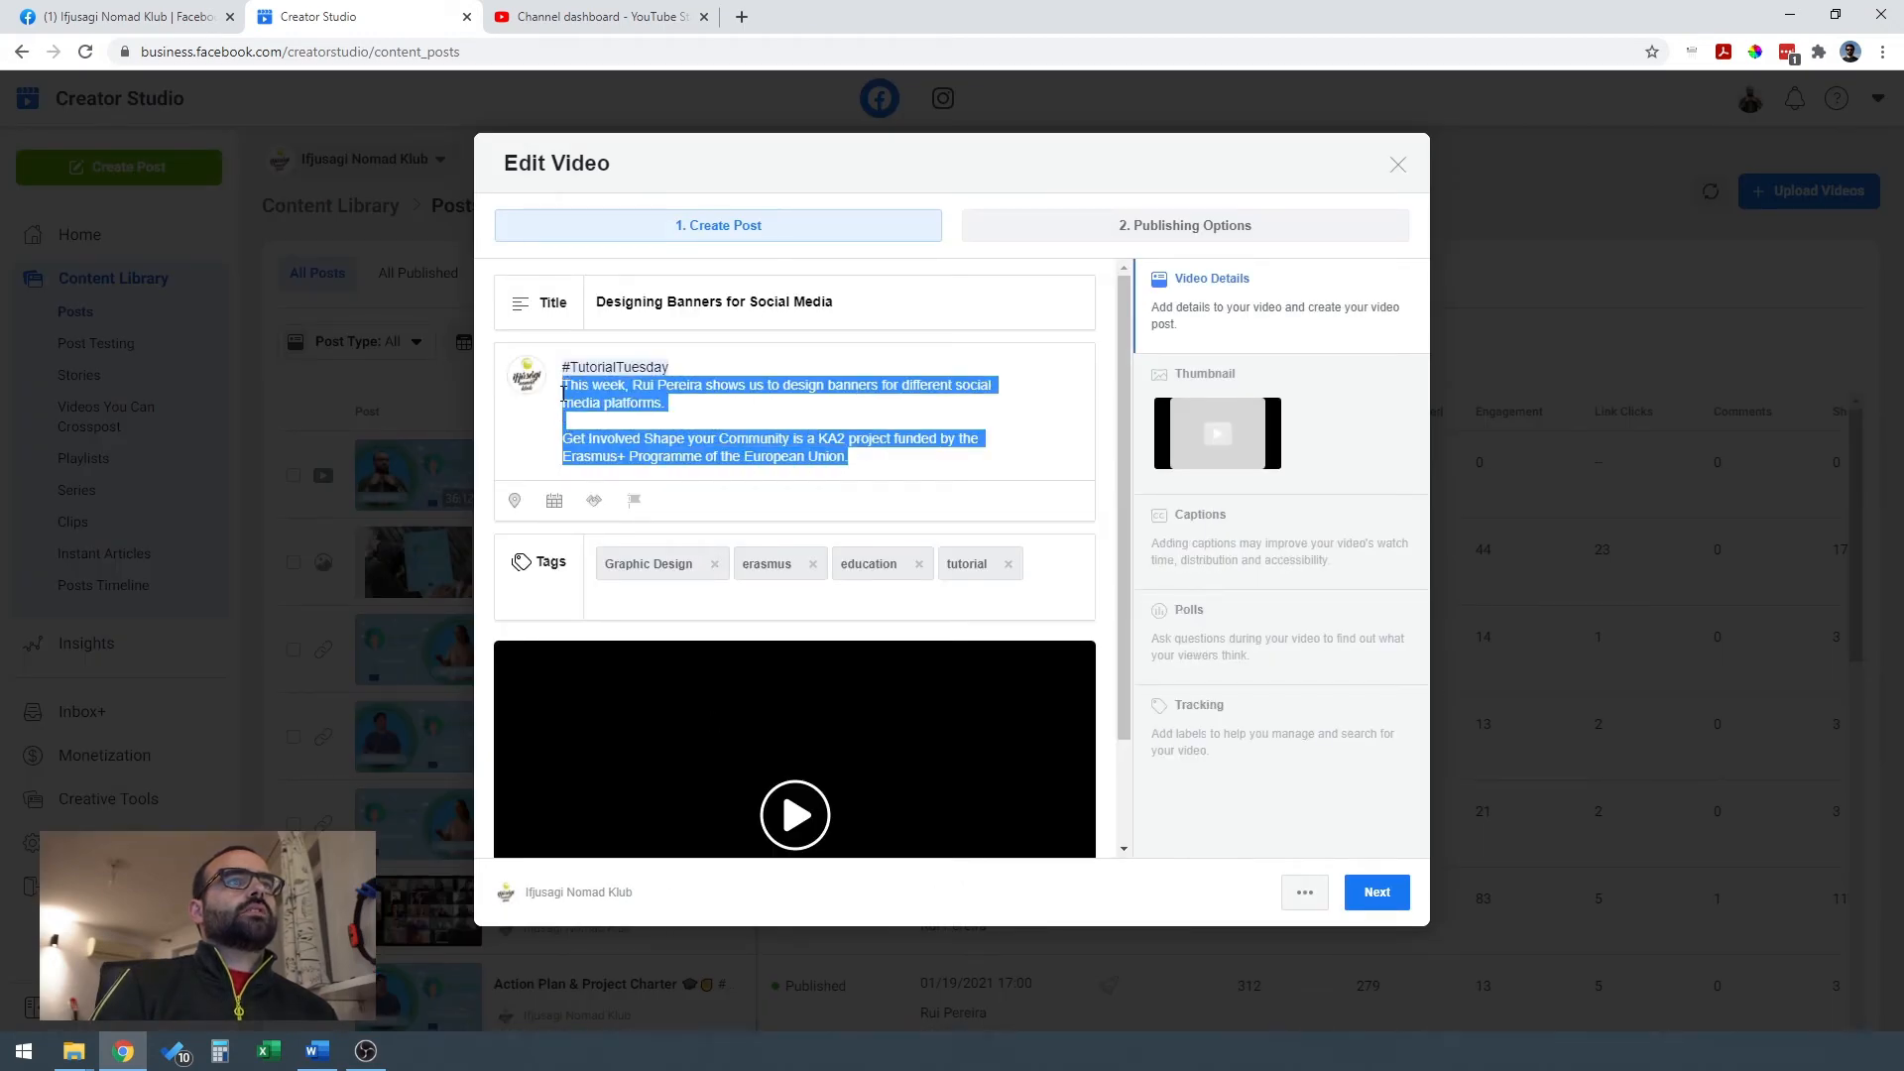
left_click(585, 16)
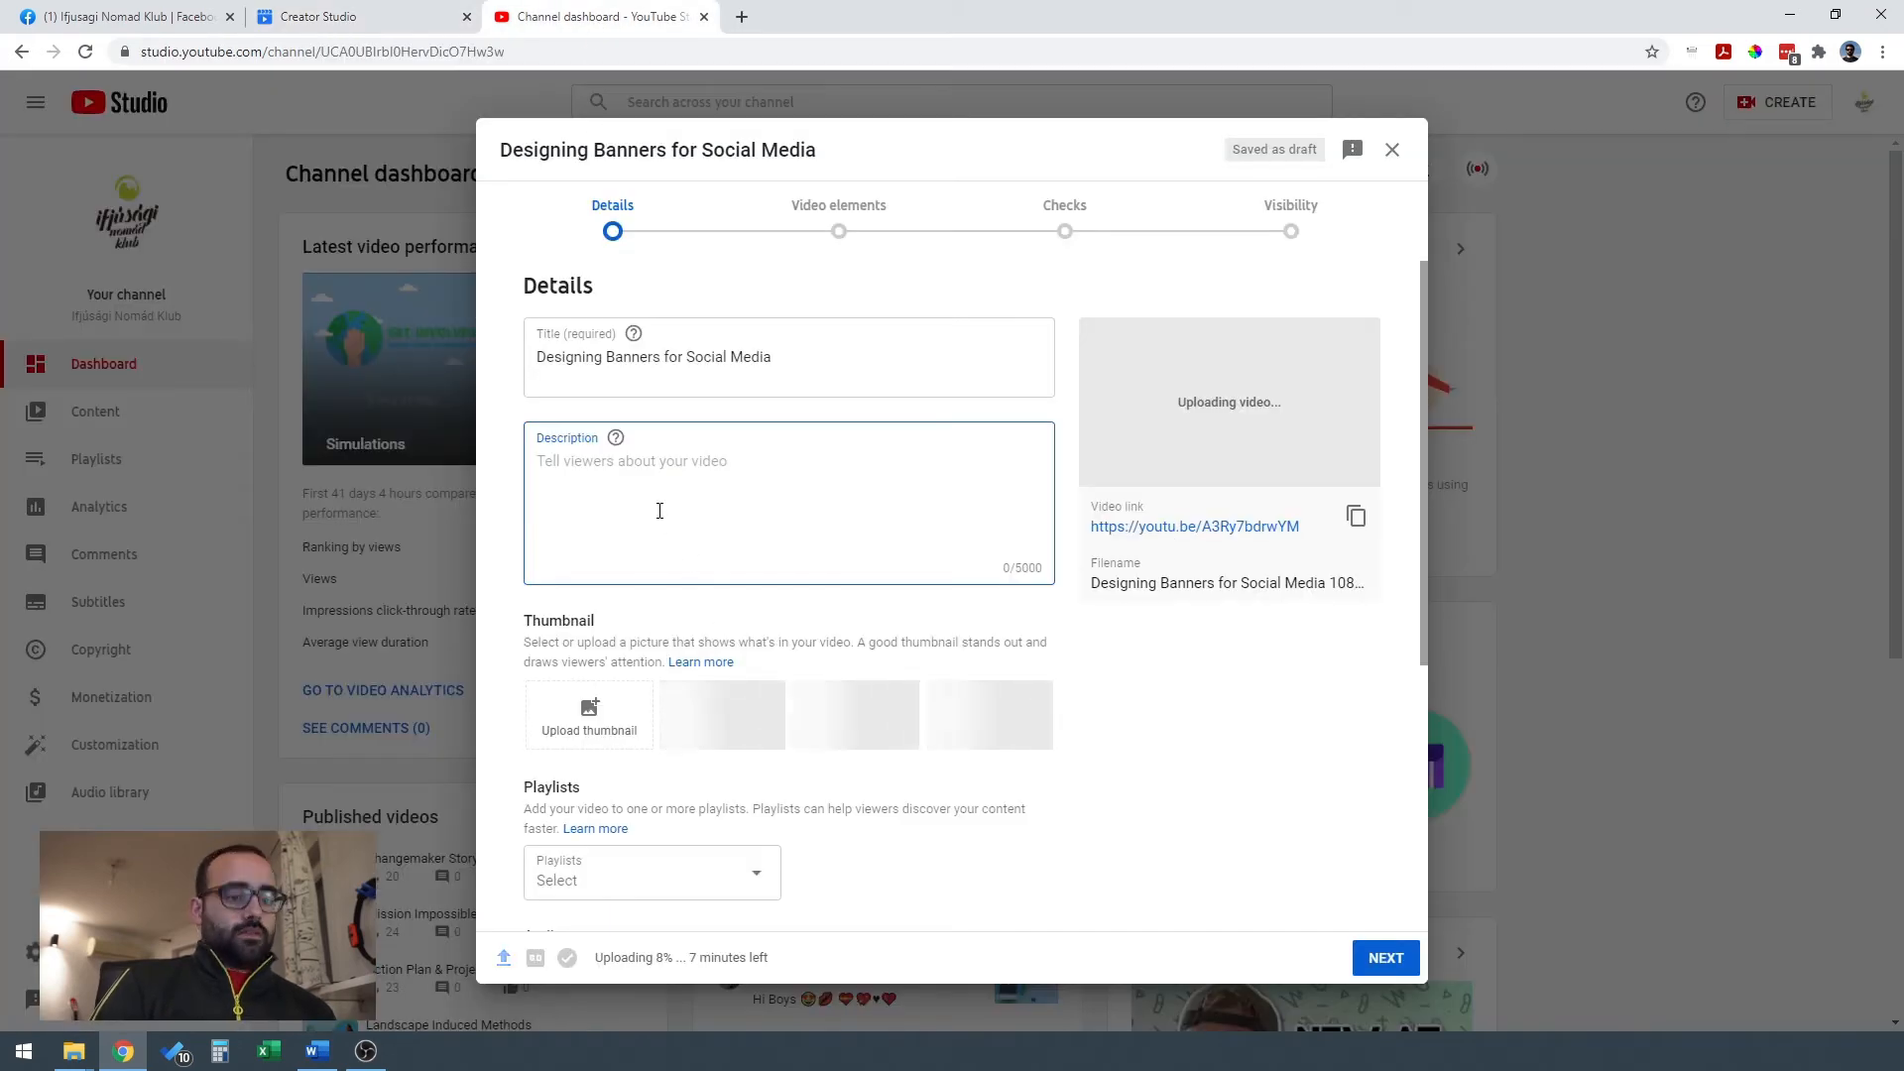
key("ctrl+v")
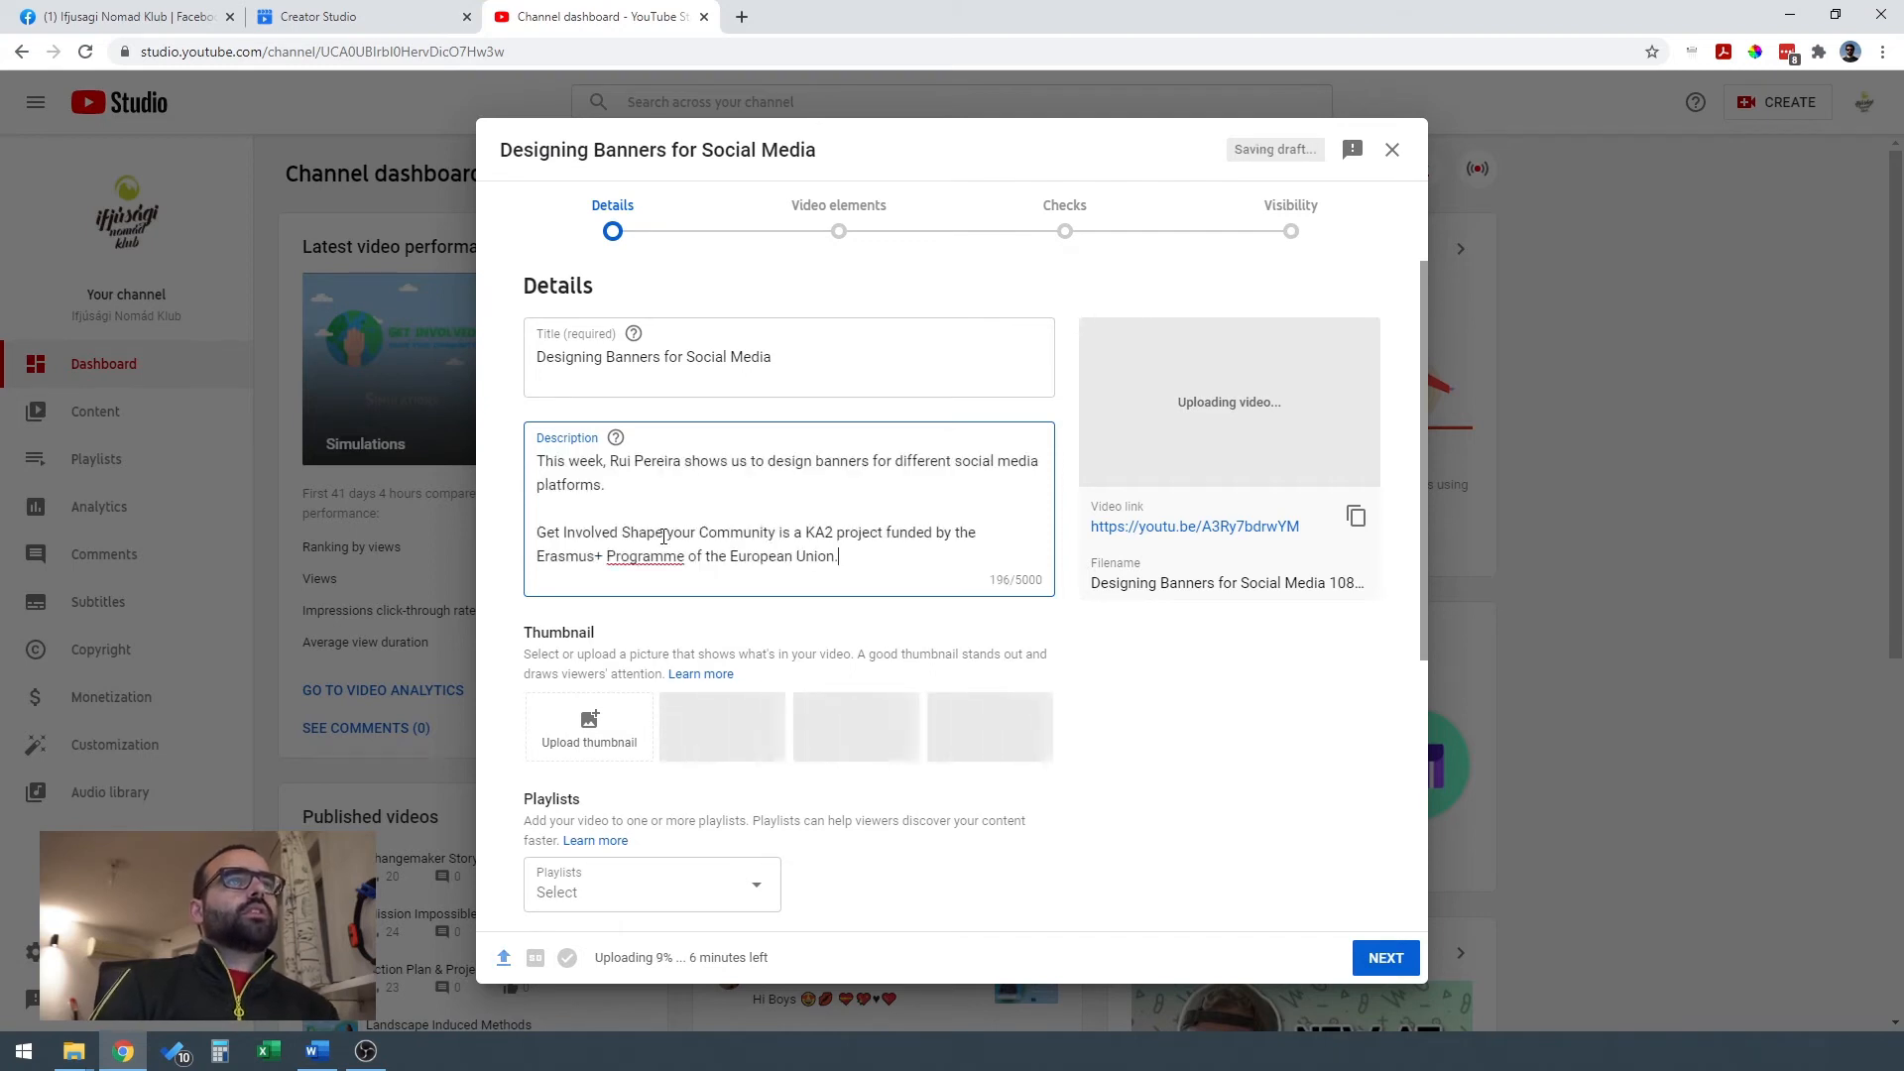
Replace the opening words "This week" in the description with "On this tutorial".
left_click_drag(537, 461, 604, 462)
type("On this tutori")
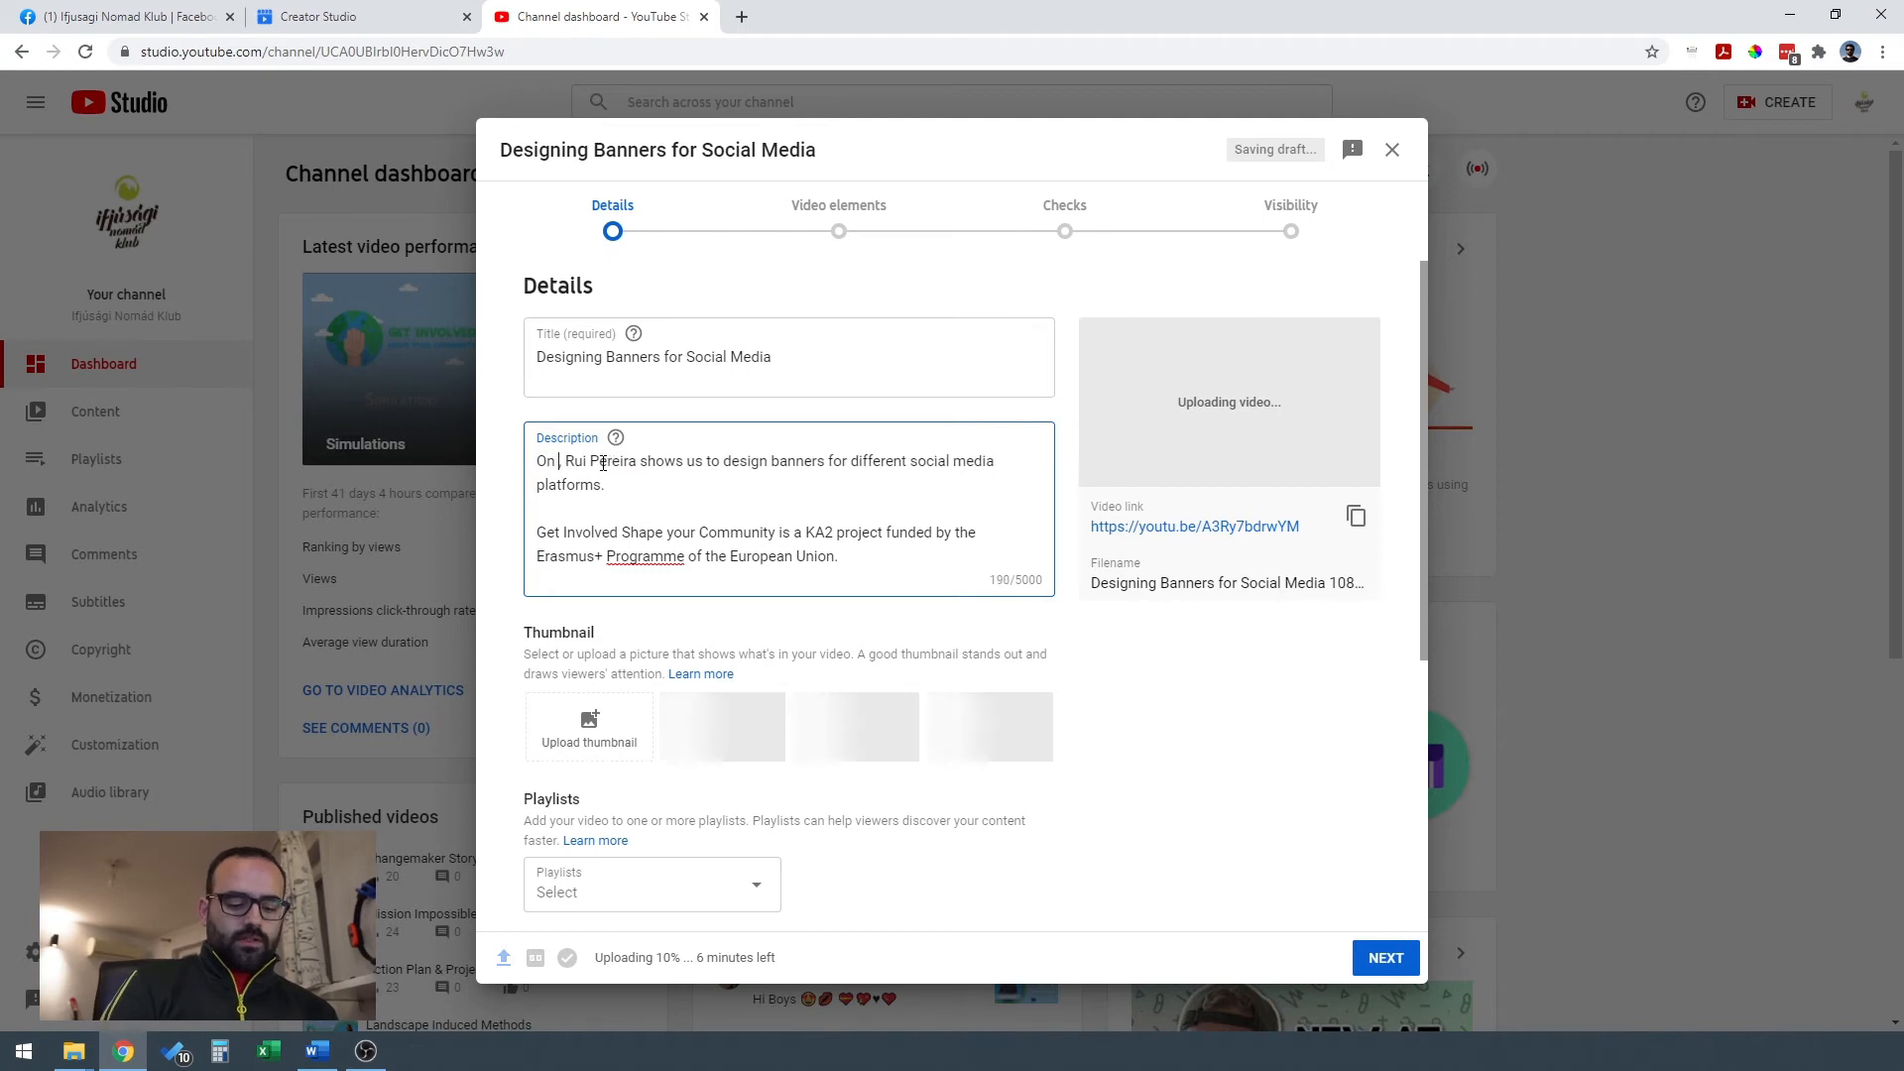
type("al,")
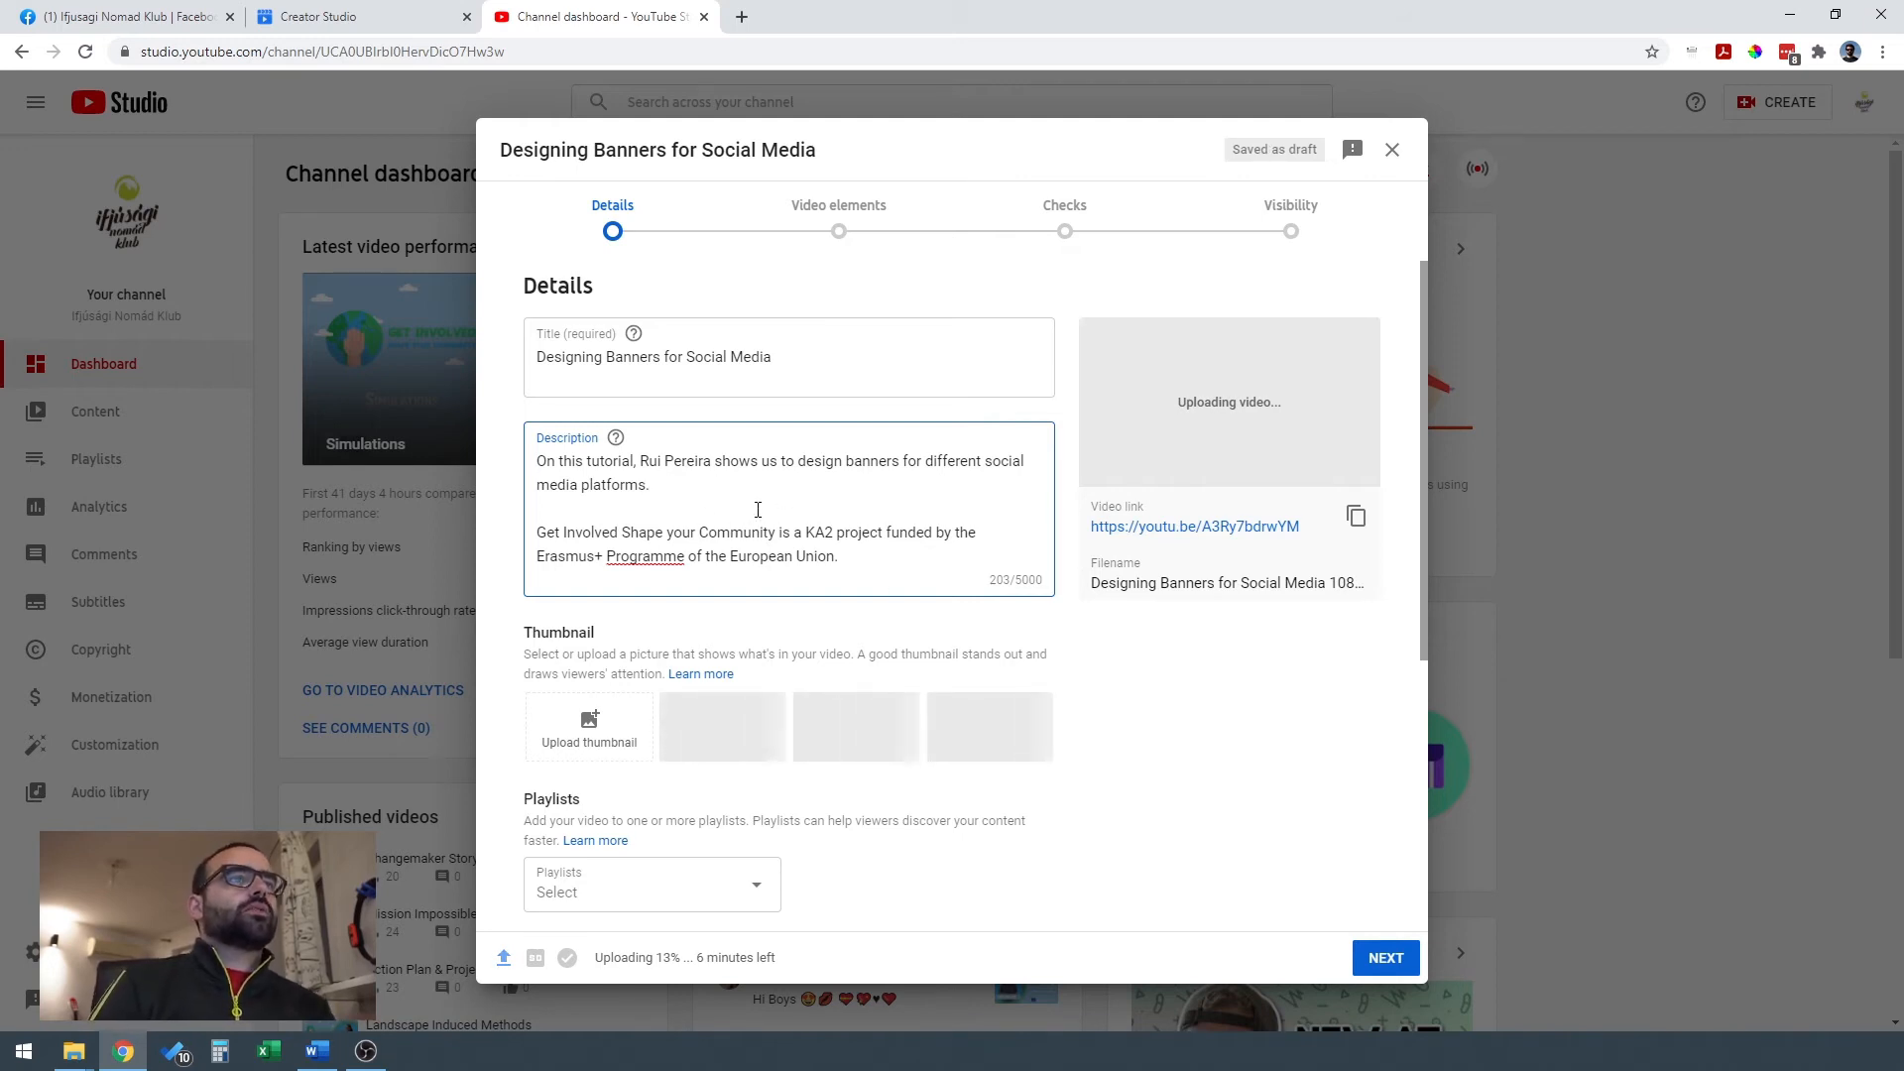
Upload Designing Banners Thumbnail.jpg as the video's custom thumbnail.
scroll(867, 491, "down", 1)
scroll(869, 491, "up", 1)
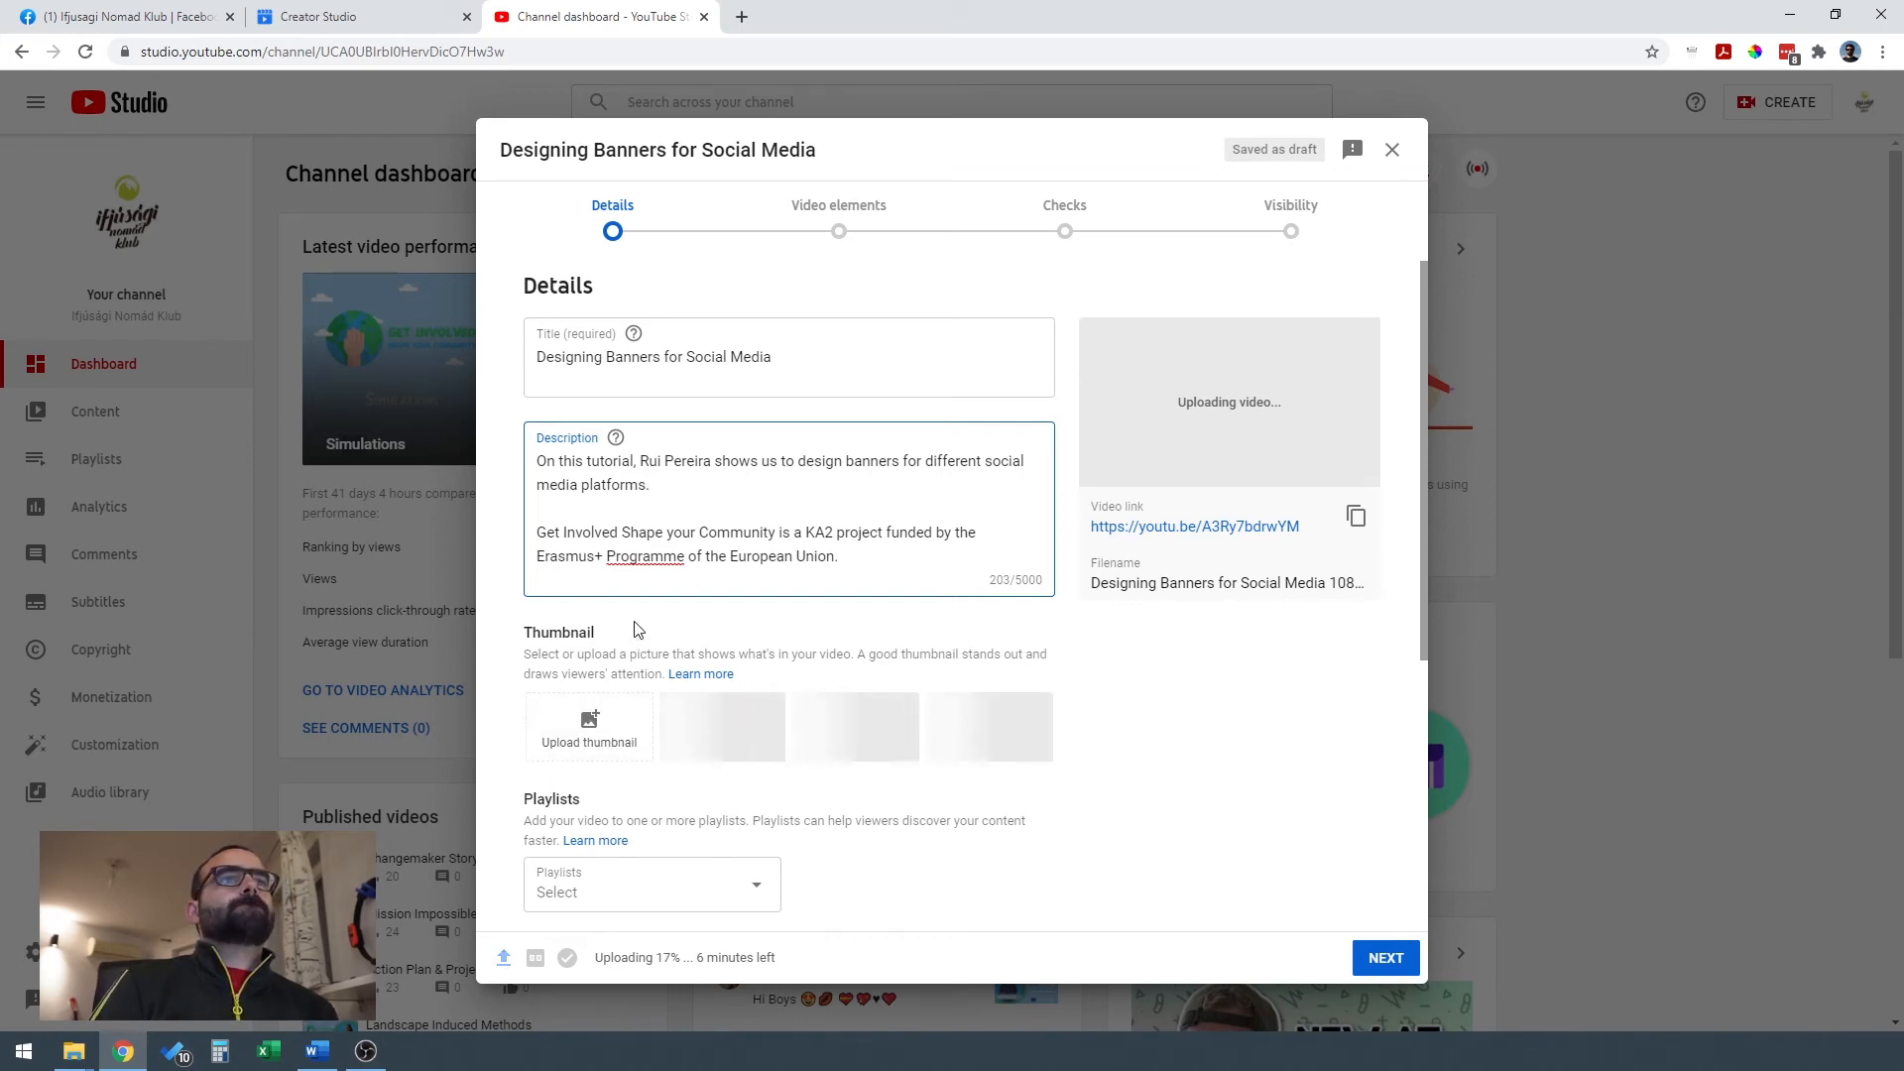
left_click(591, 726)
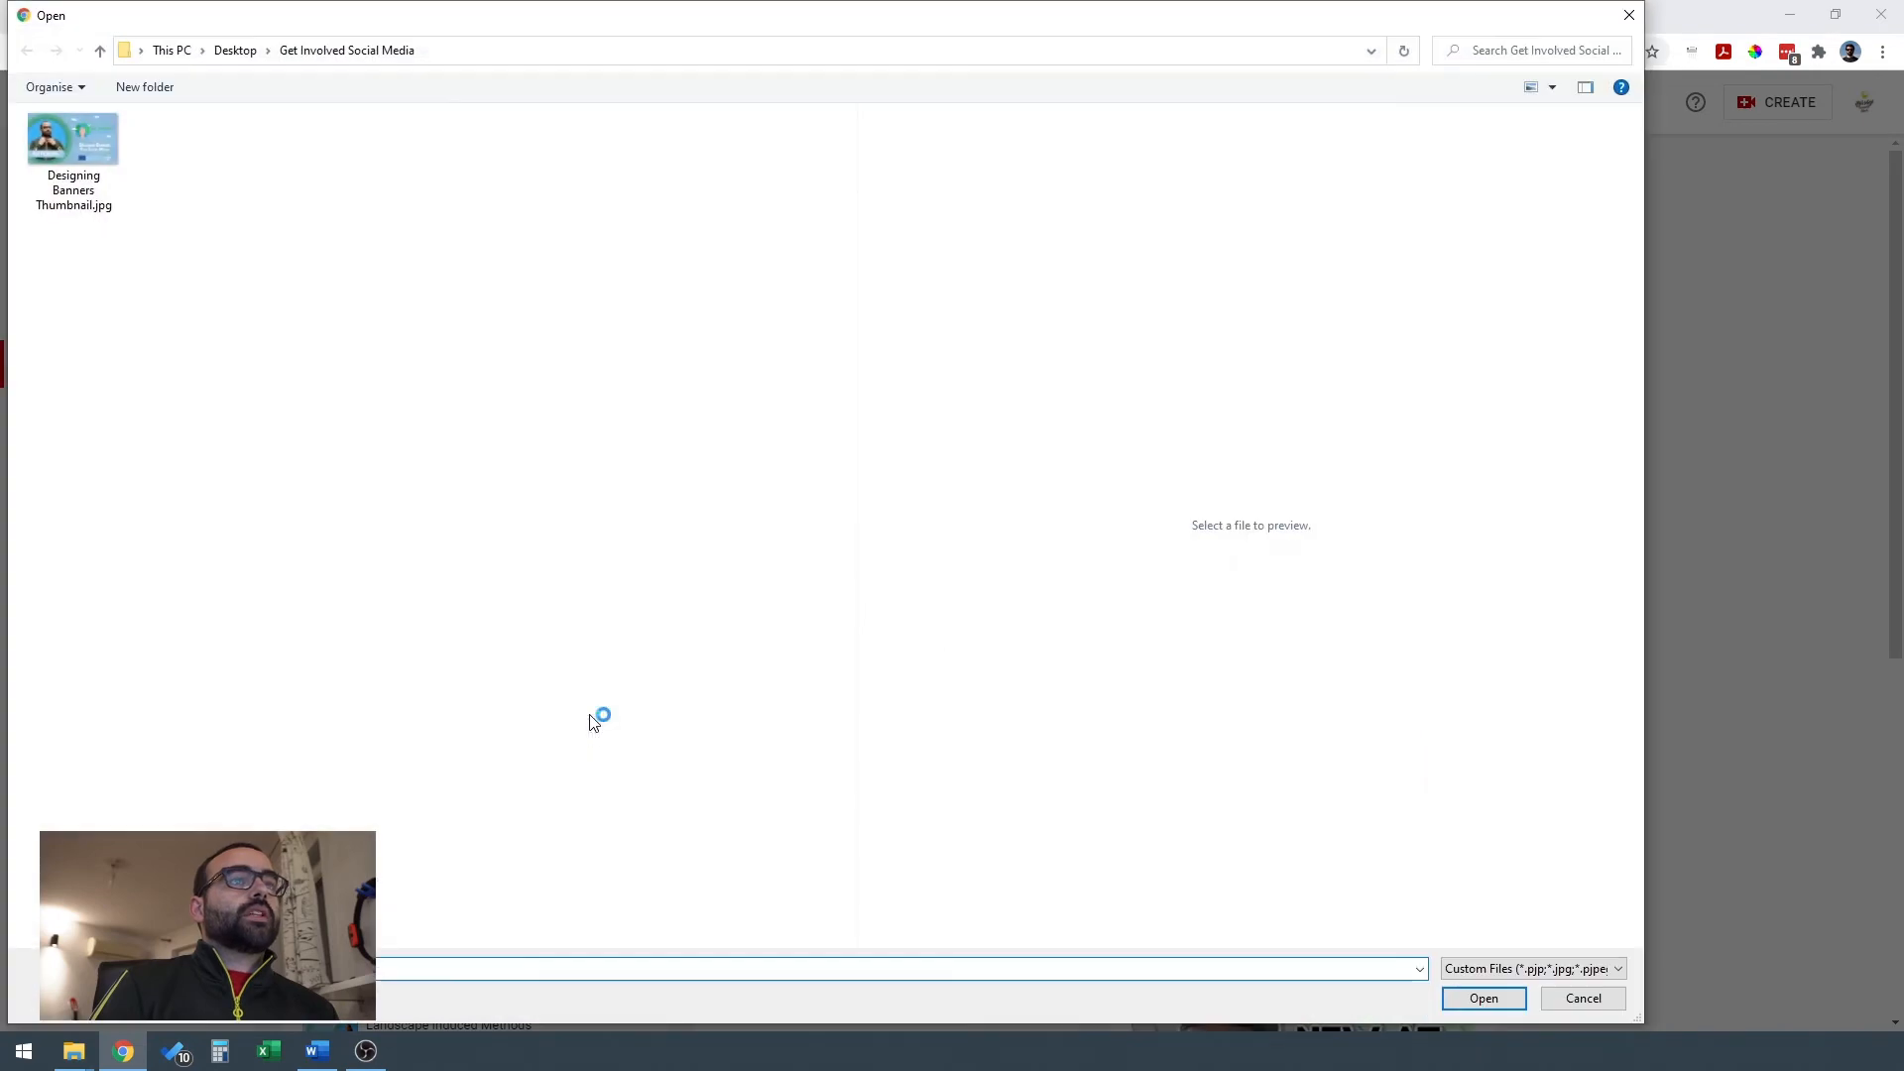
left_click(75, 143)
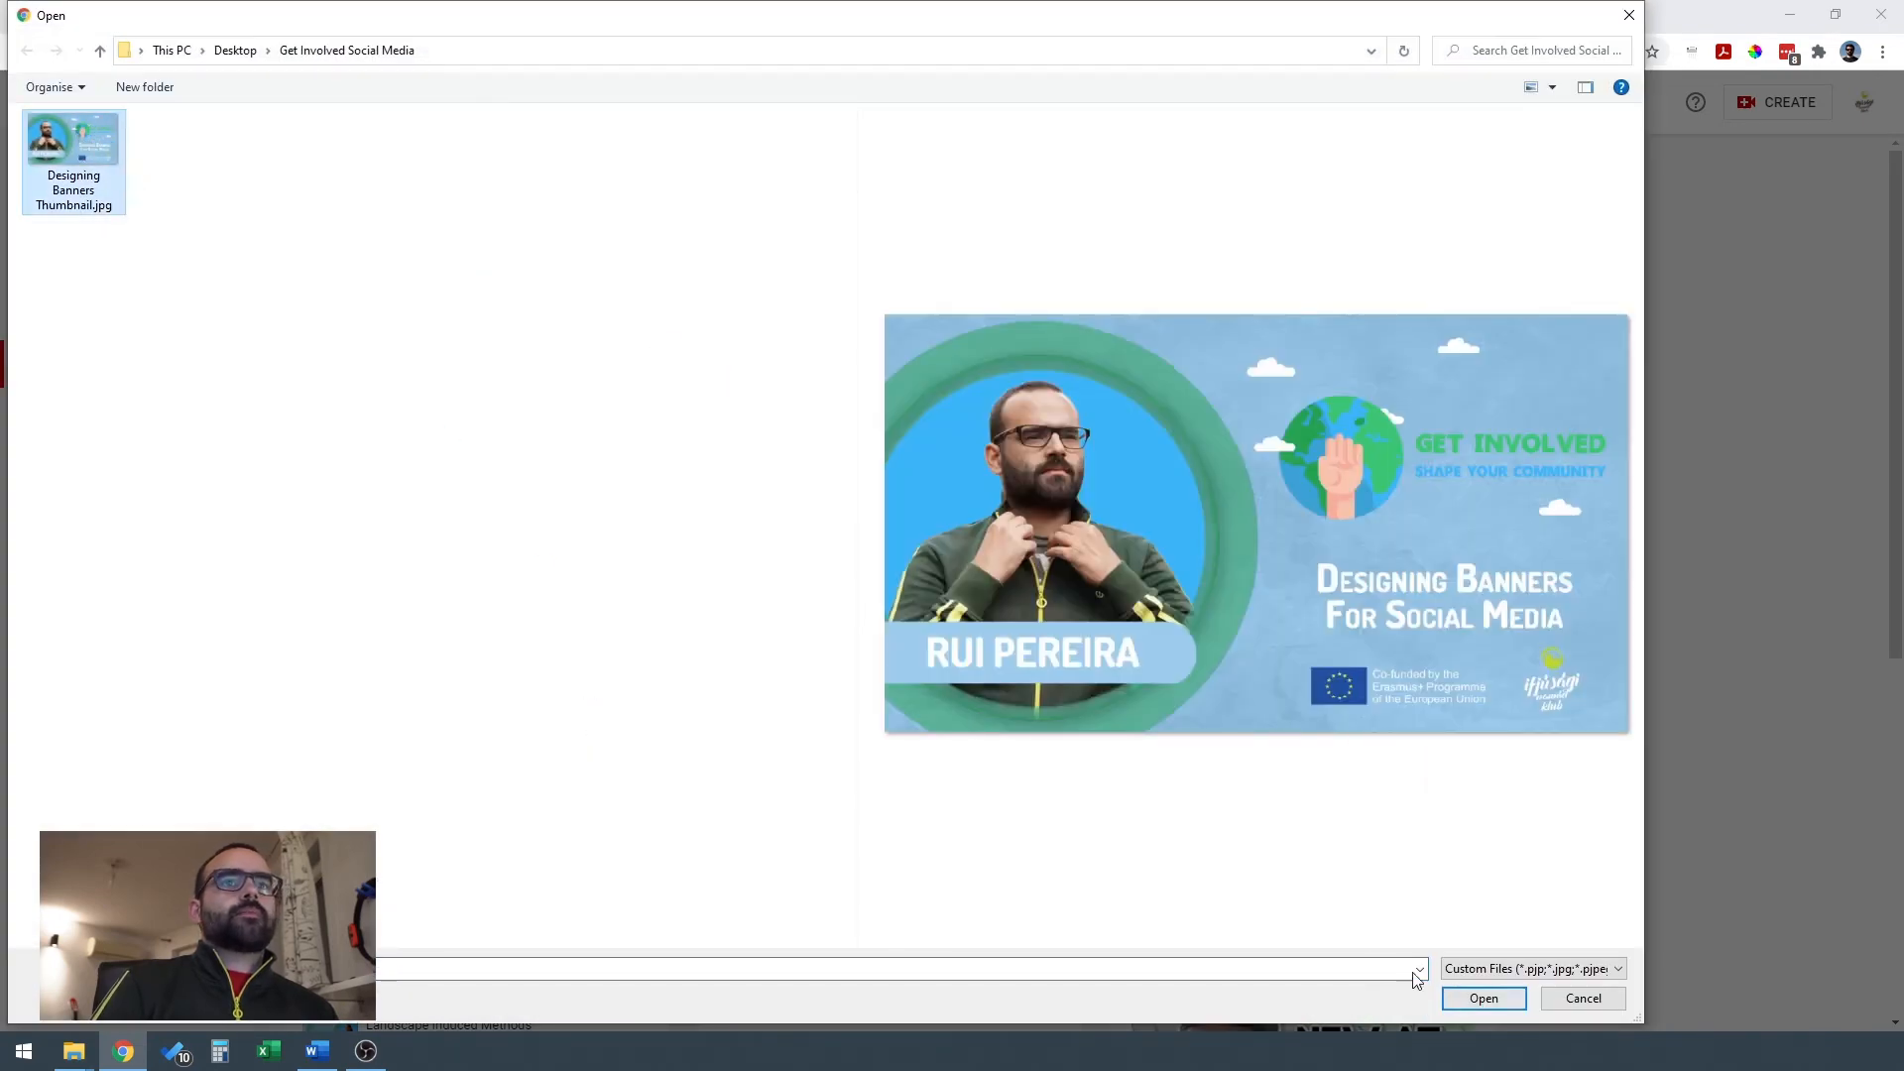
left_click(1498, 1000)
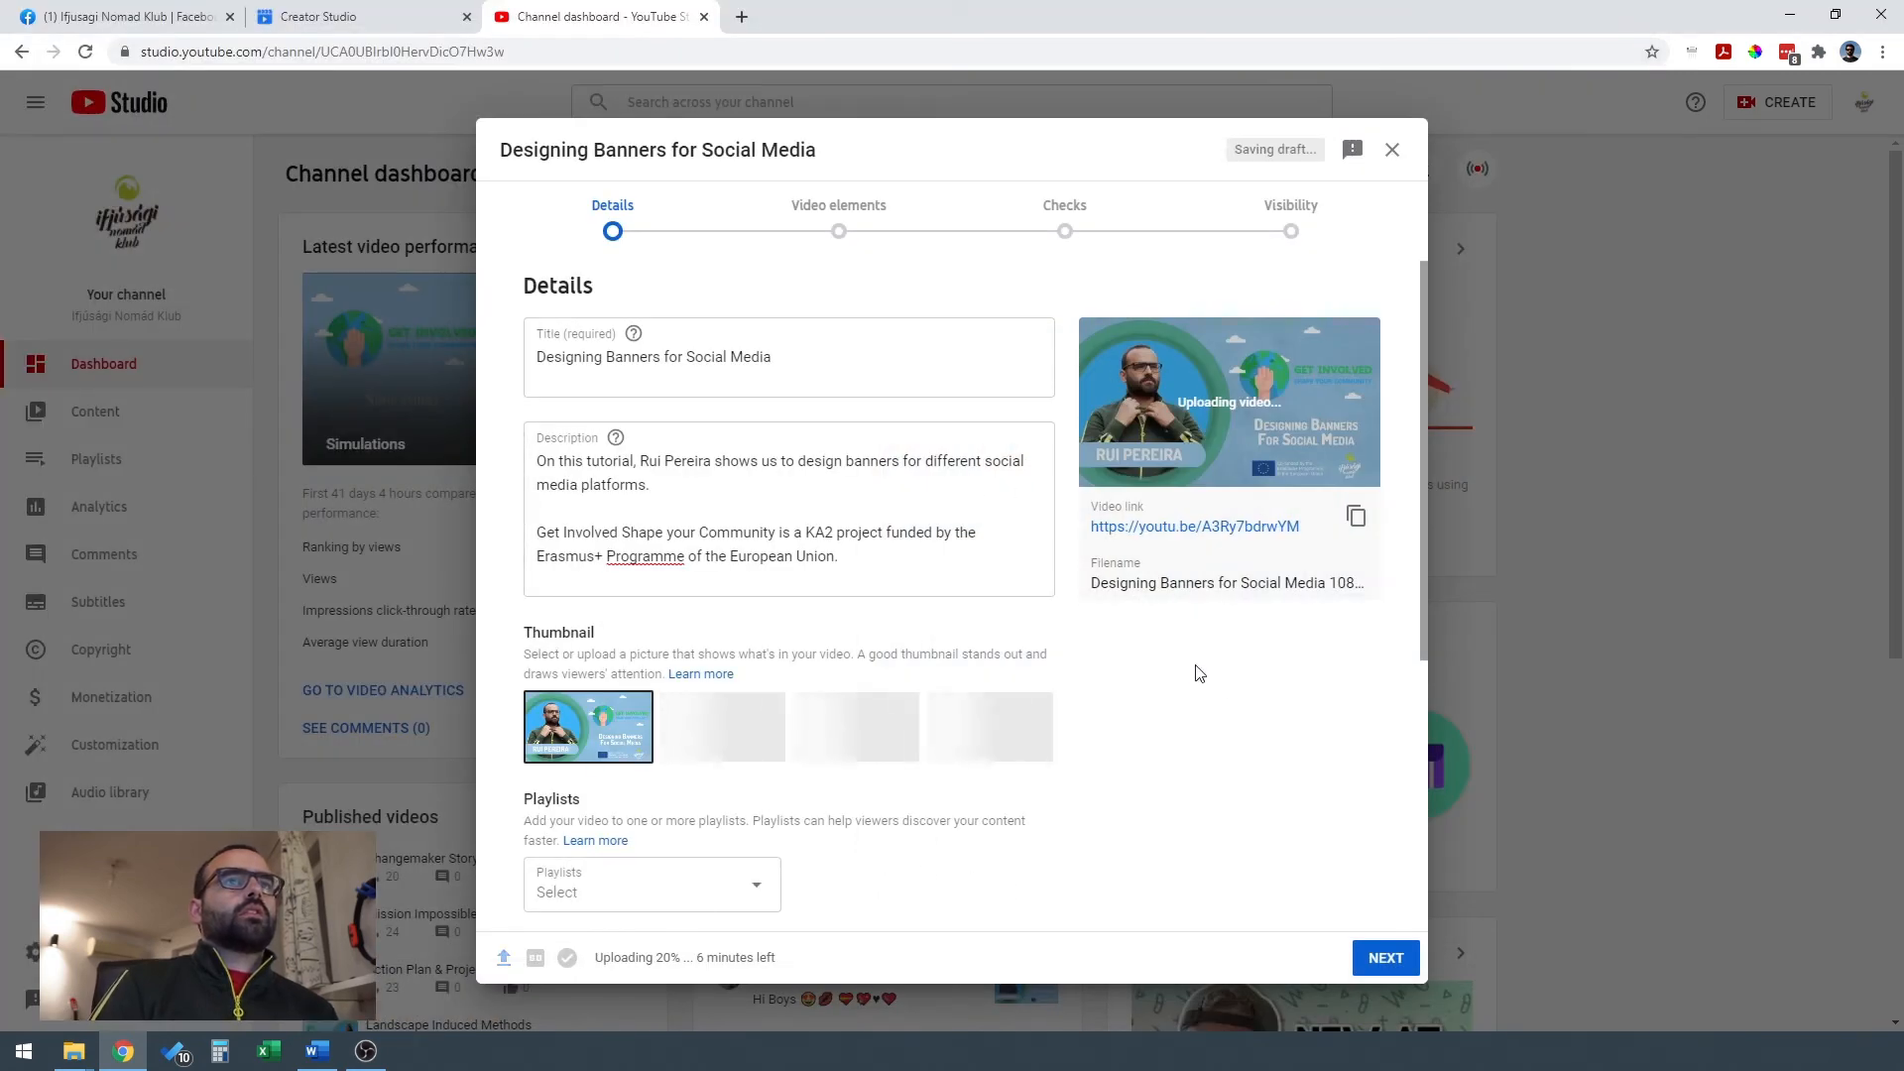
Add the video to the Get Involved Shape Your Community playlist.
scroll(1198, 667, "down", 1)
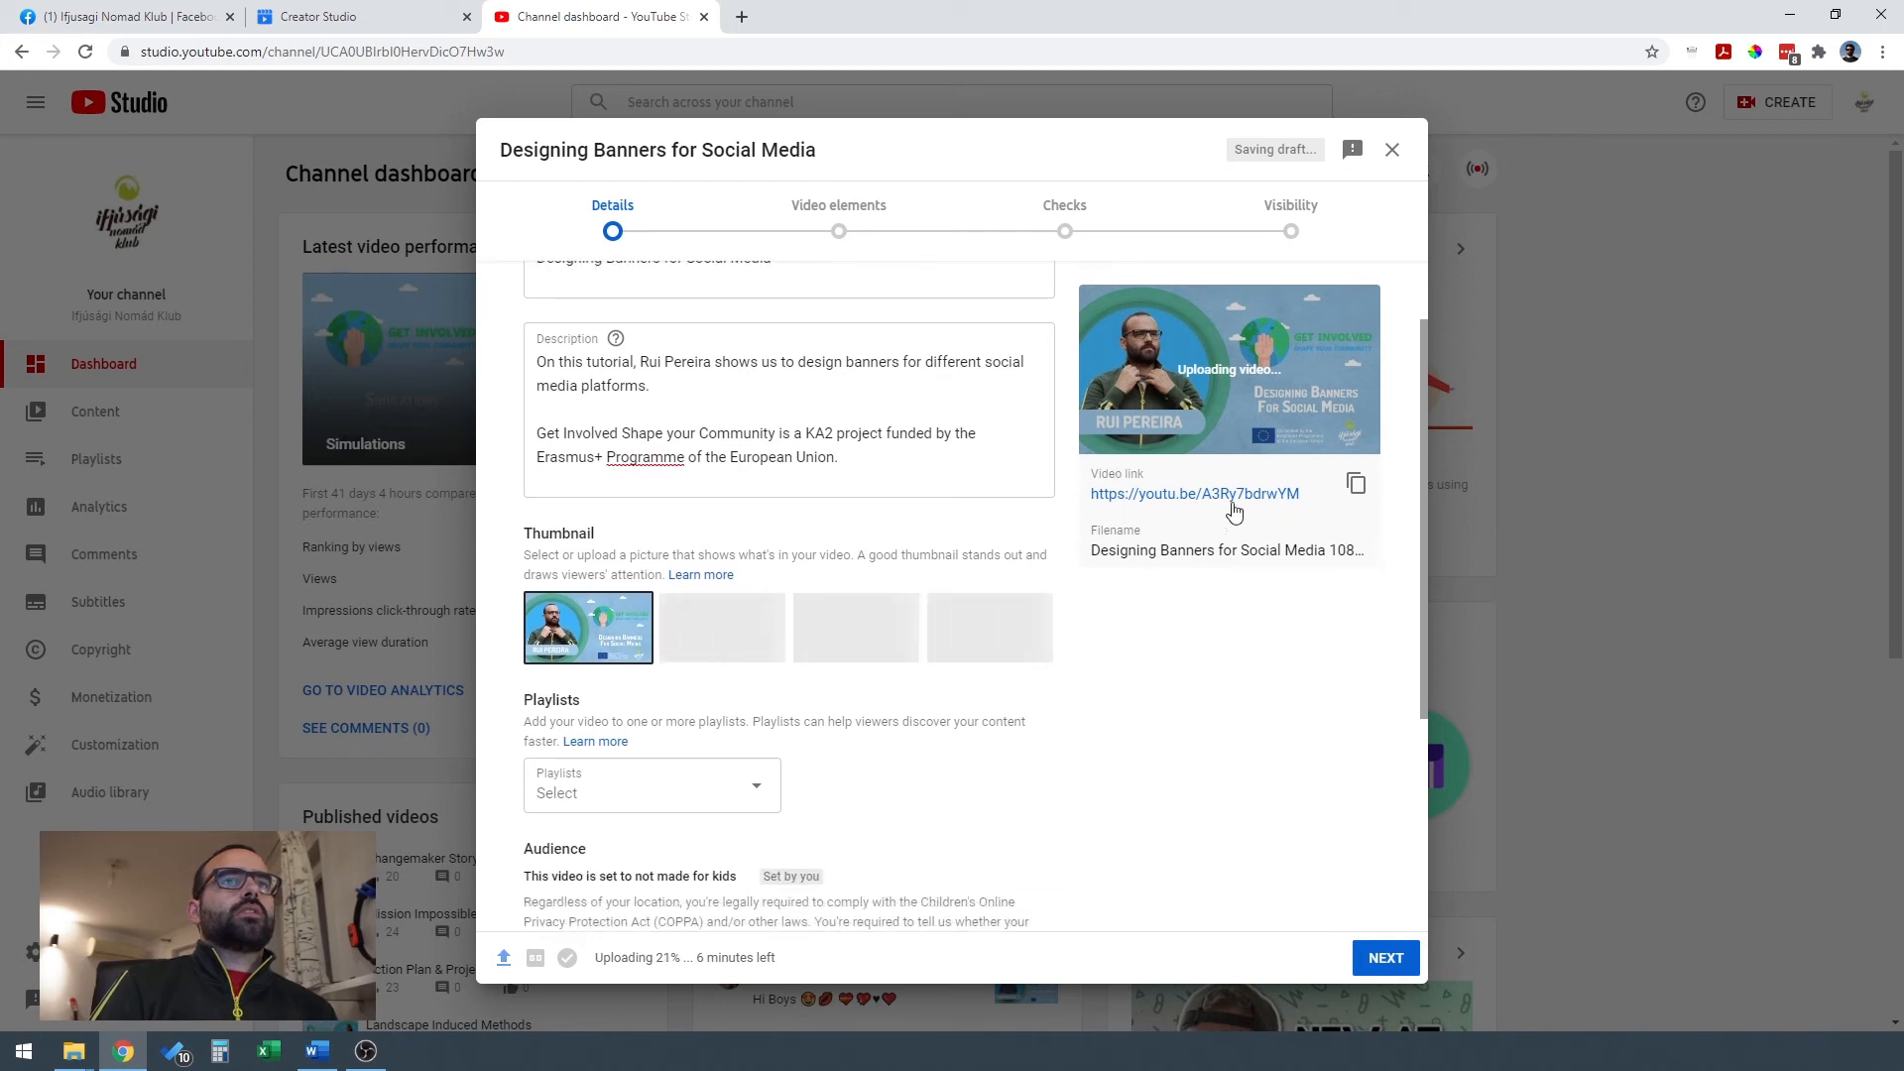
scroll(1156, 708, "up", 1)
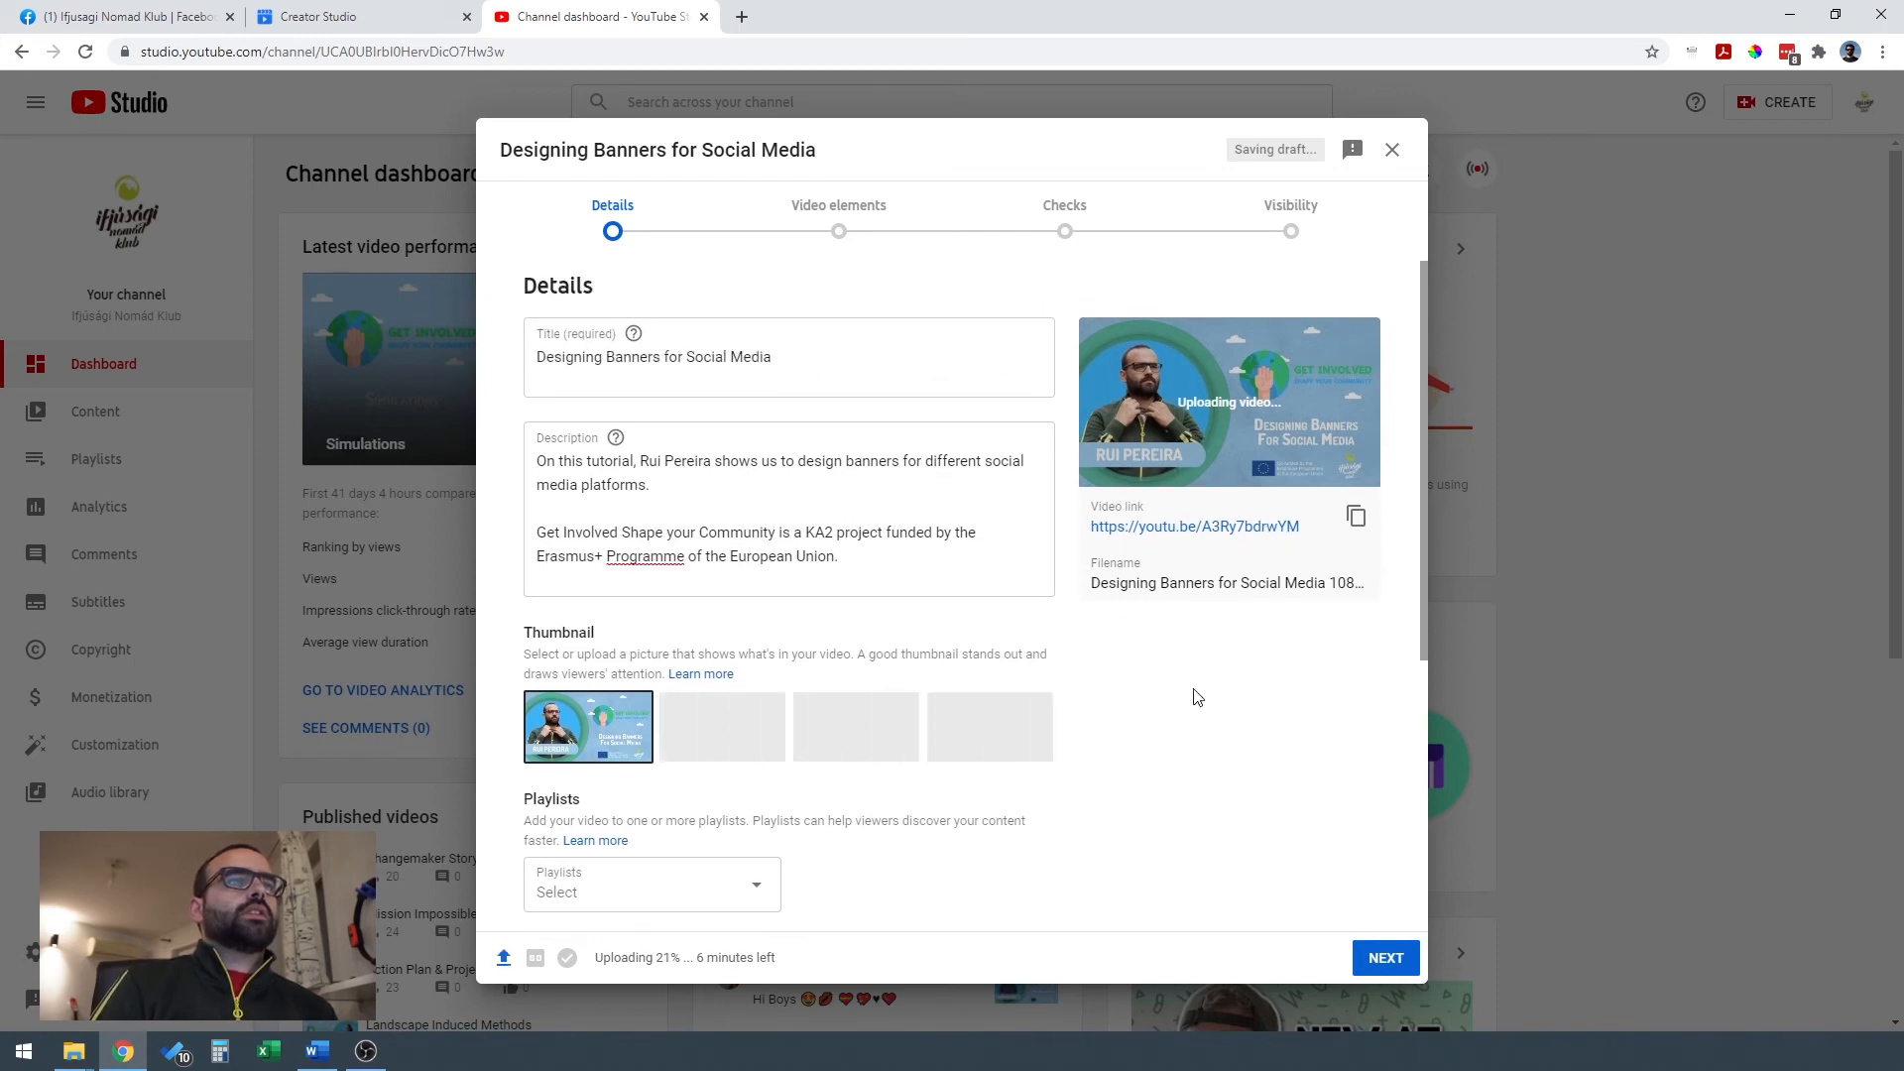
scroll(1140, 777, "down", 3)
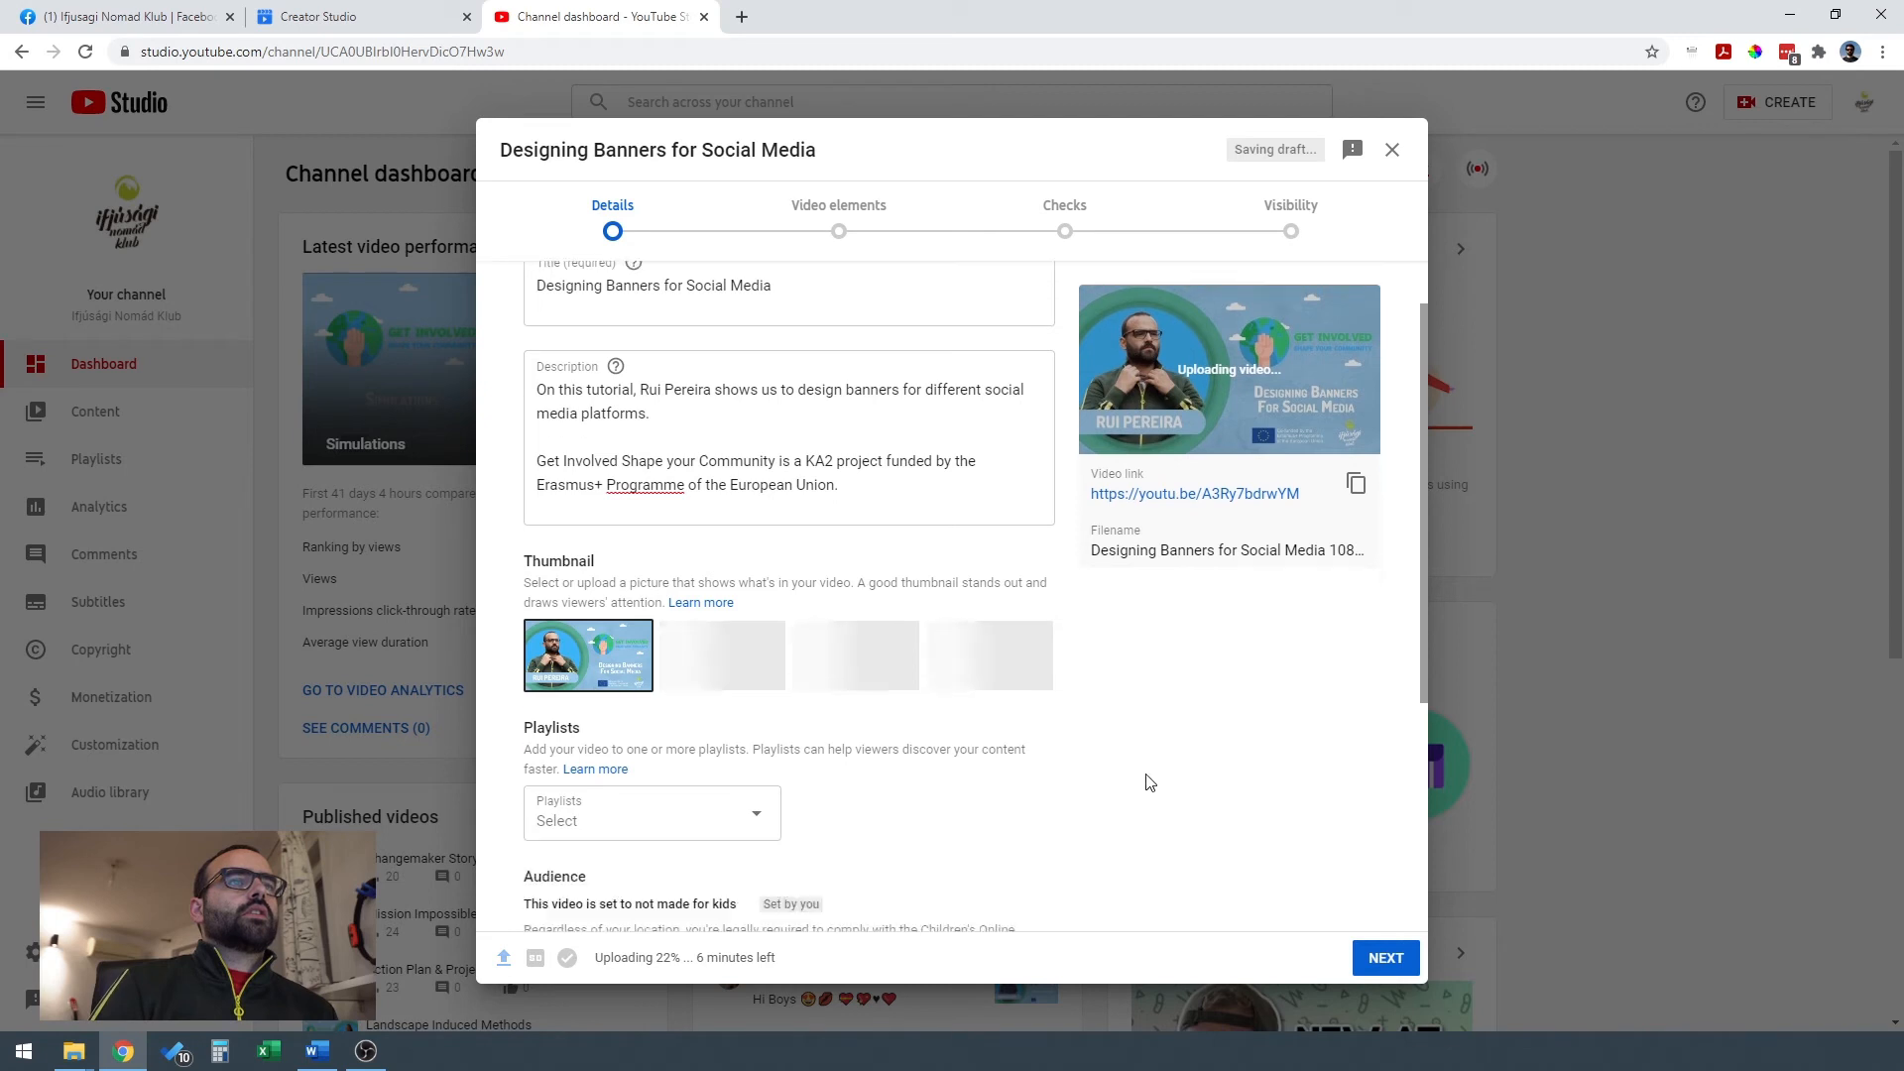
left_click(748, 595)
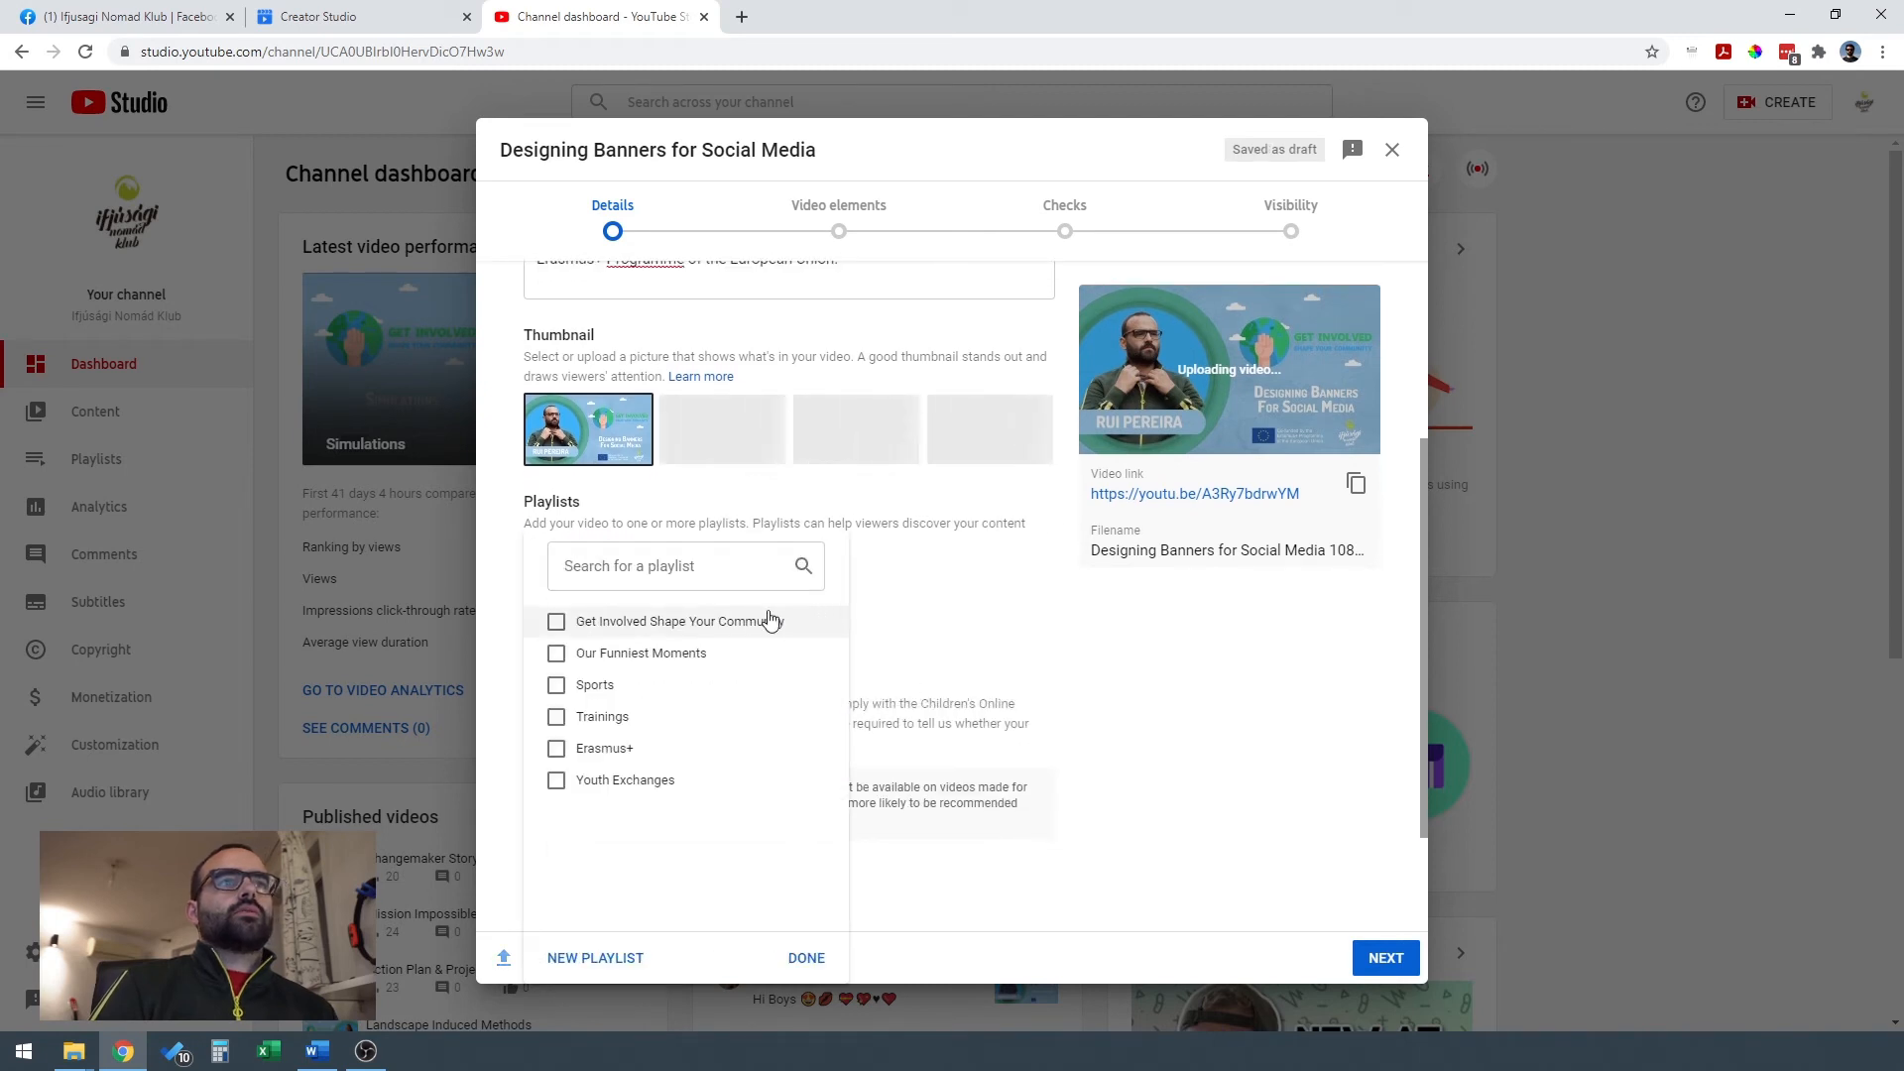
left_click(556, 625)
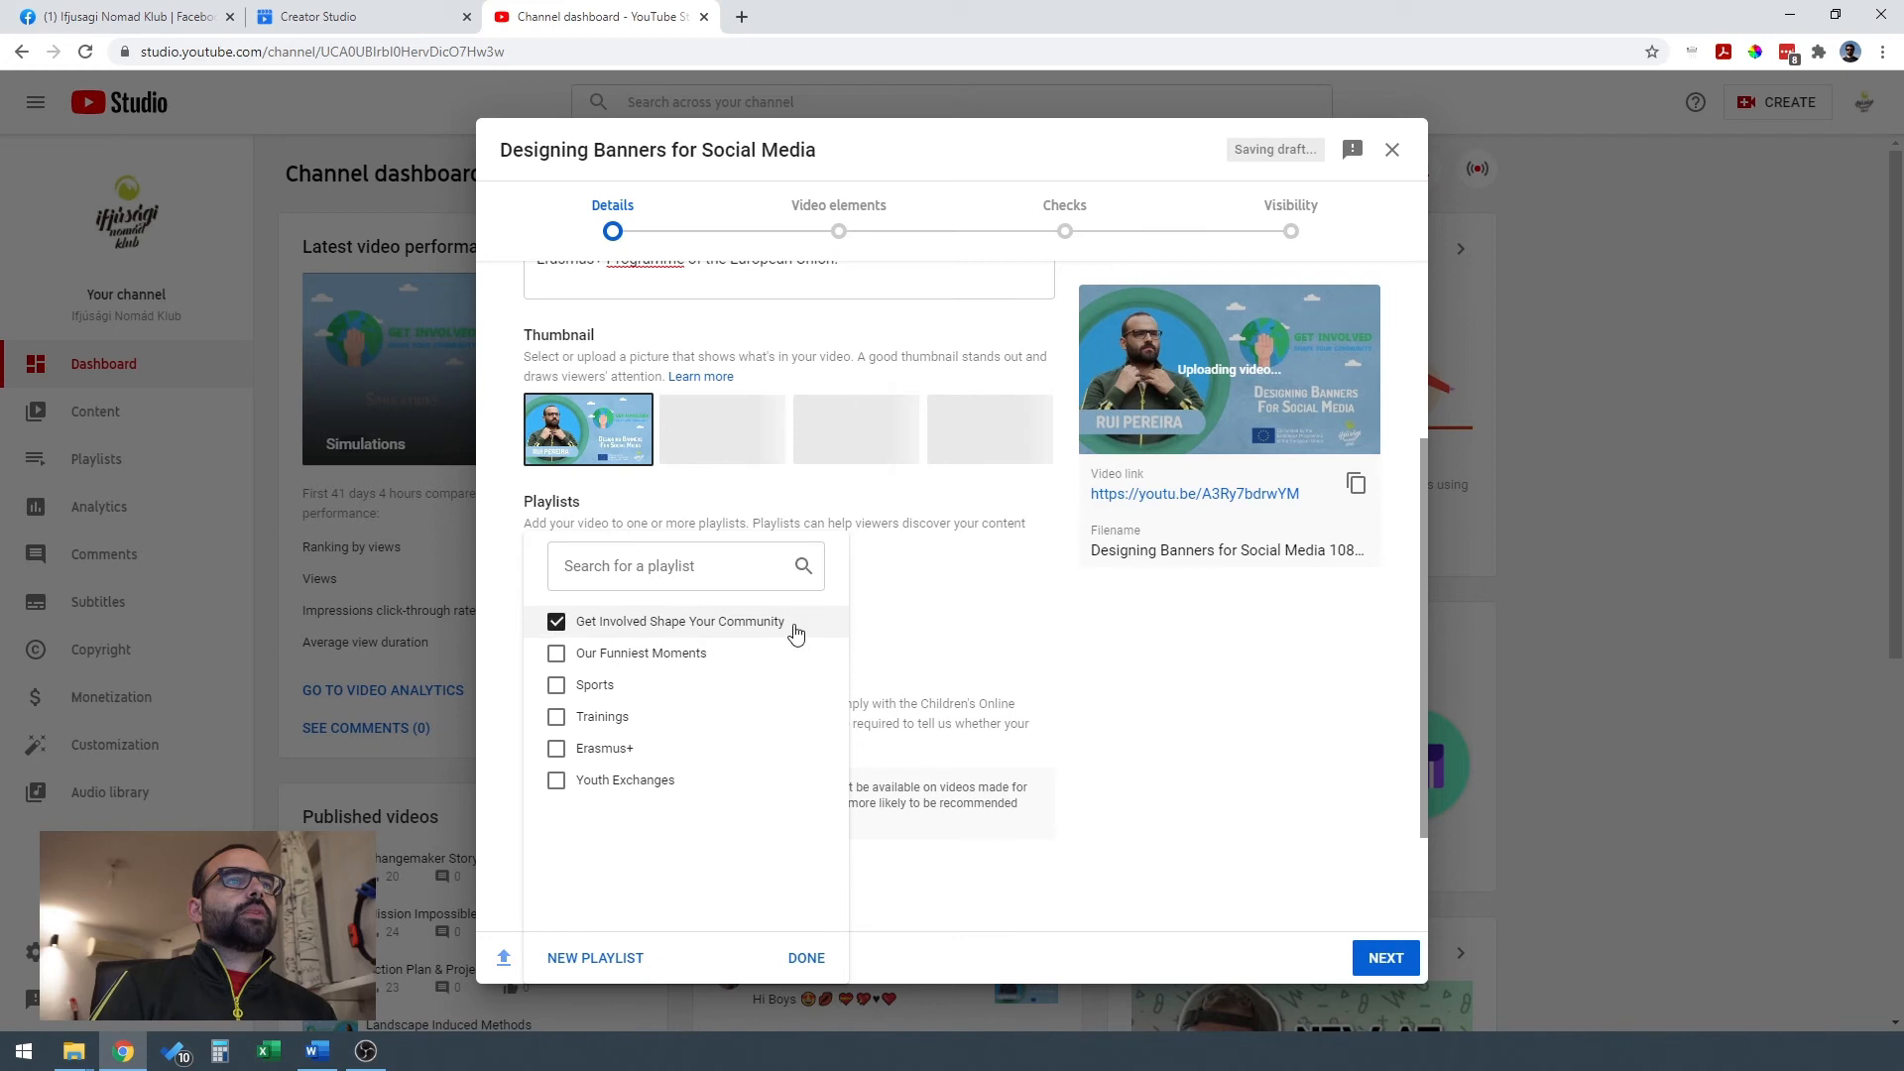
left_click(805, 960)
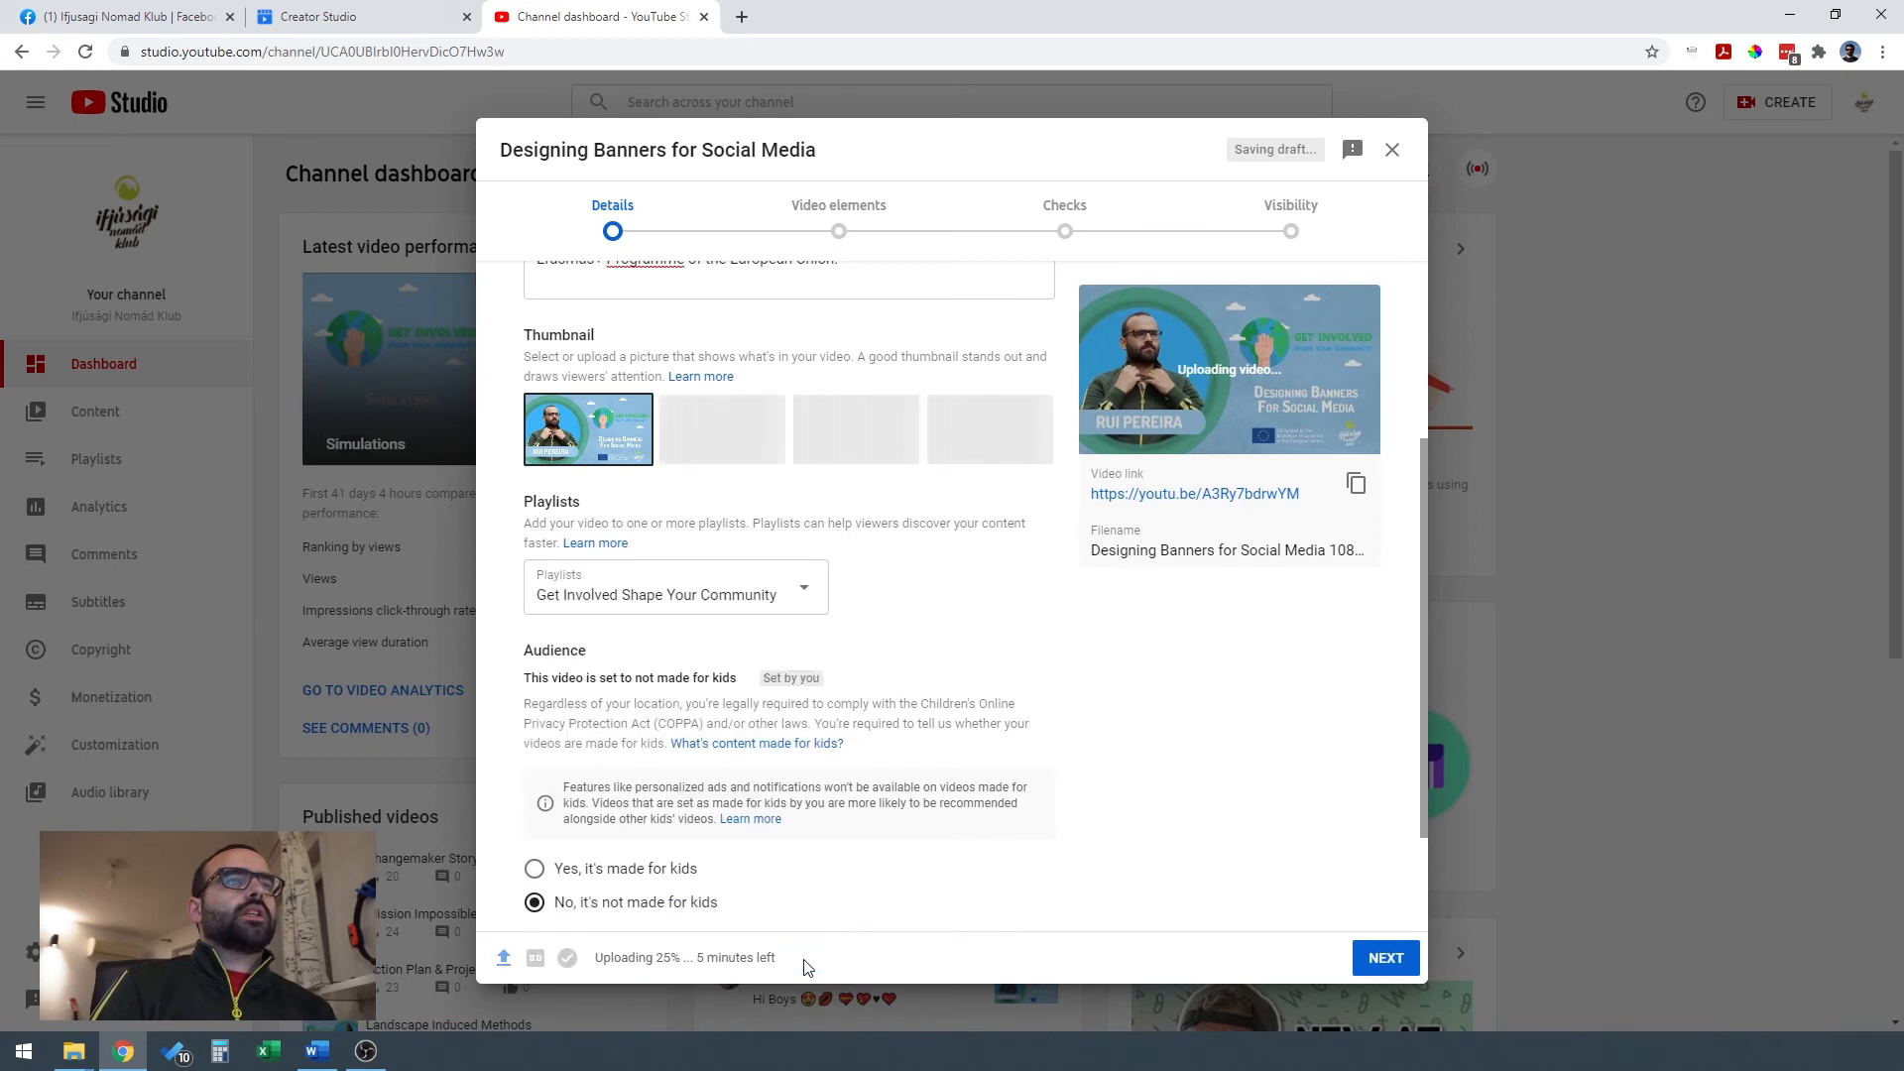
Review the audience setting and remaining details, and continue to the Video elements stage of the upload.
scroll(1098, 710, "down", 2)
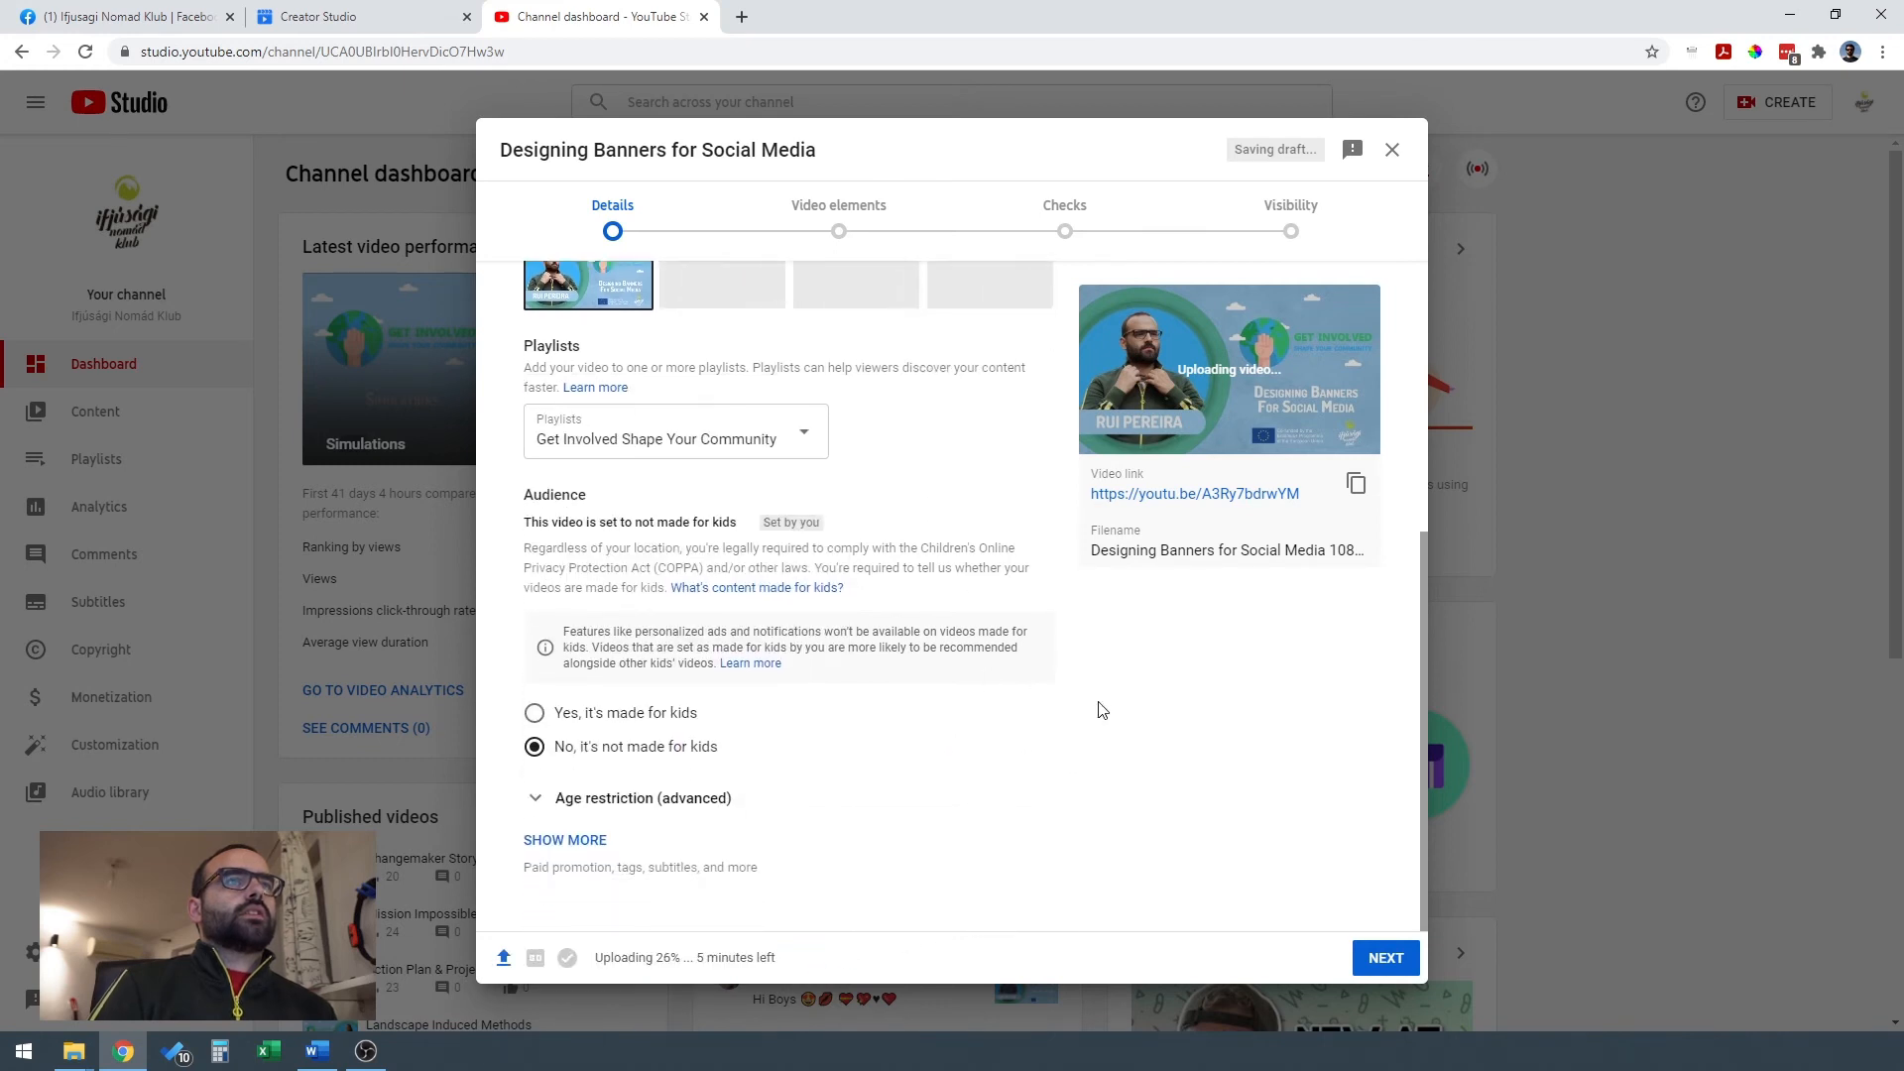
scroll(1088, 772, "up", 5)
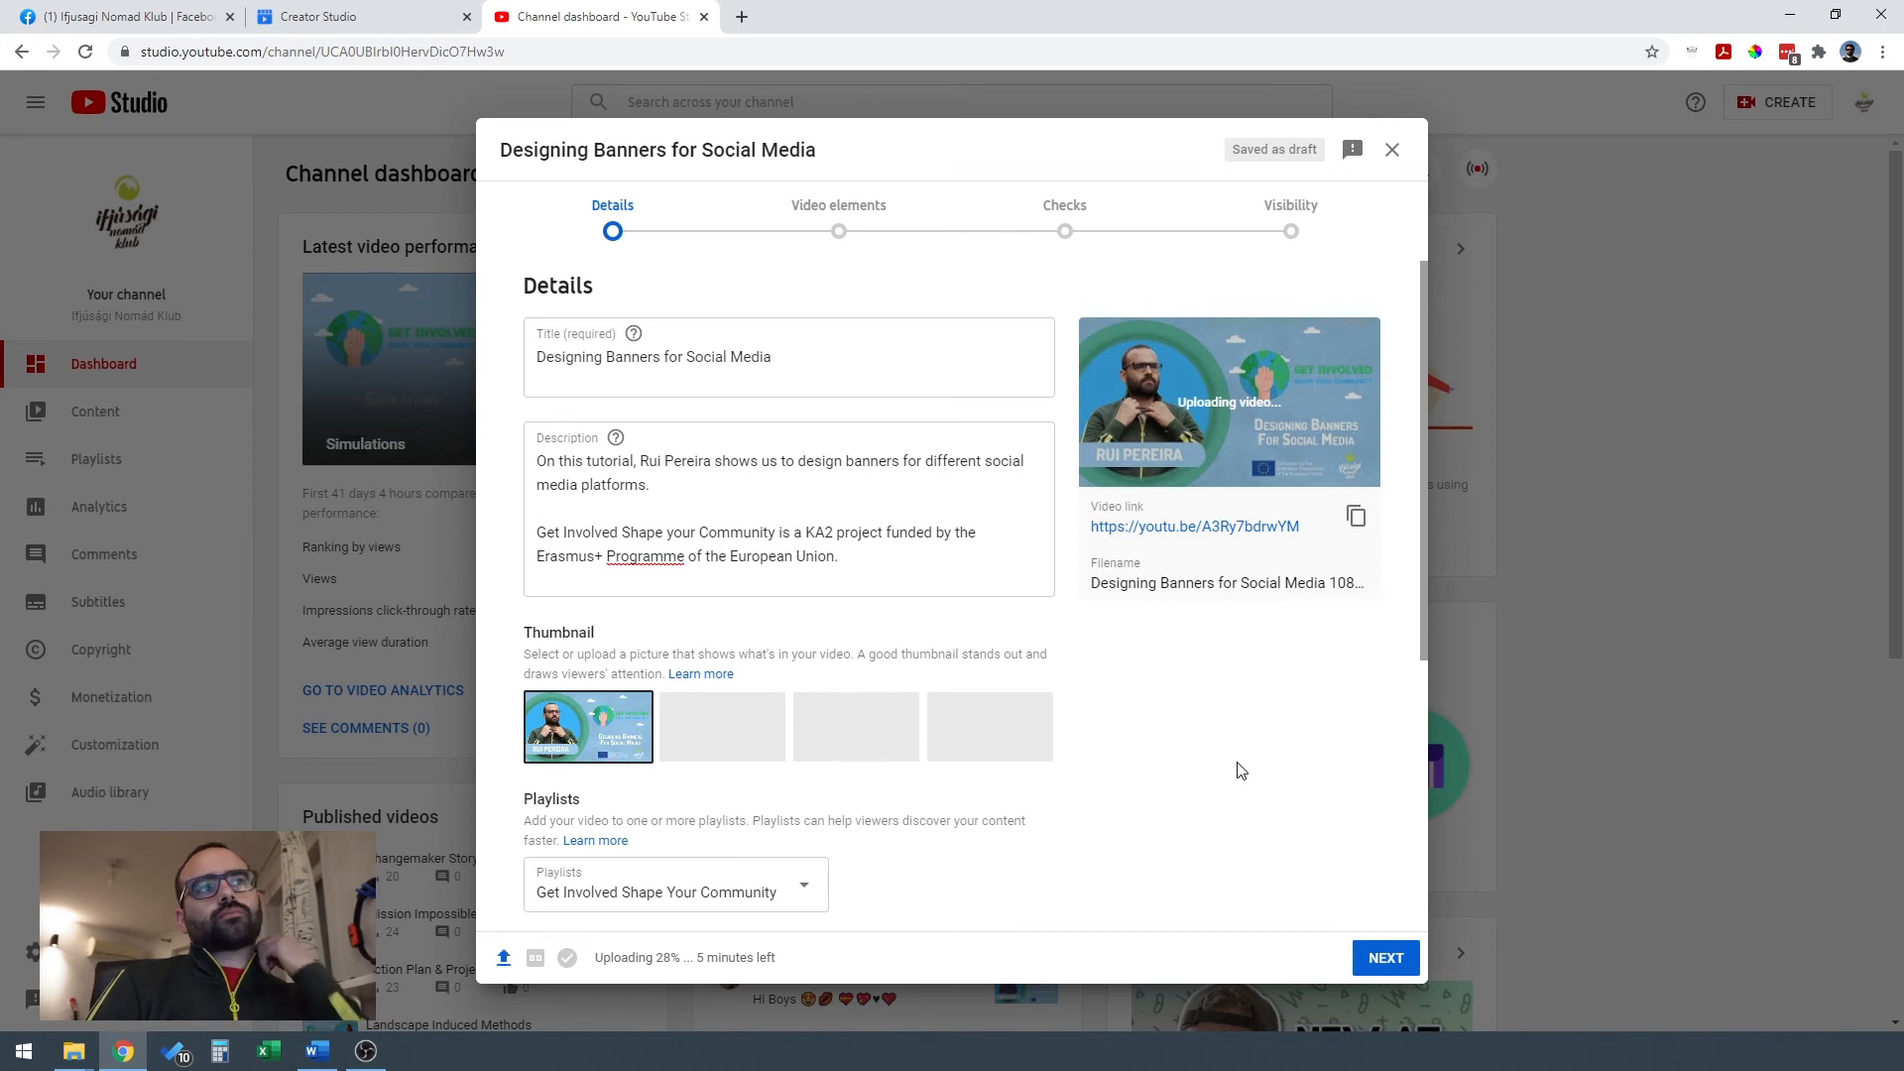
left_click(1385, 961)
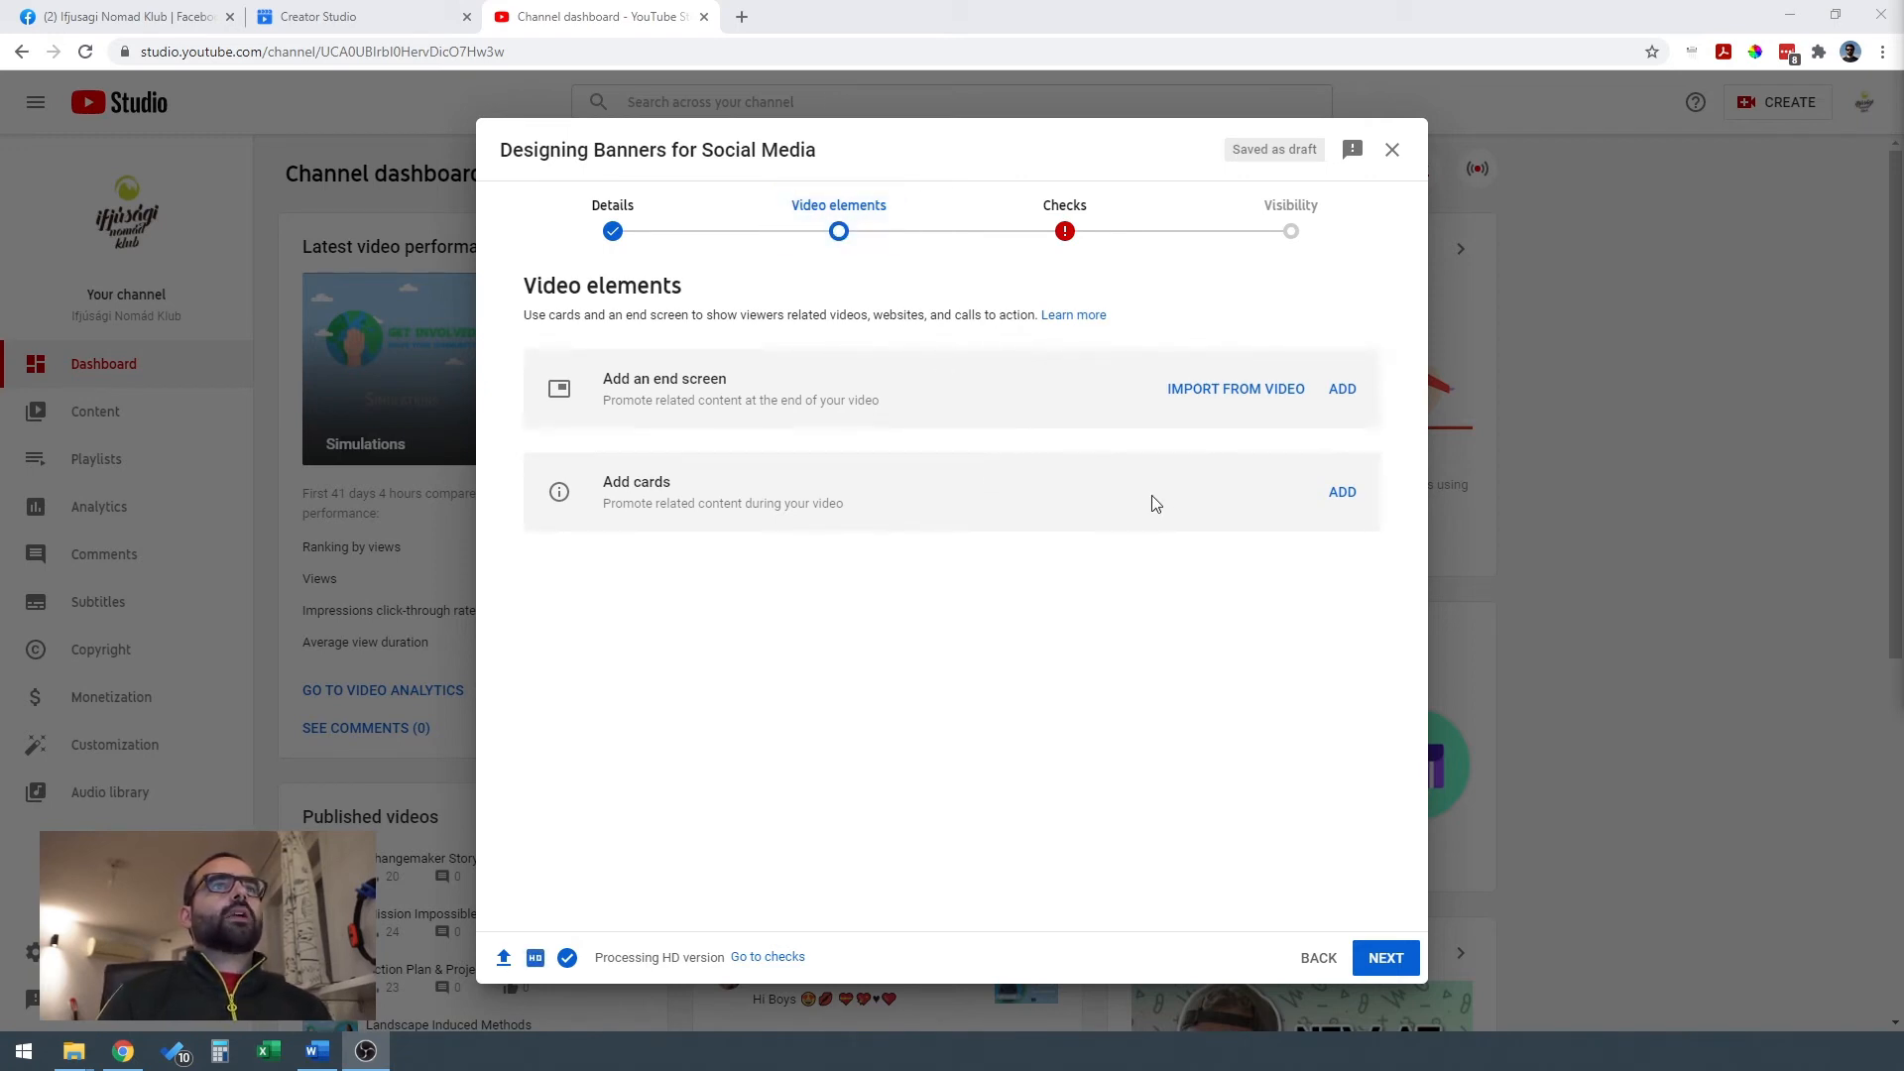
Add an end screen to the video using the side-by-side layout with 2 large videos.
left_click(1343, 390)
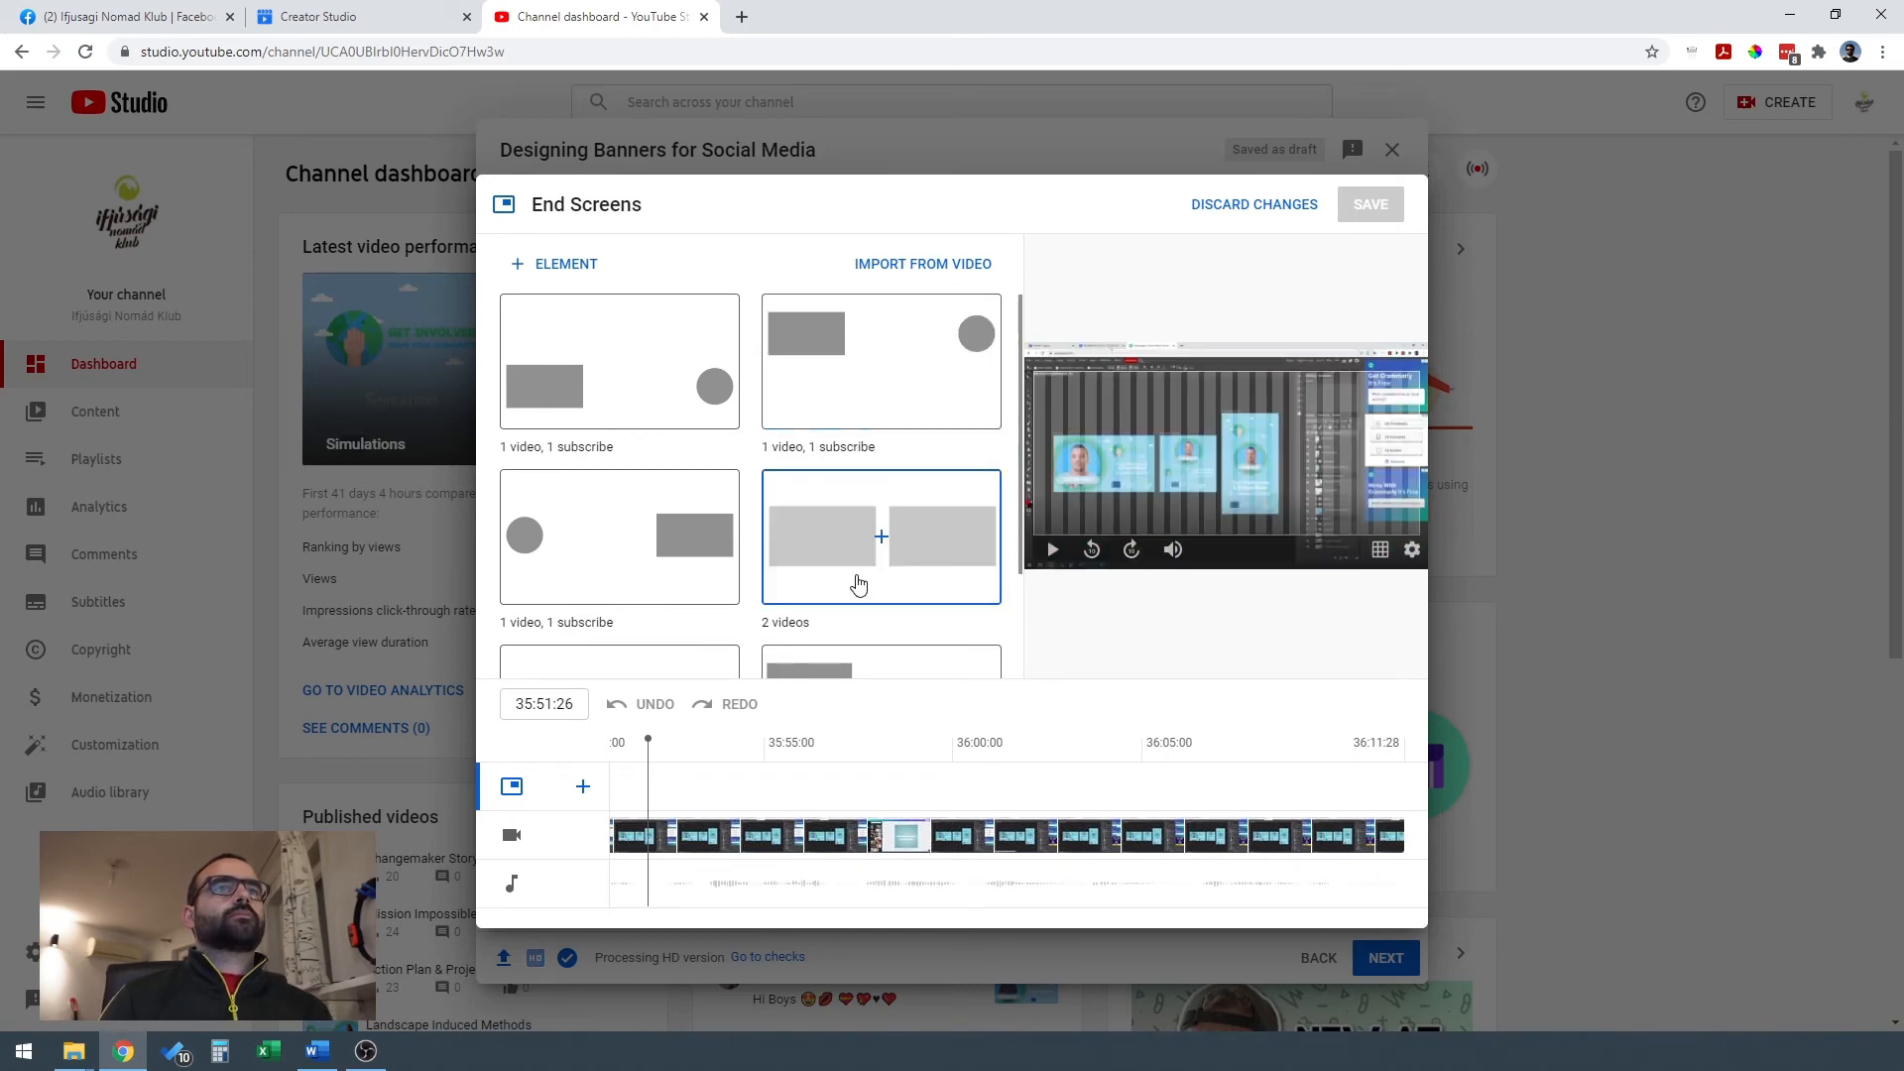
scroll(851, 546, "down", 2)
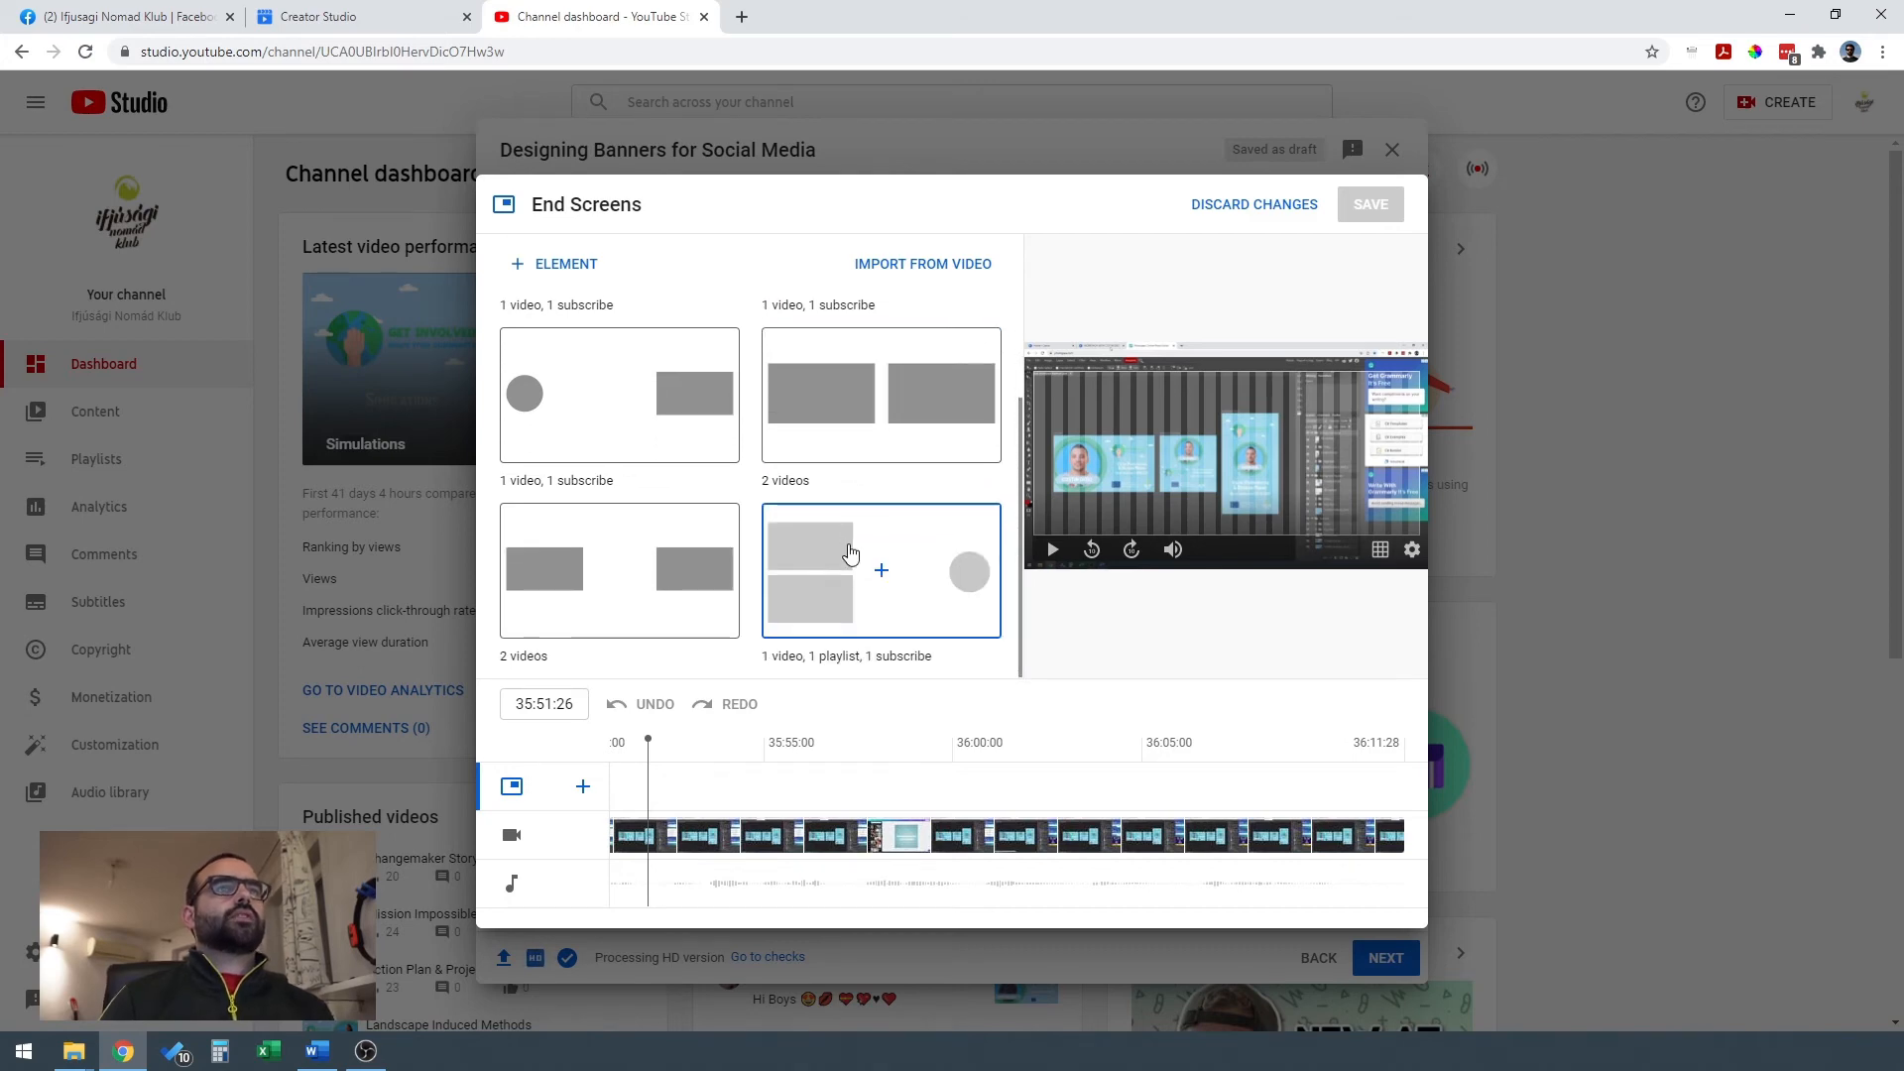
scroll(851, 554, "up", 2)
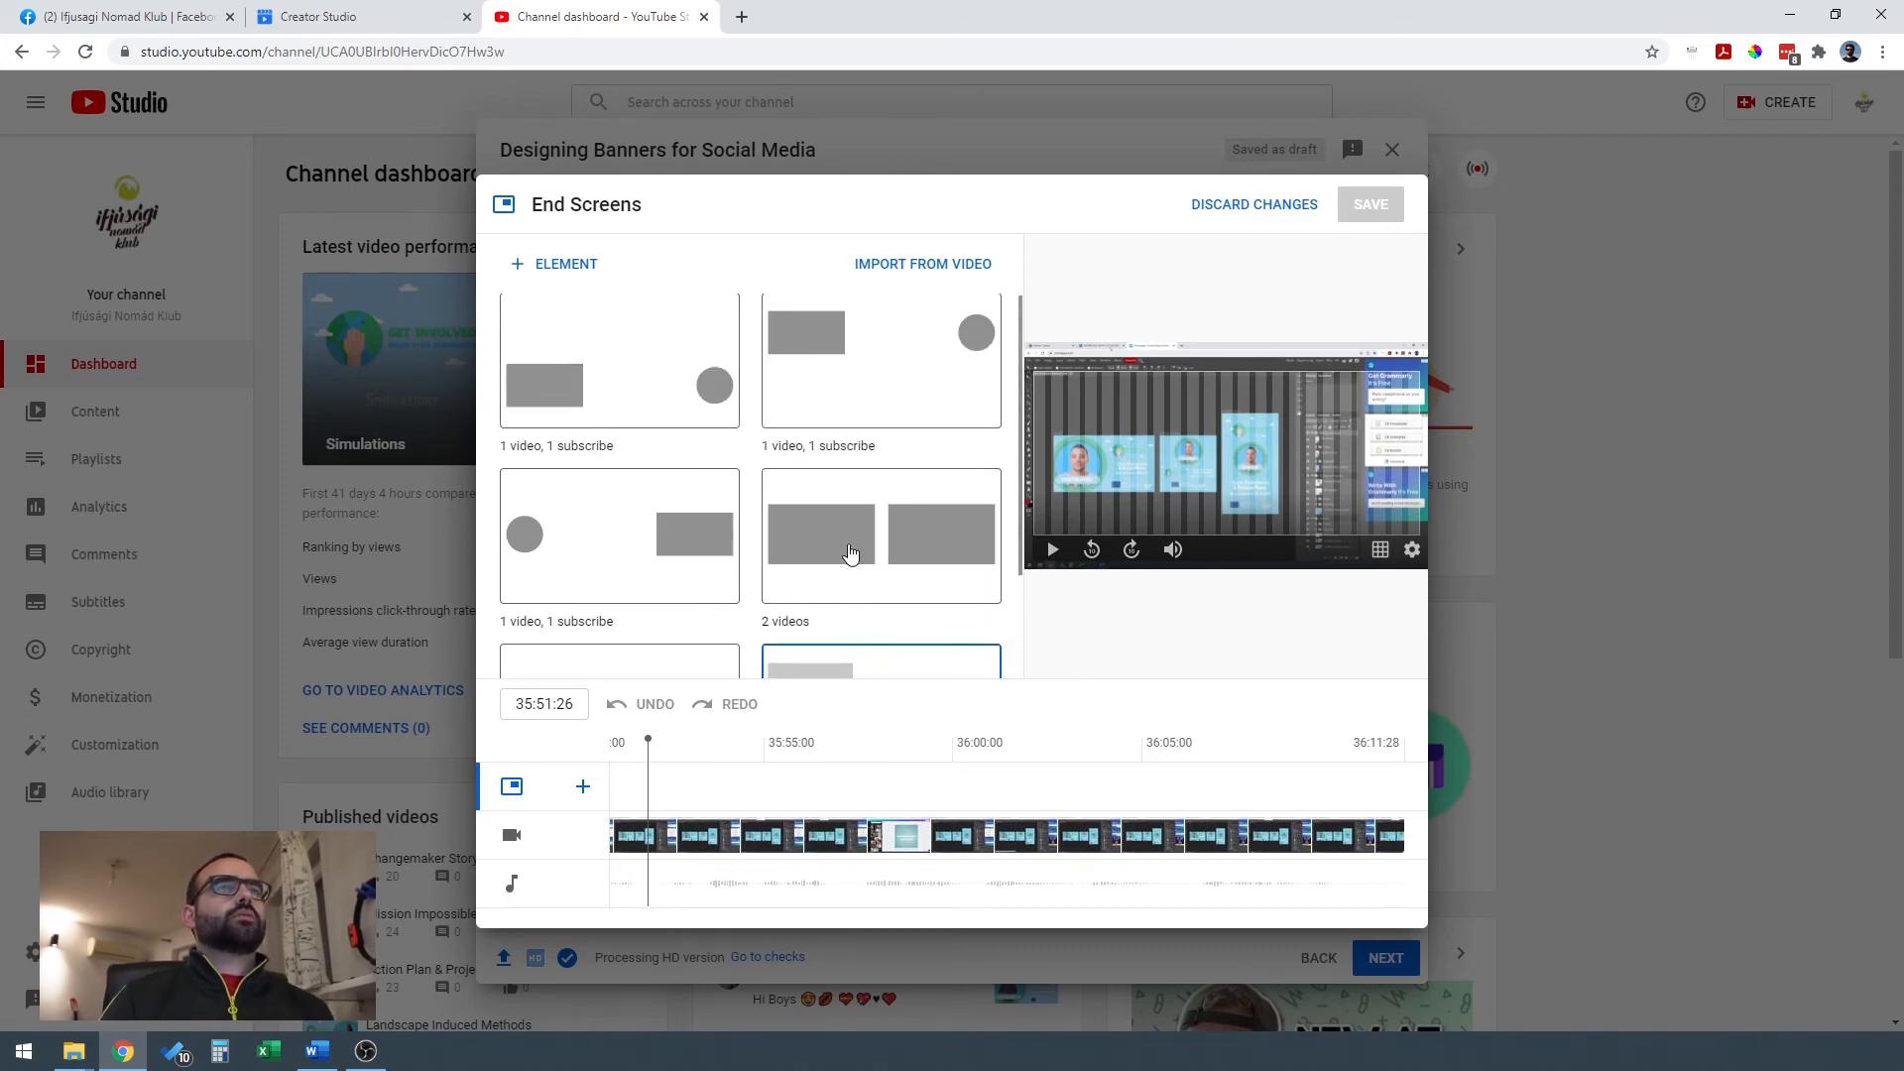
scroll(851, 553, "down", 2)
scroll(851, 553, "up", 2)
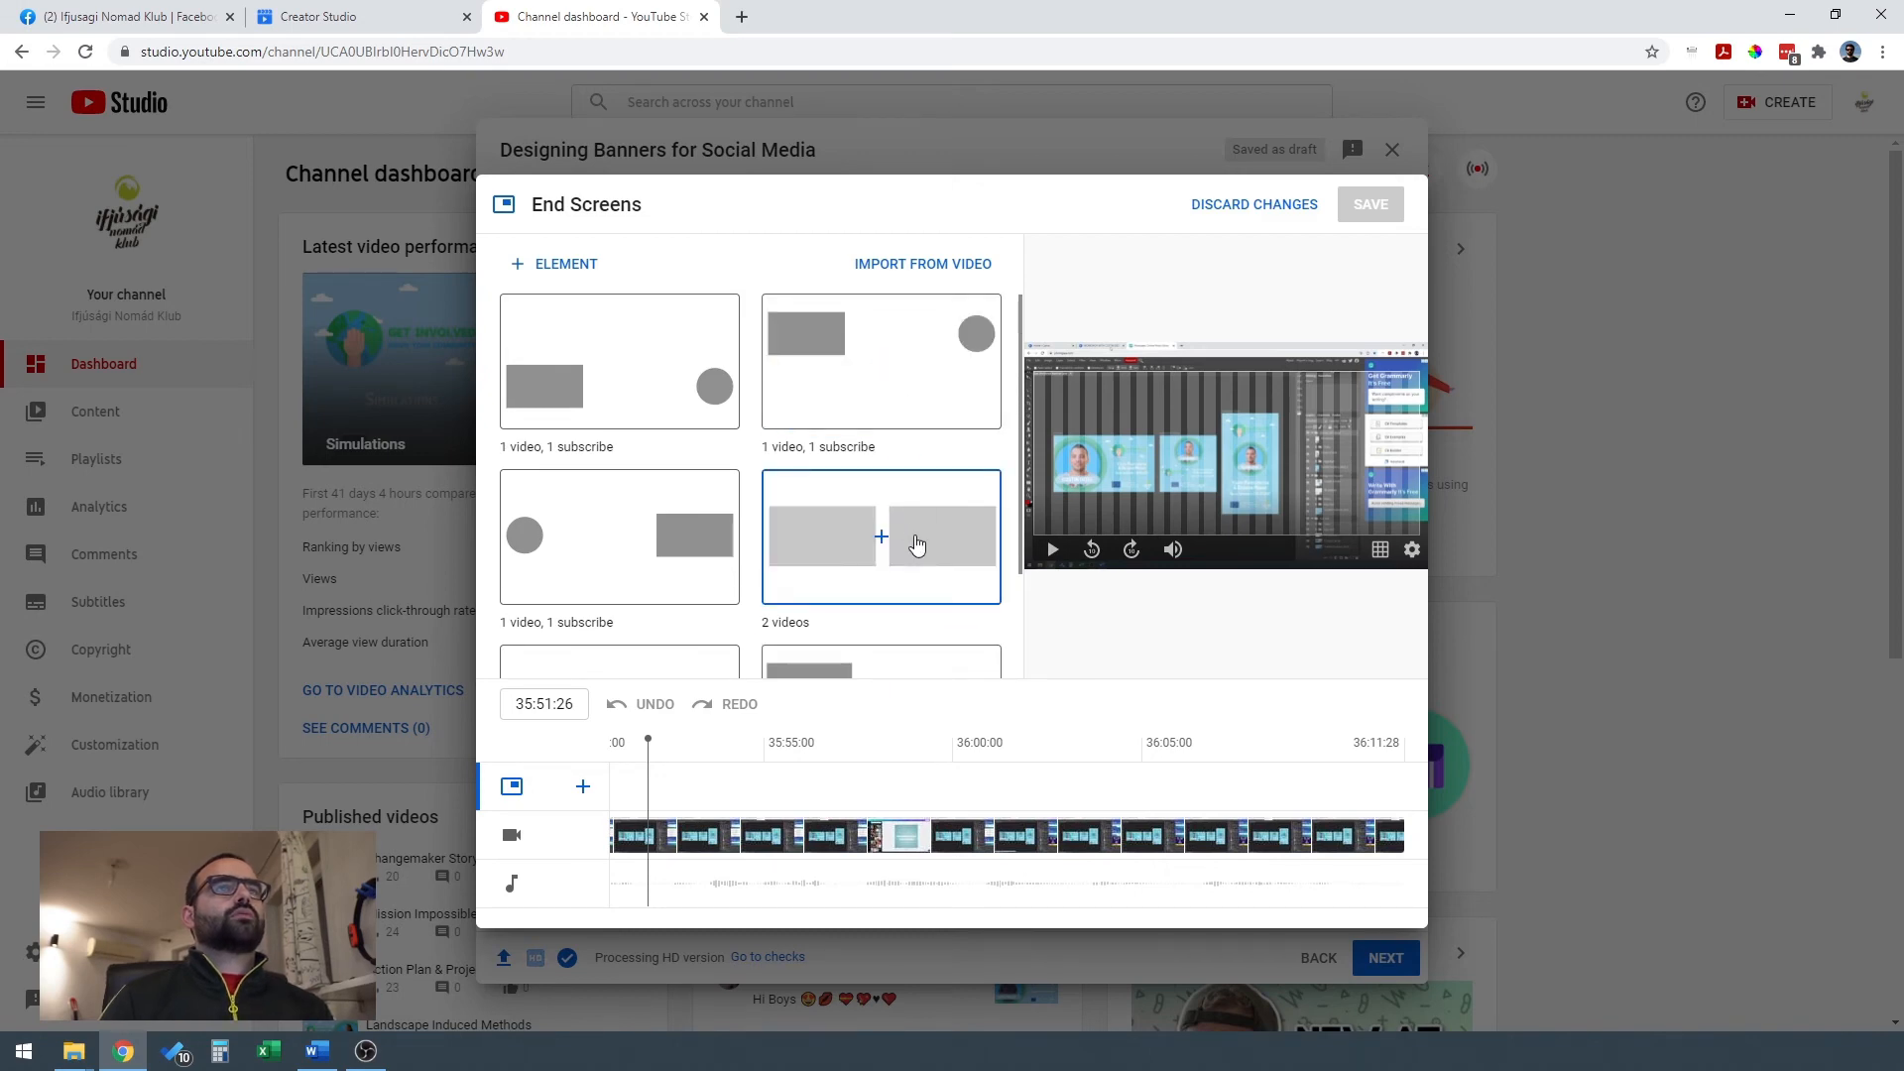
left_click(916, 544)
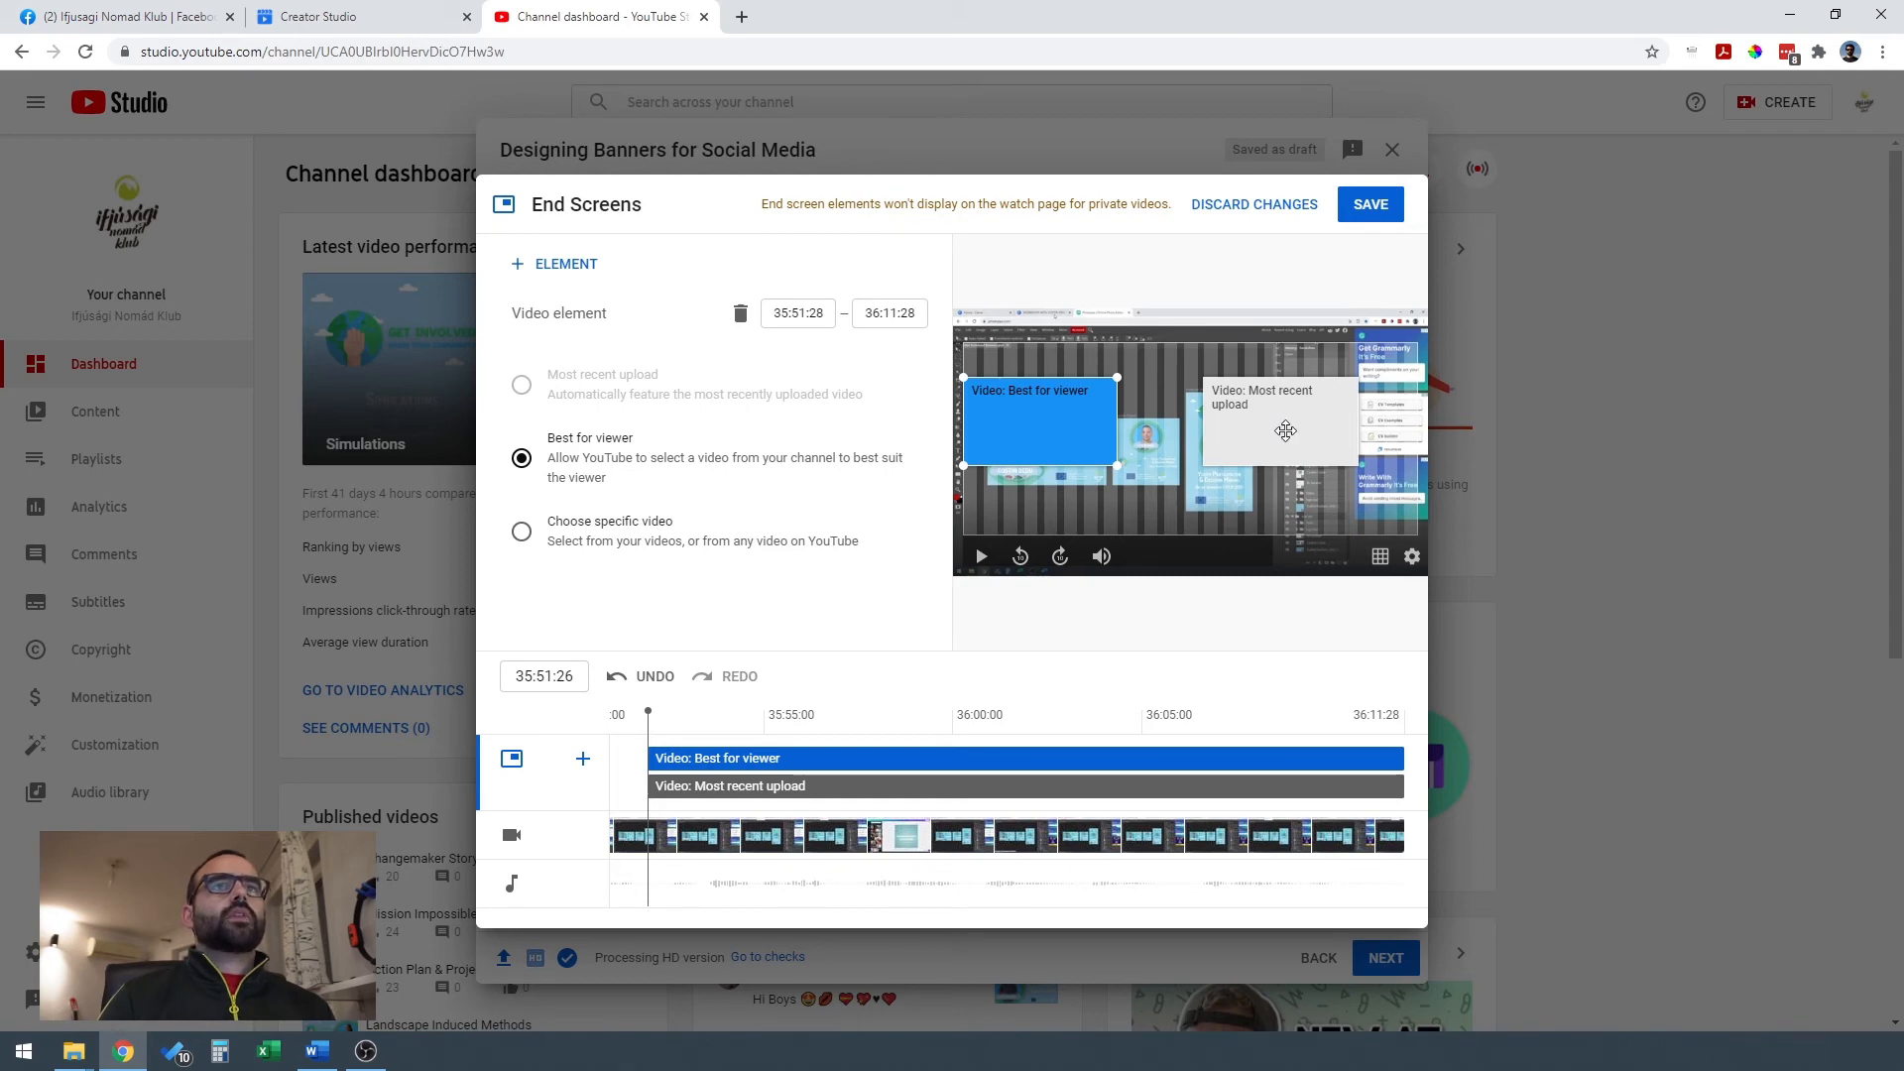
Reposition the two end screen video elements at the same height over the preview, and set the left one to Best for viewer.
left_click_drag(1310, 428, 1355, 407)
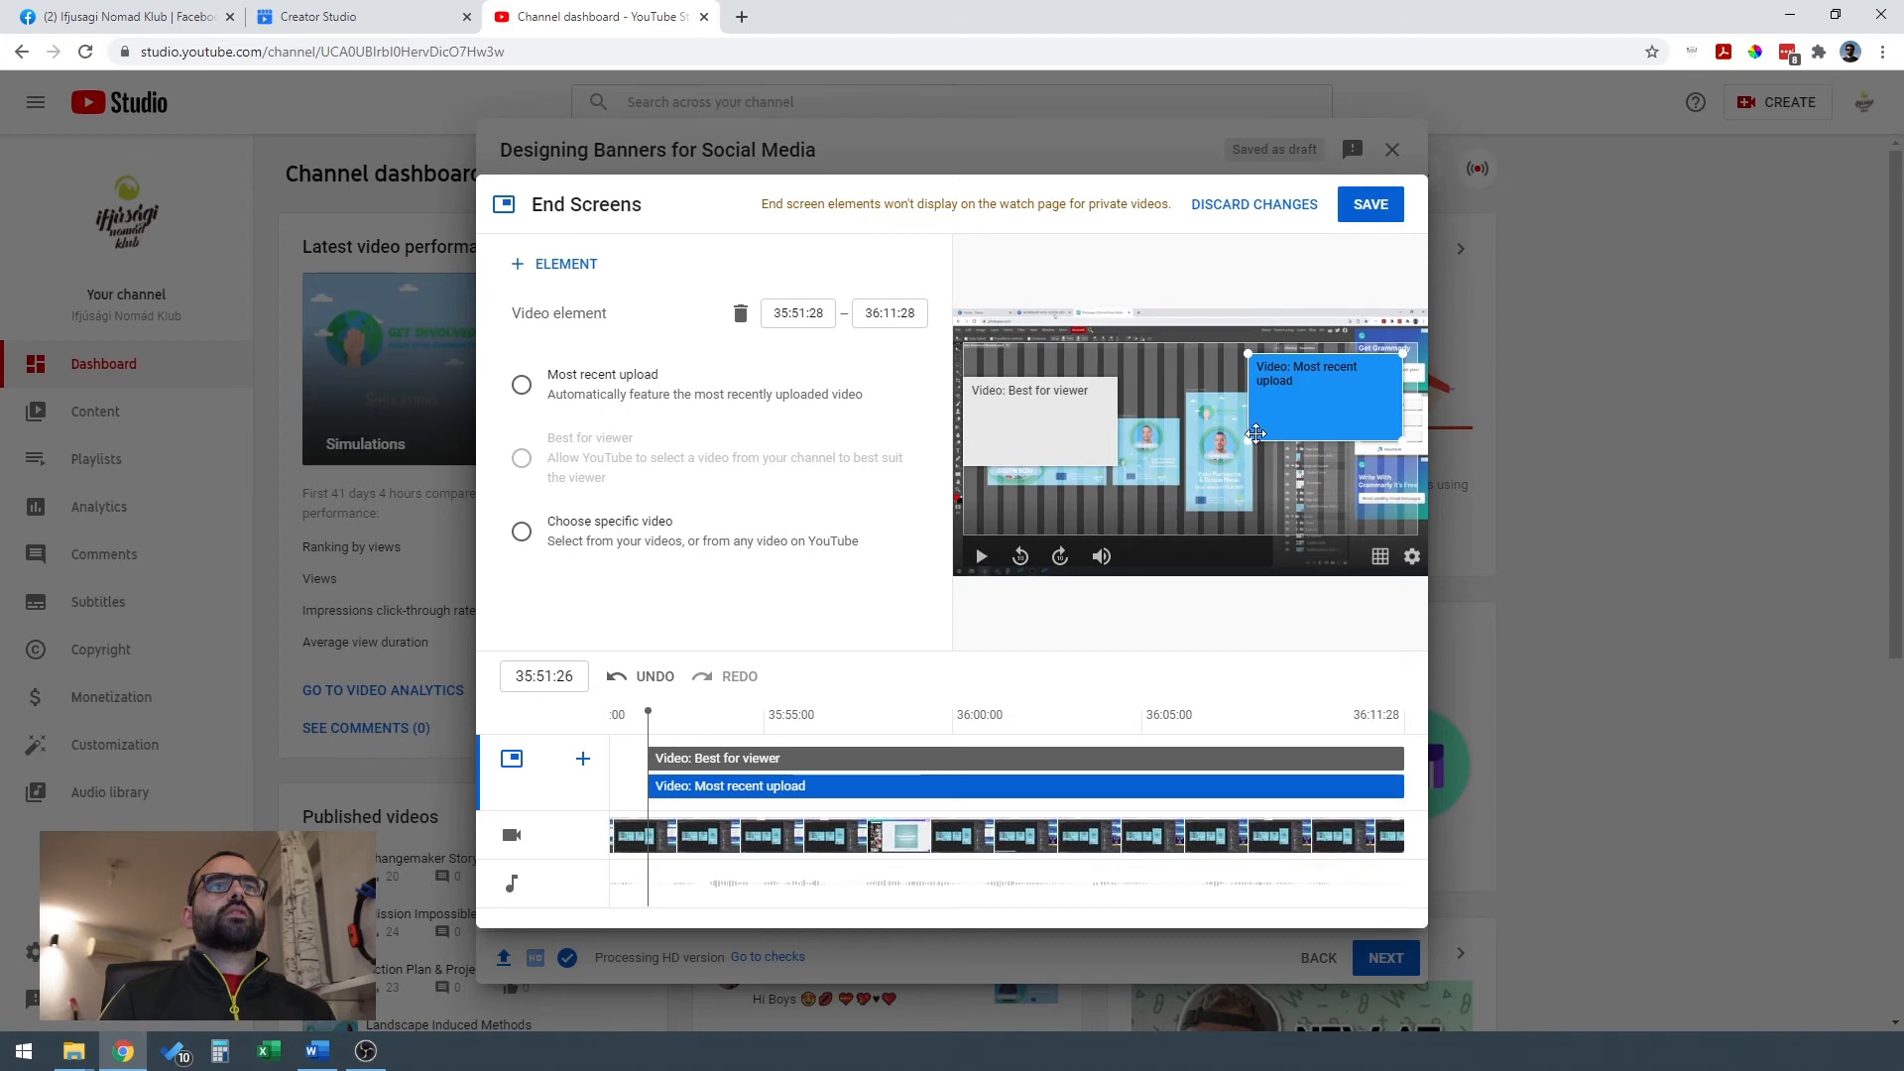
mouse_move(1360, 396)
left_mouse_down()
mouse_move(1335, 395)
mouse_move(1357, 429)
left_mouse_up()
left_click_drag(997, 428, 1028, 443)
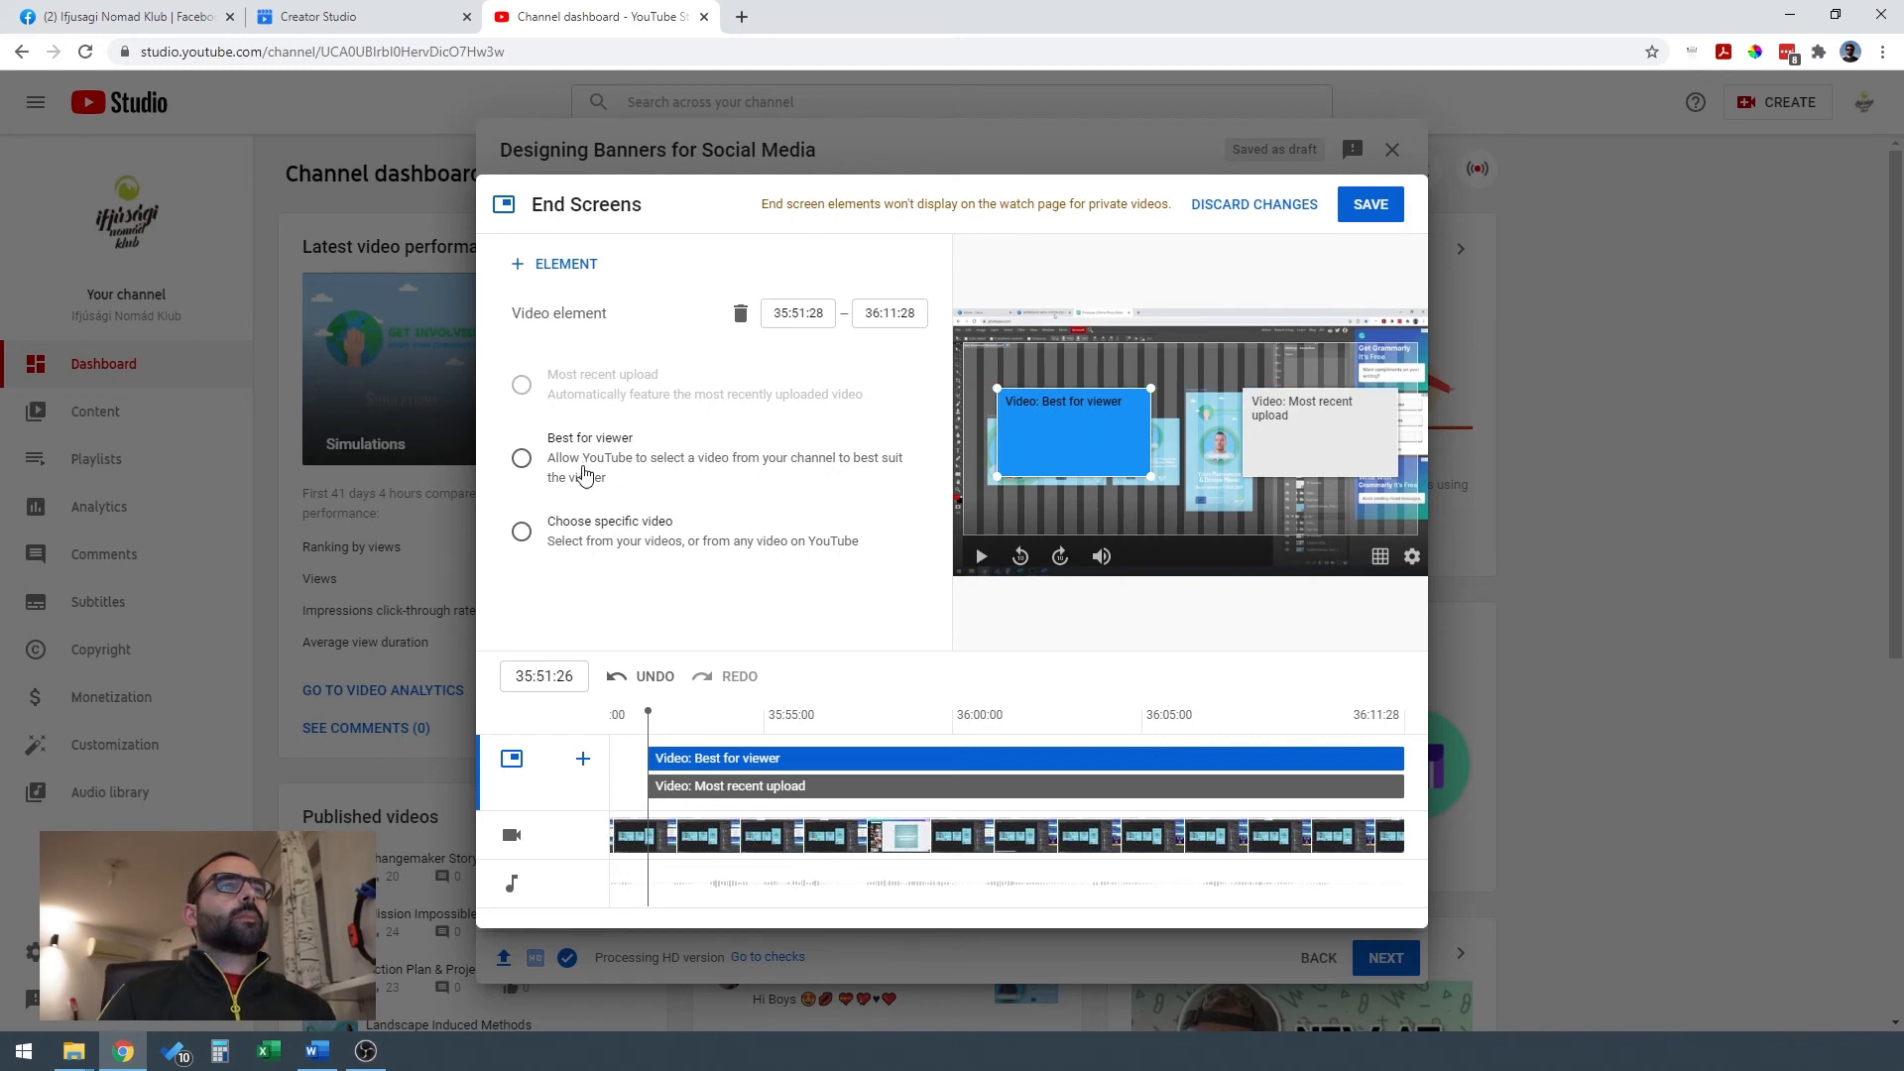
left_click(521, 464)
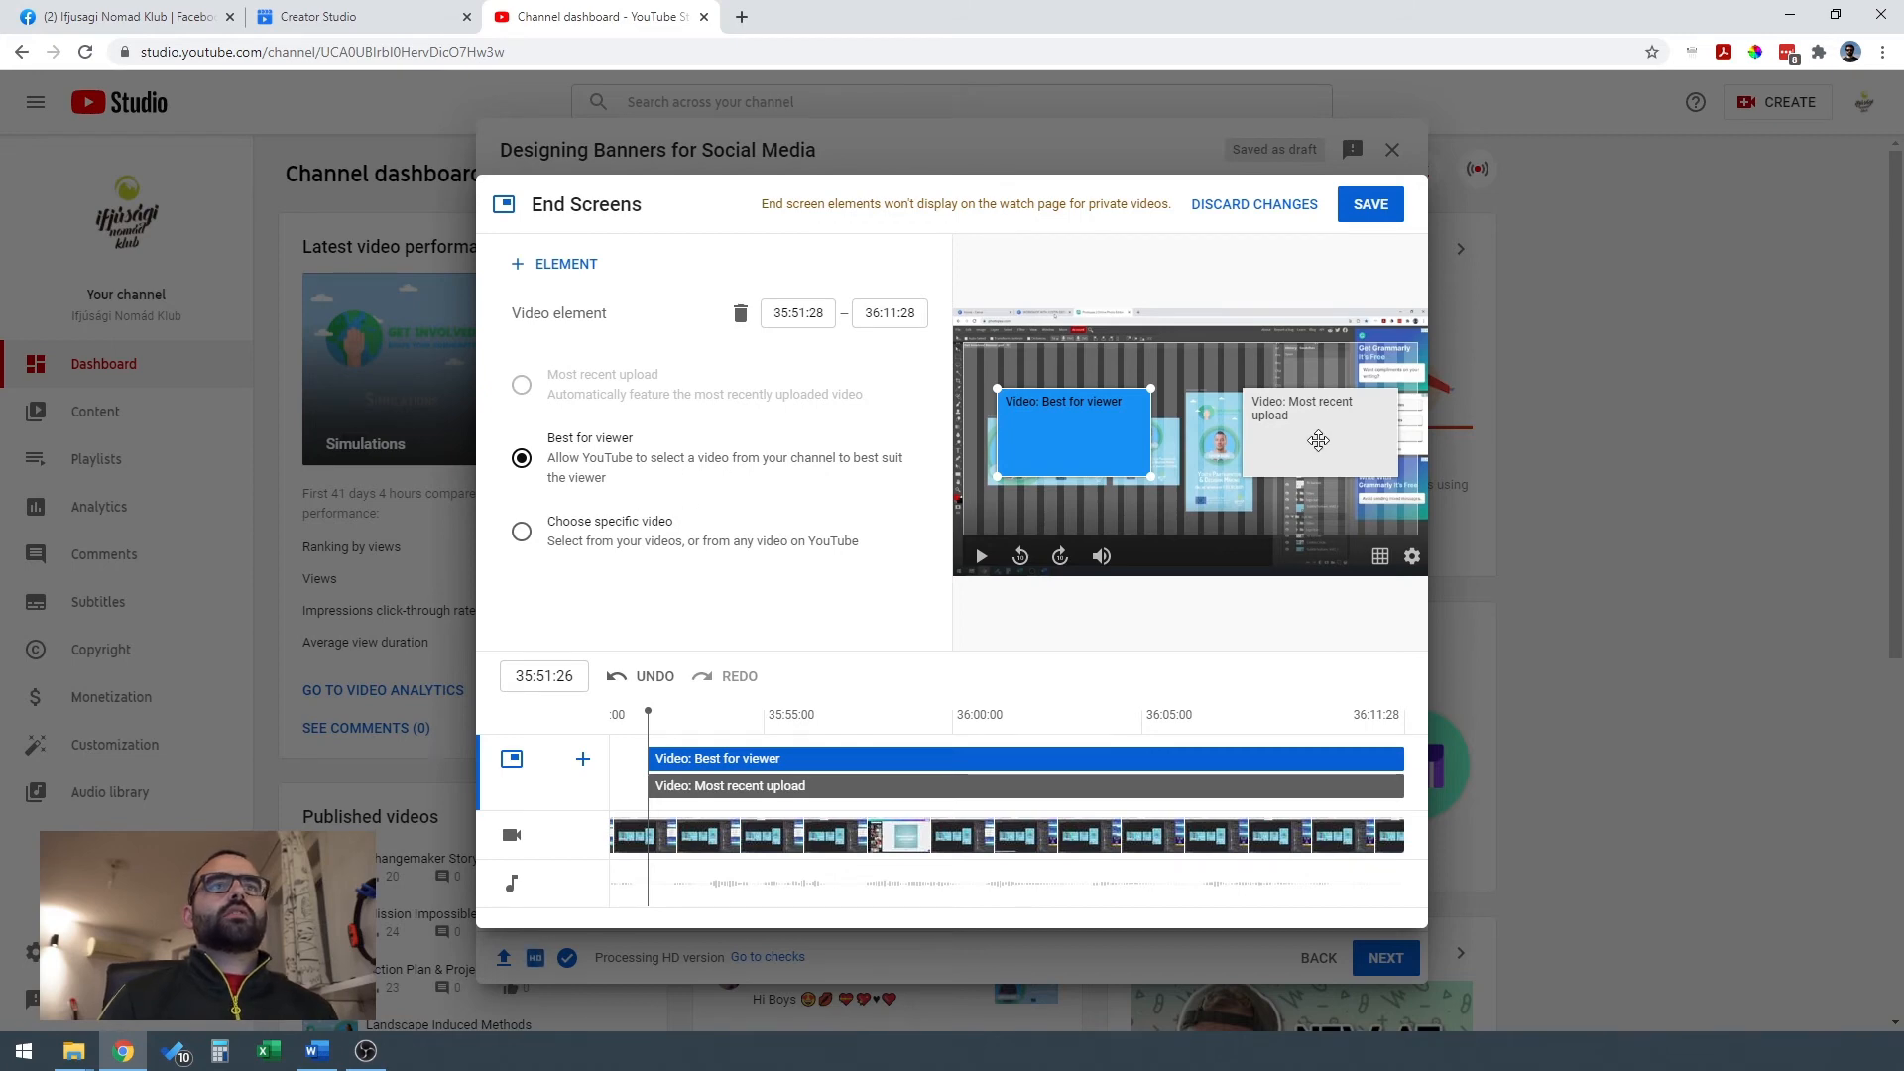
Make the right end screen element feature the specific video Simulations, and nudge it slightly to the left.
left_click(1318, 440)
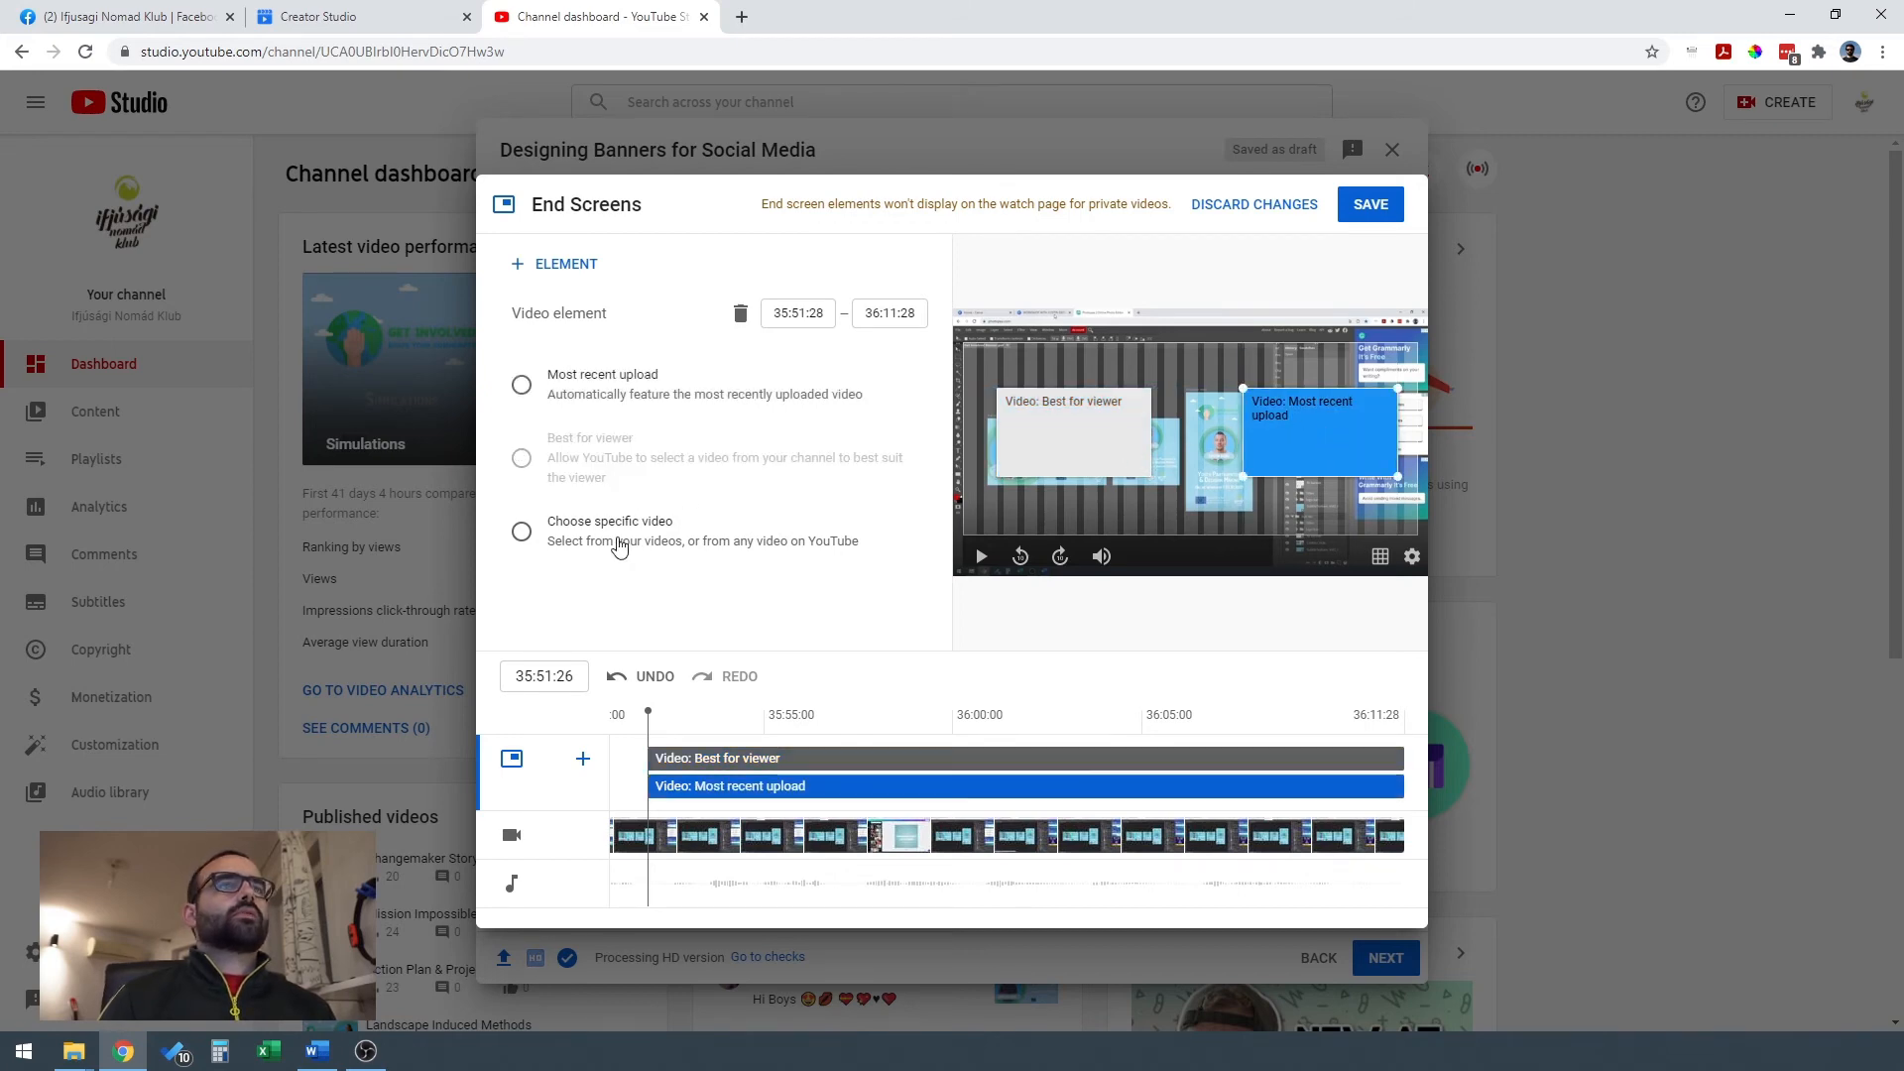
left_click(521, 533)
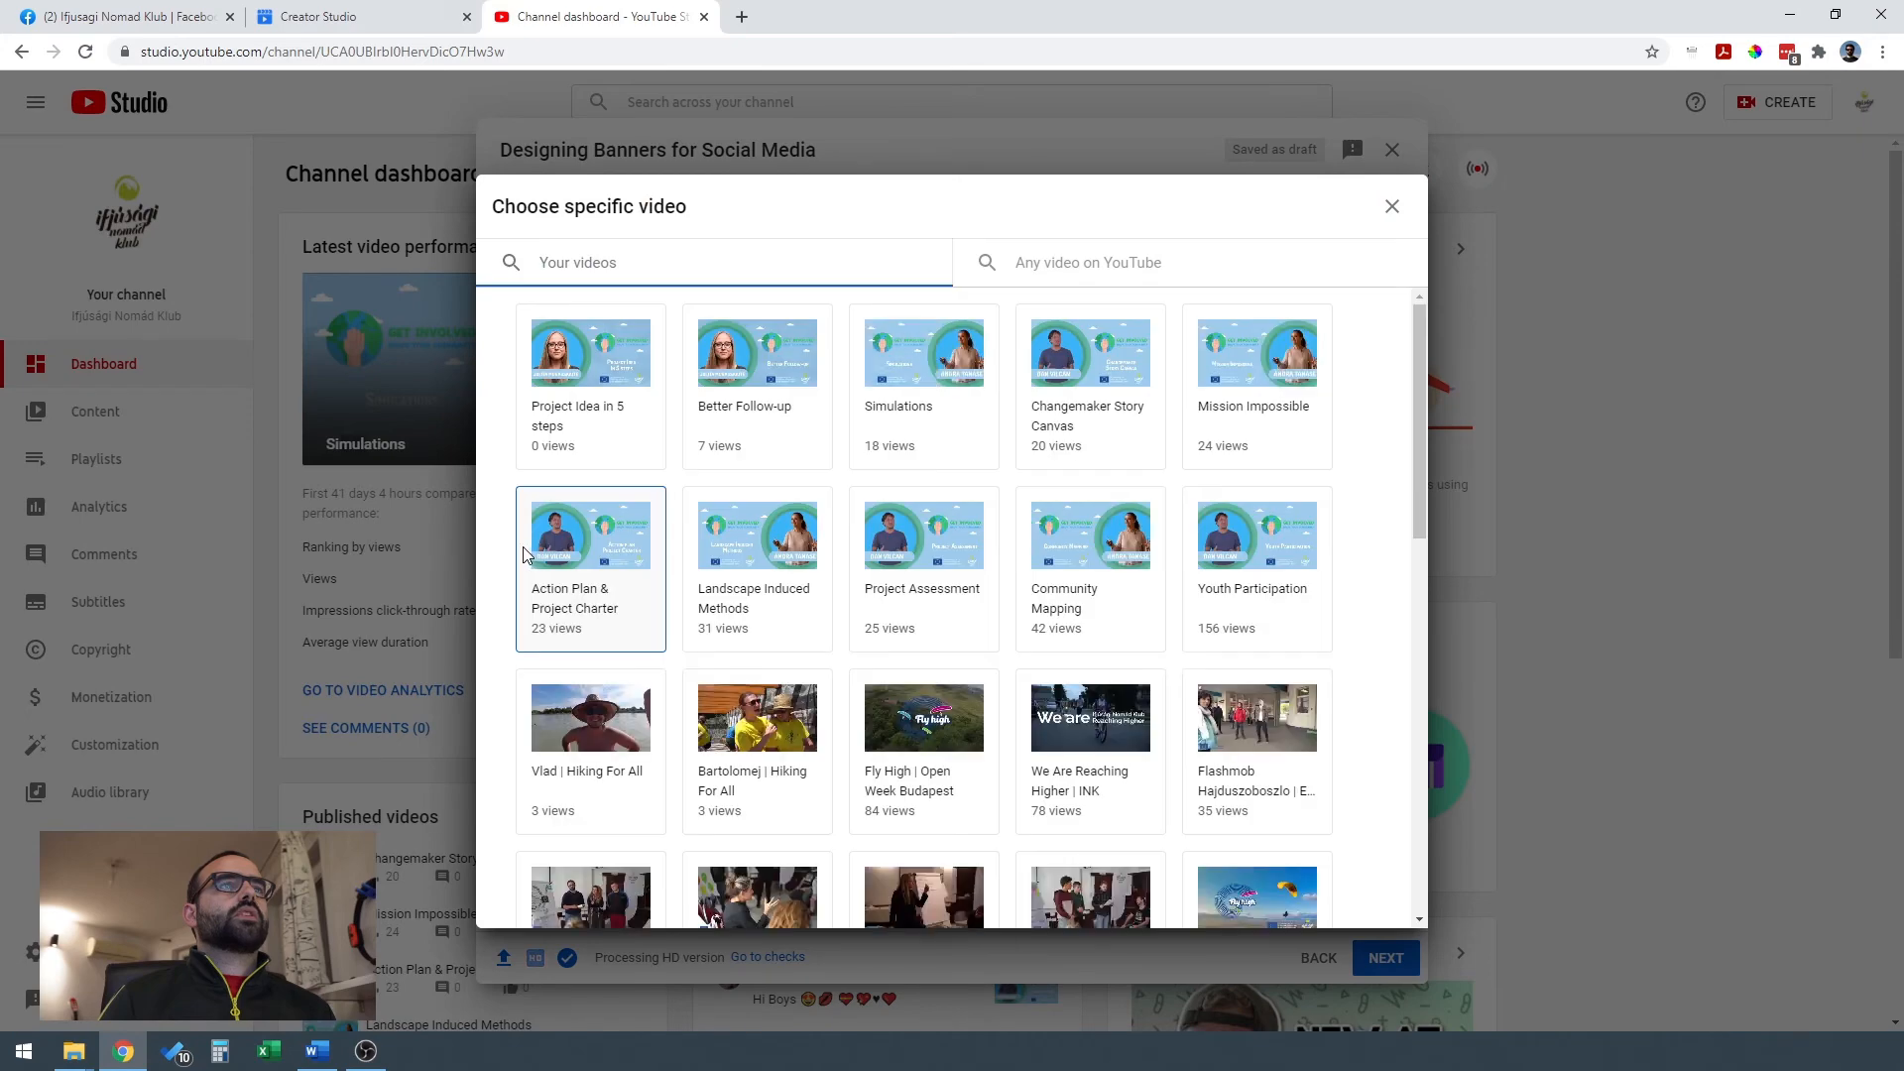
left_click(933, 367)
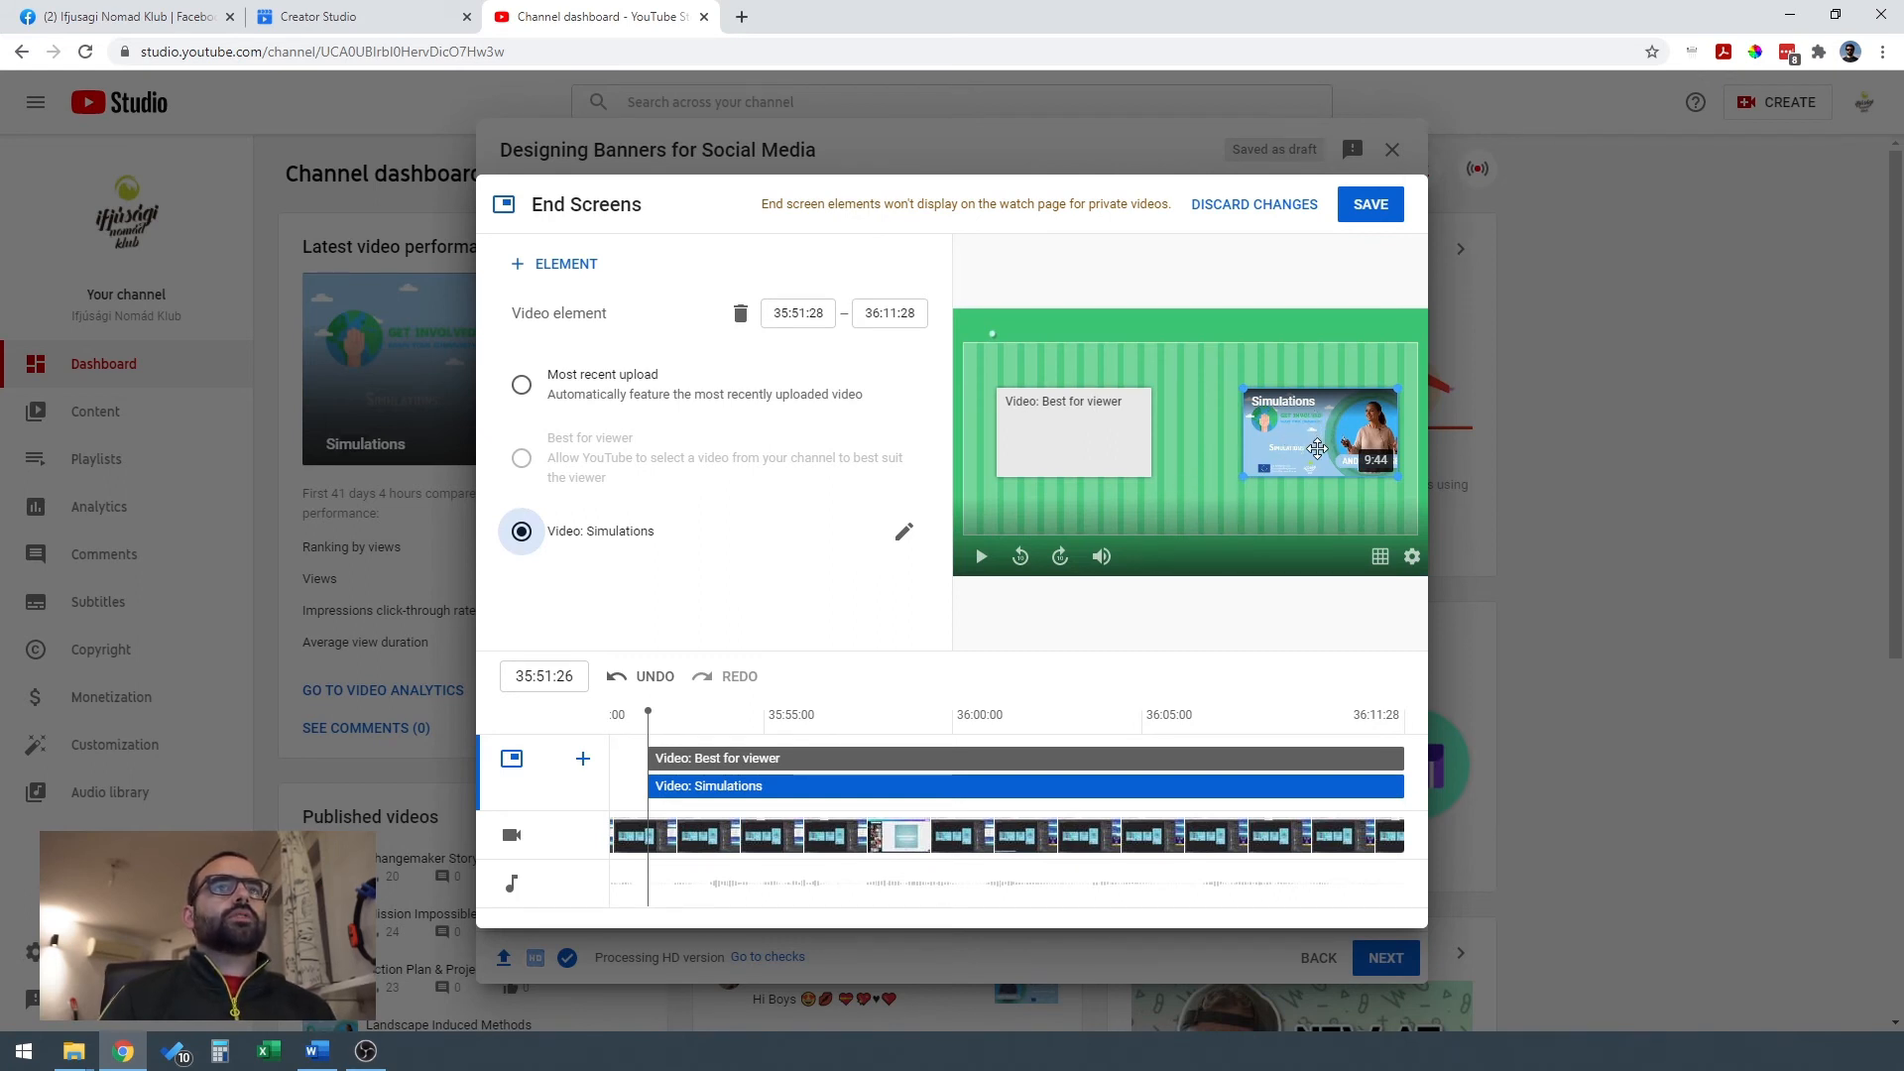
left_click_drag(1315, 447, 1300, 437)
Make the left end screen element feature the video We Are Reaching Higher | INK, and align both elements in the preview.
left_click(1073, 433)
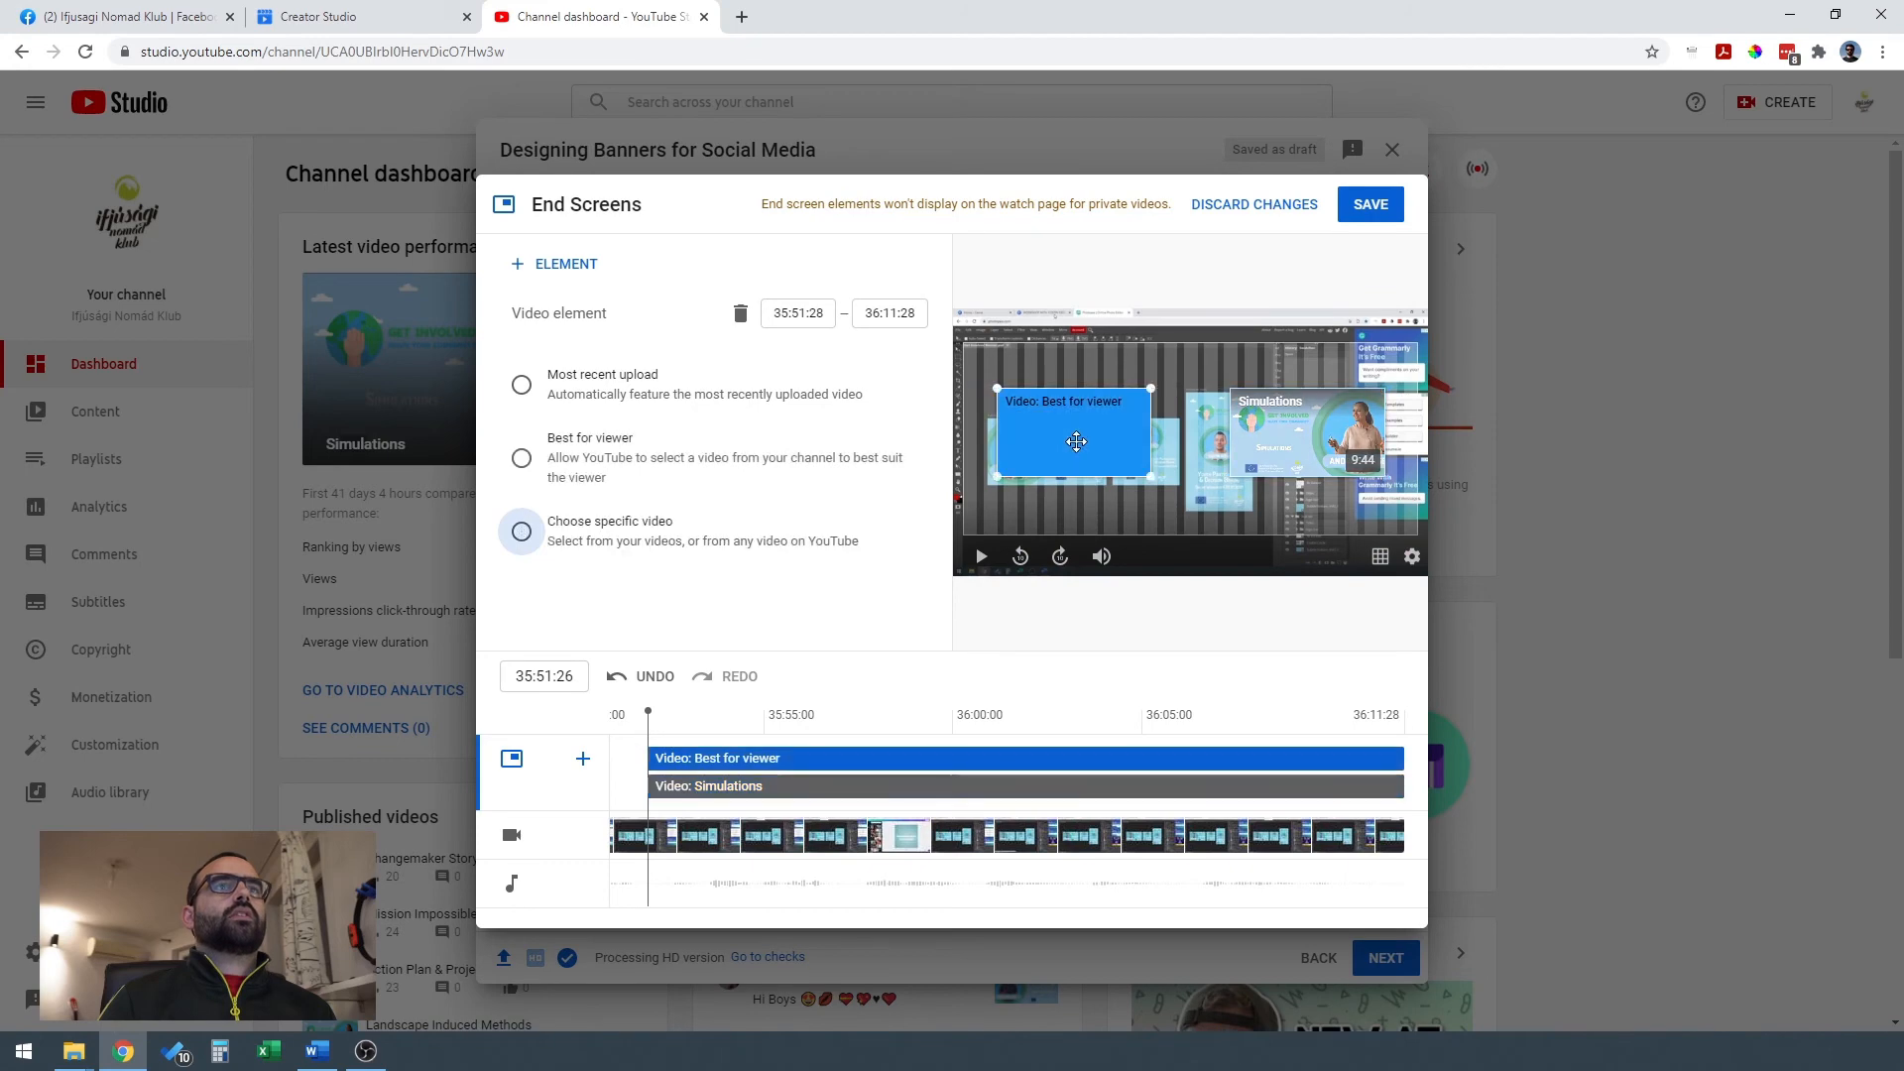
left_click(521, 531)
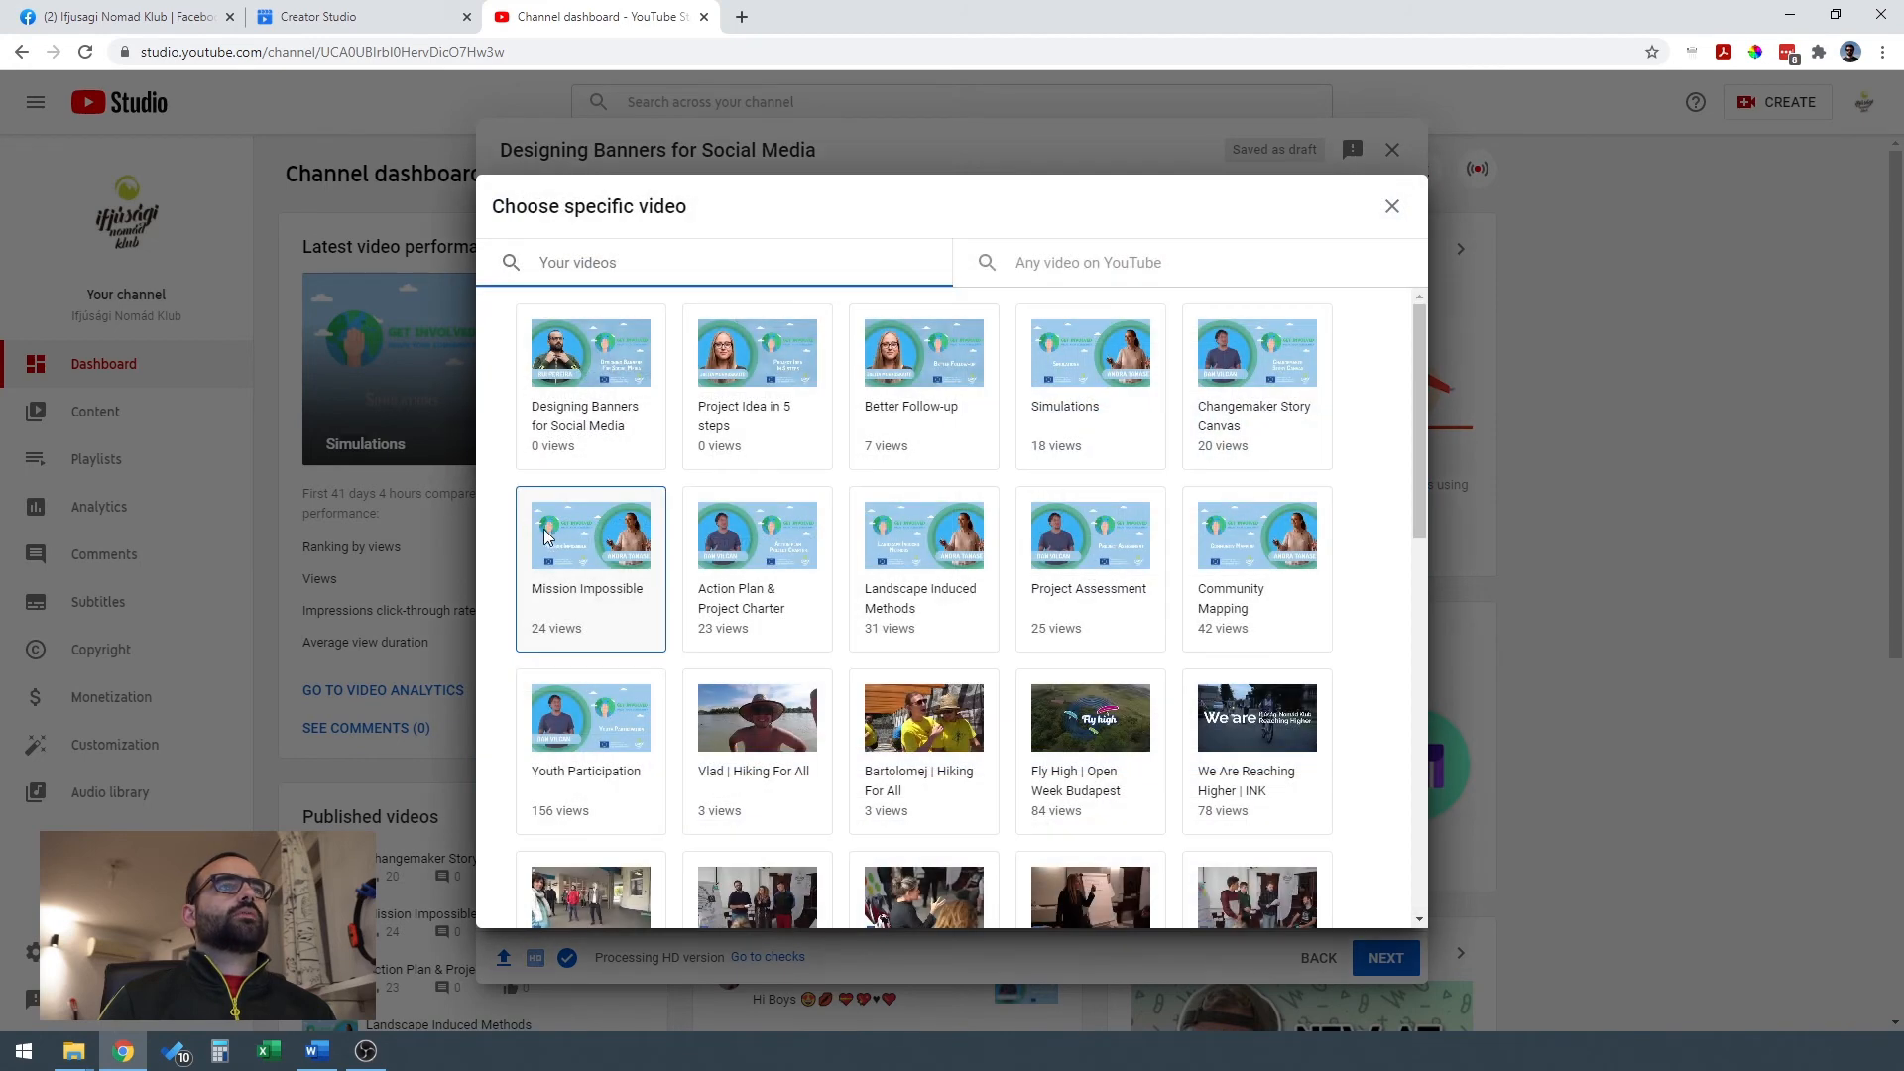
left_click(1257, 739)
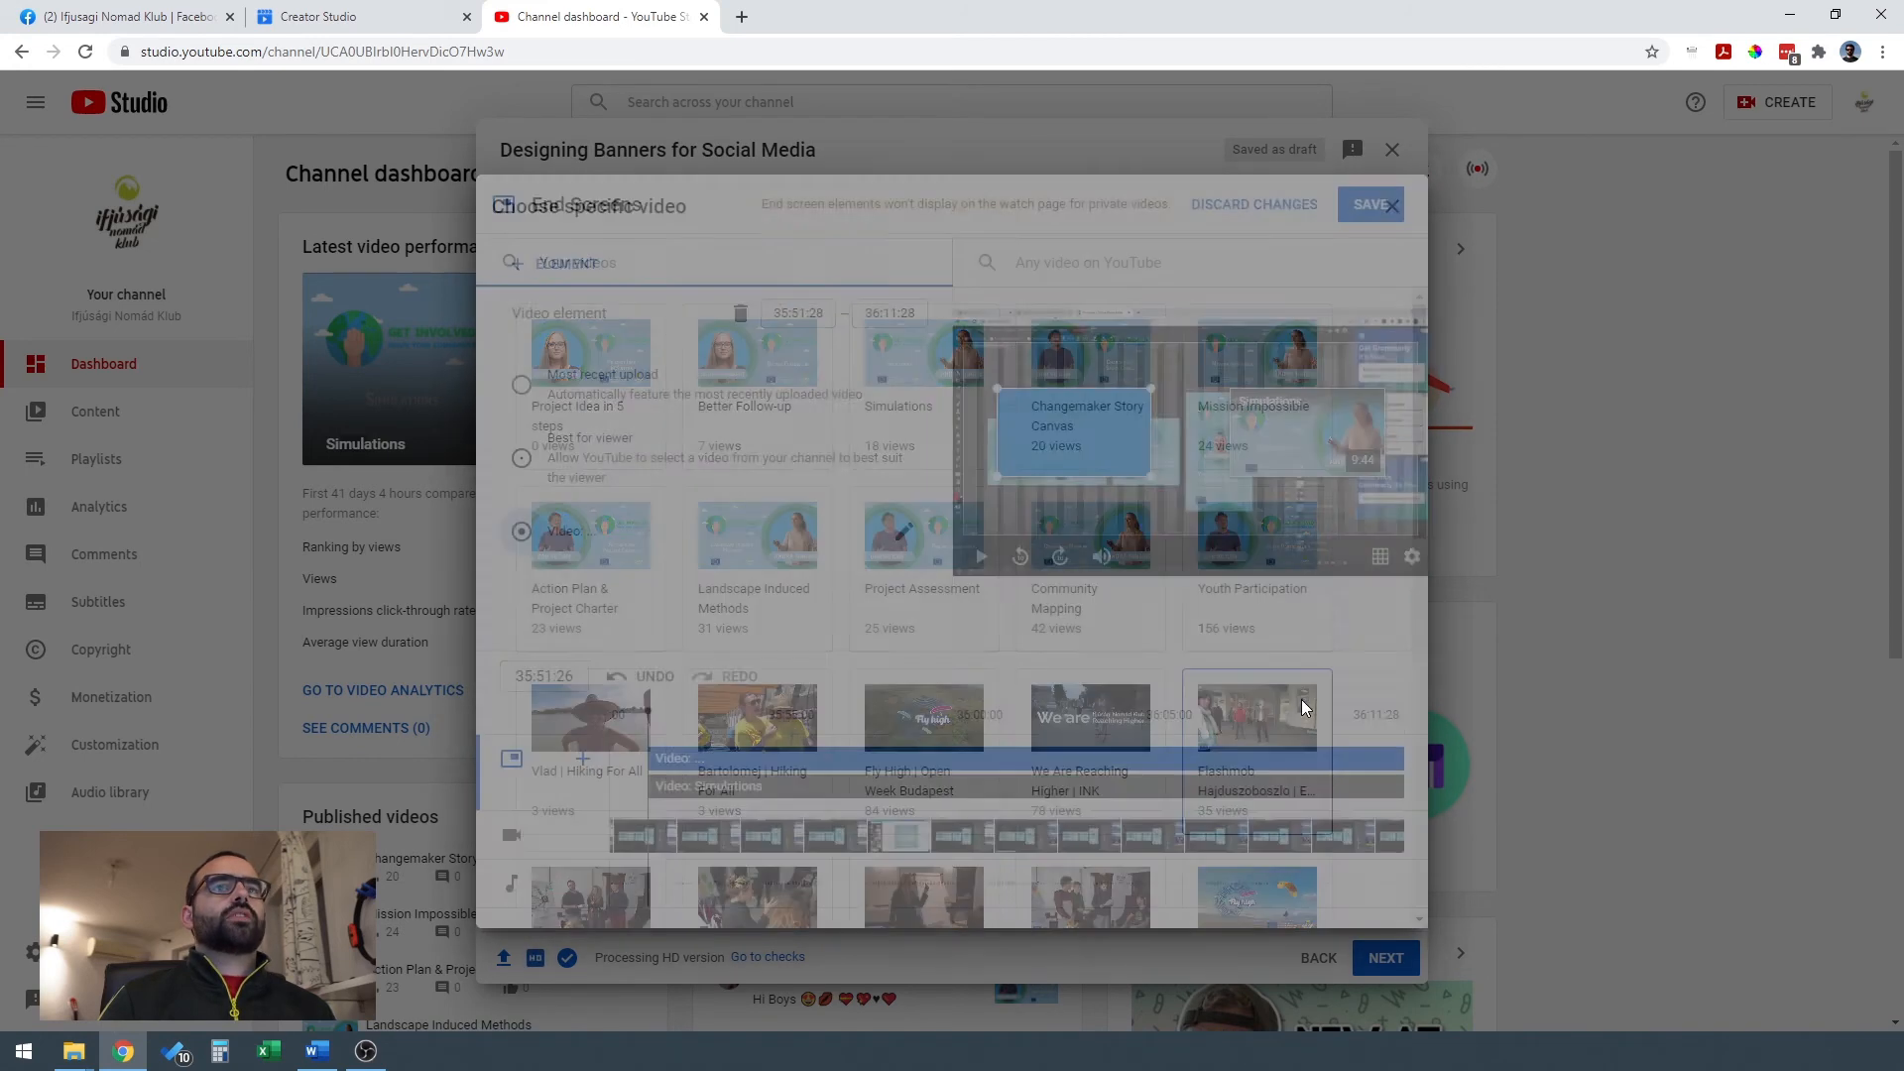
left_click_drag(1103, 417, 1097, 427)
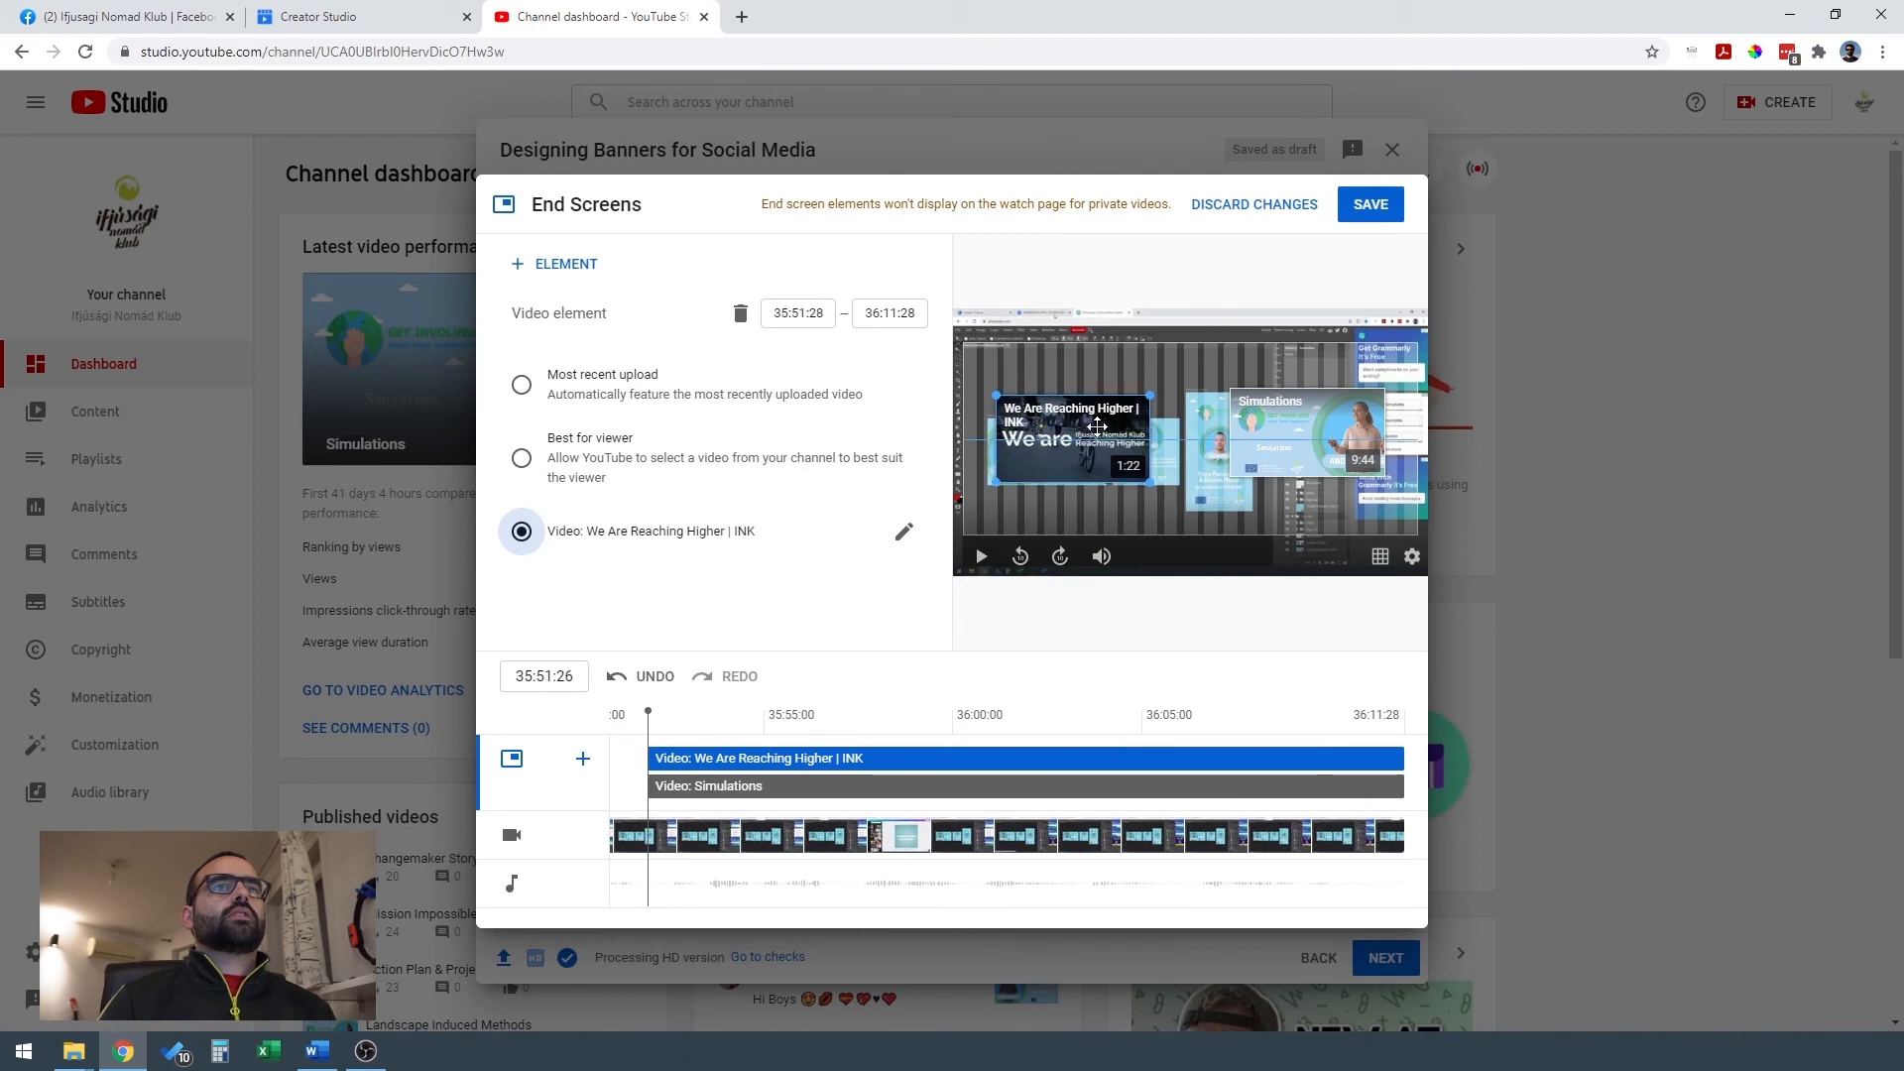
left_click_drag(1331, 422, 1331, 425)
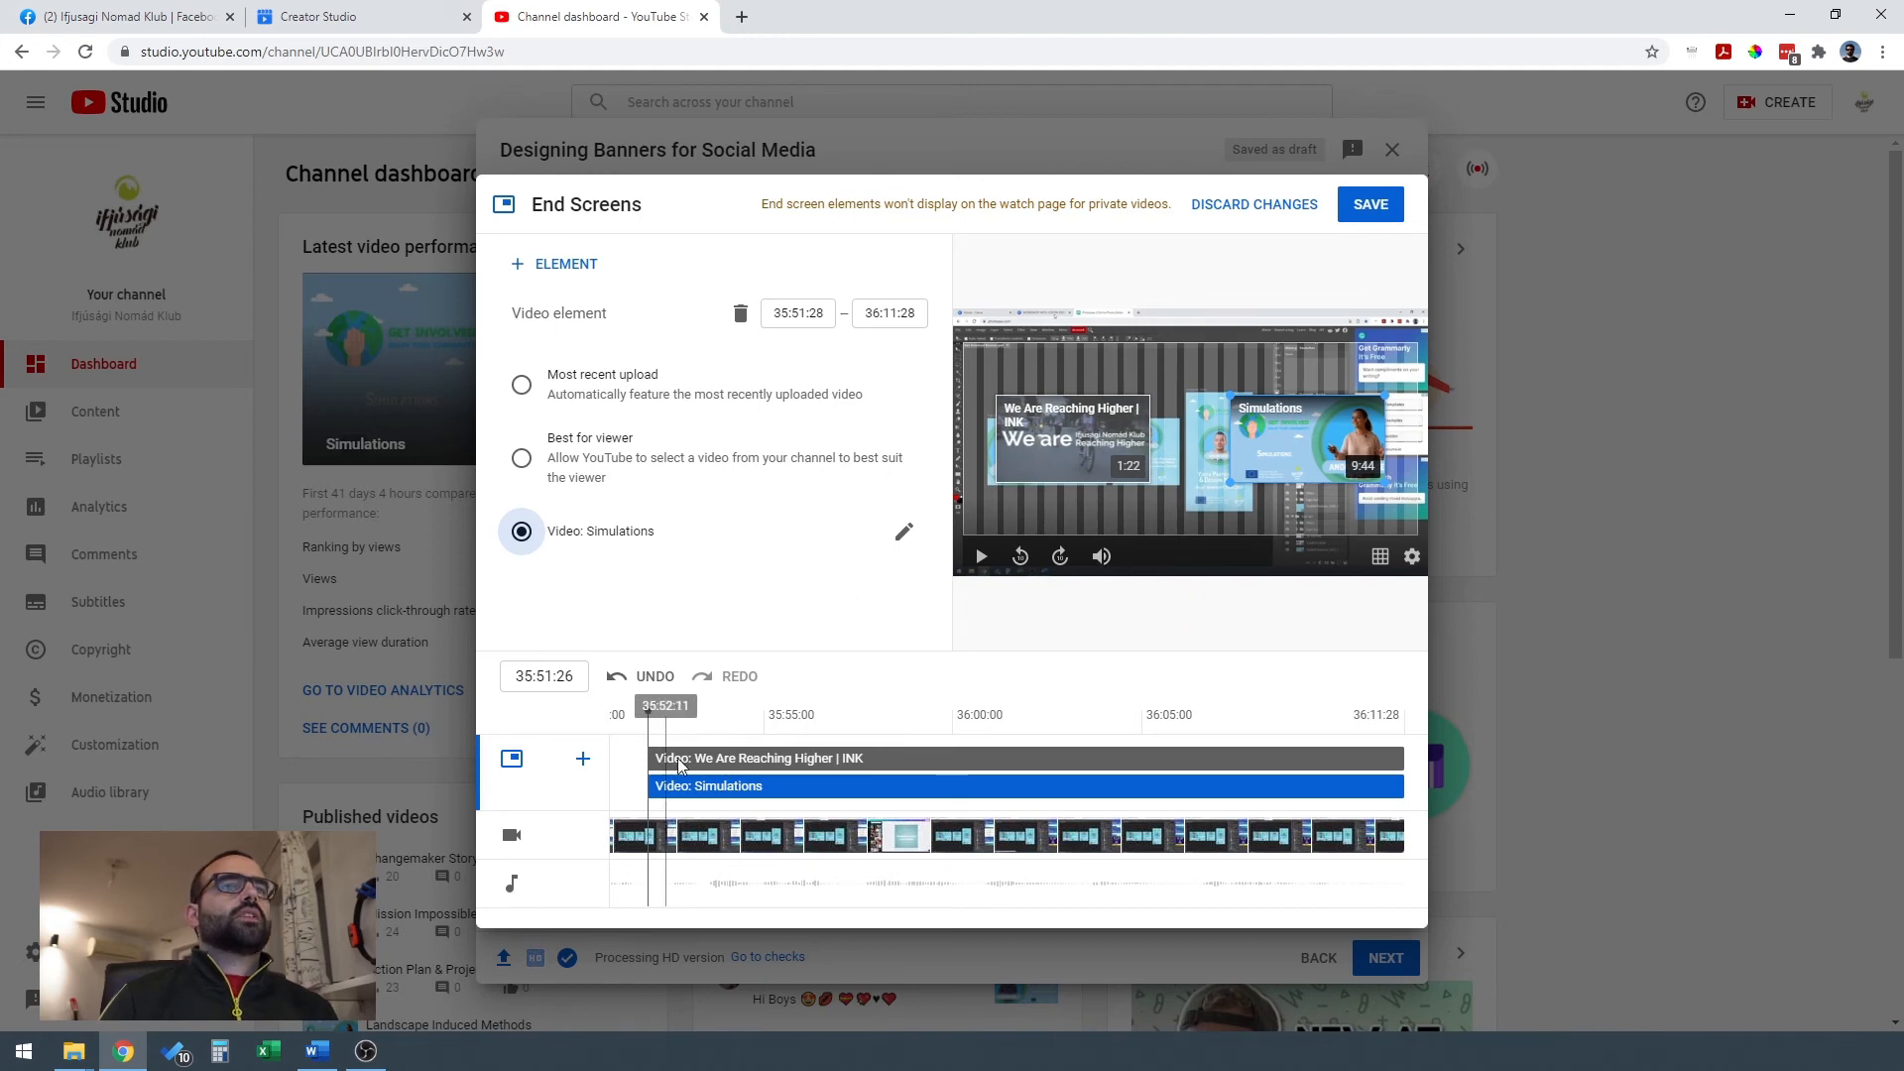
Shorten both end screen video elements so that they start at 36:06:28.
left_click_drag(664, 724, 1282, 886)
left_click_drag(648, 758, 1275, 792)
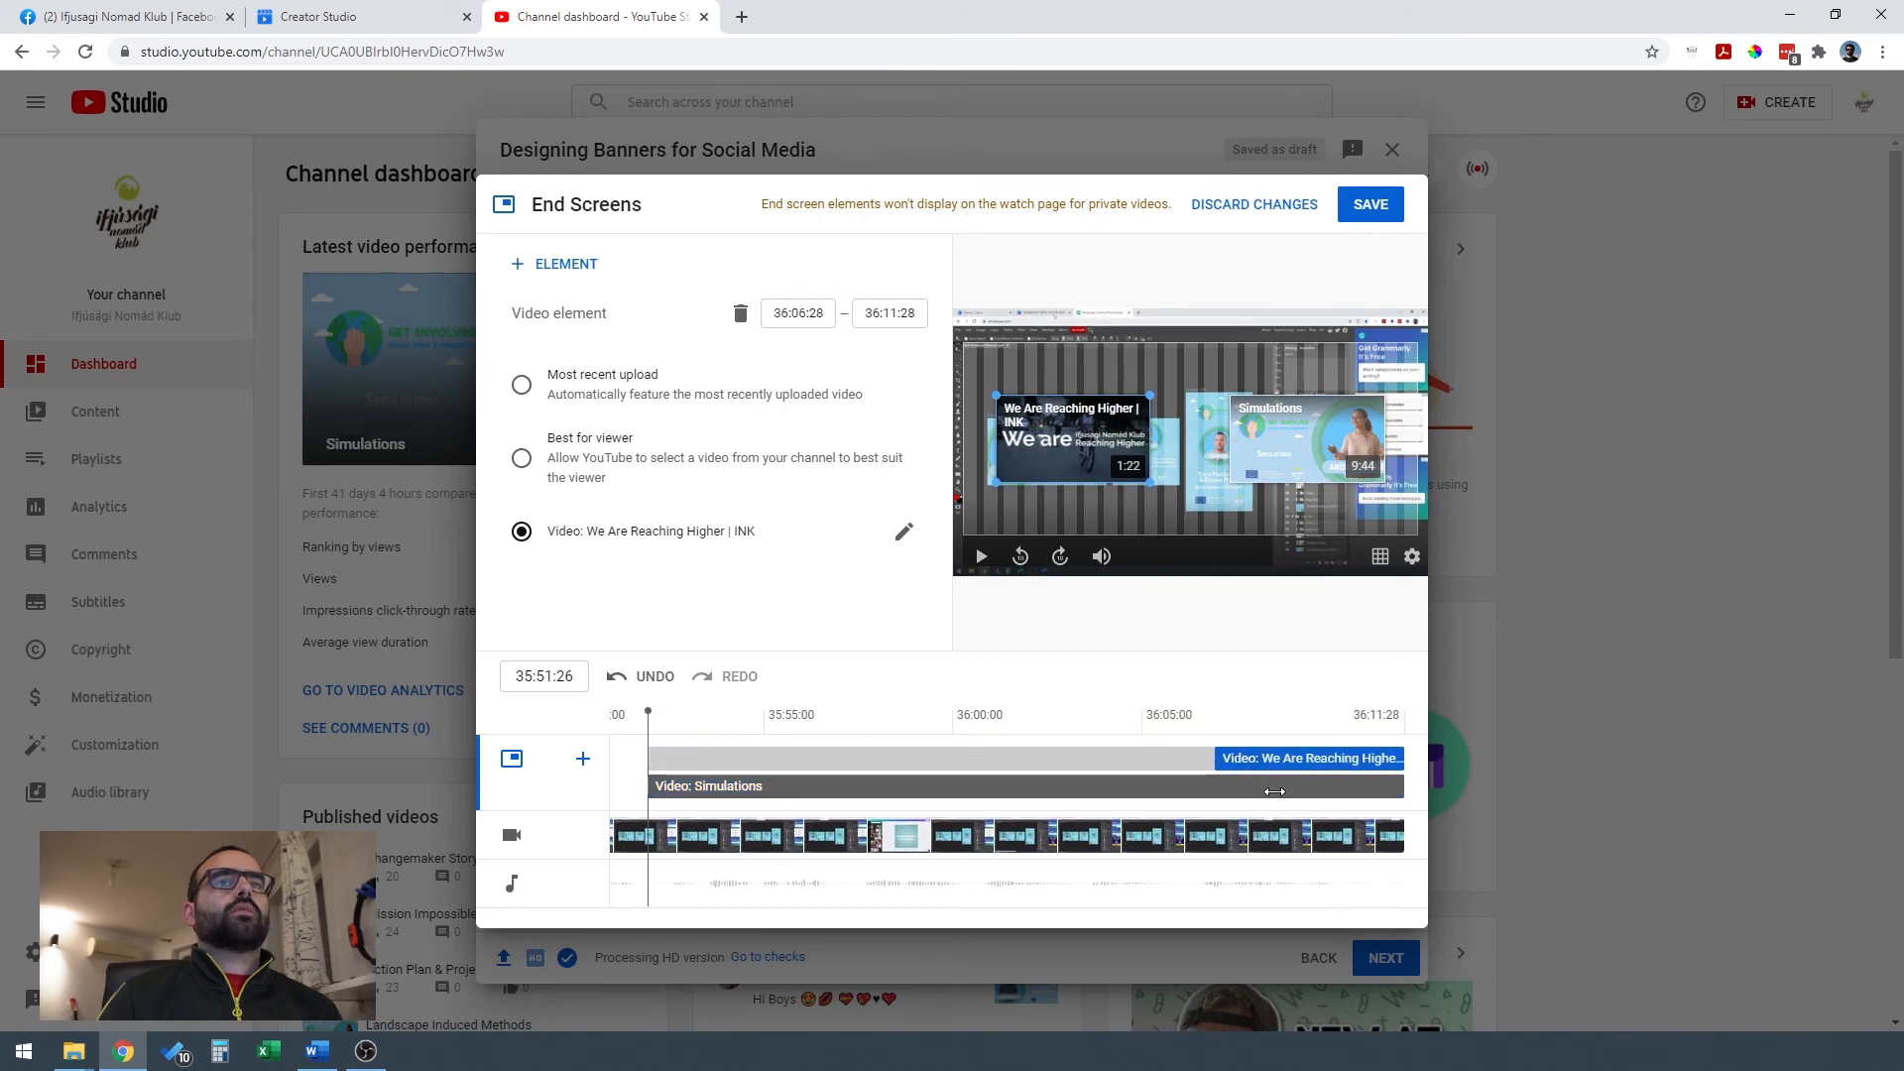
left_click_drag(649, 785, 1267, 804)
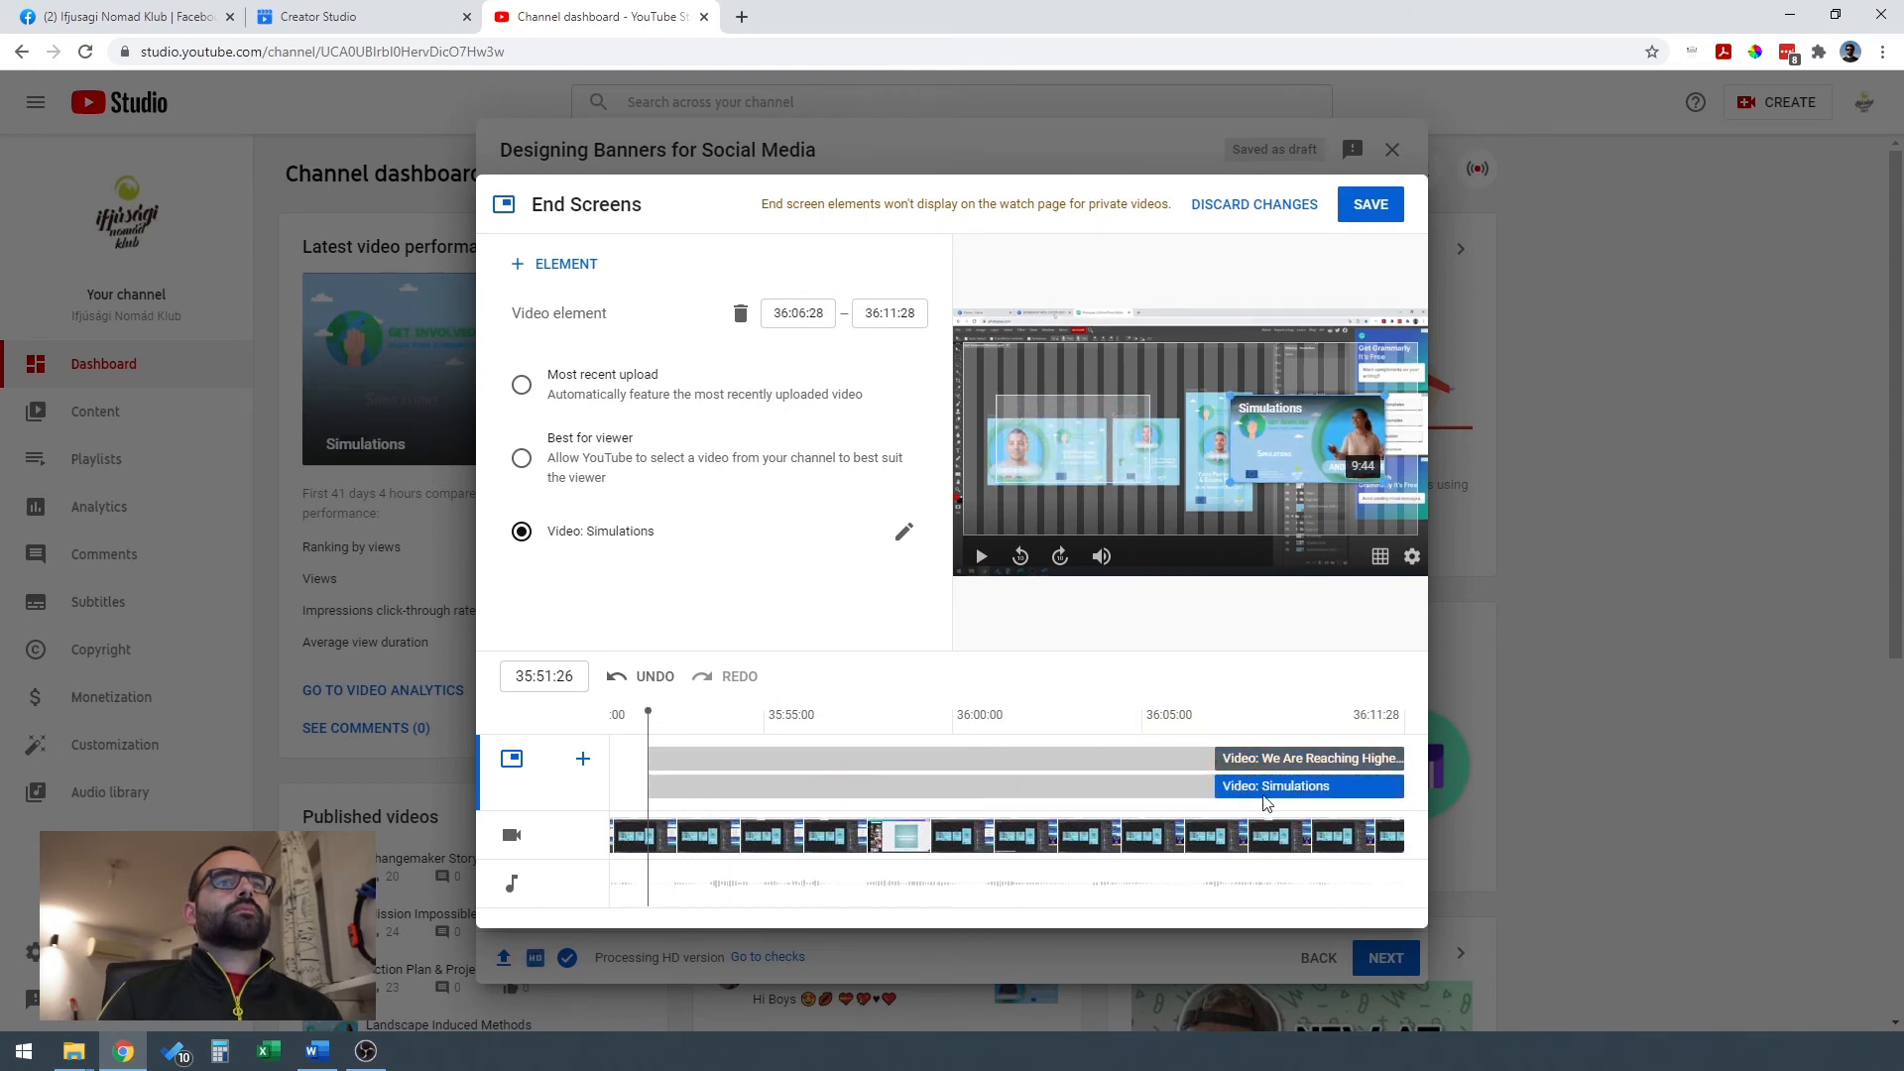
Play the end screen preview from about 36:05:15 to the end of the video, and save the end screen.
left_click(1198, 839)
mouse_move(1199, 839)
left_mouse_down()
mouse_move(1139, 839)
mouse_move(1163, 839)
left_mouse_up()
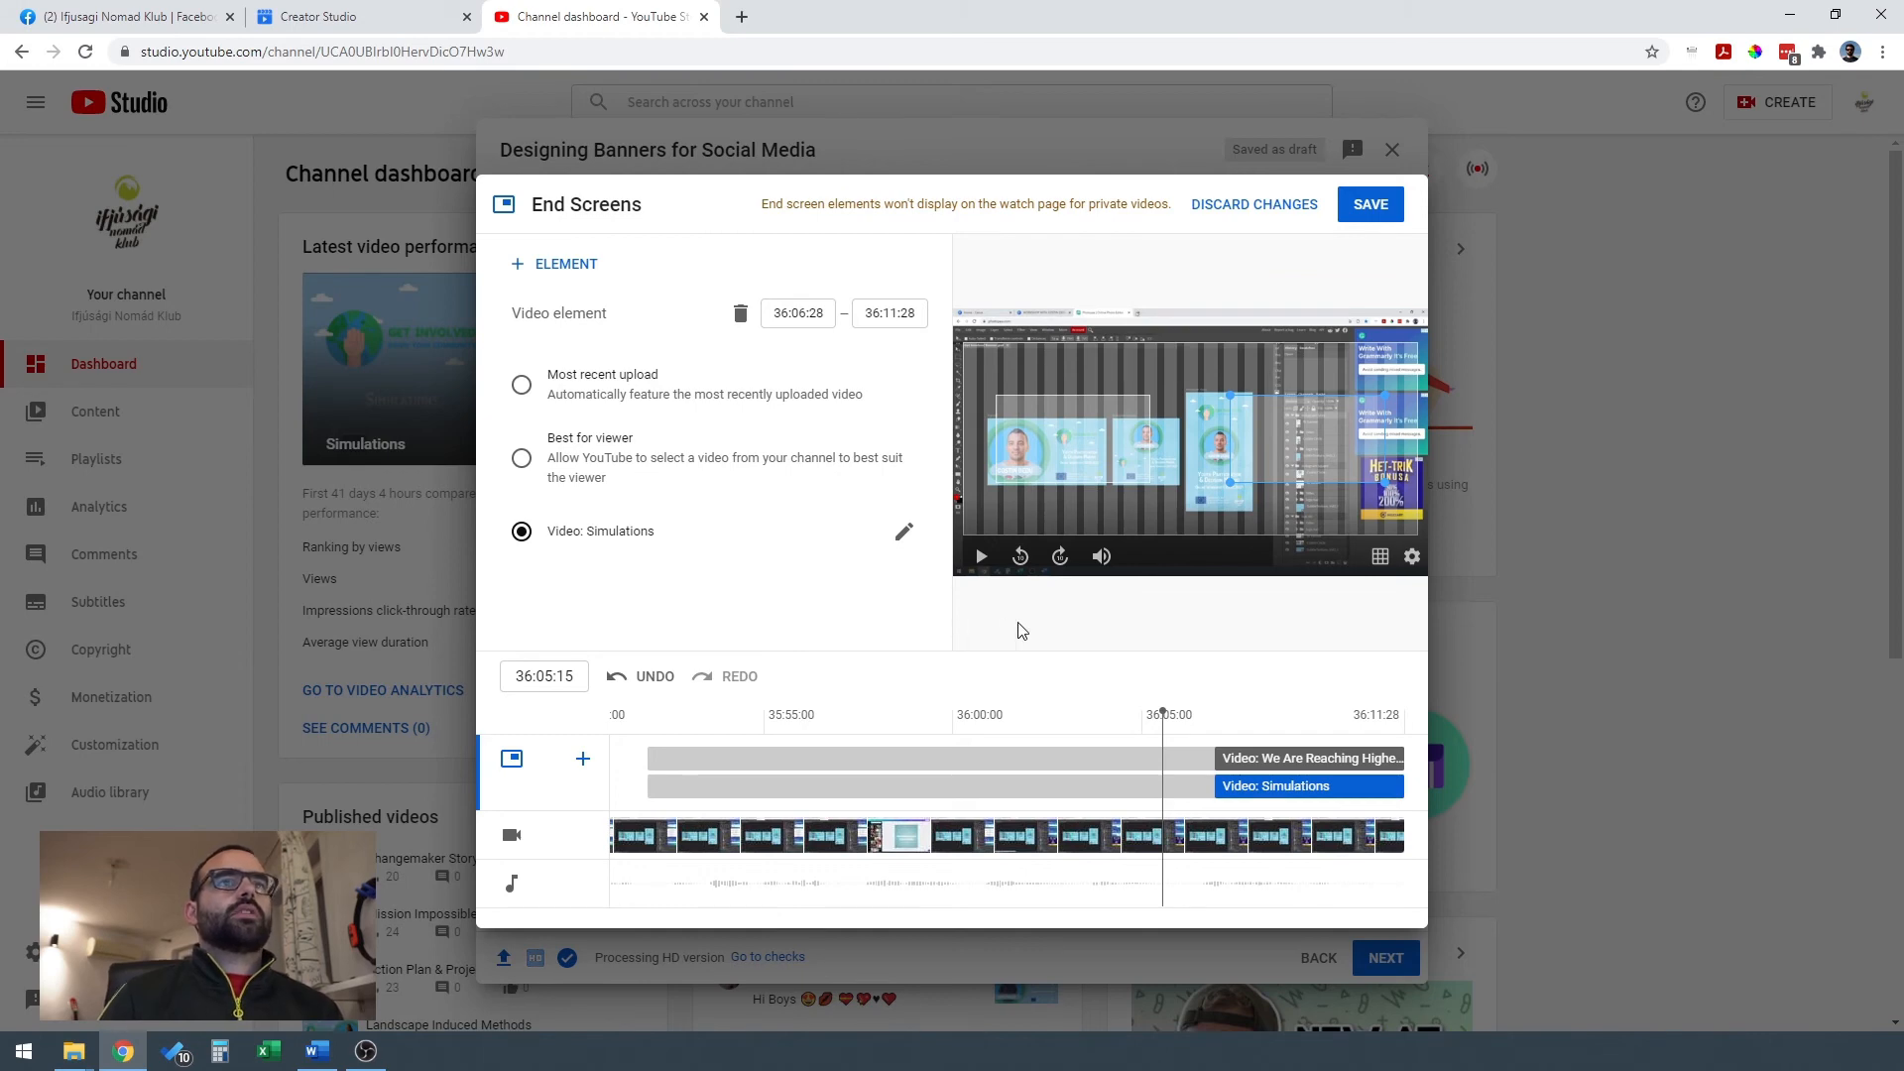
left_click(981, 556)
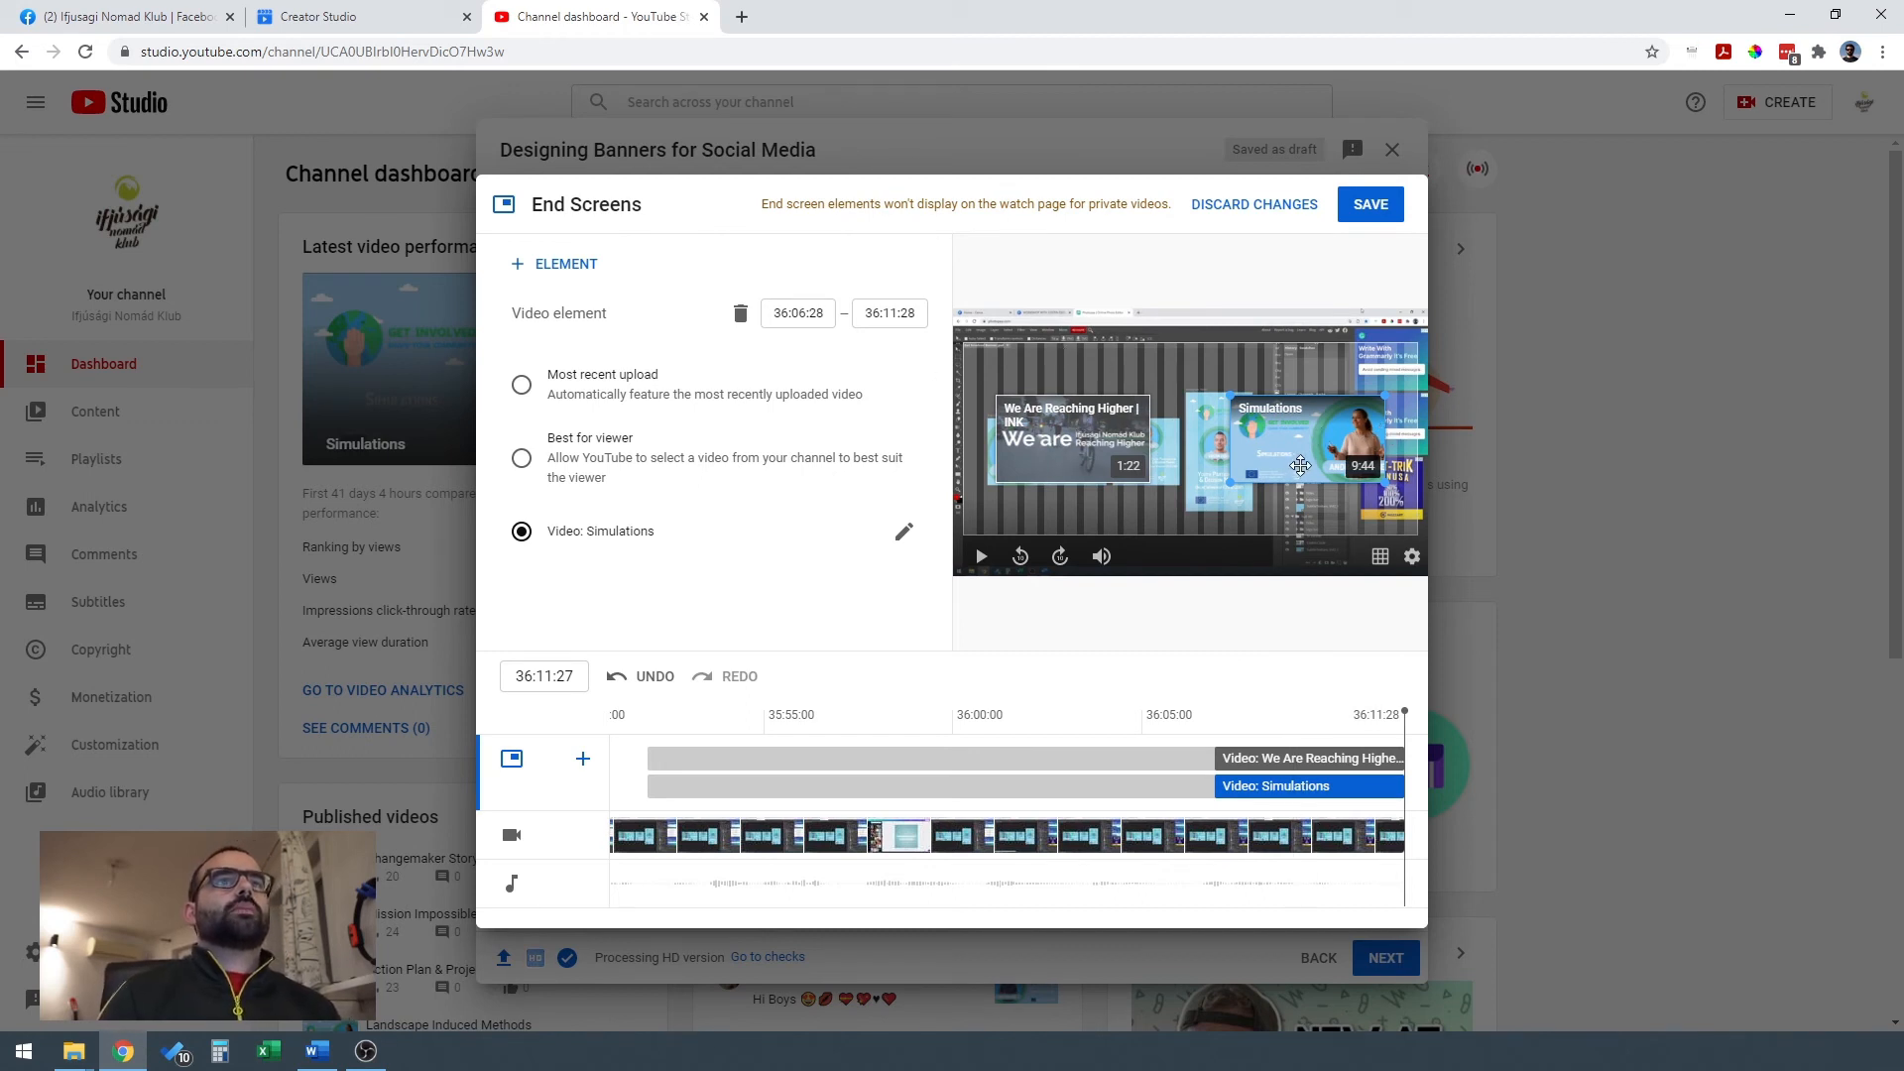
left_click(1374, 205)
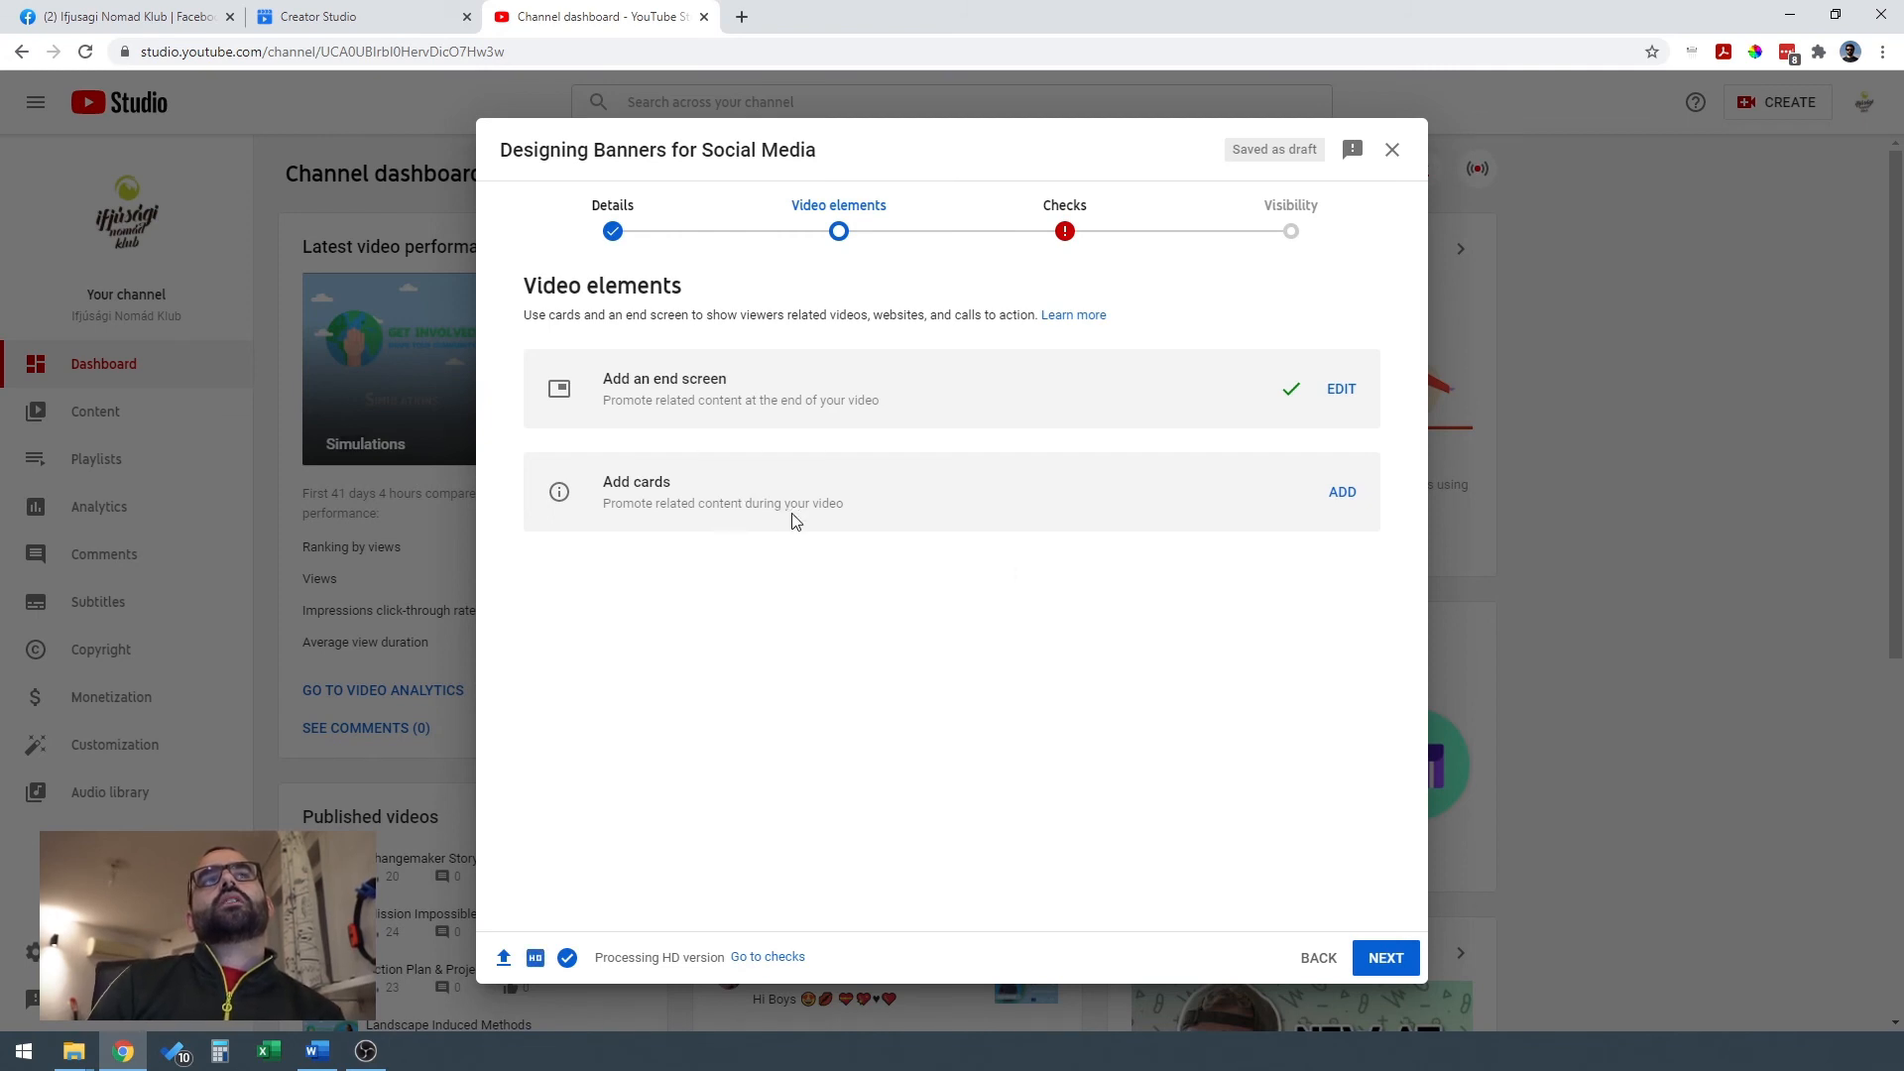
Add a playlist card for Get Involved Shape Your Community at 00:00:00 and preview its expanded view.
left_click(1344, 493)
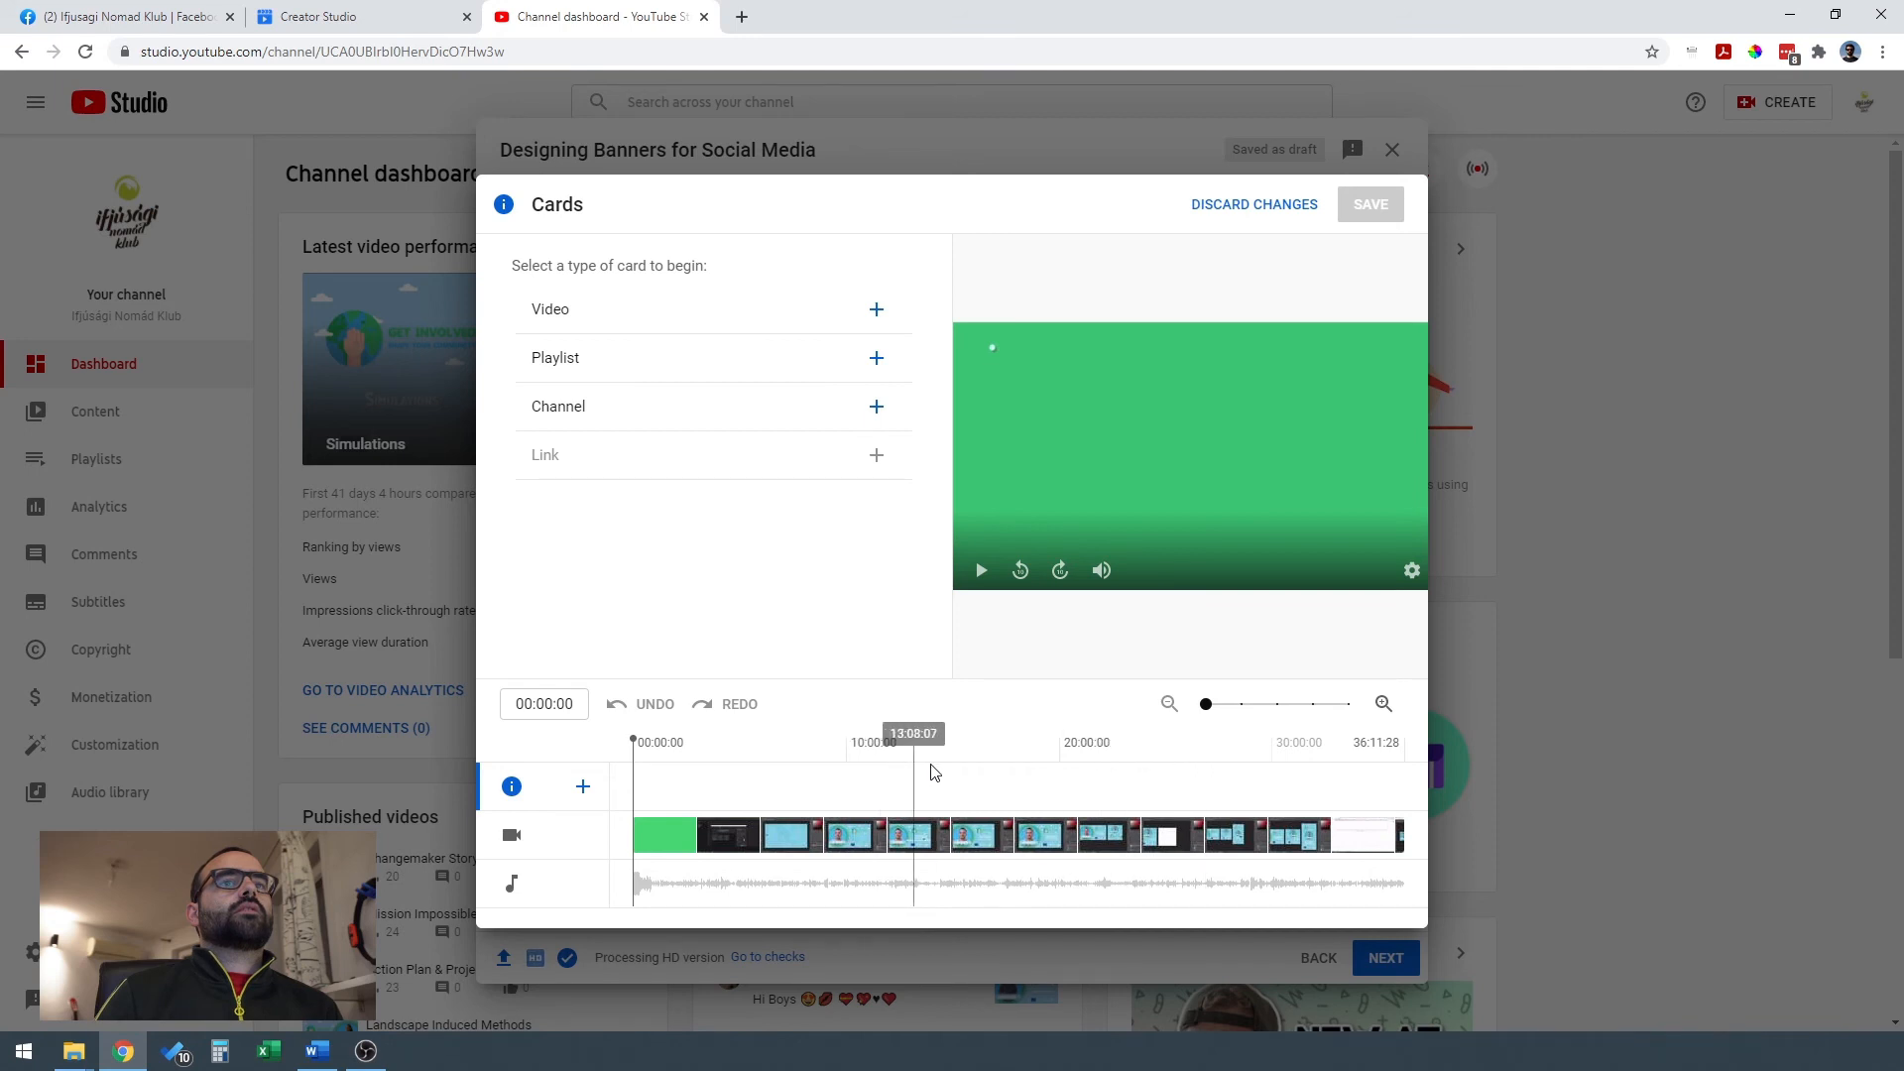
left_click(1086, 772)
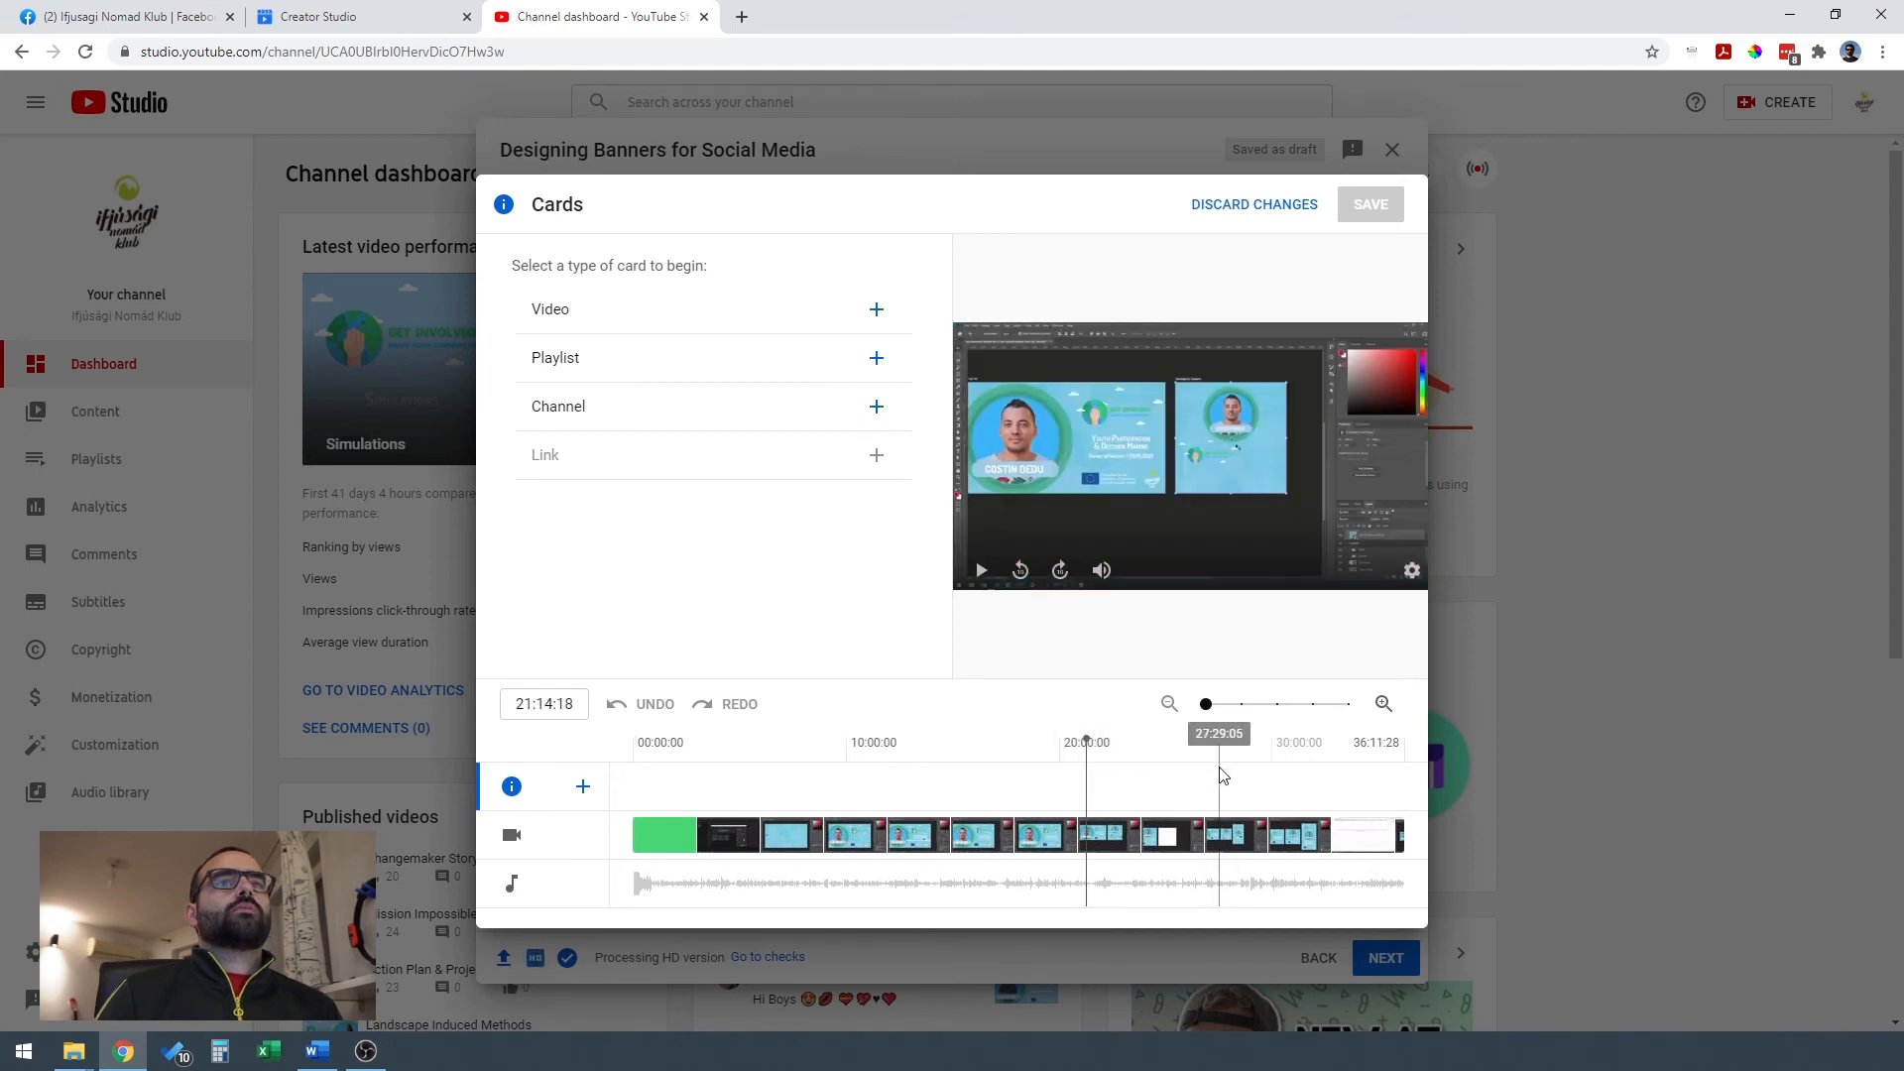
left_click_drag(1186, 759, 1324, 765)
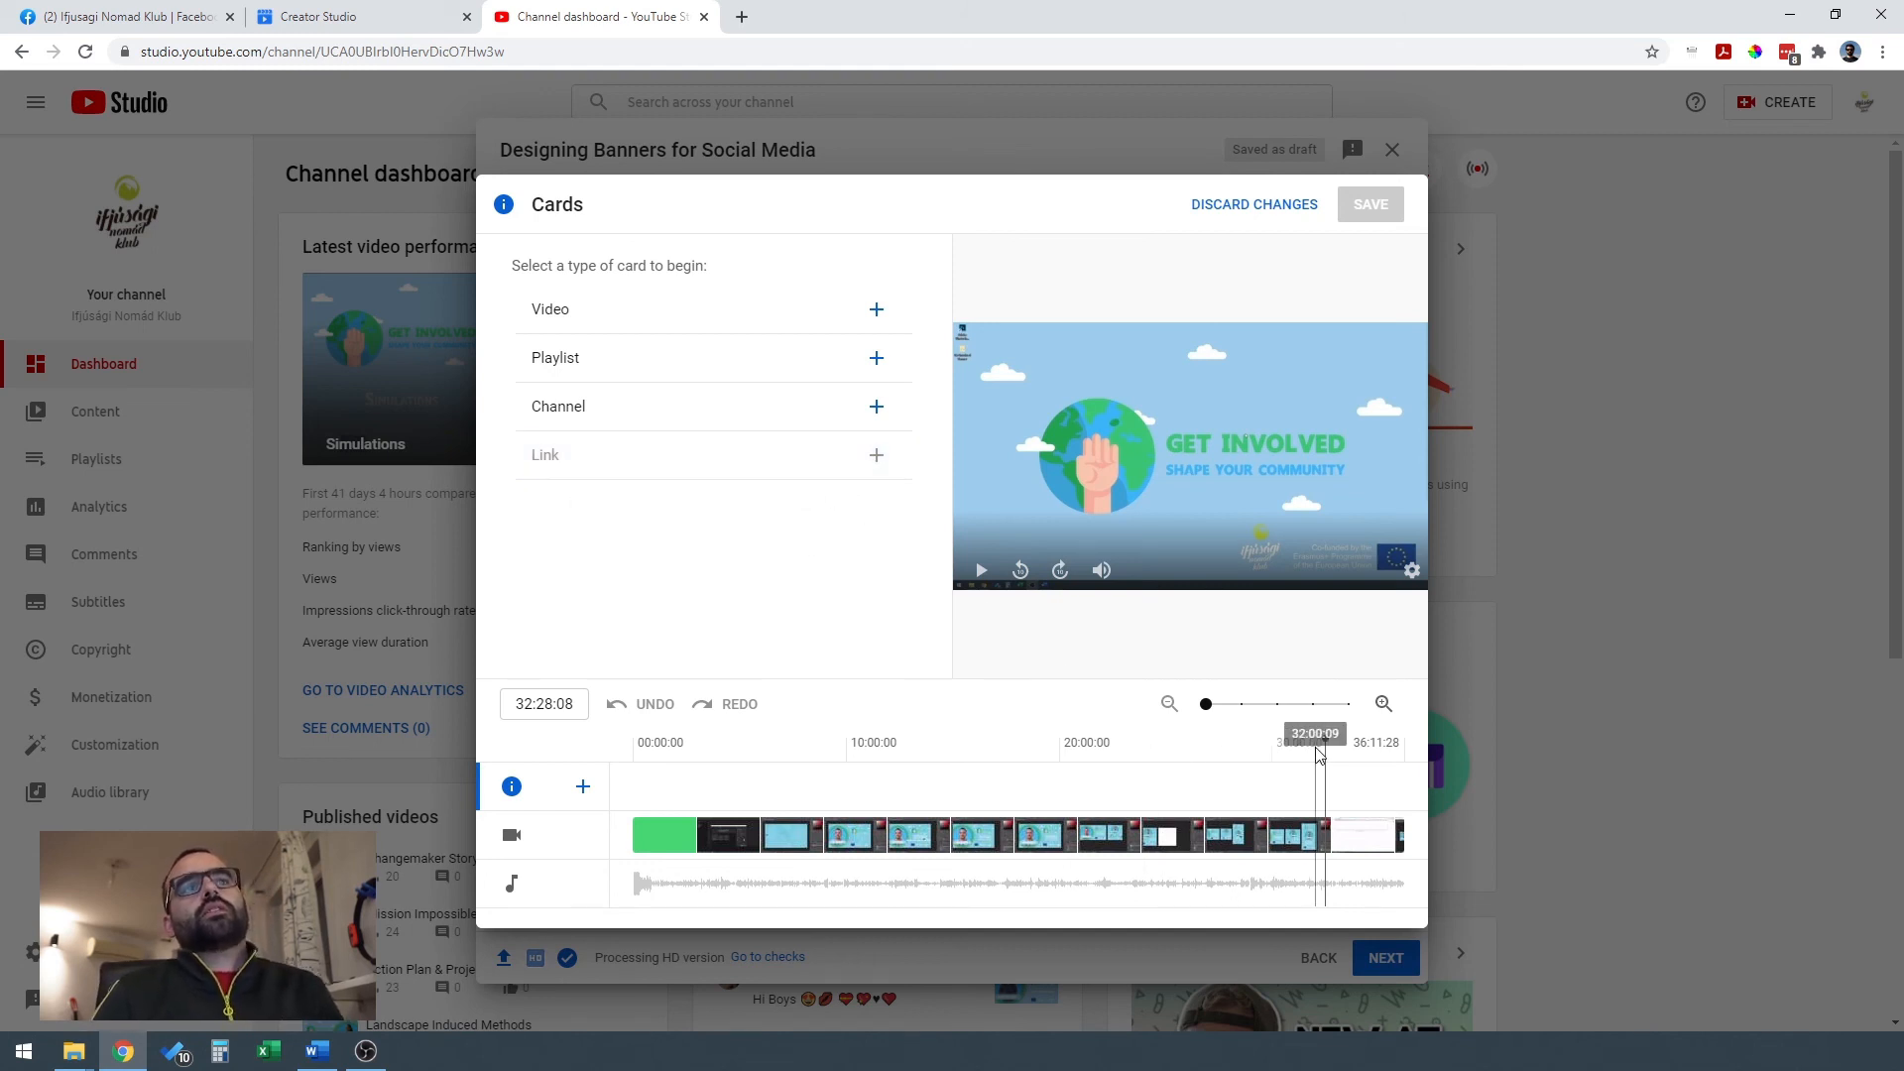
left_click_drag(1326, 736, 626, 758)
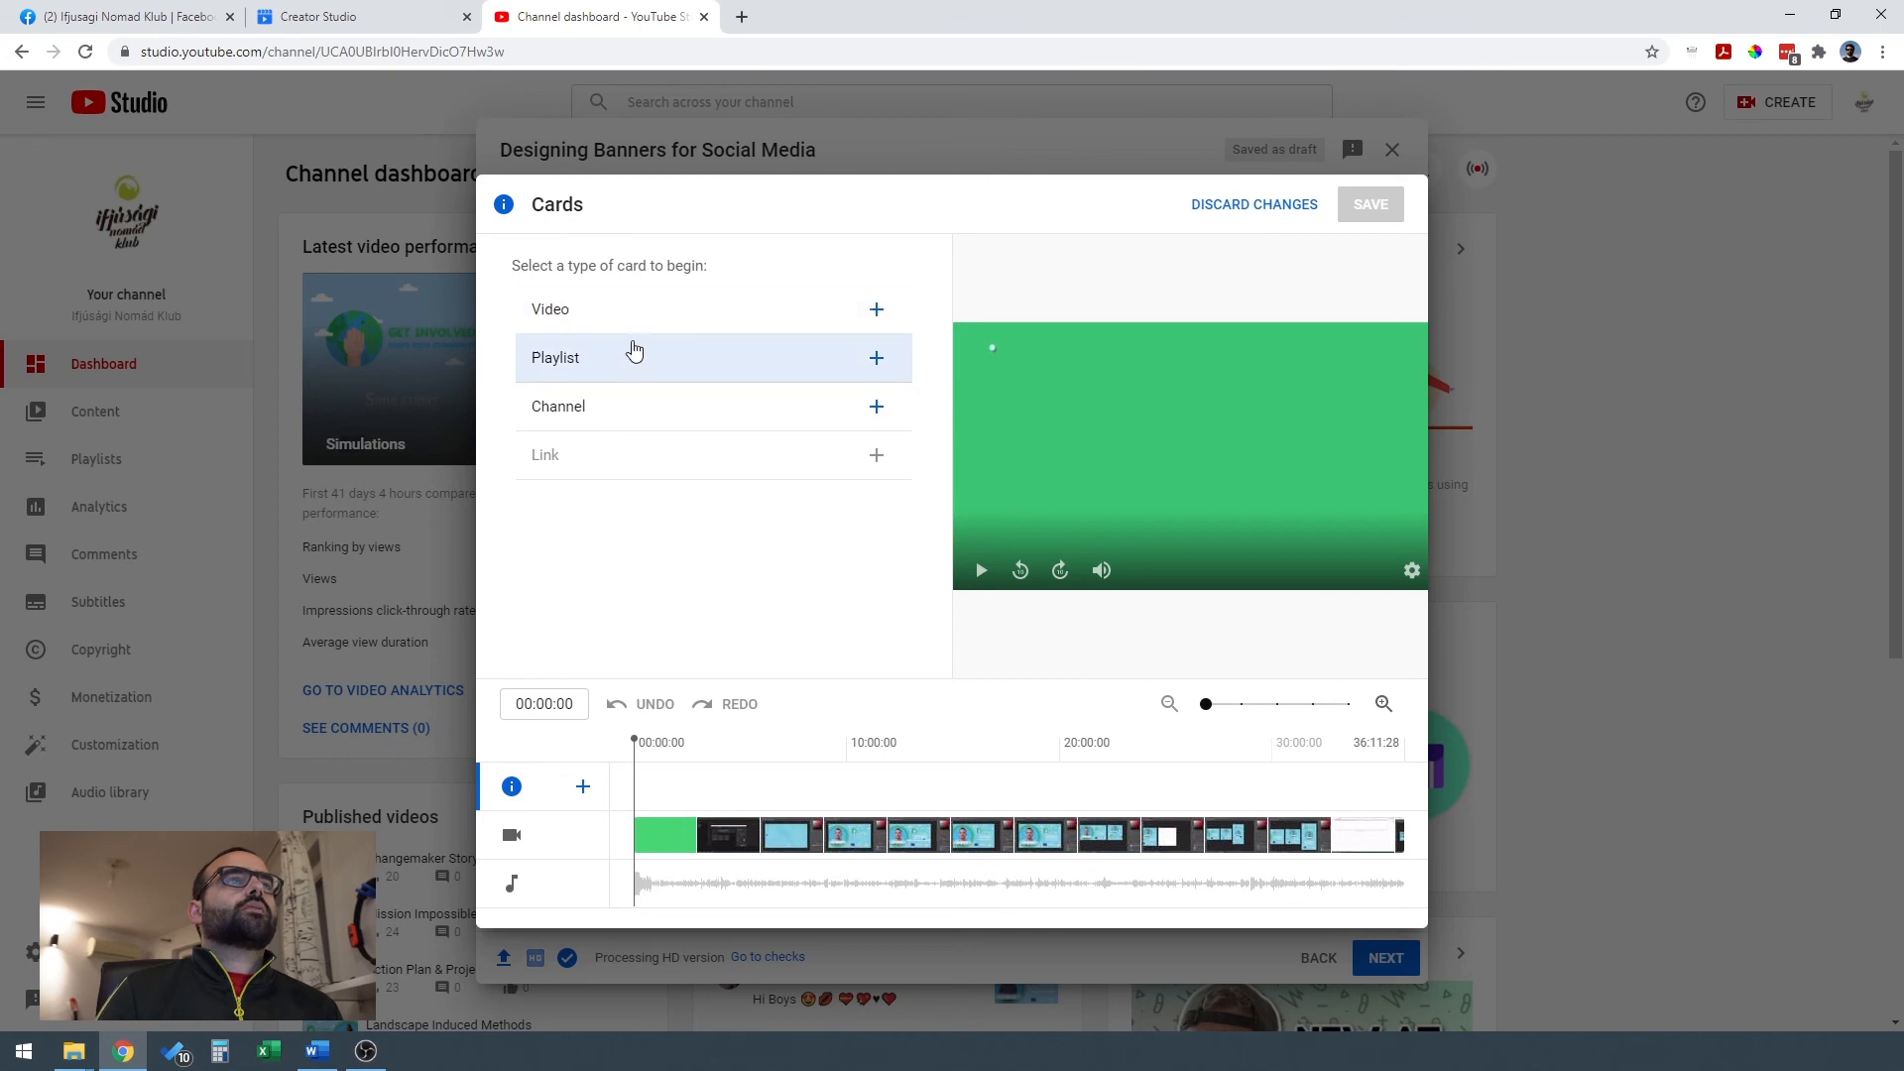
left_click(879, 361)
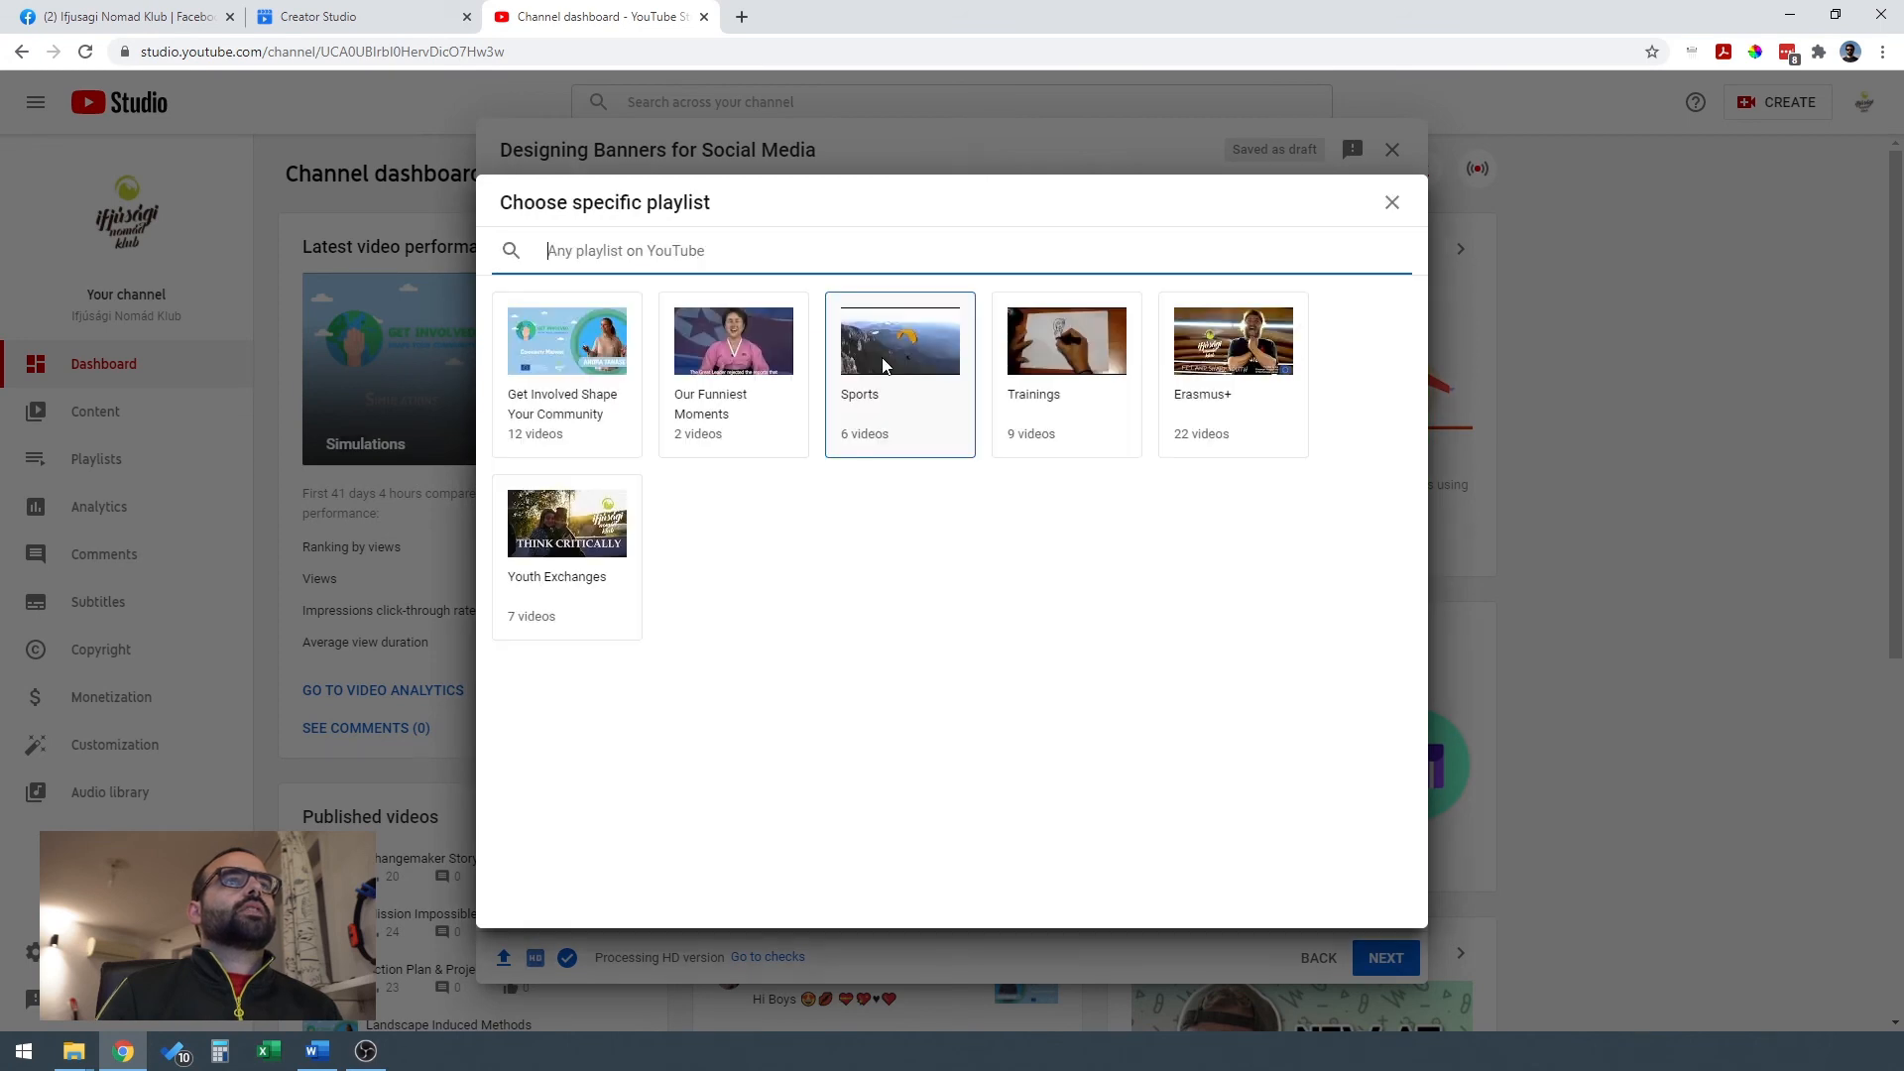
left_click(595, 369)
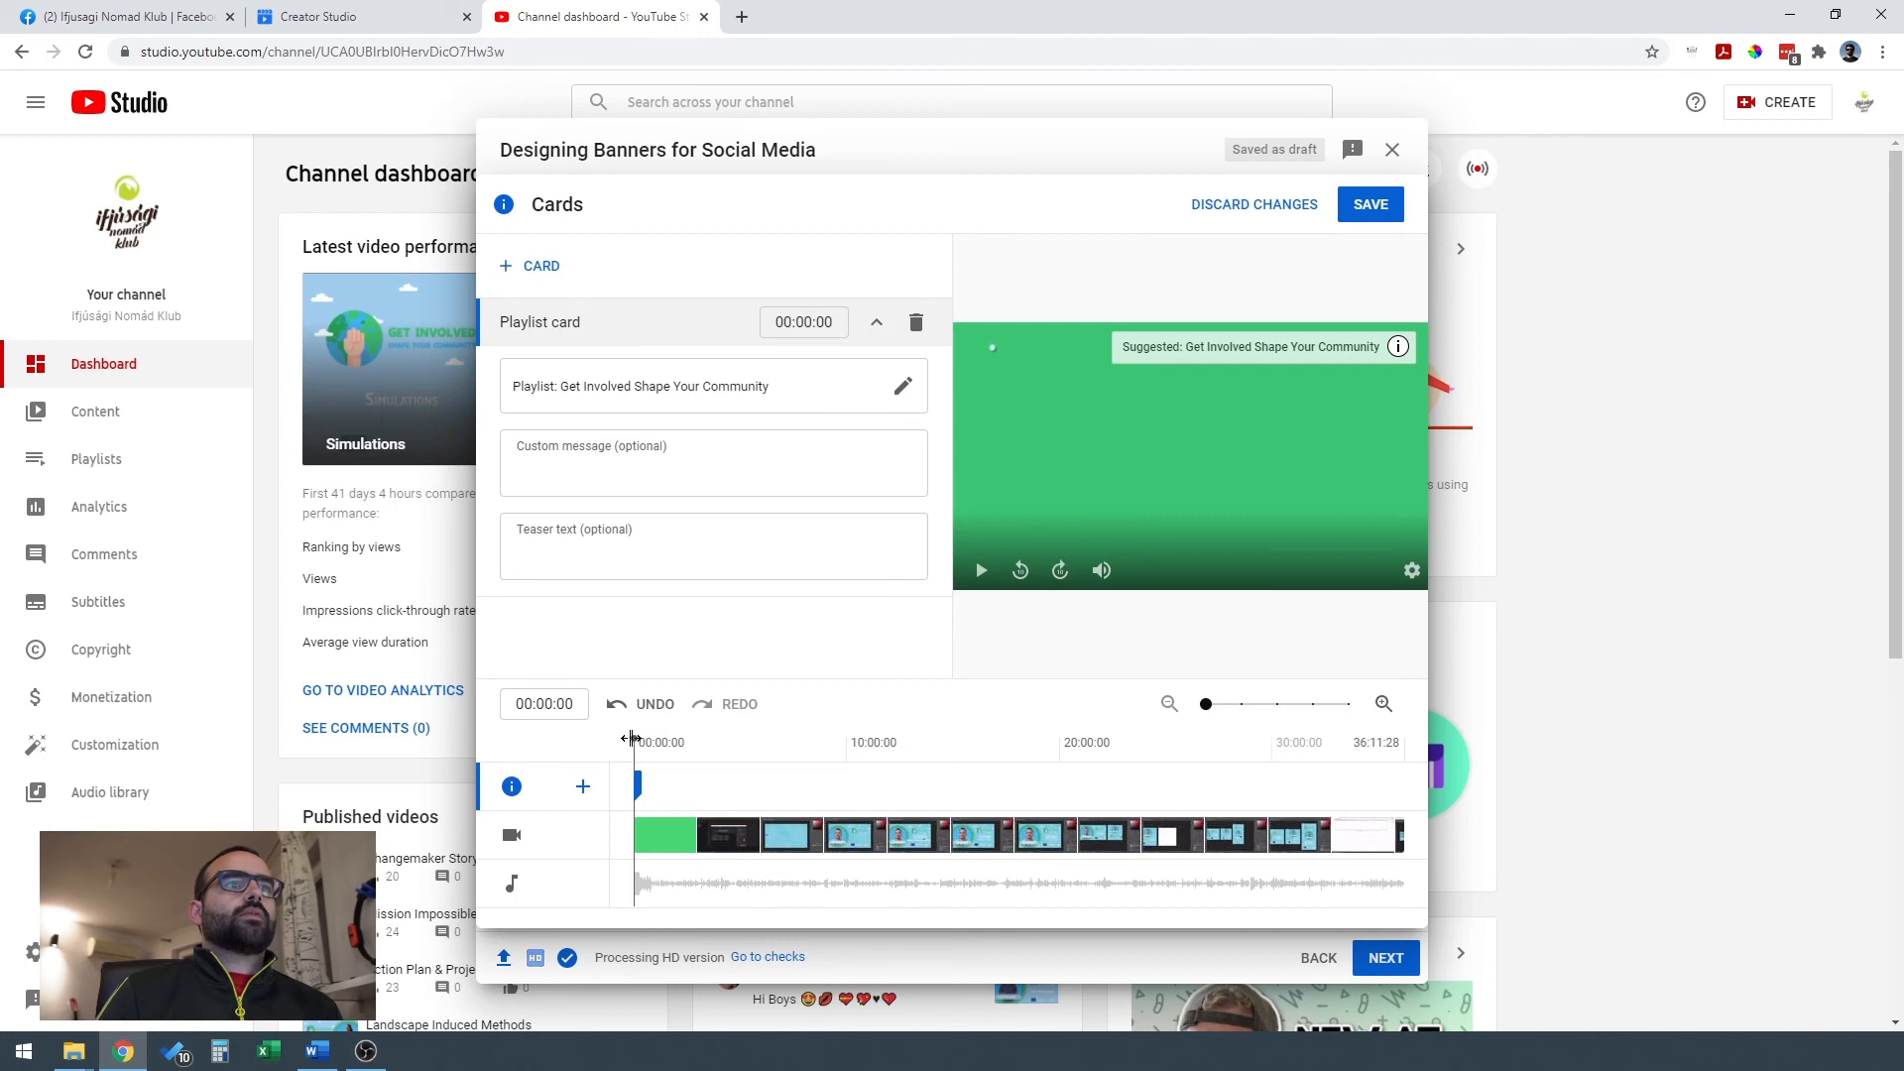
left_click_drag(640, 784, 641, 776)
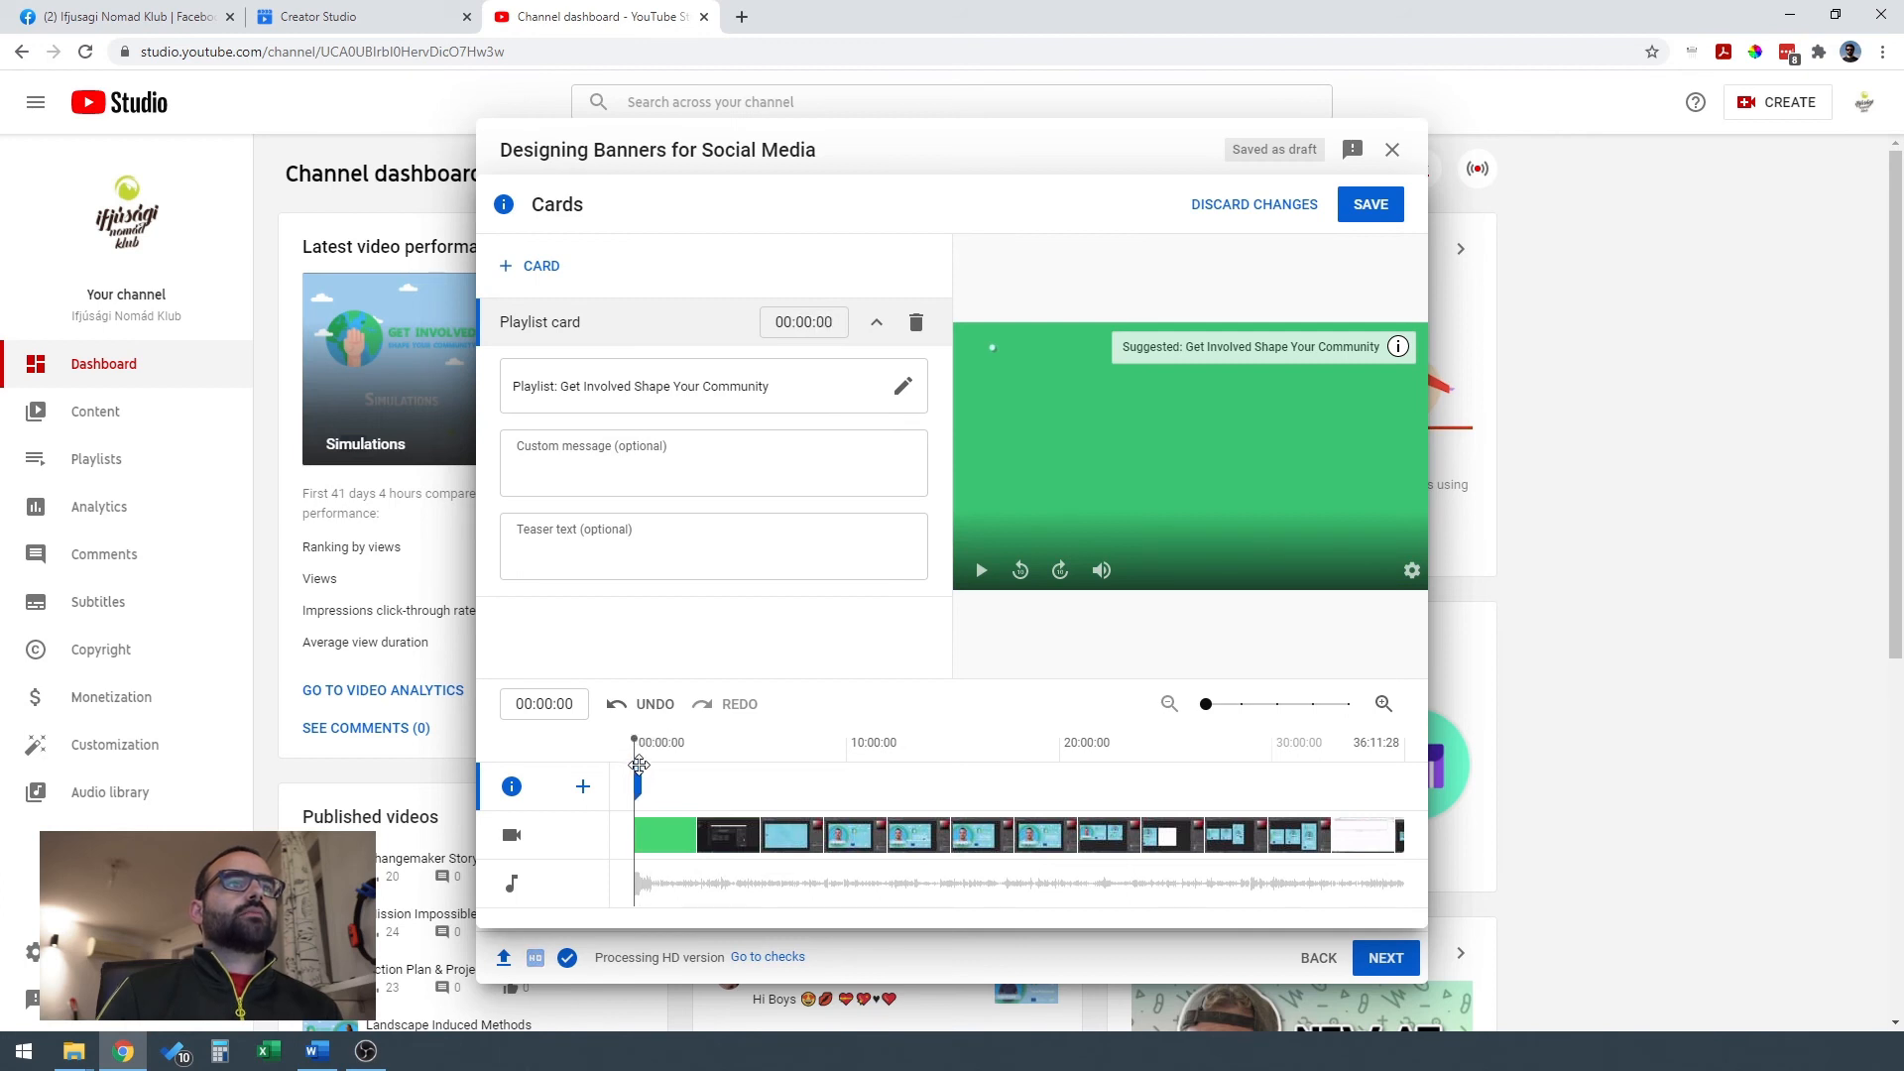
left_click(1398, 349)
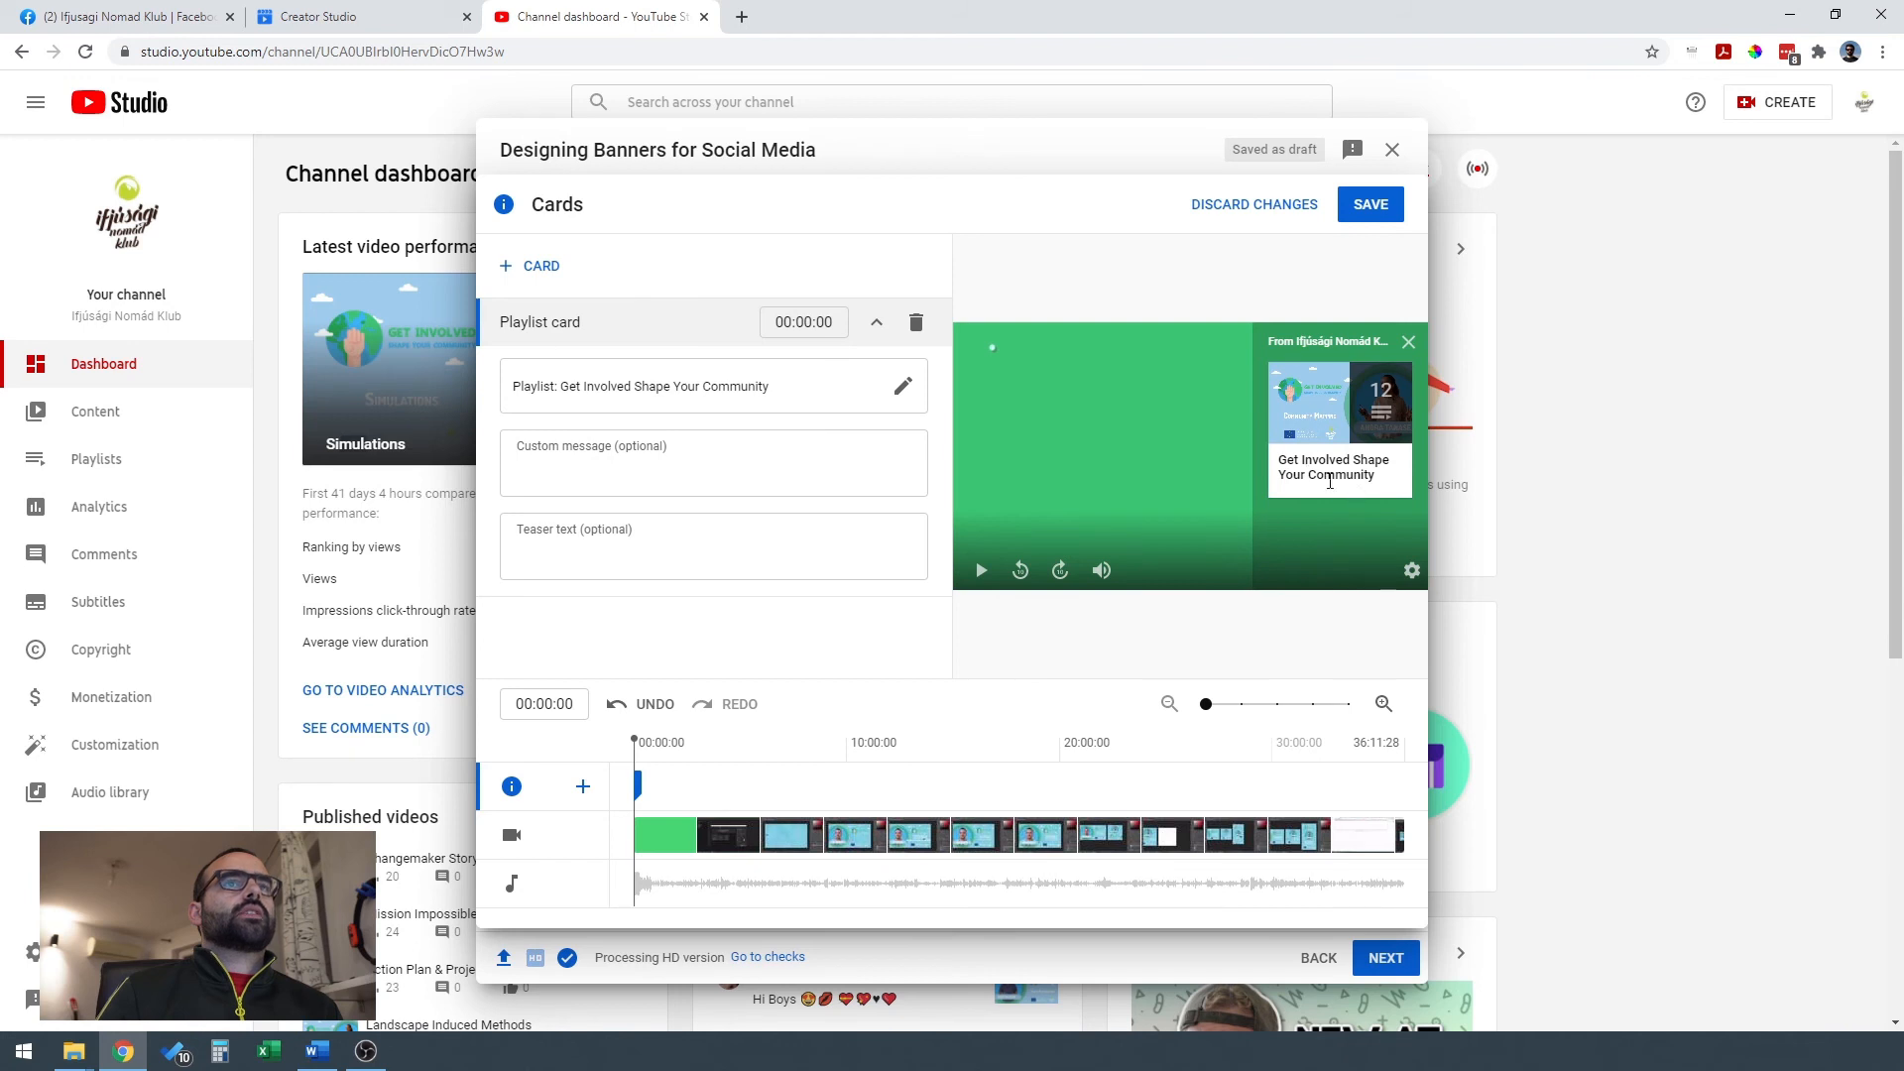
left_click(1408, 343)
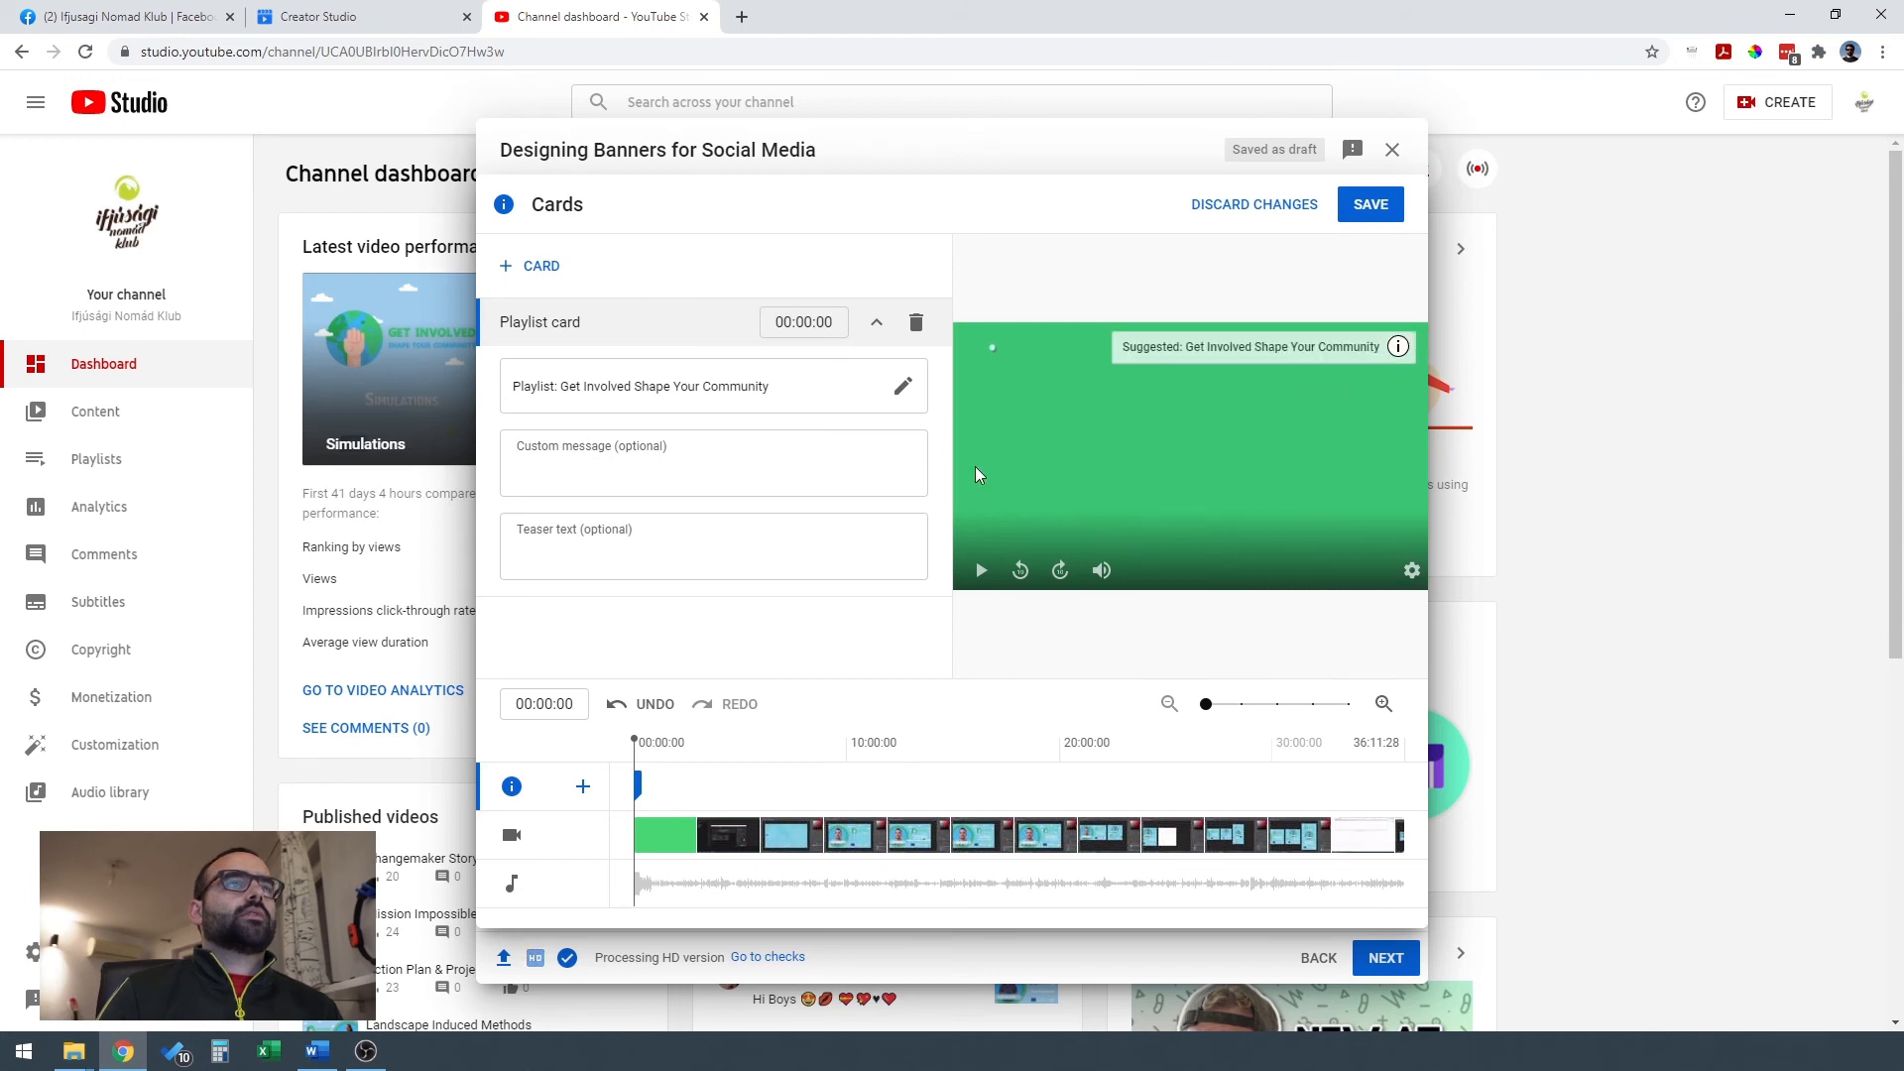
Give the playlist card the custom message "See more tutorials here" and the teaser text "Watch more tutorials here!".
left_click(699, 468)
type("See more tutorials here")
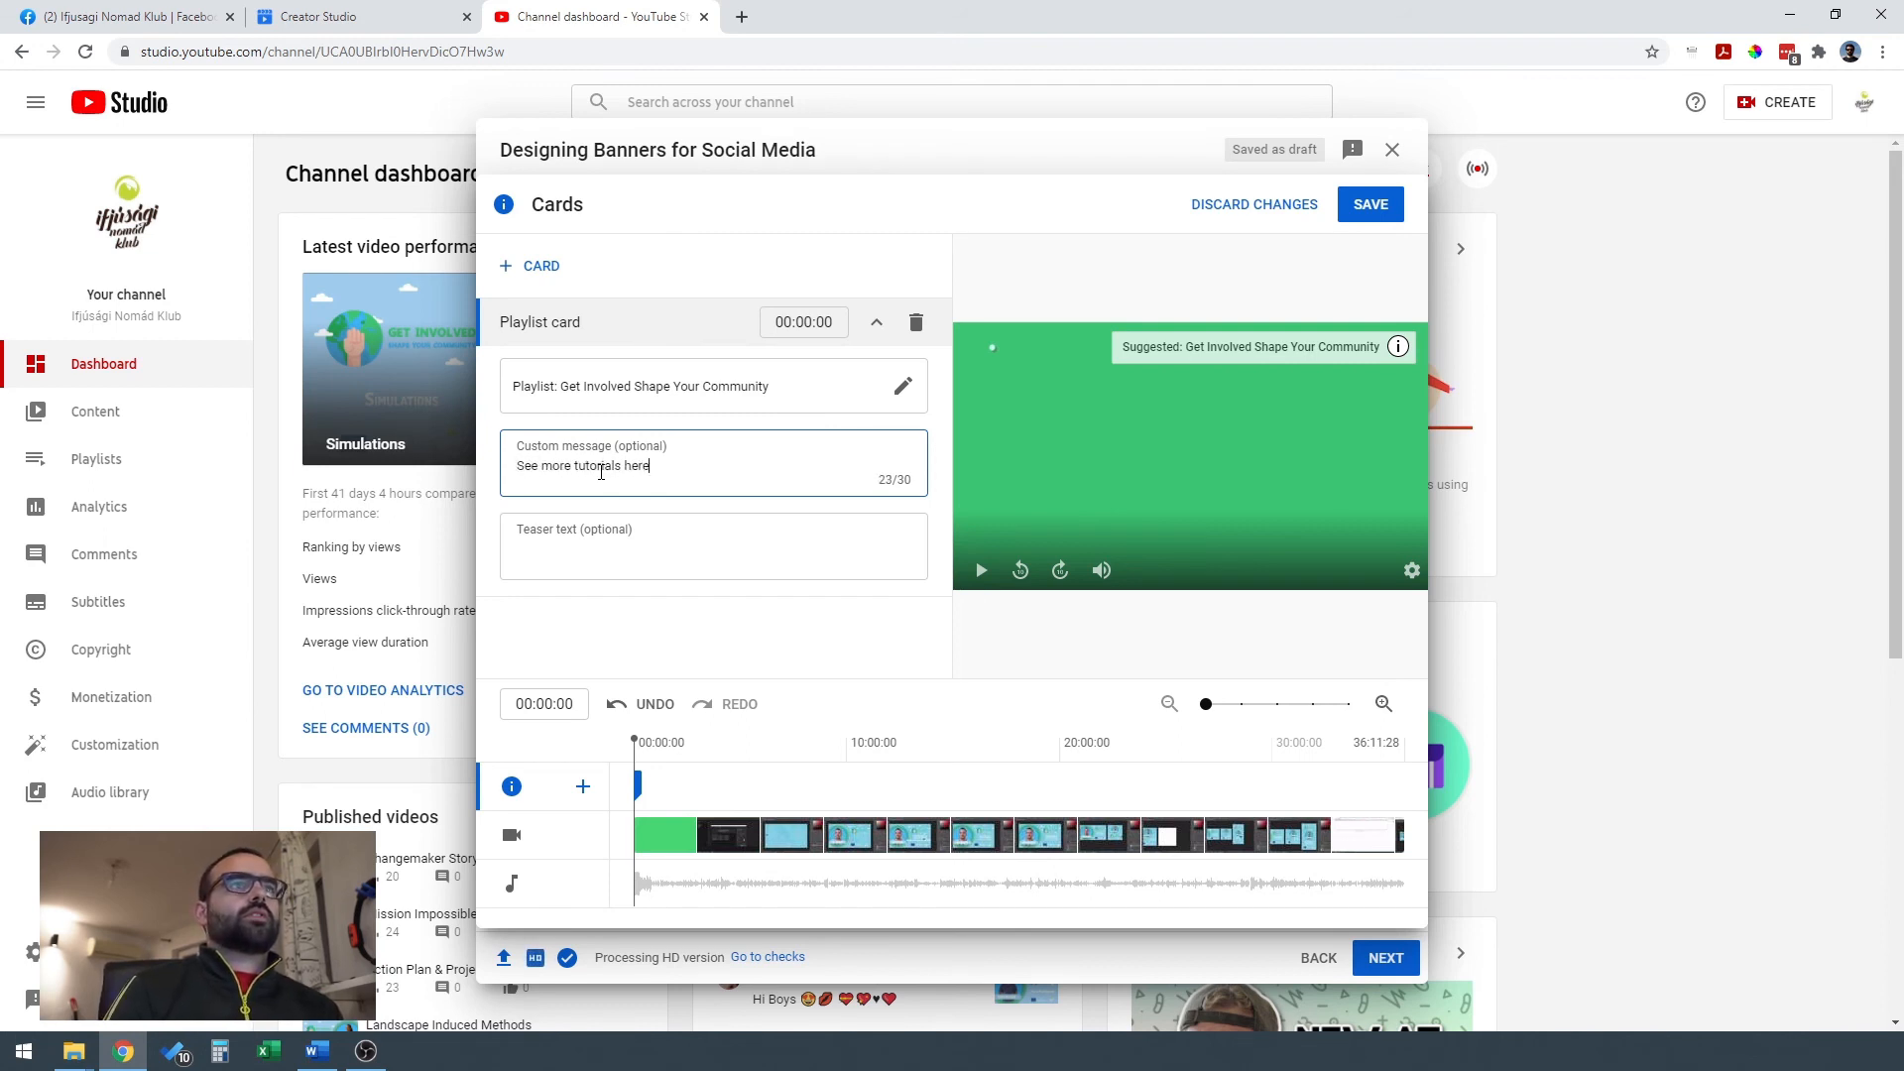
left_click(663, 545)
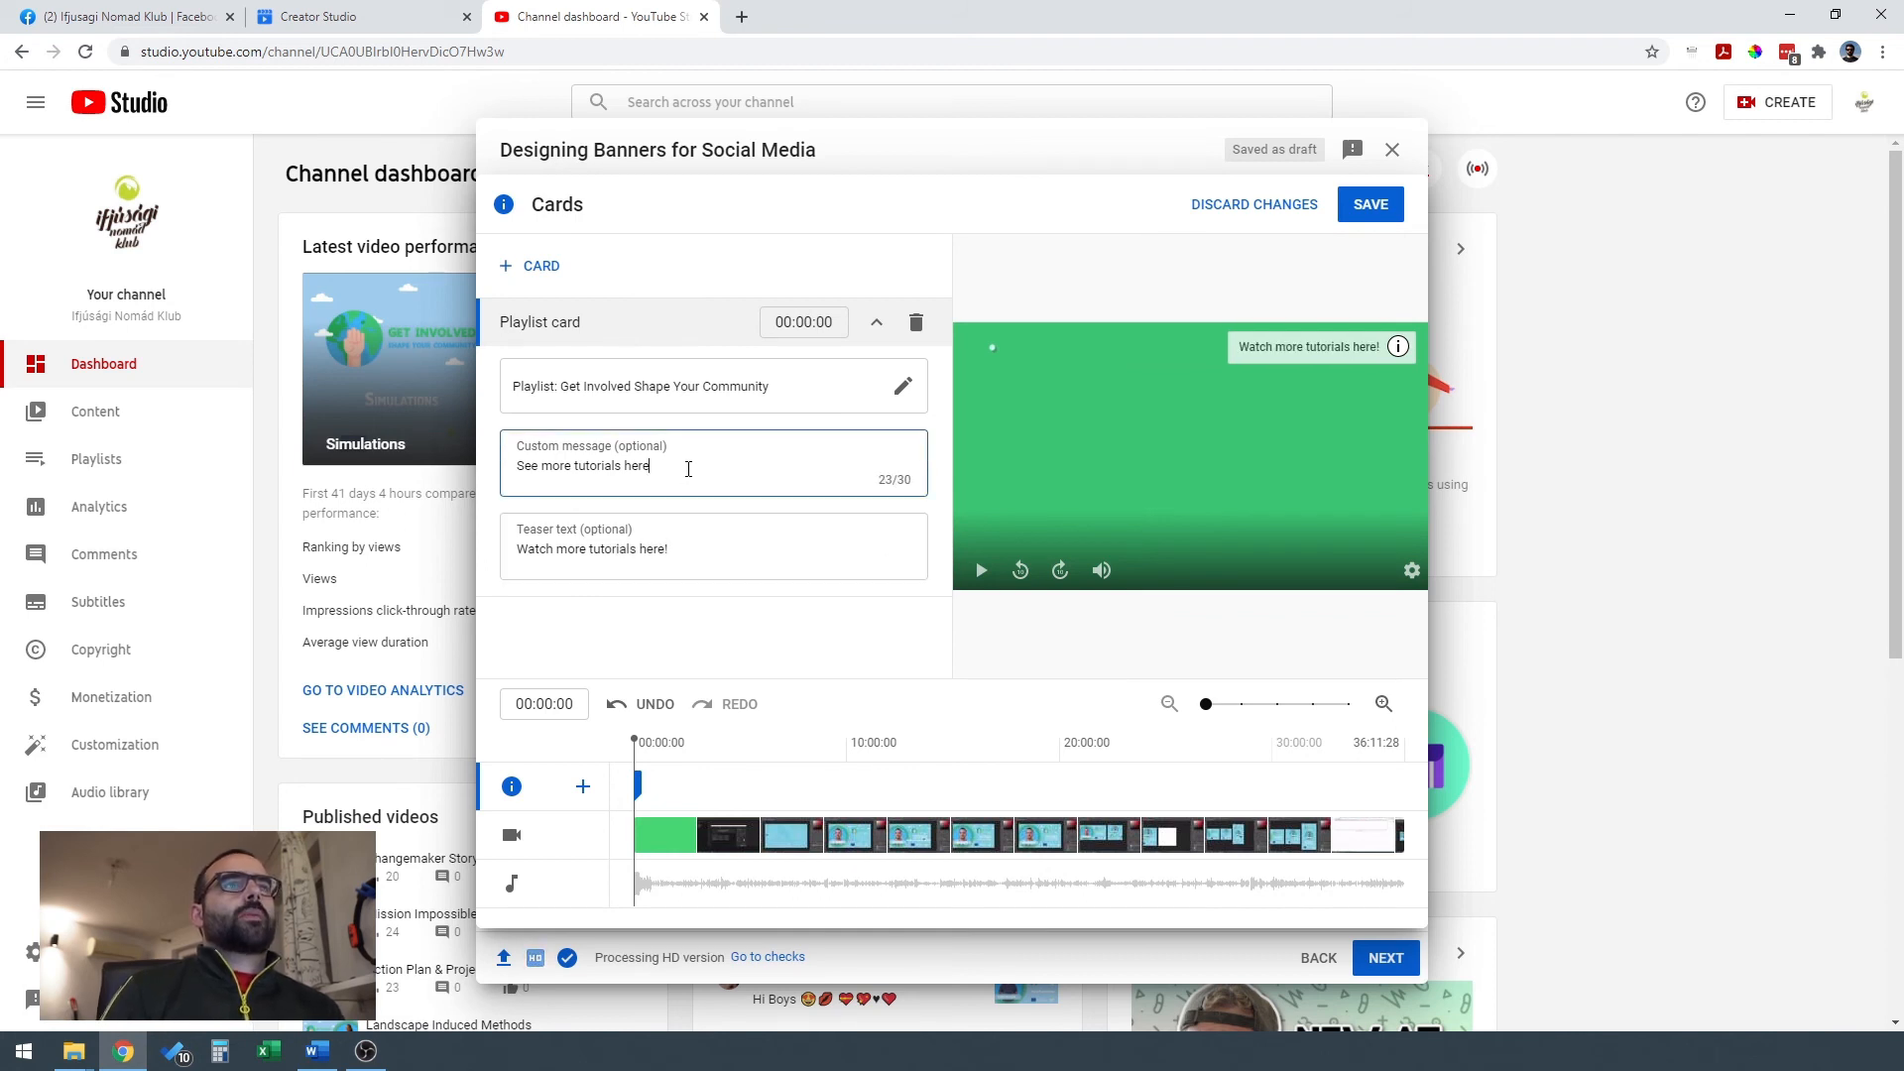
Replace the playlist card's custom message with "Check our tutorials playlist!", keeping it within the 30-character limit.
left_click_drag(688, 463, 430, 500)
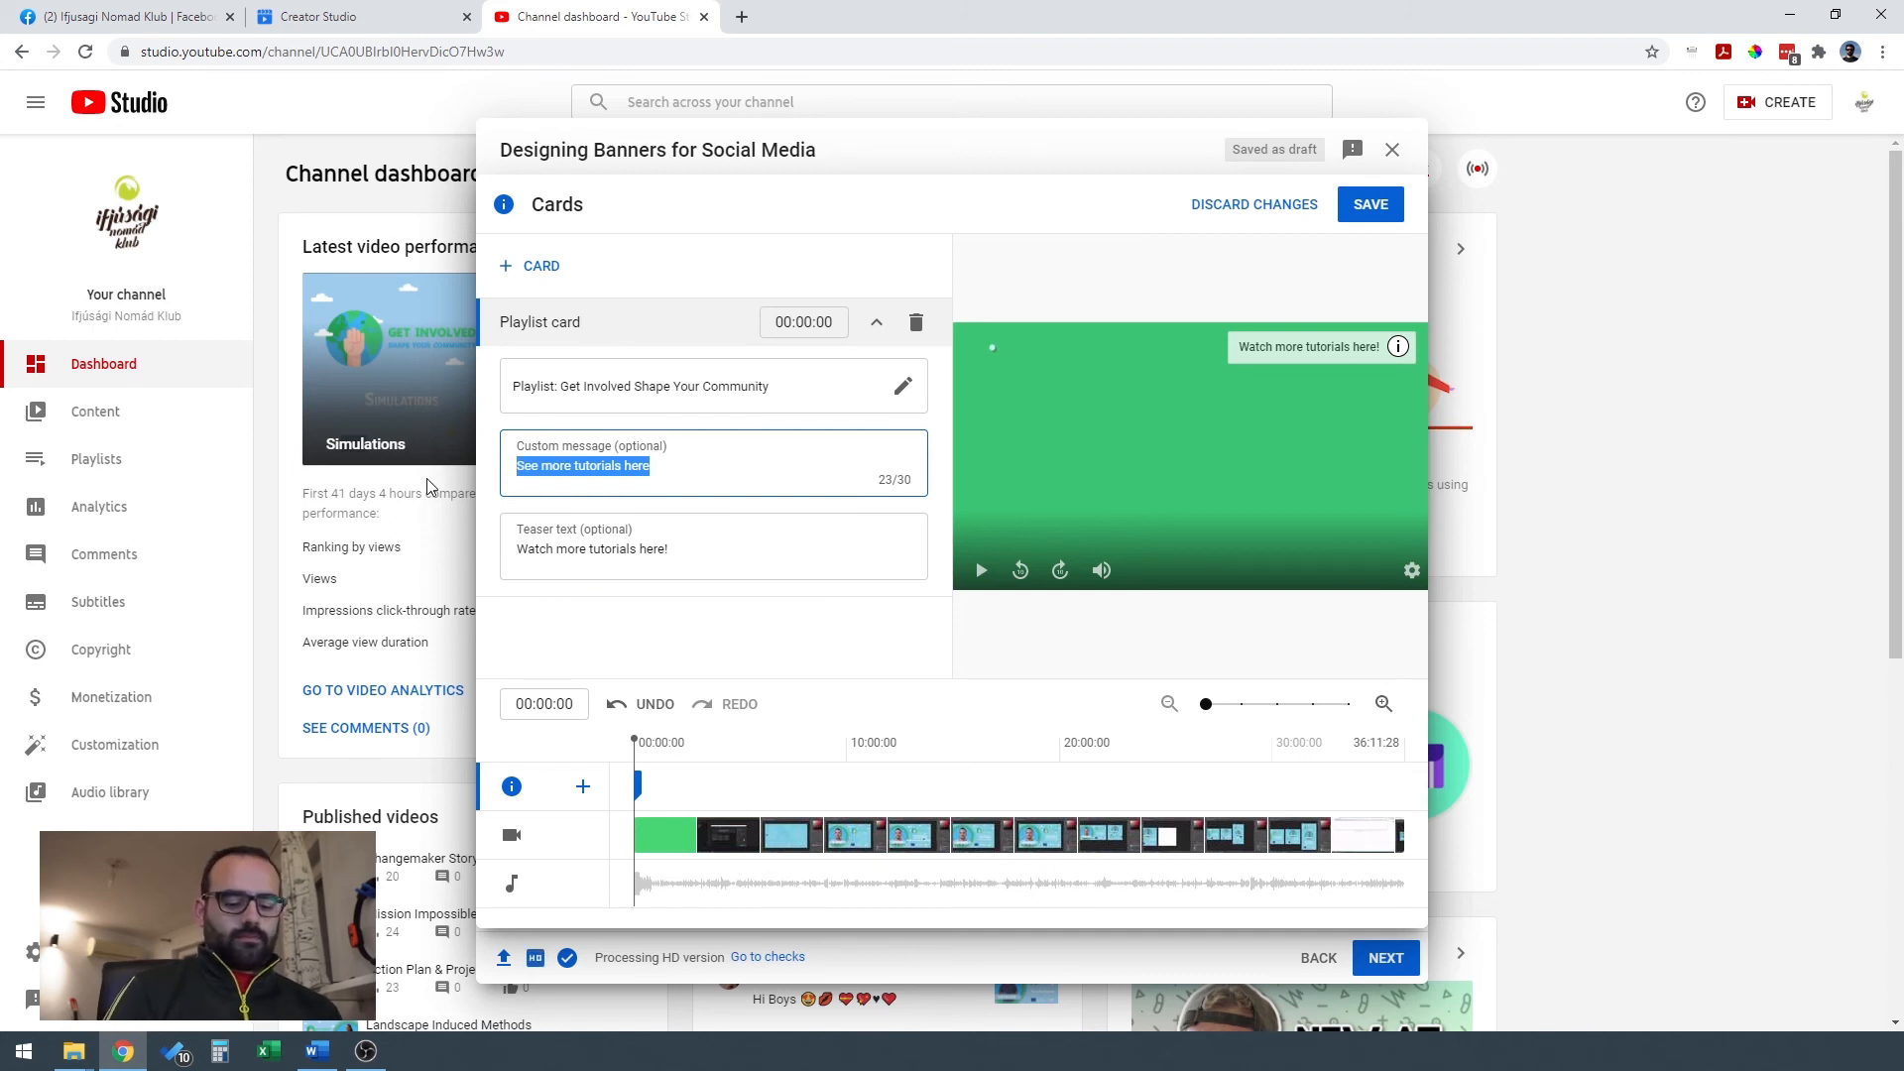
type("Check")
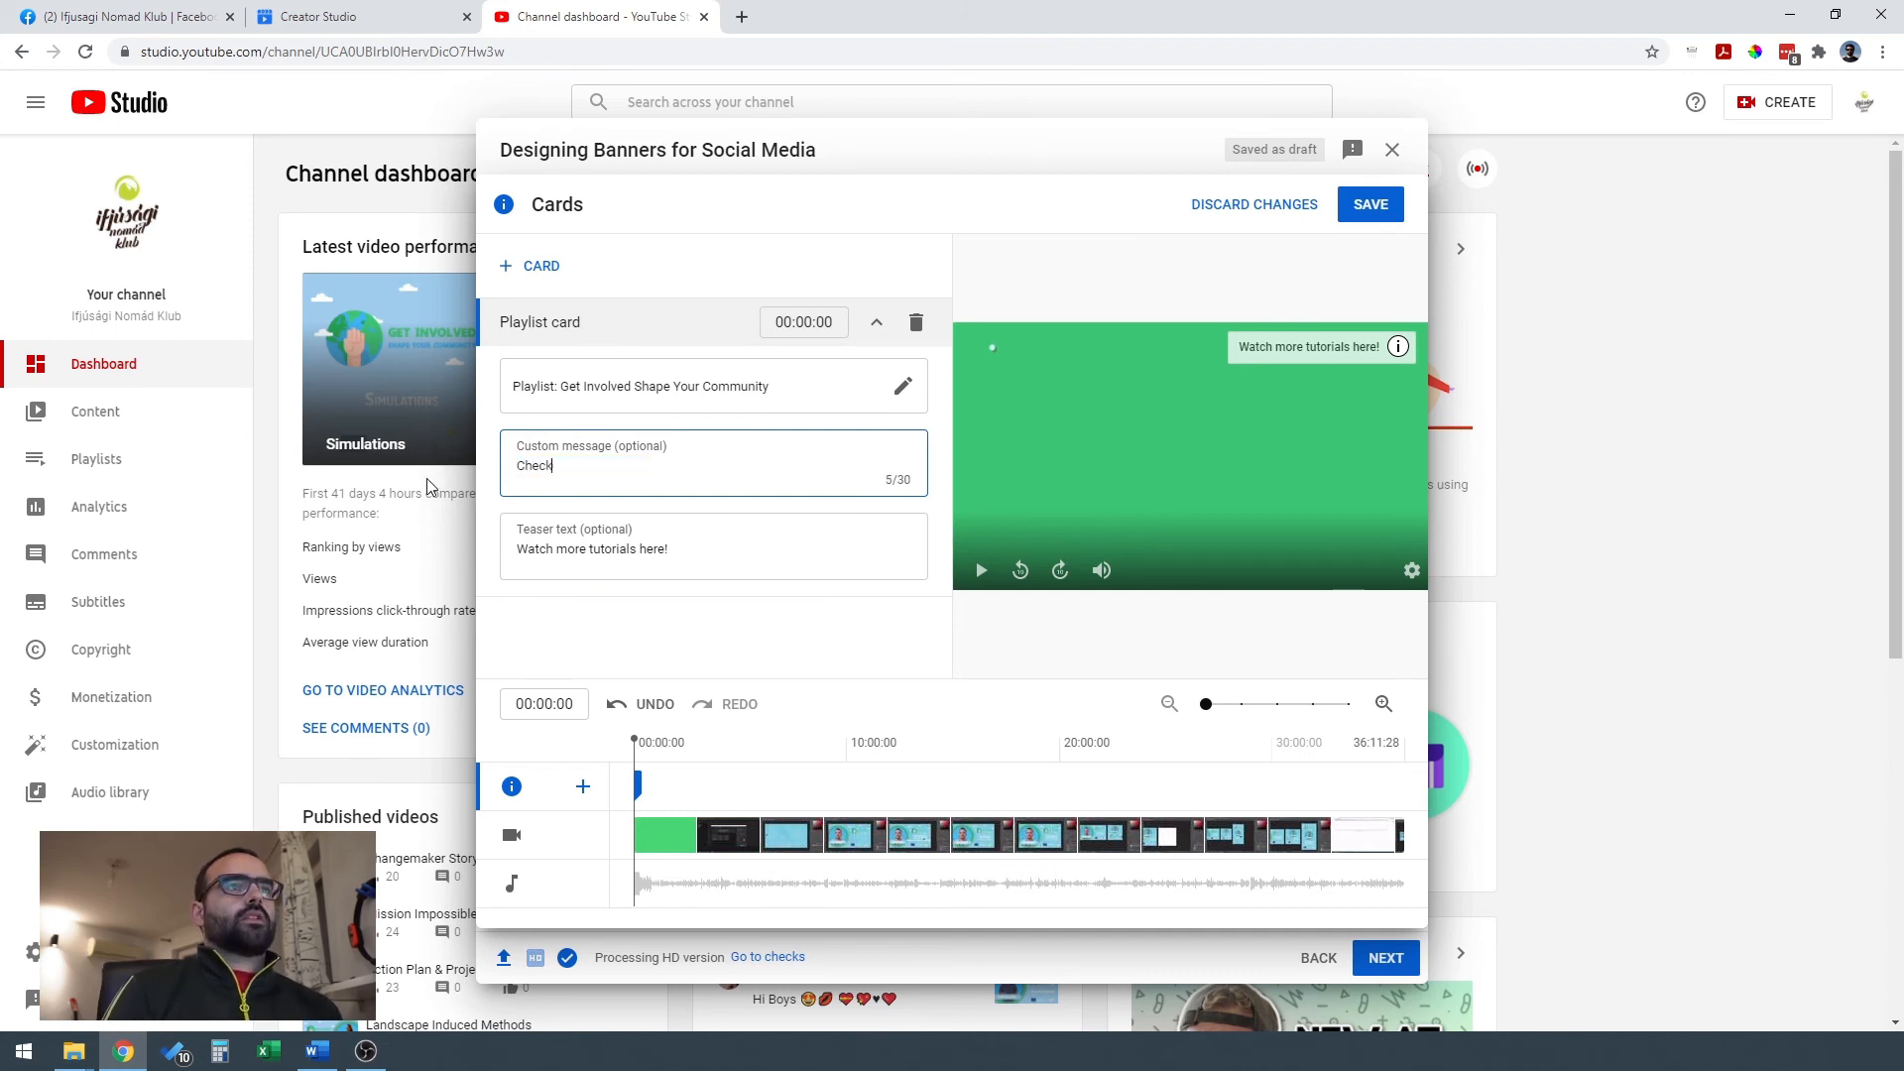
type(" out the playl")
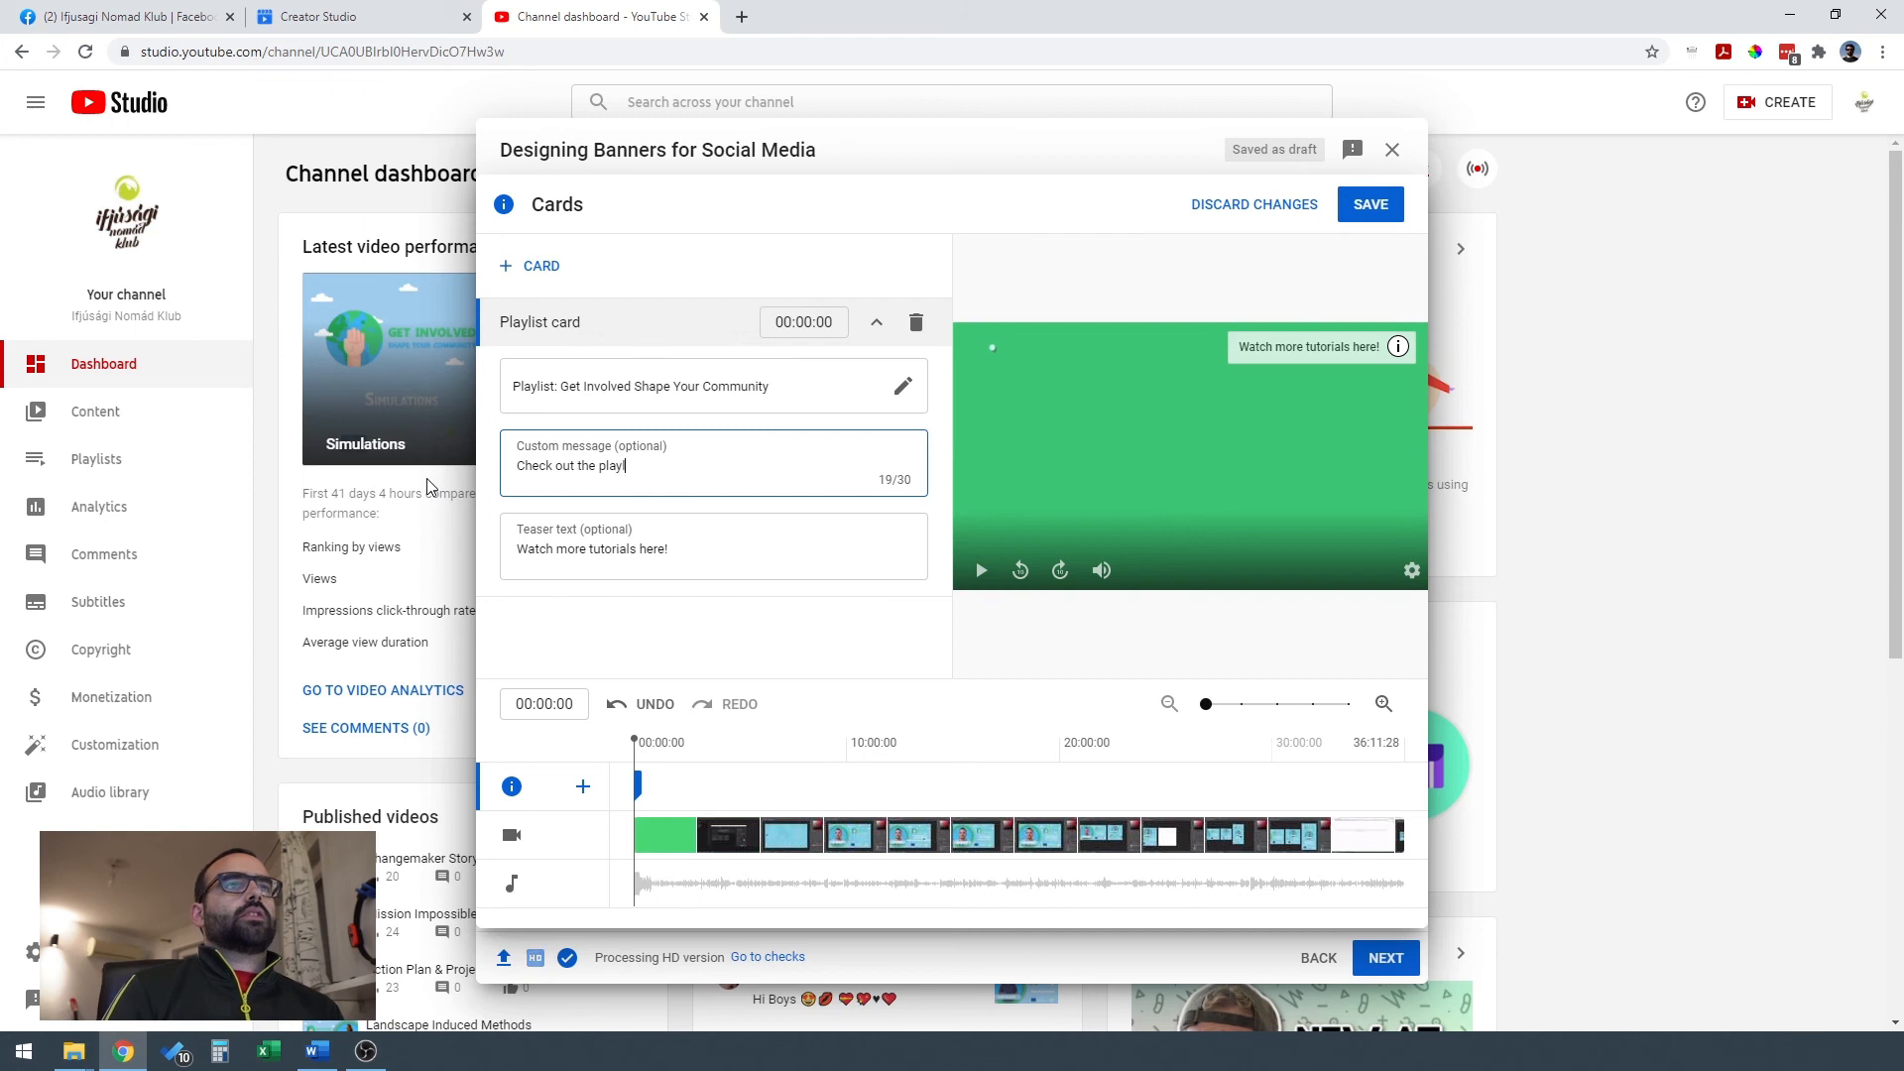
type("ist with all the tuto")
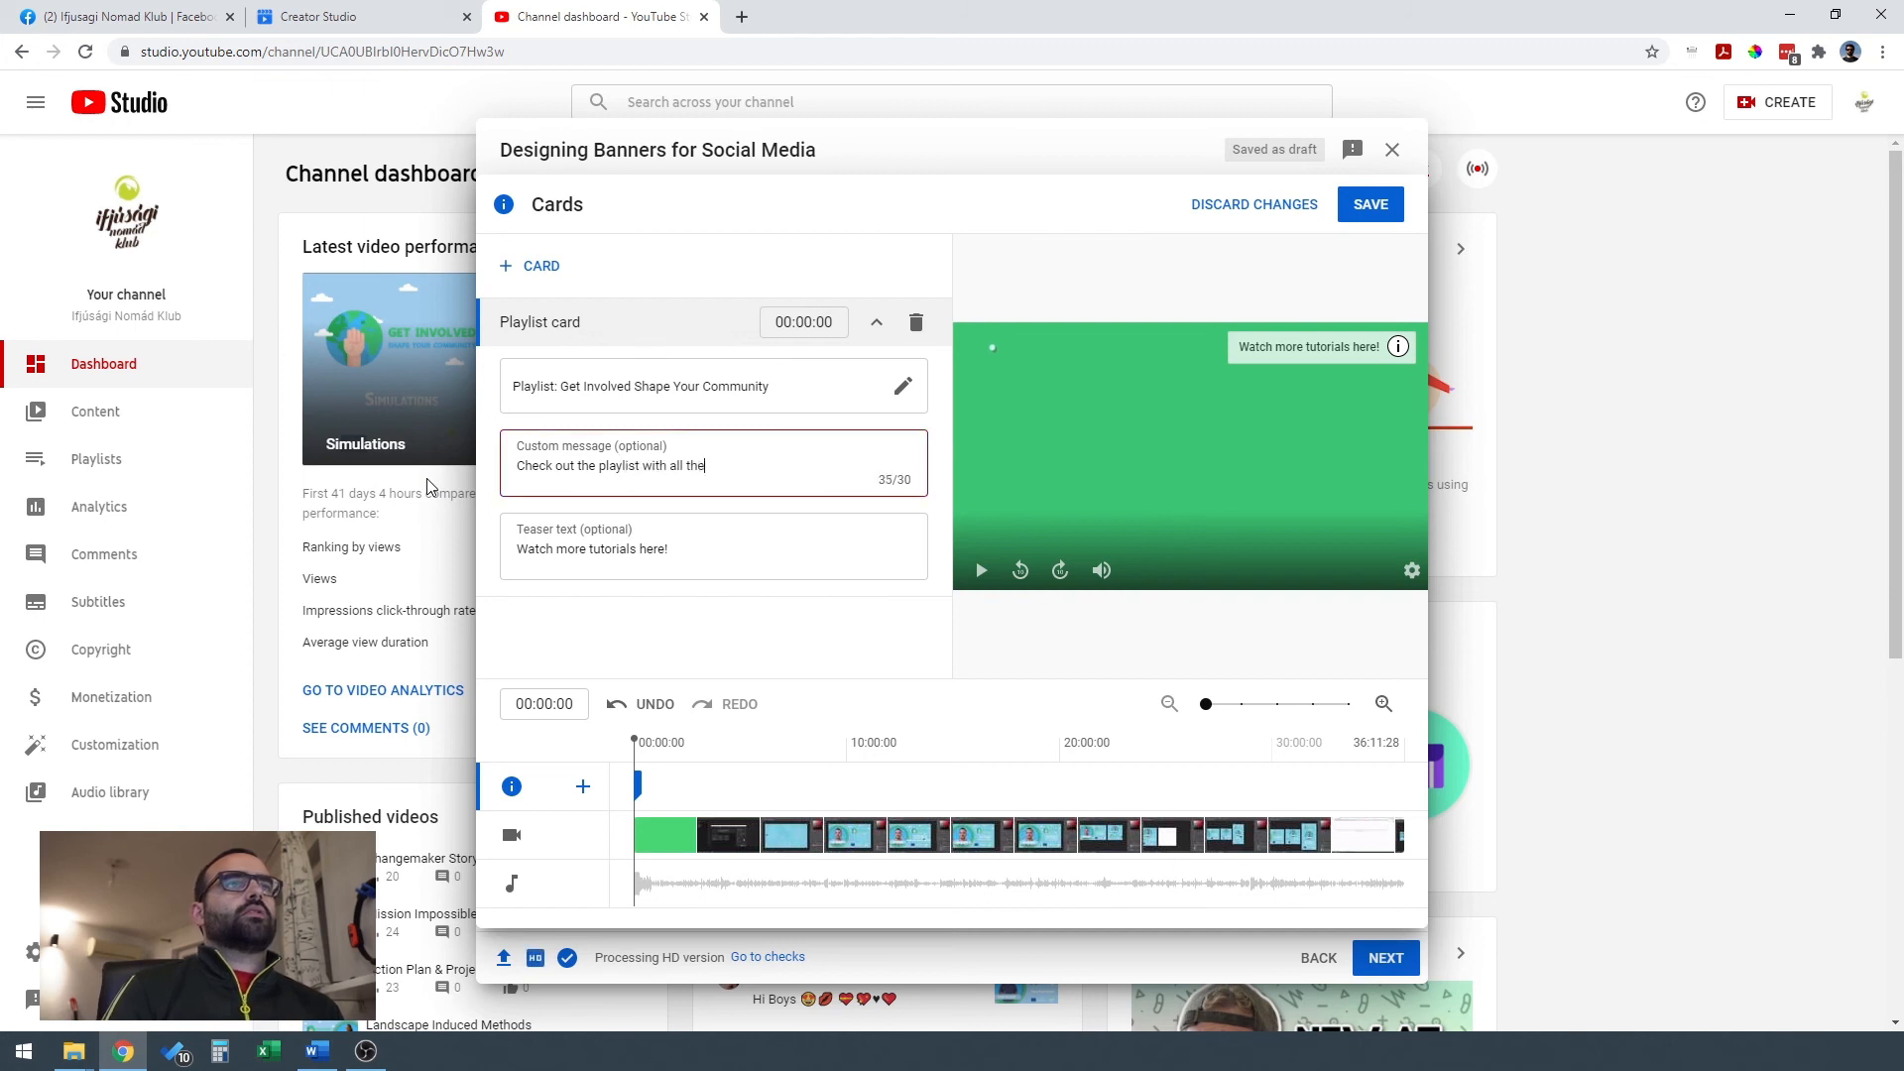
key("BackSpace")
key("BackSpace")
key("BackSpace")
key("BackSpace")
key("BackSpace")
key("BackSpace")
key("BackSpace")
key("BackSpace")
key("BackSpace")
key("BackSpace")
key("BackSpace")
key("BackSpace")
key("BackSpace")
key("BackSpace")
key("BackSpace")
key("BackSpace")
key("BackSpace")
key("BackSpace")
key("BackSpace")
key("BackSpace")
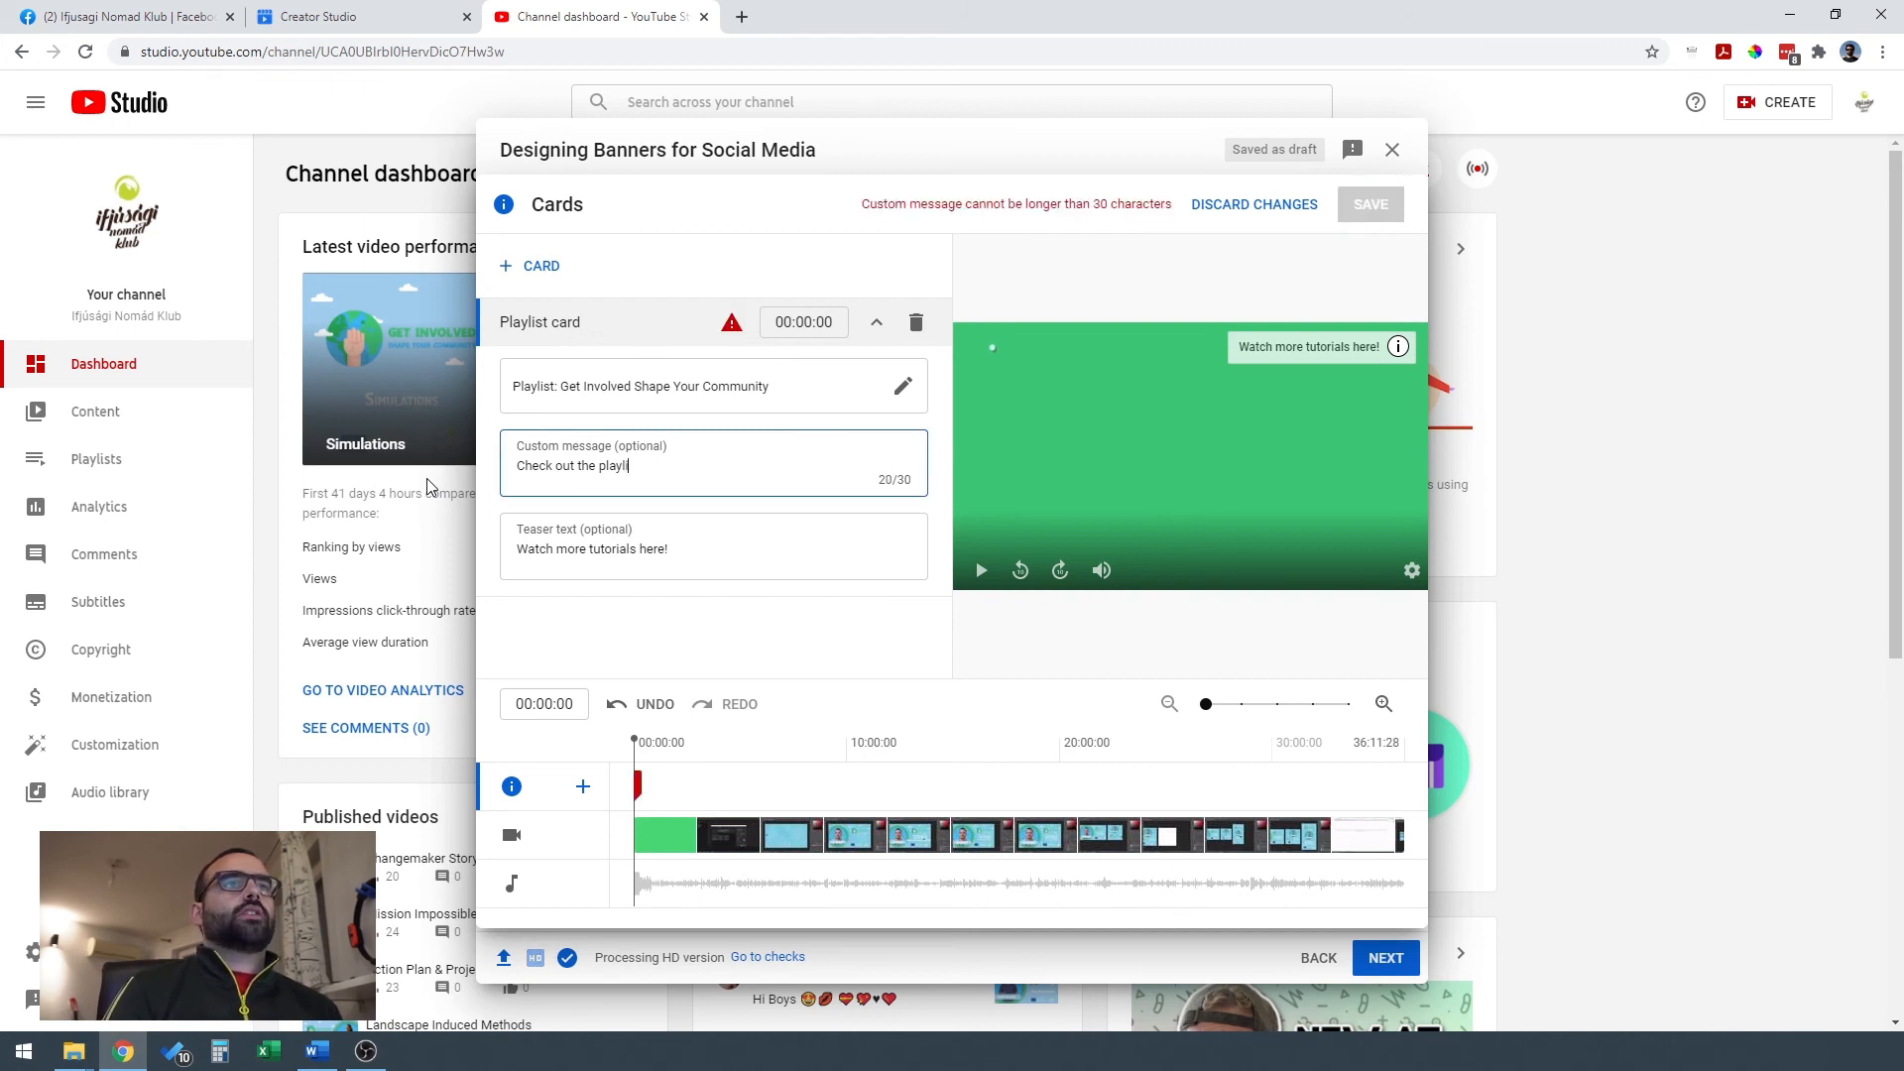
type("Check ")
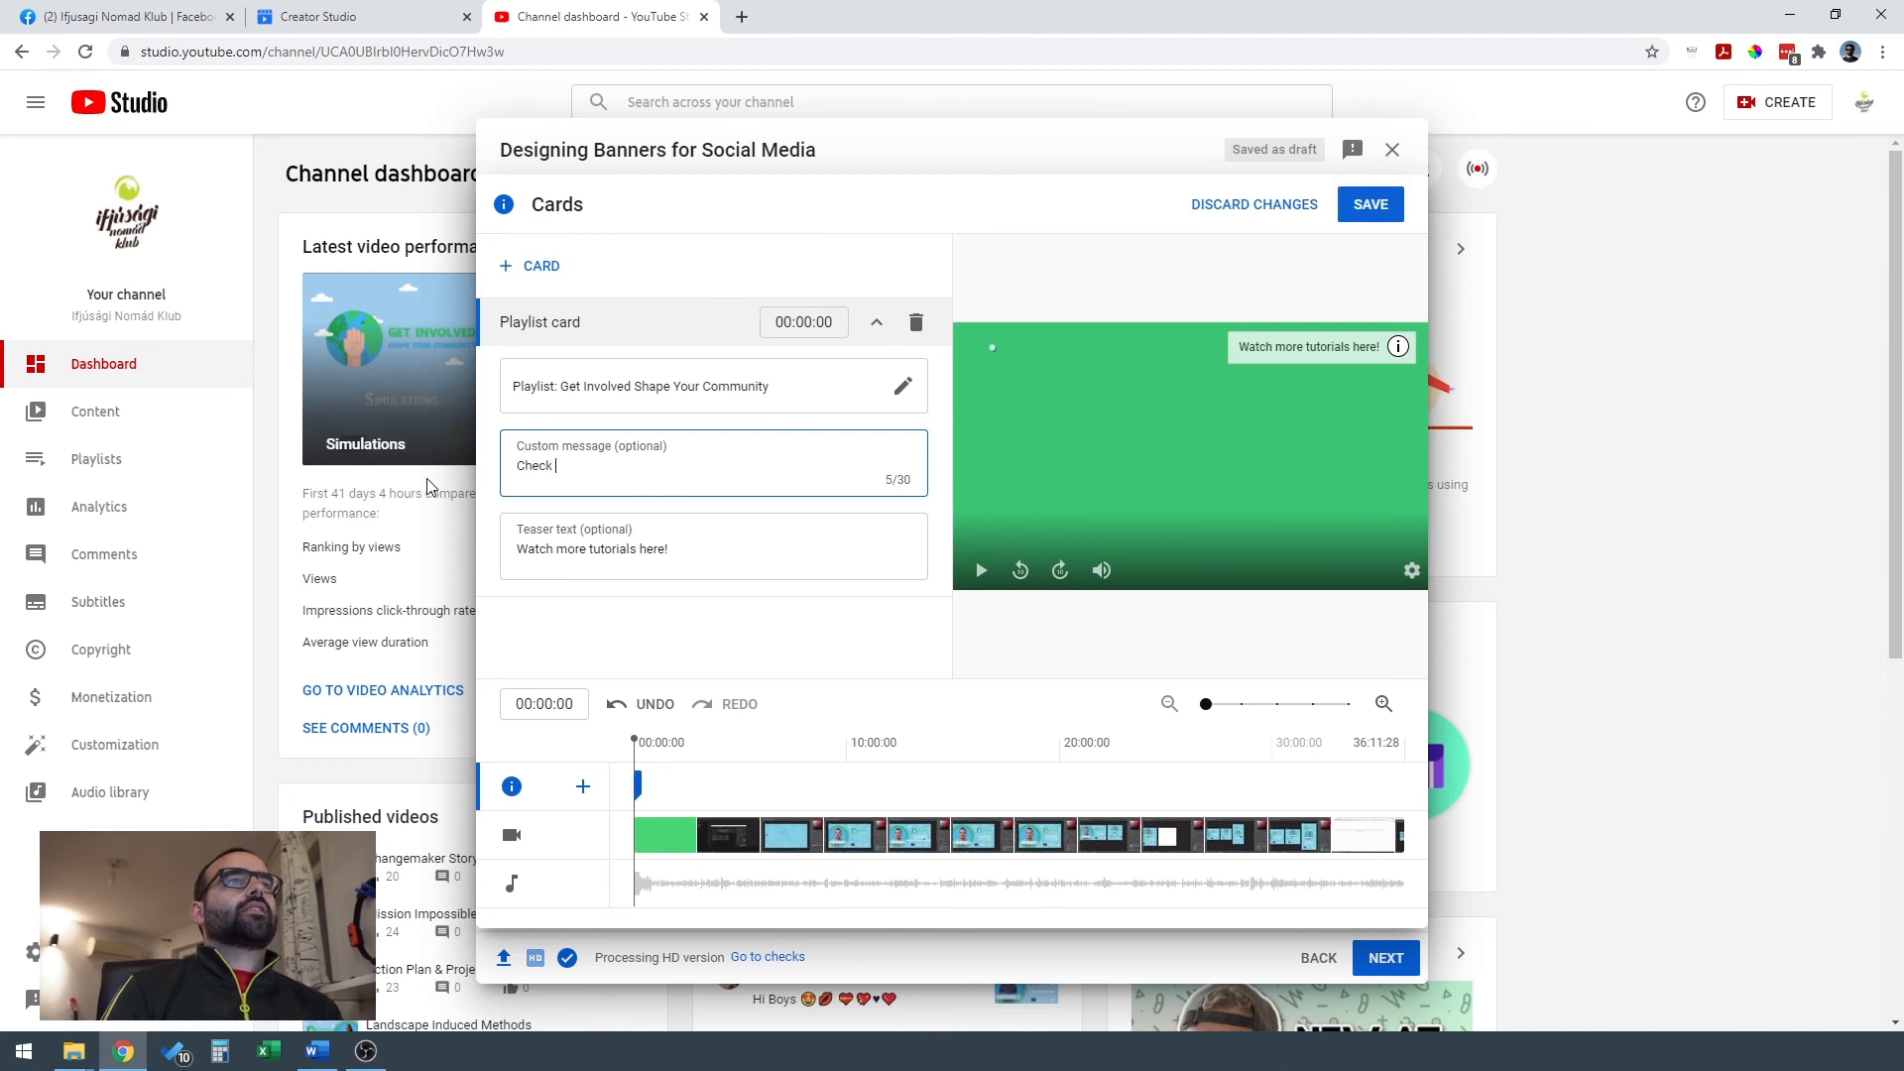
type("our tutorials")
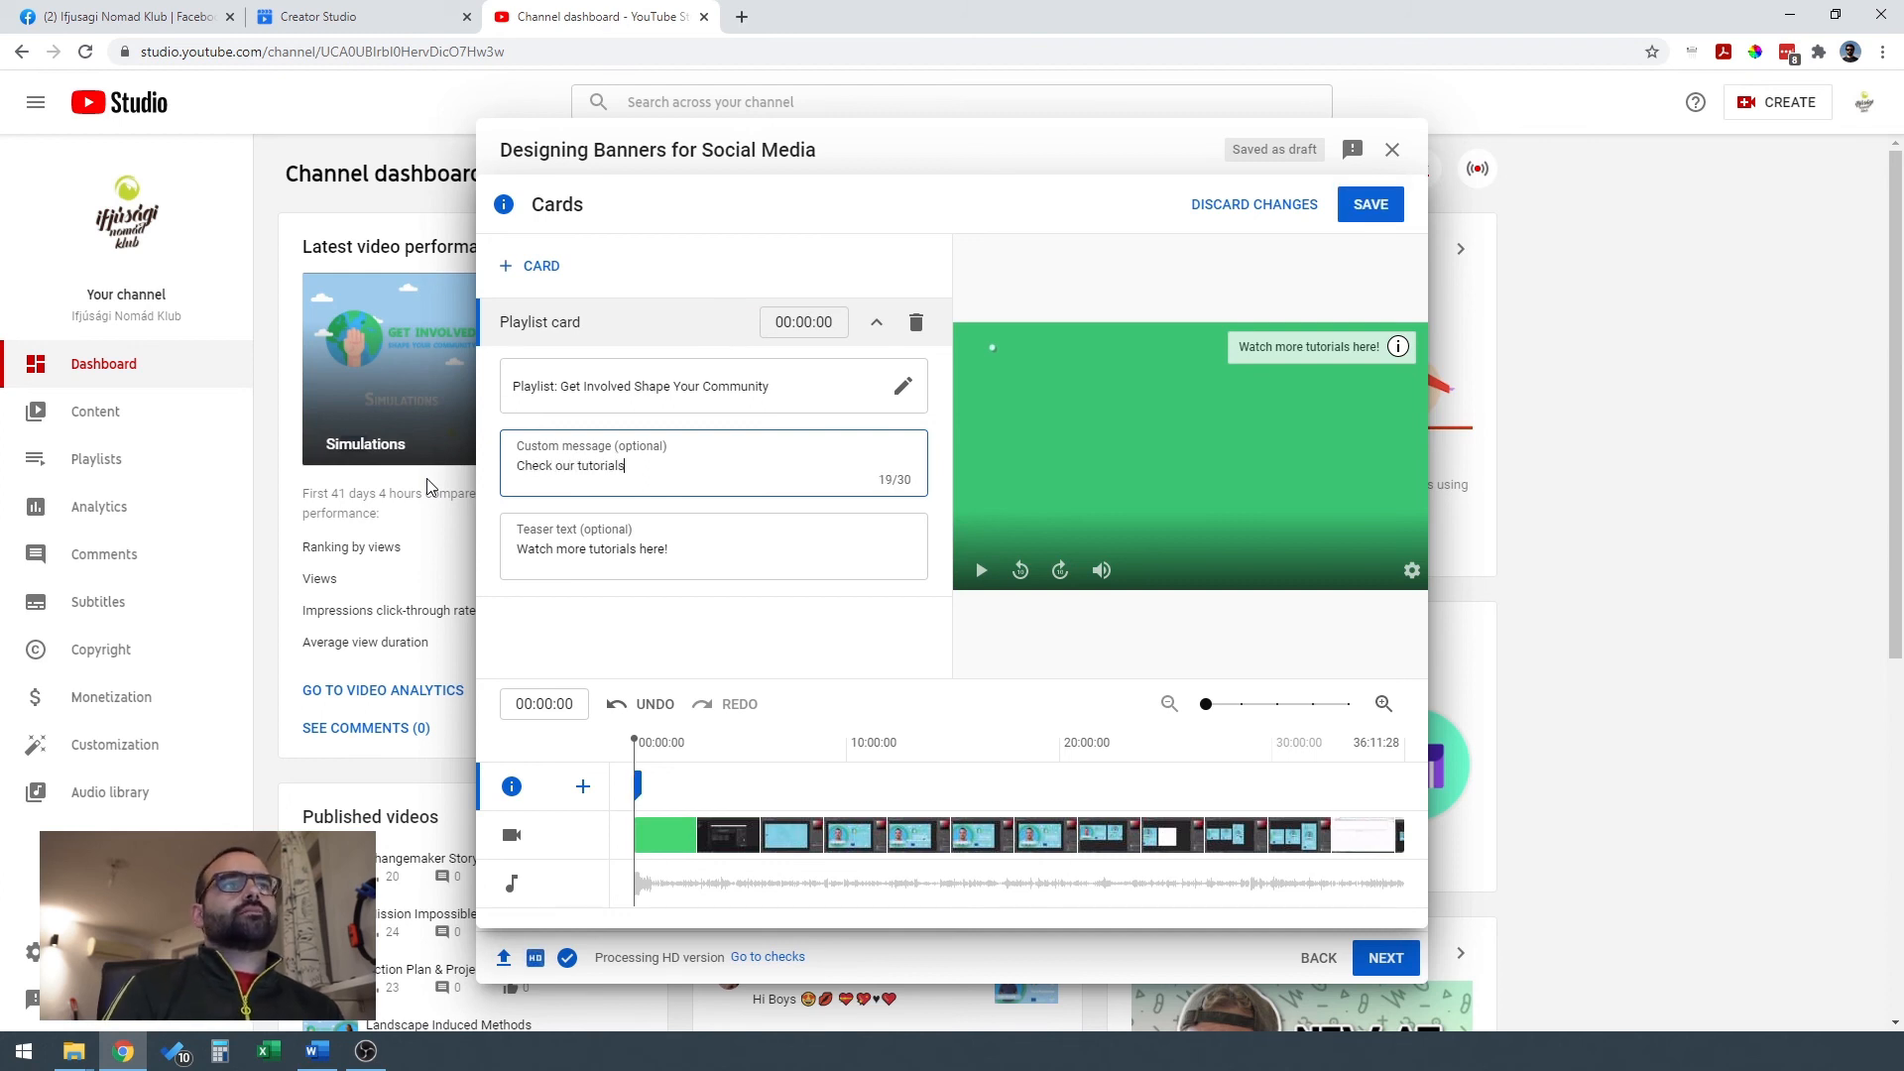
type(" playlist!")
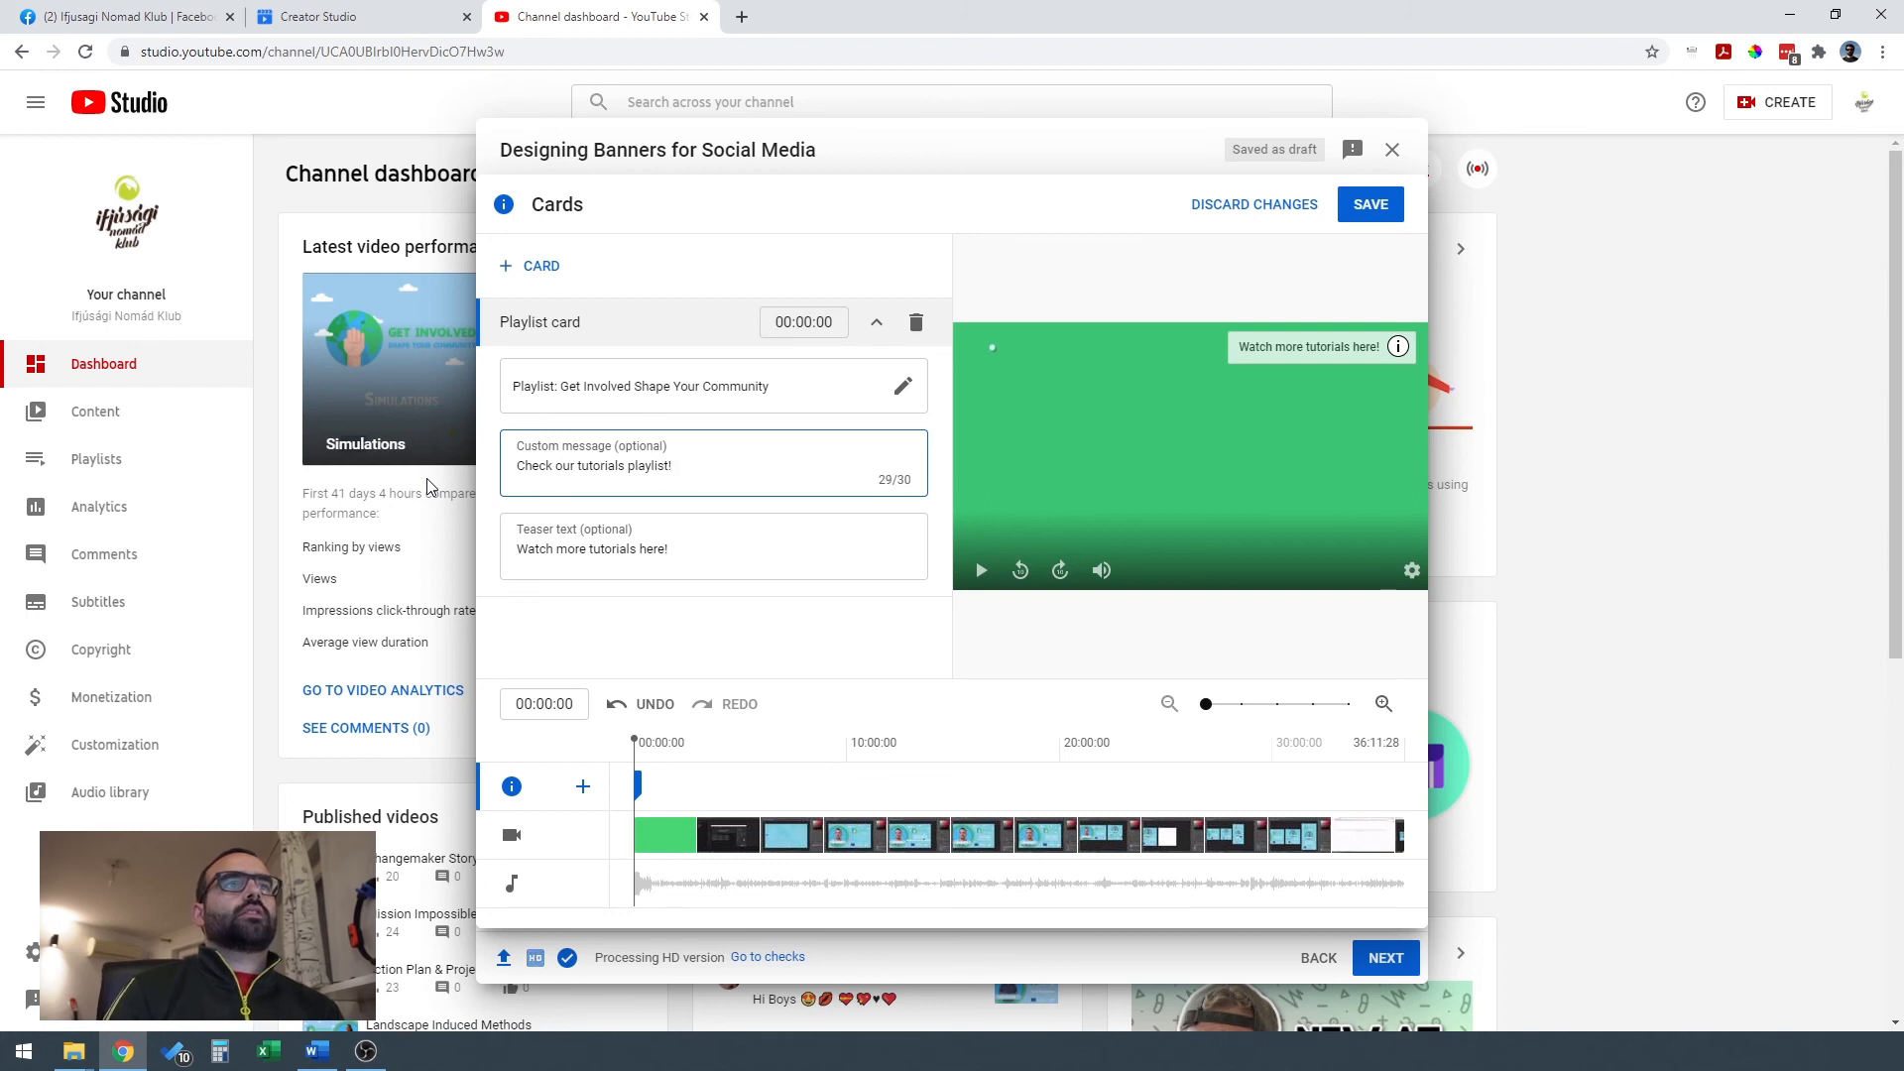
Preview the playlist card's expanded view and clear its custom message, keeping the teaser text.
left_click(1397, 349)
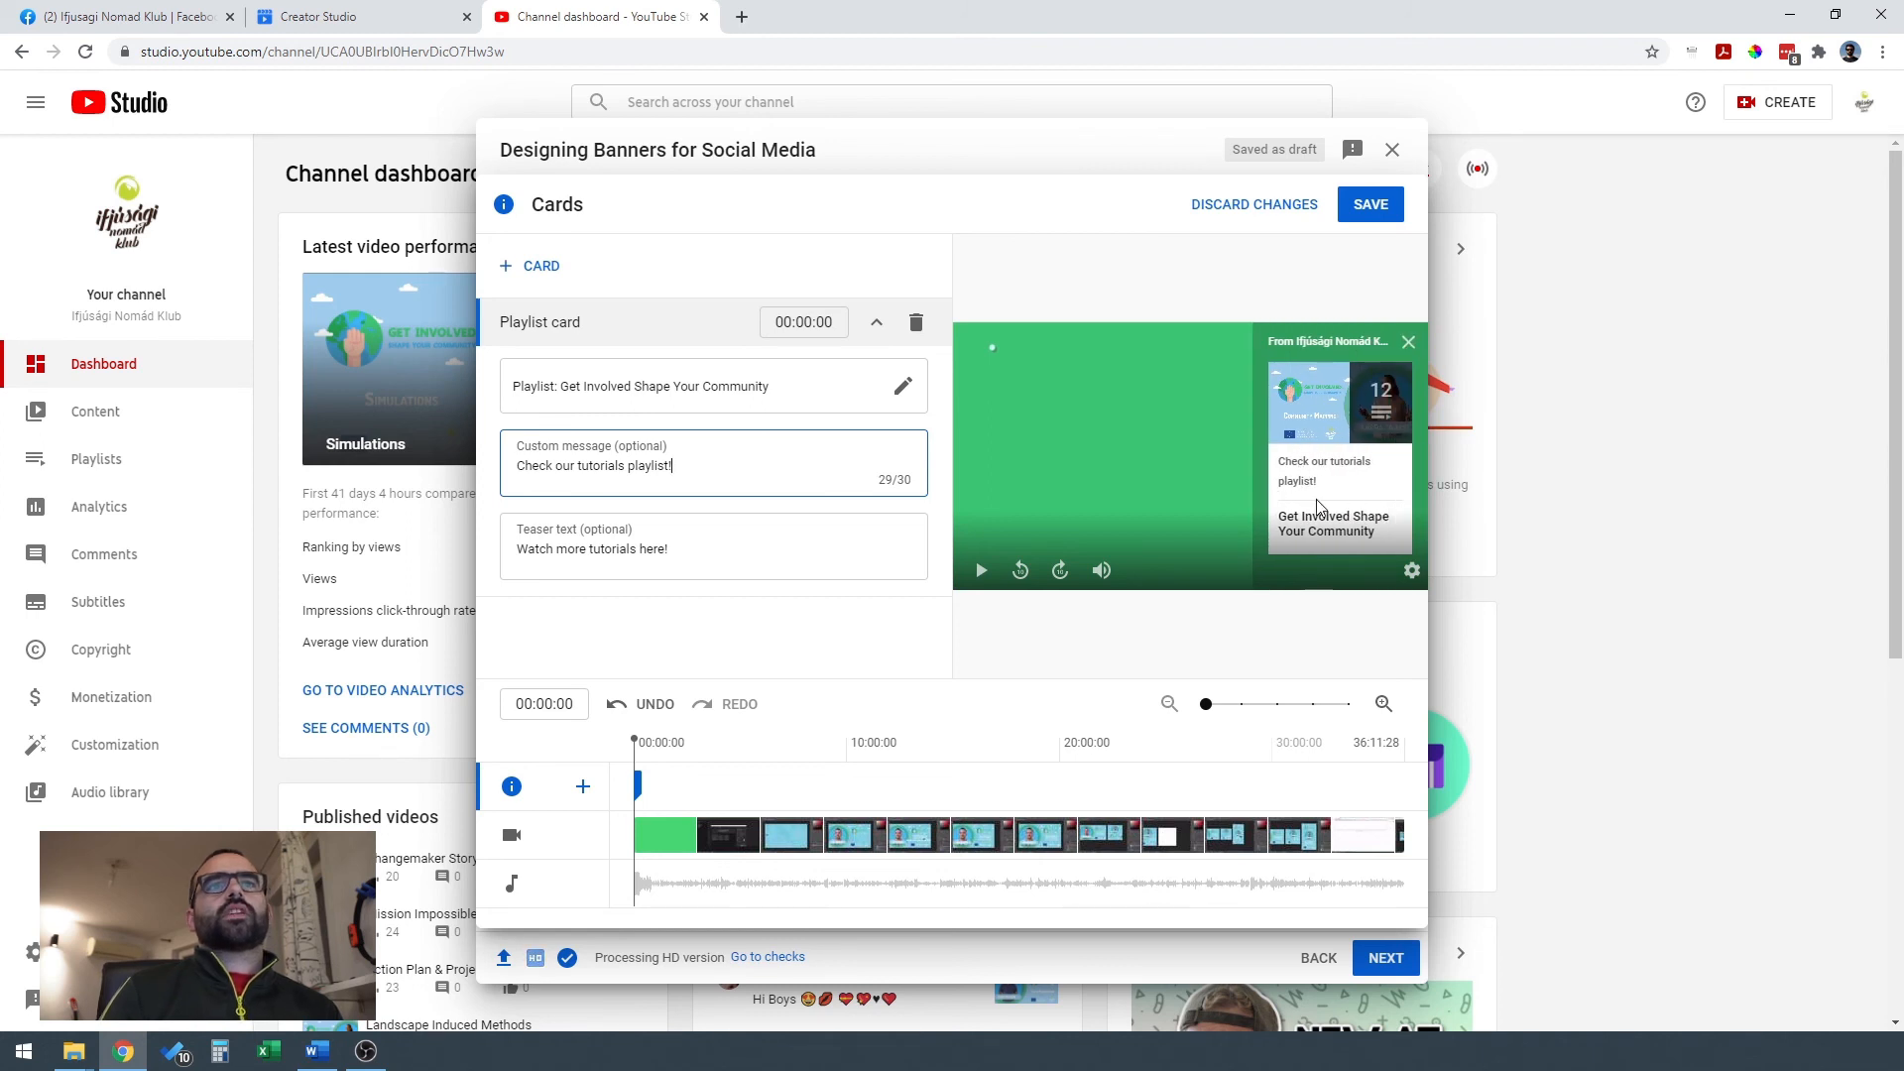
left_click_drag(700, 472, 462, 482)
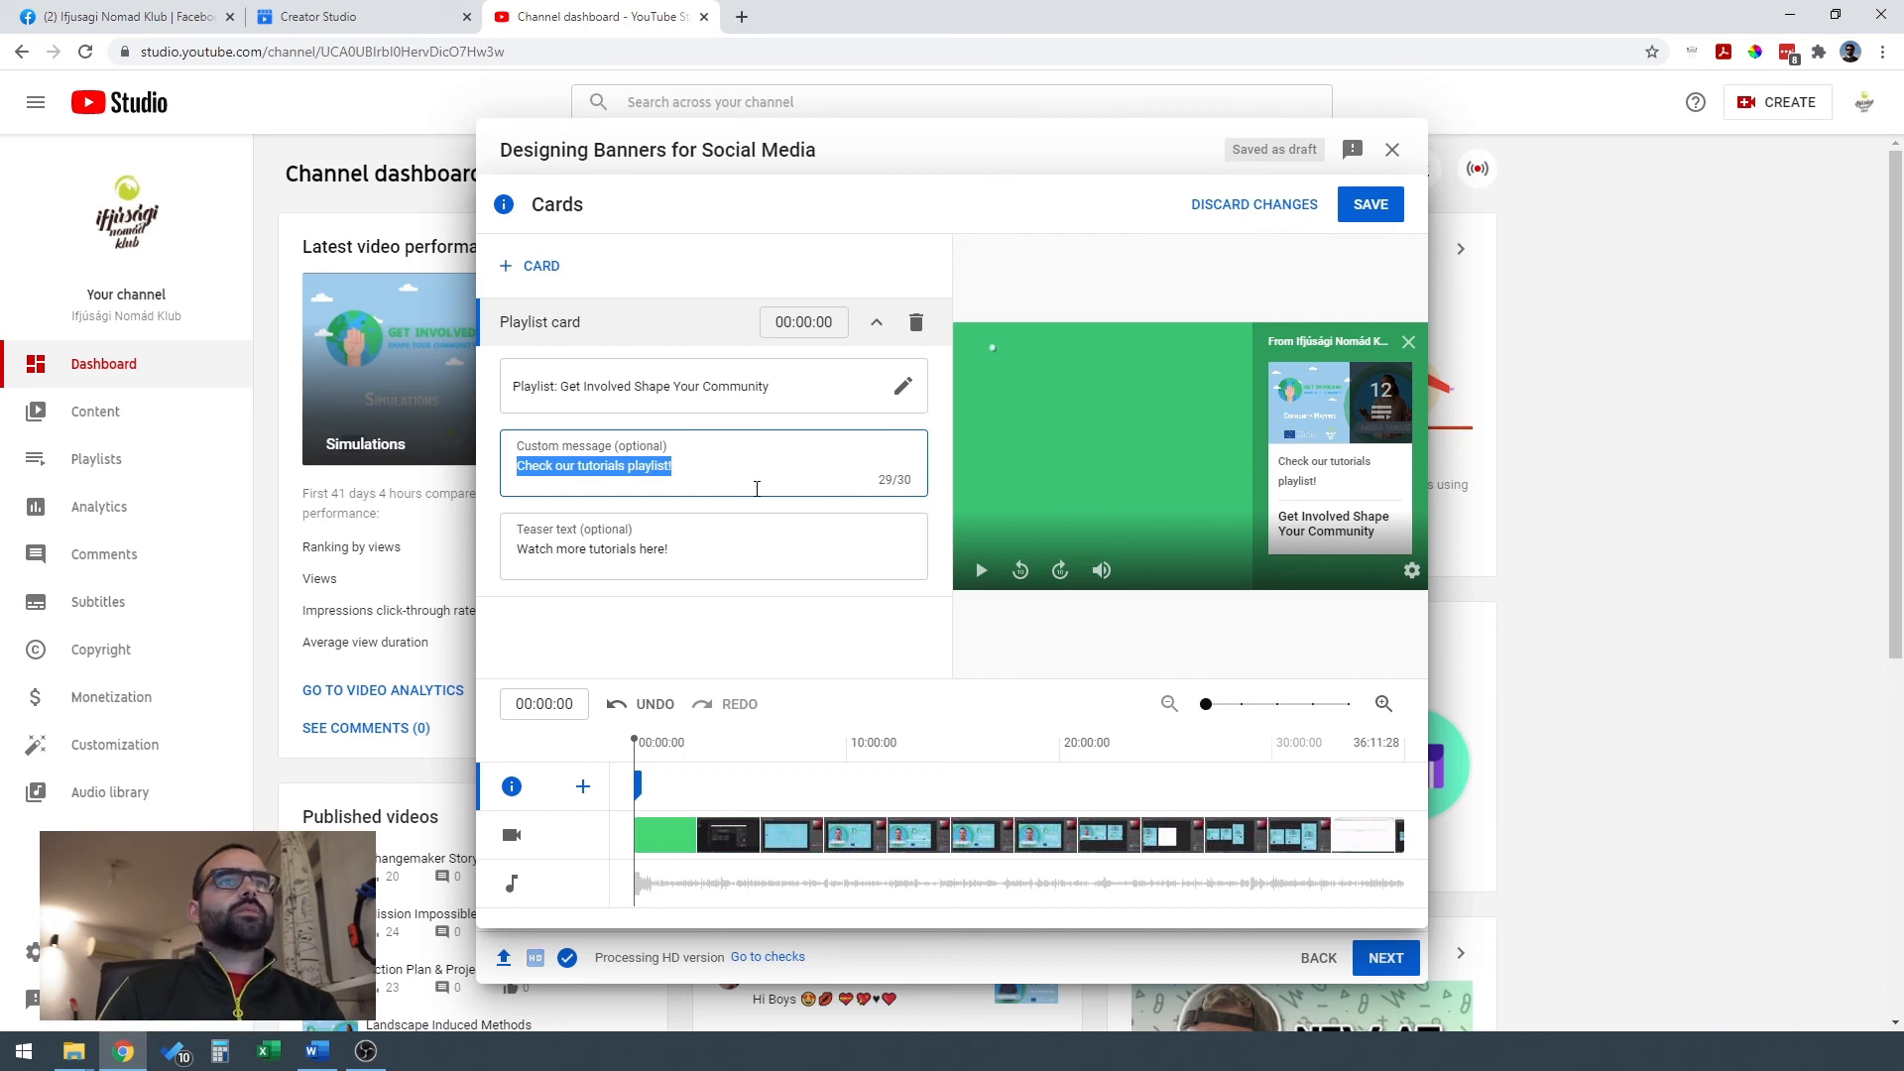
key("BackSpace")
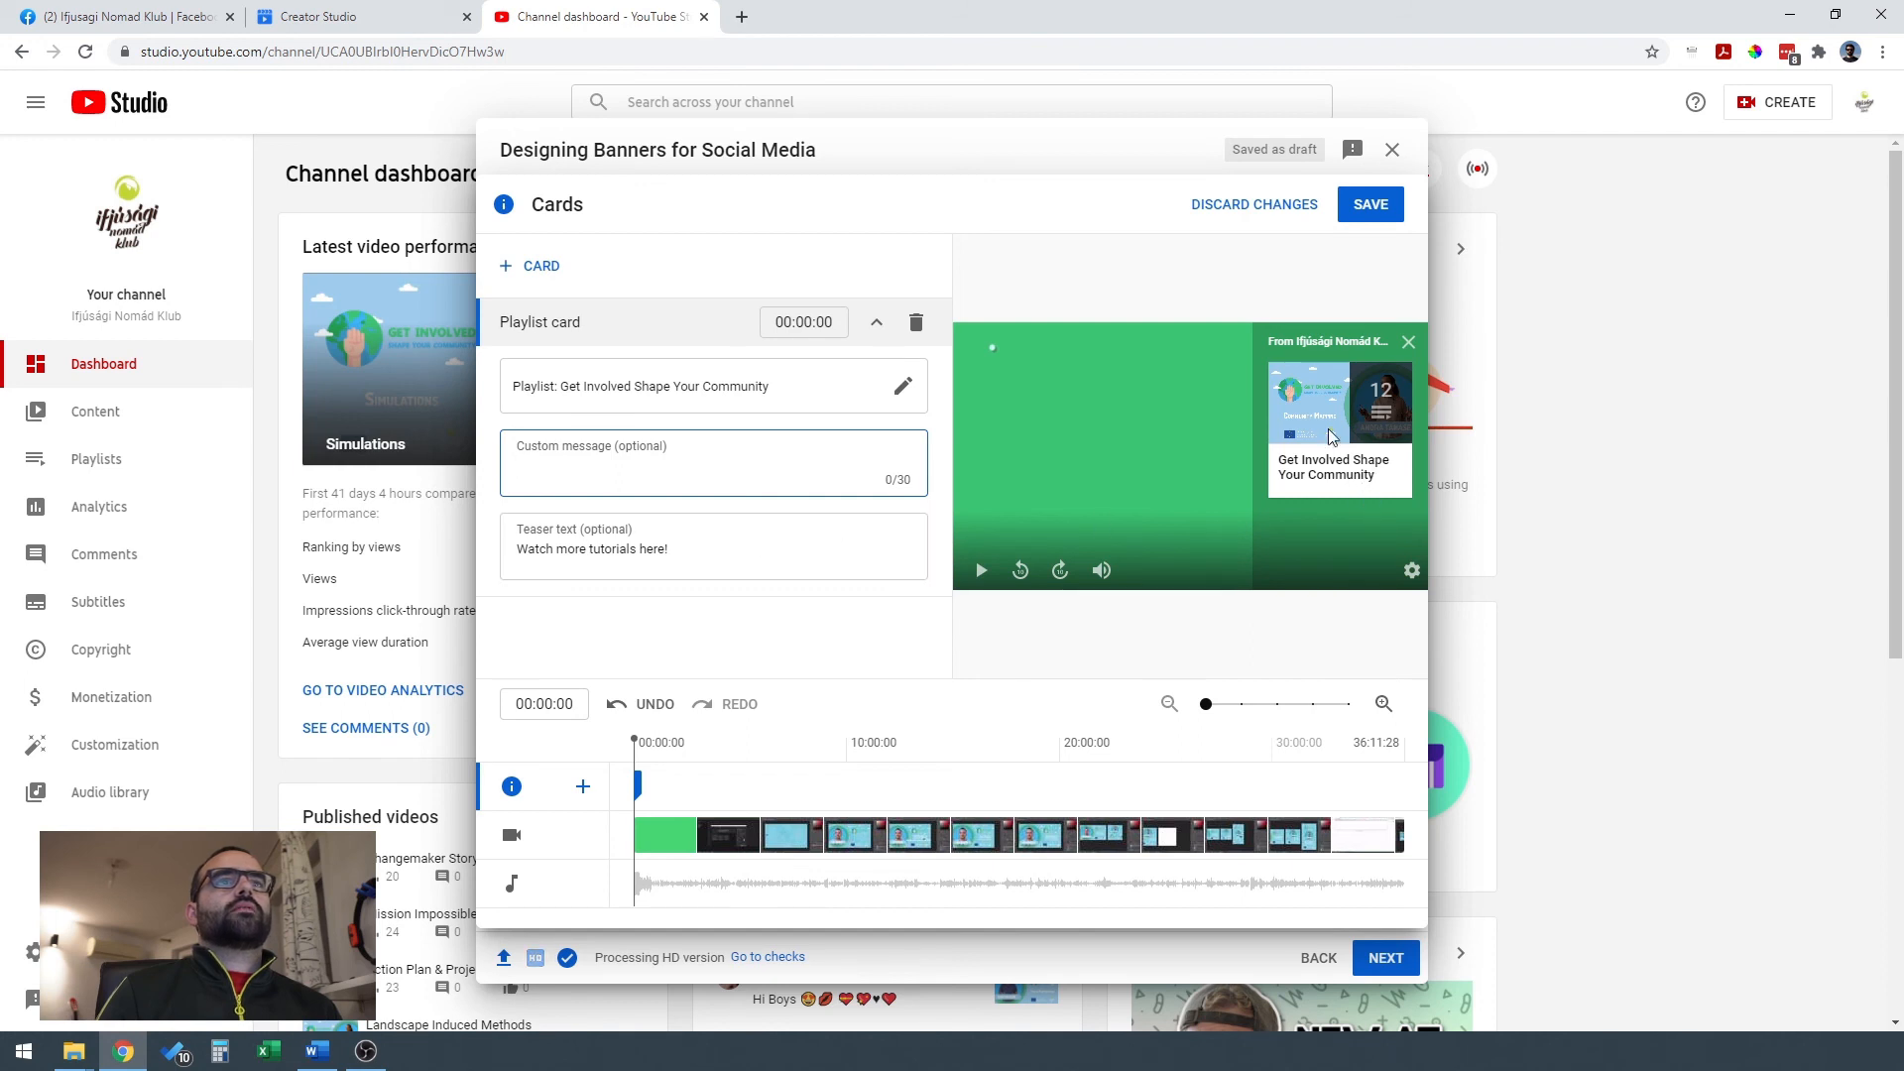
left_click(1409, 344)
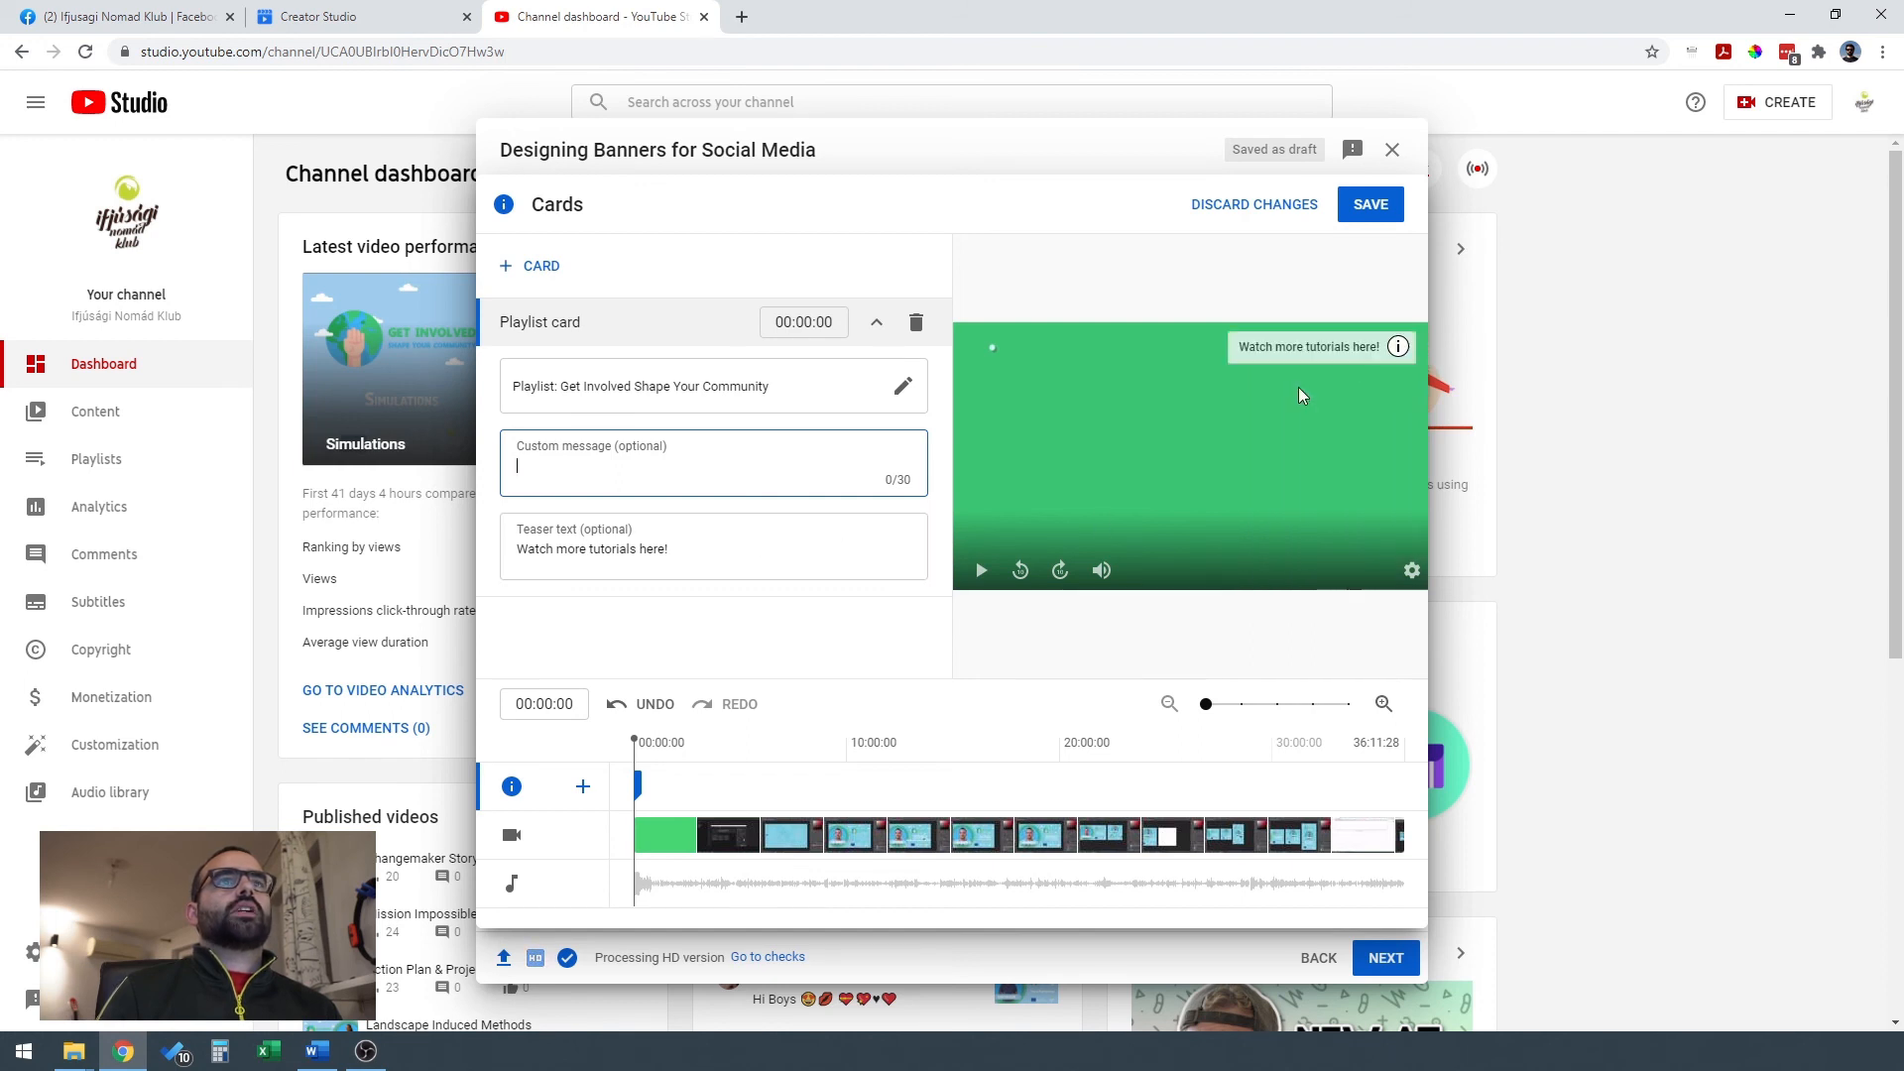
Save the cards and continue past the copyright checks to the video's visibility settings.
left_click(1373, 212)
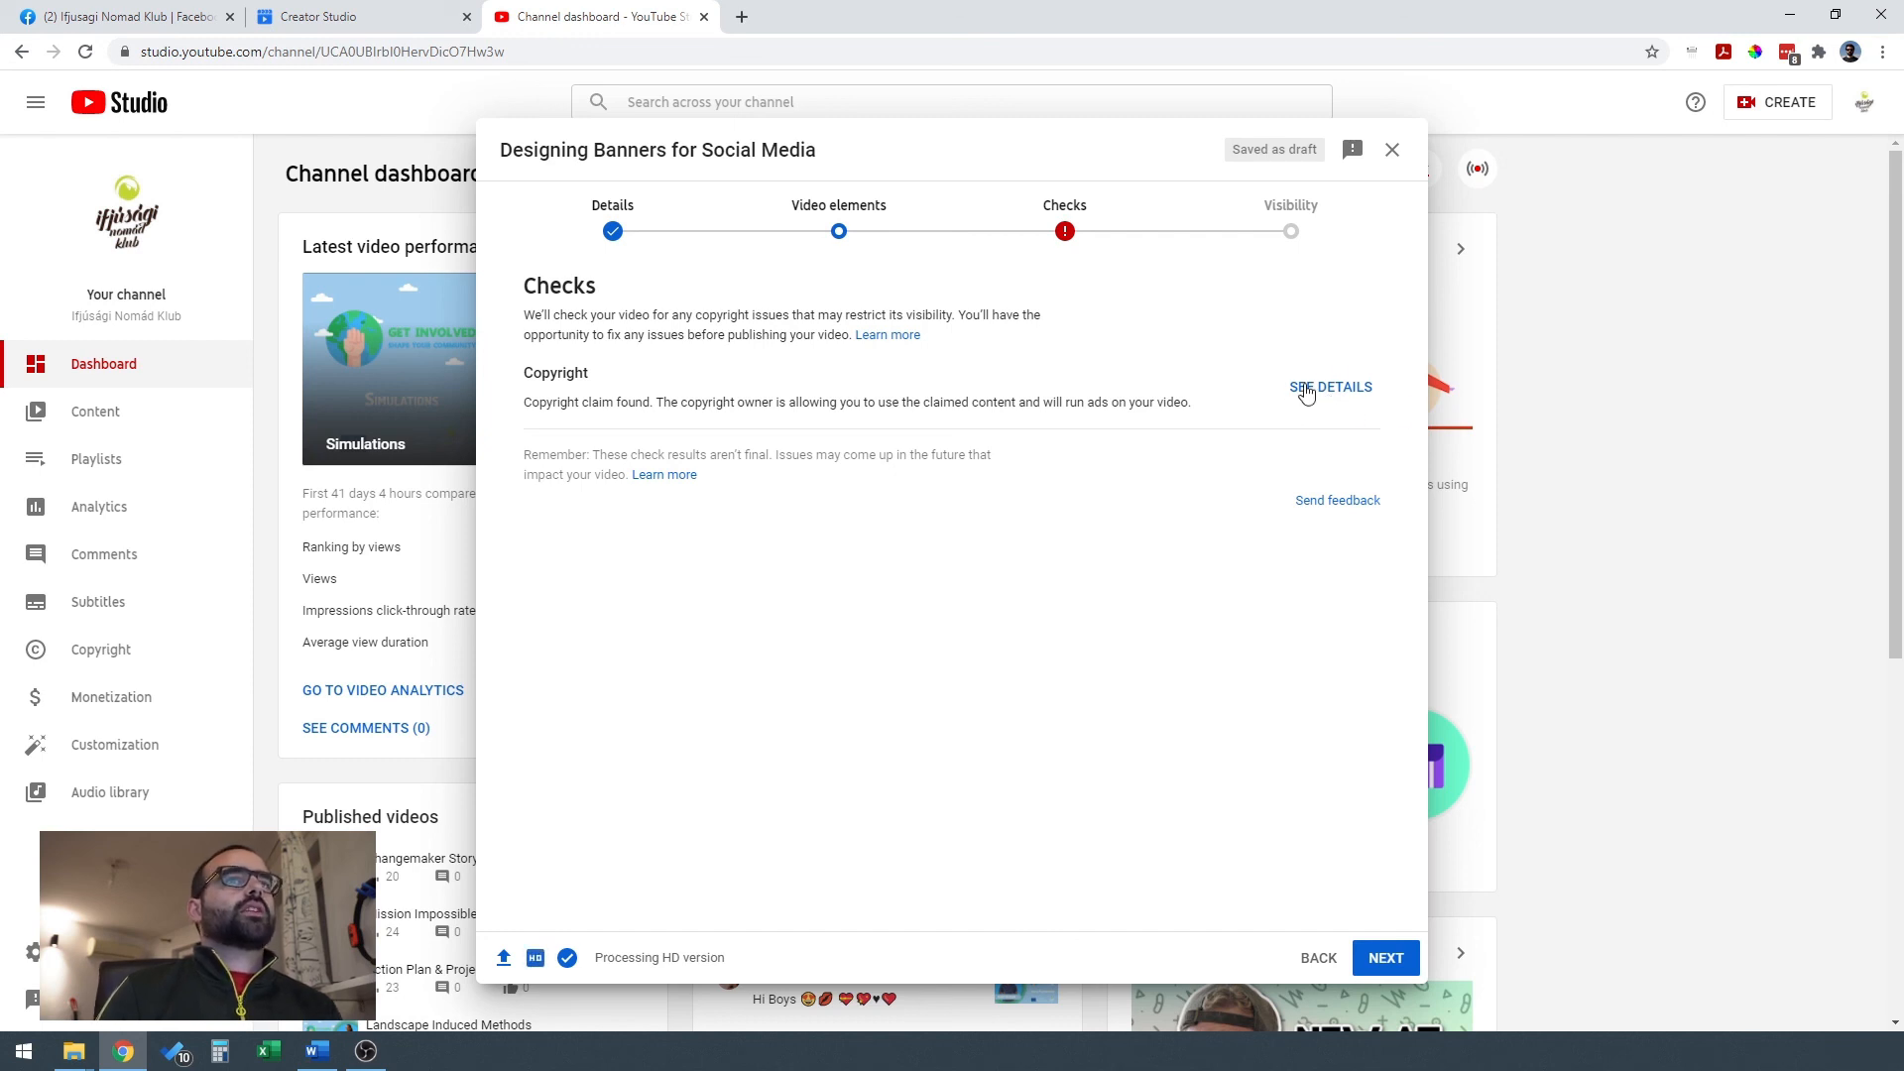
left_click(1294, 238)
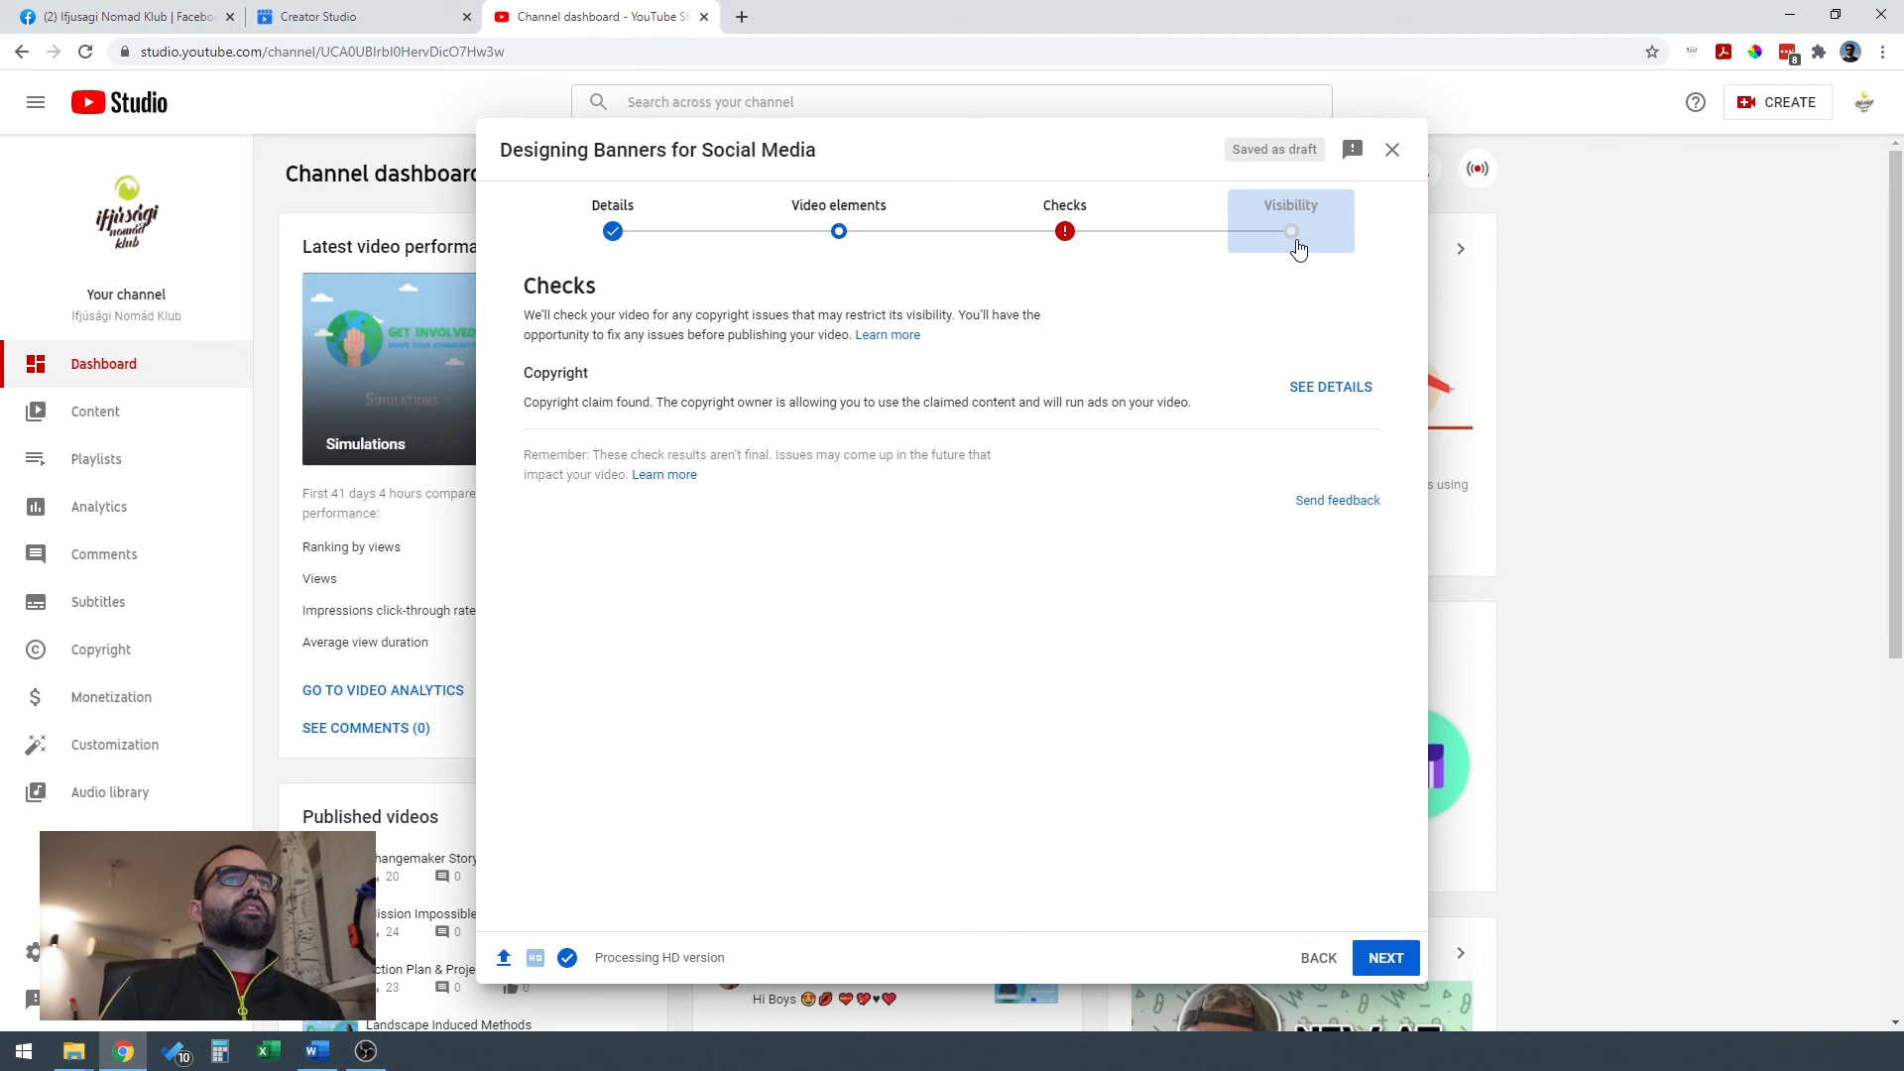
left_click(1383, 958)
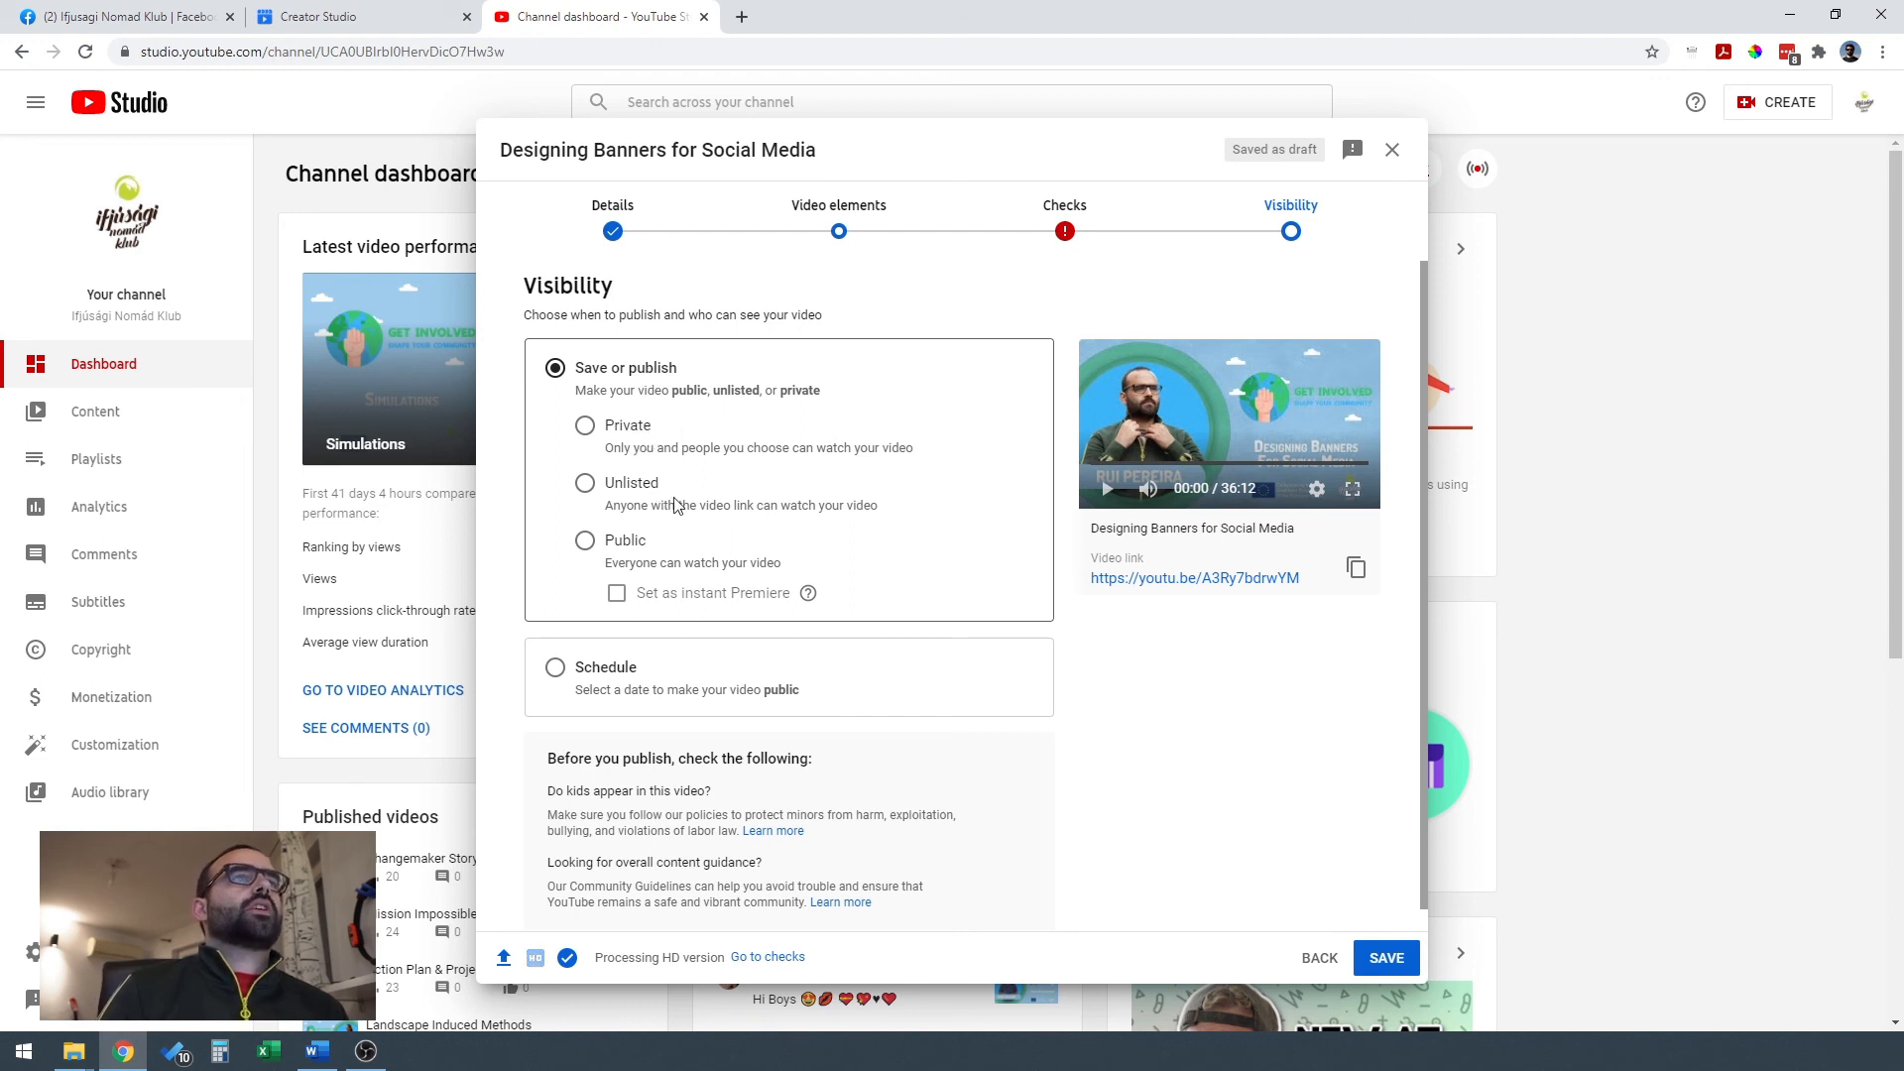
Try the Private, Unlisted and Public visibility options for the video in turn.
left_click(616, 431)
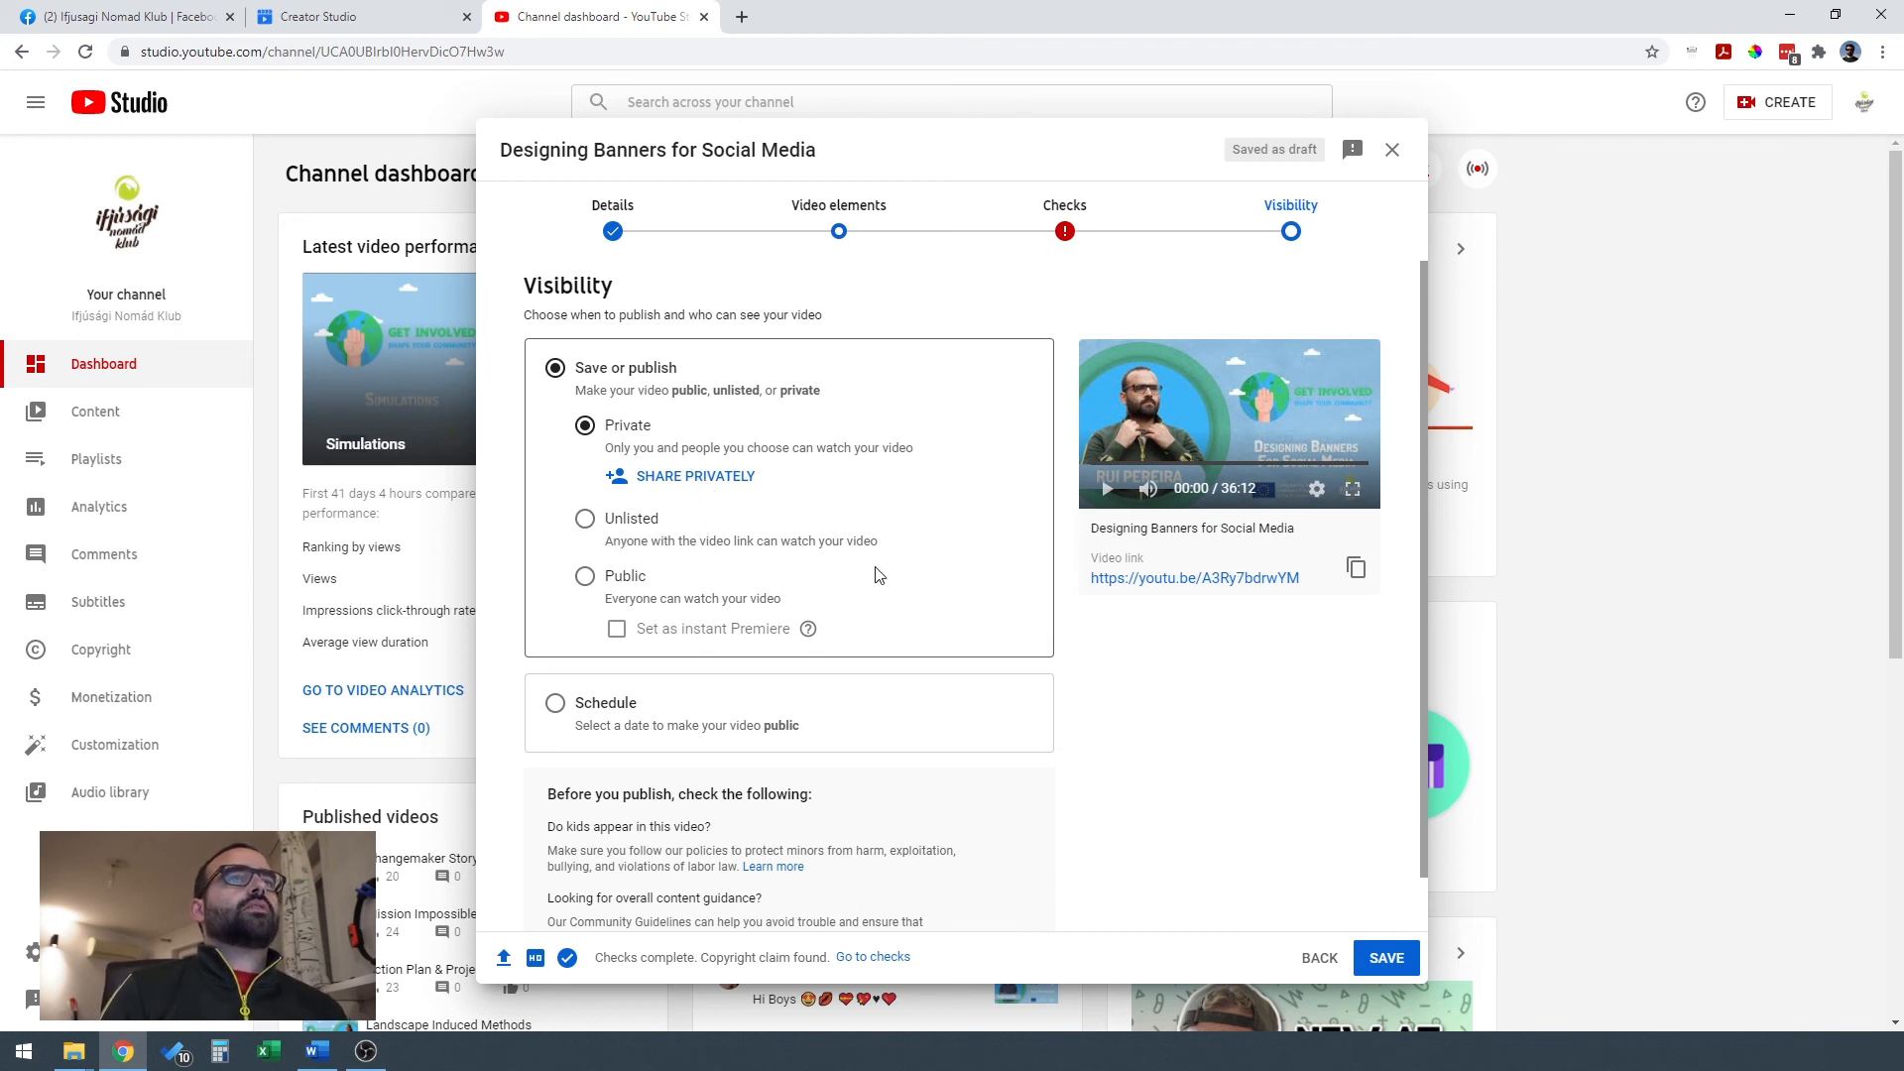
left_click(585, 518)
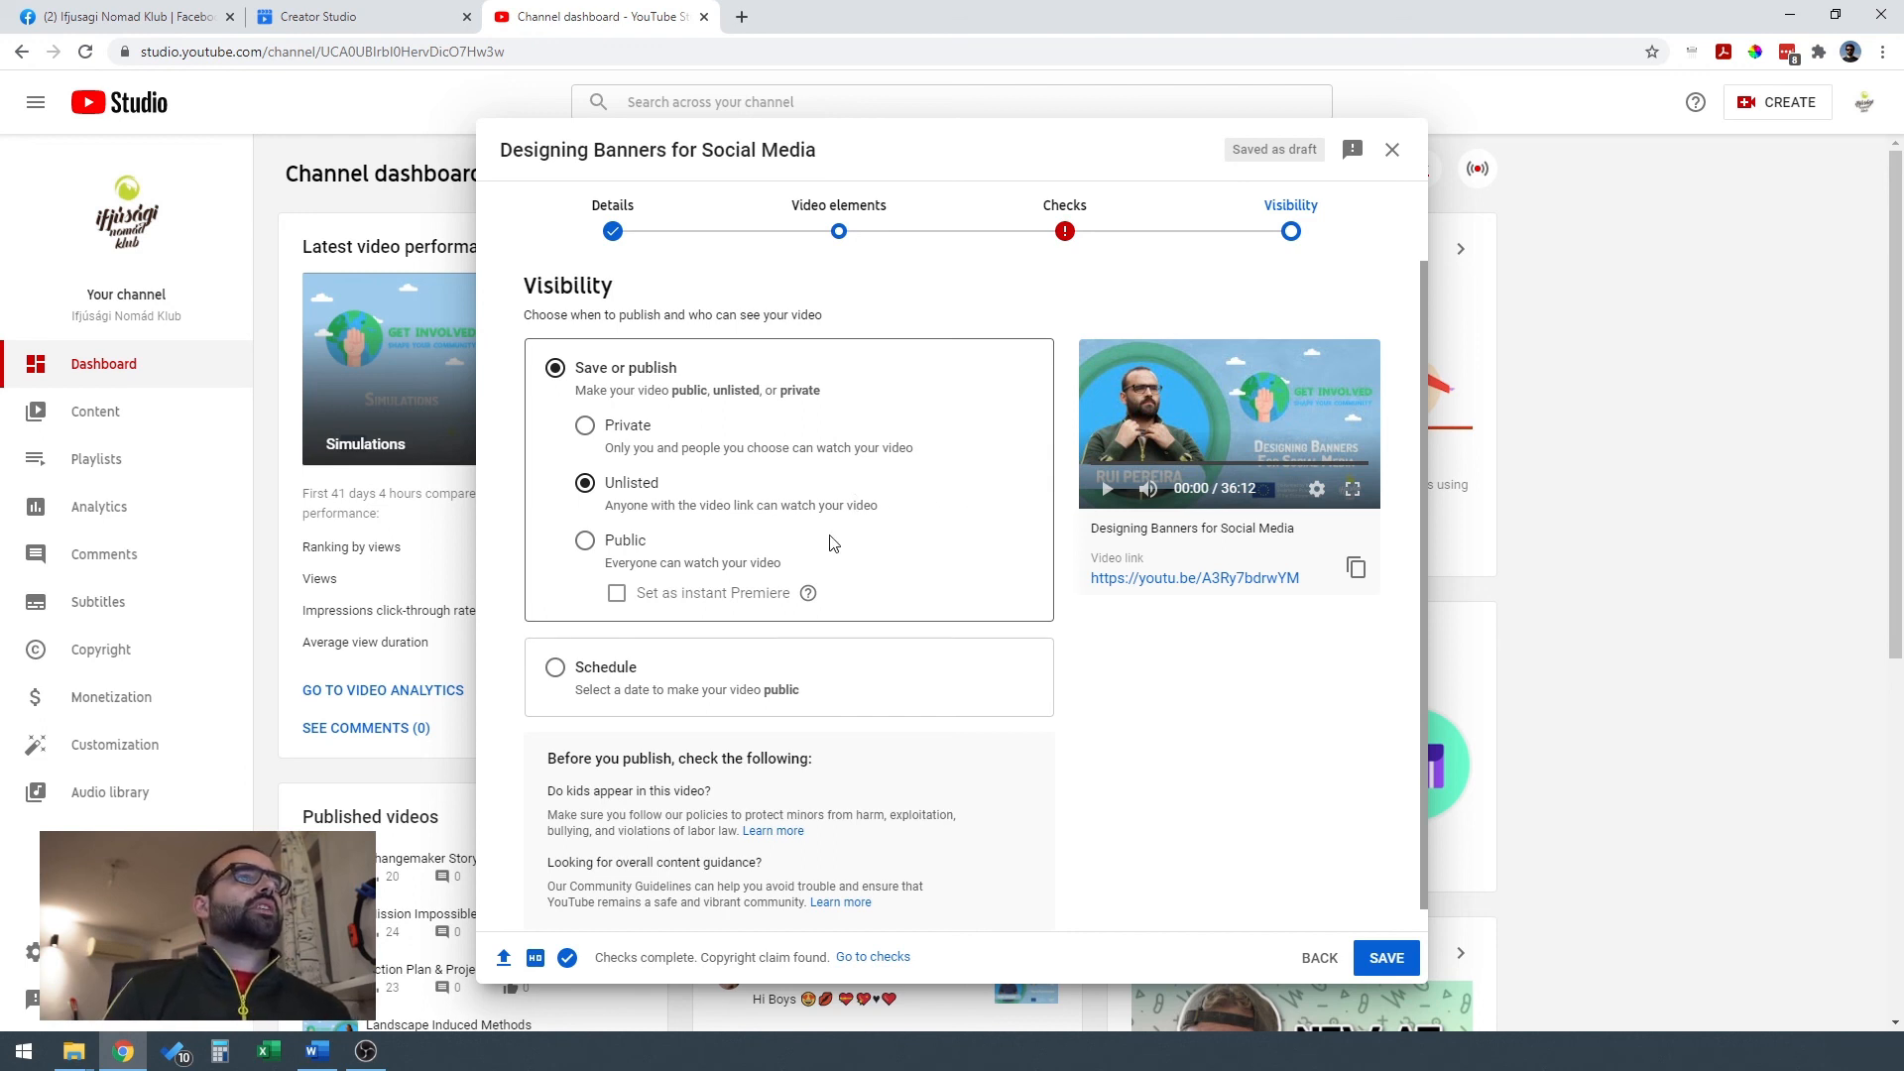
left_click(585, 543)
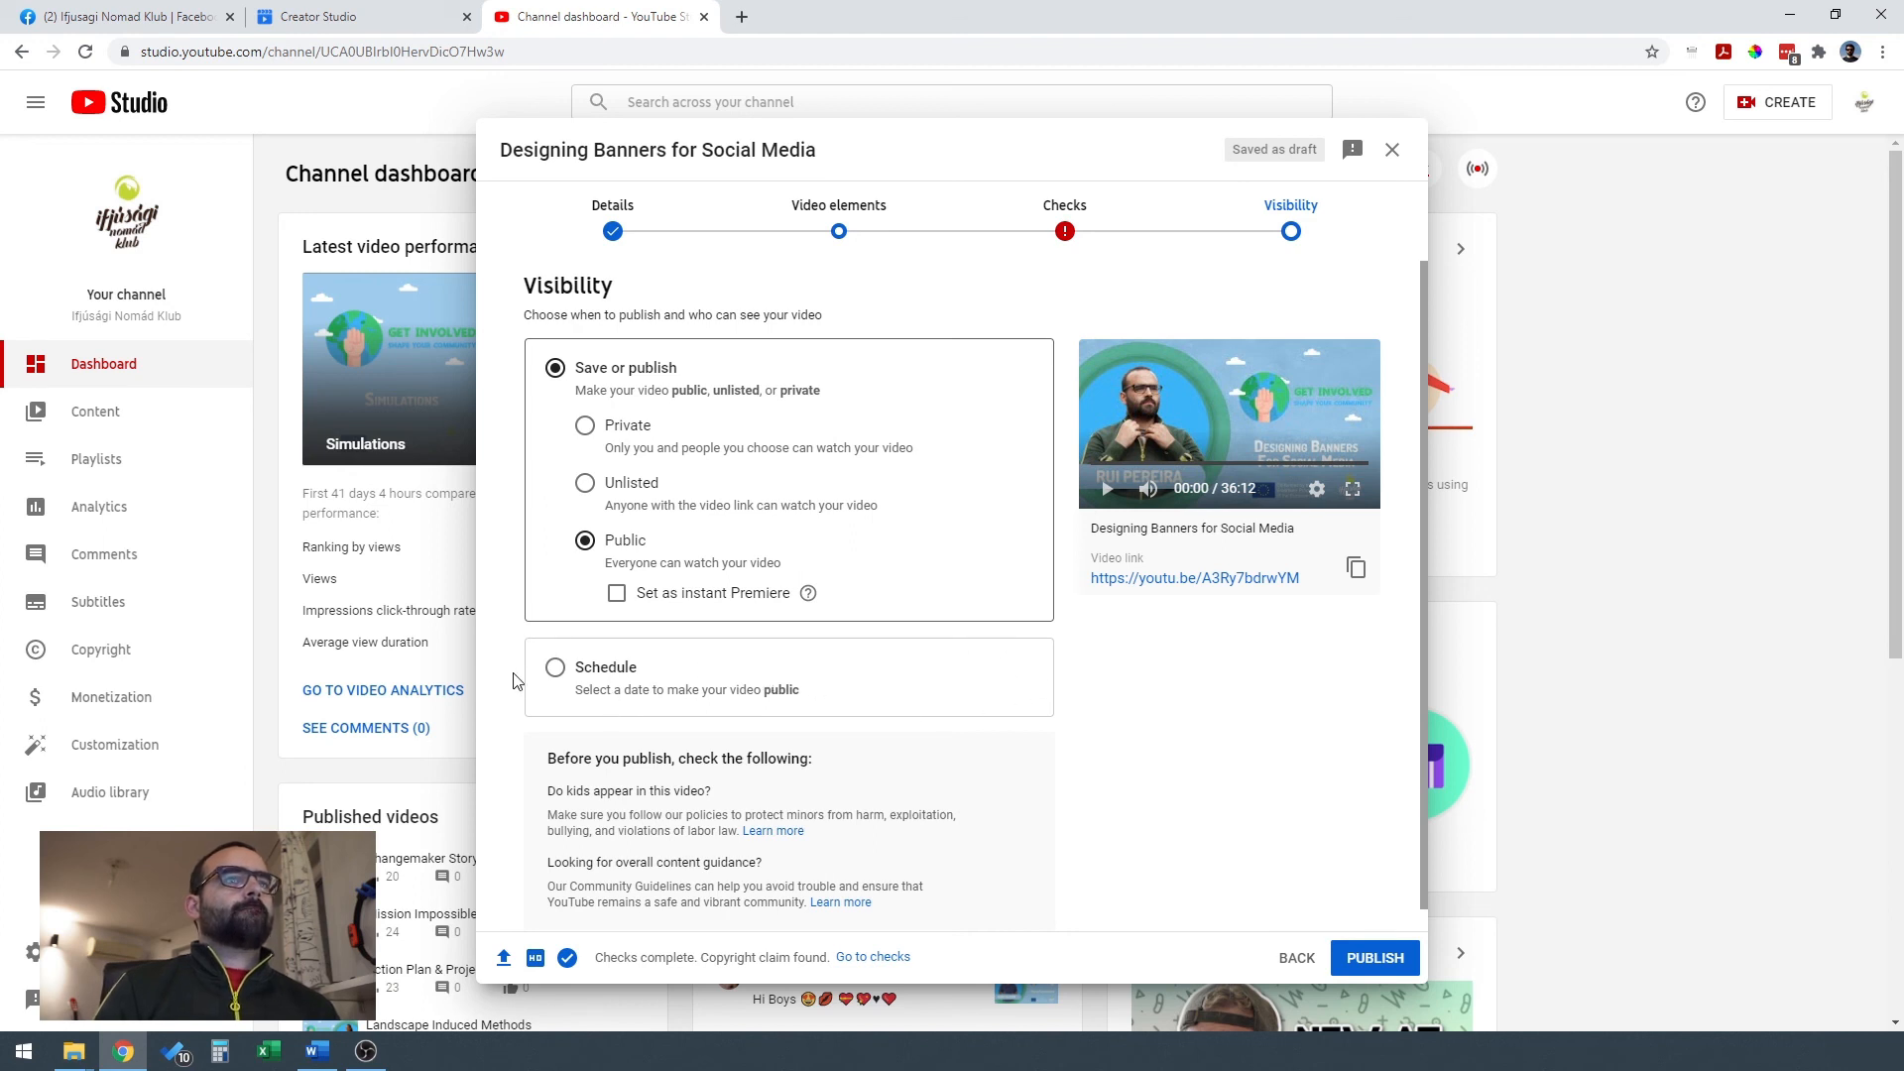
Schedule the video to become public on Mar 23, 2021 at 5:00 PM and close the confirmation.
left_click(555, 670)
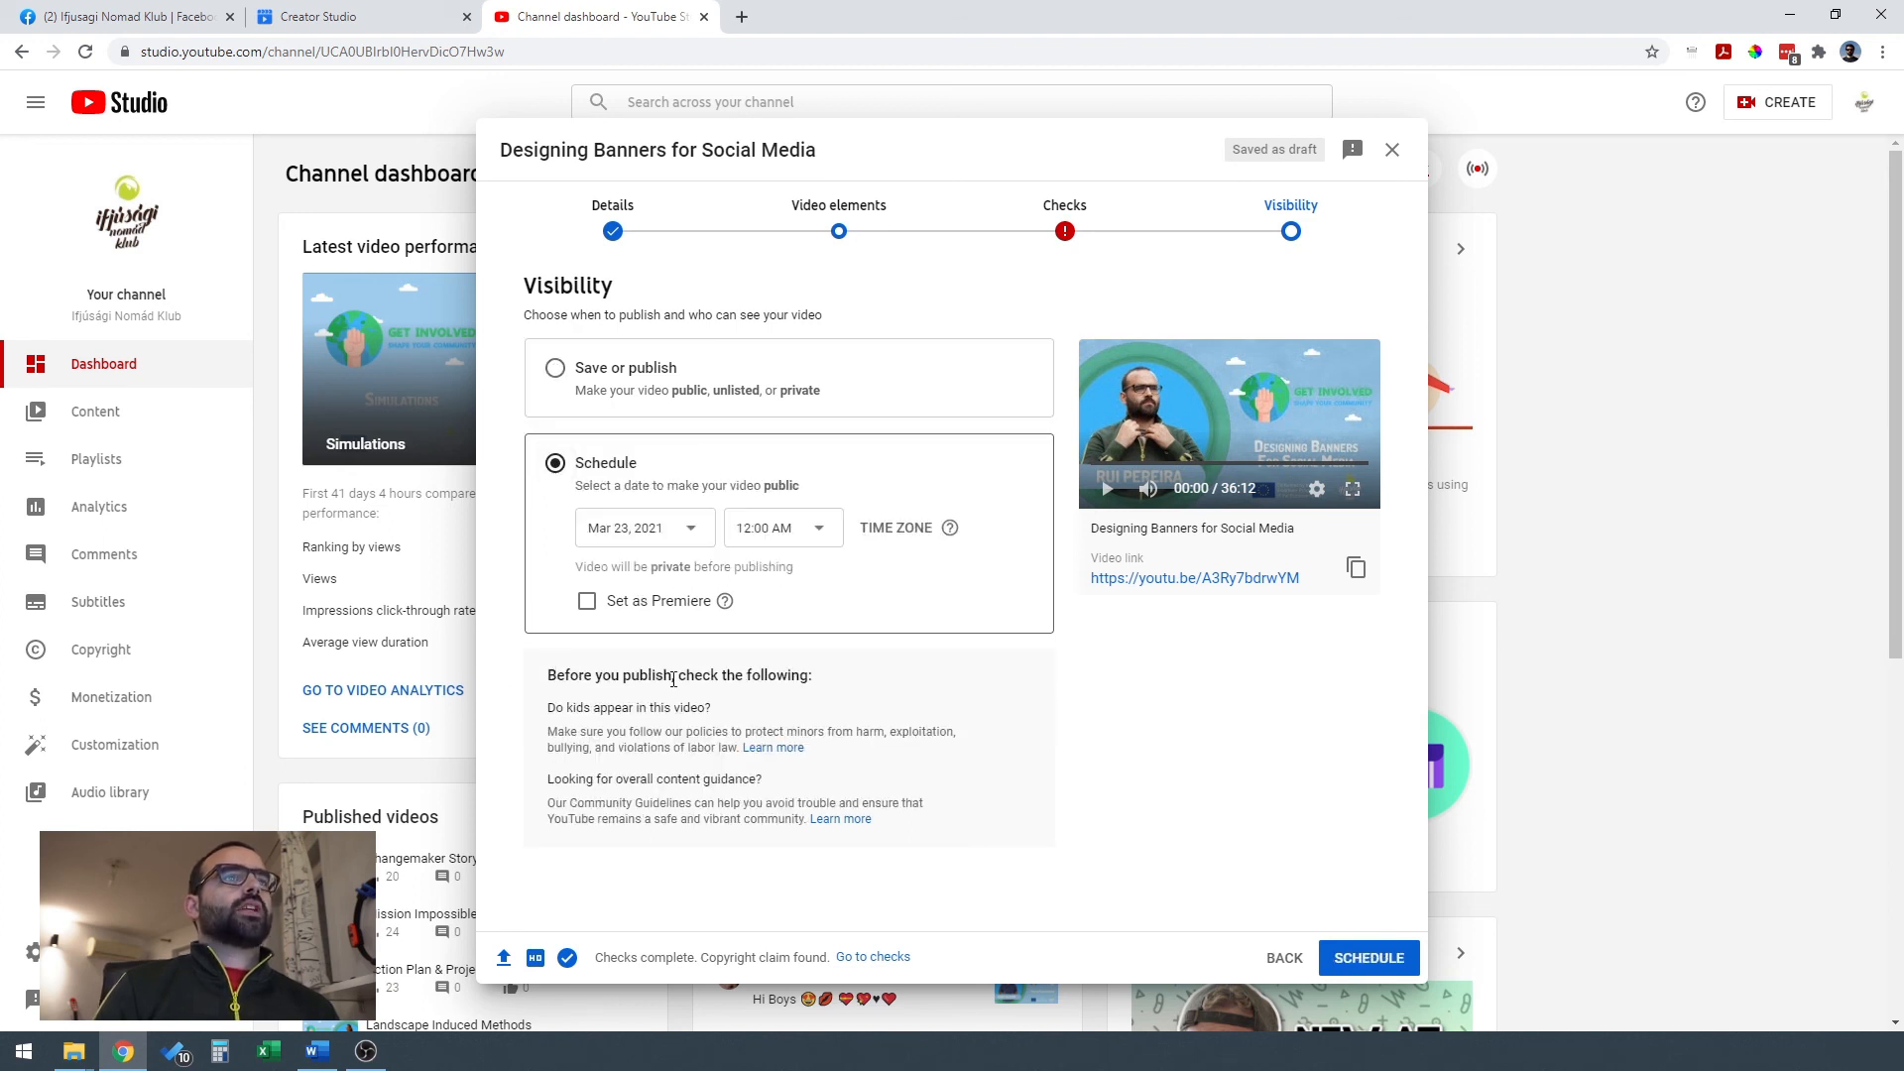
left_click(693, 536)
left_click(671, 747)
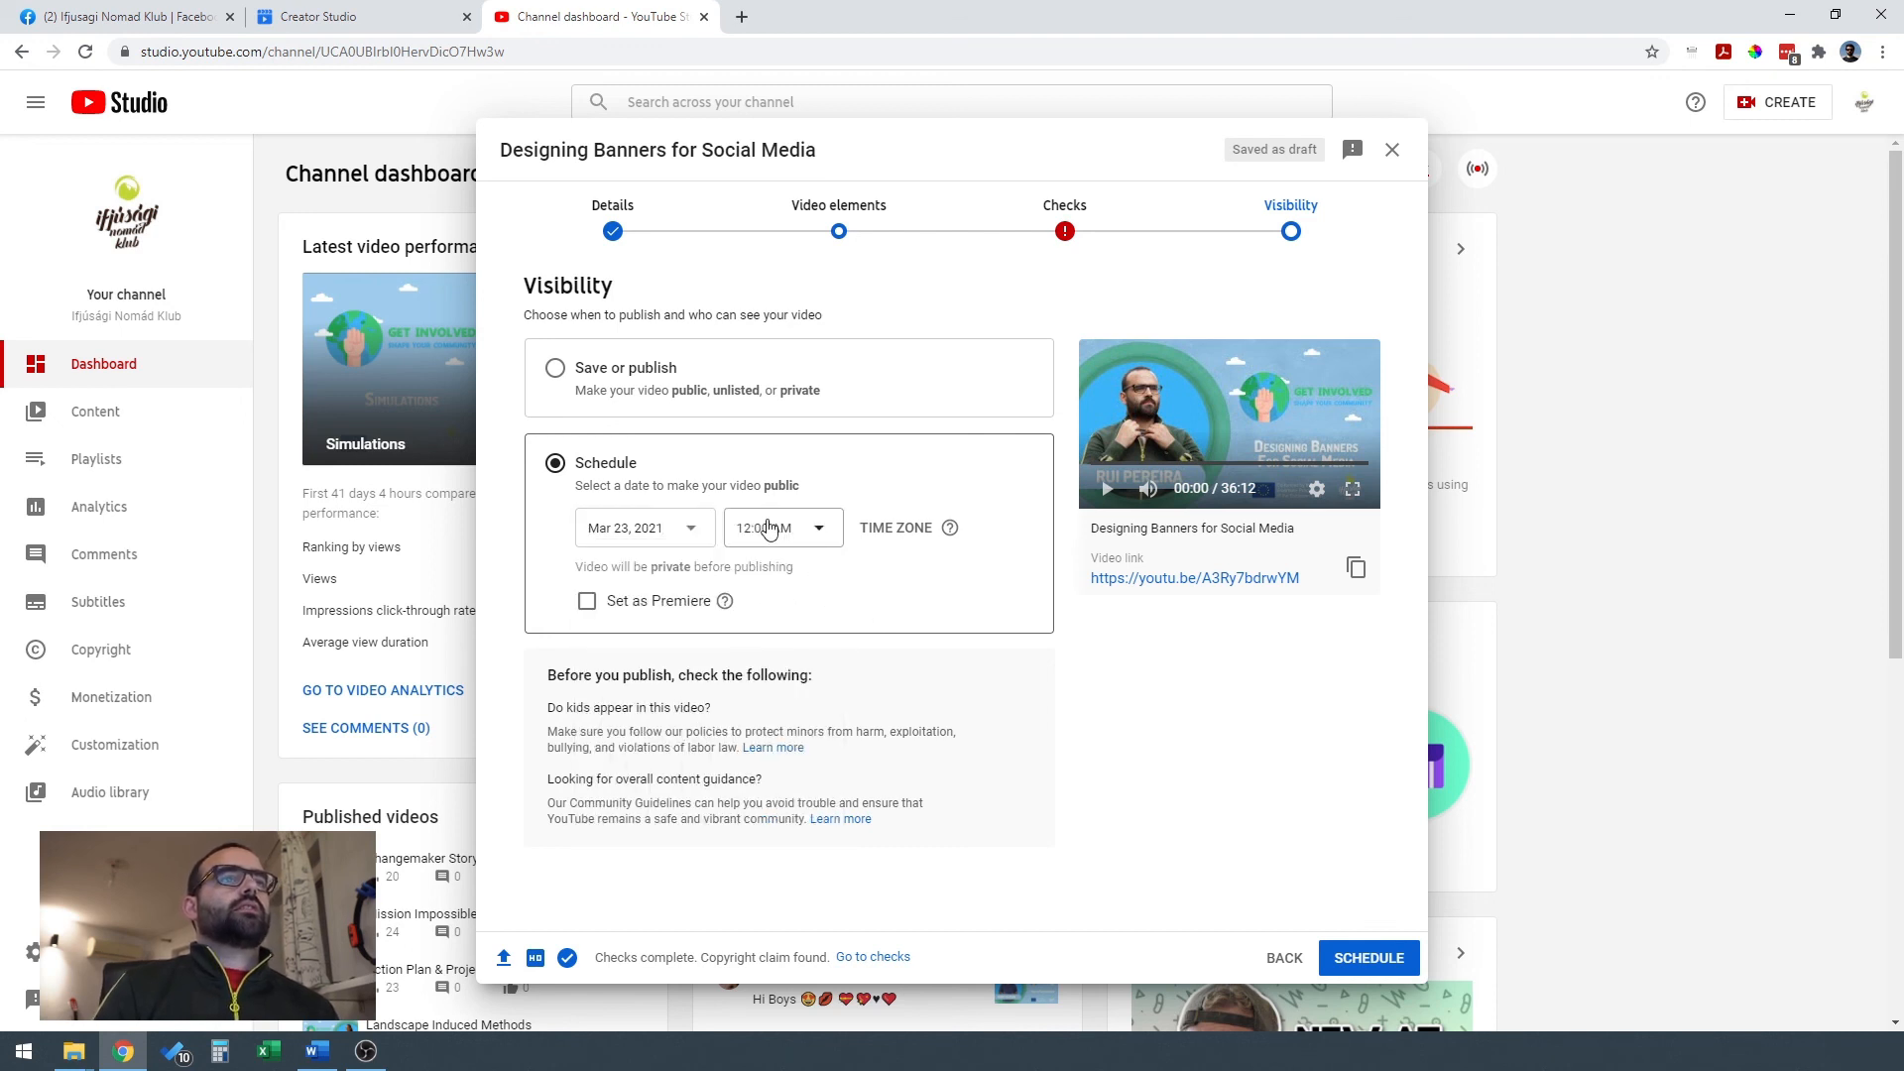
left_click(754, 523)
scroll(794, 803, "down", 18)
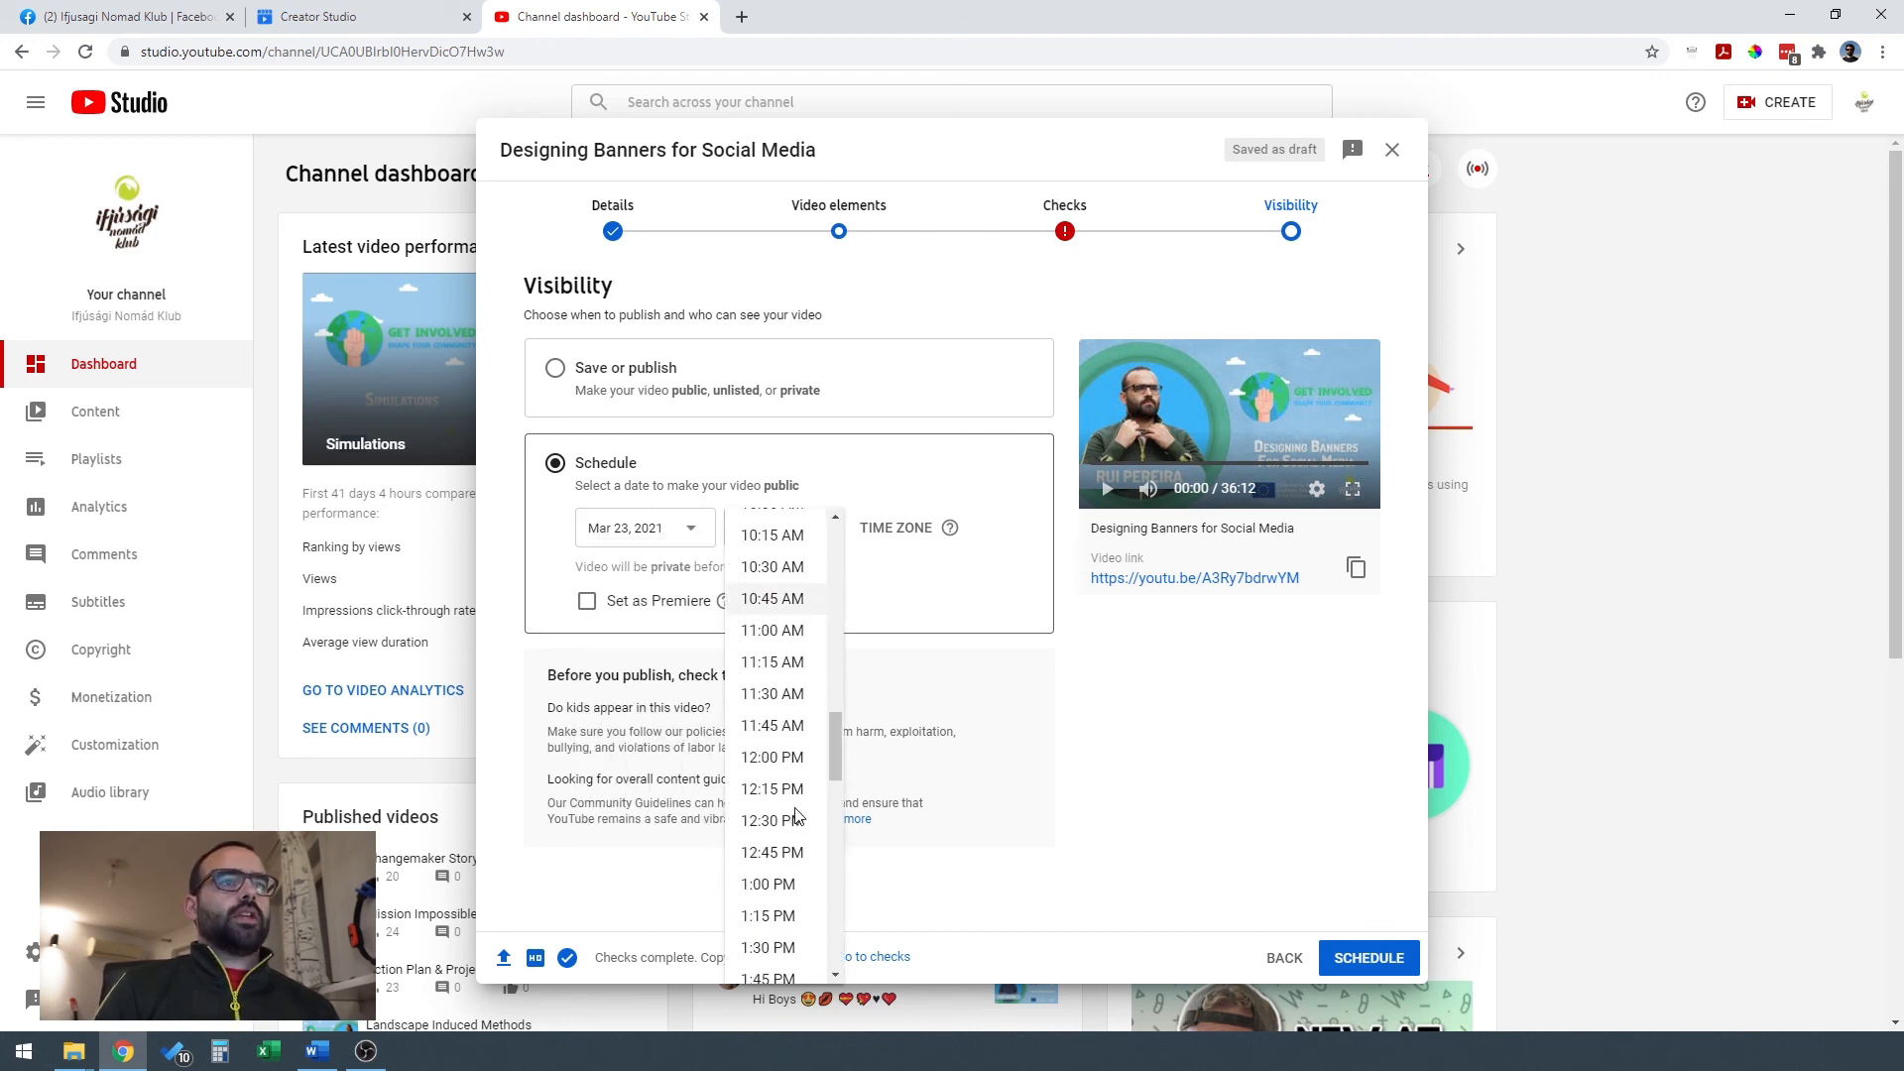
scroll(778, 803, "down", 1)
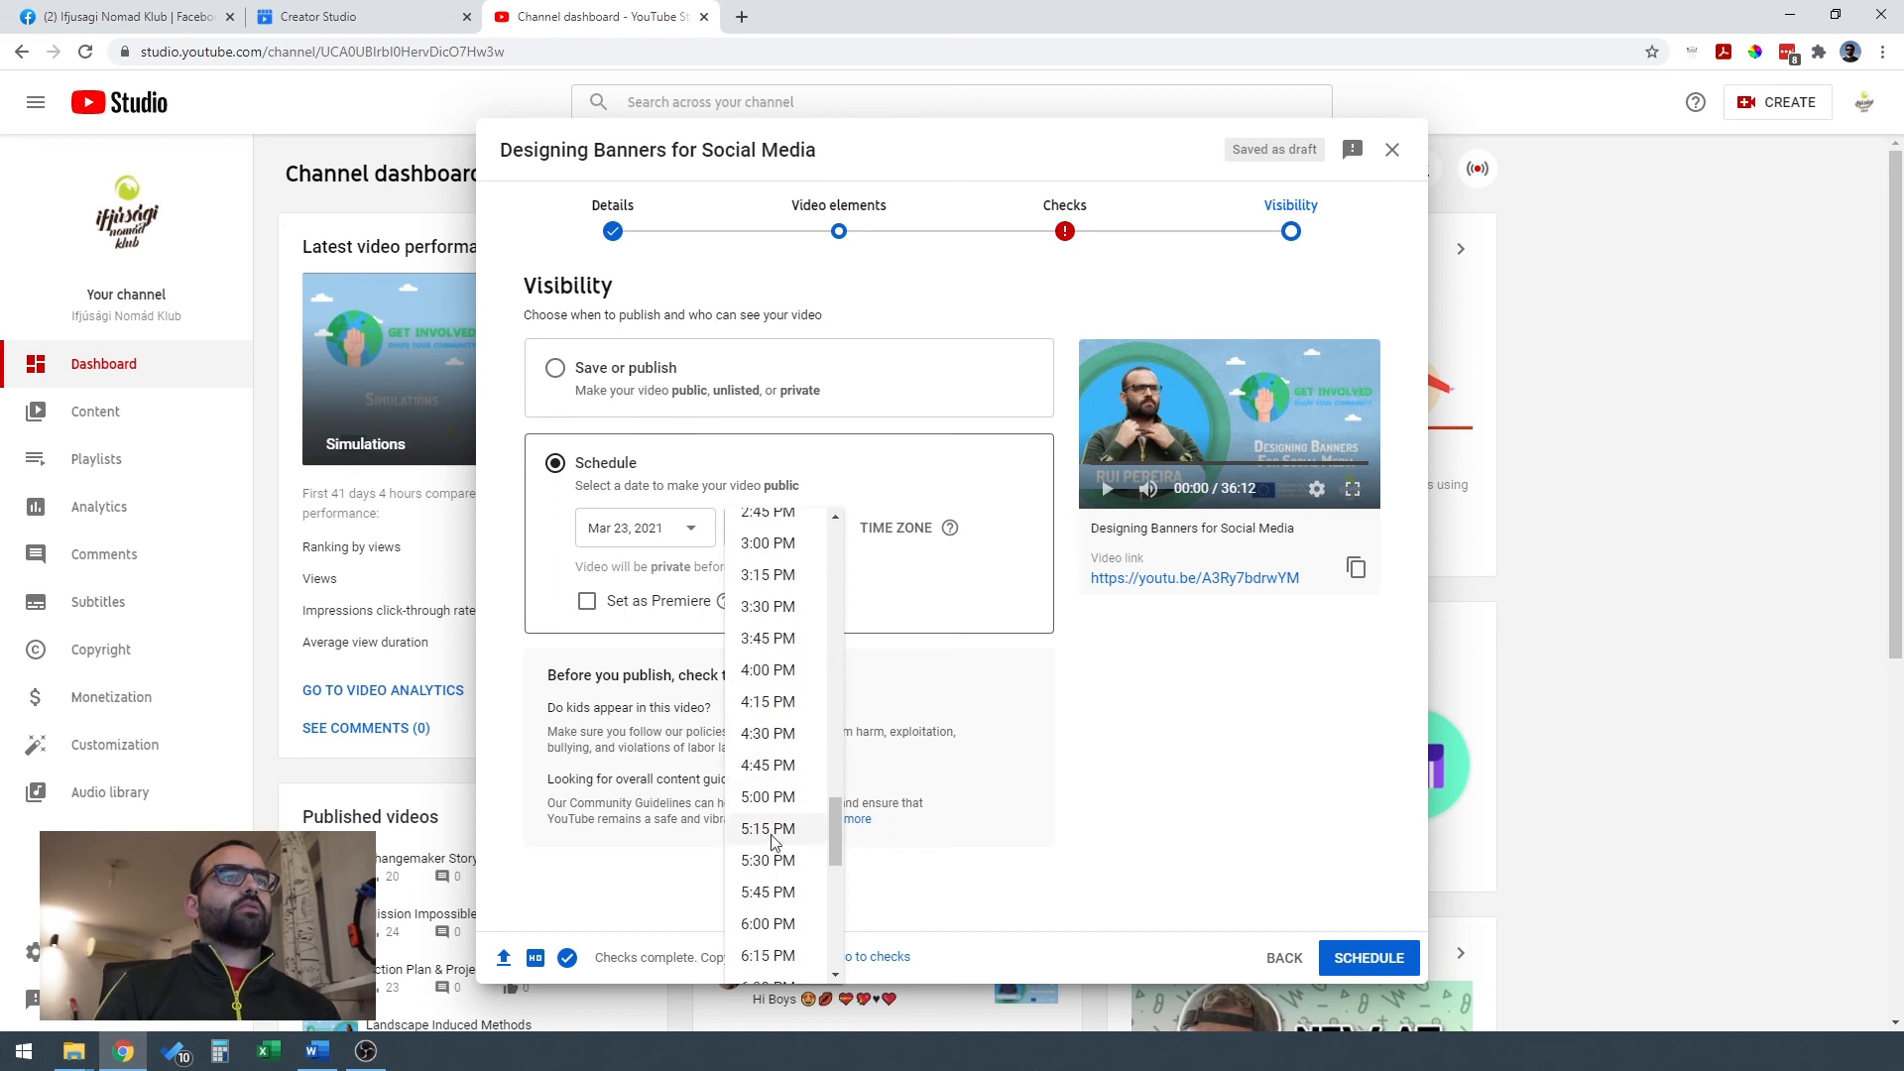
left_click(769, 798)
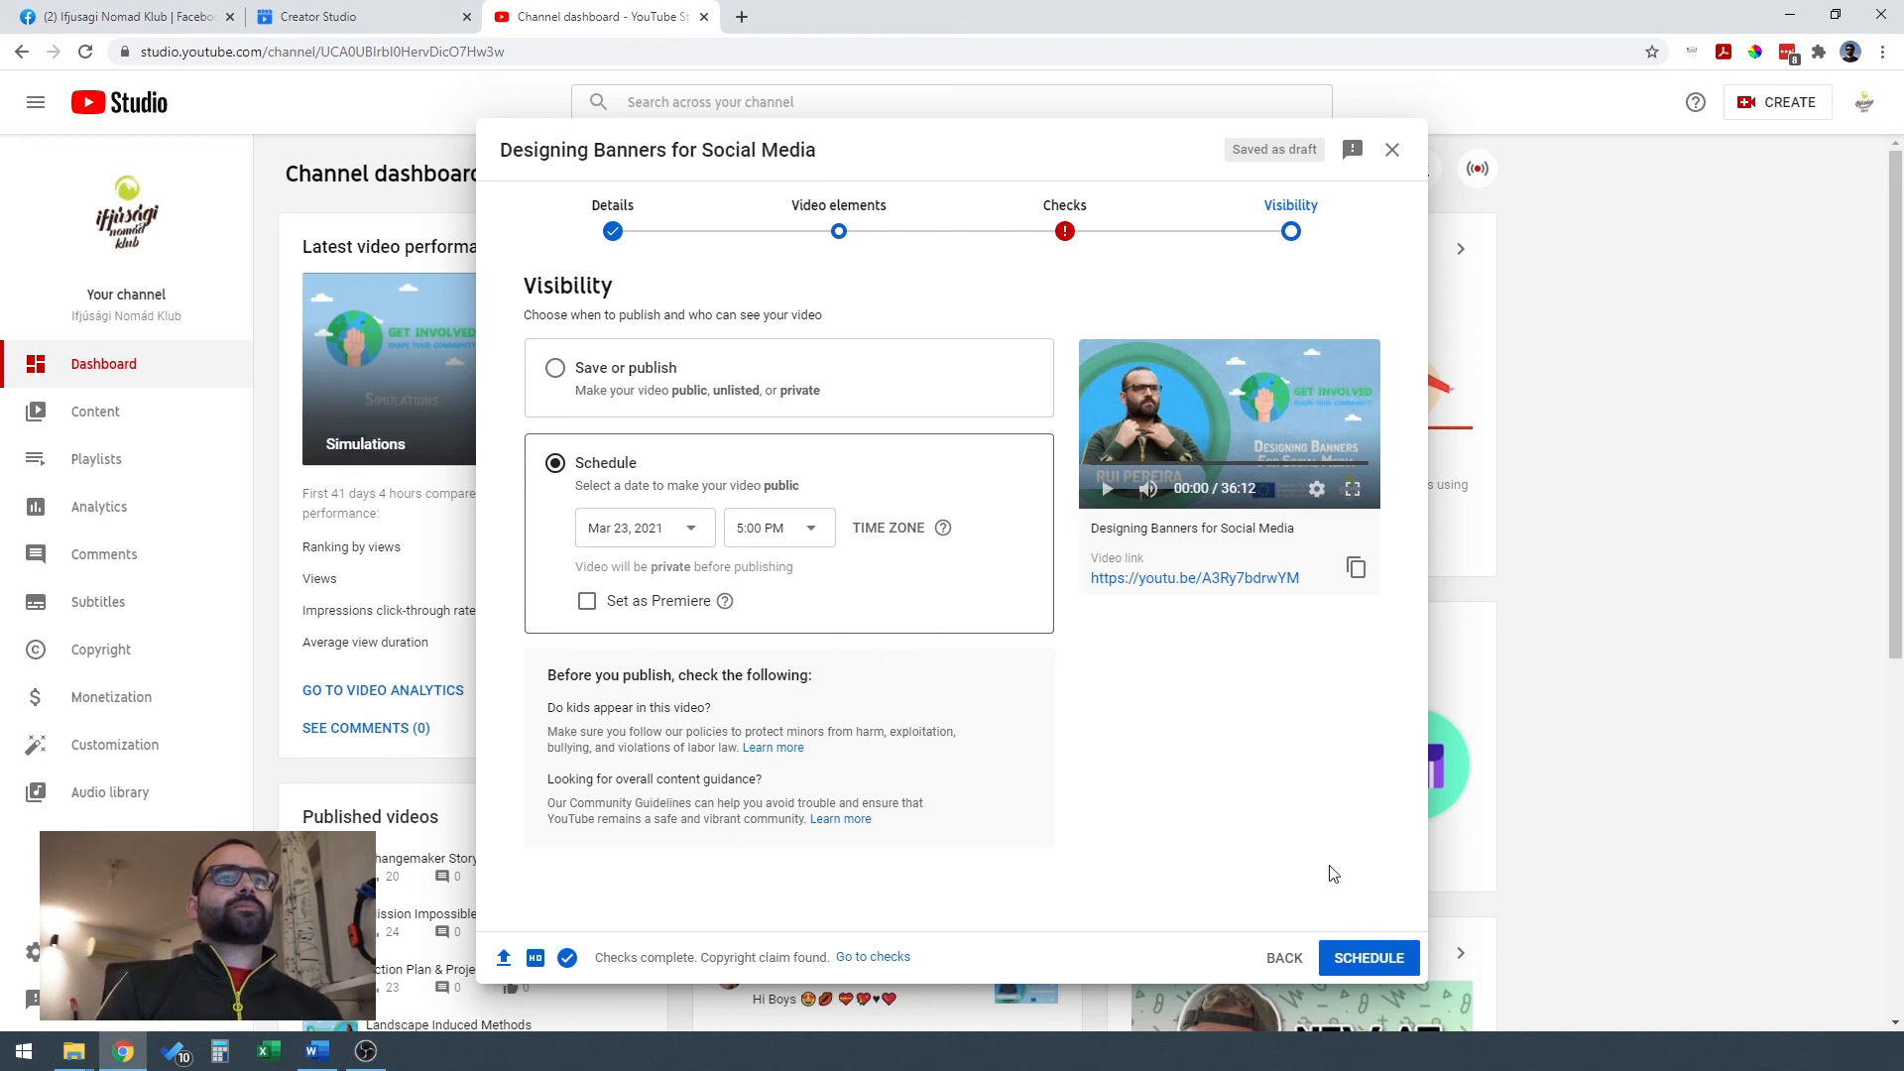
left_click(1369, 962)
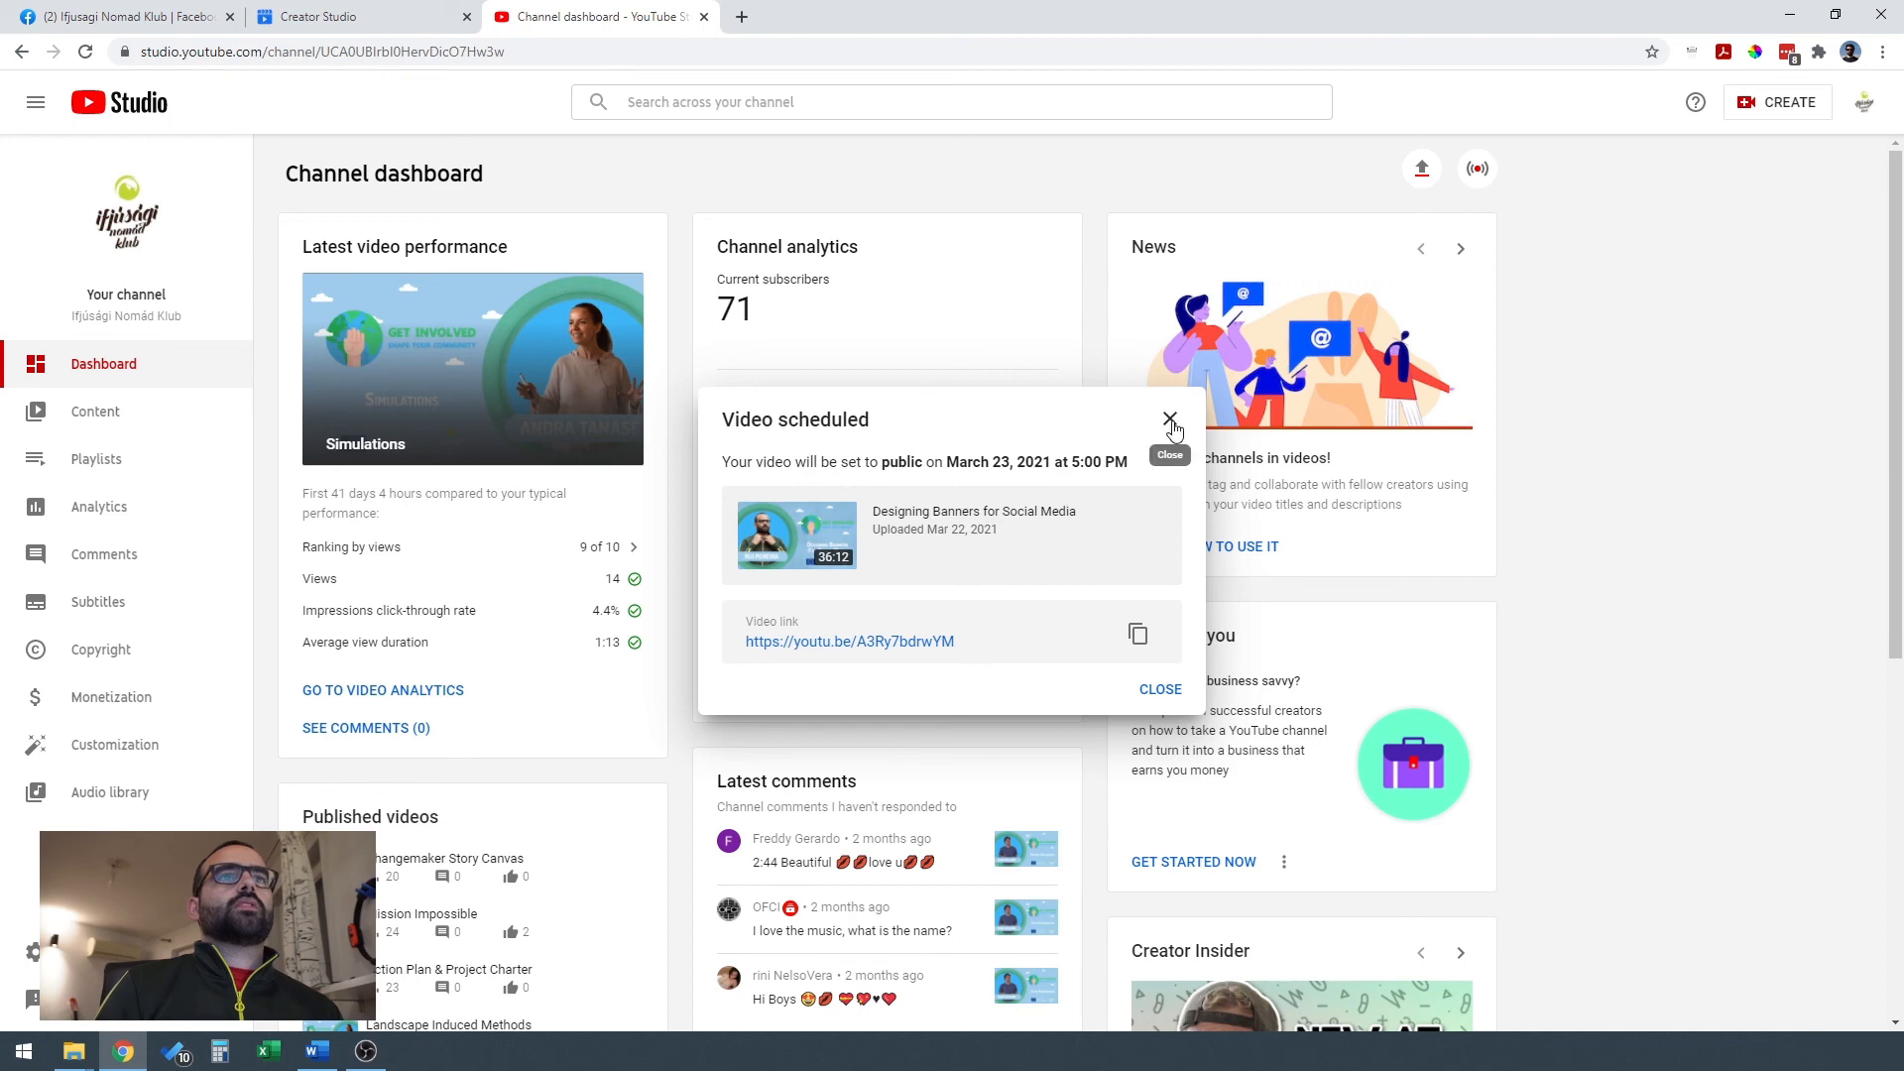
left_click(1168, 691)
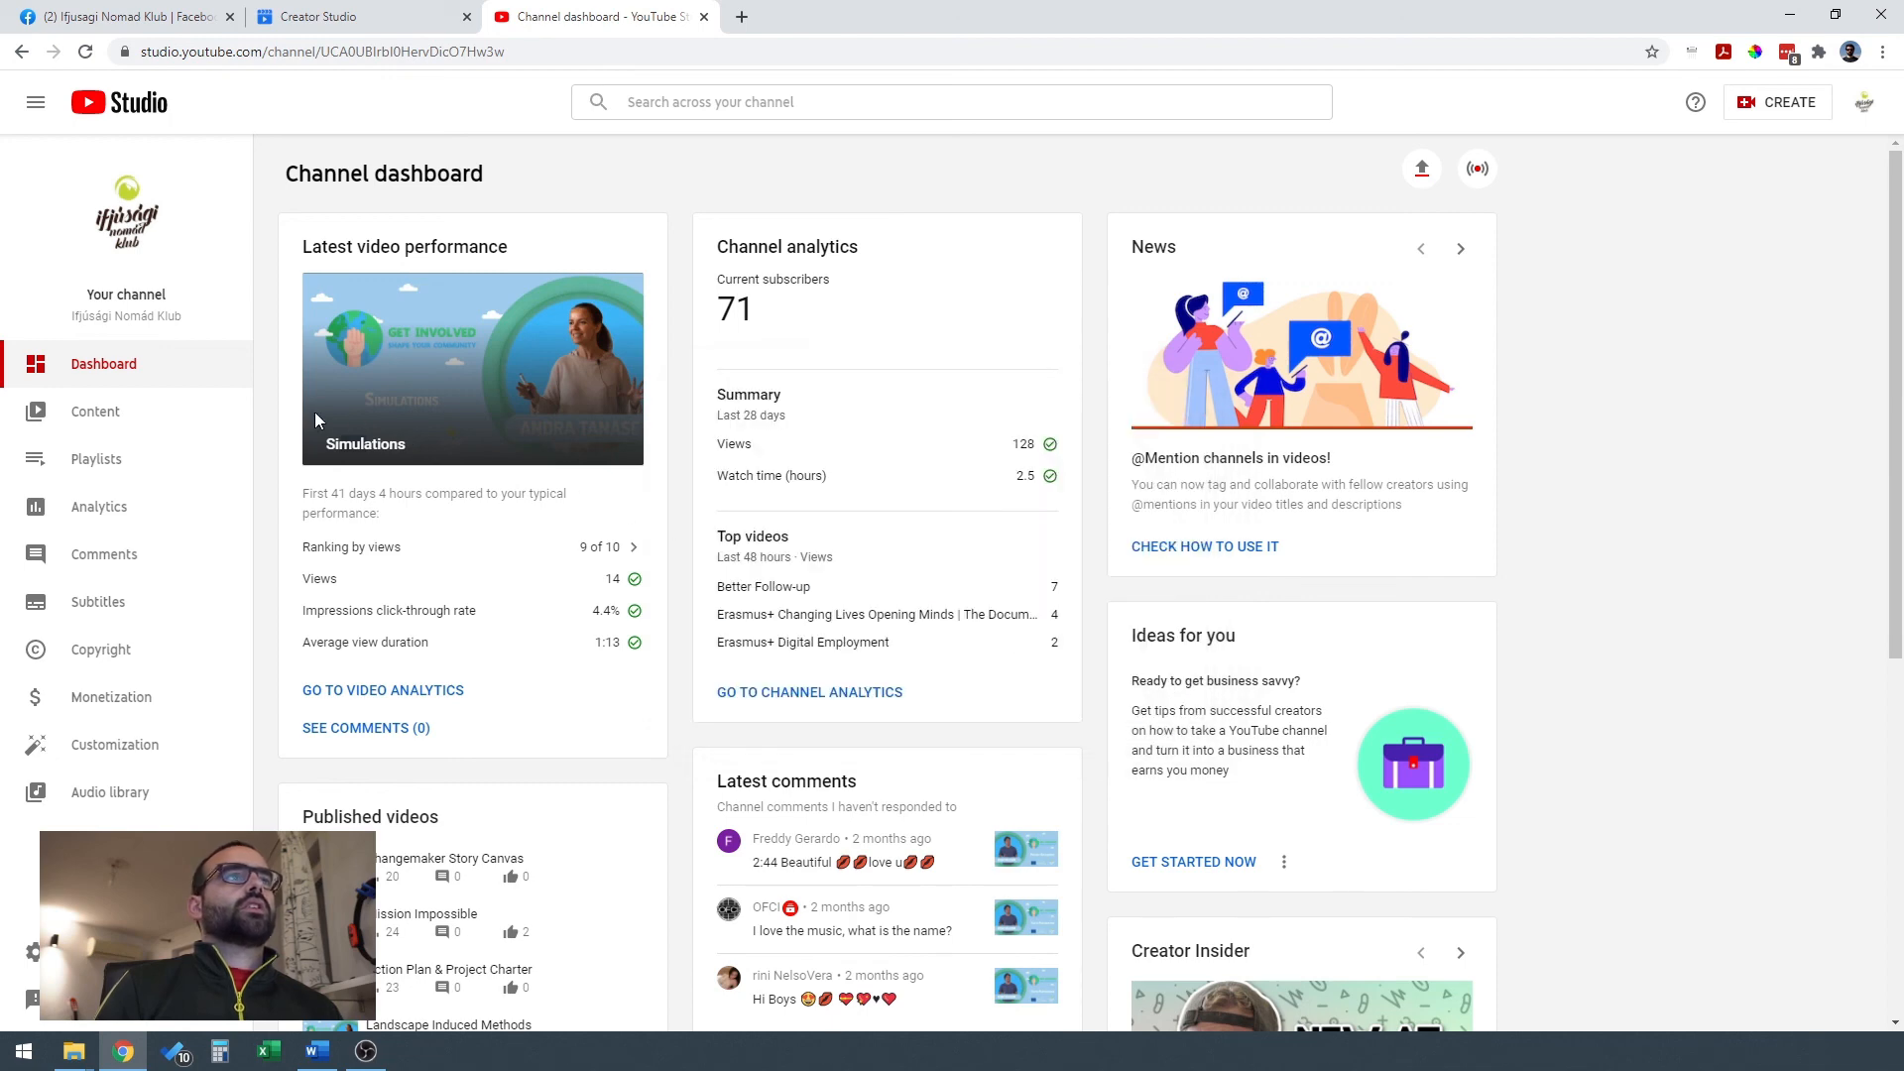
Show the channel's uploads without the Public visibility filter and check the visibility and restrictions of the newest videos.
left_click(148, 427)
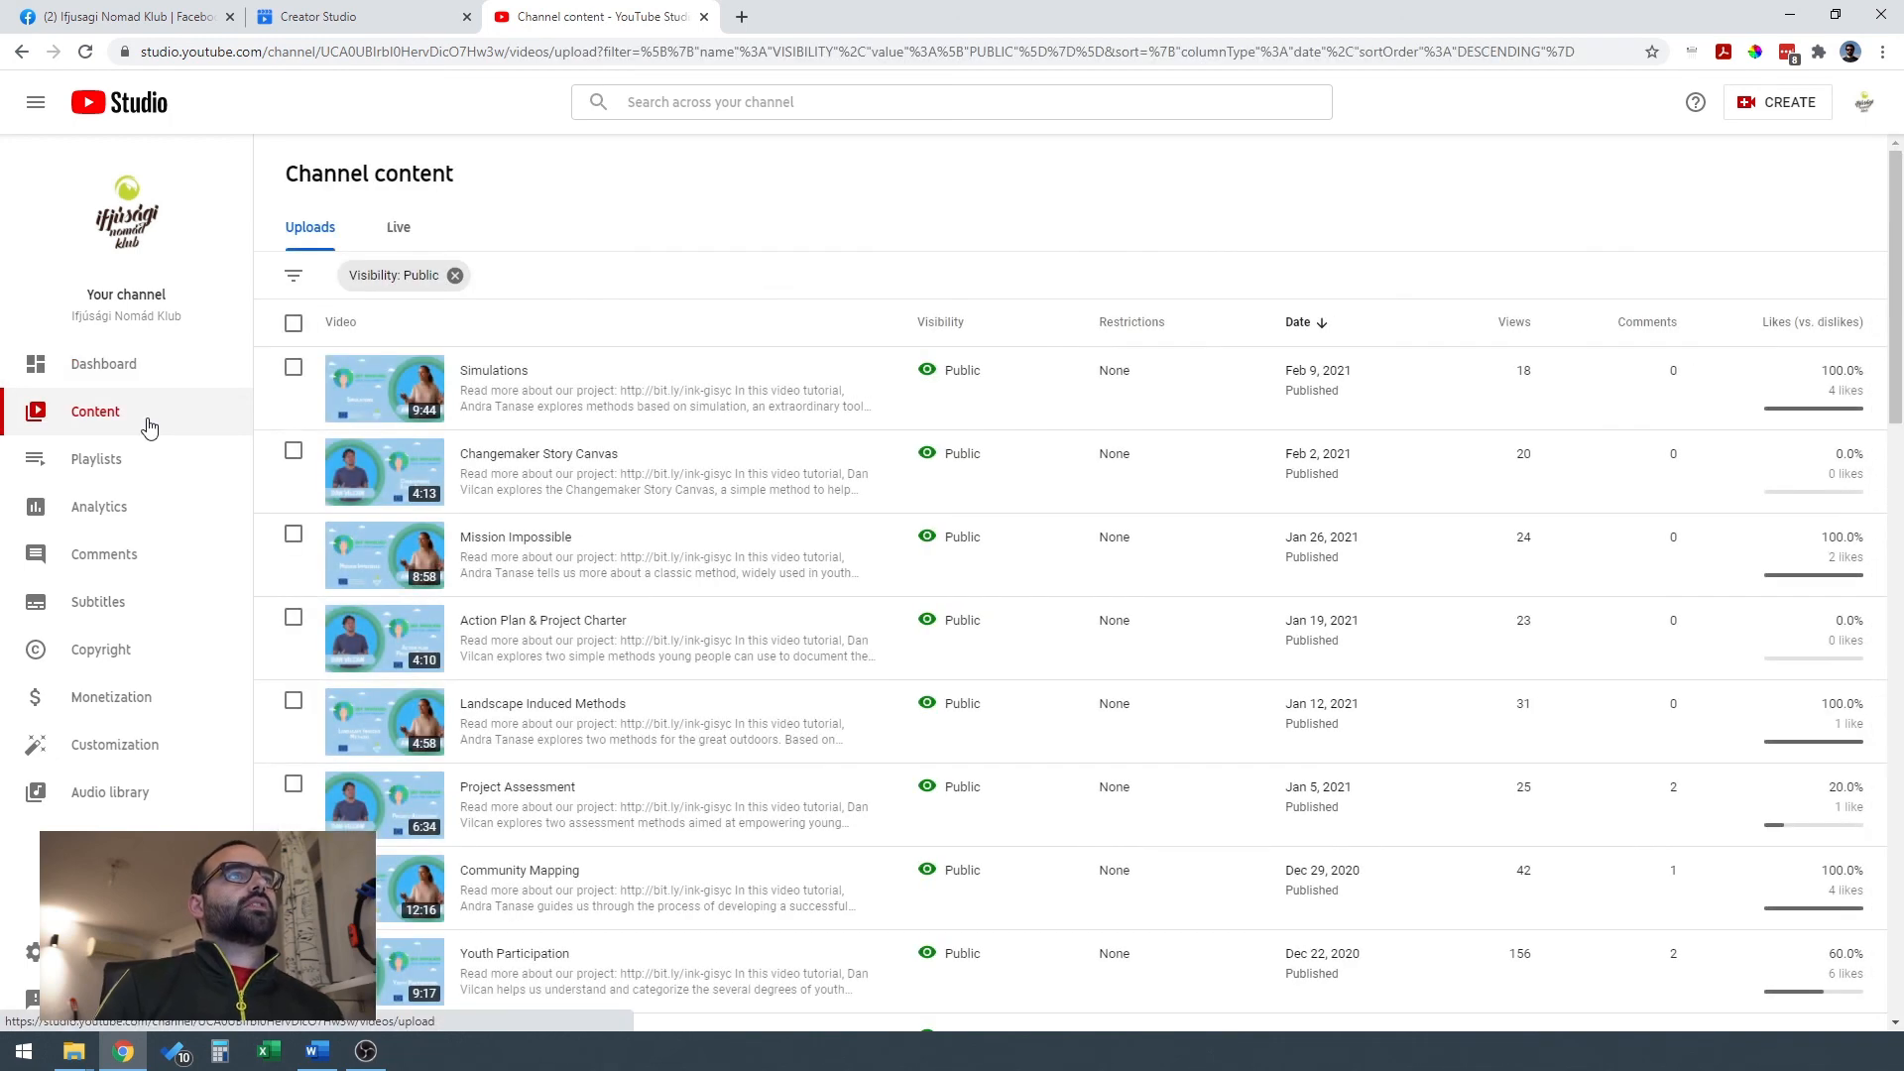
left_click(455, 277)
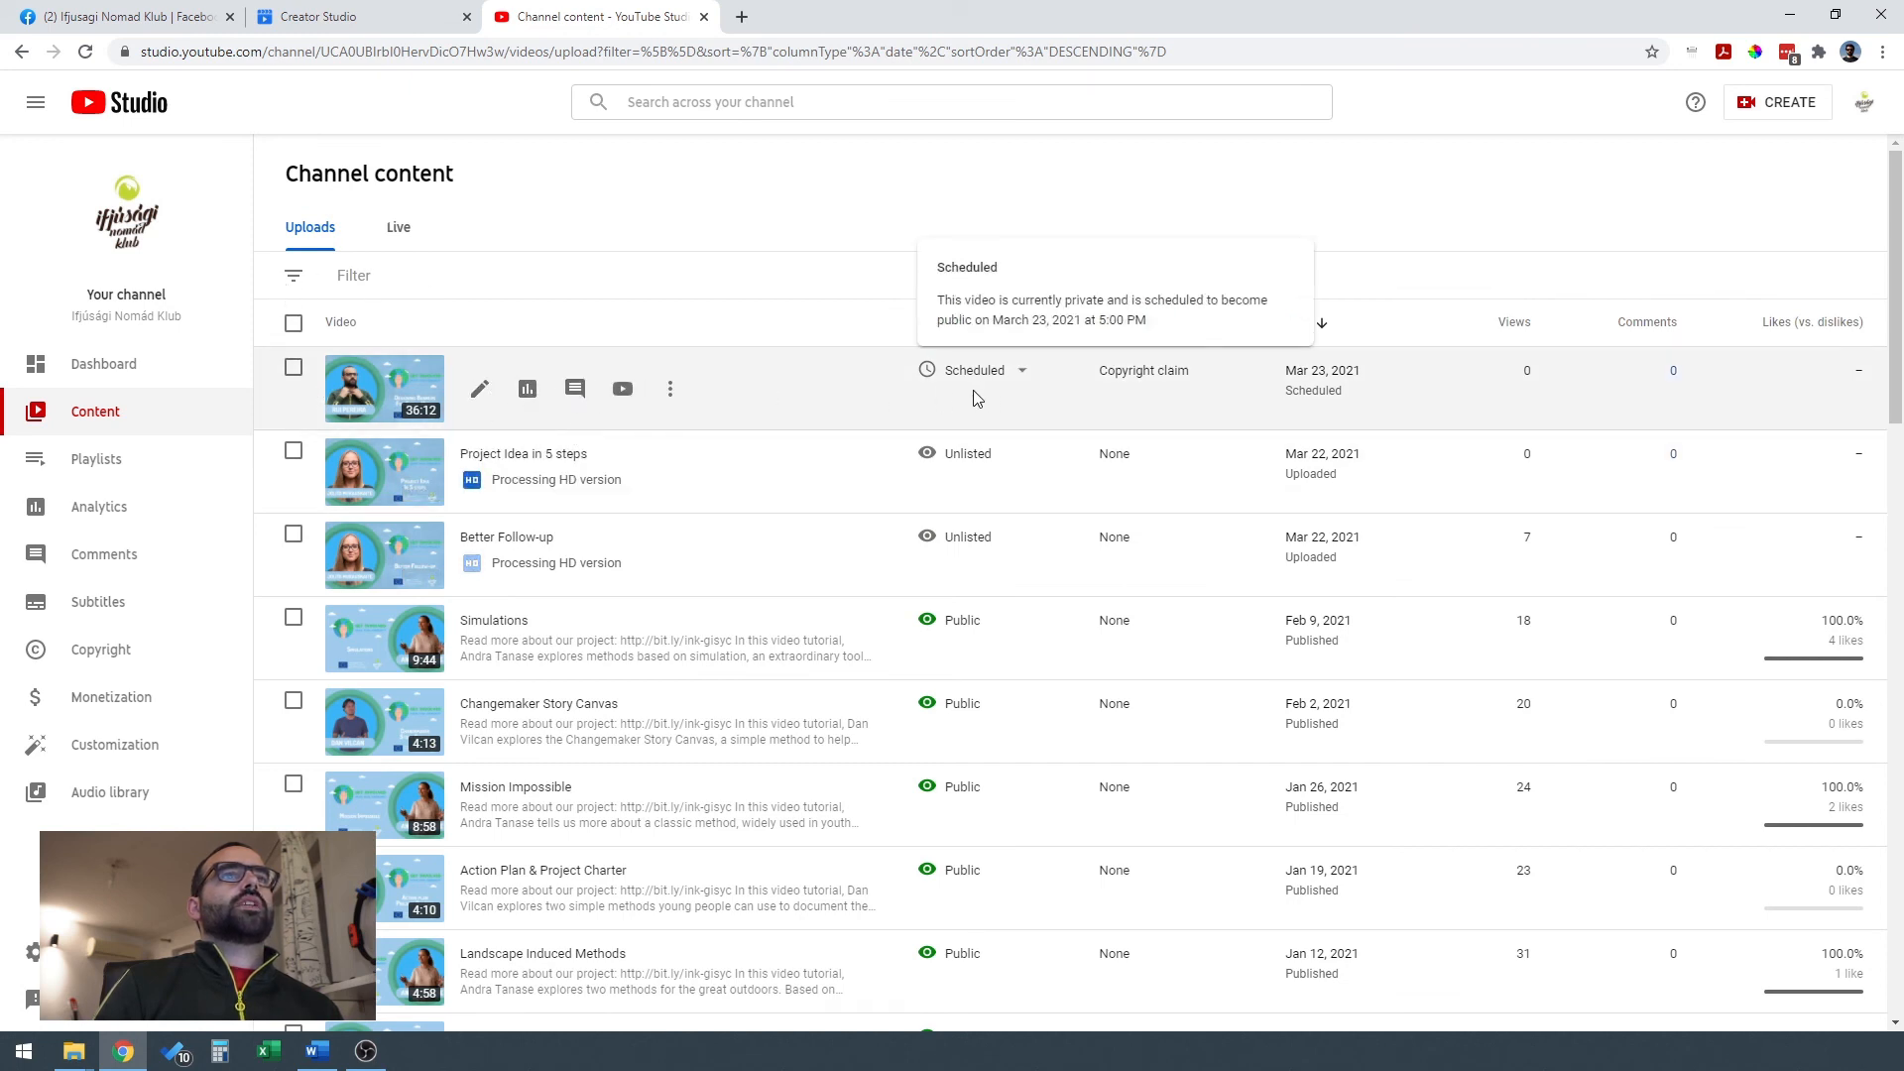
mouse_move(1148, 375)
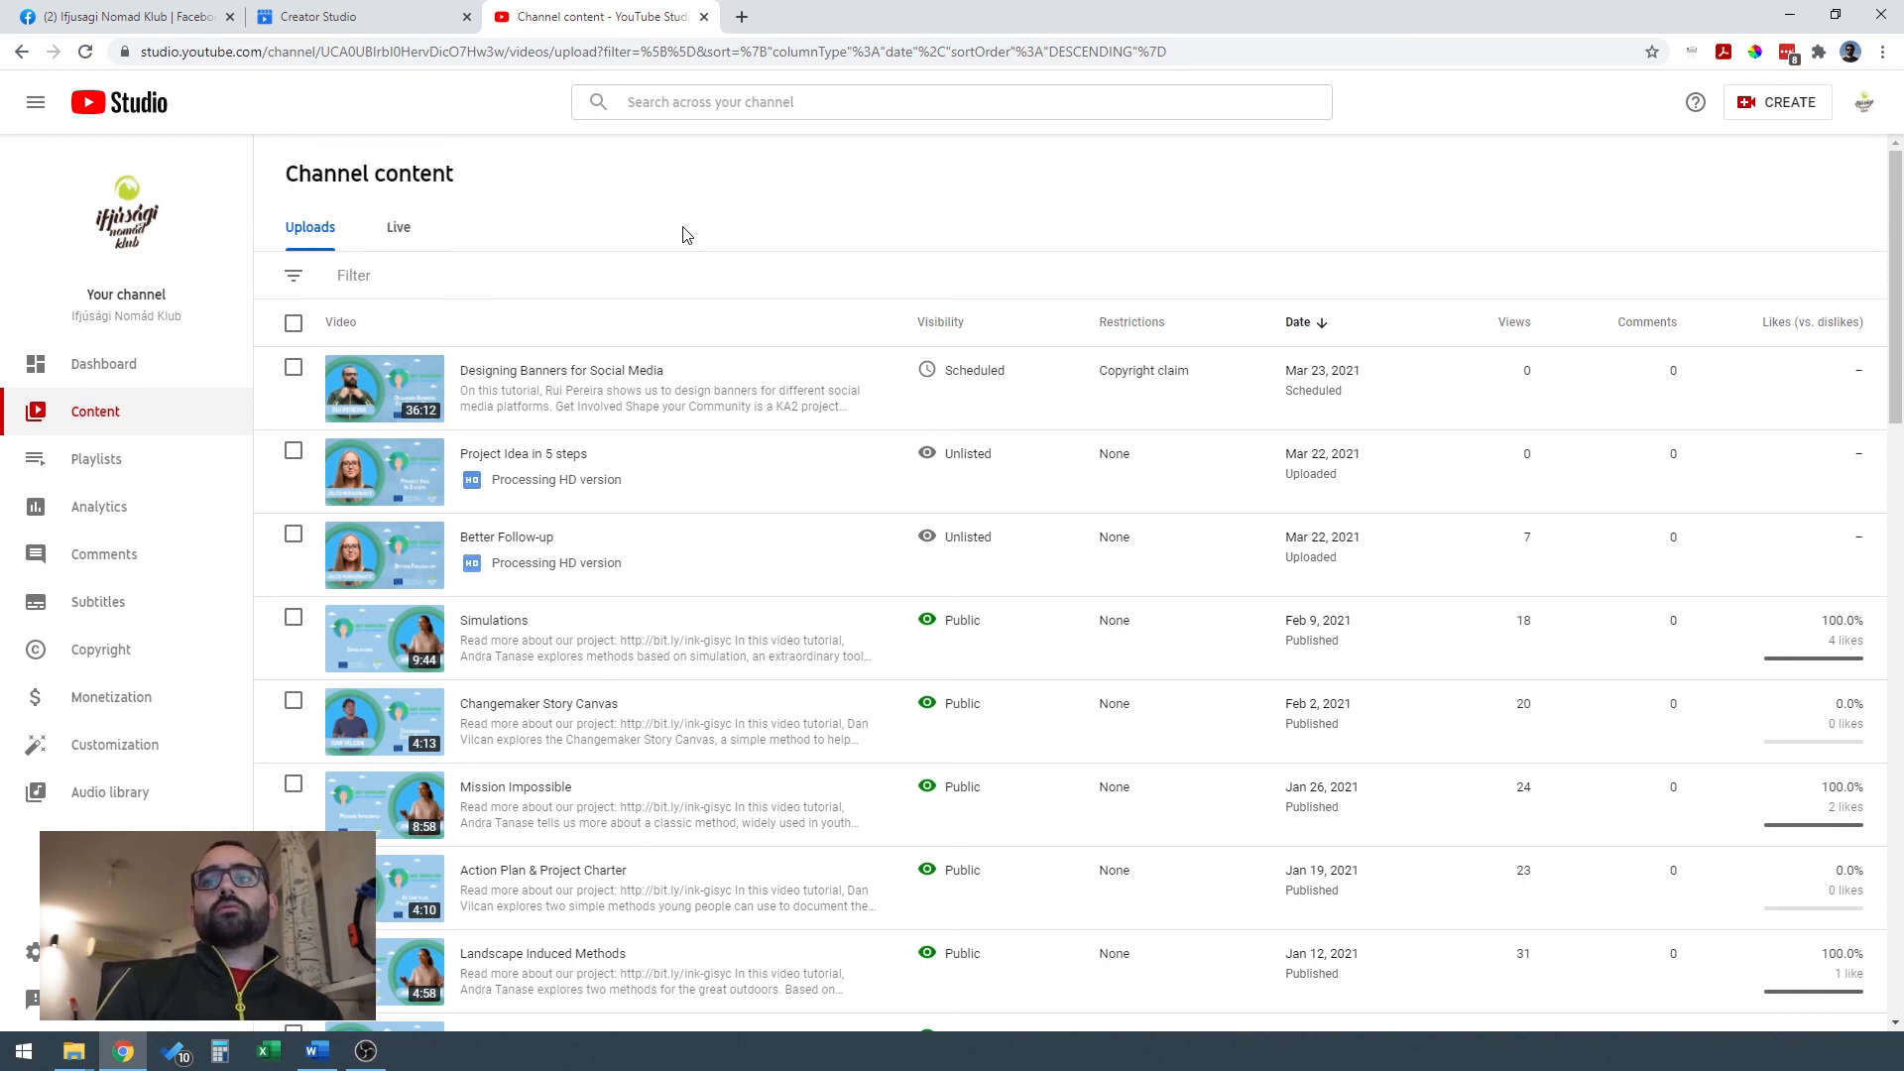
mouse_move(1019, 466)
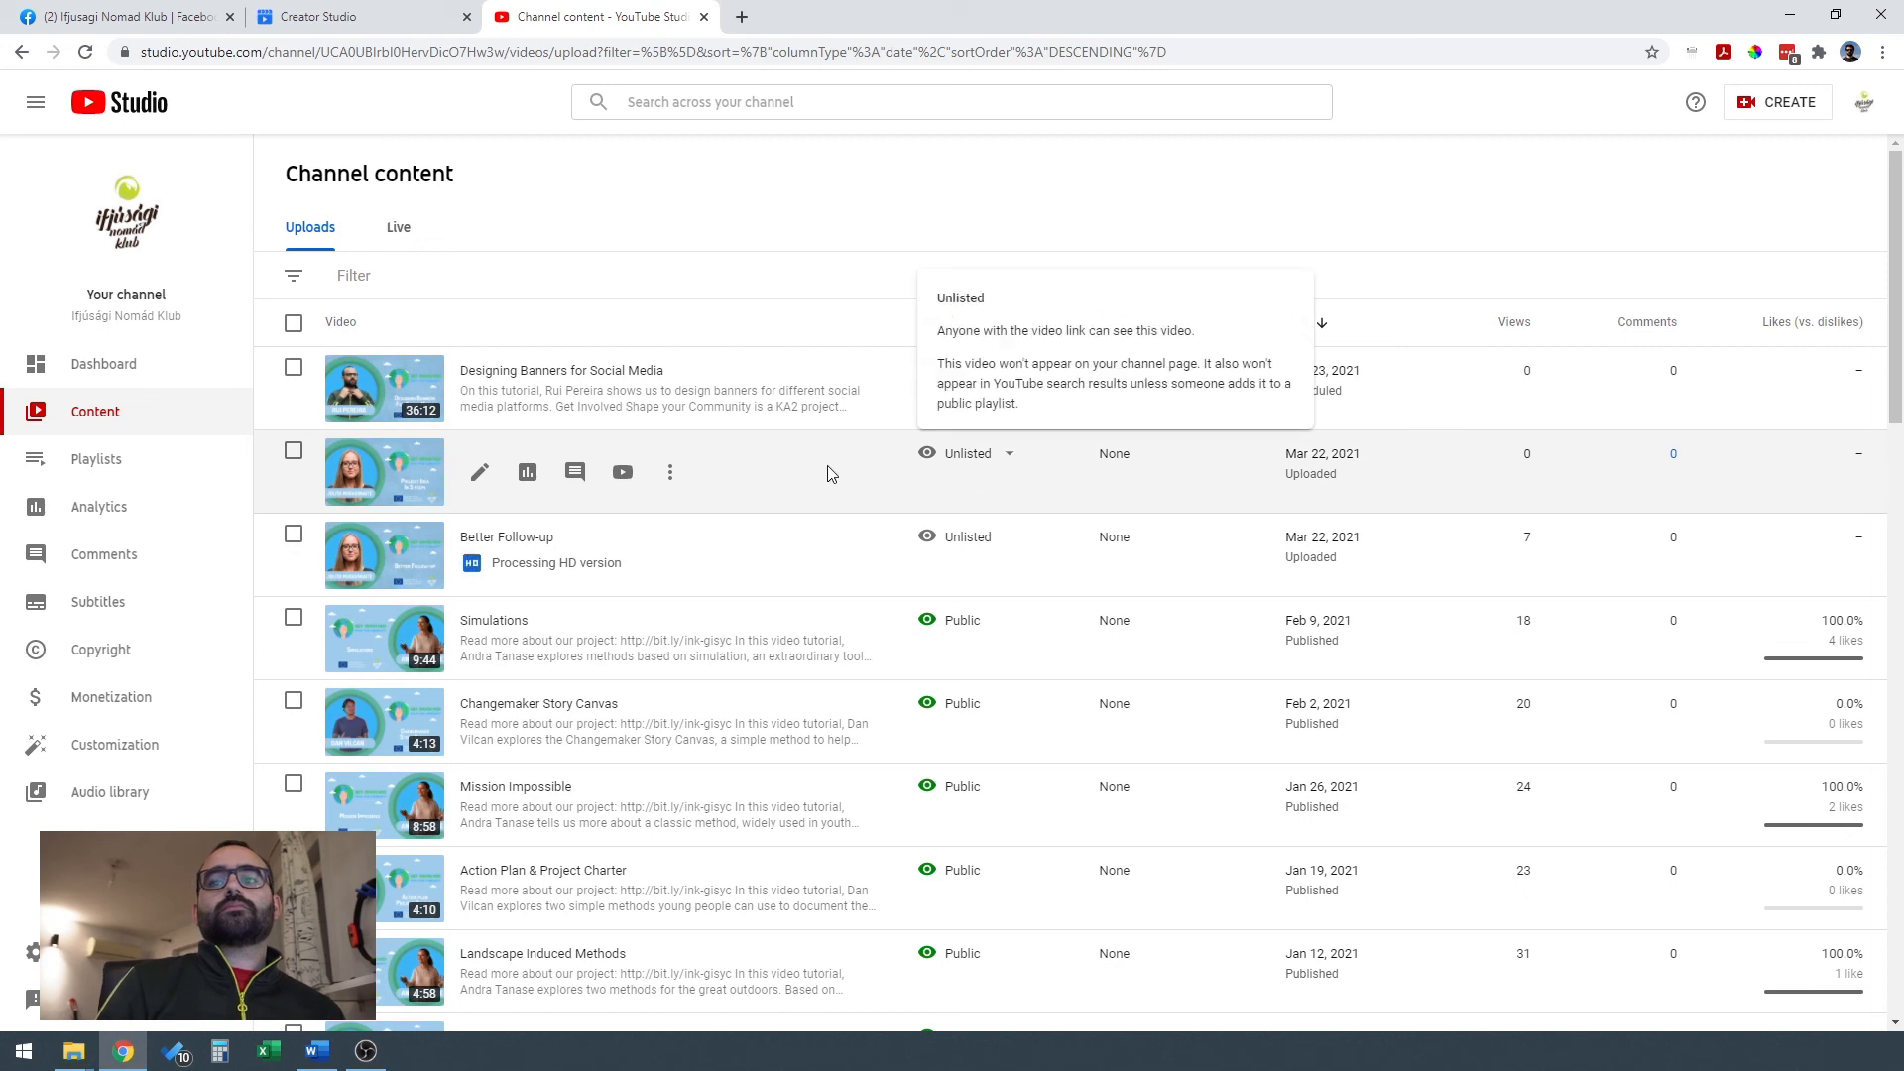